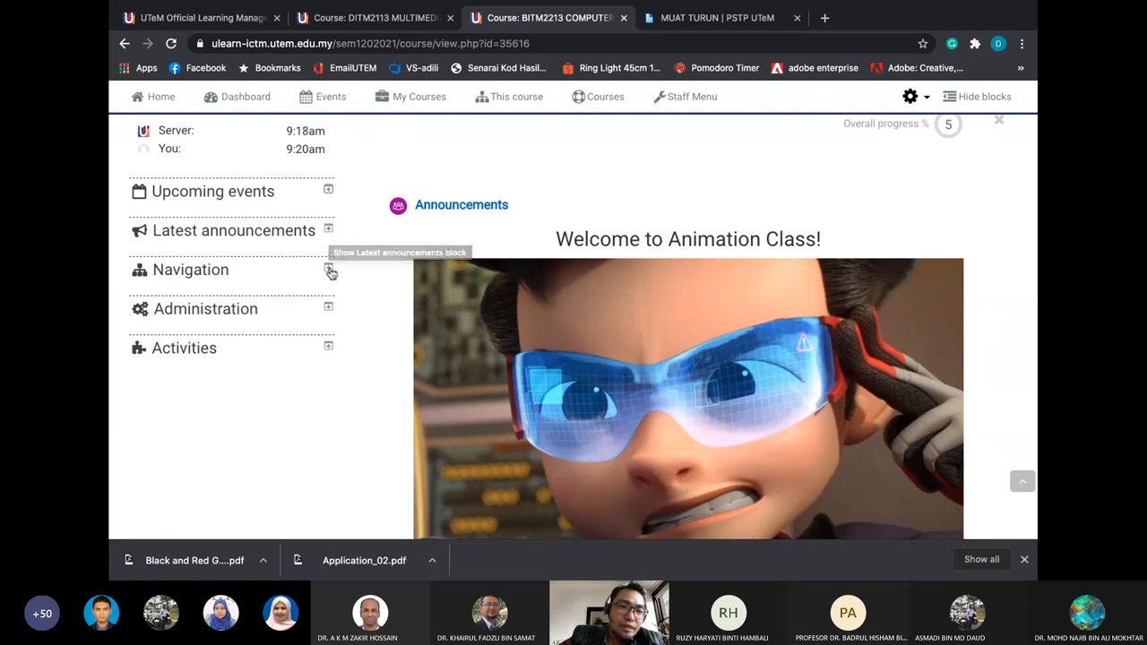
Expand the Administration block to show the course links, then collapse it again
{"action": "left_click", "coordinate": [329, 309]}
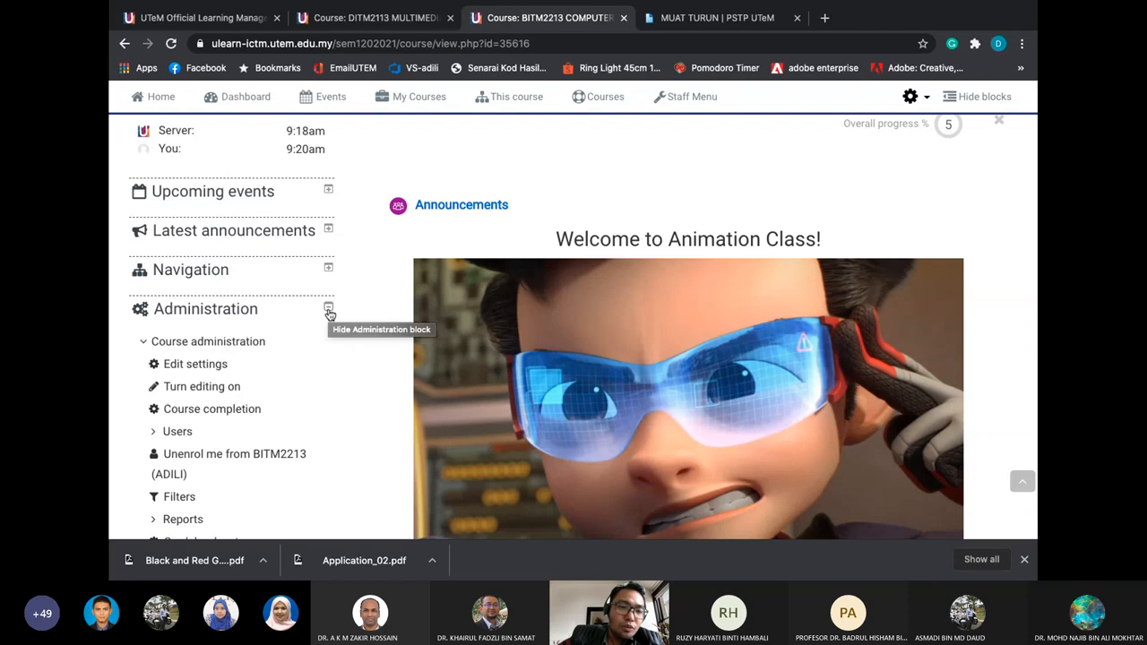
{"action": "scroll", "coordinate": [329, 312], "scroll_direction": "down", "scroll_amount": 5}
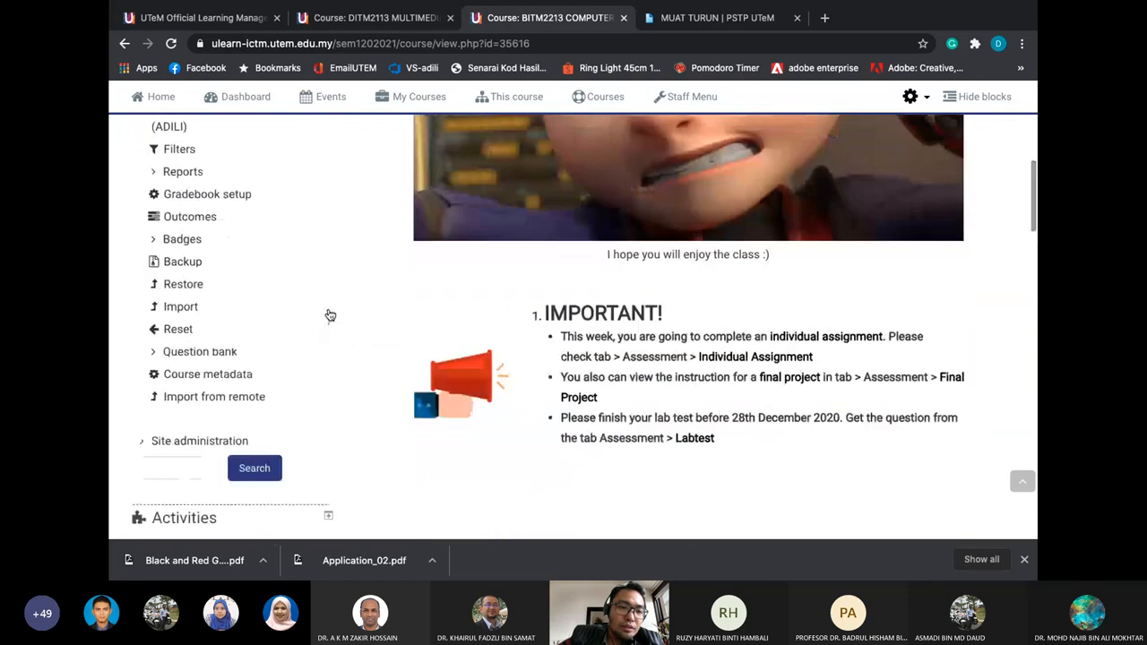
{"action": "scroll", "coordinate": [330, 315], "scroll_direction": "up", "scroll_amount": 3}
{"action": "scroll", "coordinate": [329, 314], "scroll_direction": "up", "scroll_amount": 3}
{"action": "left_click", "coordinate": [328, 271]}
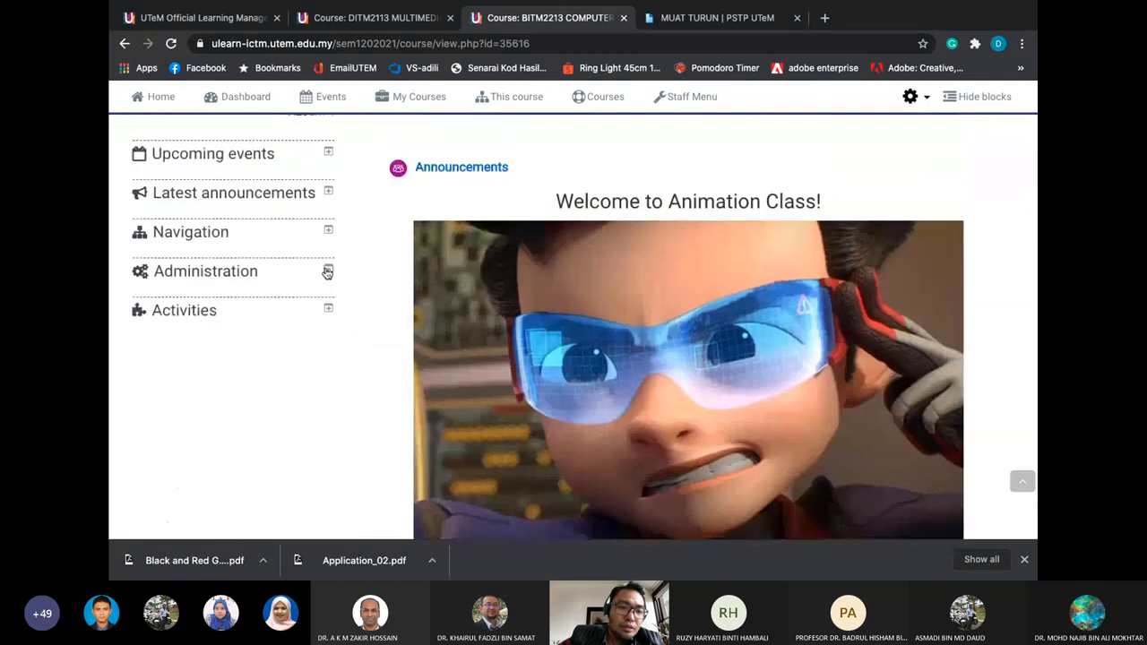
Expand the Navigation block's site tree, browse it, then collapse it
{"action": "left_click", "coordinate": [328, 231]}
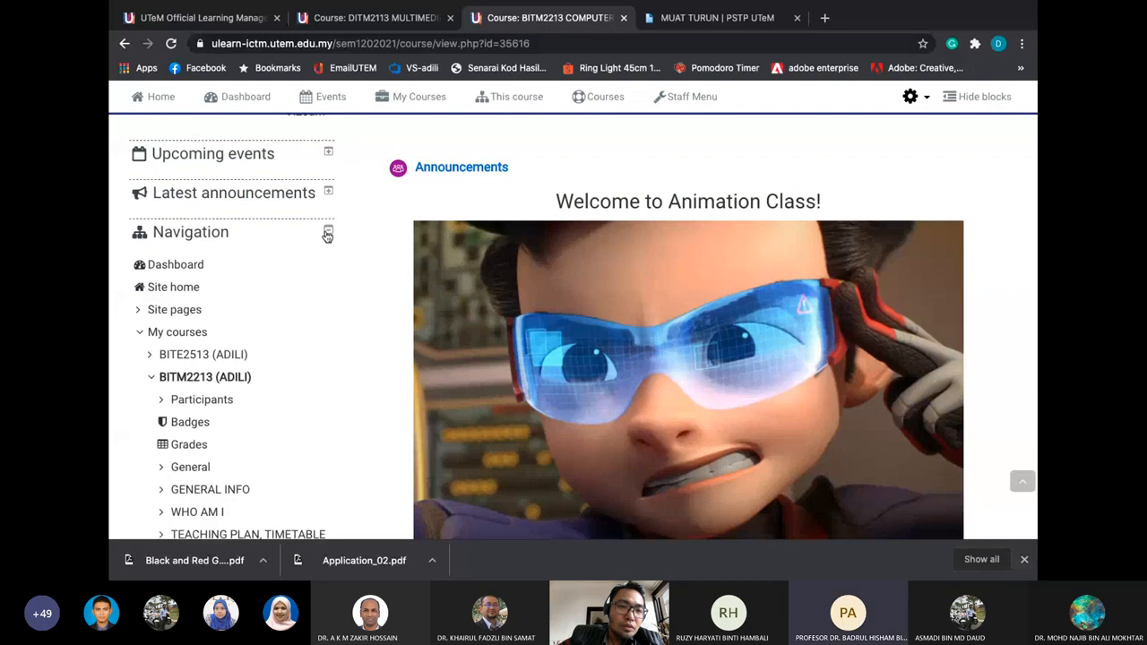
{"action": "scroll", "coordinate": [311, 313], "scroll_direction": "down", "scroll_amount": 2}
{"action": "scroll", "coordinate": [310, 314], "scroll_direction": "down", "scroll_amount": 8}
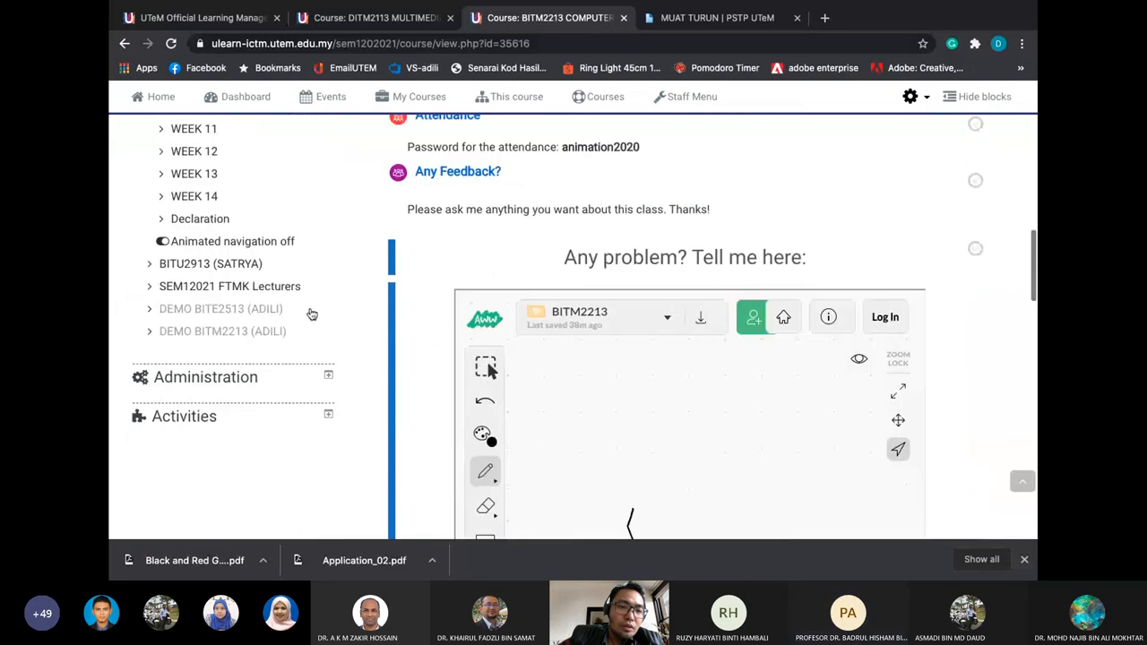
{"action": "scroll", "coordinate": [311, 314], "scroll_direction": "up", "scroll_amount": 10}
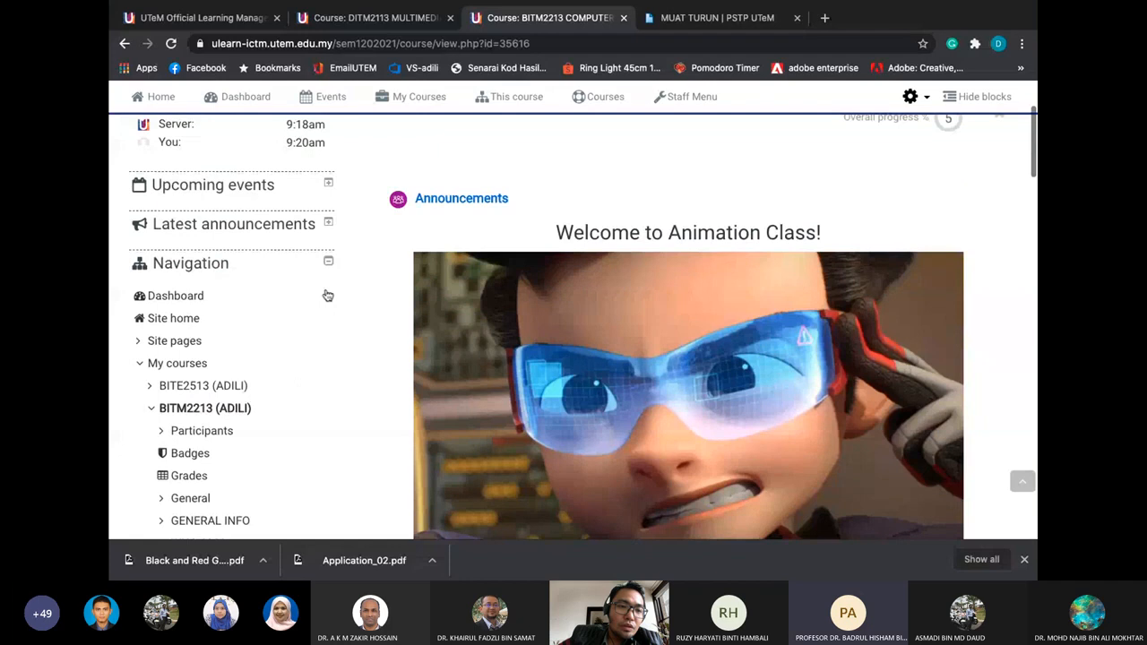
{"action": "left_click", "coordinate": [328, 260]}
Re-expand Course administration and open Edit settings for BITM2213
{"action": "left_click", "coordinate": [328, 303]}
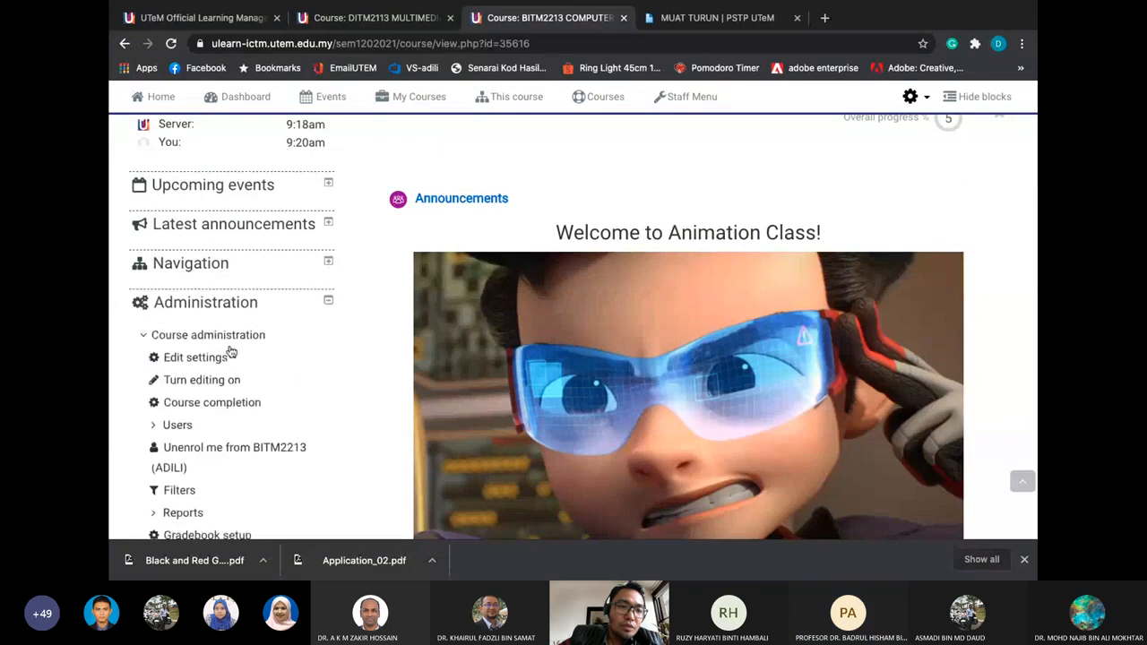
{"action": "scroll", "coordinate": [214, 363], "scroll_direction": "down", "scroll_amount": 3}
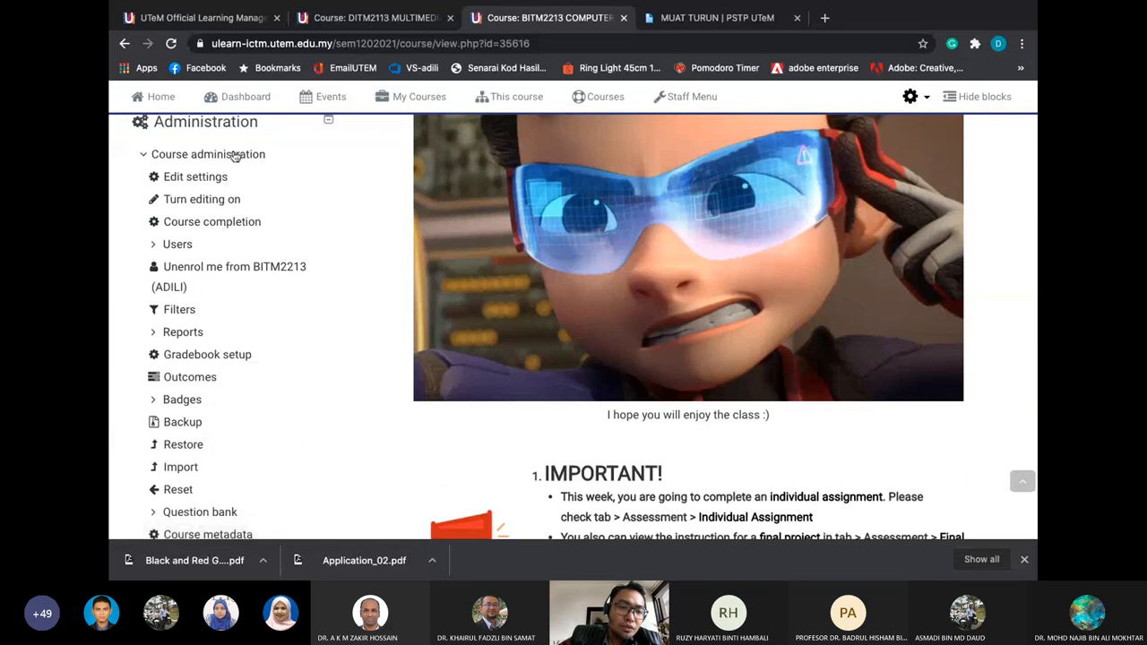
{"action": "scroll", "coordinate": [234, 154], "scroll_direction": "down", "scroll_amount": 1}
{"action": "scroll", "coordinate": [234, 154], "scroll_direction": "up", "scroll_amount": 2}
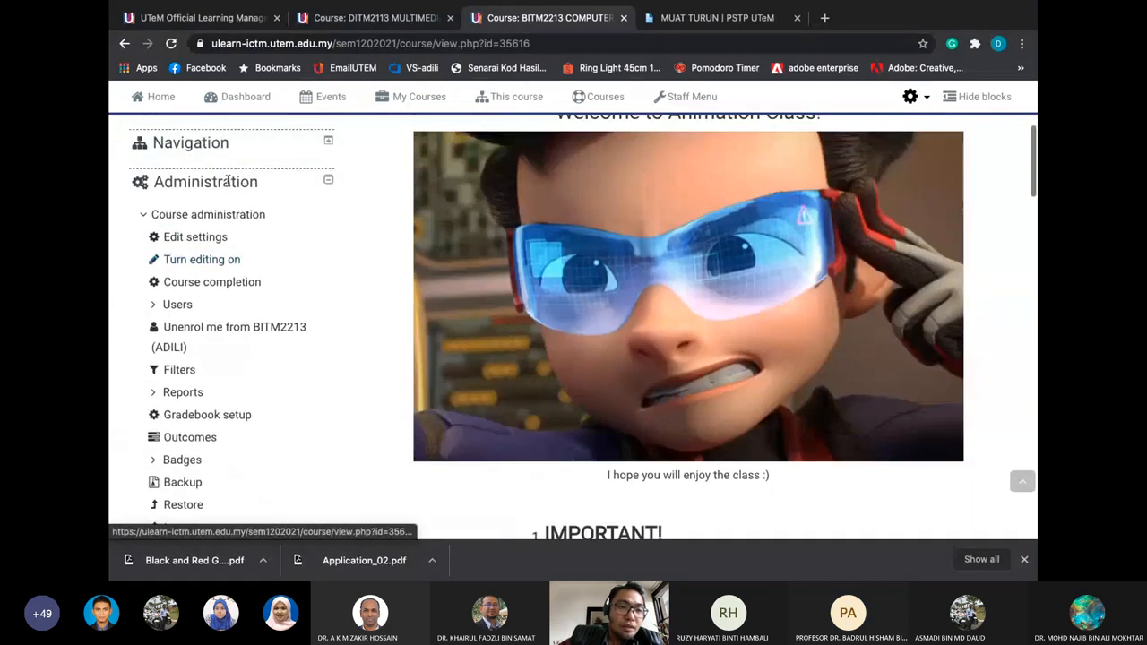
{"action": "left_click", "coordinate": [216, 238]}
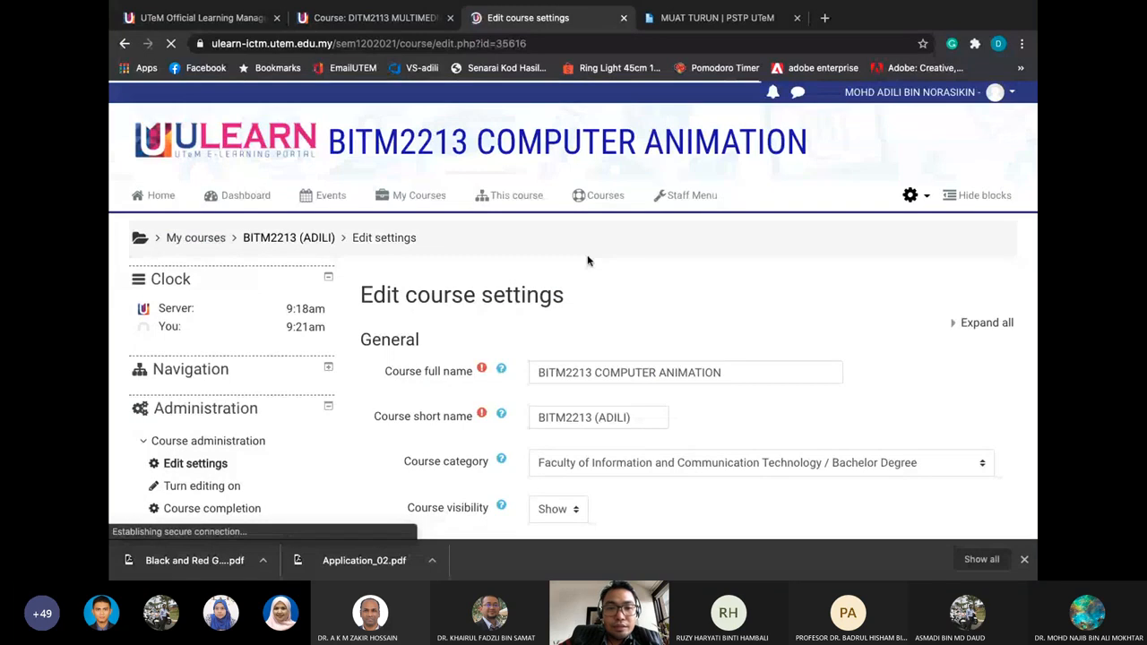
Highlight the 'course settings' heading text on the Edit course settings page, then deselect it
{"action": "scroll", "coordinate": [588, 261], "scroll_direction": "down", "scroll_amount": 1}
{"action": "double_click", "coordinate": [421, 248]}
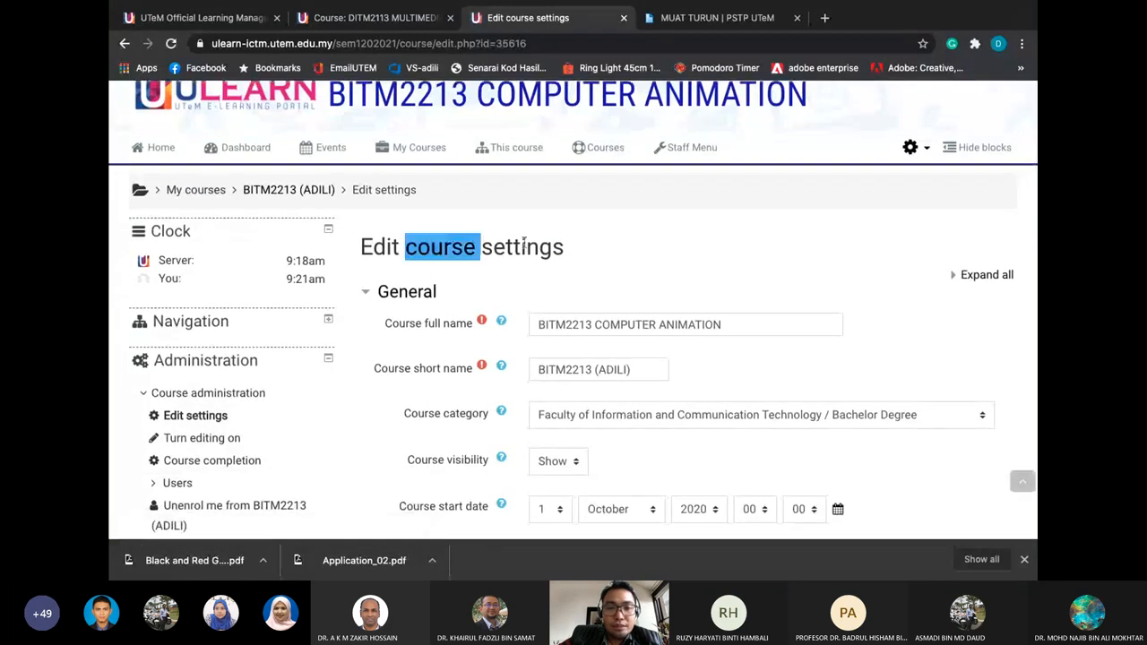
{"action": "left_click_drag", "start_coordinate": [524, 247], "coordinate": [591, 260]}
{"action": "scroll", "coordinate": [254, 316], "scroll_direction": "down", "scroll_amount": 3}
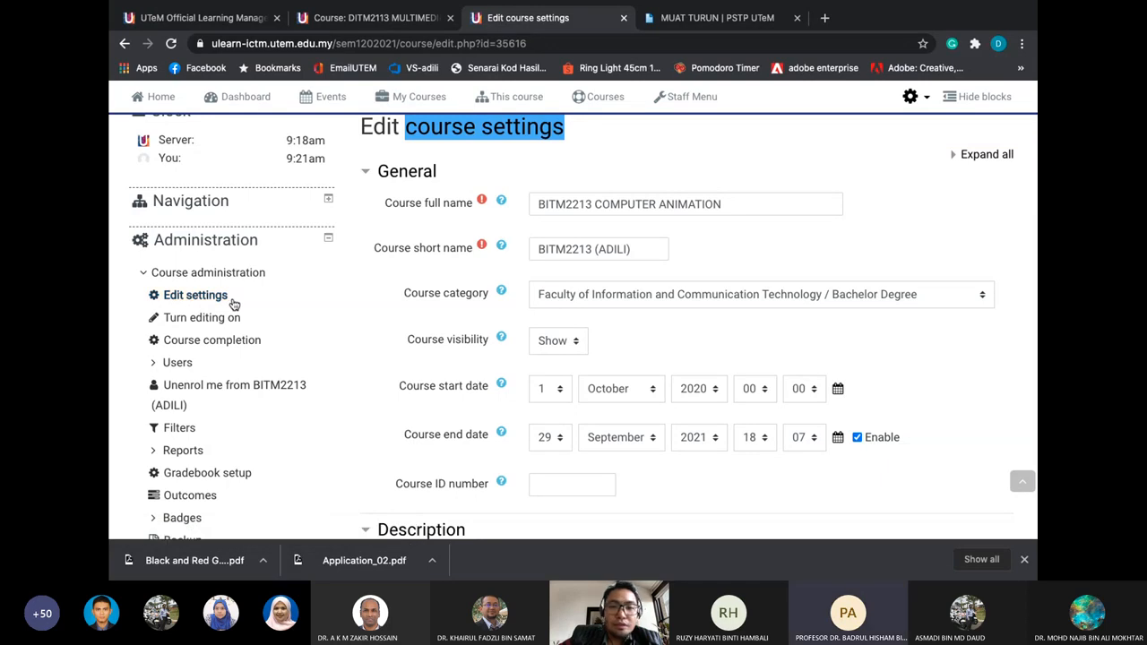
{"action": "left_click", "coordinate": [466, 164]}
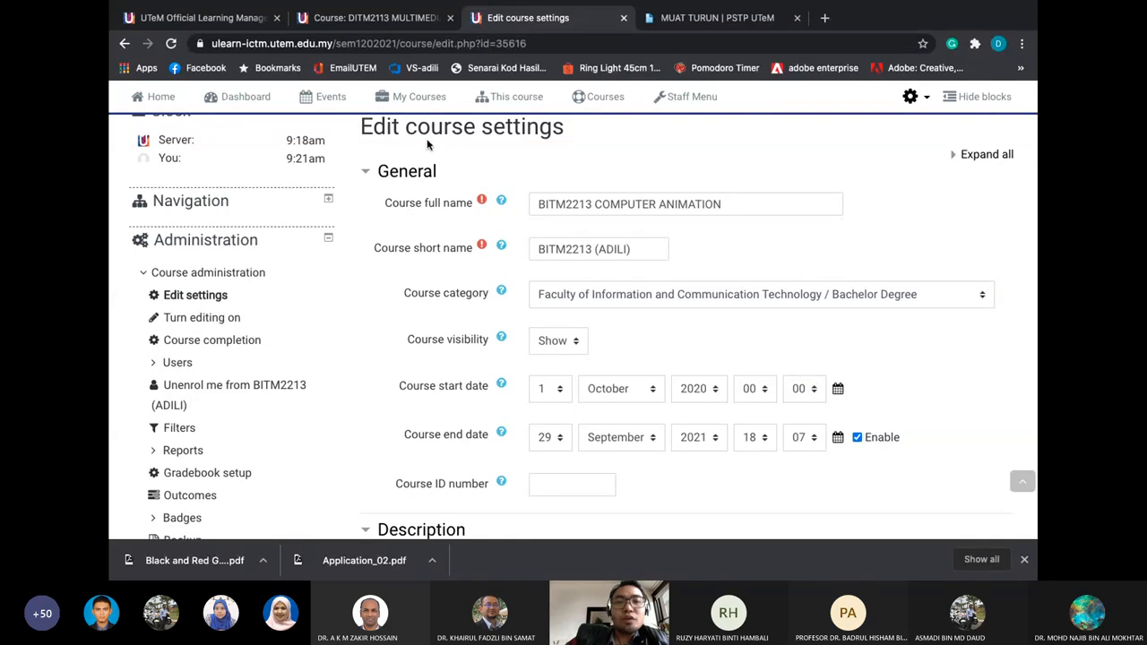
{"action": "scroll", "coordinate": [428, 145], "scroll_direction": "up", "scroll_amount": 1}
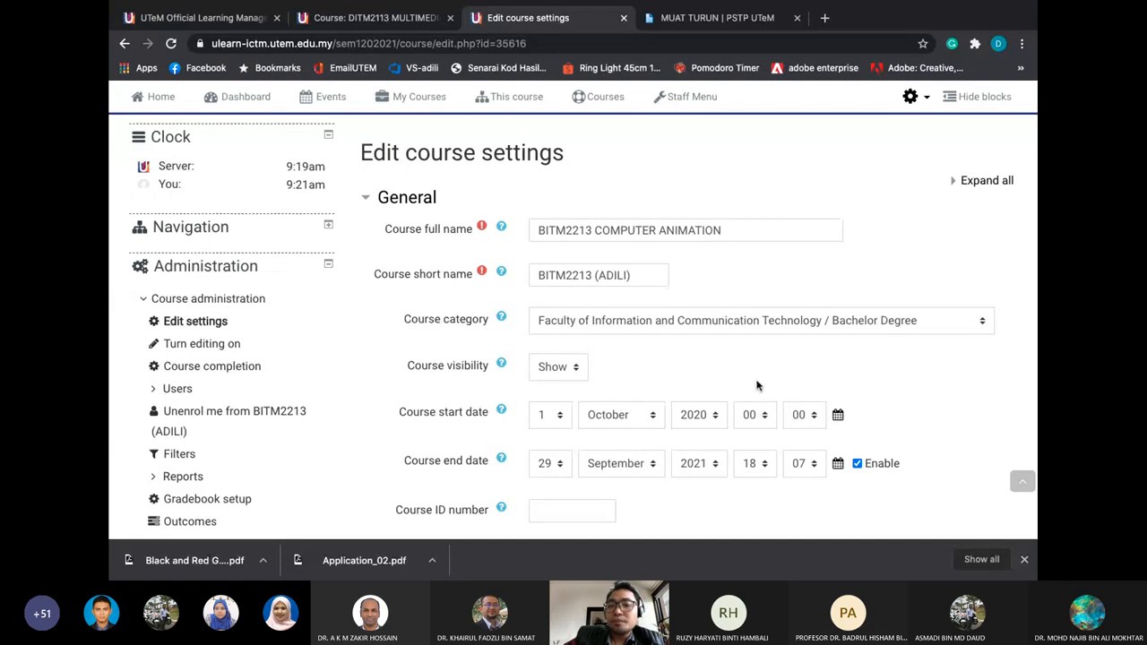
Choose hour 04 in the Course start date dropdown
{"action": "left_click", "coordinate": [751, 416]}
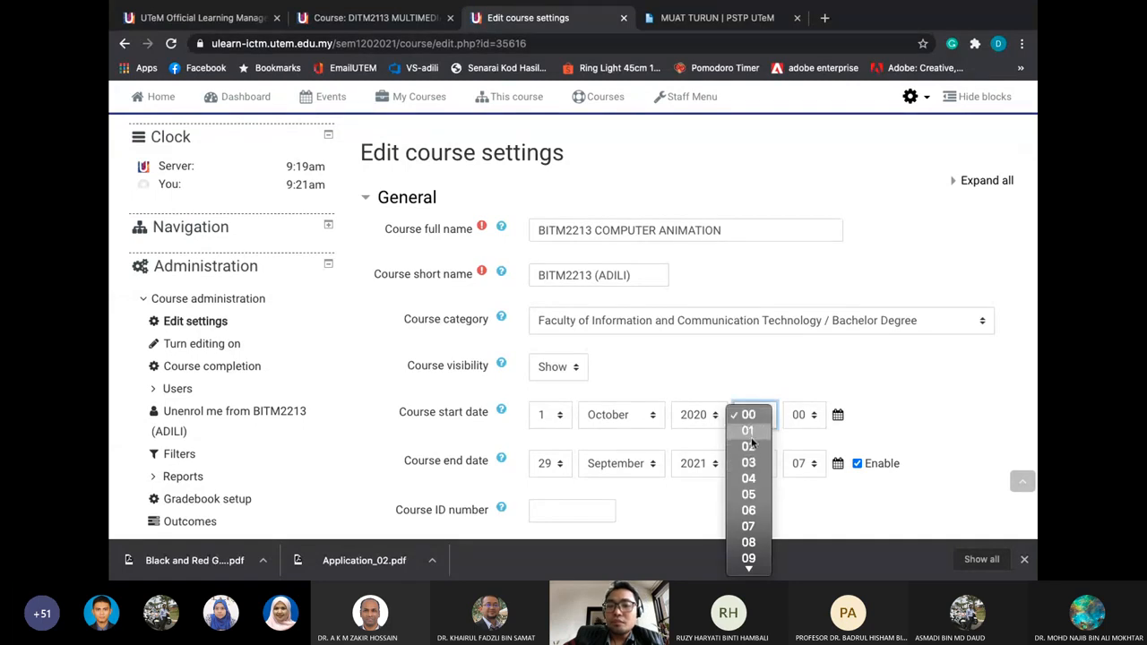
{"action": "scroll", "coordinate": [749, 493], "scroll_direction": "down", "scroll_amount": 5}
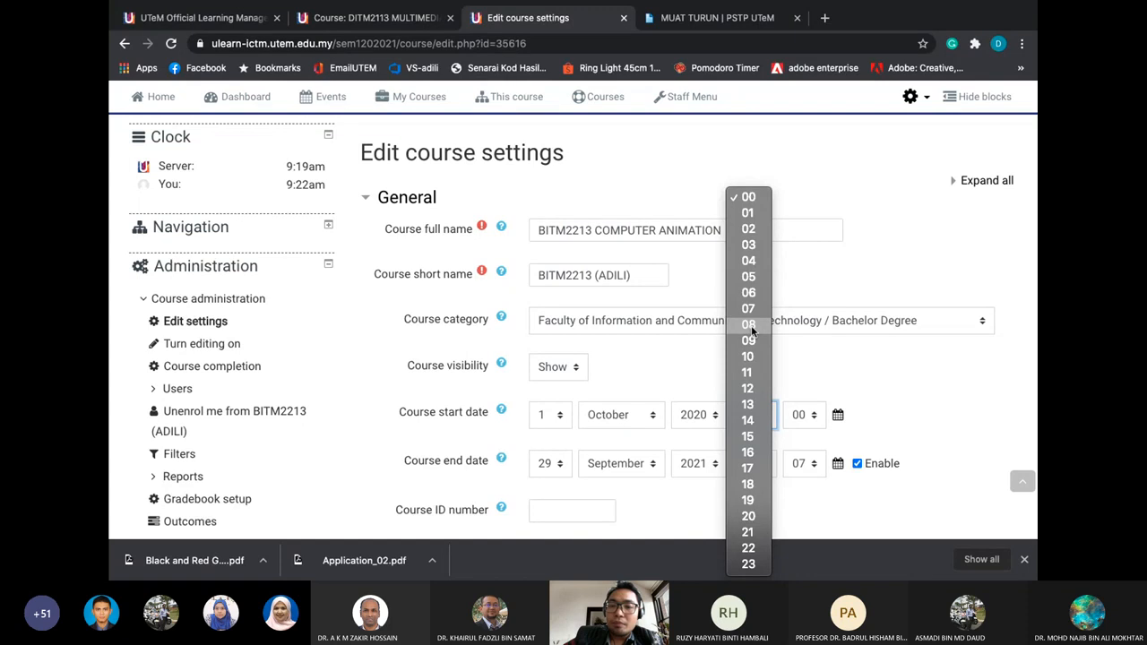
{"action": "left_click", "coordinate": [753, 261]}
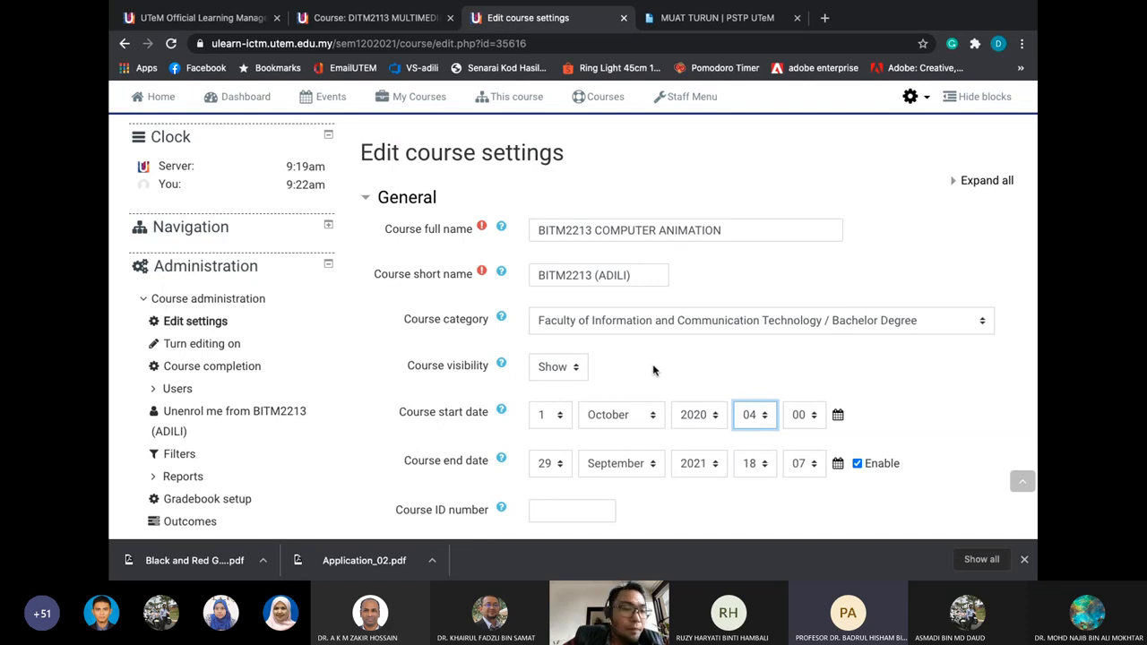
{"action": "scroll", "coordinate": [429, 283], "scroll_direction": "down", "scroll_amount": 1}
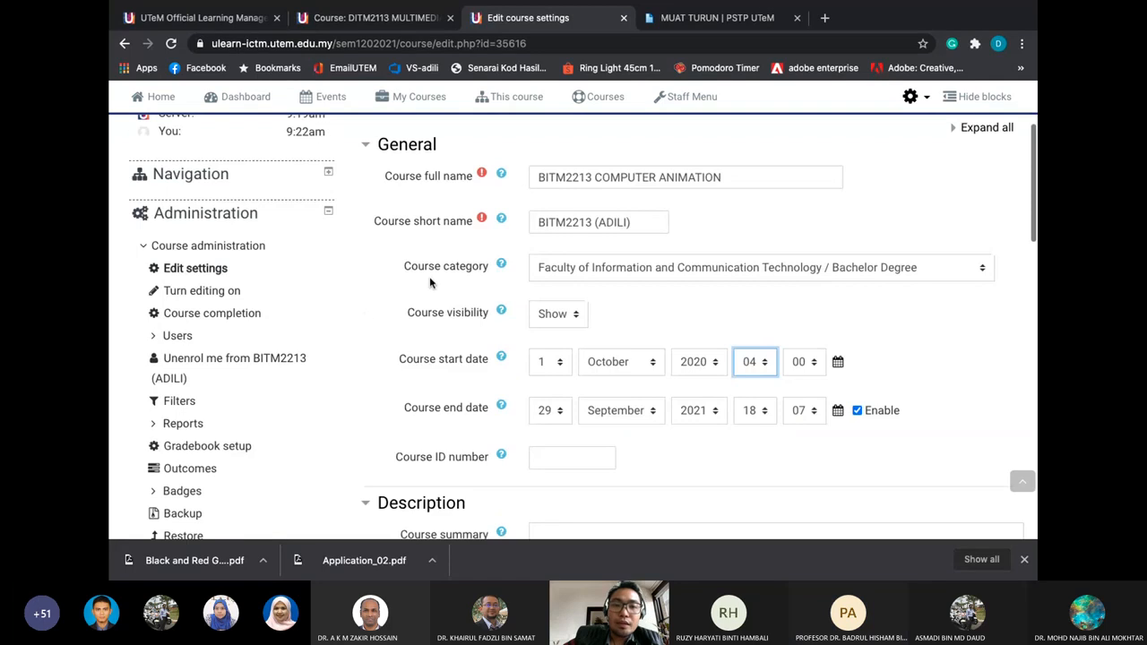
{"action": "scroll", "coordinate": [473, 122], "scroll_direction": "up", "scroll_amount": 1}
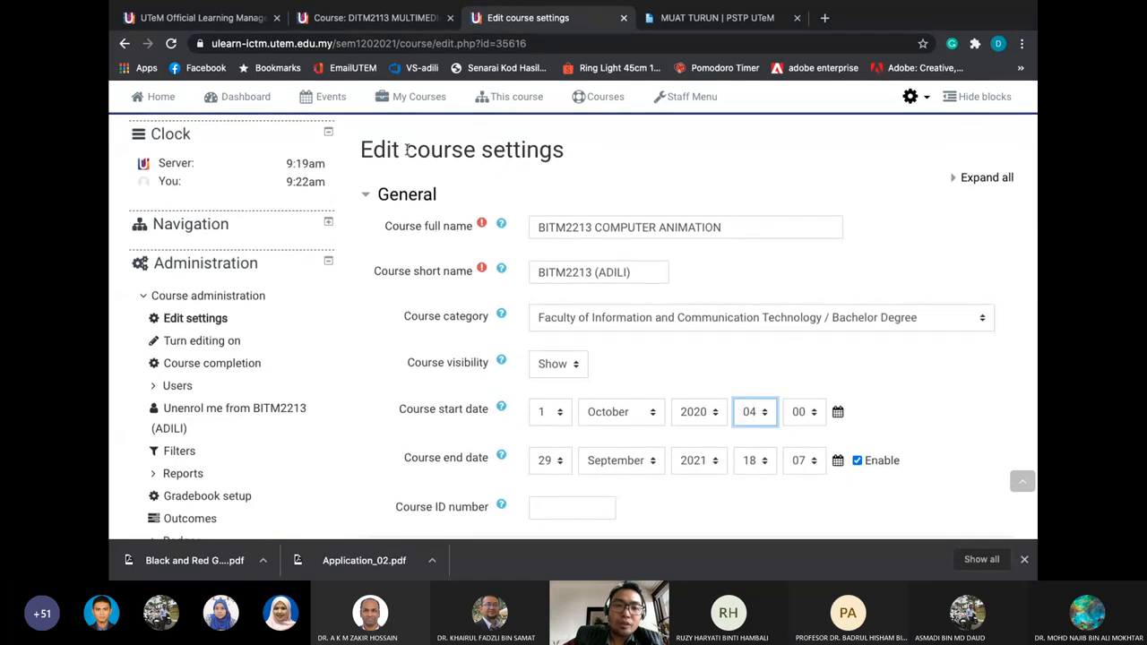
{"action": "scroll", "coordinate": [377, 281], "scroll_direction": "down", "scroll_amount": 1}
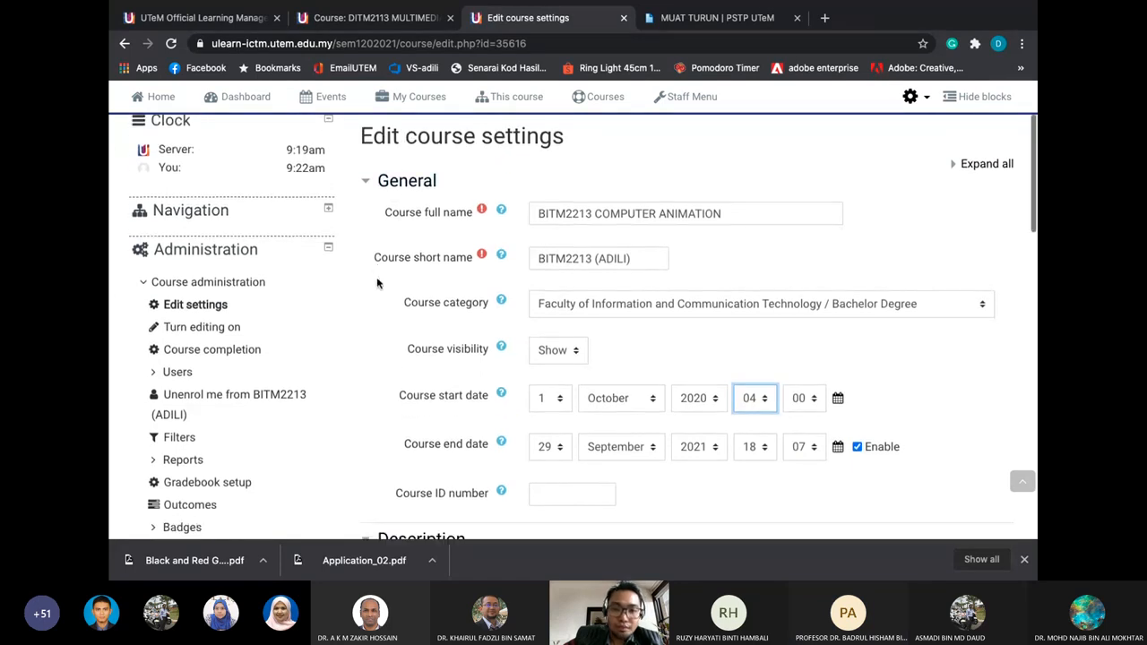
{"action": "scroll", "coordinate": [376, 283], "scroll_direction": "down", "scroll_amount": 5}
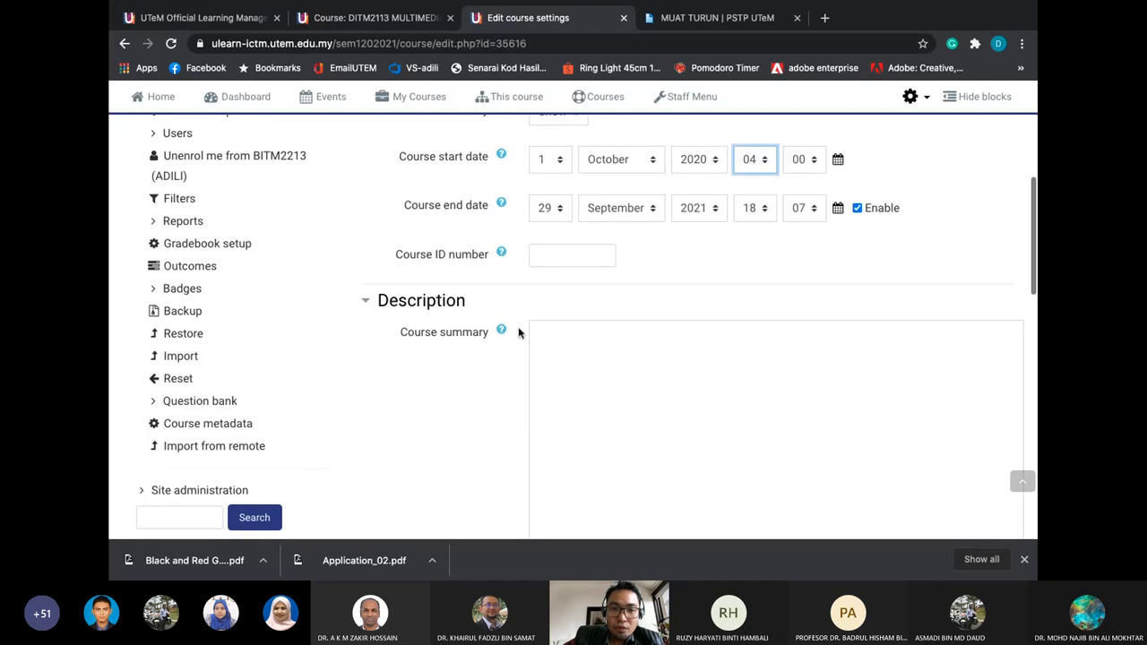
{"action": "left_click", "coordinate": [578, 364]}
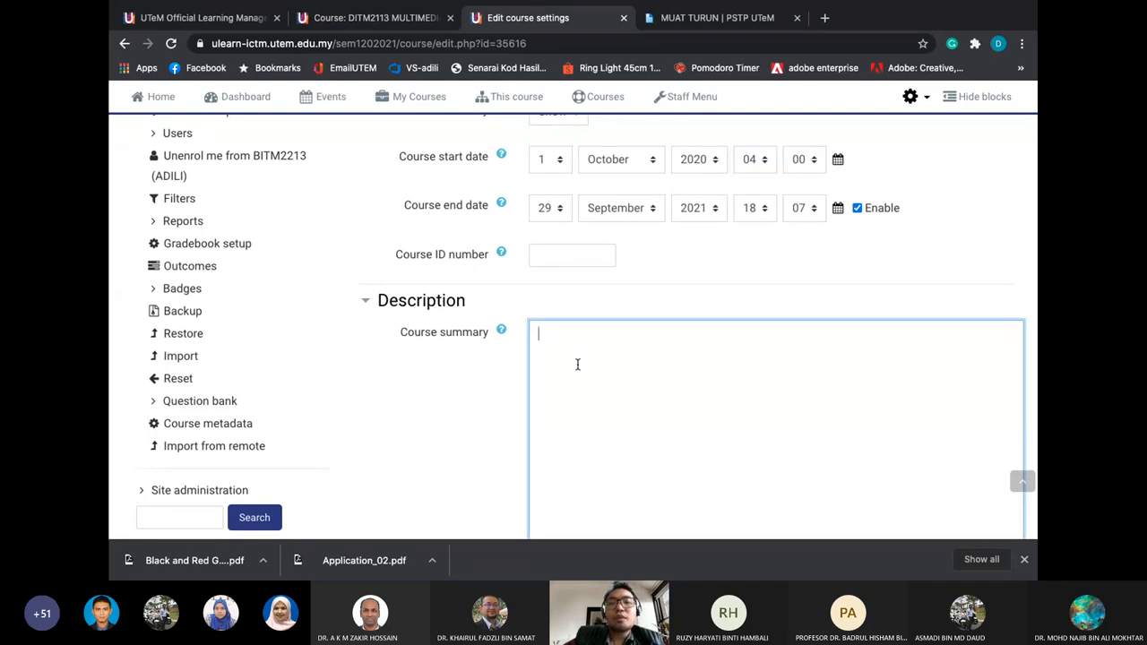
{"action": "scroll", "coordinate": [565, 354], "scroll_direction": "down", "scroll_amount": 2}
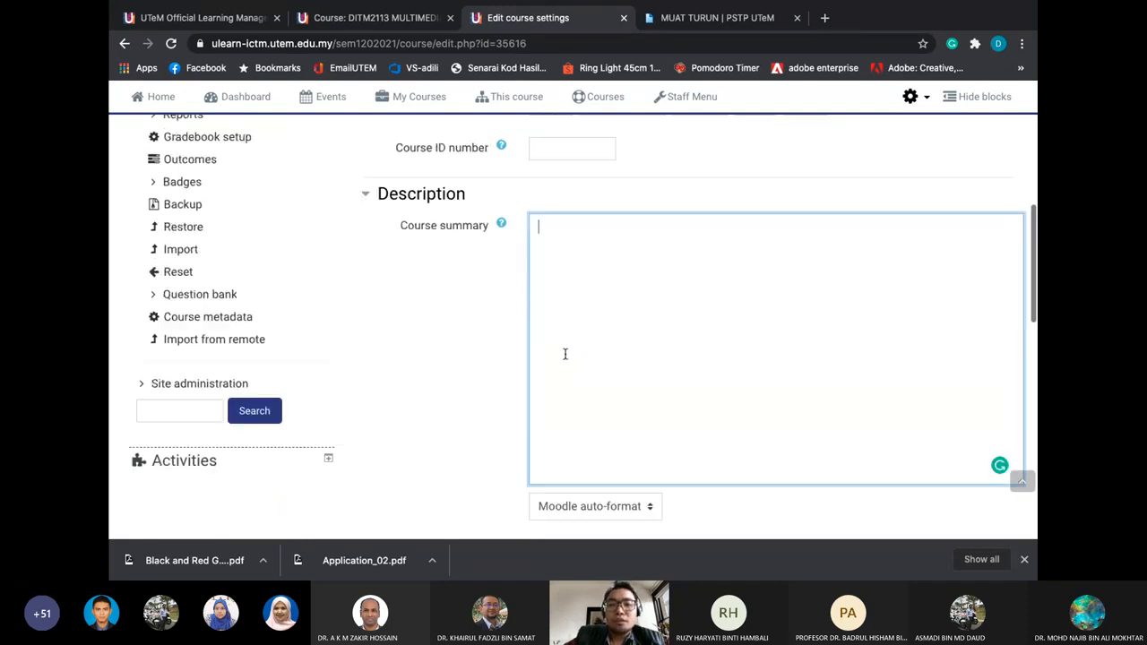
{"action": "scroll", "coordinate": [565, 353], "scroll_direction": "down", "scroll_amount": 13}
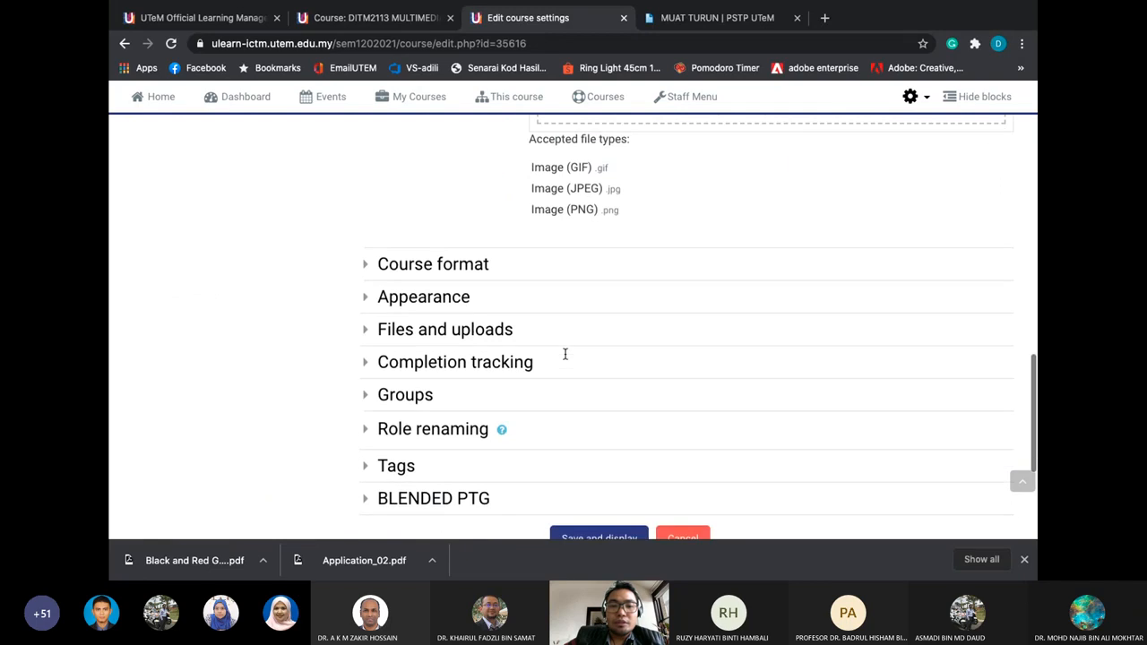
{"action": "left_click", "coordinate": [466, 204]}
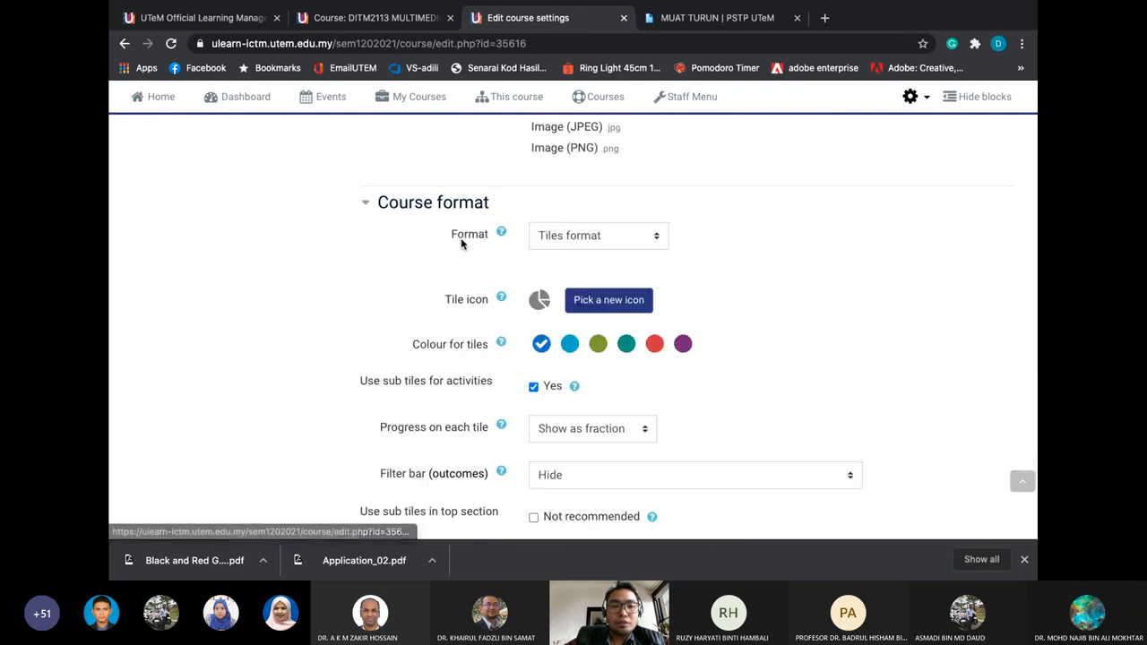
{"action": "left_click", "coordinate": [448, 189]}
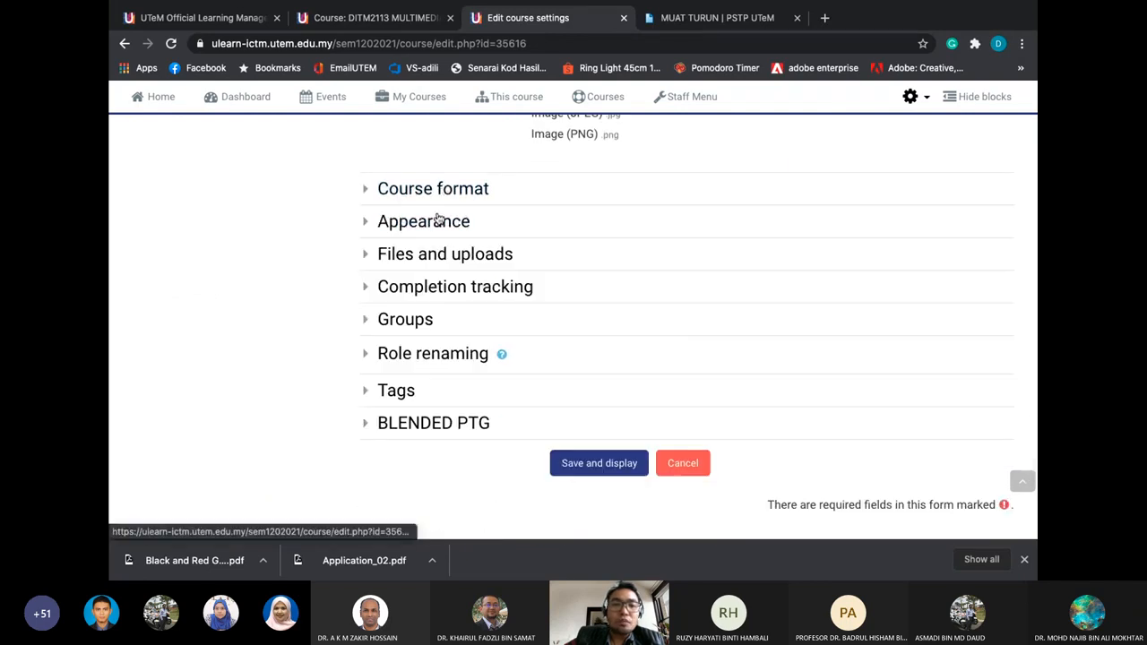
{"action": "left_click", "coordinate": [437, 220]}
{"action": "left_click", "coordinate": [438, 221]}
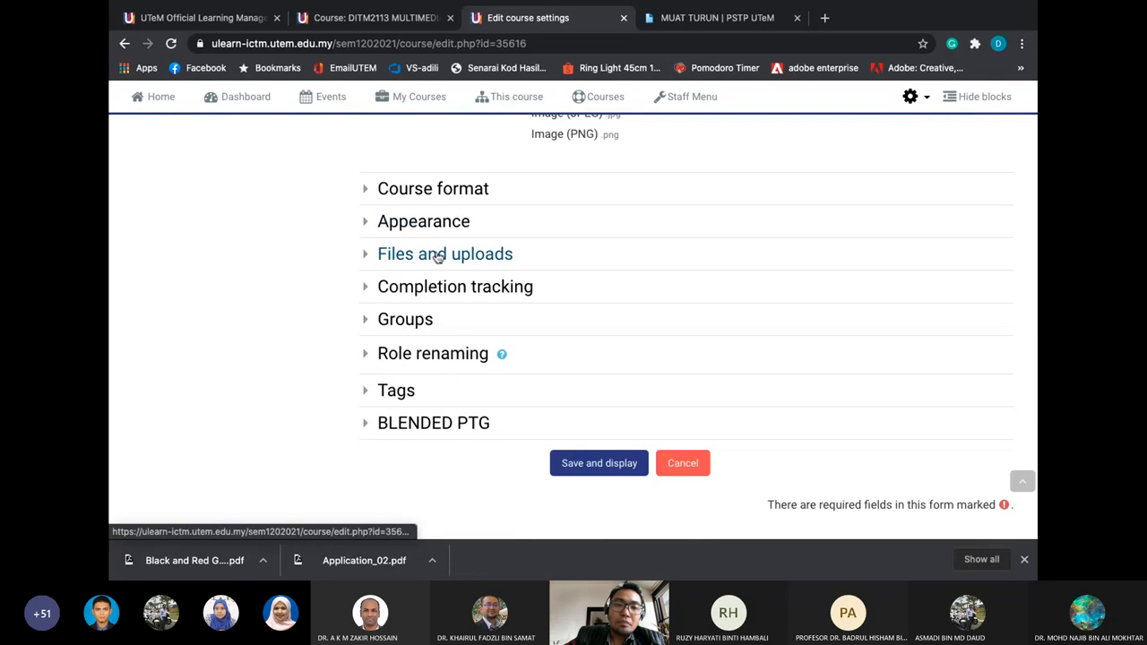
{"action": "left_click", "coordinate": [438, 255]}
{"action": "left_click", "coordinate": [437, 255]}
{"action": "left_click", "coordinate": [430, 287]}
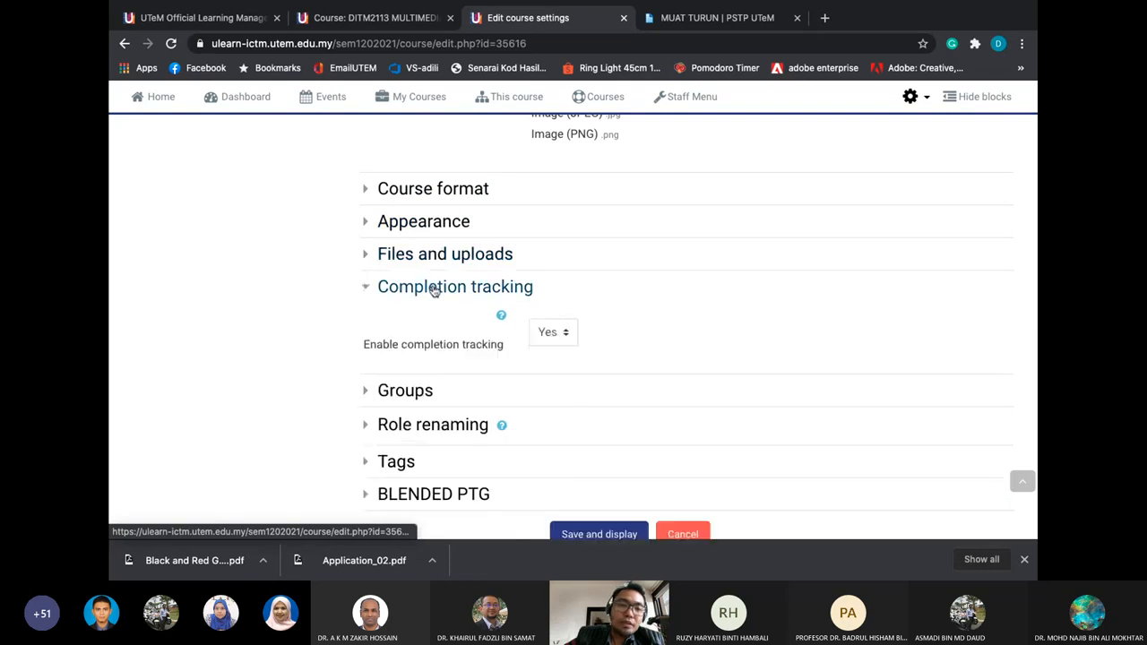
{"action": "scroll", "coordinate": [430, 289], "scroll_direction": "down", "scroll_amount": 1}
{"action": "left_click", "coordinate": [418, 364]}
{"action": "scroll", "coordinate": [417, 359], "scroll_direction": "down", "scroll_amount": 2}
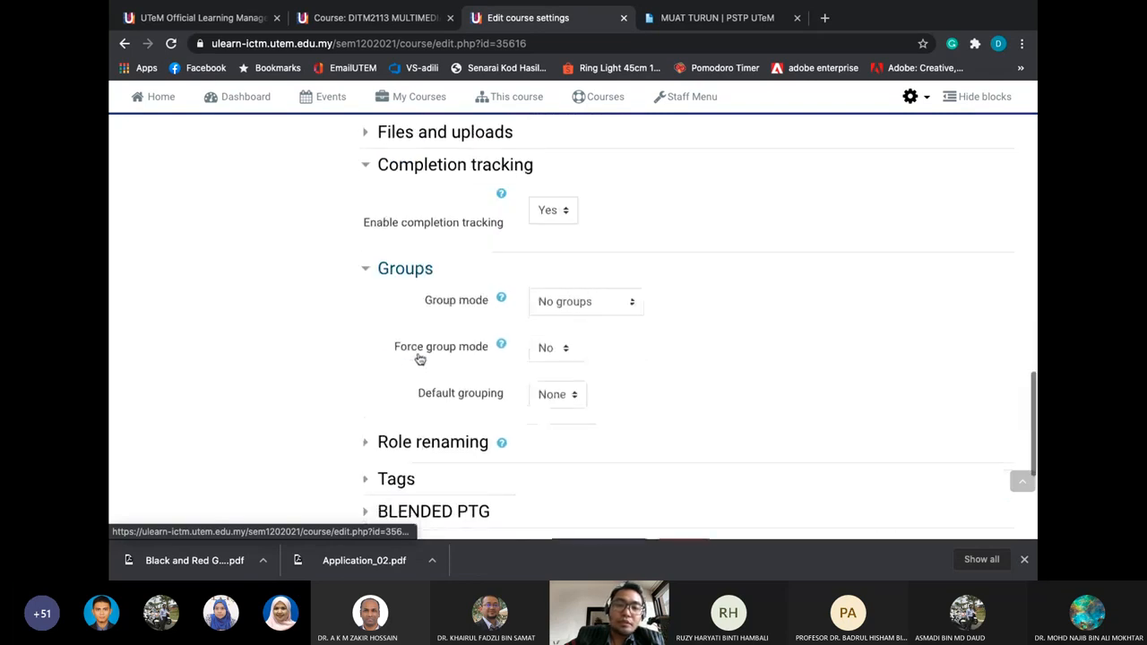
{"action": "left_click", "coordinate": [420, 271]}
{"action": "left_click", "coordinate": [435, 166]}
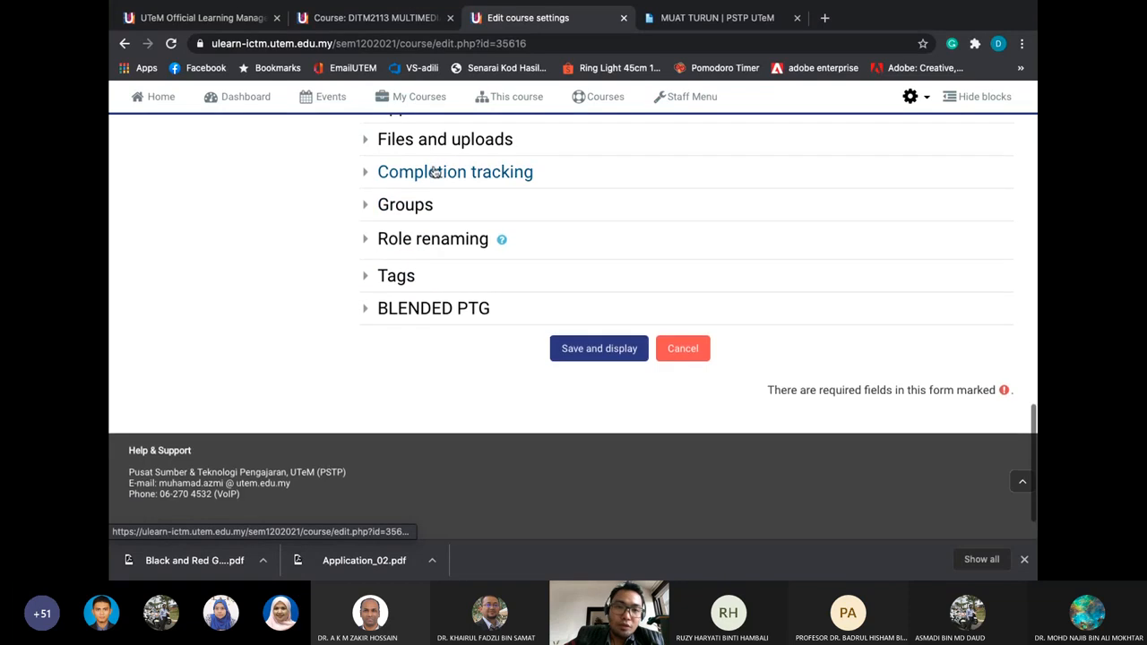
{"action": "left_click", "coordinate": [421, 239]}
{"action": "left_click", "coordinate": [421, 240]}
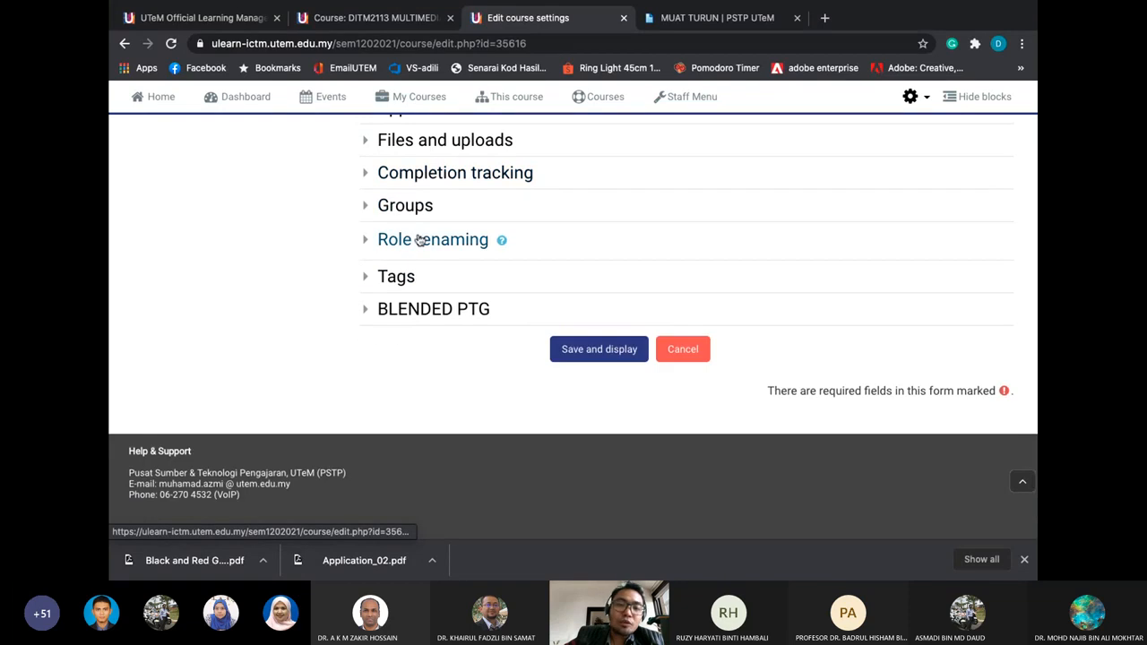
{"action": "scroll", "coordinate": [418, 240], "scroll_direction": "up", "scroll_amount": 2}
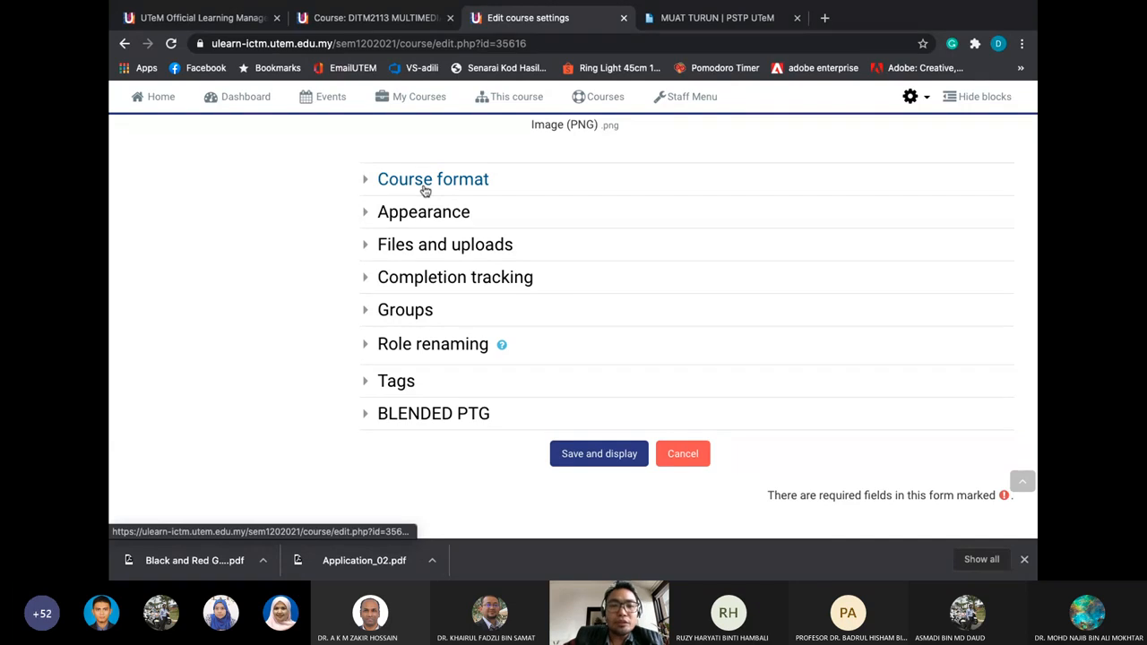
{"action": "scroll", "coordinate": [425, 190], "scroll_direction": "up", "scroll_amount": 5}
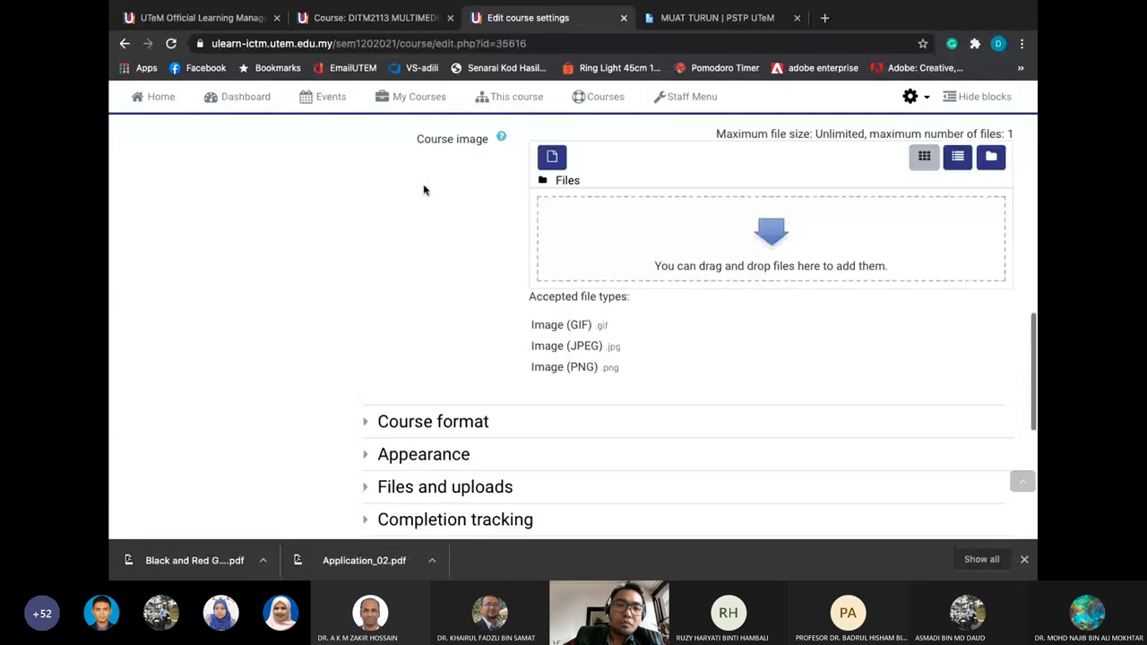
{"action": "scroll", "coordinate": [425, 190], "scroll_direction": "up", "scroll_amount": 10}
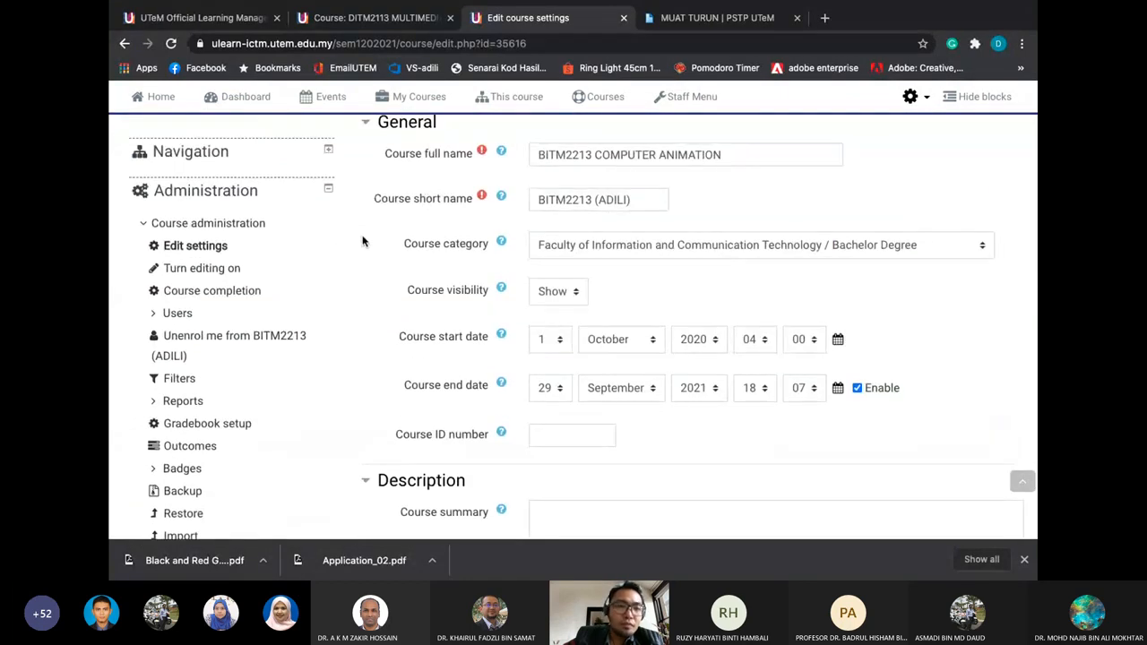
{"action": "key", "text": "super+Tab"}
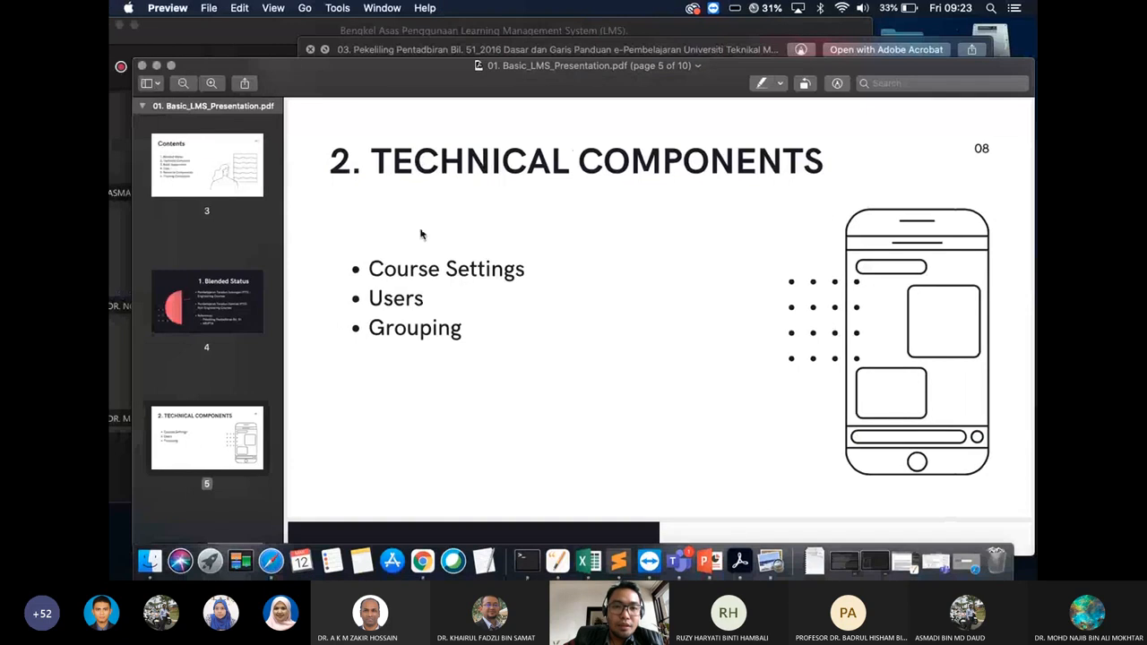
{"action": "double_click", "coordinate": [391, 298]}
{"action": "key", "text": "super+Tab"}
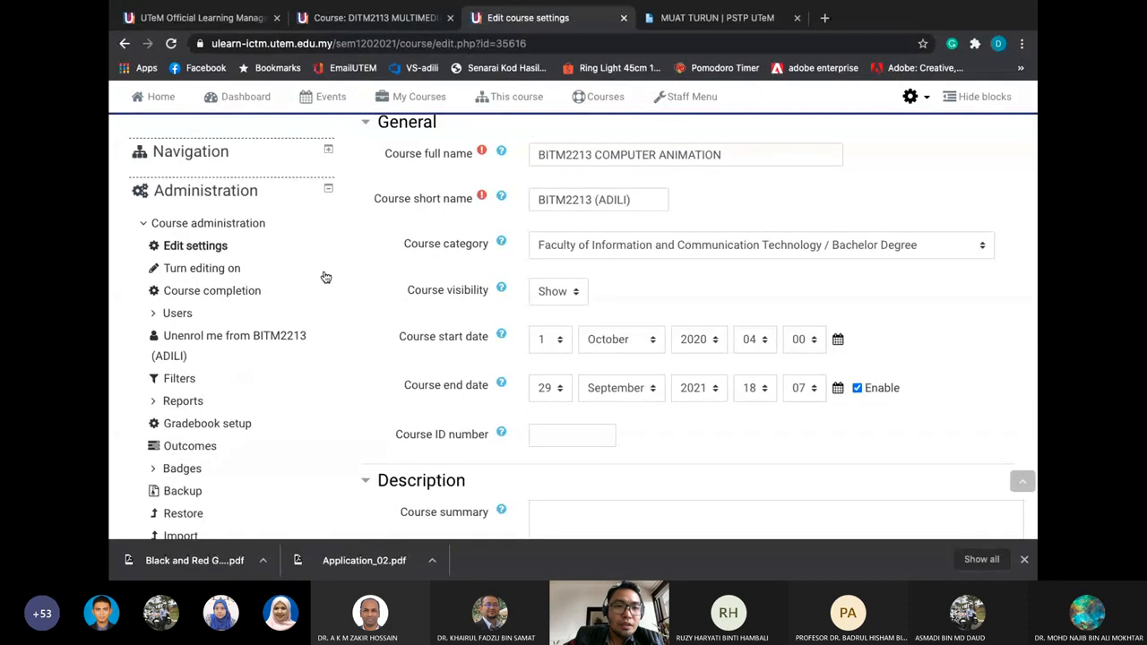
Collapse the Administration block on the course settings page
{"action": "scroll", "coordinate": [325, 276], "scroll_direction": "up", "scroll_amount": 3}
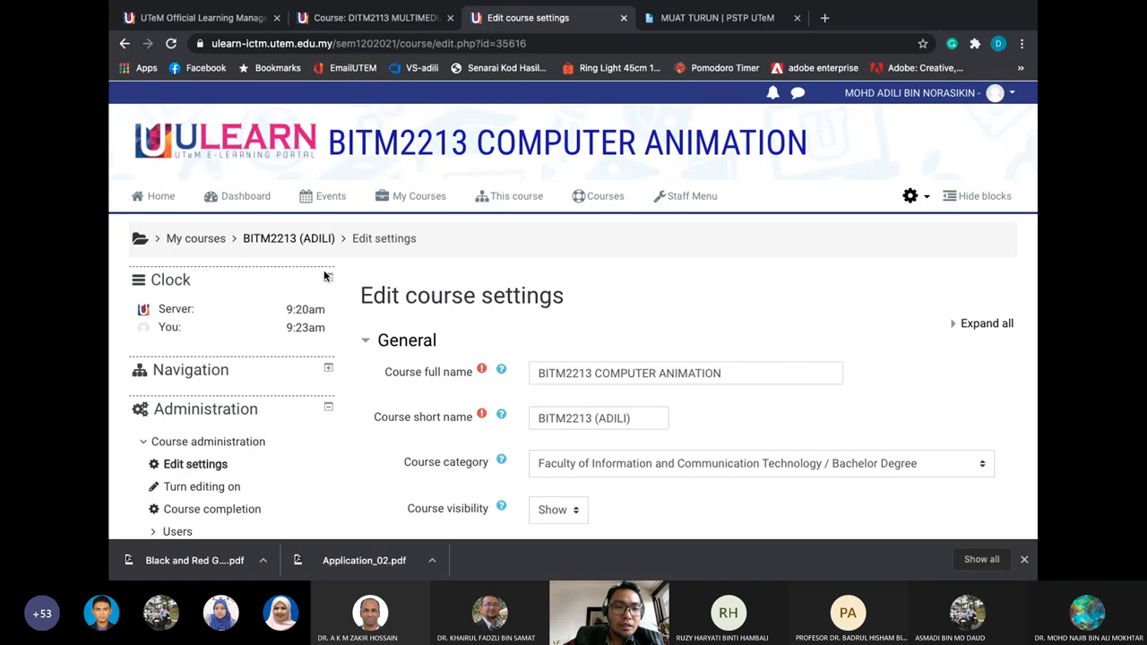
{"action": "scroll", "coordinate": [325, 277], "scroll_direction": "down", "scroll_amount": 2}
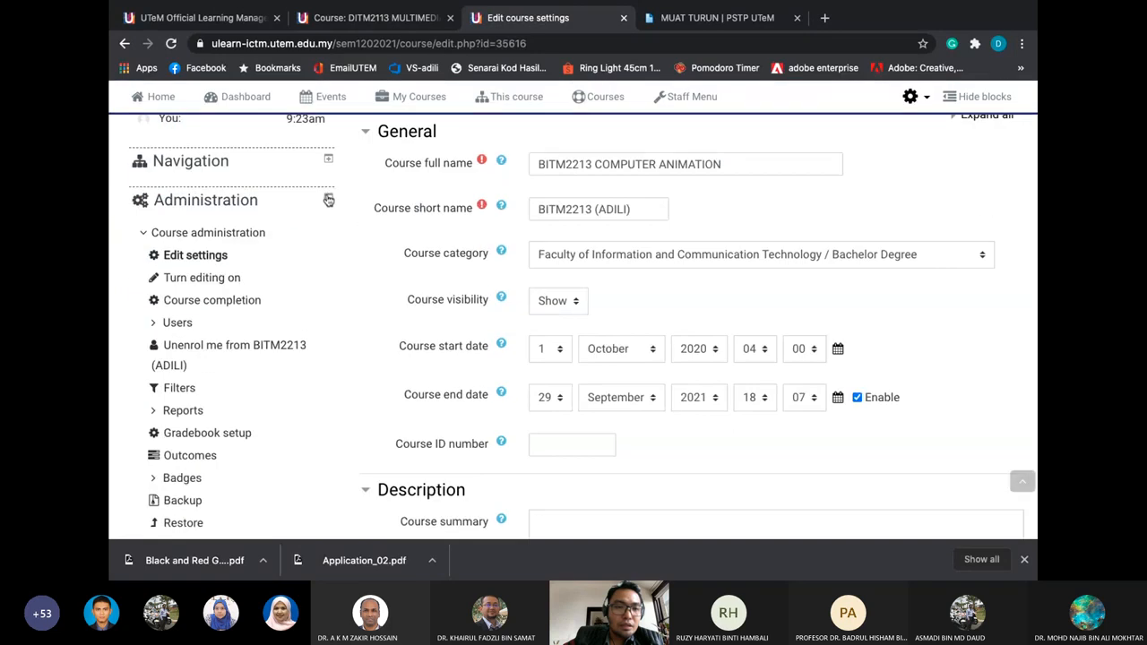
{"action": "left_click", "coordinate": [261, 197]}
{"action": "scroll", "coordinate": [260, 199], "scroll_direction": "up", "scroll_amount": 3}
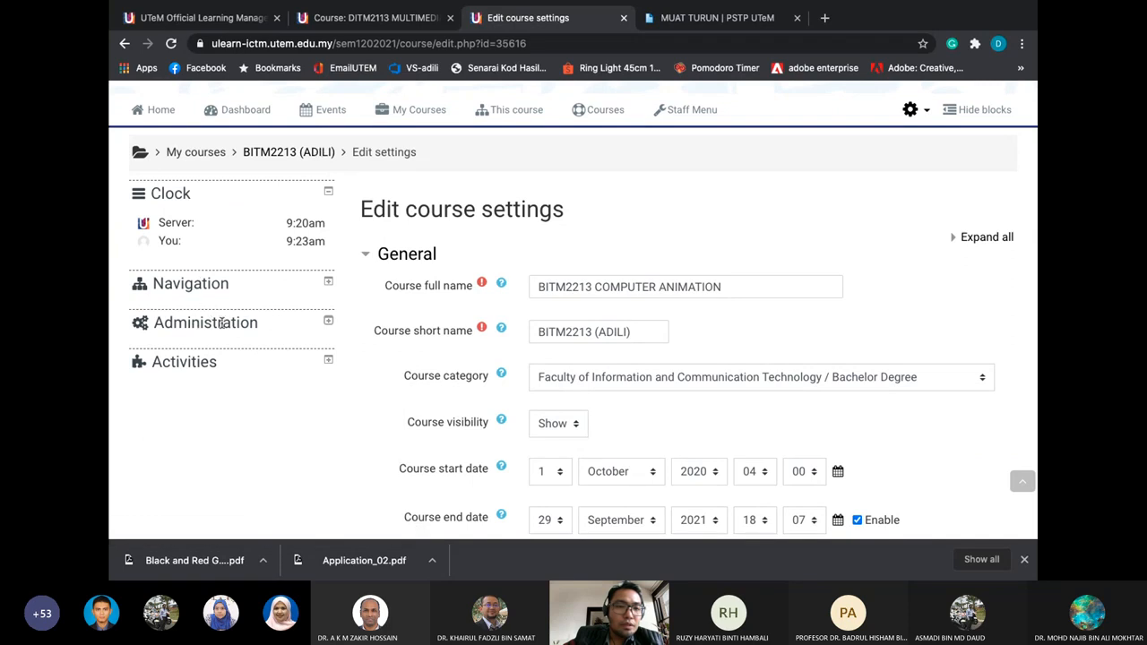
Toggle the Activities block open and closed, then visit the DITM2113 tab and return
{"action": "left_click", "coordinate": [326, 360]}
{"action": "scroll", "coordinate": [325, 362], "scroll_direction": "down", "scroll_amount": 3}
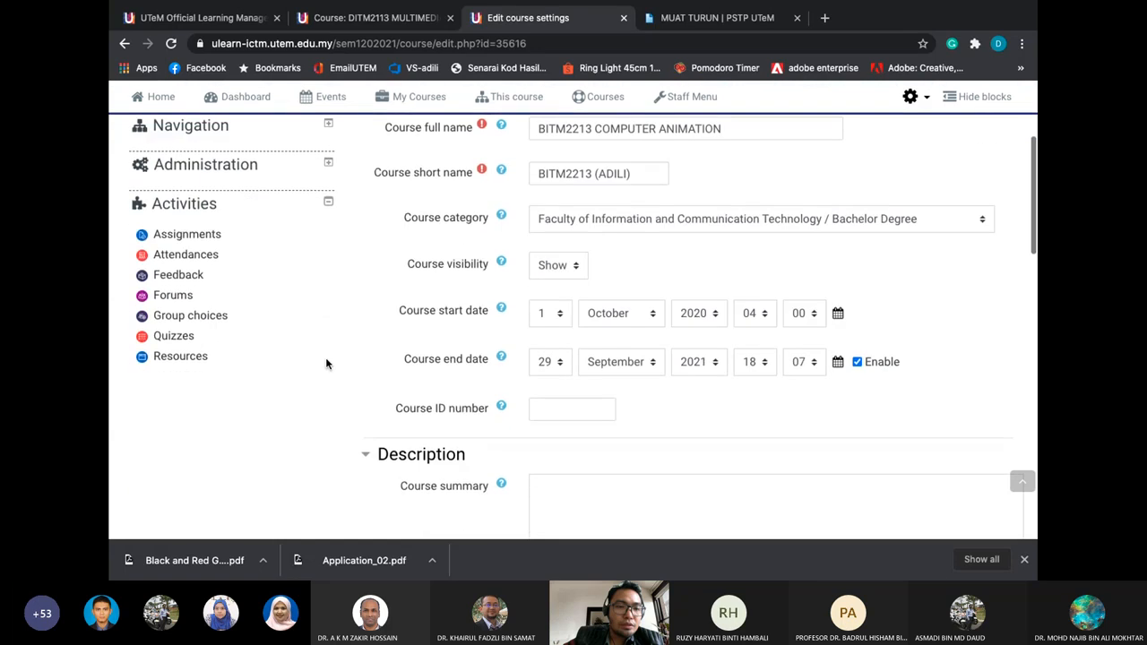
{"action": "left_click", "coordinate": [328, 250]}
{"action": "scroll", "coordinate": [328, 251], "scroll_direction": "up", "scroll_amount": 4}
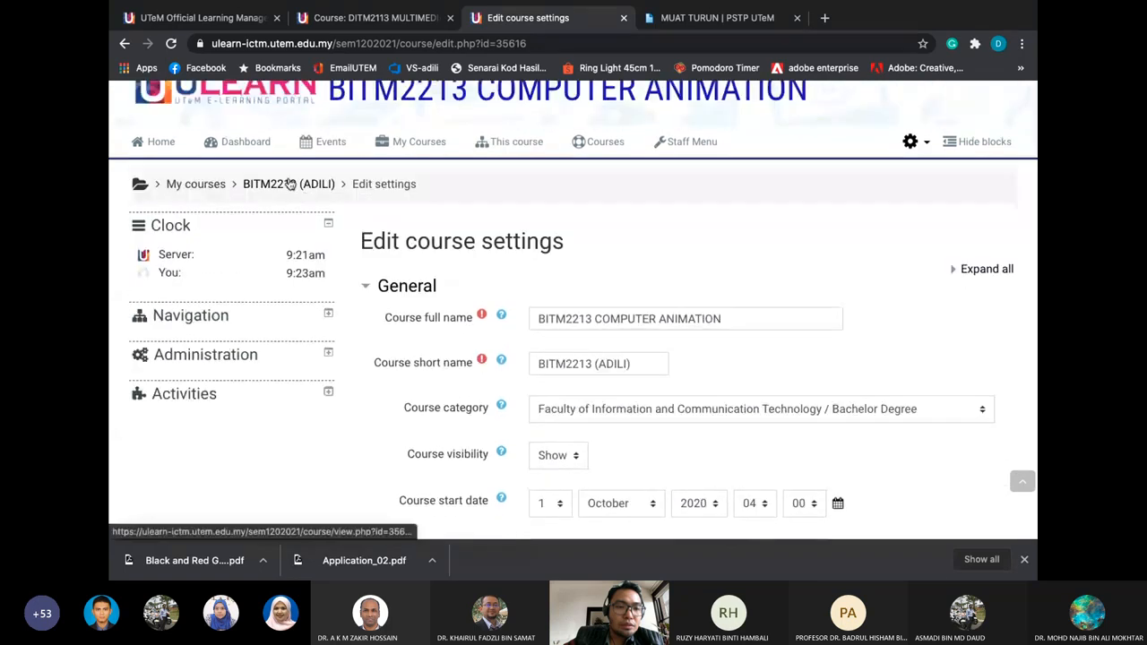
{"action": "left_click", "coordinate": [338, 22]}
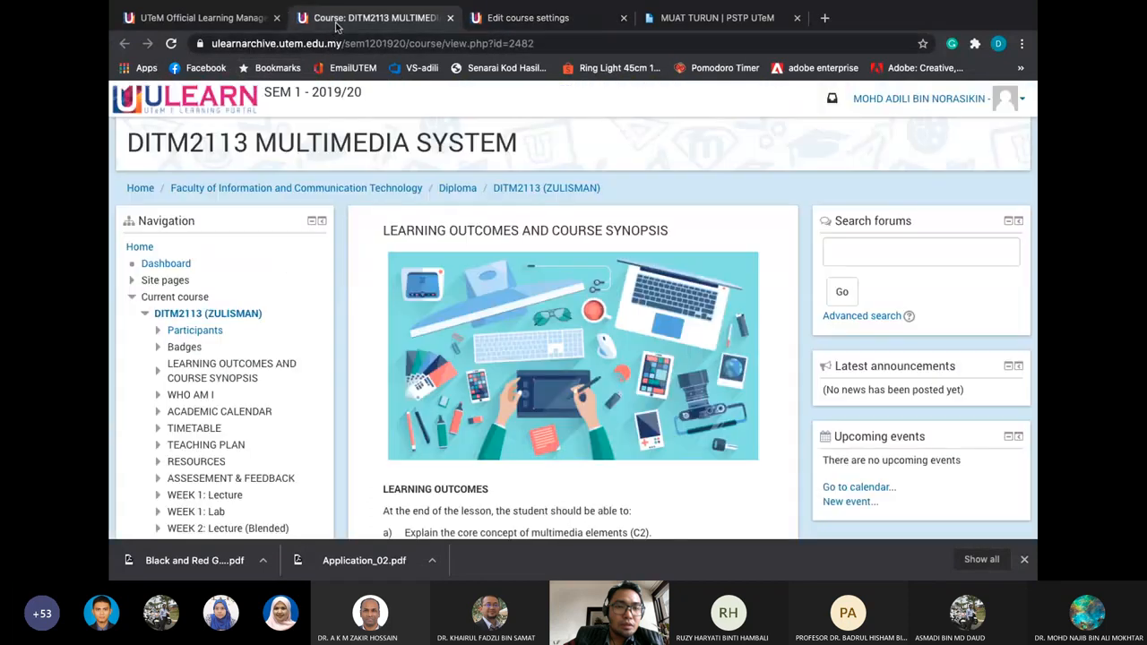
{"action": "left_click", "coordinate": [586, 22]}
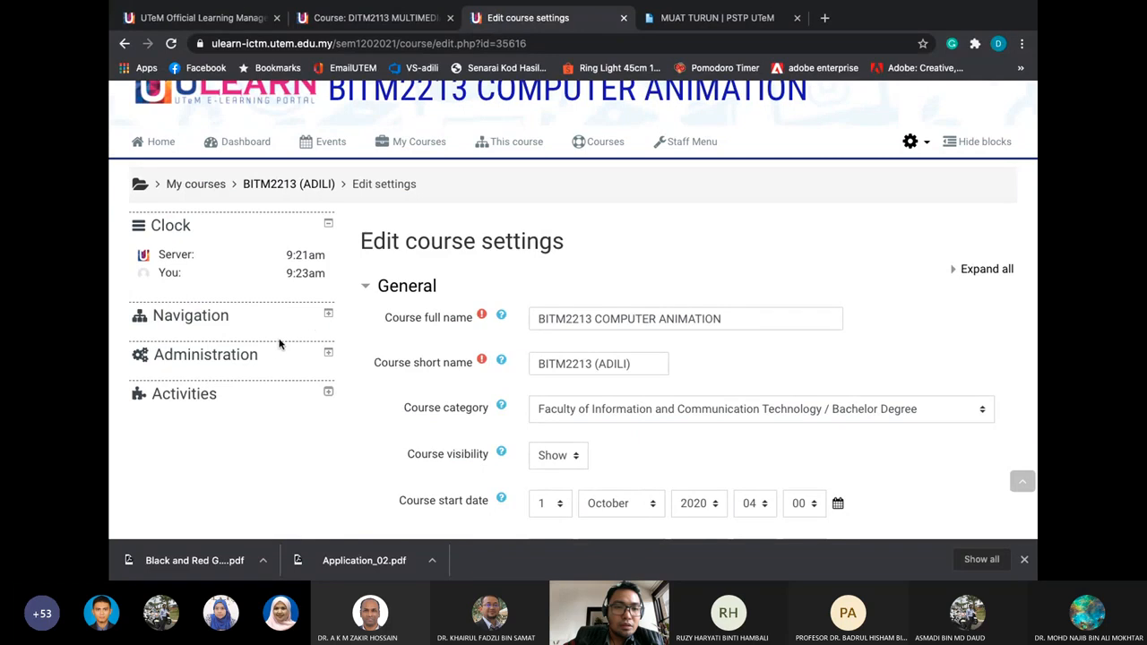
Expand Administration and its Users options, then open Enrolled users
{"action": "left_click", "coordinate": [329, 357]}
{"action": "scroll", "coordinate": [329, 356], "scroll_direction": "down", "scroll_amount": 2}
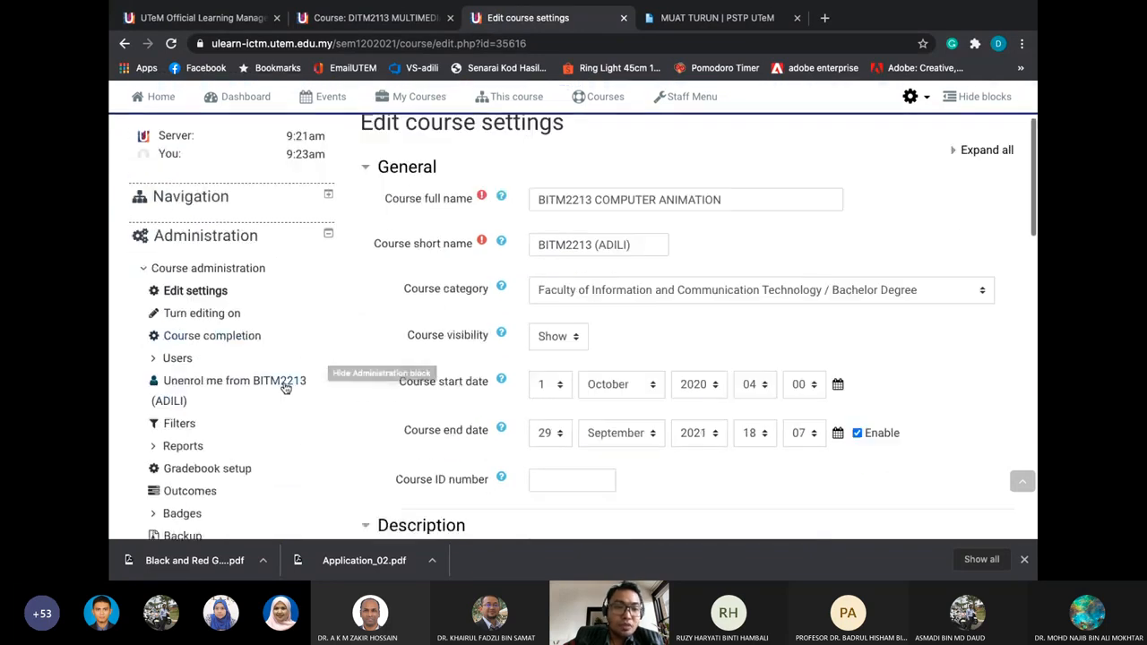
{"action": "left_click", "coordinate": [160, 360]}
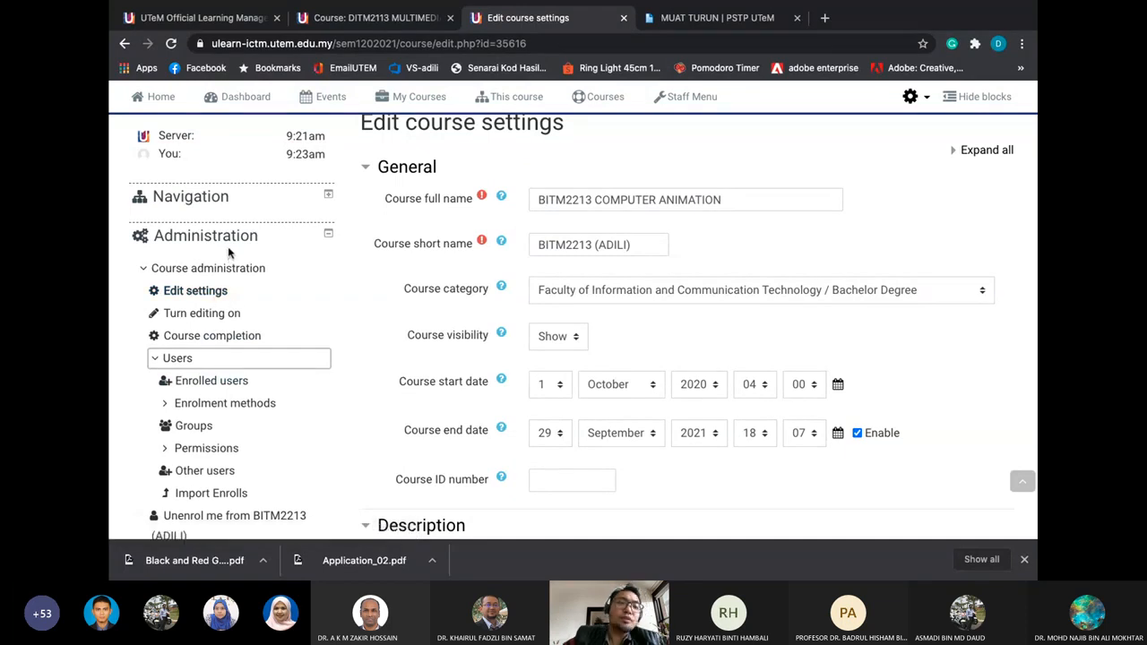
{"action": "left_click", "coordinate": [327, 234]}
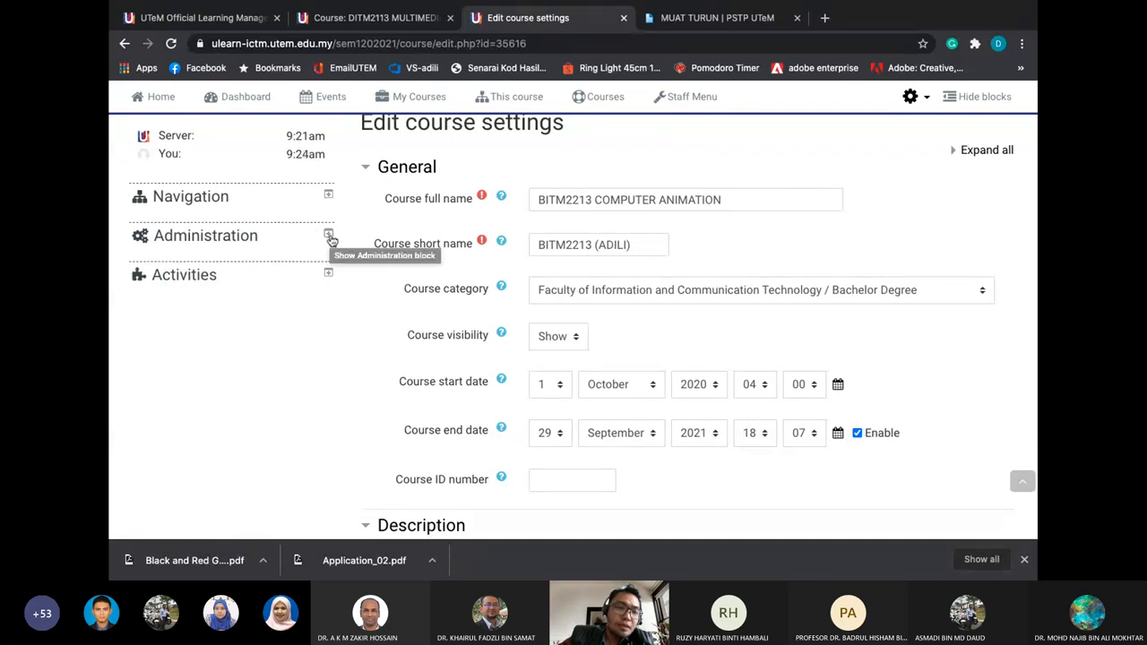
{"action": "left_click", "coordinate": [328, 234]}
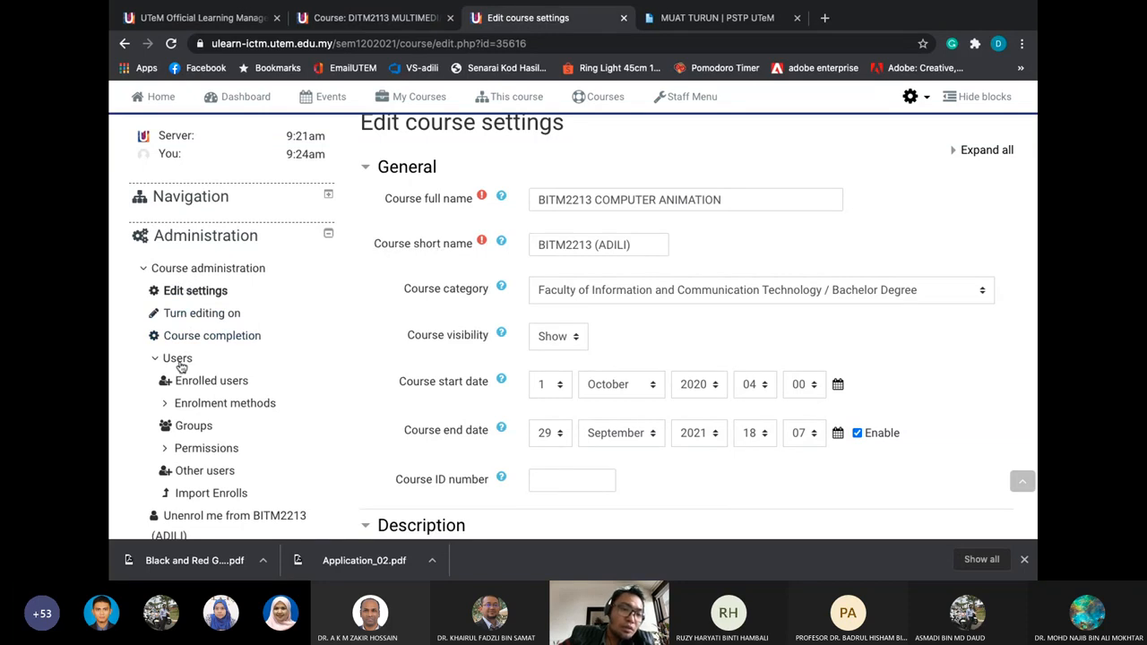
{"action": "left_click", "coordinate": [178, 359]}
{"action": "left_click", "coordinate": [180, 361]}
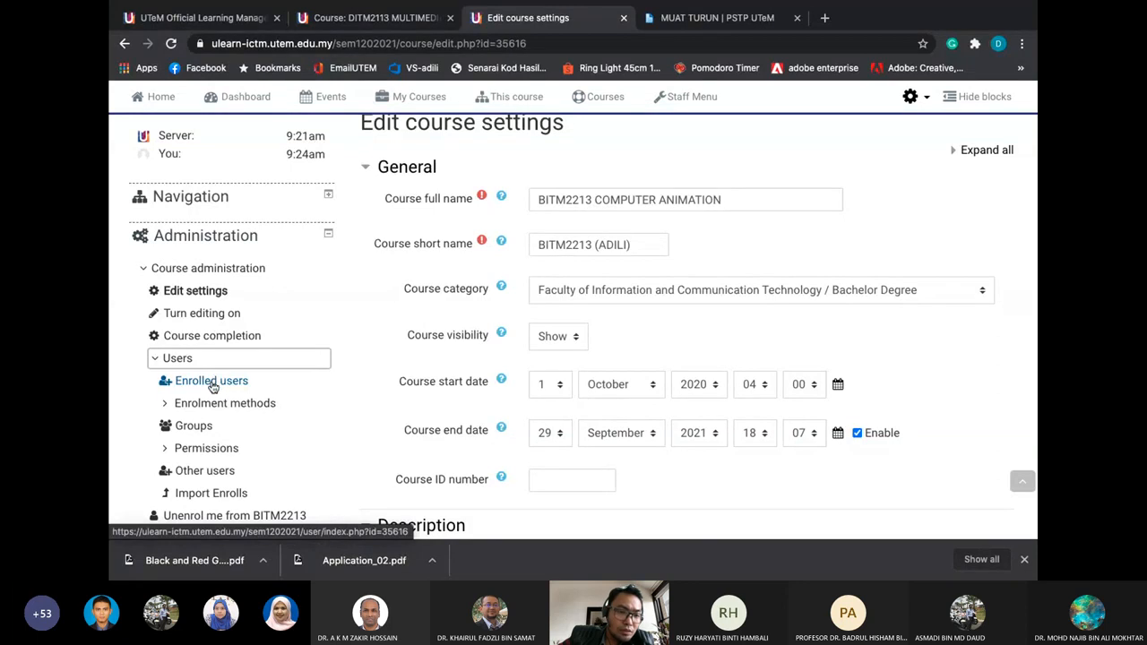
{"action": "left_click", "coordinate": [212, 384]}
Confirm Leave in the 'Leave site?' dialog and scroll the Participants list
{"action": "left_click", "coordinate": [670, 207]}
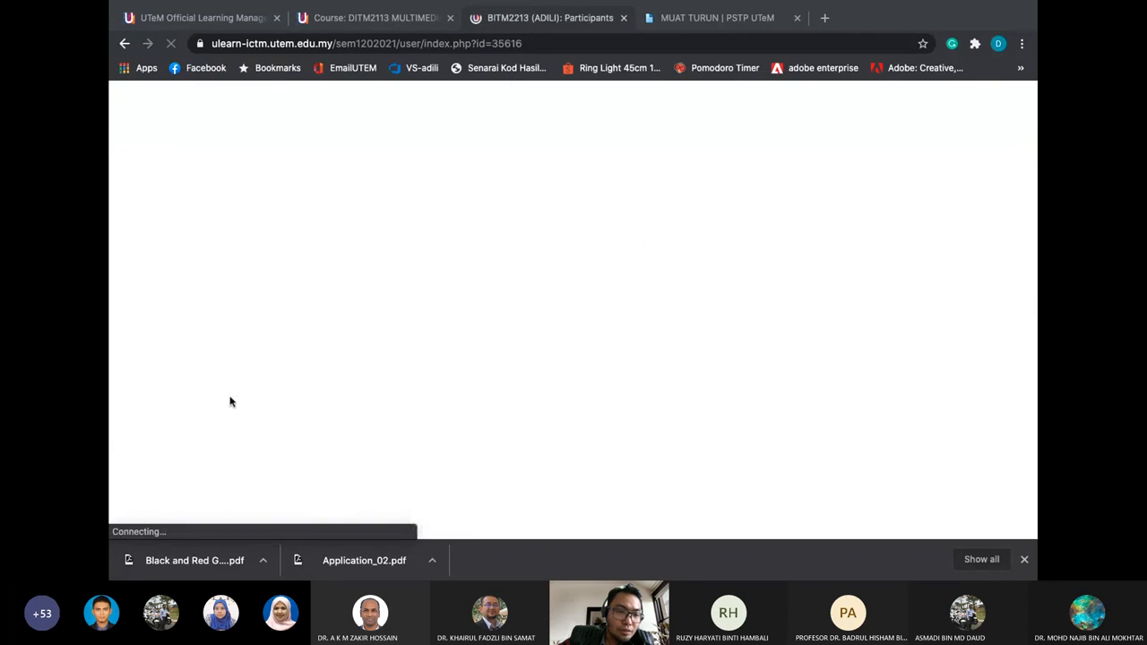
{"action": "scroll", "coordinate": [230, 402], "scroll_direction": "down", "scroll_amount": 2}
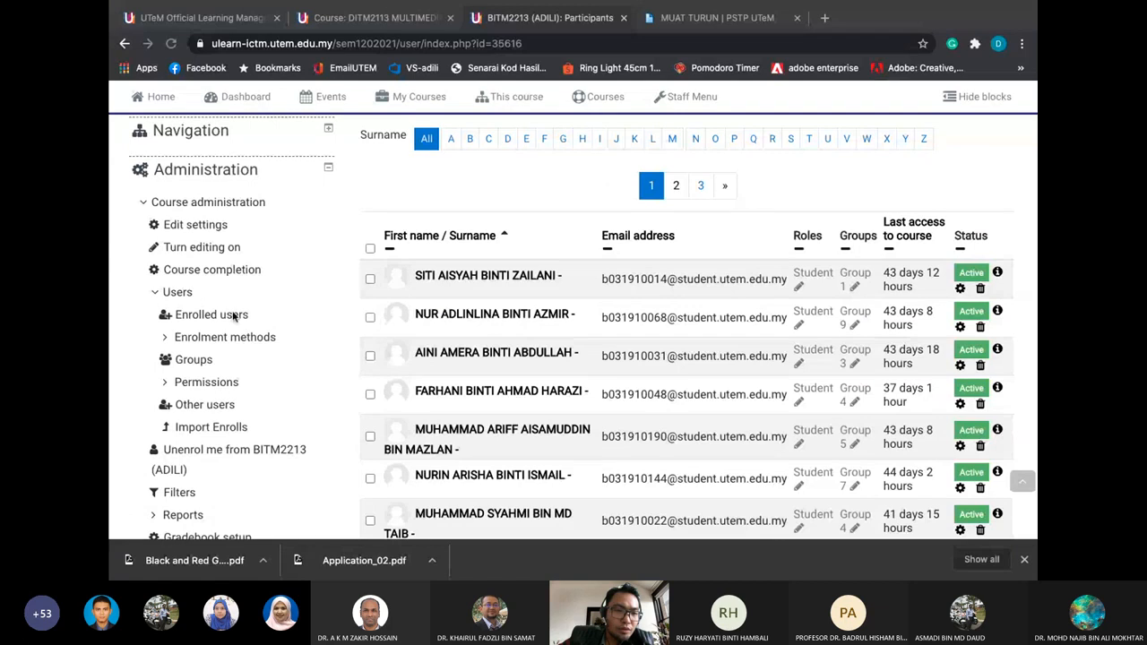
Open Enrolment methods, check the Self enrolment settings, and return to the list
{"action": "left_click", "coordinate": [224, 341]}
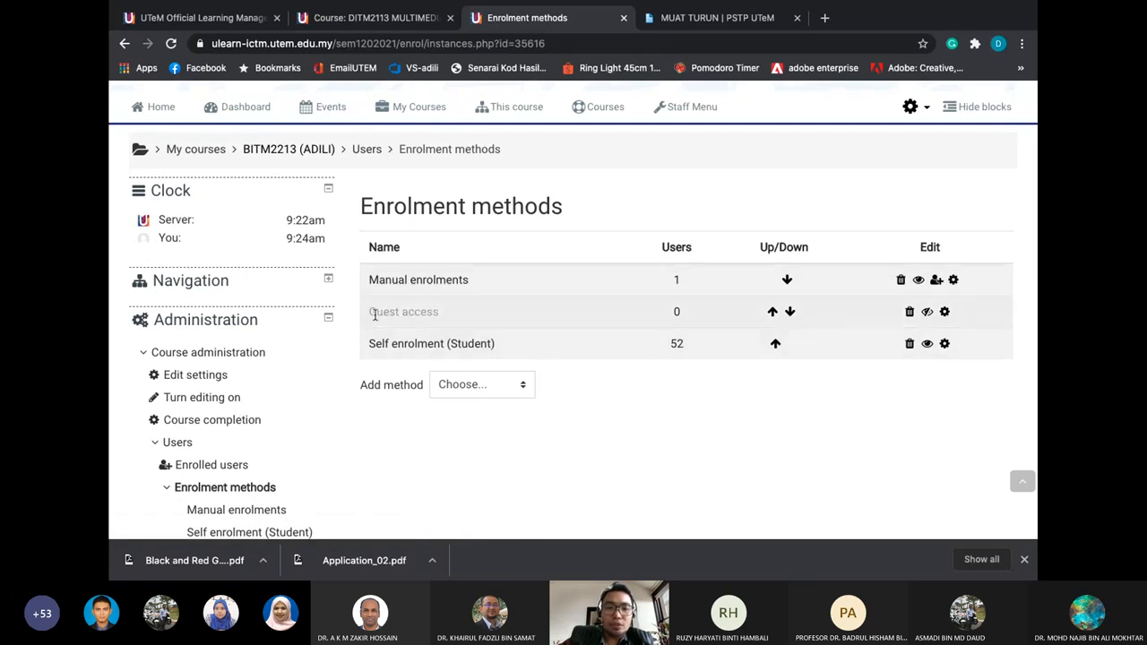
{"action": "left_click", "coordinate": [945, 344]}
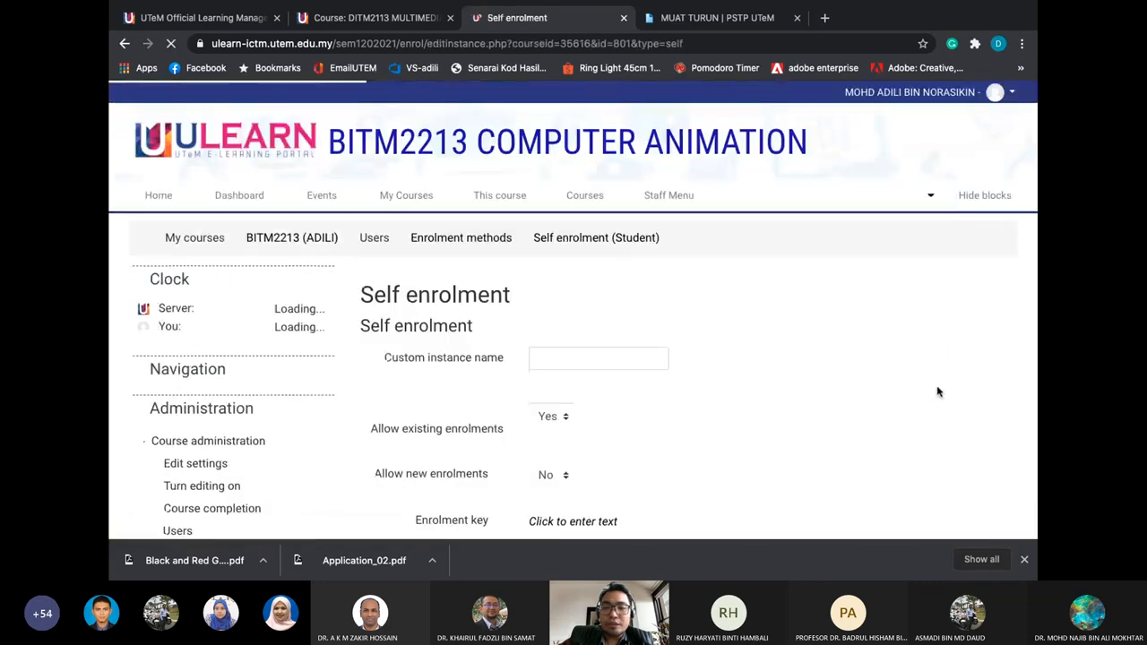
{"action": "left_click", "coordinate": [125, 43]}
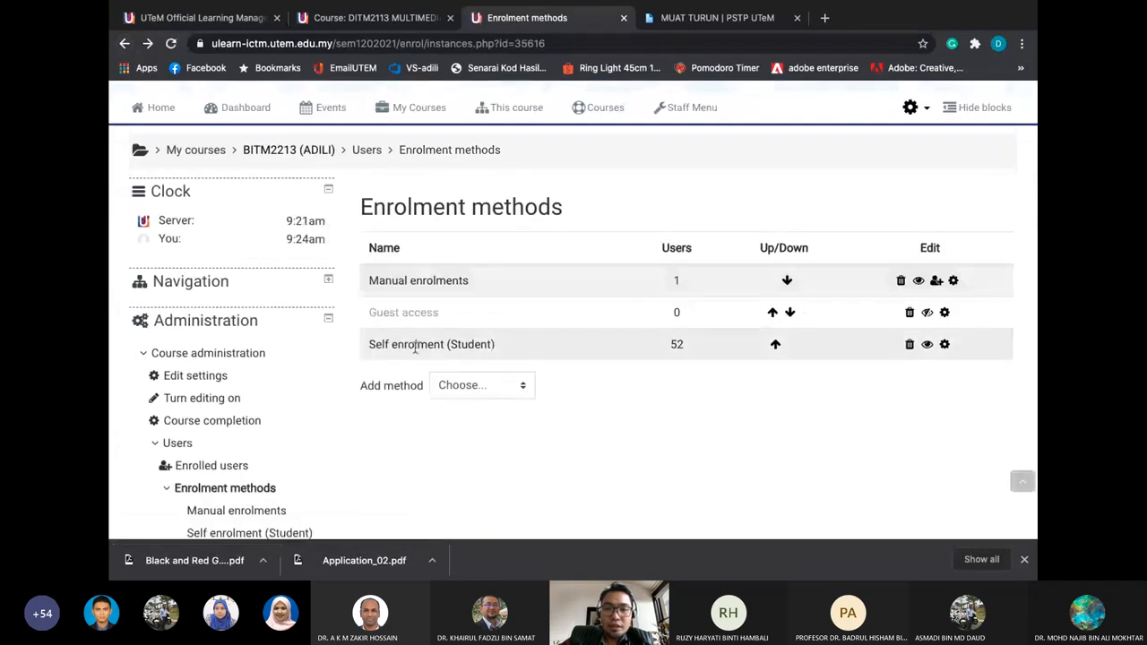
{"action": "scroll", "coordinate": [349, 377], "scroll_direction": "down", "scroll_amount": 1}
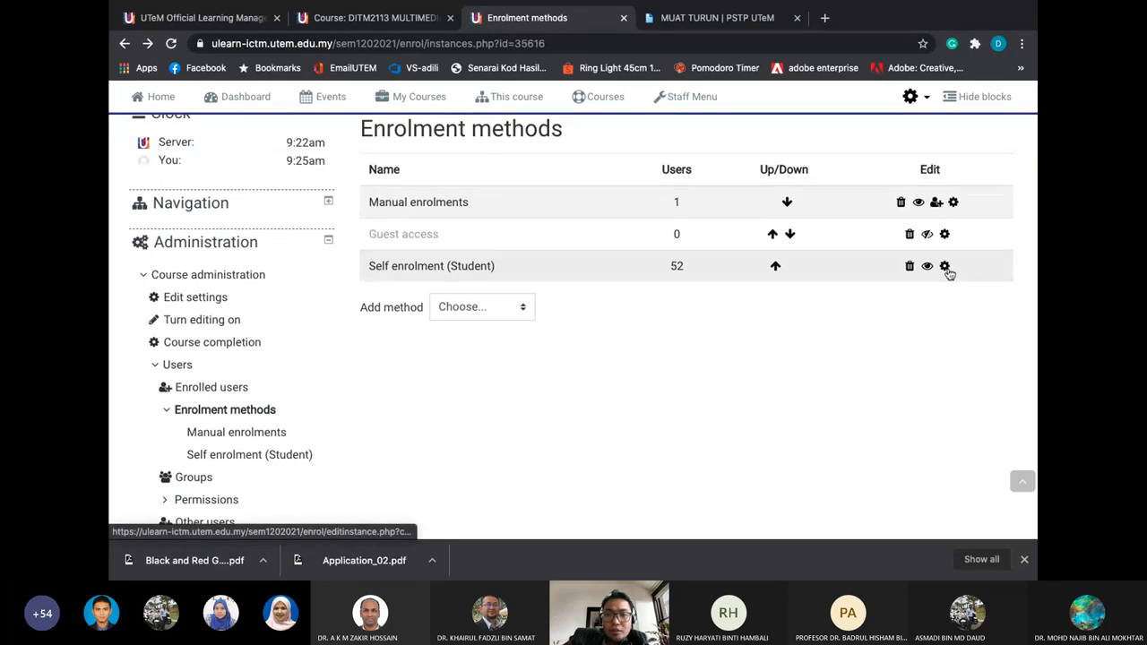
Open the Self enrolment (Student) settings and review its enrolment key, dates and maximum users
{"action": "left_click", "coordinate": [944, 267]}
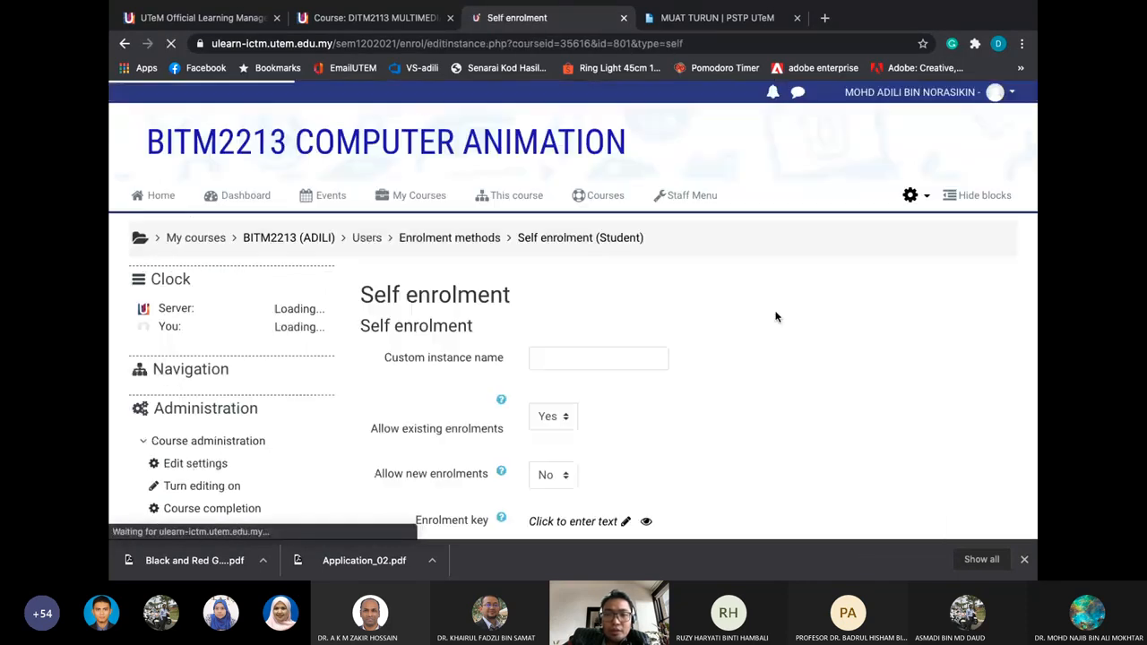
{"action": "scroll", "coordinate": [672, 295], "scroll_direction": "down", "scroll_amount": 2}
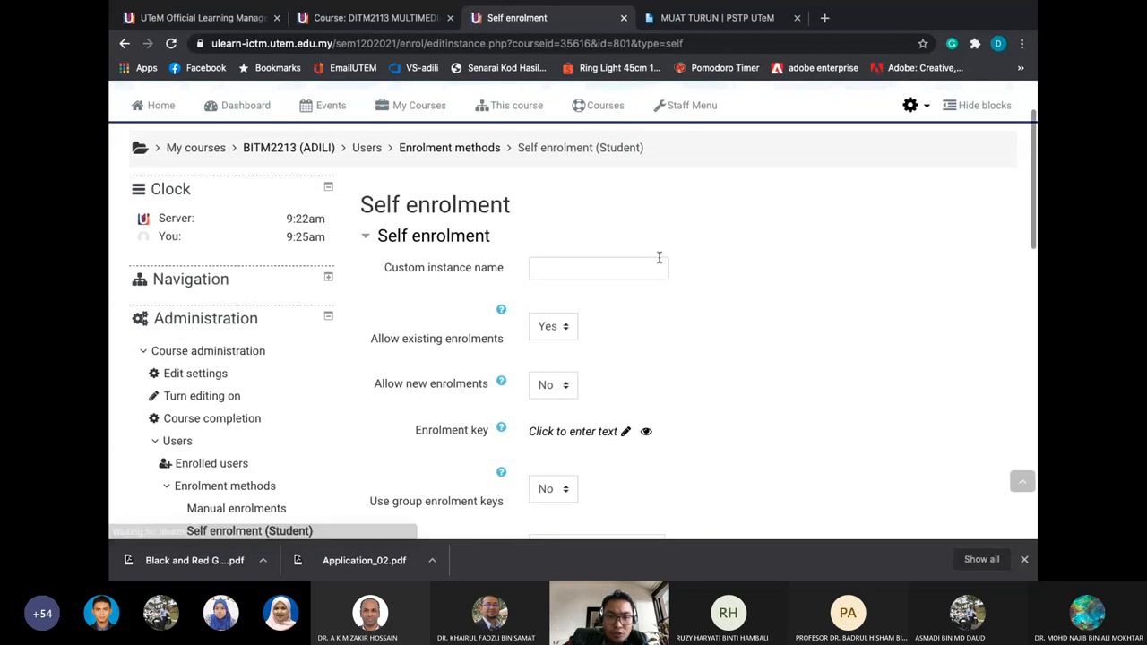
{"action": "scroll", "coordinate": [659, 258], "scroll_direction": "down", "scroll_amount": 2}
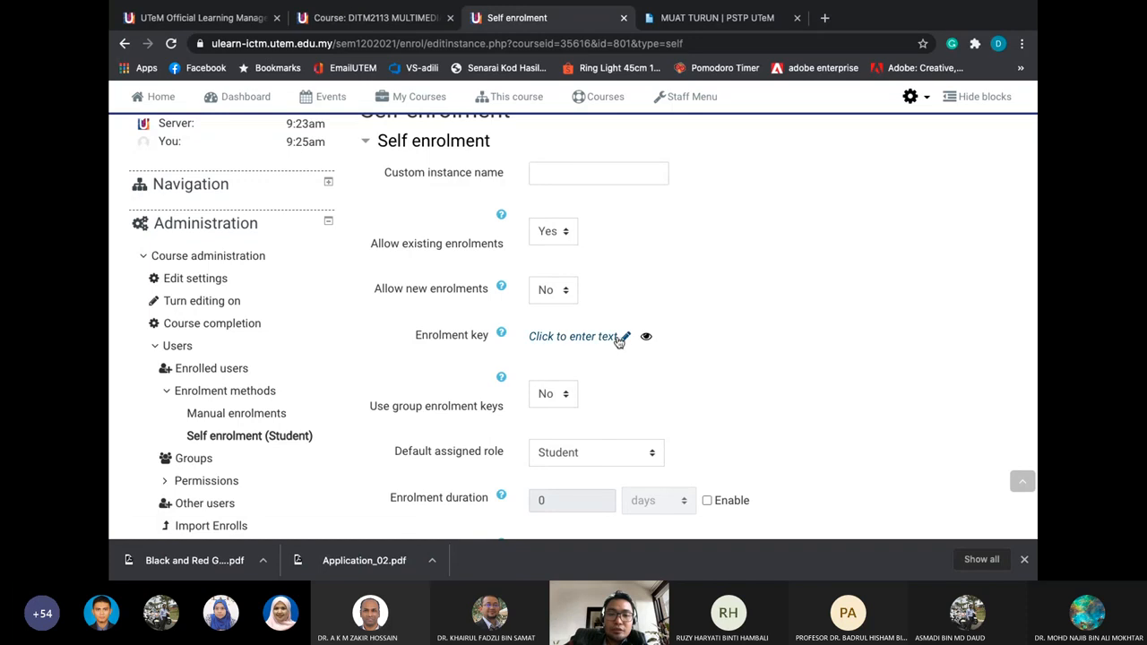
{"action": "left_click", "coordinate": [626, 340]}
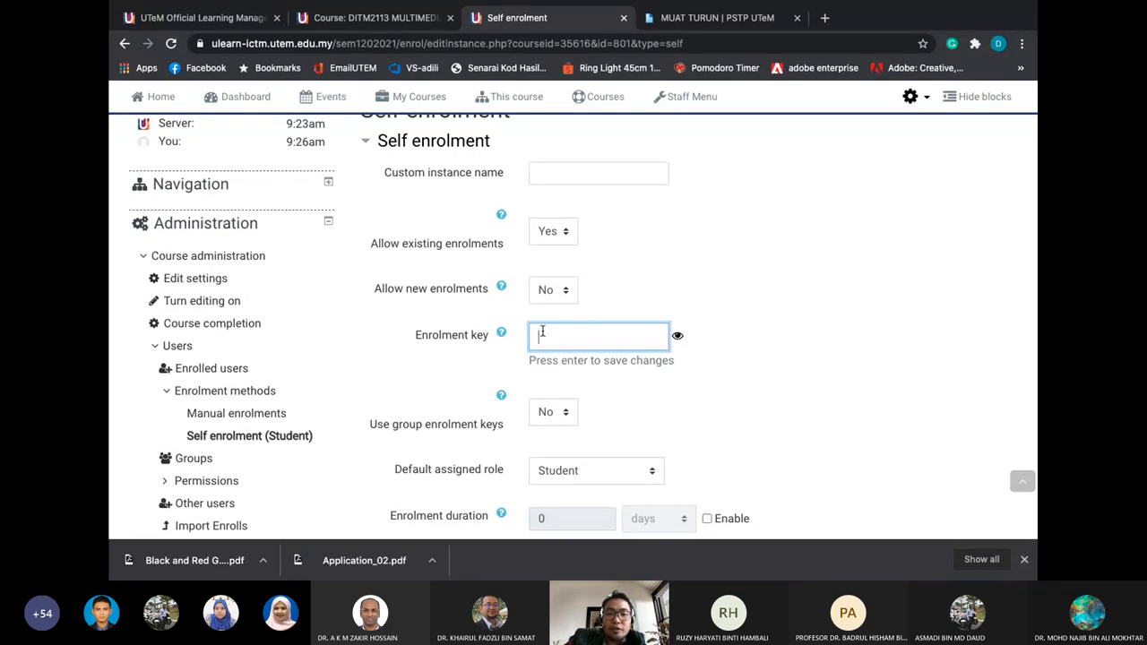
{"action": "scroll", "coordinate": [542, 335], "scroll_direction": "down", "scroll_amount": 2}
{"action": "scroll", "coordinate": [542, 335], "scroll_direction": "down", "scroll_amount": 3}
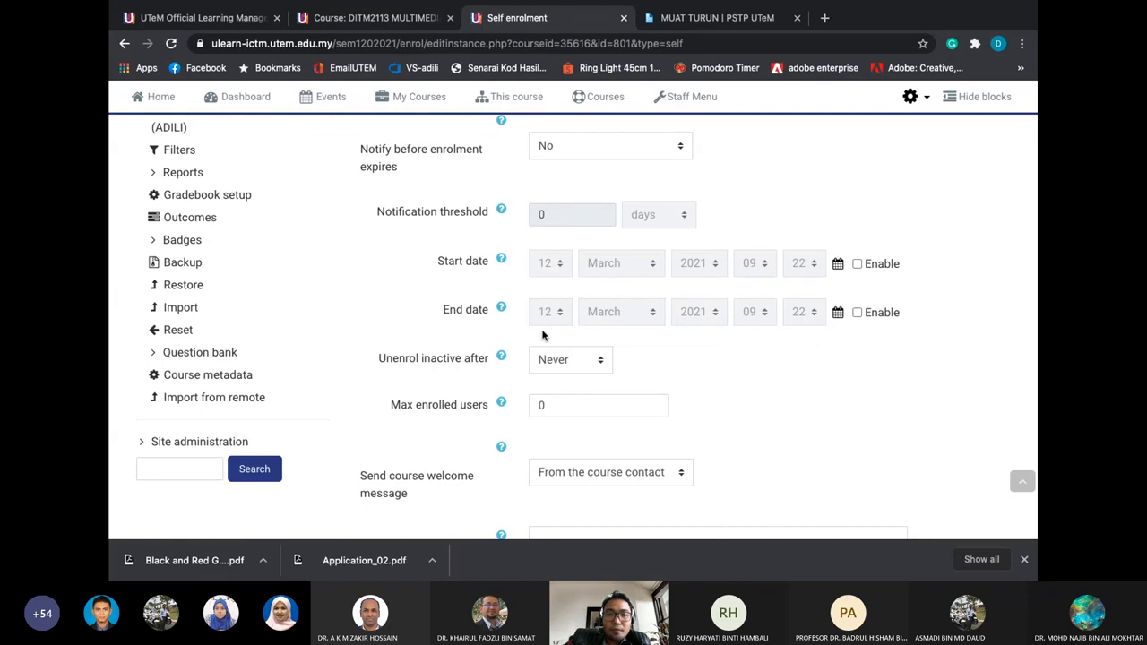
{"action": "scroll", "coordinate": [542, 335], "scroll_direction": "down", "scroll_amount": 3}
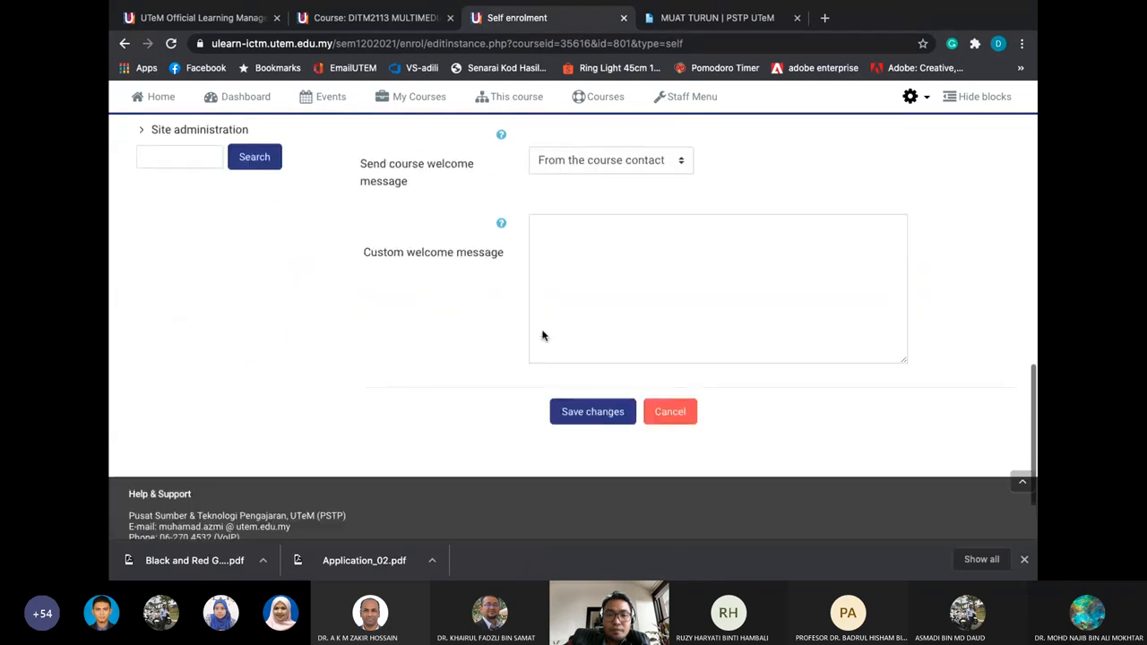
{"action": "scroll", "coordinate": [417, 241], "scroll_direction": "up", "scroll_amount": 4}
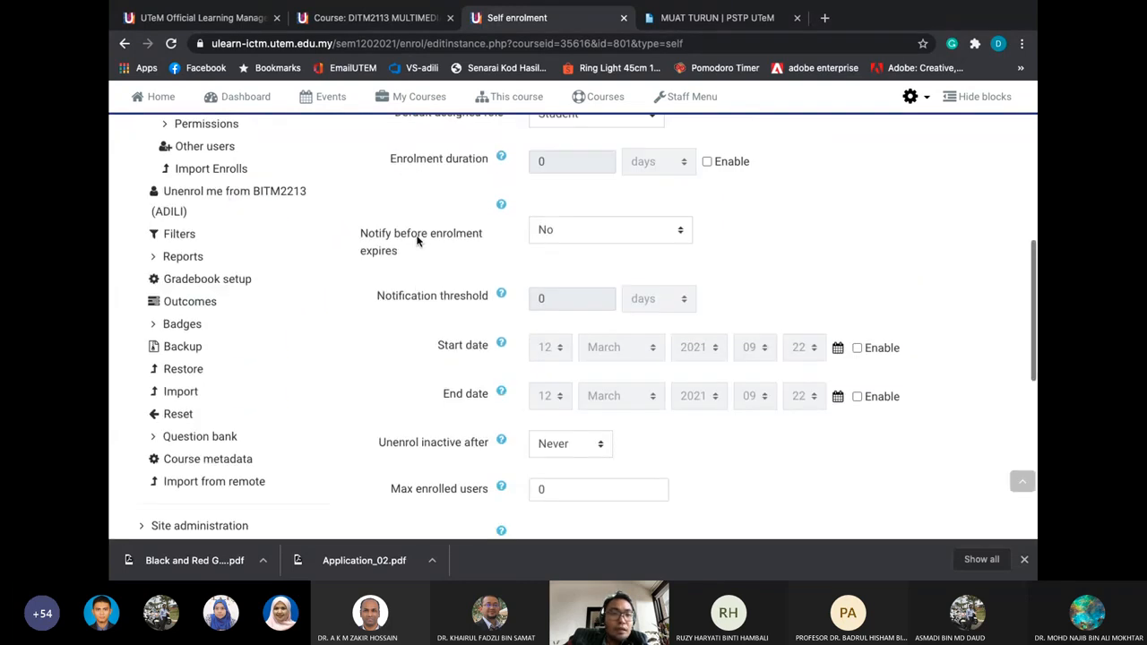
{"action": "scroll", "coordinate": [418, 241], "scroll_direction": "up", "scroll_amount": 2}
Keep manual enrolments enabled, then go to Users > Enrolled users
{"action": "left_click", "coordinate": [265, 250]}
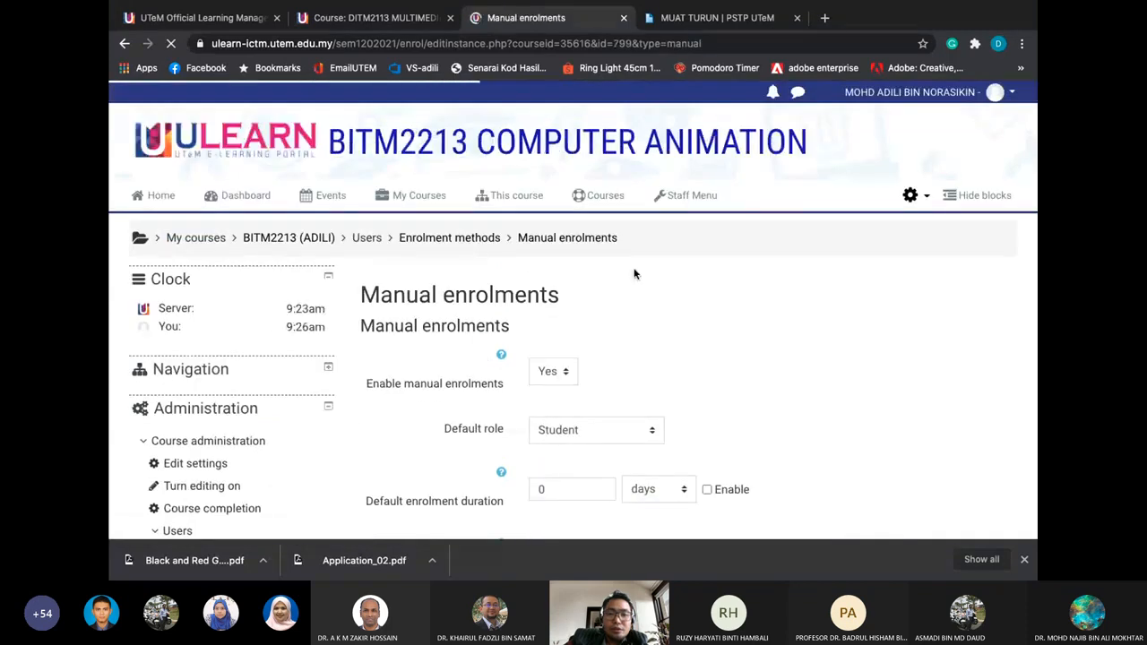
{"action": "scroll", "coordinate": [634, 274], "scroll_direction": "down", "scroll_amount": 3}
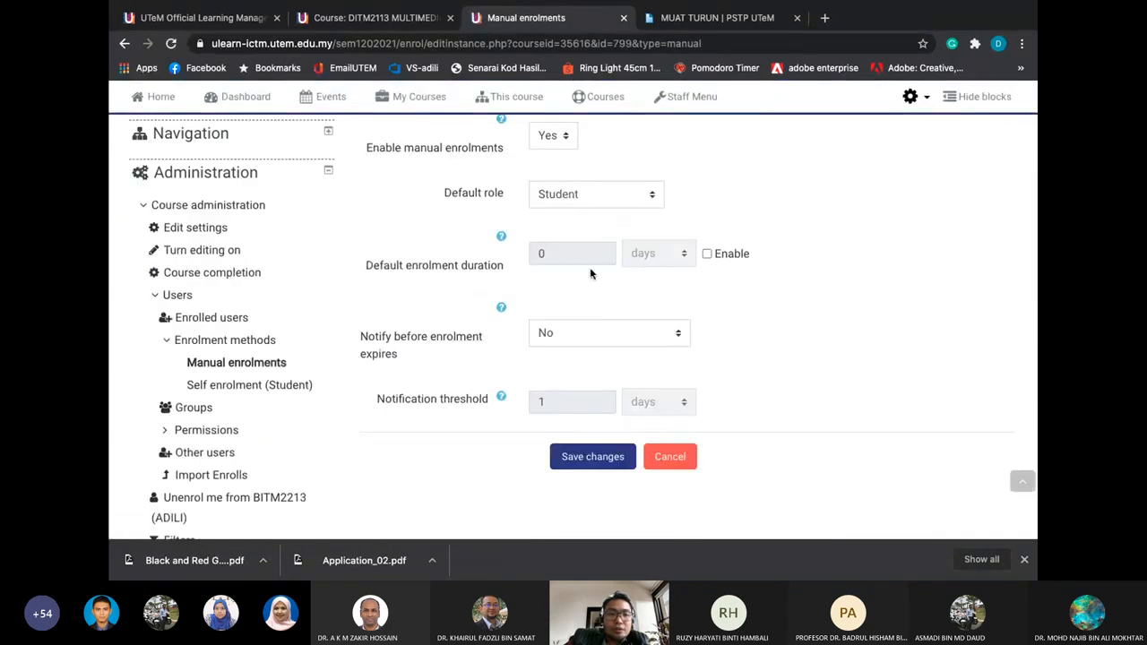
{"action": "scroll", "coordinate": [353, 291], "scroll_direction": "up", "scroll_amount": 1}
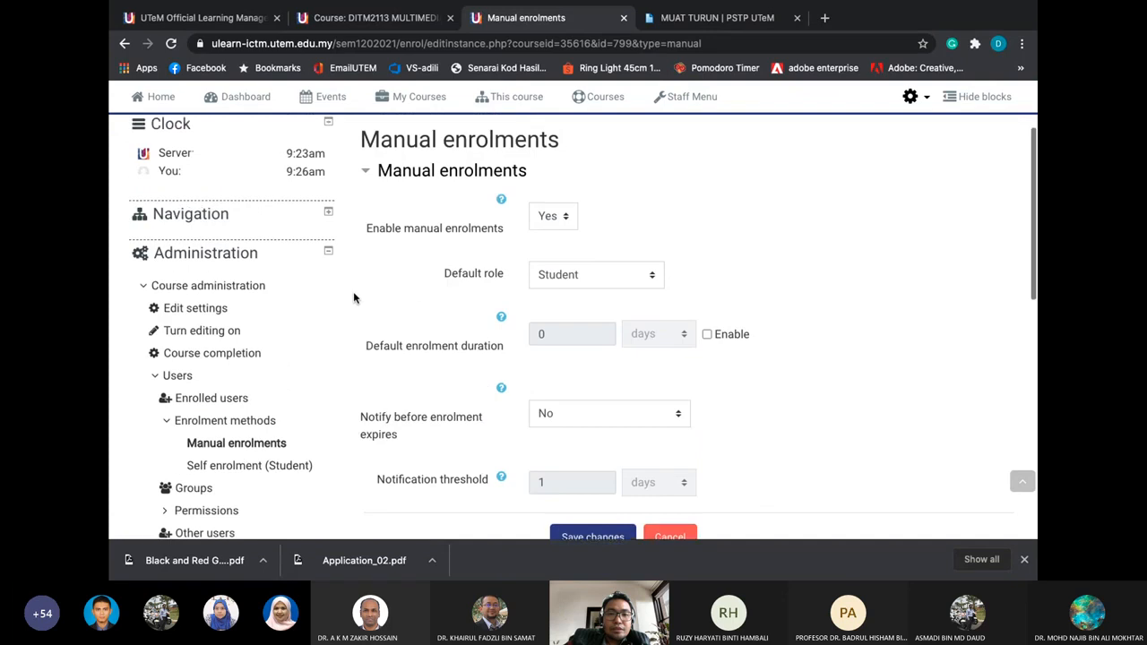
{"action": "left_click", "coordinate": [566, 230]}
{"action": "left_click", "coordinate": [591, 226]}
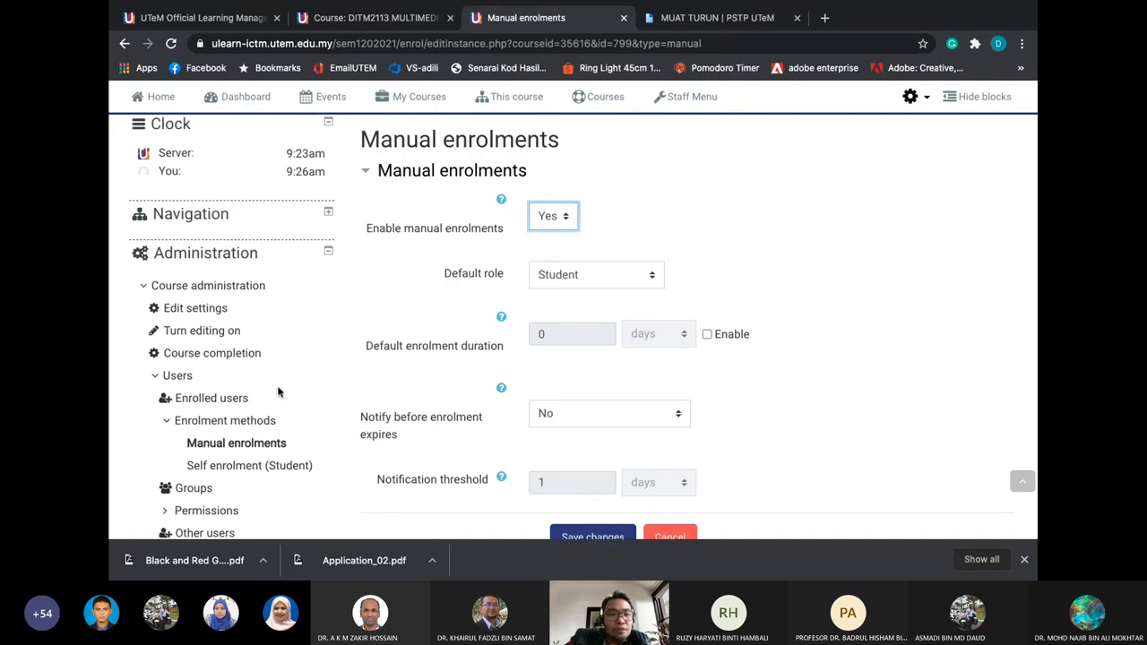
{"action": "scroll", "coordinate": [281, 384], "scroll_direction": "down", "scroll_amount": 1}
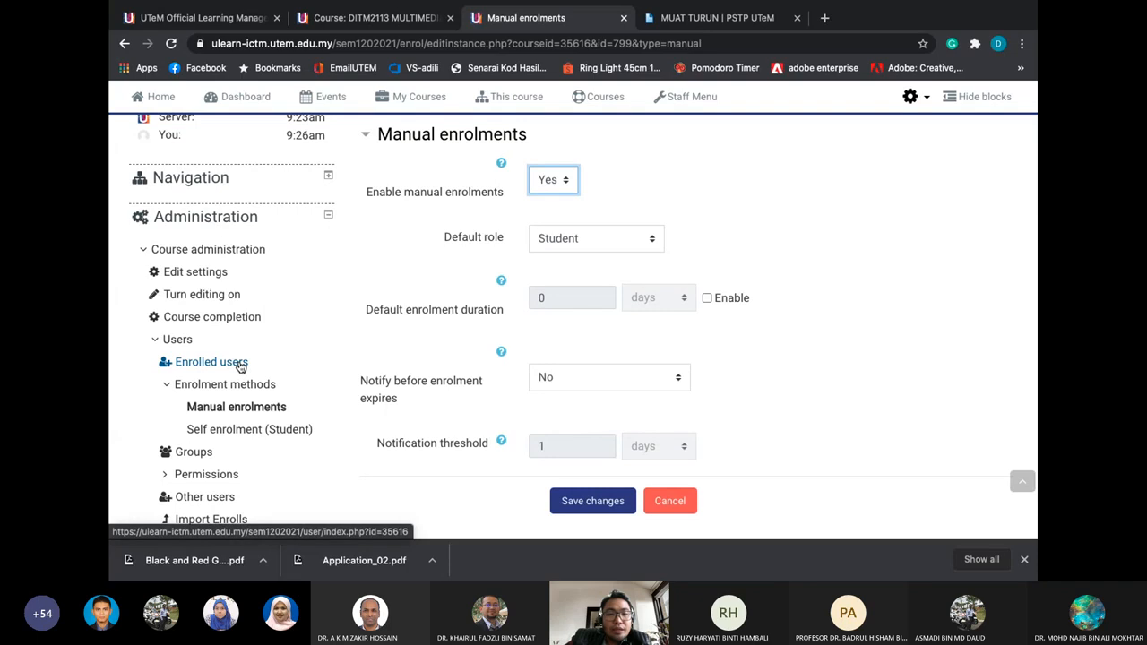
{"action": "scroll", "coordinate": [461, 314], "scroll_direction": "down", "scroll_amount": 1}
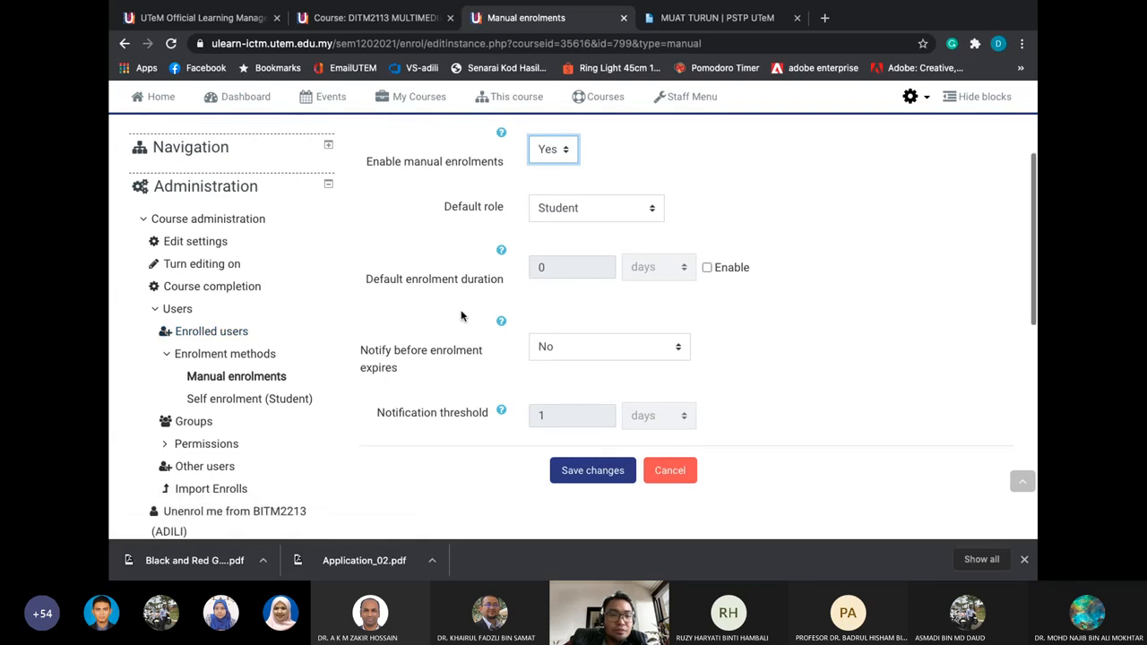
{"action": "left_click", "coordinate": [236, 333]}
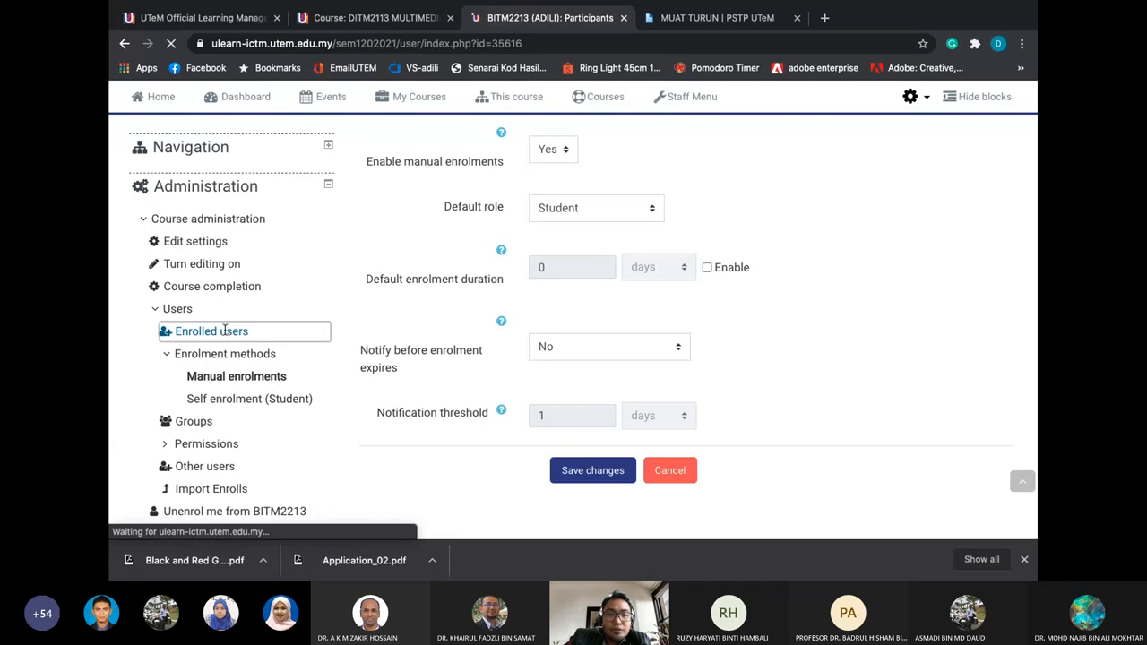
{"action": "scroll", "coordinate": [248, 358], "scroll_direction": "down", "scroll_amount": 2}
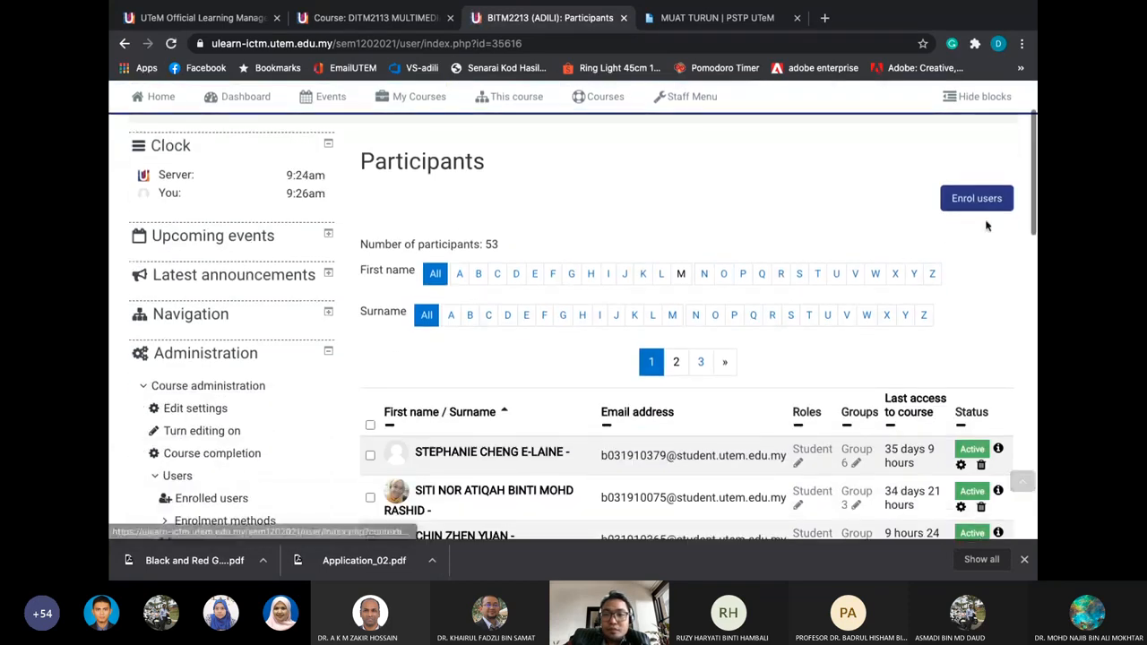
{"action": "left_click", "coordinate": [977, 198]}
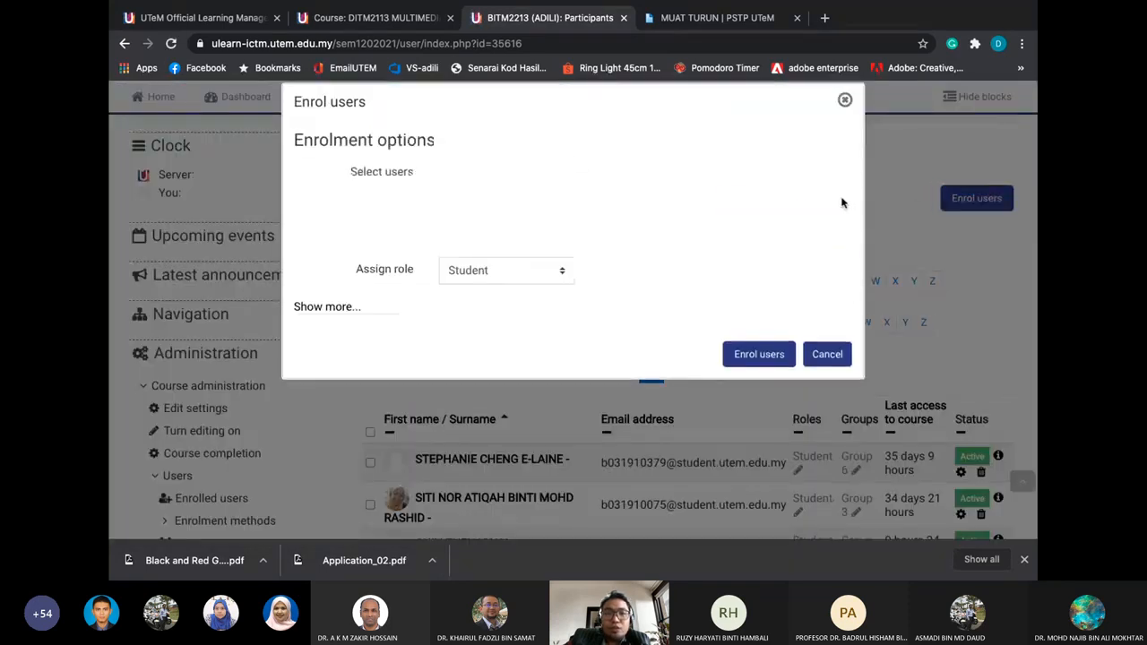
{"action": "left_click", "coordinate": [541, 206]}
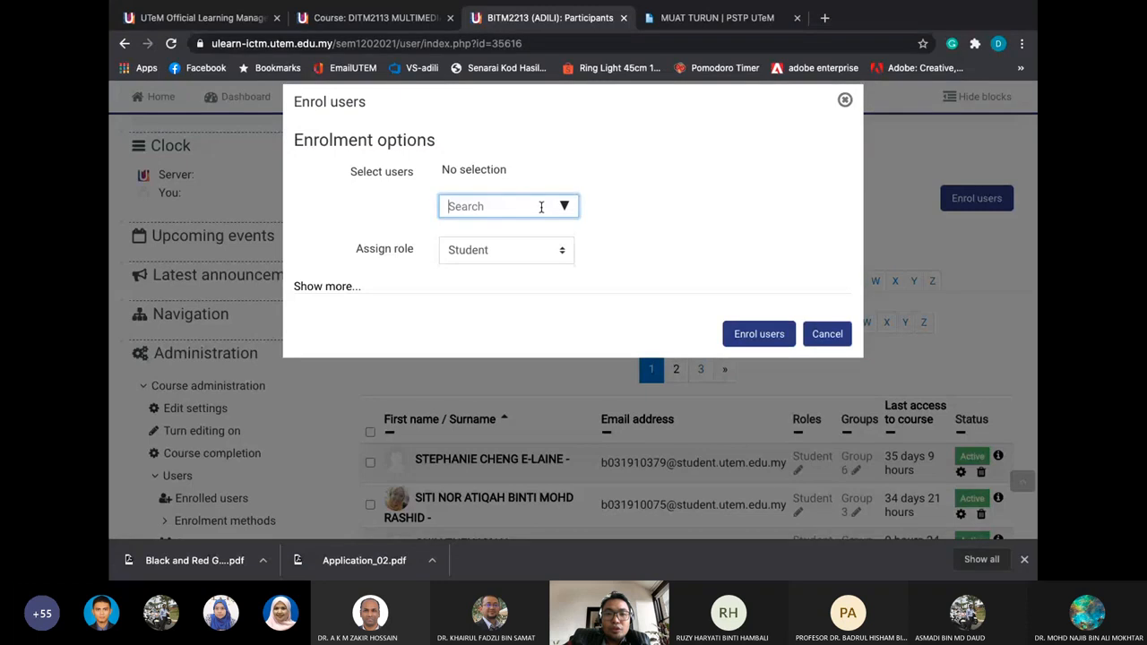
{"action": "left_click", "coordinate": [838, 332]}
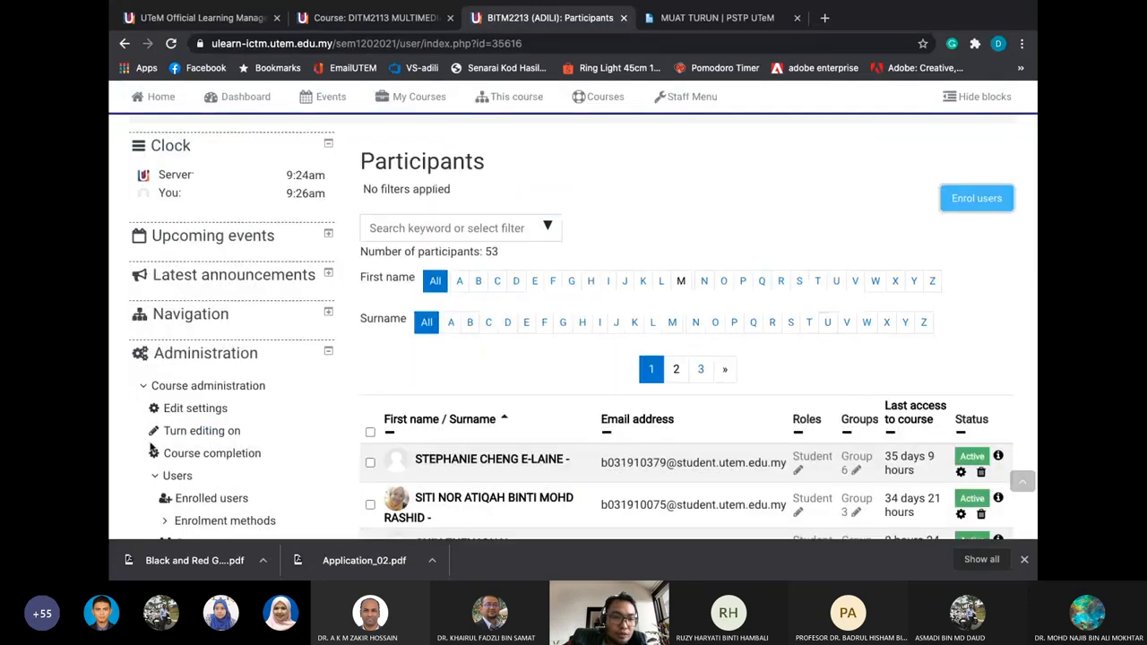
{"action": "scroll", "coordinate": [151, 445], "scroll_direction": "down", "scroll_amount": 3}
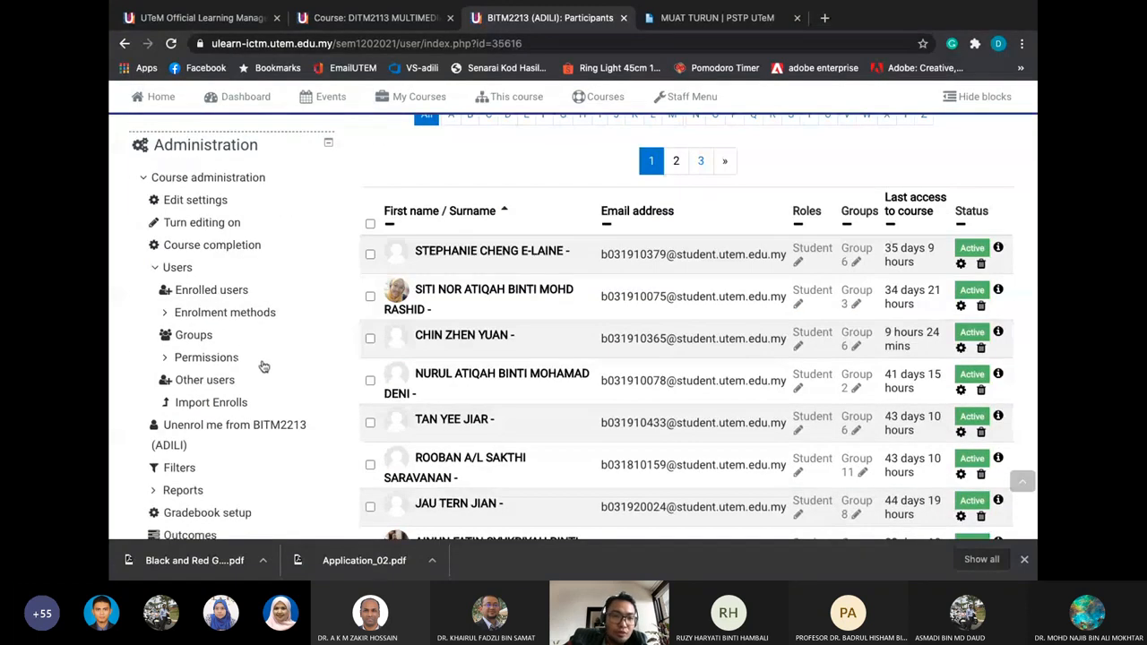
{"action": "left_click", "coordinate": [228, 291]}
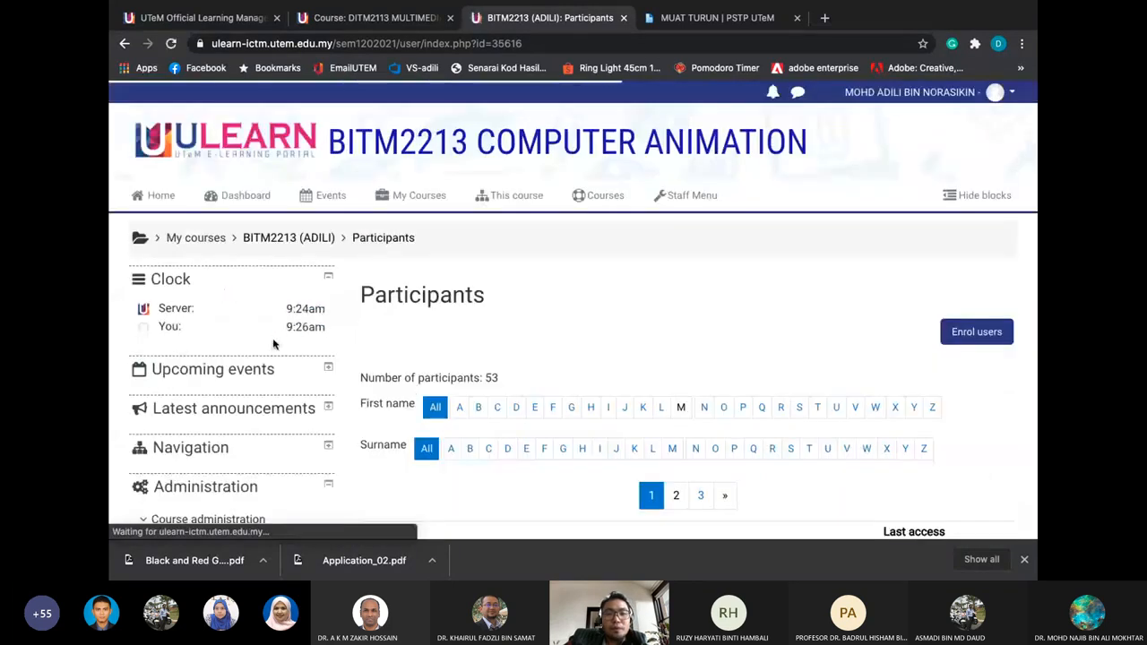
{"action": "scroll", "coordinate": [274, 340], "scroll_direction": "down", "scroll_amount": 2}
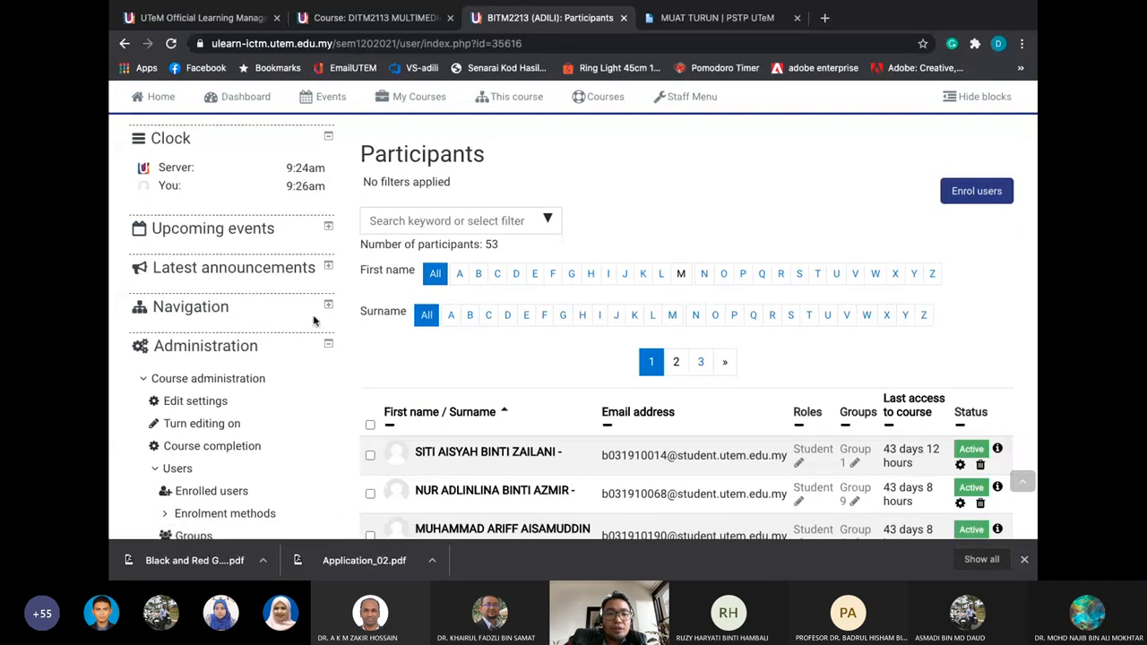
{"action": "left_click", "coordinate": [957, 196]}
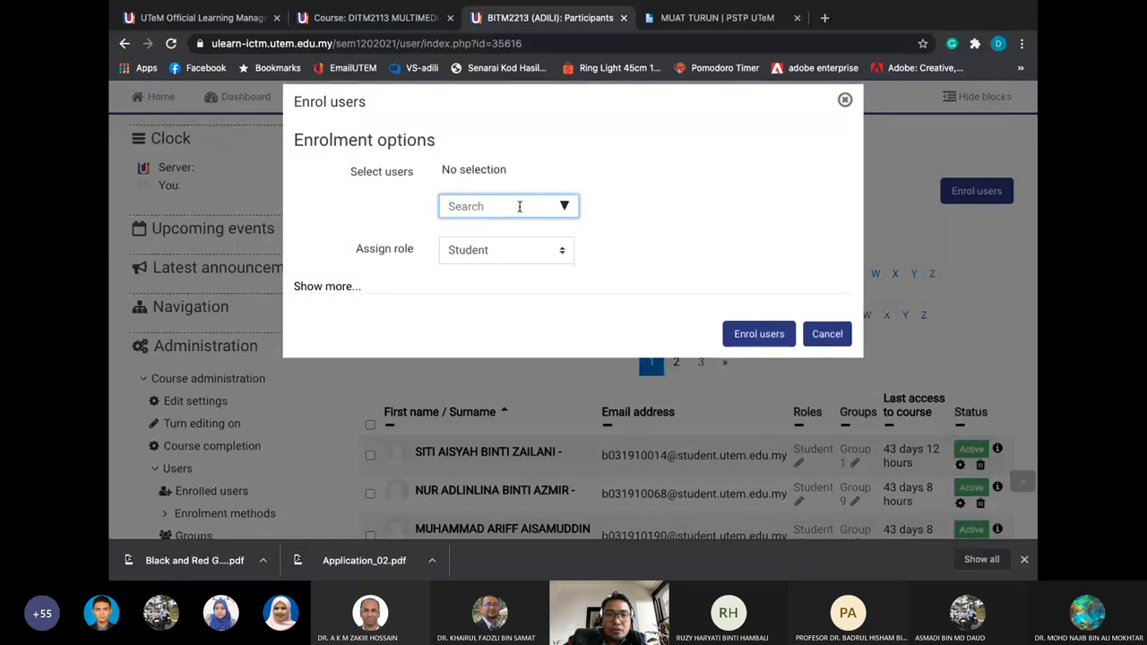
{"action": "left_click", "coordinate": [516, 249]}
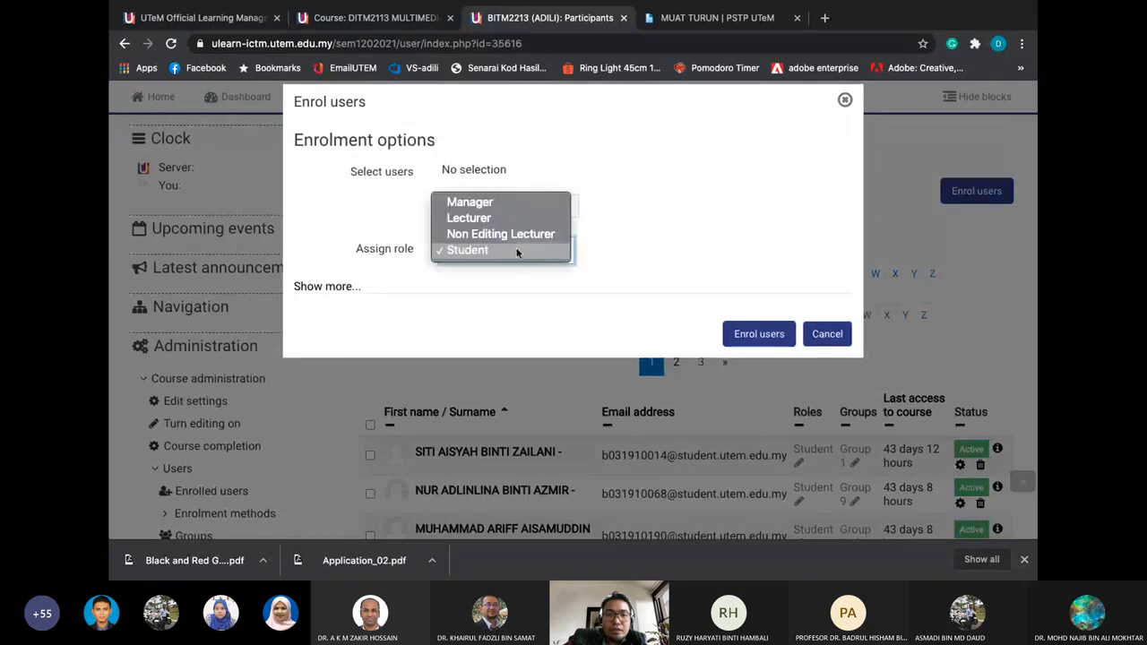
{"action": "left_click", "coordinate": [515, 249]}
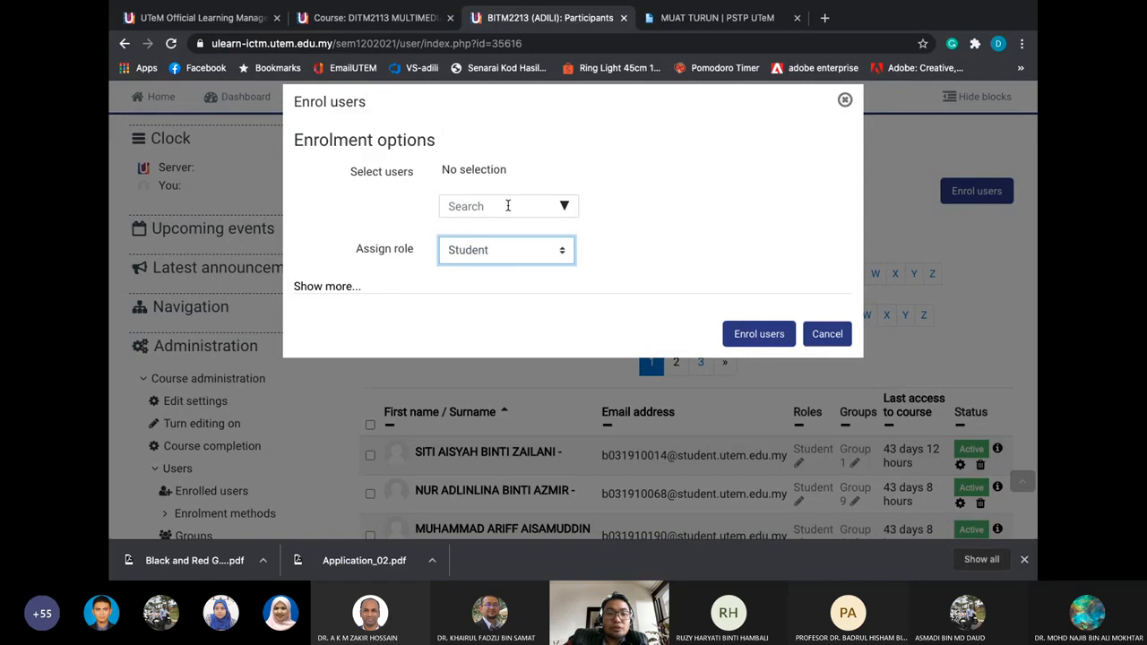
{"action": "left_click", "coordinate": [325, 290]}
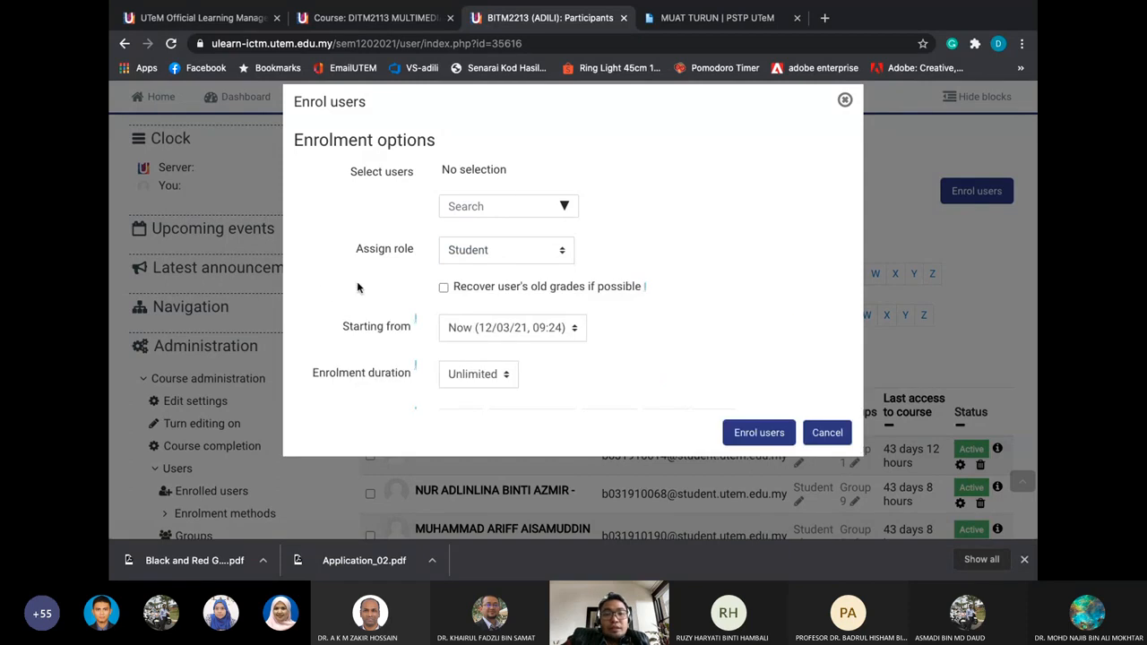
{"action": "scroll", "coordinate": [453, 374], "scroll_direction": "down", "scroll_amount": 1}
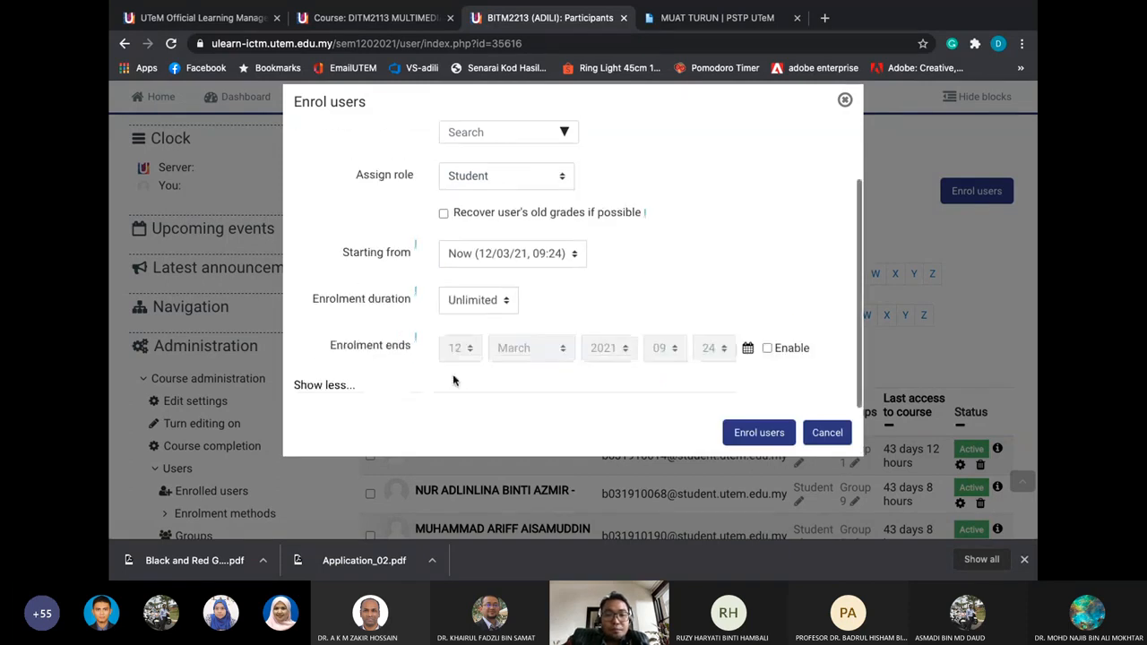
{"action": "scroll", "coordinate": [452, 374], "scroll_direction": "up", "scroll_amount": 1}
{"action": "left_click", "coordinate": [512, 208]}
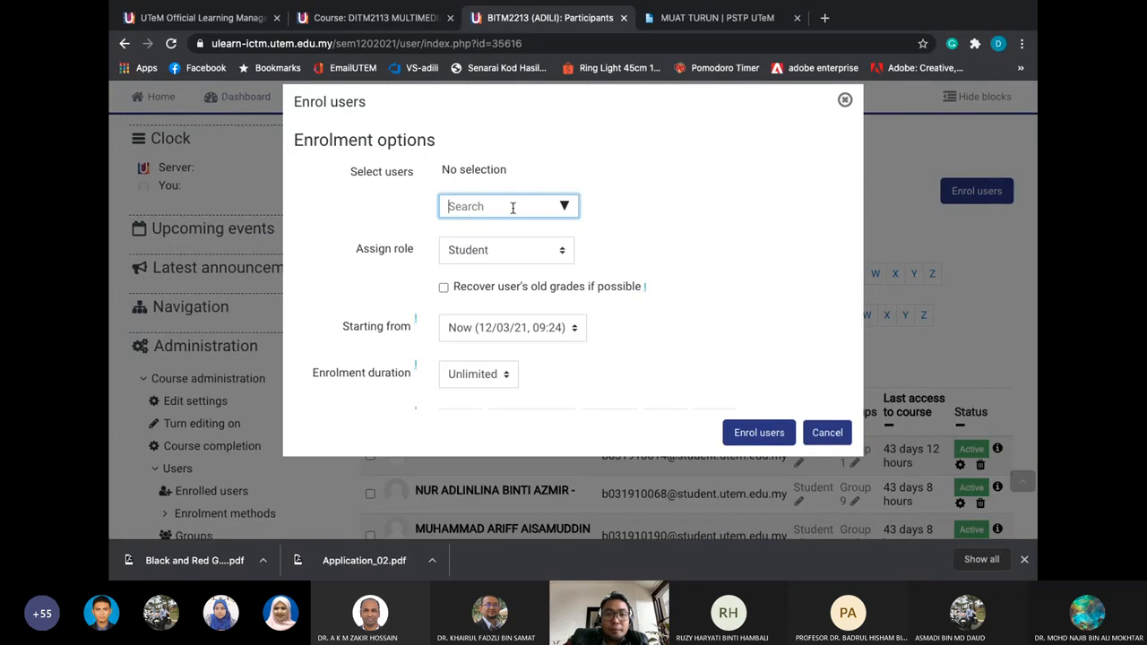
{"action": "left_click", "coordinate": [827, 433]}
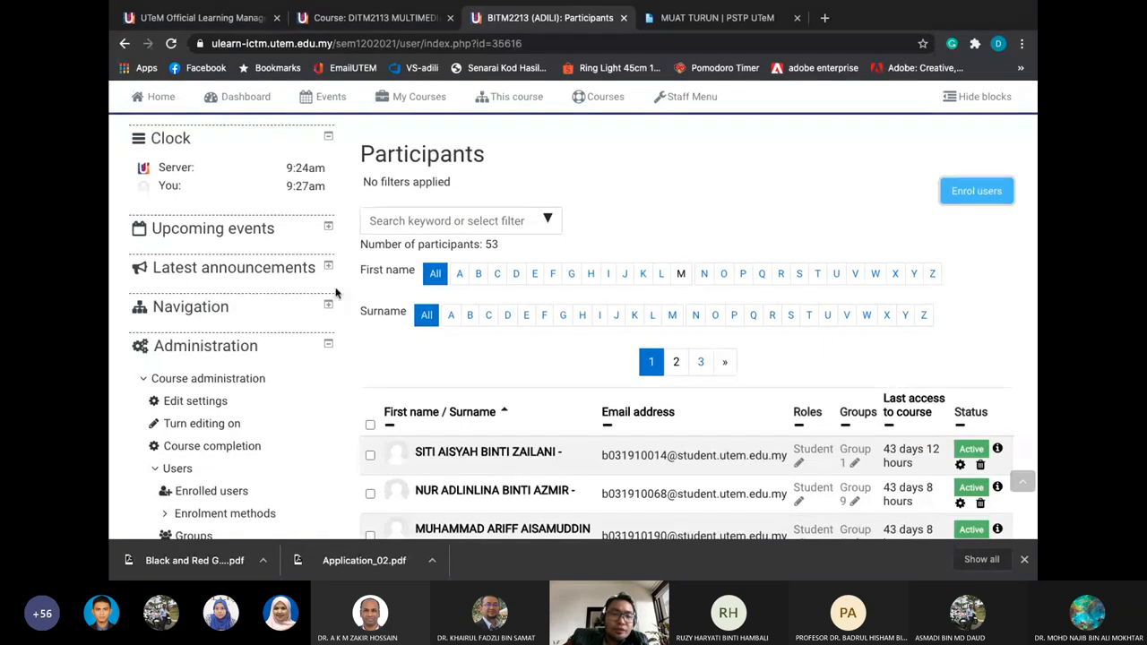
{"action": "scroll", "coordinate": [336, 293], "scroll_direction": "down", "scroll_amount": 1}
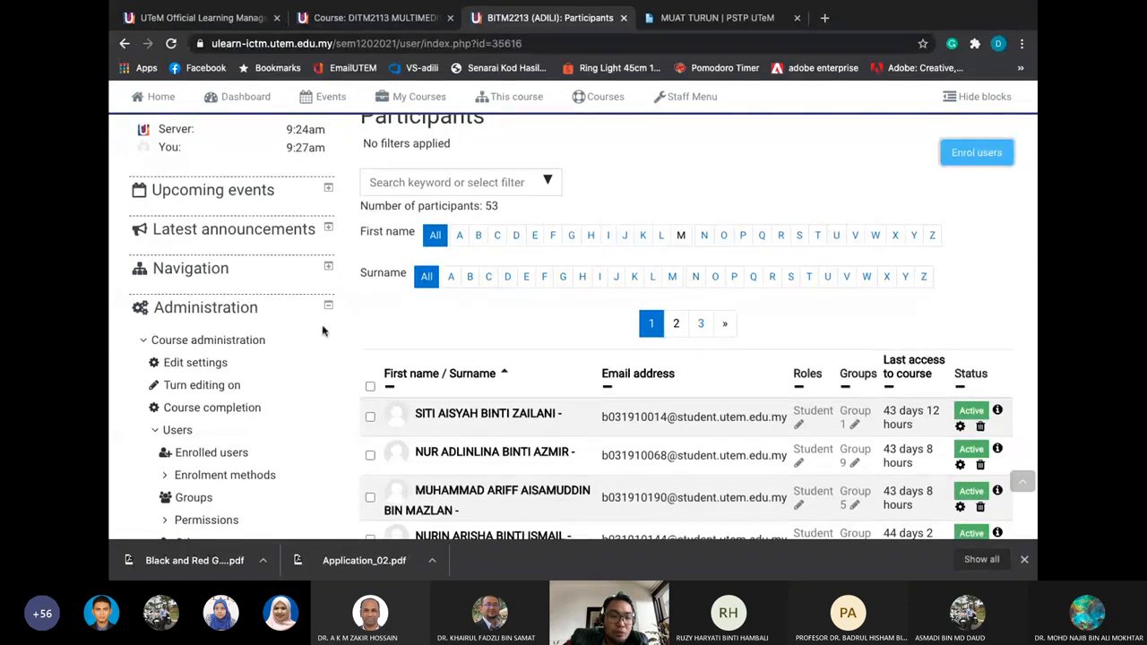
{"action": "scroll", "coordinate": [283, 376], "scroll_direction": "down", "scroll_amount": 3}
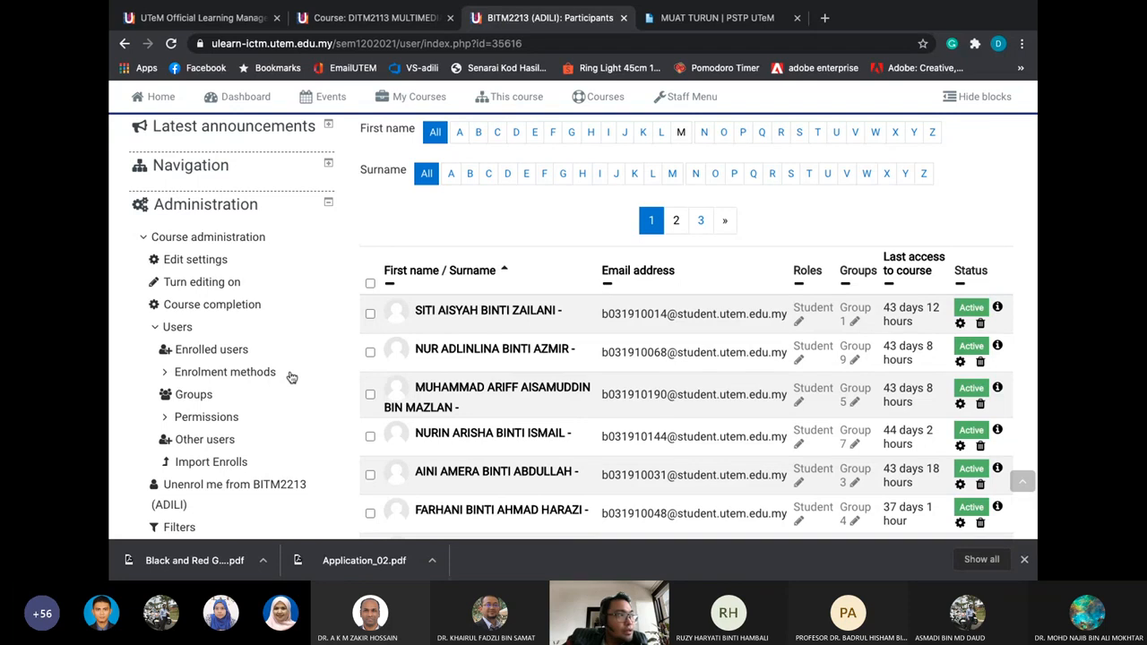
{"action": "key", "text": "super+Tab"}
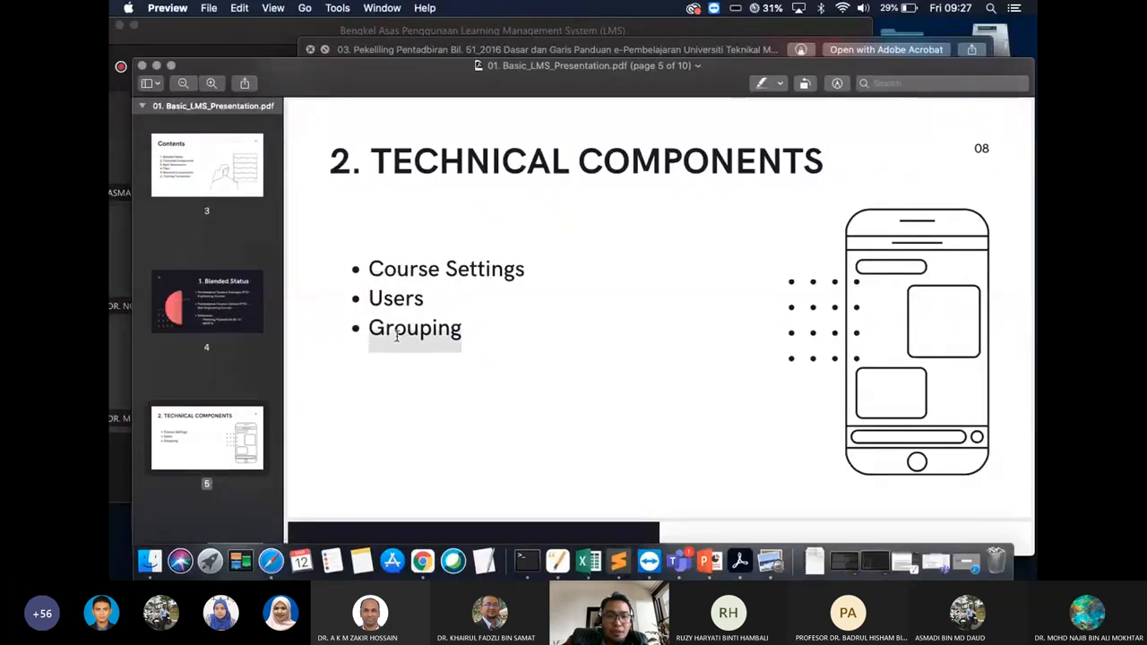
{"action": "key", "text": "super+Tab"}
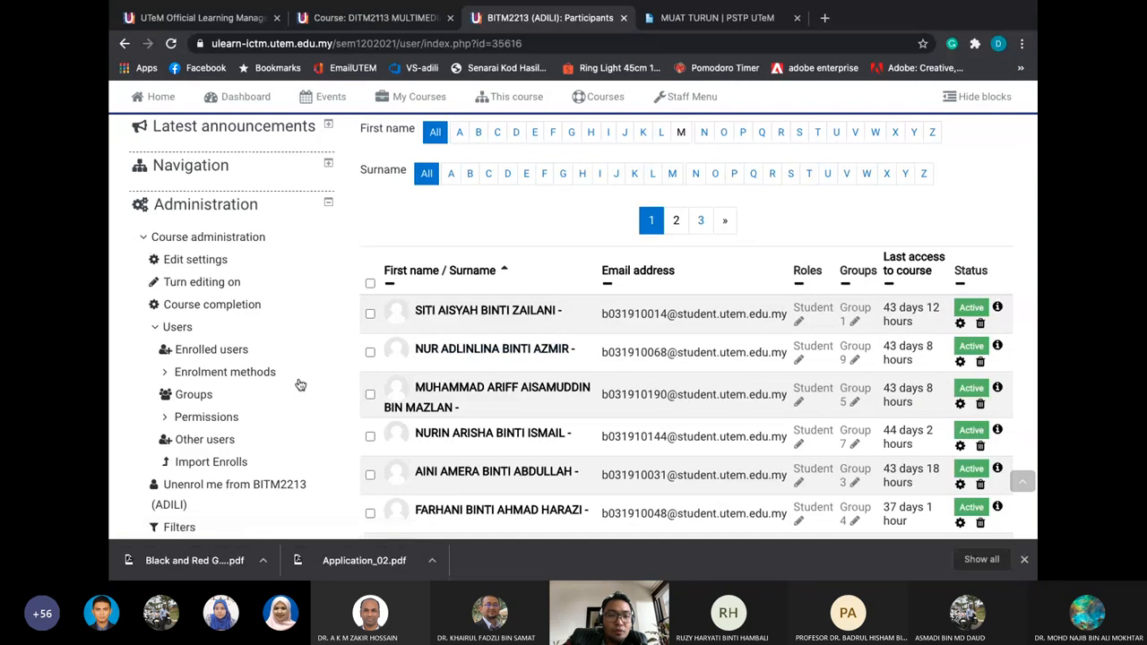
Glance at the presentation slides, then open Users > Groups for BITM2213
{"action": "key", "text": "super+Tab"}
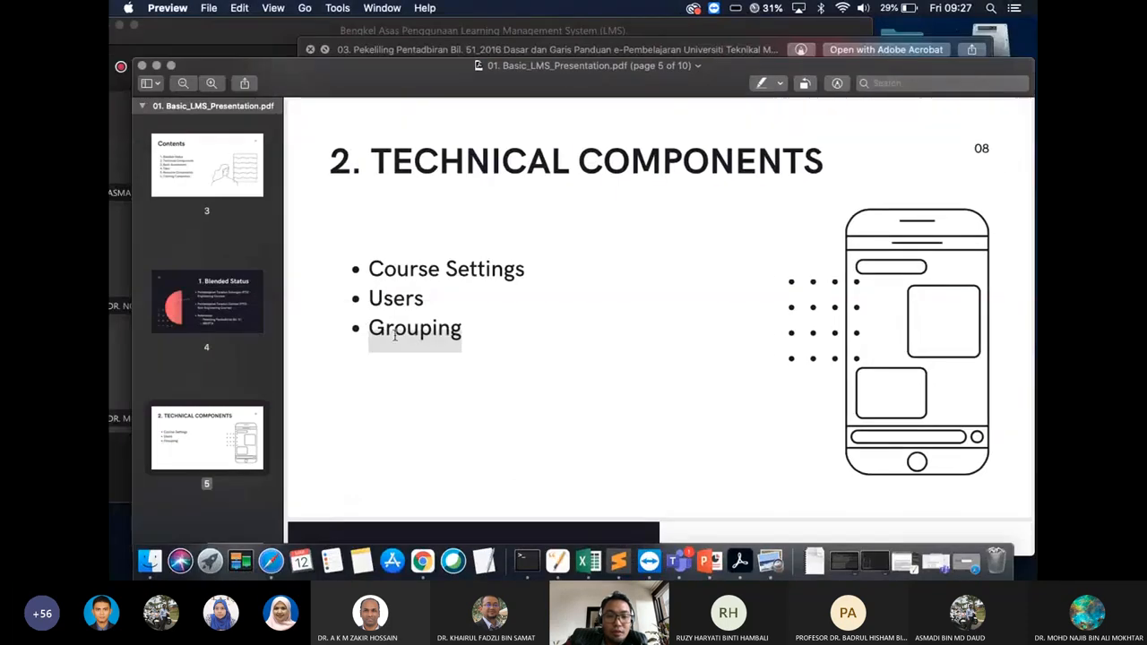
{"action": "key", "text": "super+Tab"}
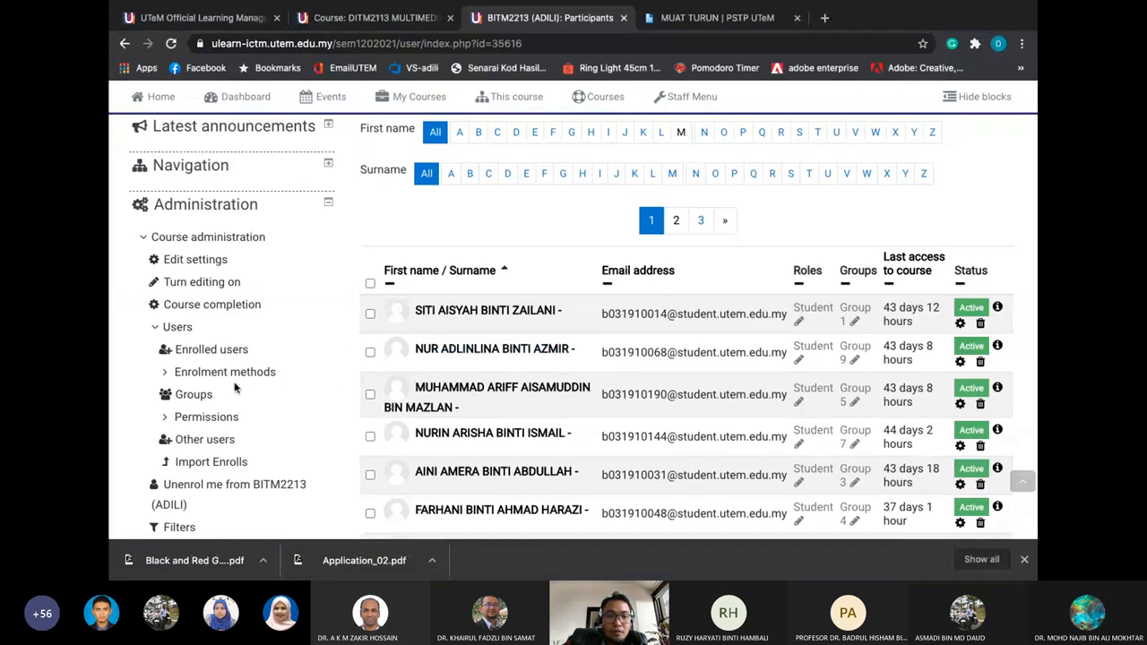
{"action": "scroll", "coordinate": [234, 387], "scroll_direction": "down", "scroll_amount": 1}
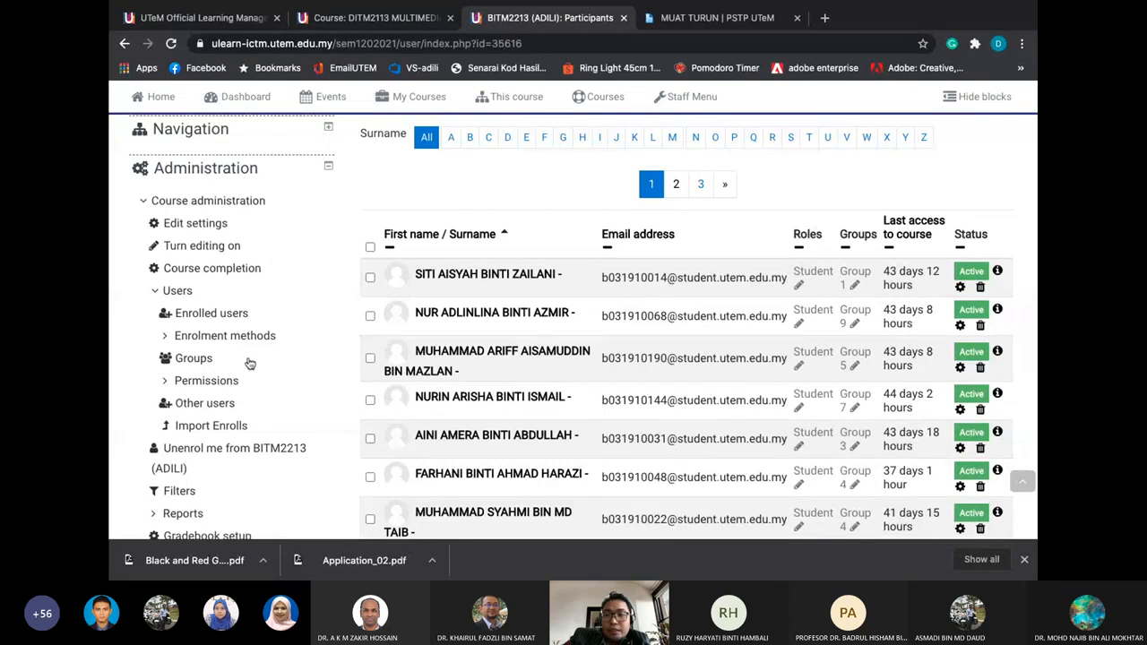
{"action": "key", "text": "super+Tab"}
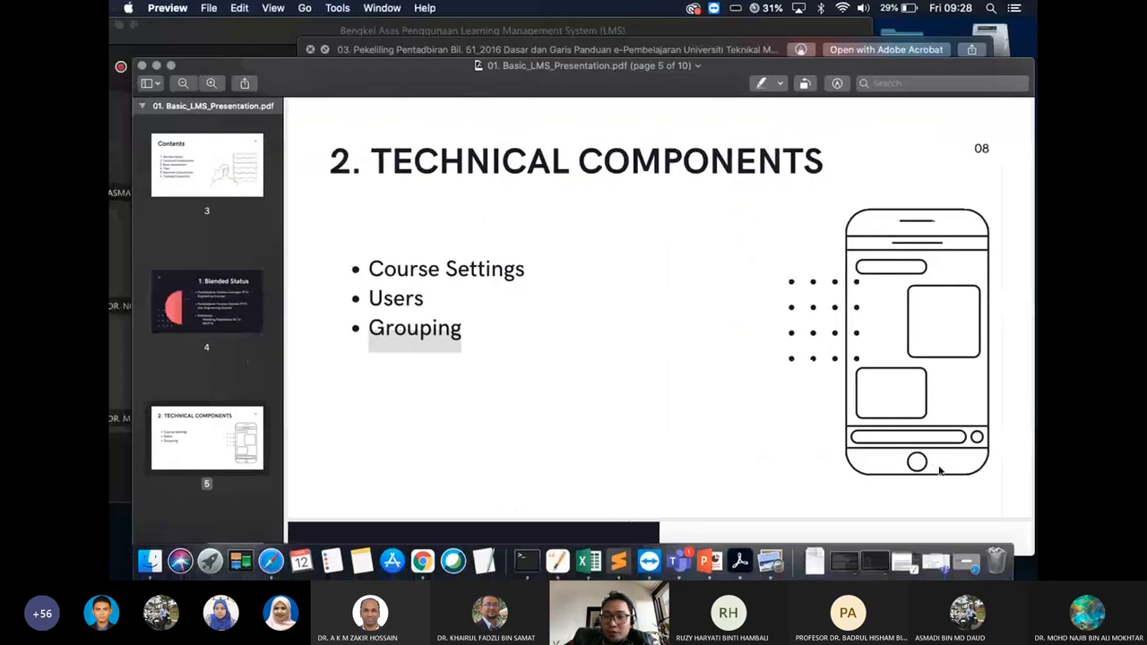
{"action": "key", "text": "ctrl+Right"}
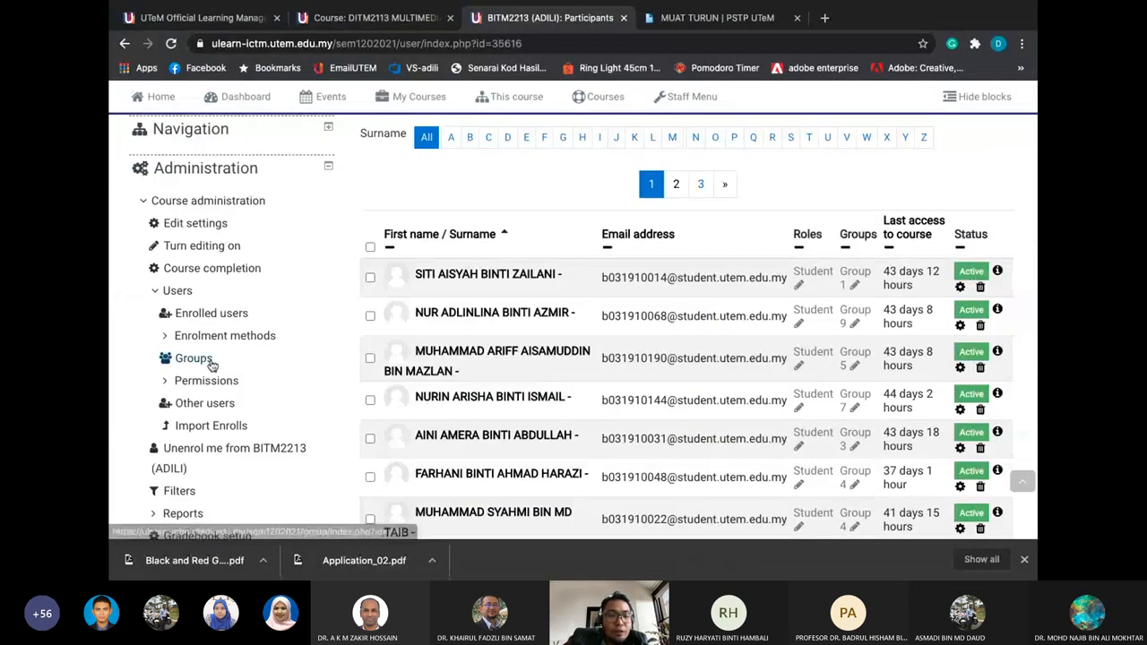
{"action": "left_click", "coordinate": [212, 364]}
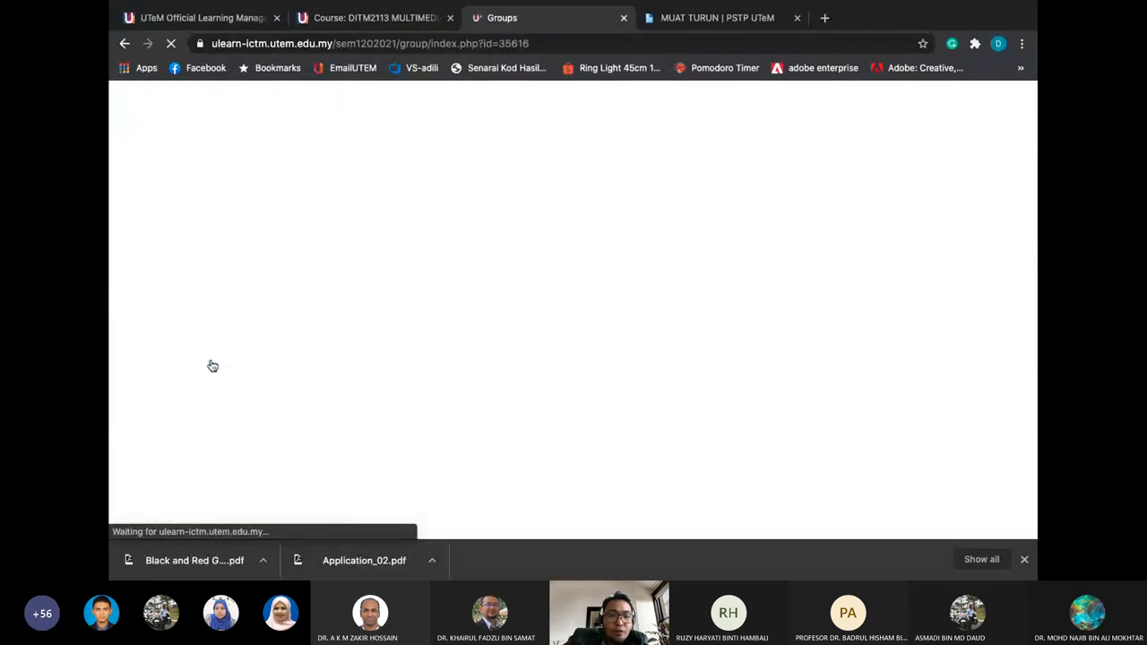
Scroll through the BITM2213 Groups page listing Groups 1–11 with their member counts
{"action": "scroll", "coordinate": [464, 348], "scroll_direction": "down", "scroll_amount": 2}
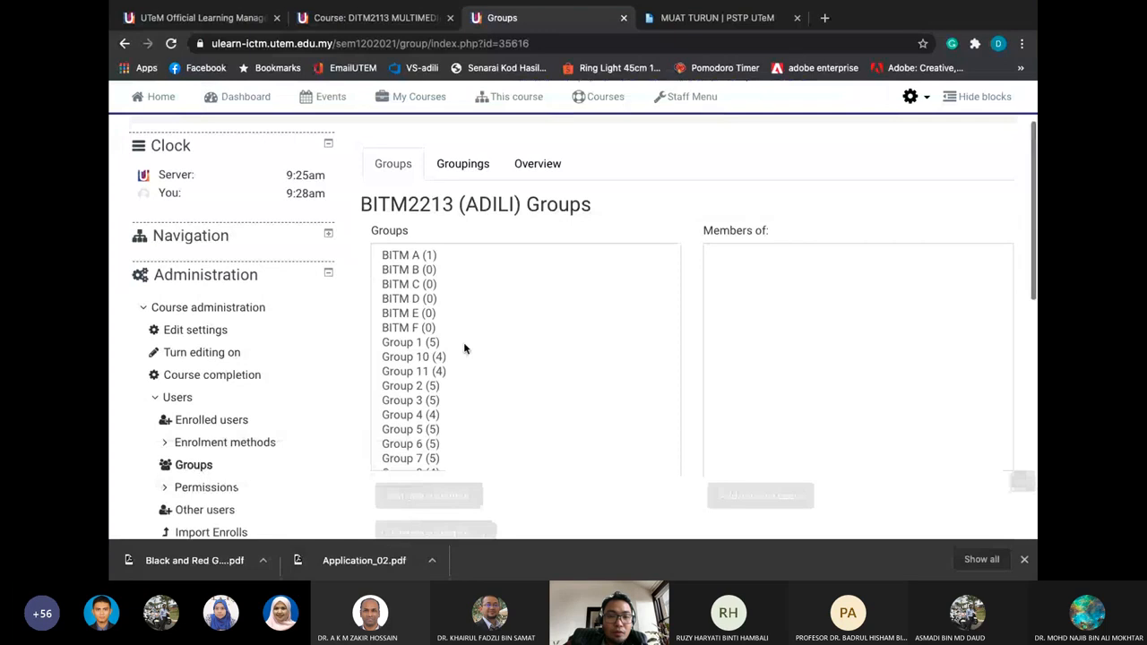
{"action": "scroll", "coordinate": [514, 332], "scroll_direction": "down", "scroll_amount": 1}
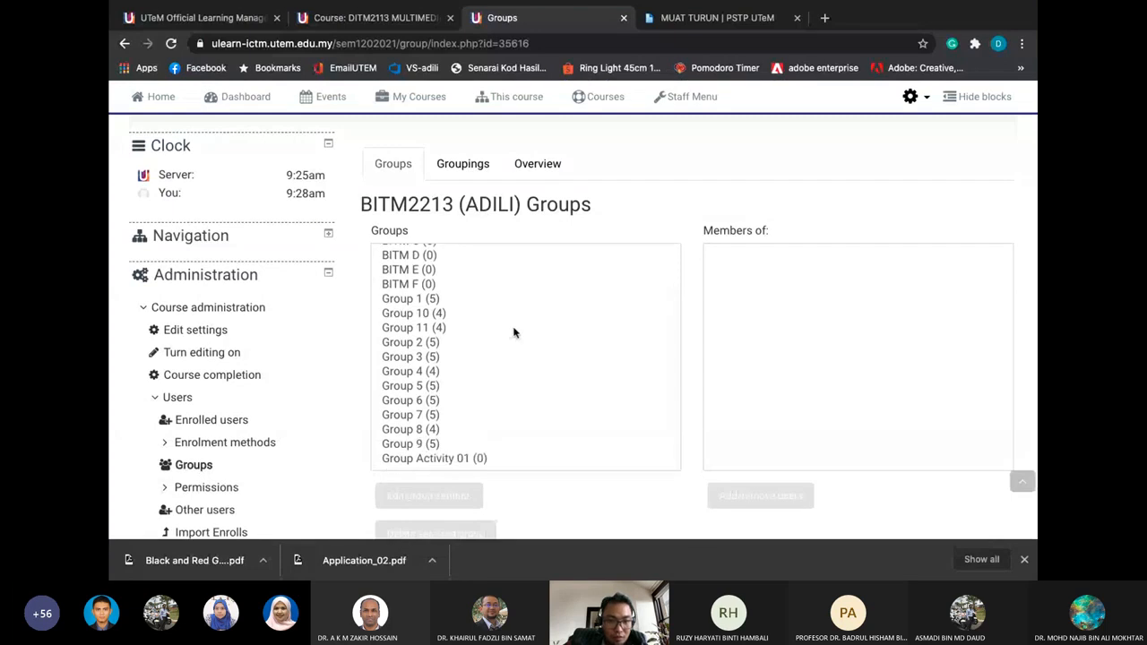
{"action": "scroll", "coordinate": [514, 332], "scroll_direction": "down", "scroll_amount": 2}
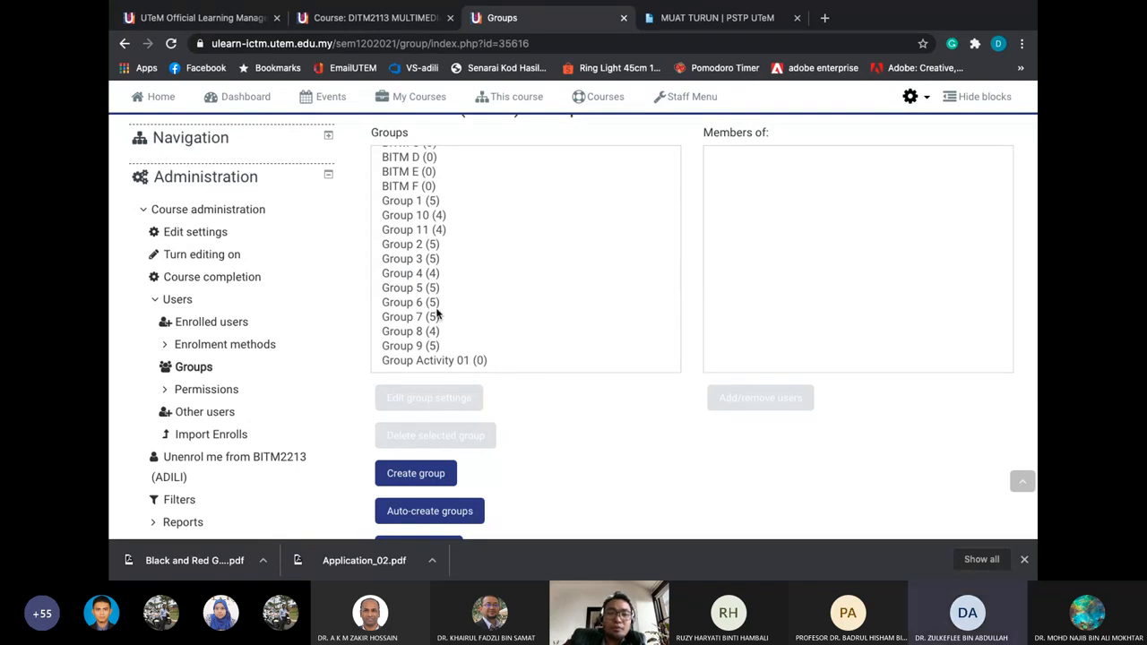
{"action": "scroll", "coordinate": [460, 292], "scroll_direction": "down", "scroll_amount": 1}
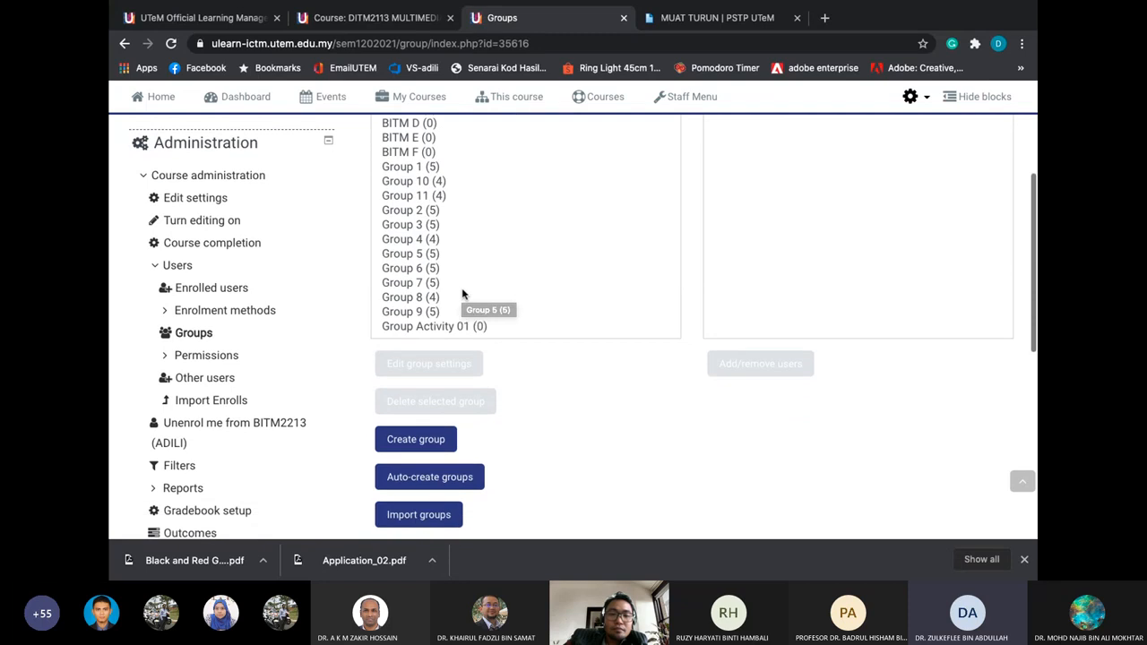
{"action": "scroll", "coordinate": [461, 292], "scroll_direction": "up", "scroll_amount": 1}
Review the members of Group 1, Group 10 and Group 4, then open Auto-create groups
{"action": "left_click", "coordinate": [427, 229]}
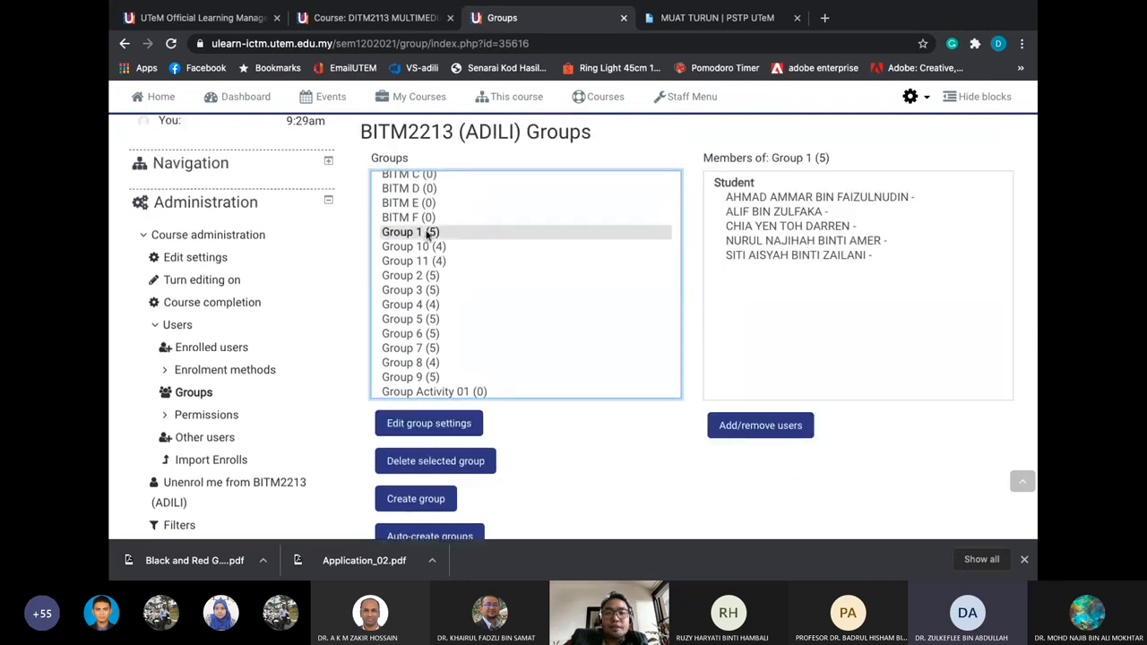
{"action": "scroll", "coordinate": [426, 232], "scroll_direction": "up", "scroll_amount": 1}
{"action": "left_click", "coordinate": [428, 284]}
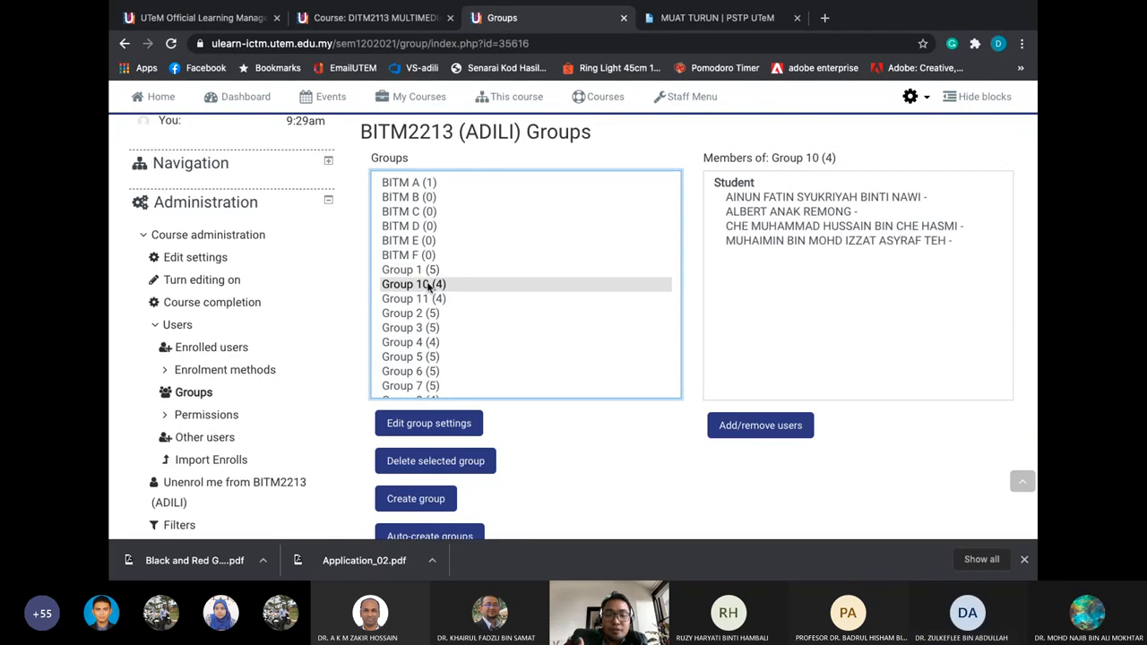
{"action": "scroll", "coordinate": [428, 284], "scroll_direction": "down", "scroll_amount": 1}
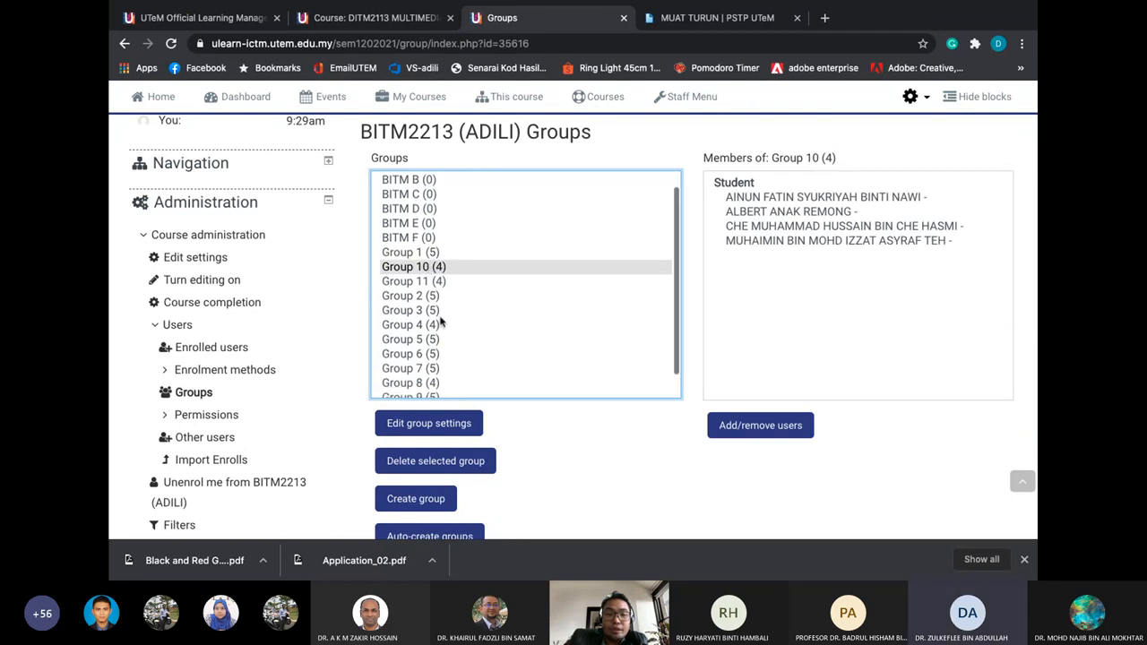
{"action": "left_click", "coordinate": [441, 323]}
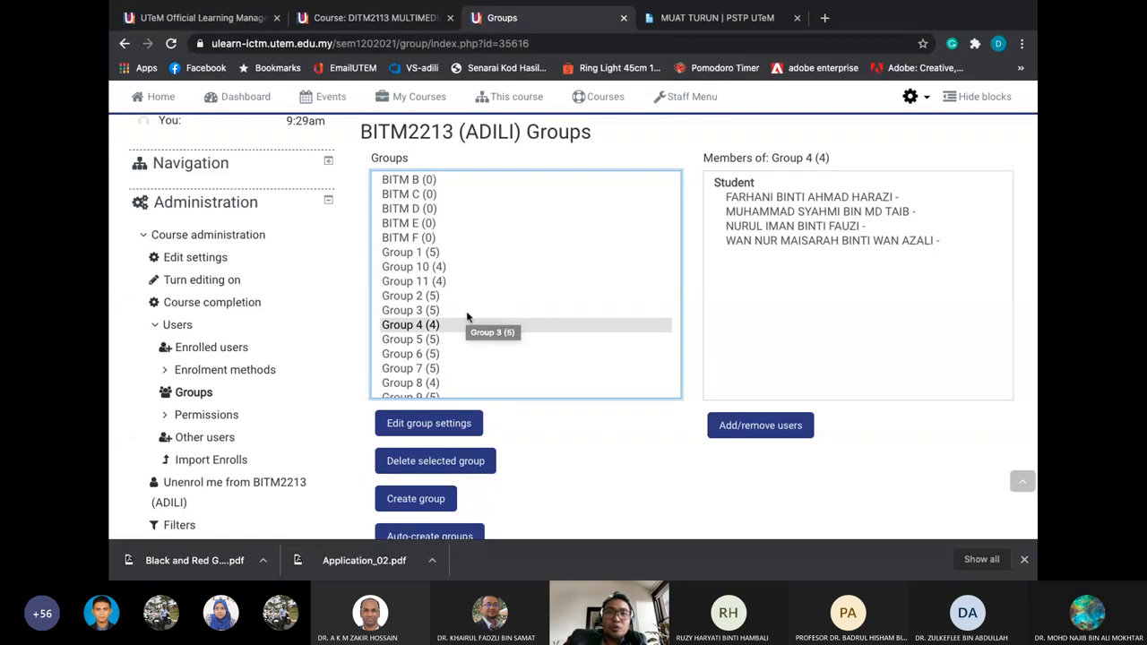
{"action": "scroll", "coordinate": [466, 316], "scroll_direction": "down", "scroll_amount": 1}
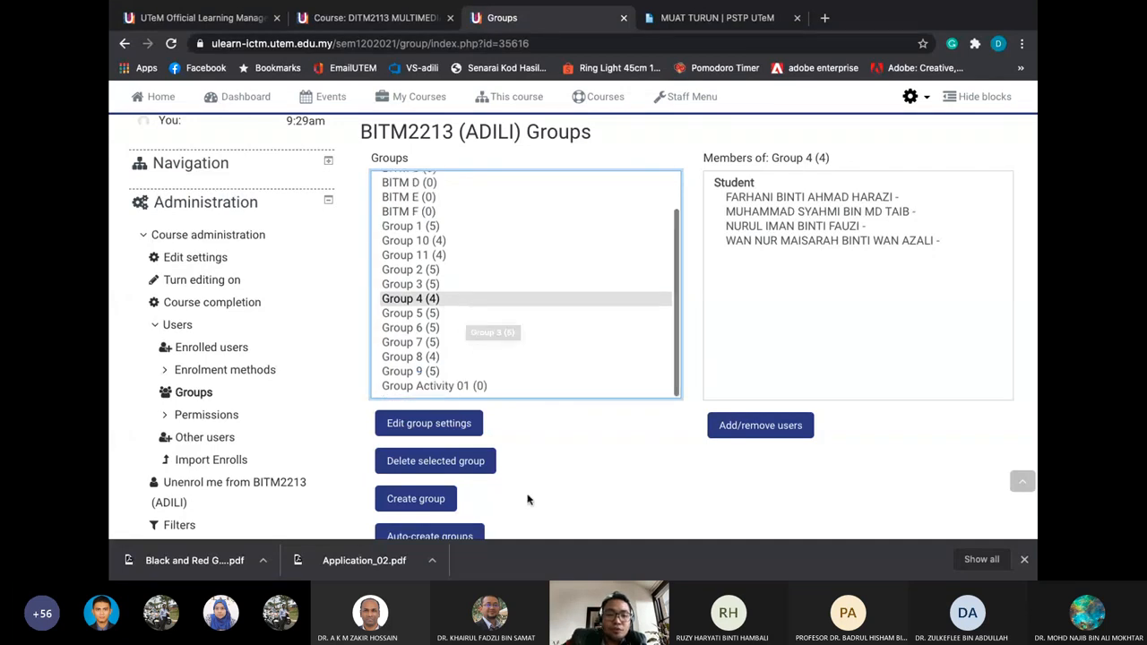
{"action": "scroll", "coordinate": [526, 499], "scroll_direction": "down", "scroll_amount": 1}
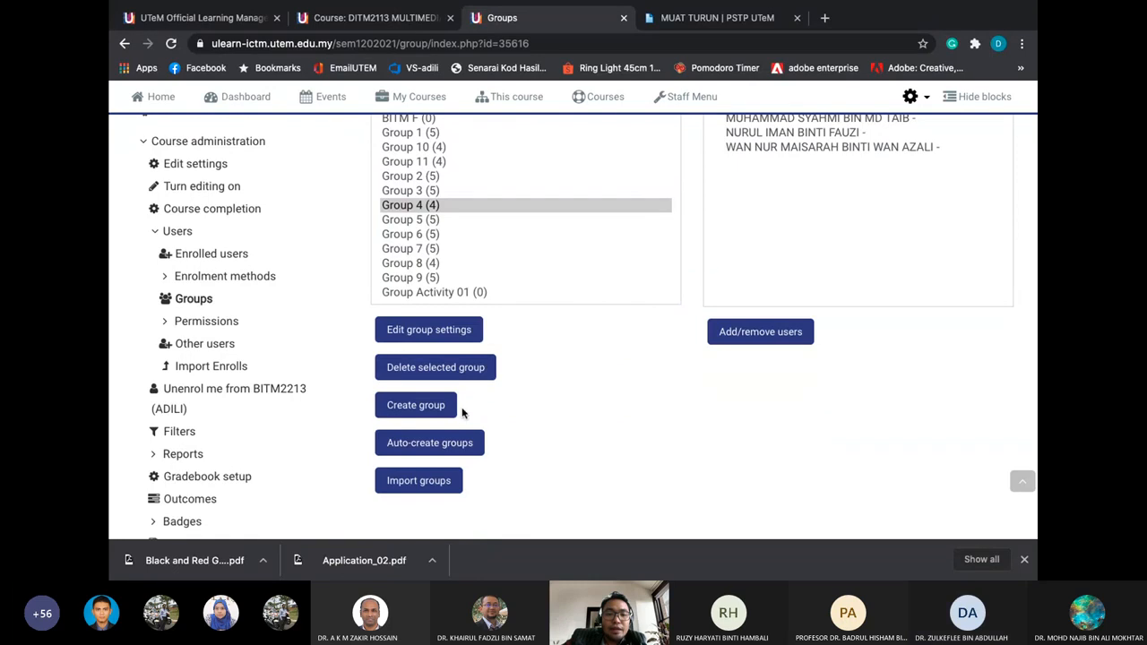
{"action": "left_click", "coordinate": [429, 442]}
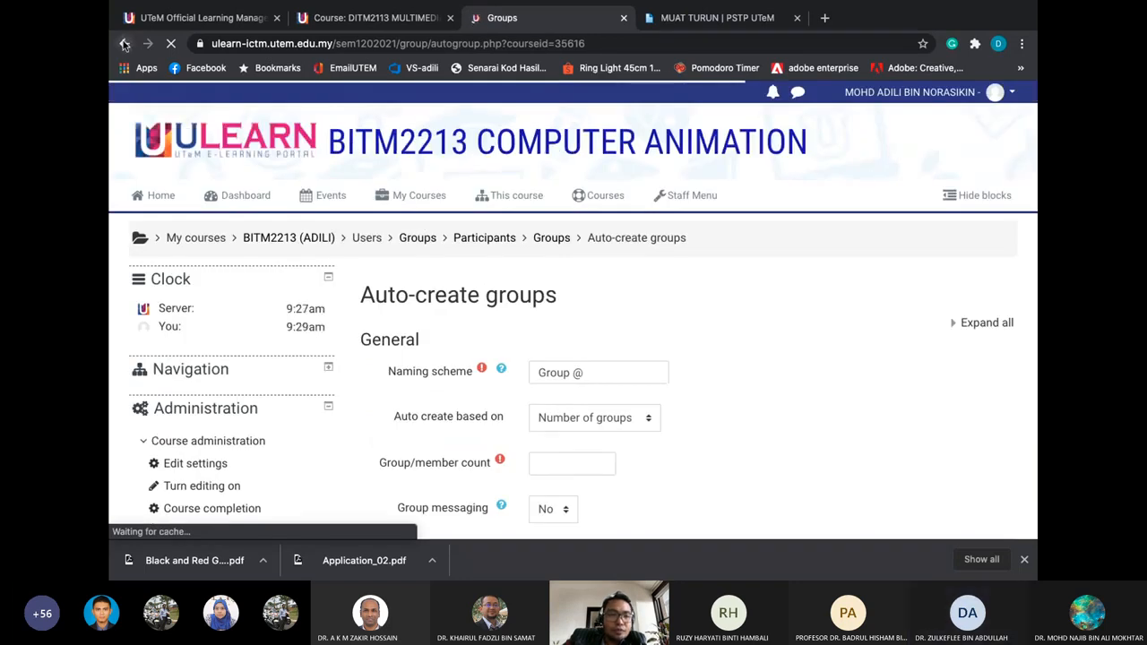
{"action": "scroll", "coordinate": [282, 188], "scroll_direction": "down", "scroll_amount": 1}
{"action": "scroll", "coordinate": [282, 188], "scroll_direction": "up", "scroll_amount": 1}
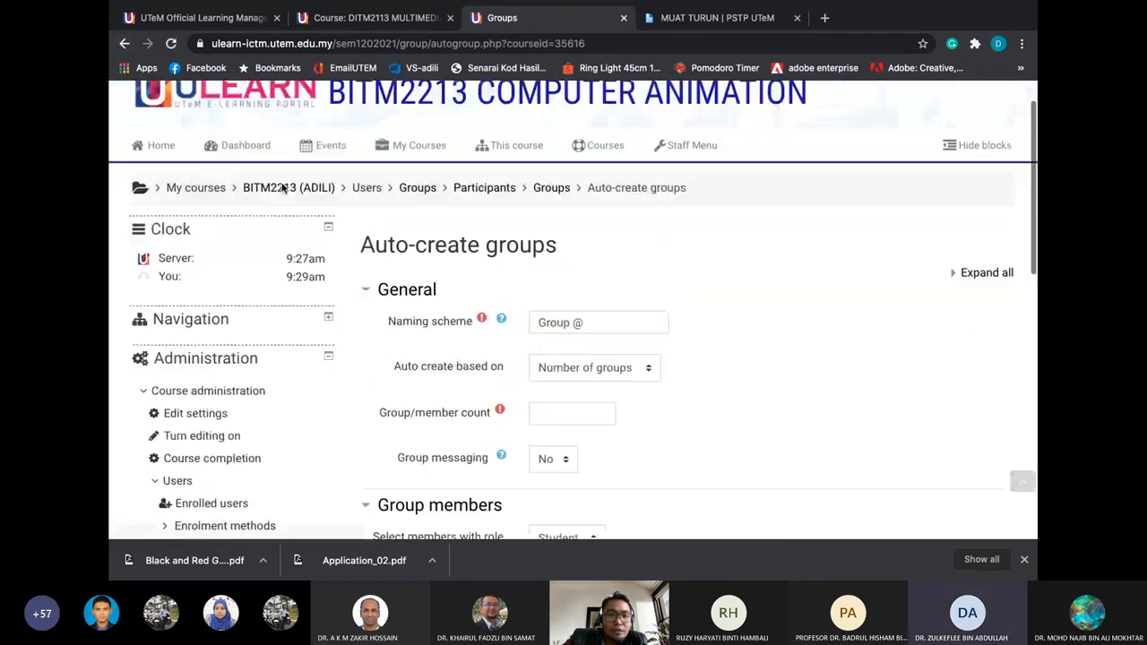
{"action": "scroll", "coordinate": [352, 285], "scroll_direction": "down", "scroll_amount": 3}
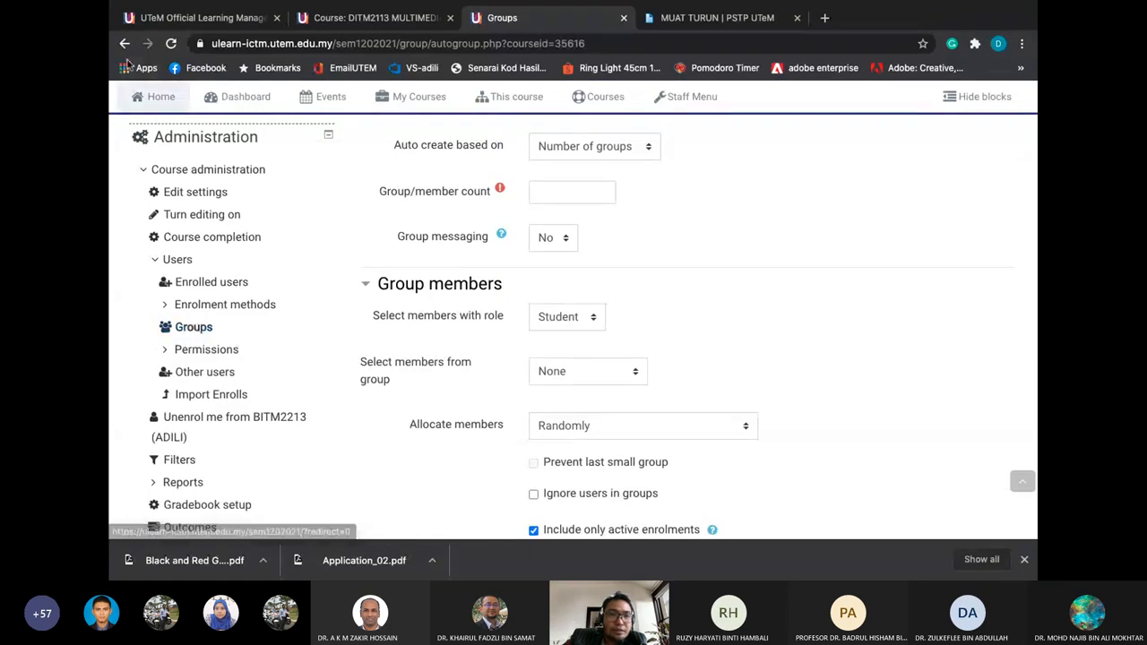
{"action": "left_click", "coordinate": [206, 326]}
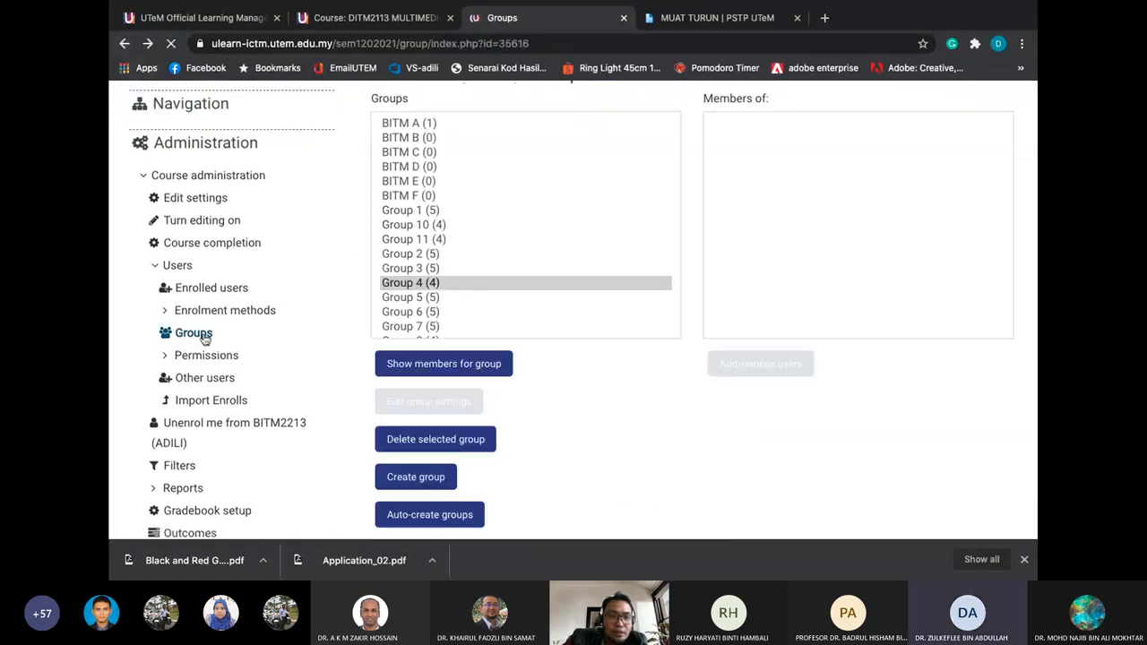
{"action": "scroll", "coordinate": [385, 251], "scroll_direction": "up", "scroll_amount": 2}
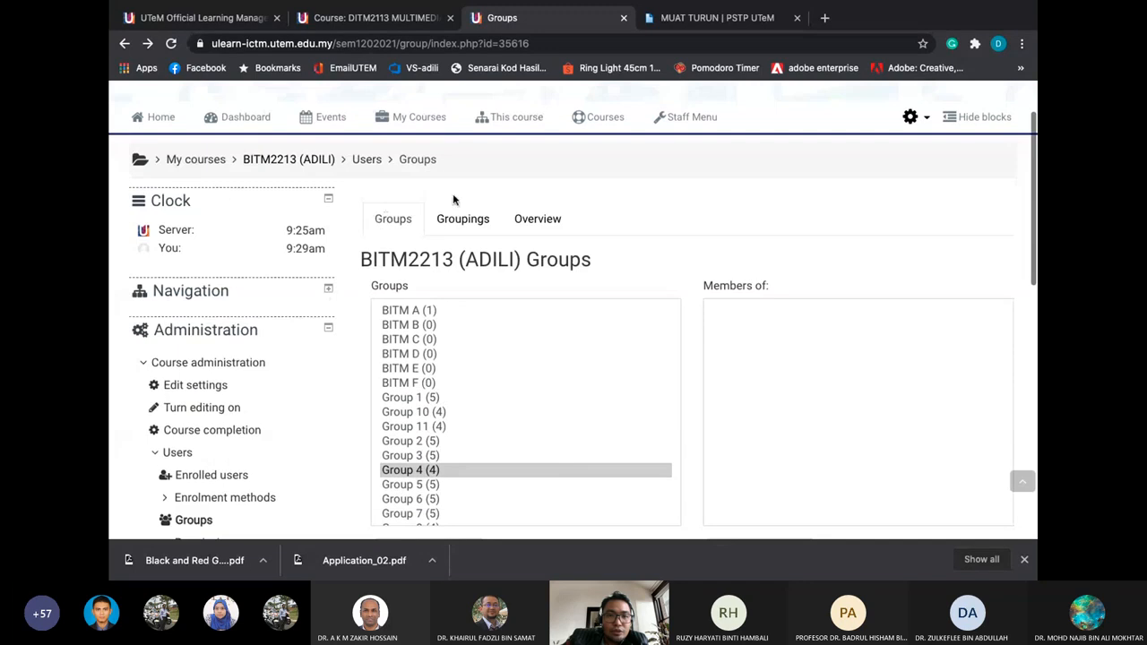
{"action": "scroll", "coordinate": [463, 336], "scroll_direction": "down", "scroll_amount": 2}
{"action": "scroll", "coordinate": [465, 334], "scroll_direction": "down", "scroll_amount": 5}
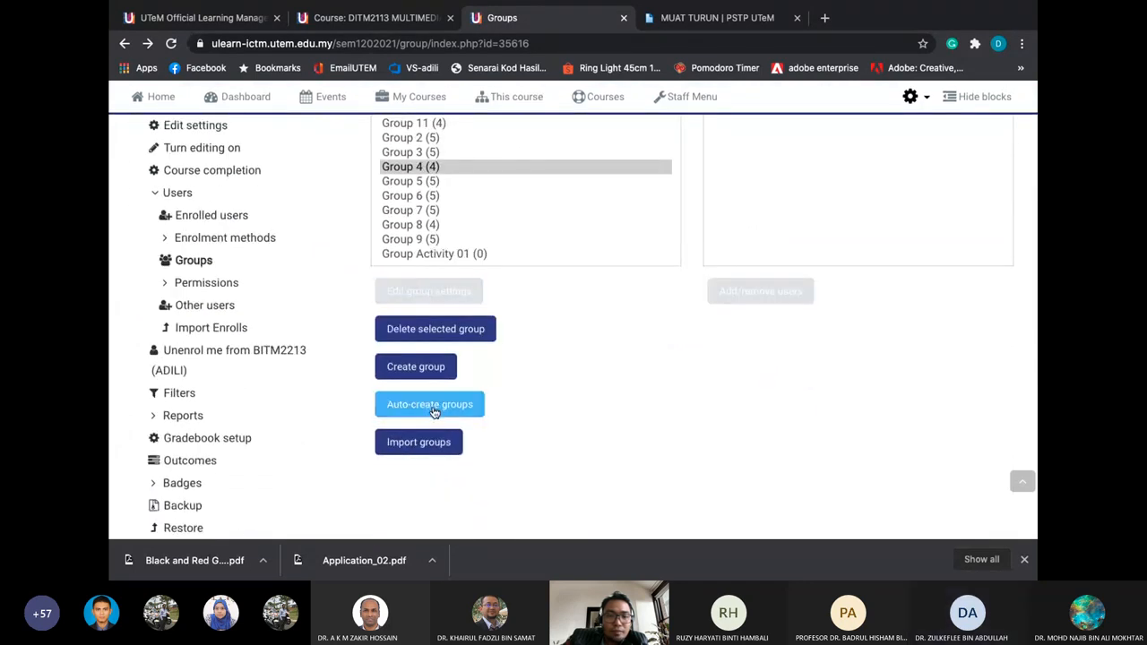
Set the auto-create naming scheme to 'GP @' with 3 groups, based on number of groups
{"action": "left_click", "coordinate": [433, 406]}
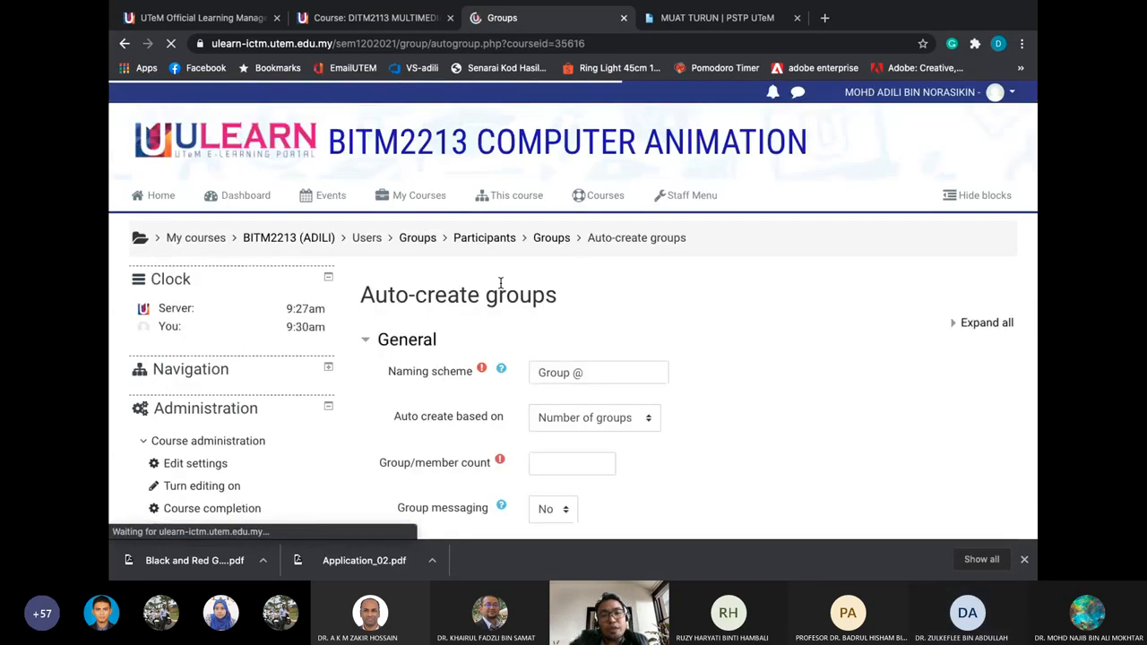
{"action": "left_click", "coordinate": [586, 371]}
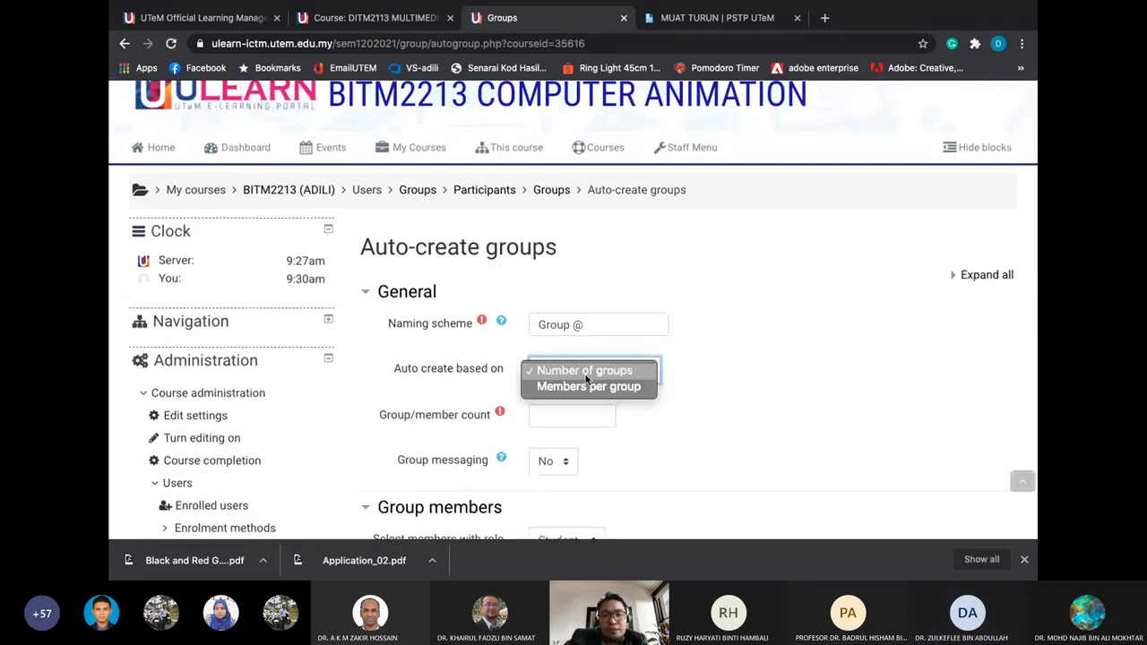
{"action": "left_click", "coordinate": [584, 370]}
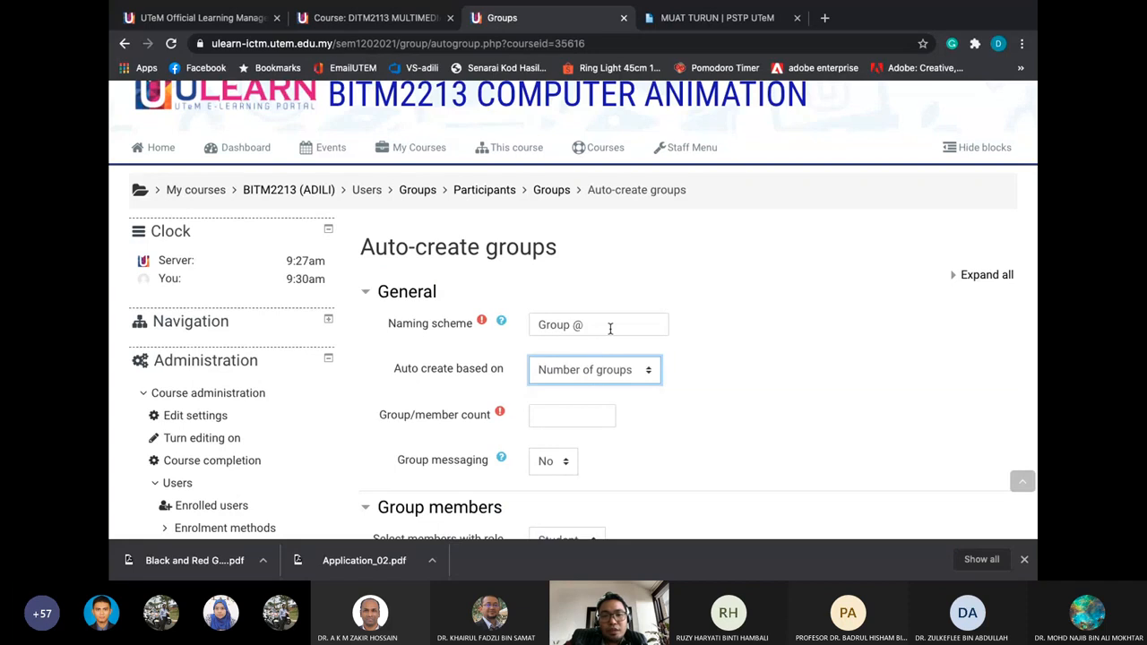
{"action": "left_click", "coordinate": [573, 413]}
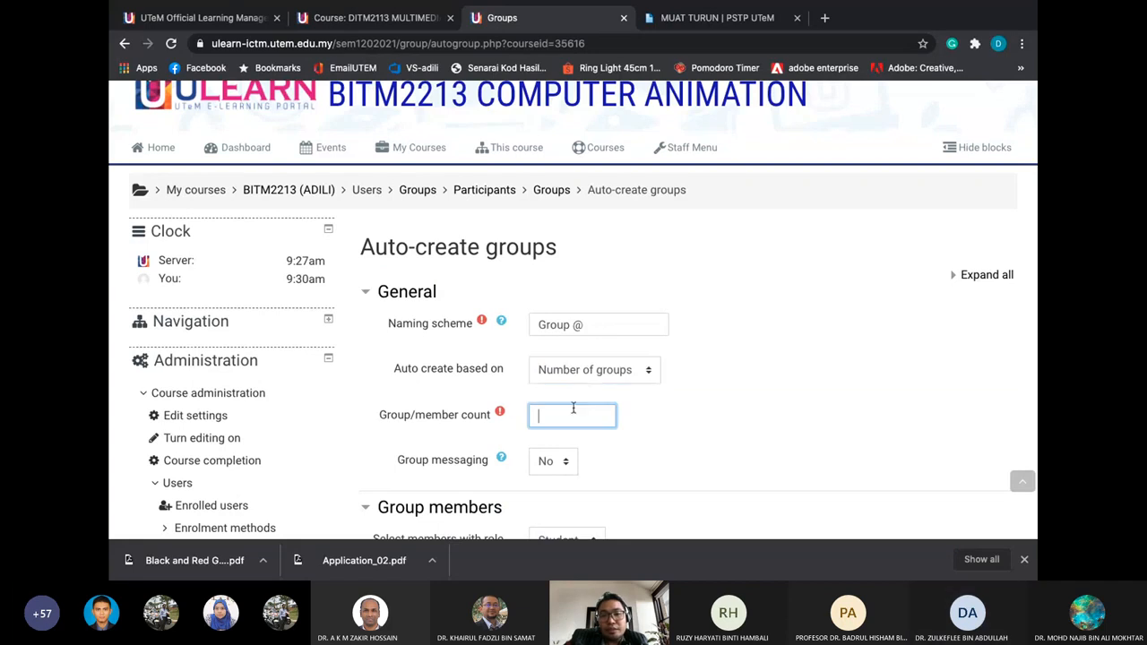
{"action": "left_click_drag", "start_coordinate": [569, 324], "coordinate": [536, 323]}
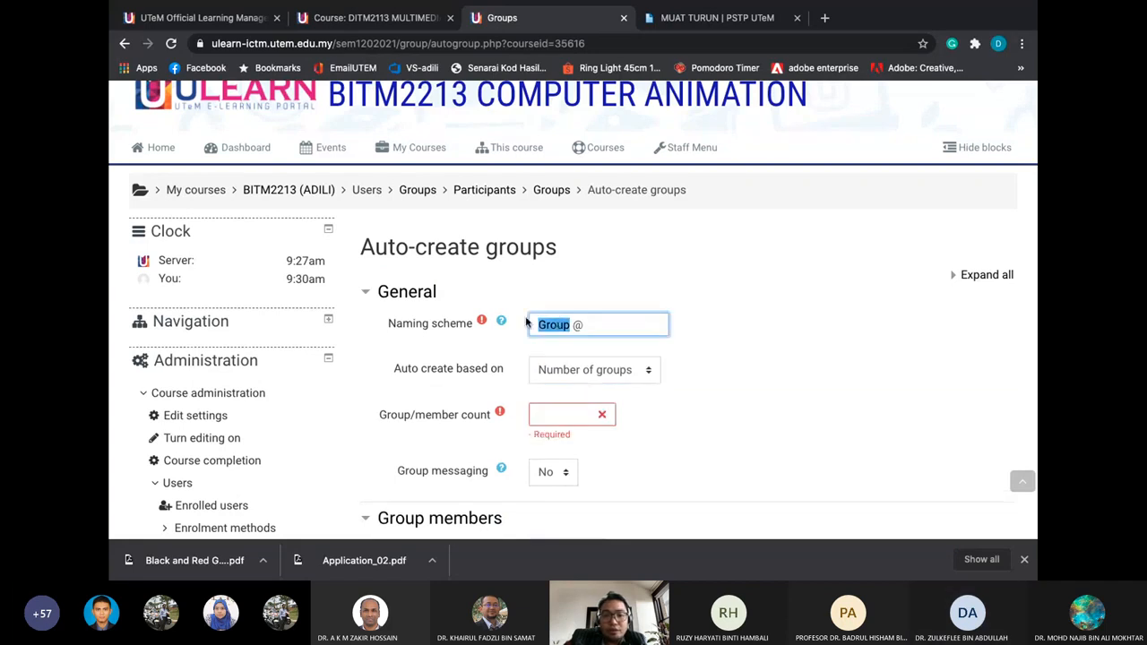
{"action": "type", "text": "GP"}
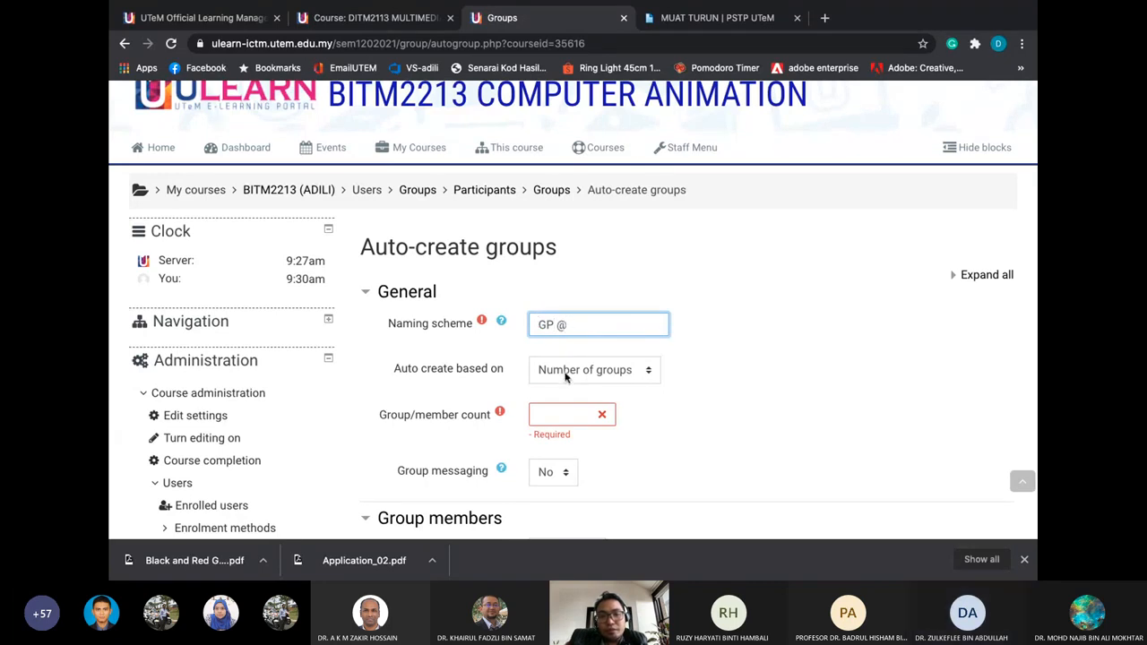
{"action": "left_click", "coordinate": [556, 411]}
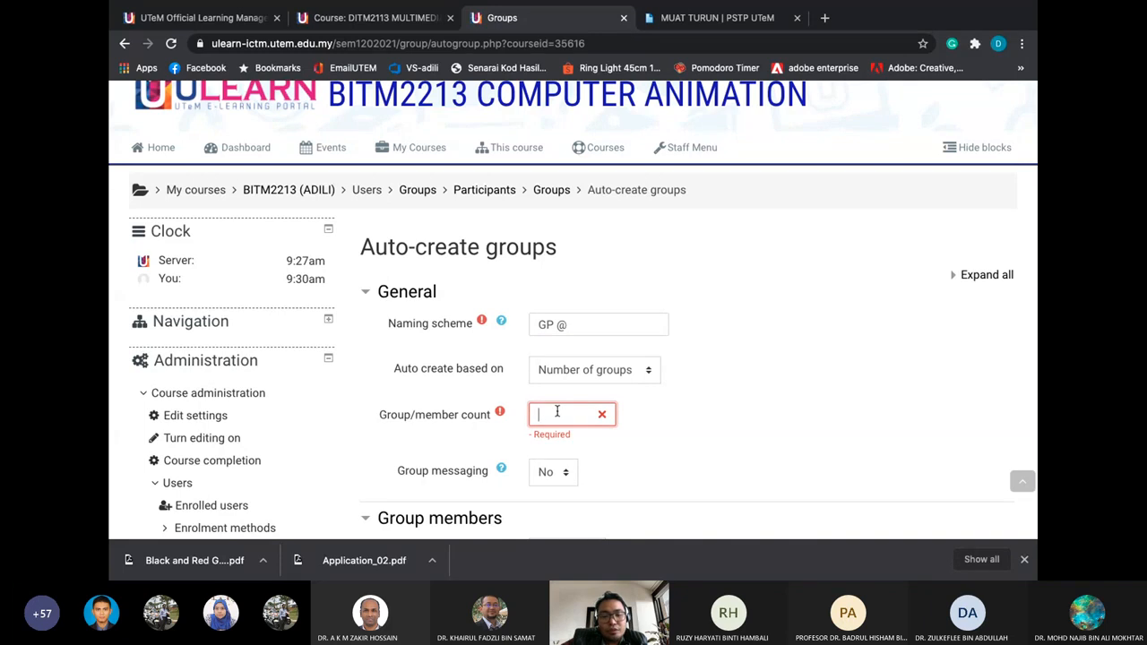
{"action": "type", "text": "3"}
{"action": "left_click", "coordinate": [778, 380]}
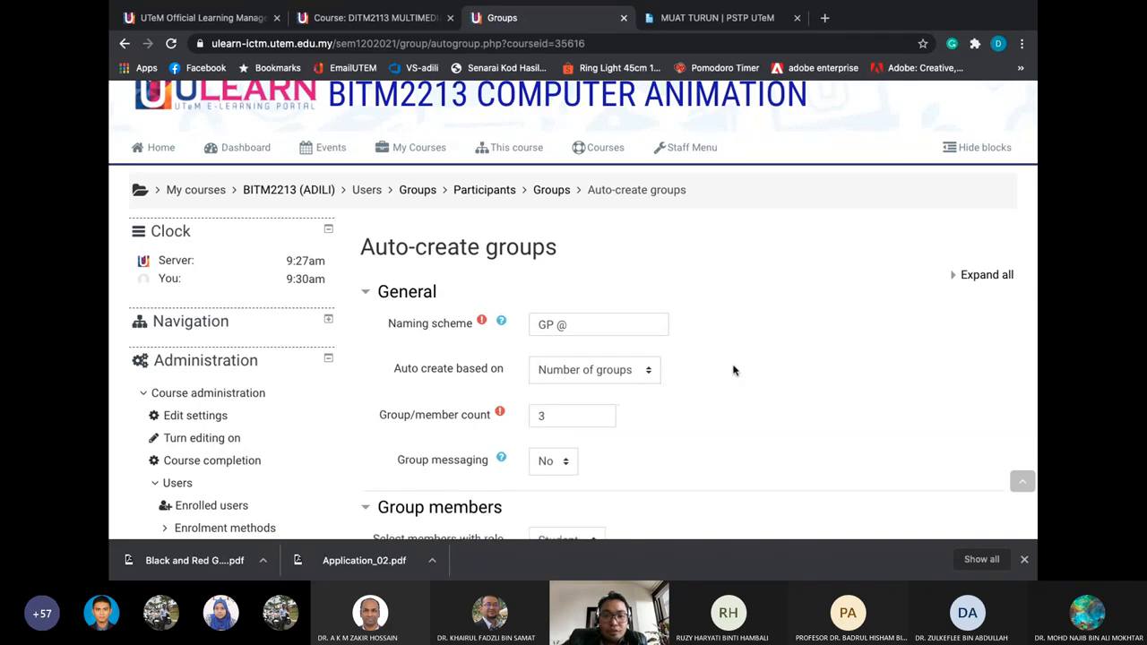
{"action": "scroll", "coordinate": [716, 367], "scroll_direction": "down", "scroll_amount": 2}
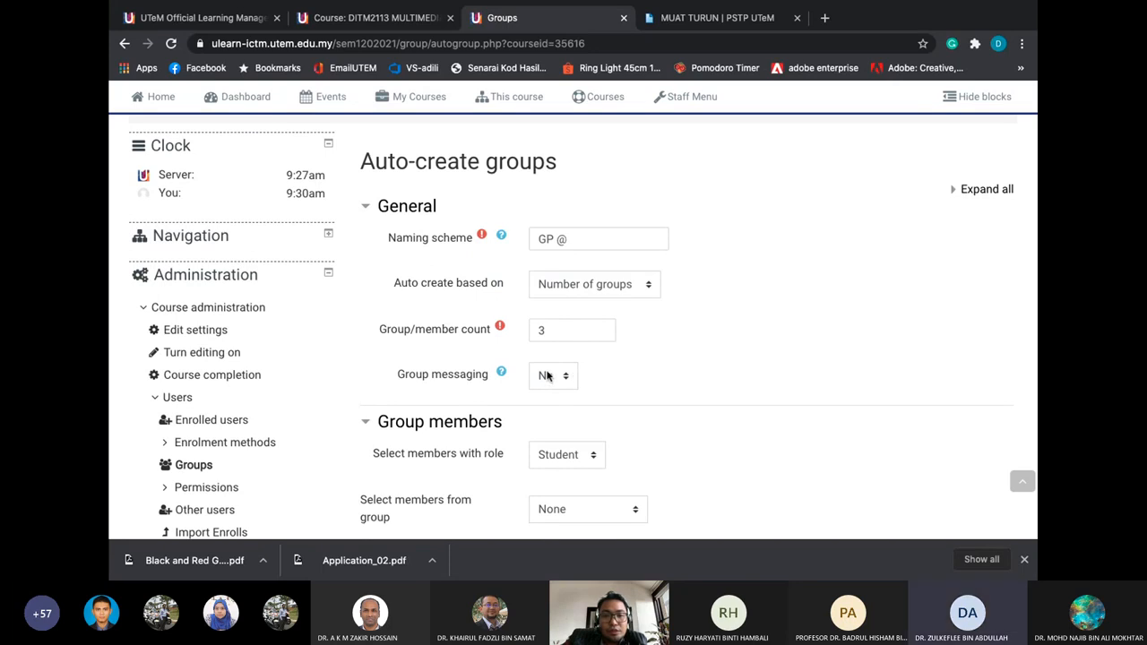
{"action": "scroll", "coordinate": [557, 377], "scroll_direction": "down", "scroll_amount": 1}
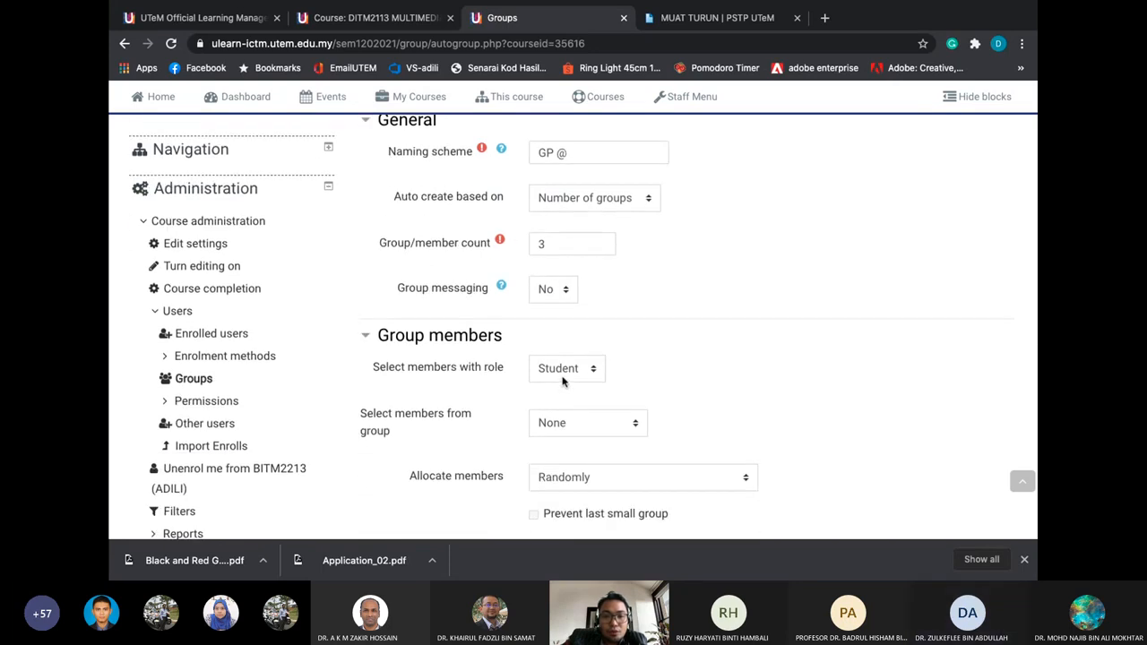
Draw members from no particular group and set member allocation to No allocation
{"action": "scroll", "coordinate": [563, 377], "scroll_direction": "down", "scroll_amount": 1}
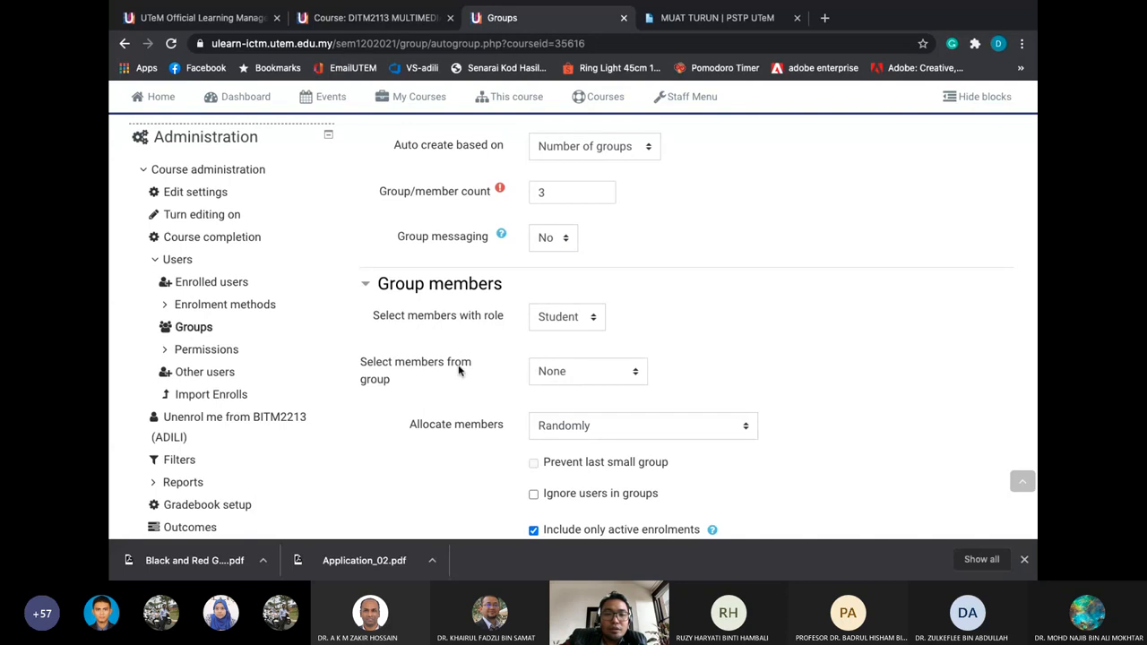
{"action": "left_click", "coordinate": [549, 379]}
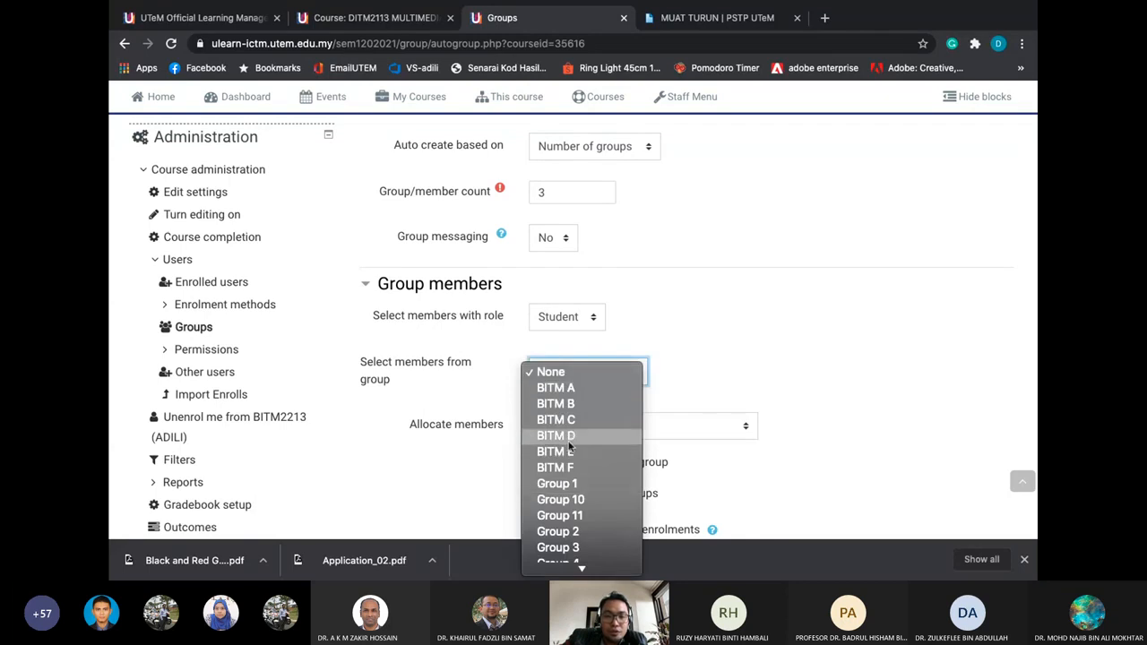
{"action": "left_click", "coordinate": [485, 394]}
{"action": "scroll", "coordinate": [485, 394], "scroll_direction": "up", "scroll_amount": 4}
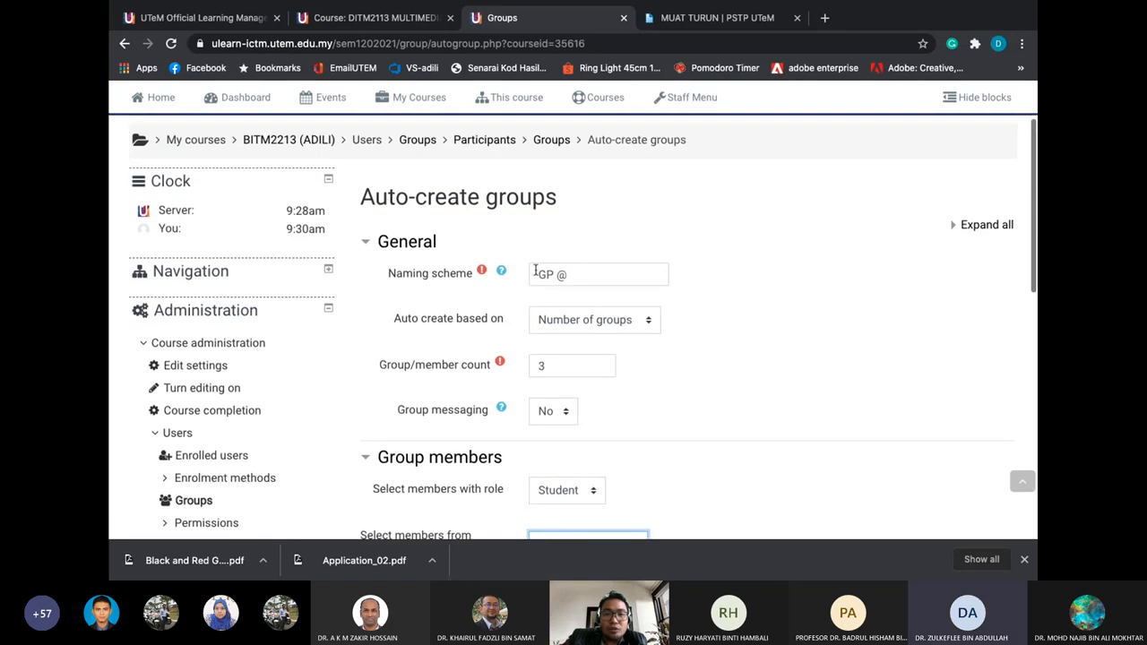
{"action": "scroll", "coordinate": [457, 284], "scroll_direction": "down", "scroll_amount": 4}
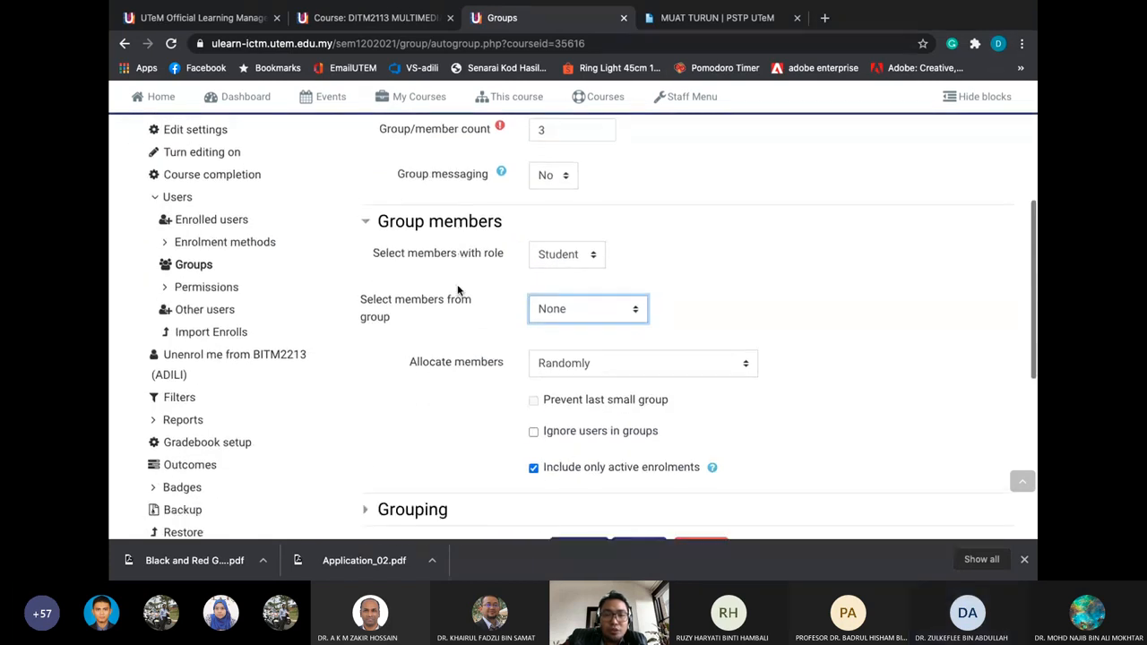
{"action": "left_click", "coordinate": [565, 366]}
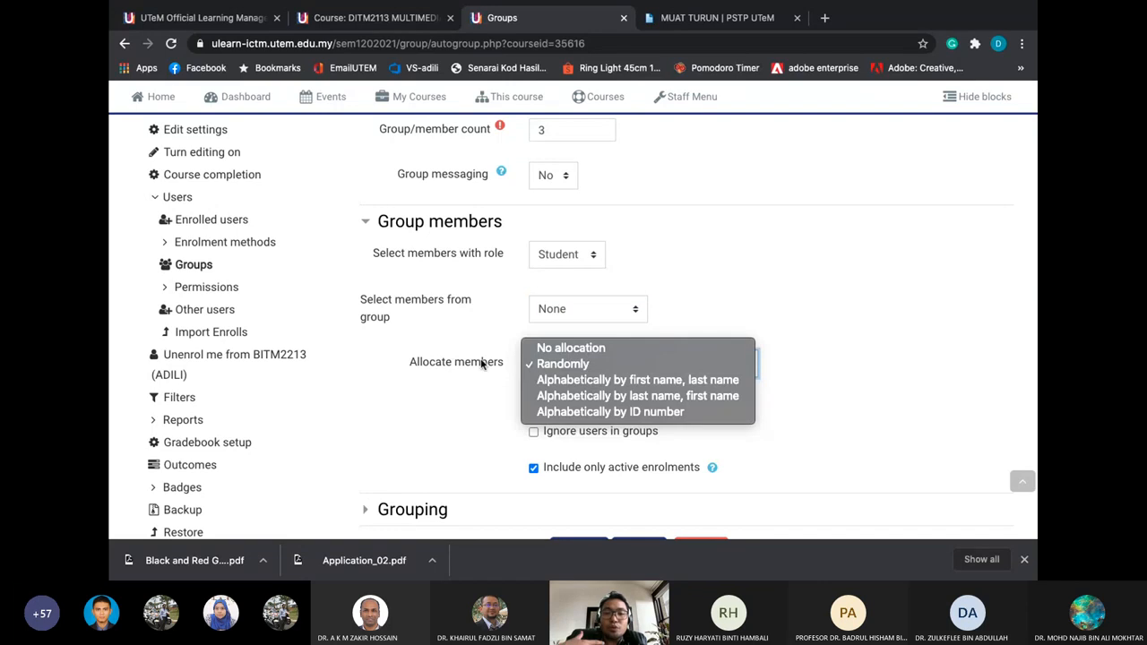
{"action": "left_click", "coordinate": [535, 350]}
{"action": "scroll", "coordinate": [499, 399], "scroll_direction": "down", "scroll_amount": 1}
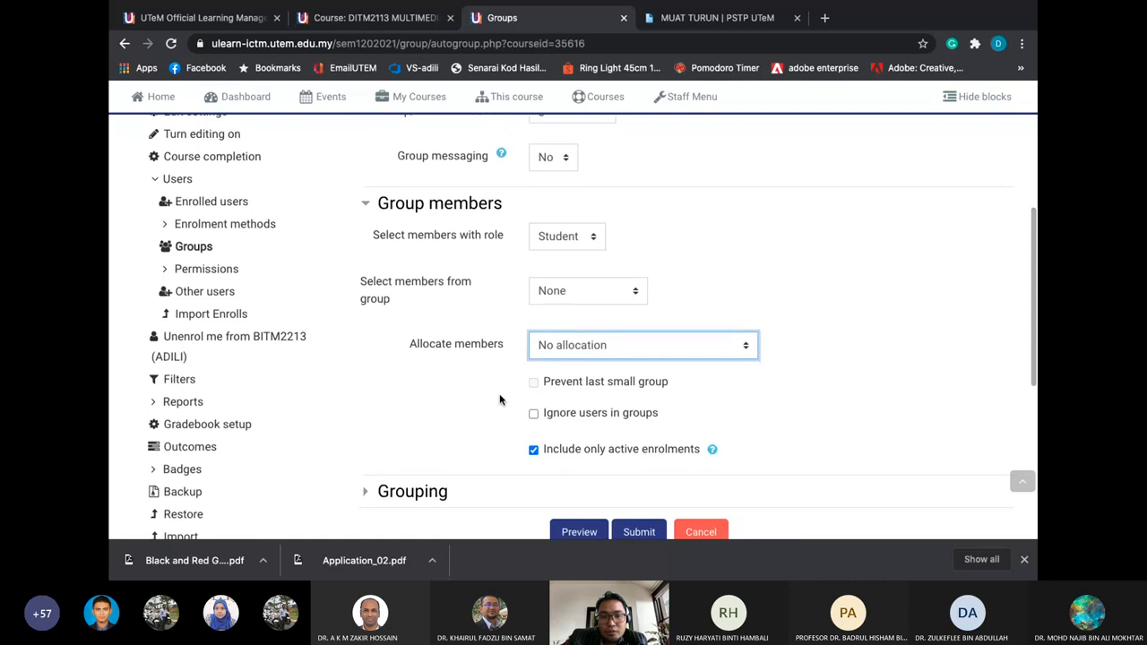
{"action": "left_click", "coordinate": [569, 346]}
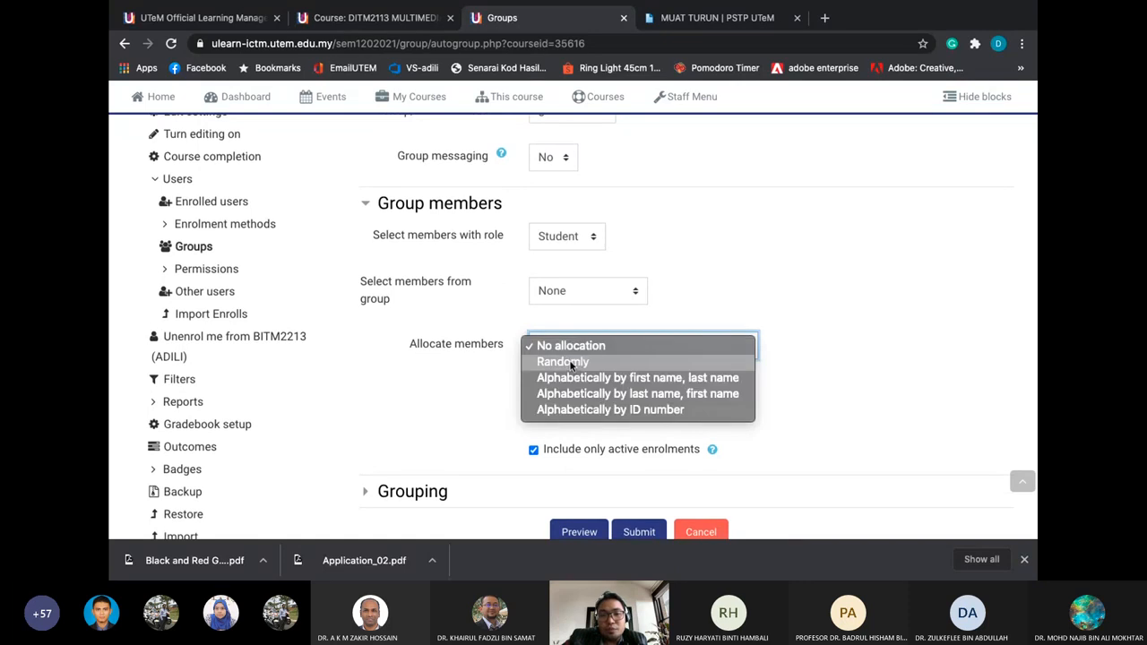
{"action": "left_click", "coordinate": [570, 362]}
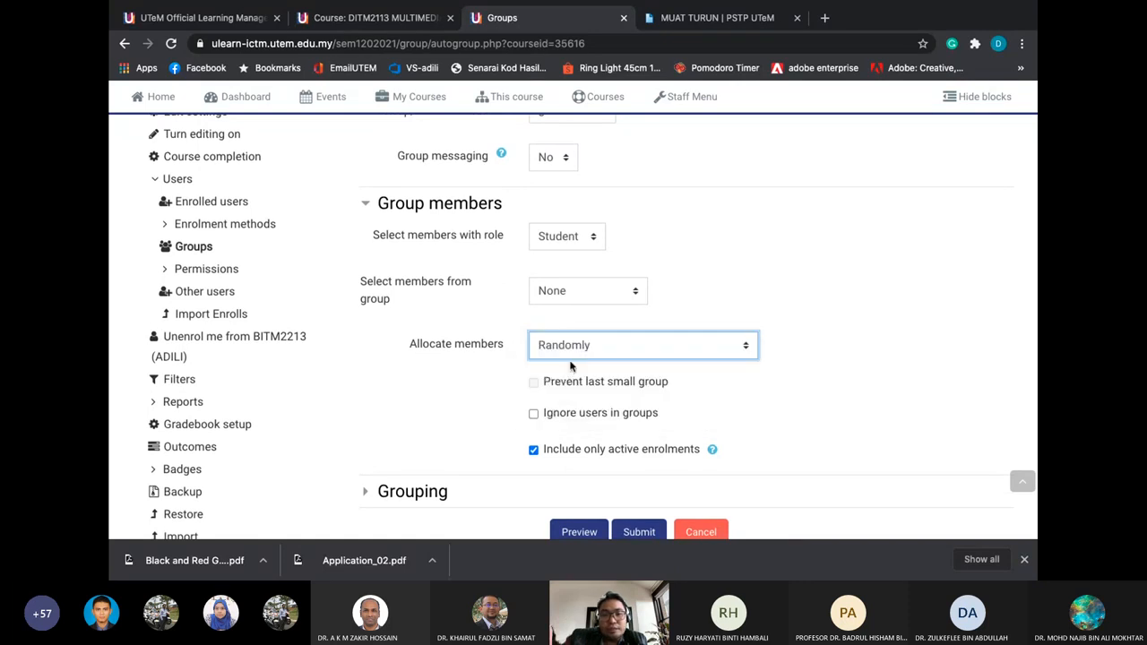
{"action": "left_click", "coordinate": [572, 348]}
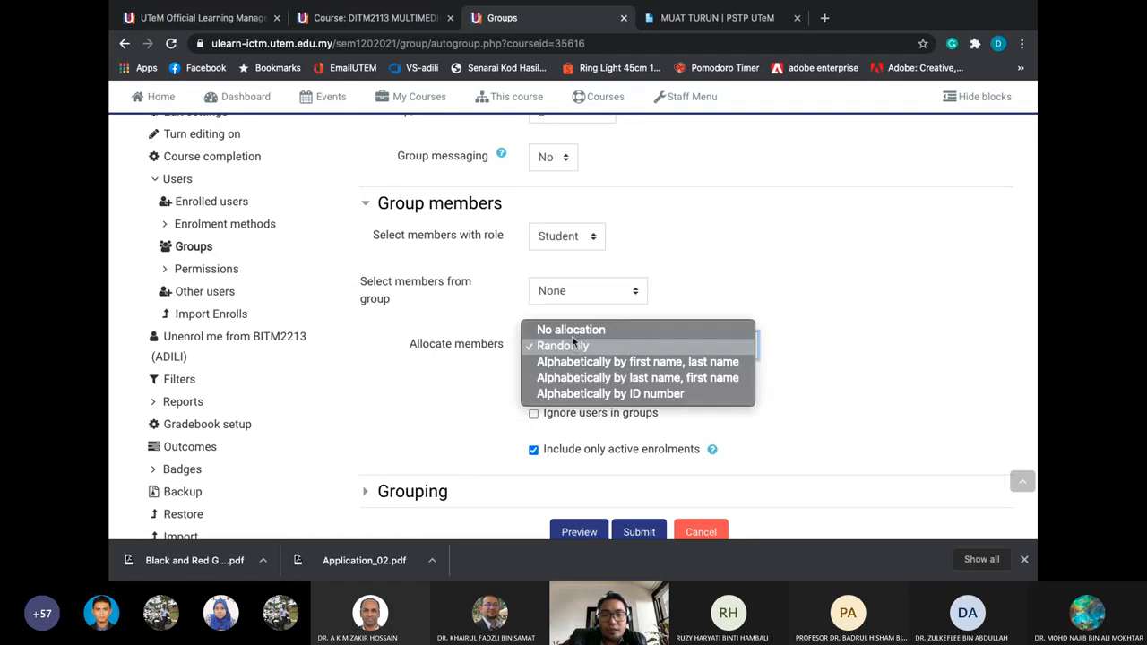
{"action": "left_click", "coordinate": [571, 330]}
{"action": "scroll", "coordinate": [479, 365], "scroll_direction": "down", "scroll_amount": 1}
{"action": "scroll", "coordinate": [447, 372], "scroll_direction": "down", "scroll_amount": 1}
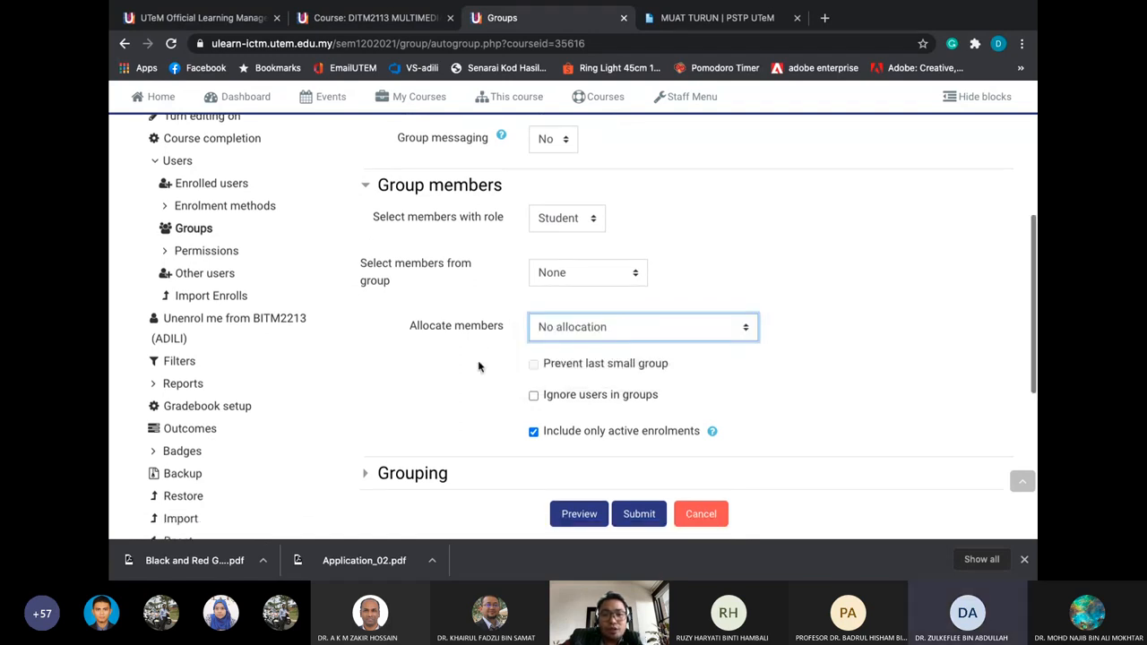
Set Grouping to No grouping and submit the form to create the groups
{"action": "left_click", "coordinate": [414, 403]}
{"action": "scroll", "coordinate": [448, 349], "scroll_direction": "down", "scroll_amount": 1}
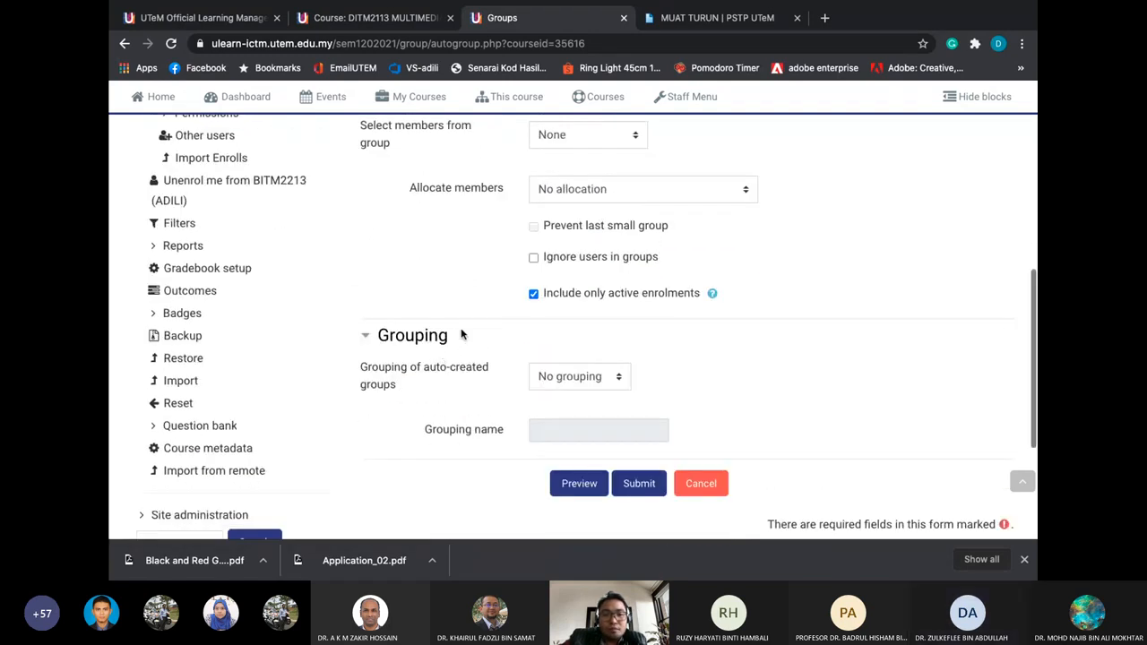
{"action": "left_click", "coordinate": [544, 364]}
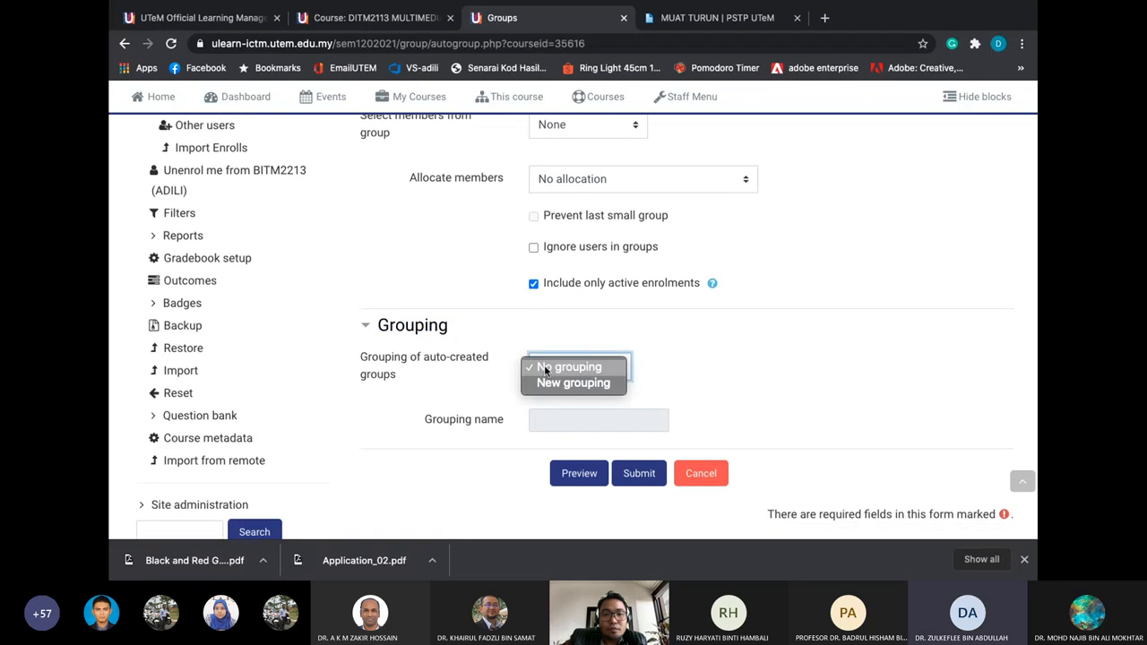
{"action": "left_click", "coordinate": [605, 353]}
{"action": "scroll", "coordinate": [605, 349], "scroll_direction": "down", "scroll_amount": 1}
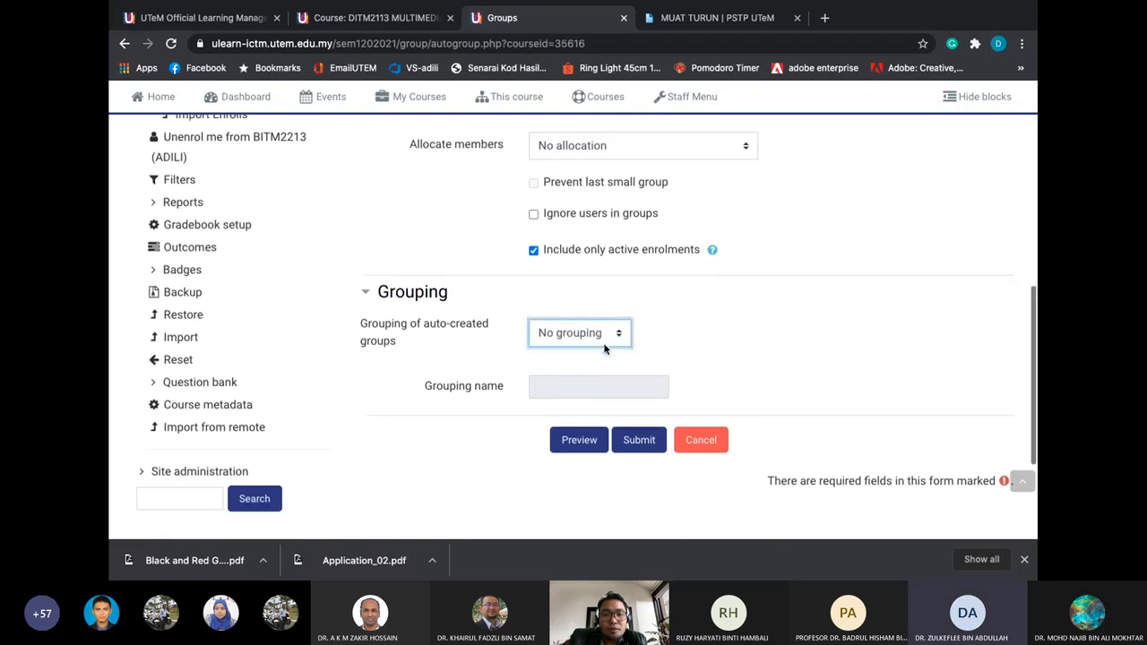
{"action": "left_click", "coordinate": [634, 439]}
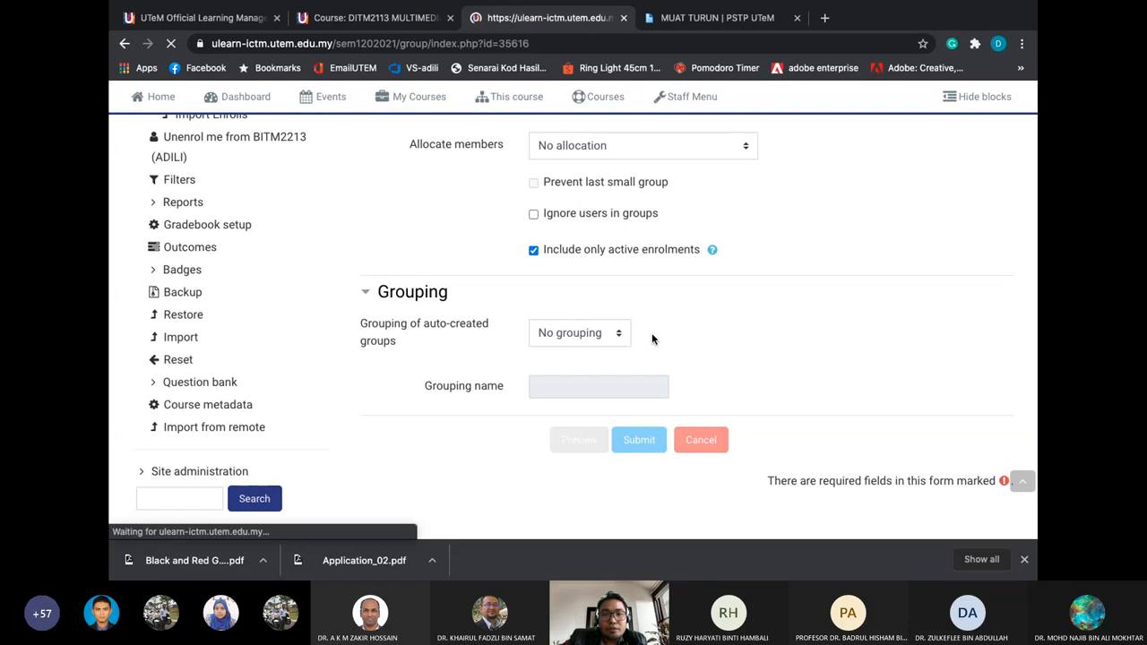
{"action": "scroll", "coordinate": [582, 345], "scroll_direction": "down", "scroll_amount": 3}
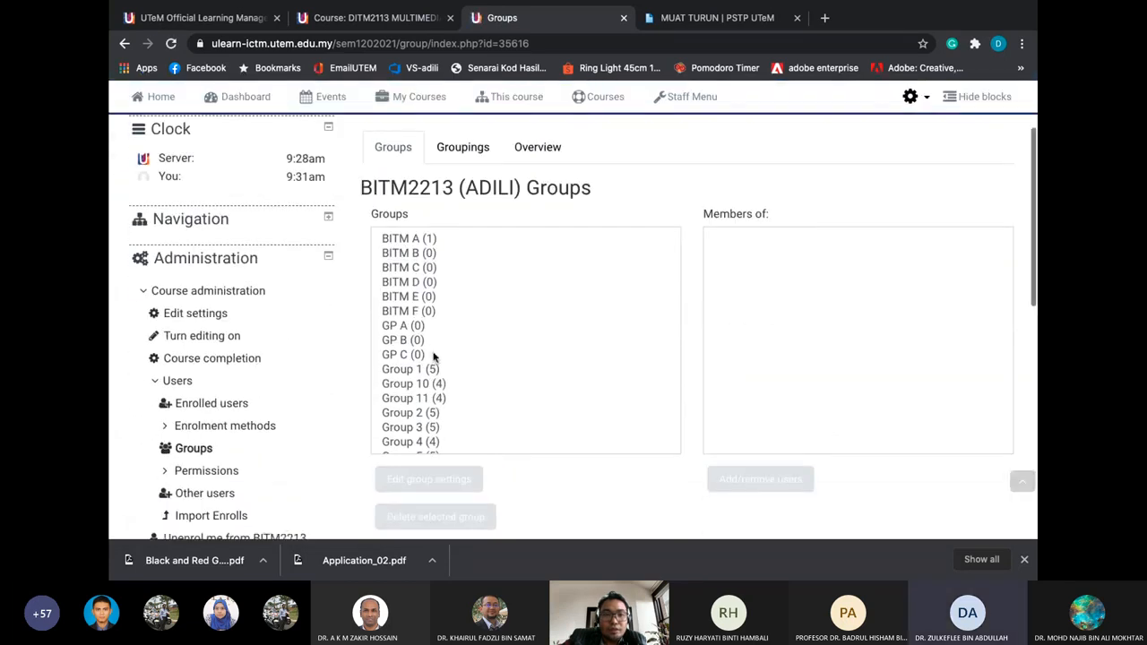
{"action": "left_click", "coordinate": [426, 328]}
{"action": "left_click", "coordinate": [421, 341]}
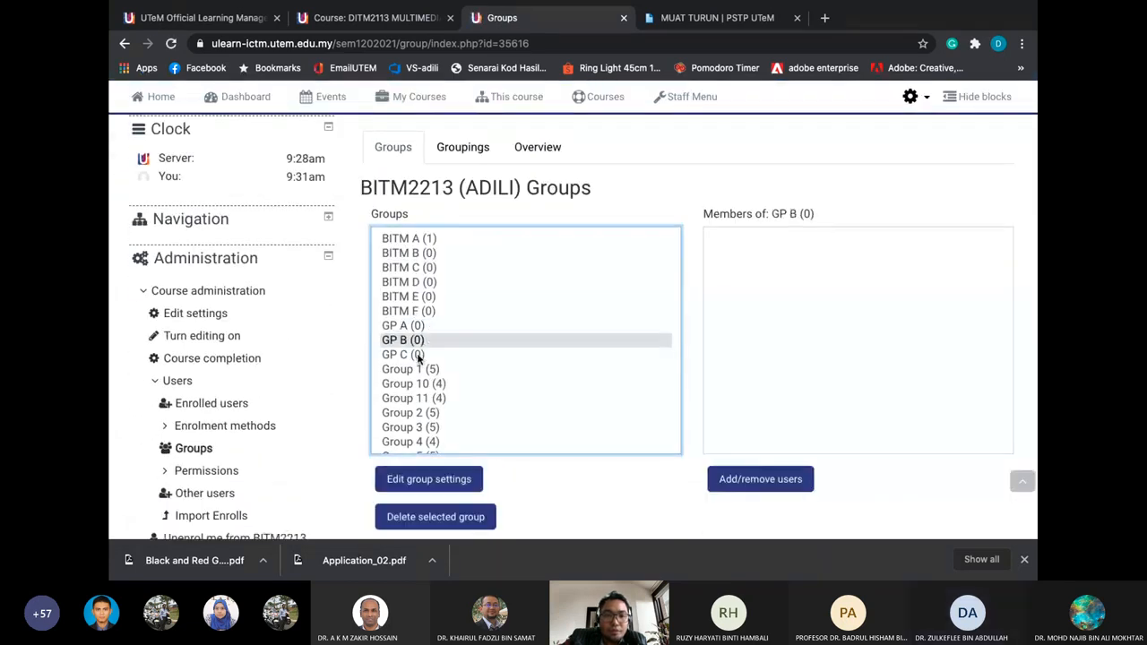
{"action": "left_click", "coordinate": [421, 354]}
{"action": "left_click", "coordinate": [456, 329]}
{"action": "left_click", "coordinate": [446, 341]}
{"action": "left_click", "coordinate": [443, 354]}
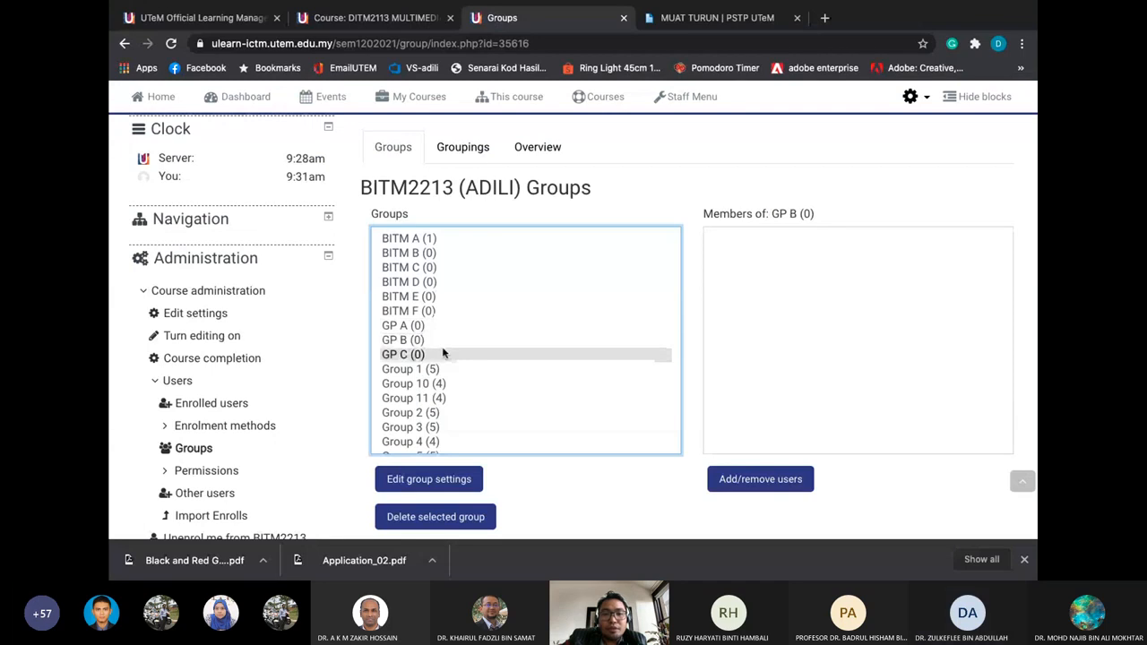
{"action": "left_click", "coordinate": [435, 328]}
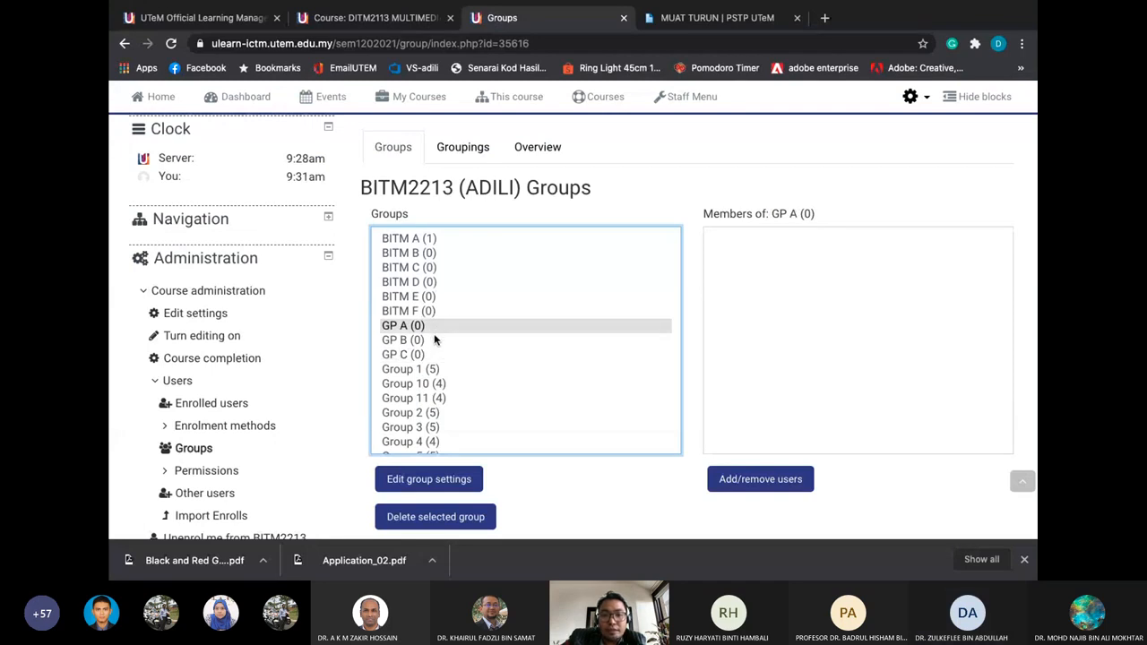
{"action": "left_click", "coordinate": [432, 341]}
{"action": "left_click", "coordinate": [424, 356]}
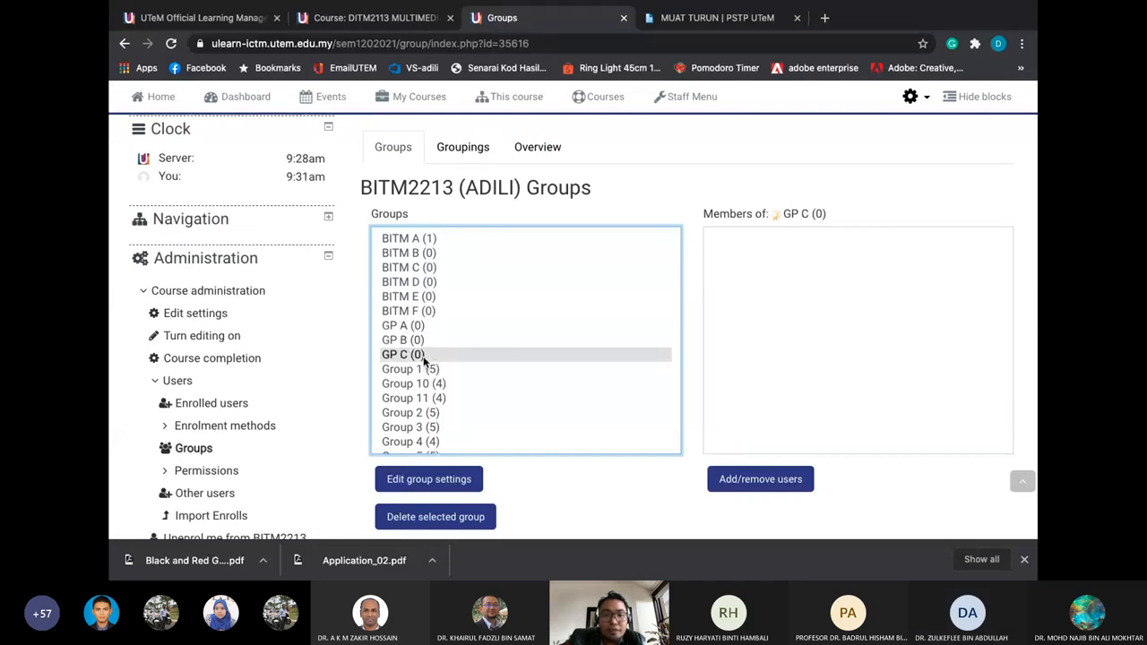
{"action": "left_click", "coordinate": [430, 328]}
{"action": "left_click", "coordinate": [426, 341]}
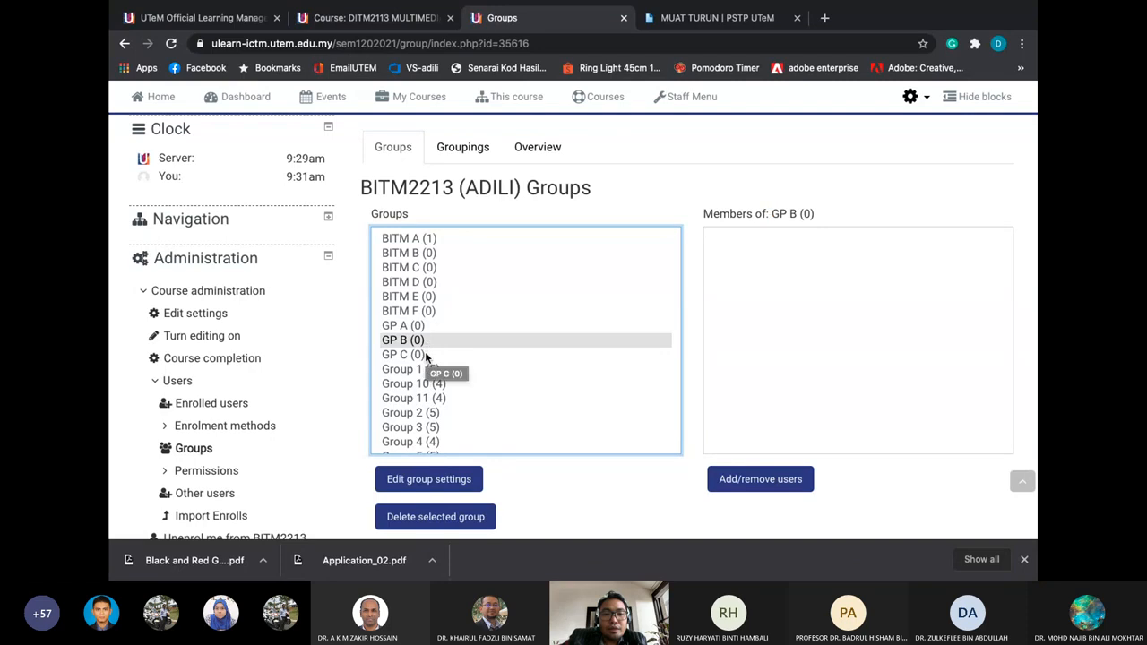
{"action": "left_click", "coordinate": [425, 355]}
{"action": "left_click", "coordinate": [428, 328]}
{"action": "left_click", "coordinate": [423, 355]}
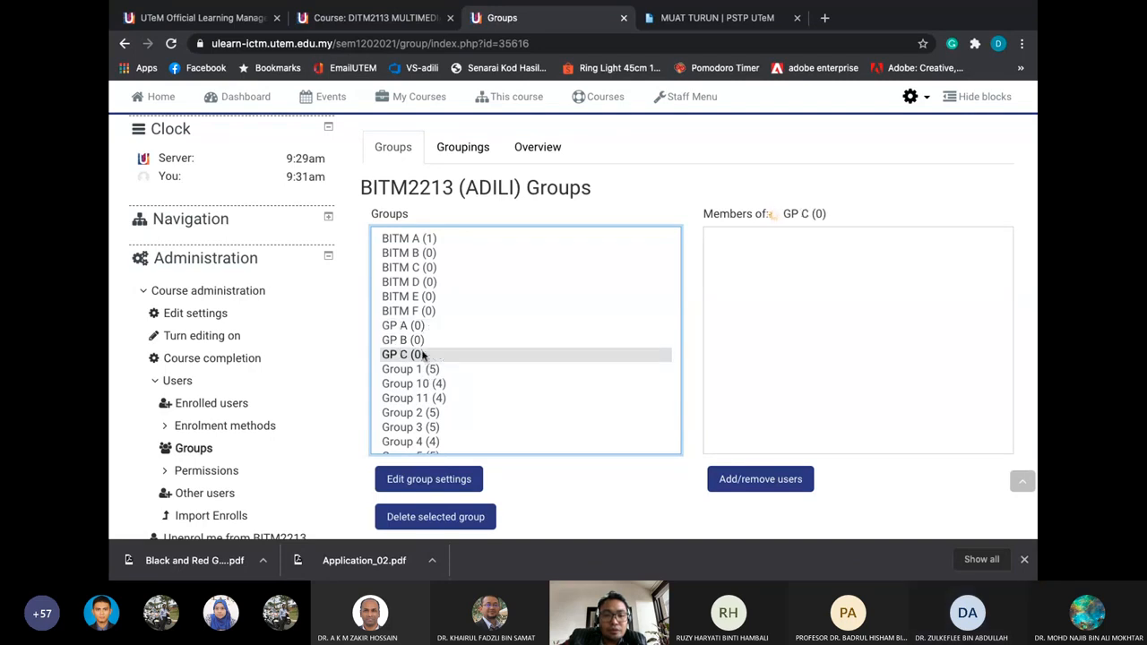
{"action": "scroll", "coordinate": [428, 341], "scroll_direction": "down", "scroll_amount": 1}
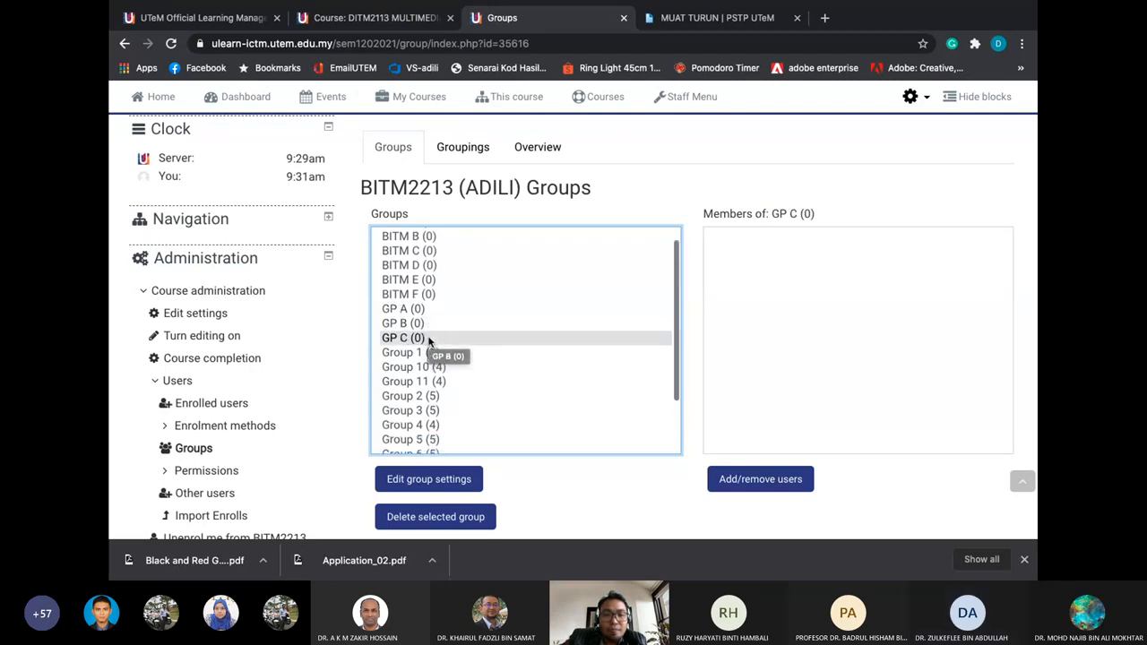
{"action": "left_click", "coordinate": [428, 310]}
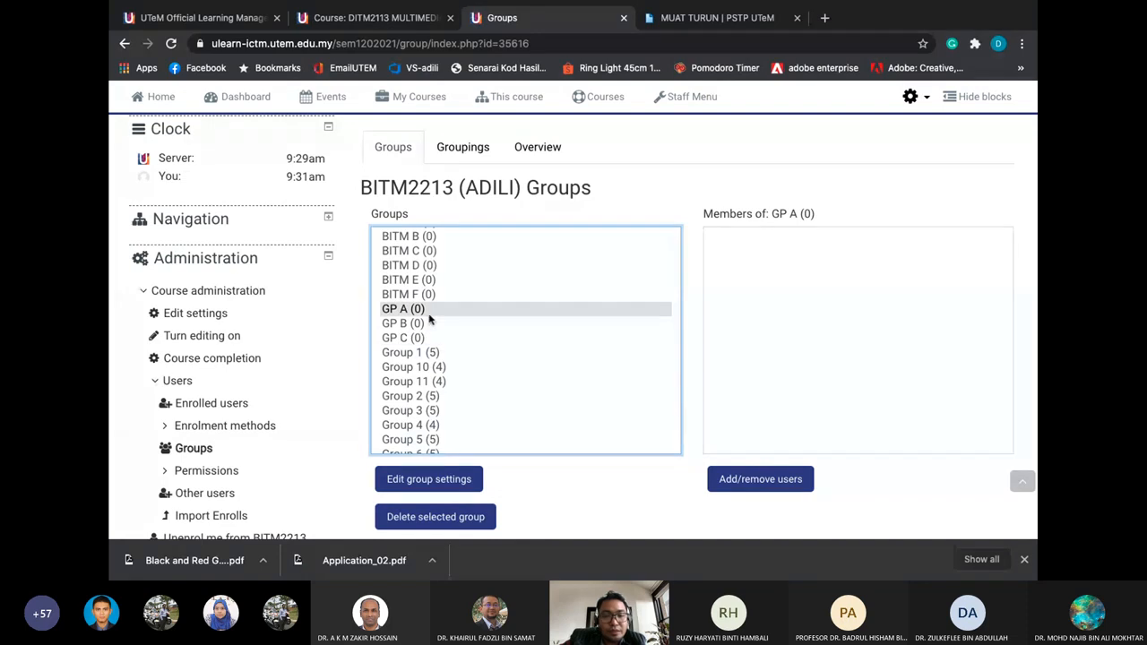
{"action": "left_click", "coordinate": [425, 326], "text": "shift"}
{"action": "left_click", "coordinate": [423, 338], "text": "shift"}
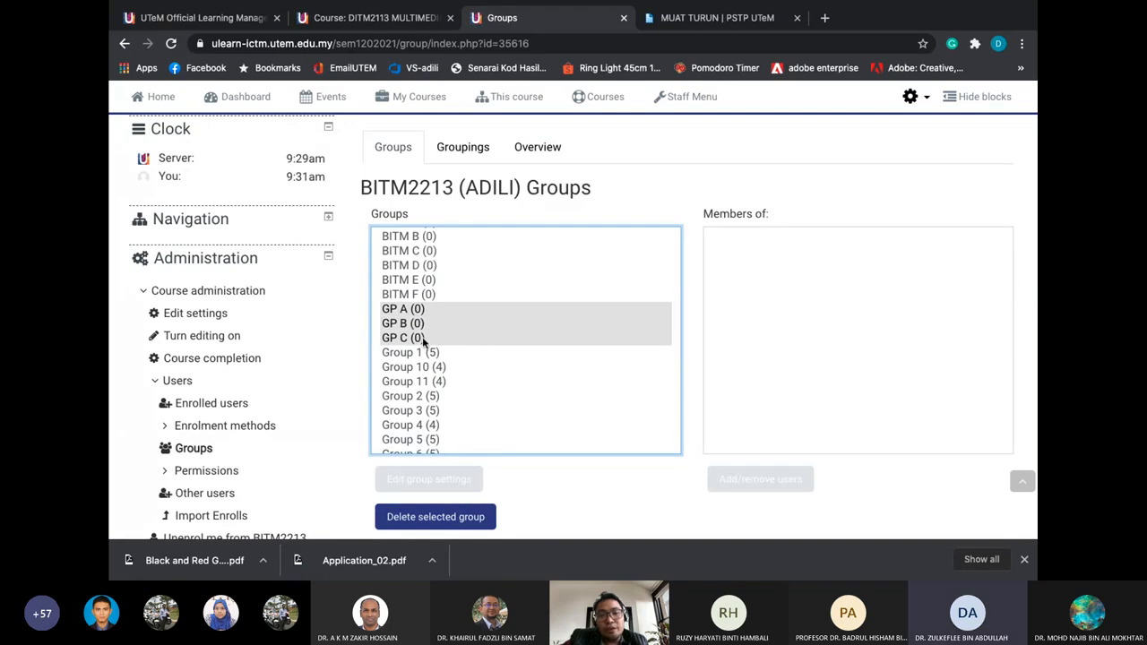
{"action": "scroll", "coordinate": [424, 341], "scroll_direction": "down", "scroll_amount": 1}
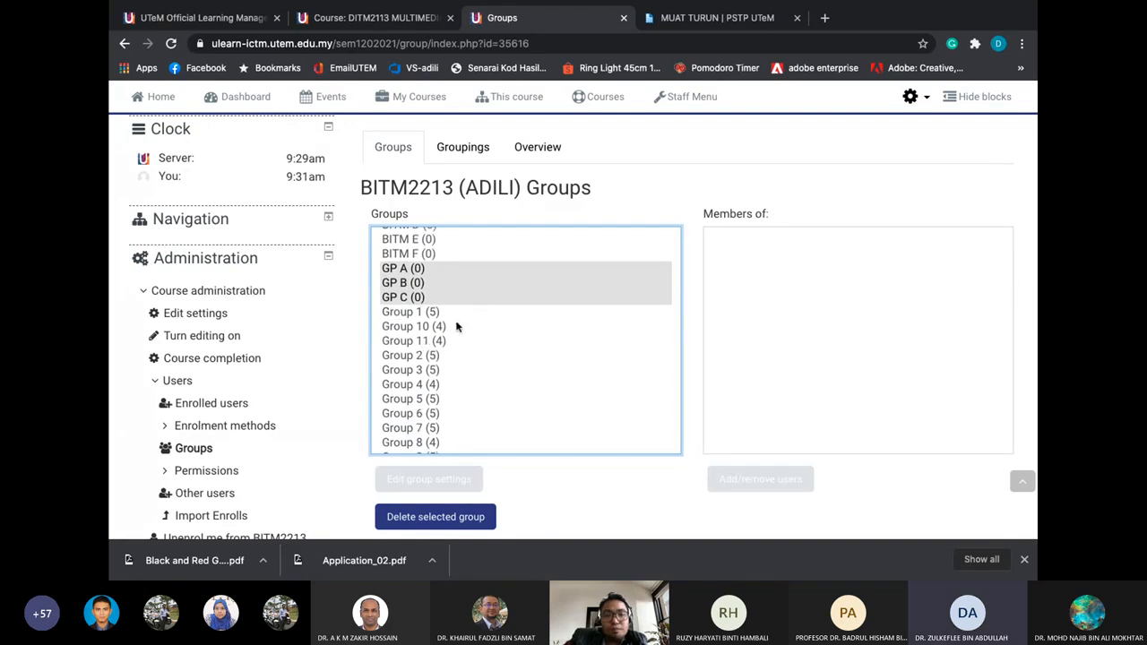
{"action": "scroll", "coordinate": [456, 326], "scroll_direction": "down", "scroll_amount": 1}
{"action": "scroll", "coordinate": [327, 335], "scroll_direction": "down", "scroll_amount": 2}
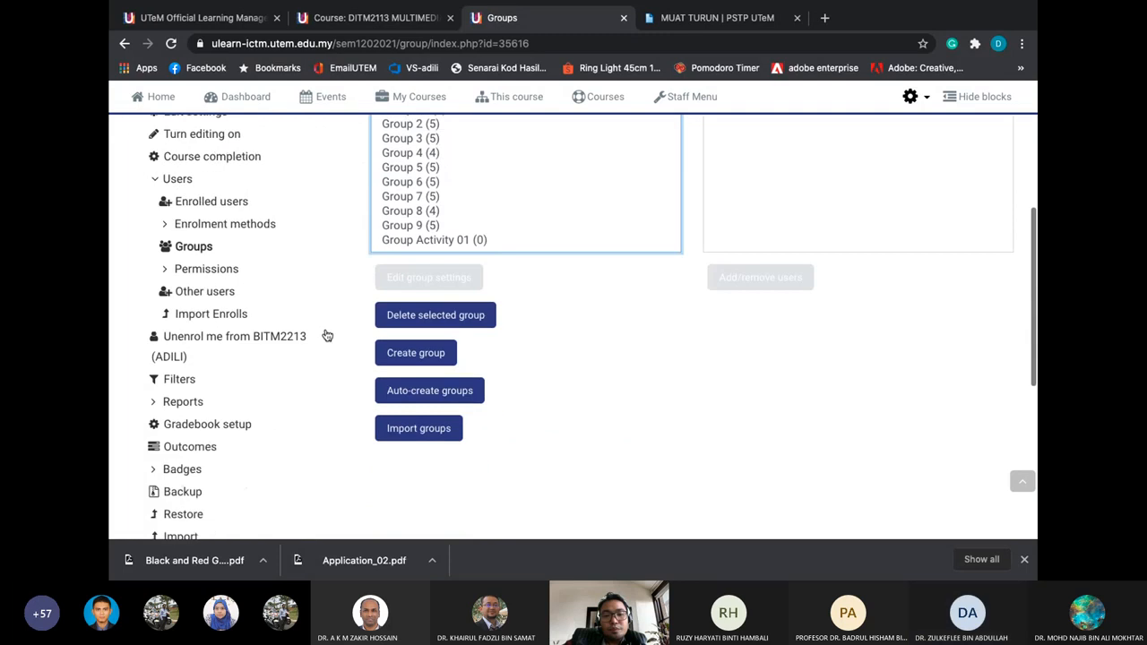
{"action": "scroll", "coordinate": [596, 353], "scroll_direction": "up", "scroll_amount": 1}
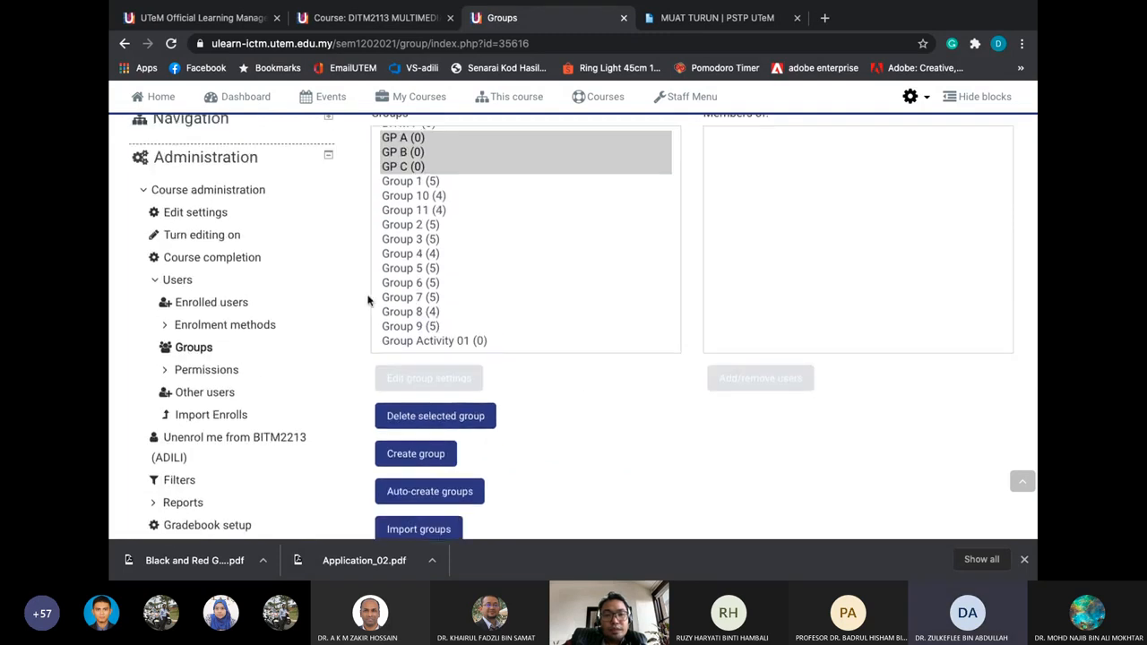
{"action": "scroll", "coordinate": [417, 421], "scroll_direction": "down", "scroll_amount": 1}
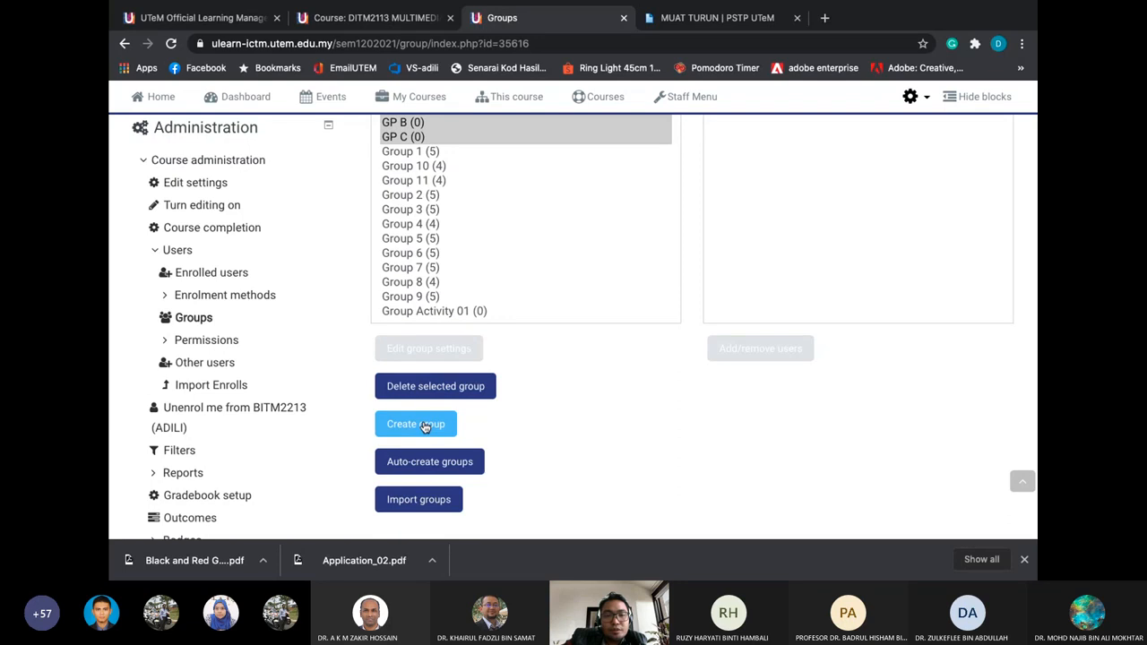
Create a new empty group named GP D and save it
{"action": "left_click", "coordinate": [424, 428]}
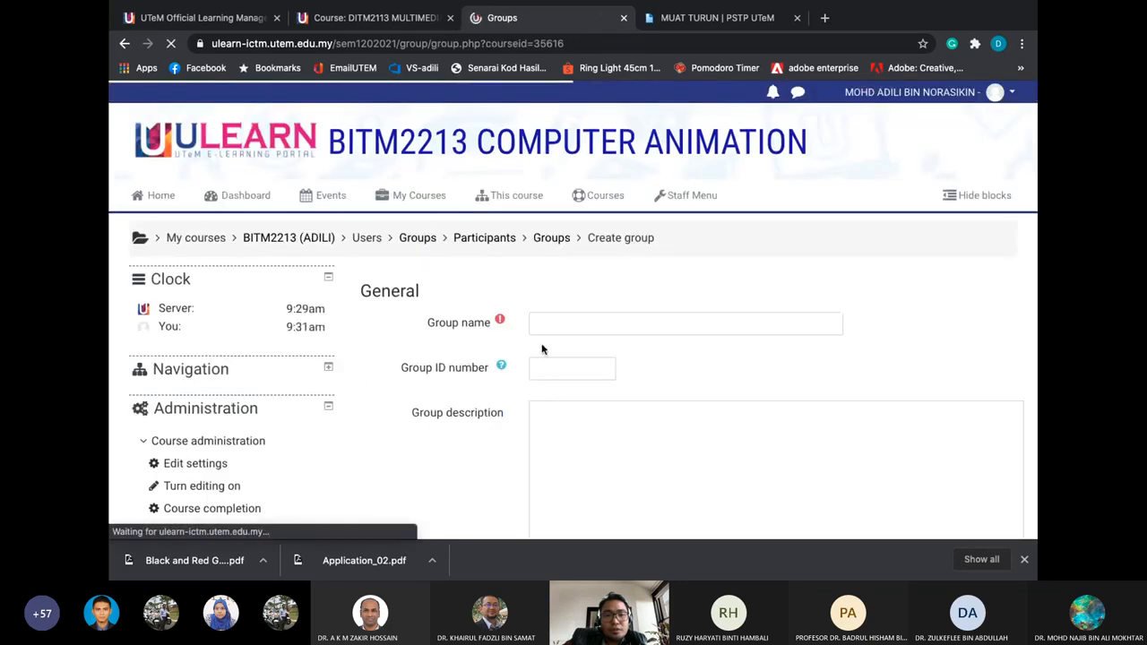
{"action": "left_click", "coordinate": [553, 331]}
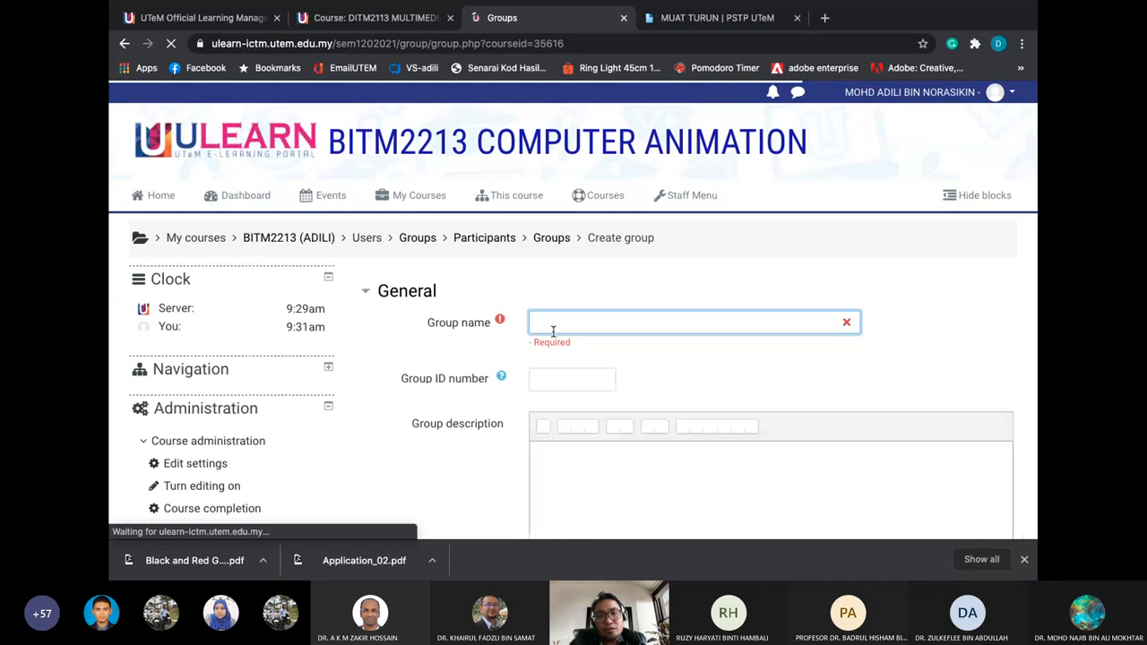
{"action": "left_click", "coordinate": [553, 331]}
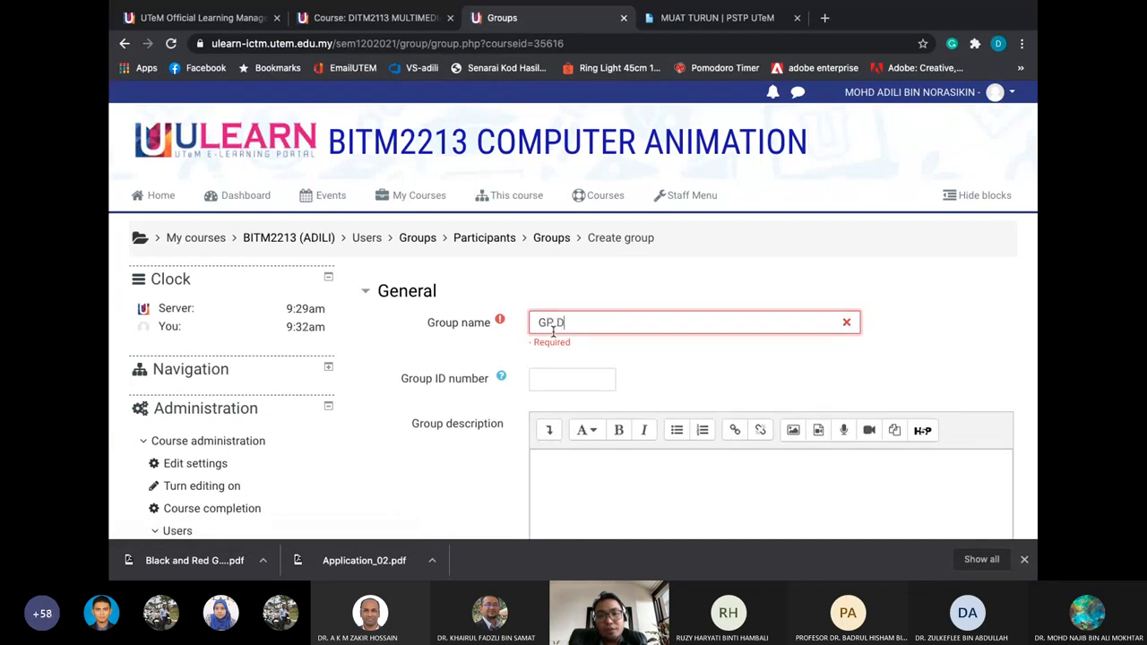
{"action": "scroll", "coordinate": [557, 336], "scroll_direction": "down", "scroll_amount": 1}
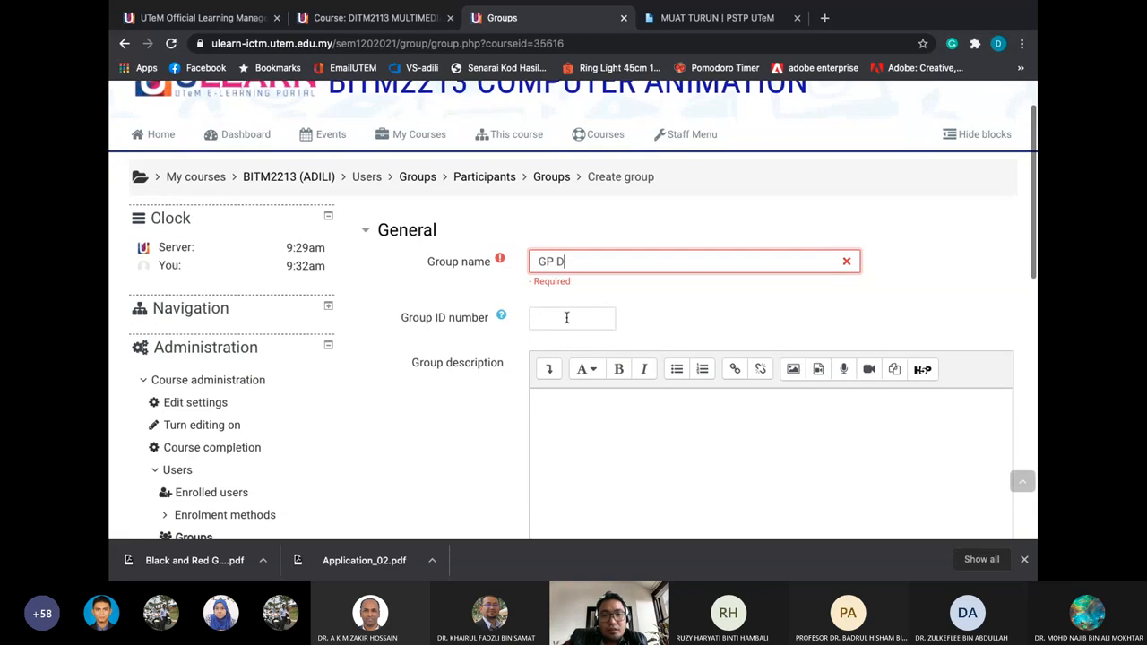
{"action": "left_click", "coordinate": [566, 317]}
{"action": "scroll", "coordinate": [566, 318], "scroll_direction": "down", "scroll_amount": 4}
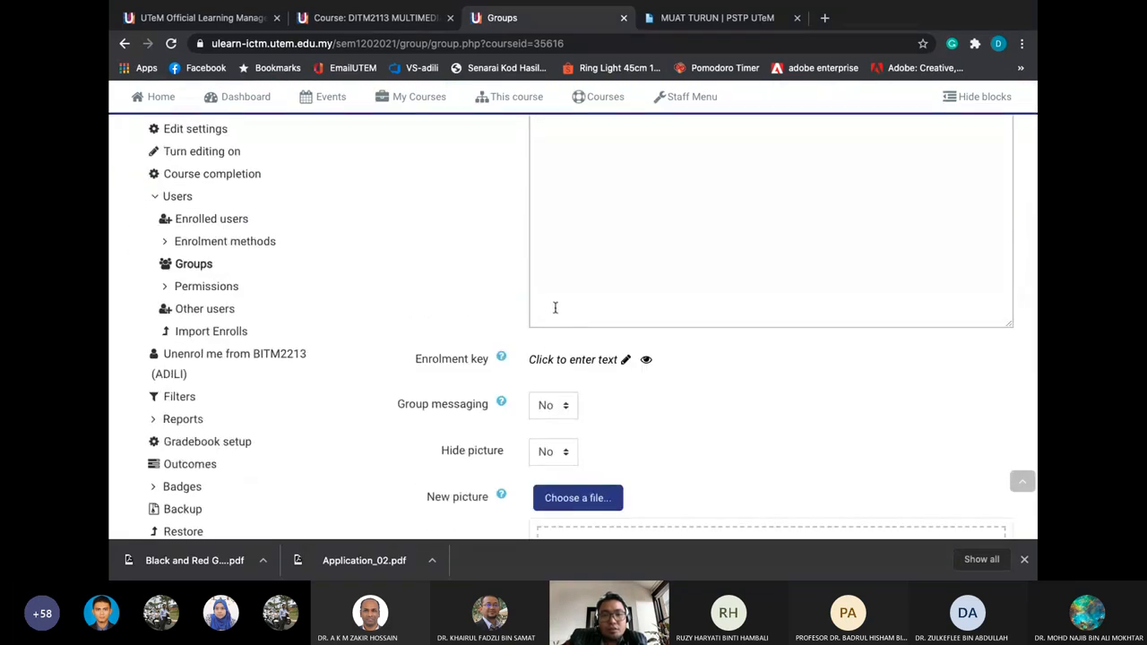
{"action": "scroll", "coordinate": [537, 307], "scroll_direction": "down", "scroll_amount": 1}
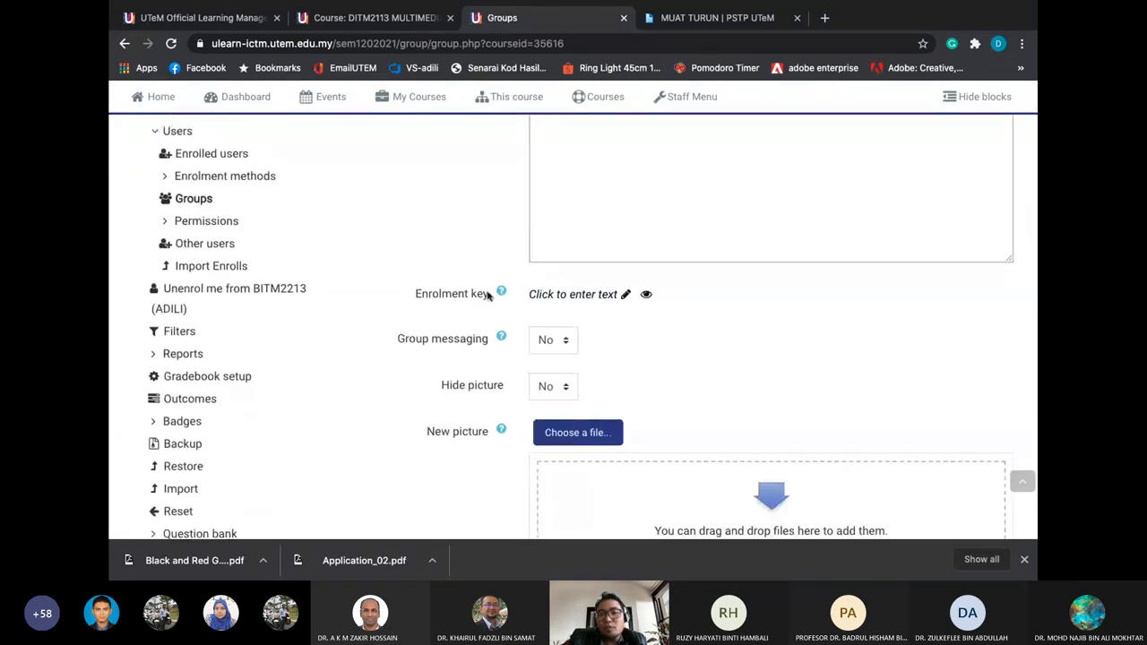
{"action": "scroll", "coordinate": [601, 329], "scroll_direction": "down", "scroll_amount": 3}
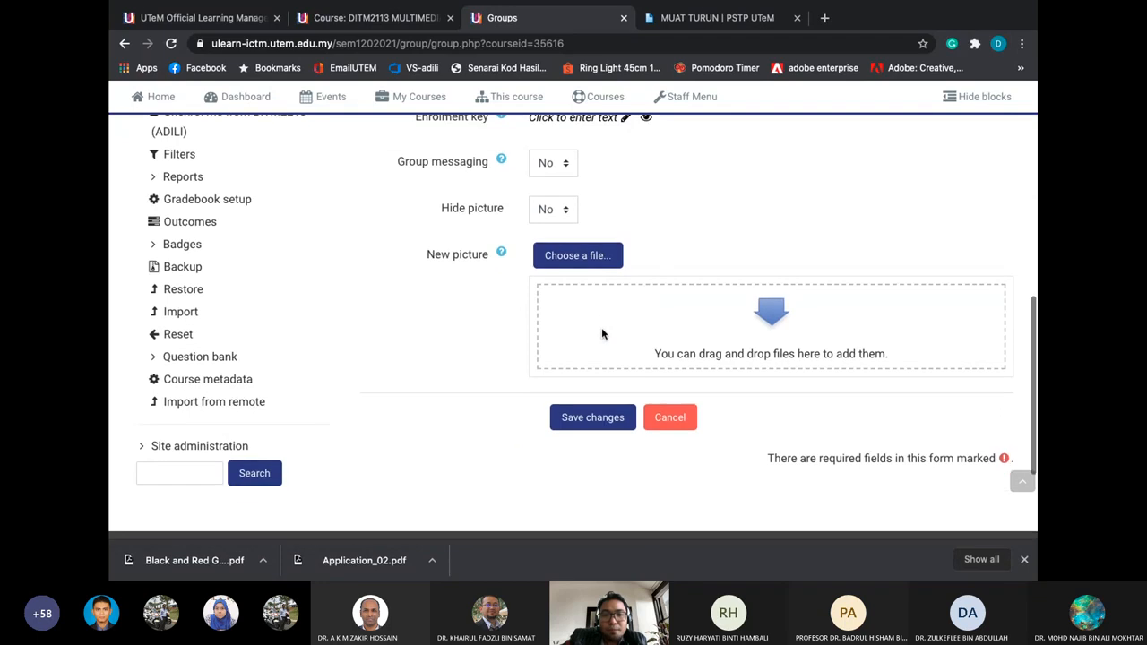
{"action": "left_click", "coordinate": [591, 413]}
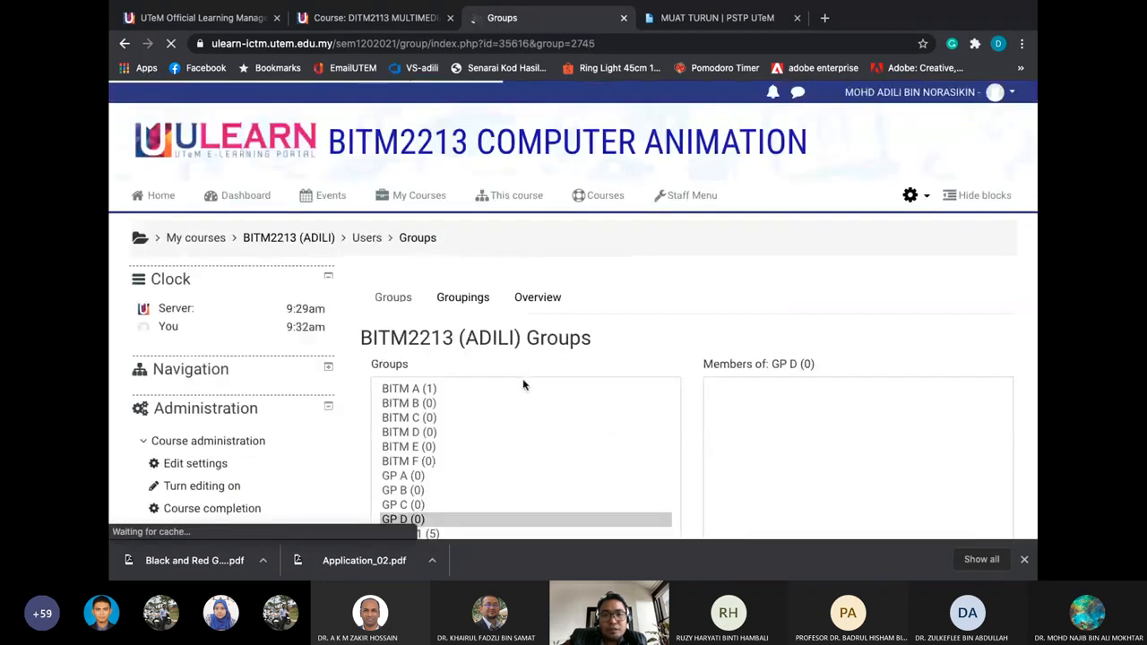
{"action": "scroll", "coordinate": [522, 380], "scroll_direction": "down", "scroll_amount": 2}
{"action": "scroll", "coordinate": [550, 326], "scroll_direction": "down", "scroll_amount": 2}
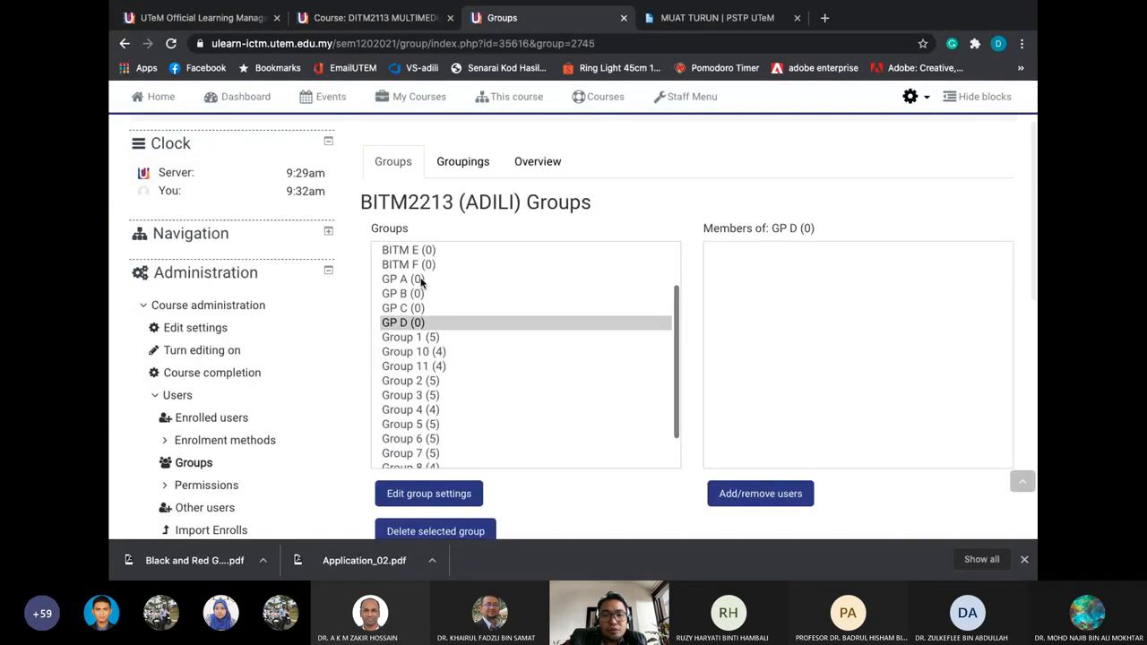
{"action": "left_click", "coordinate": [416, 278]}
{"action": "left_click", "coordinate": [418, 292]}
{"action": "left_click", "coordinate": [418, 308]}
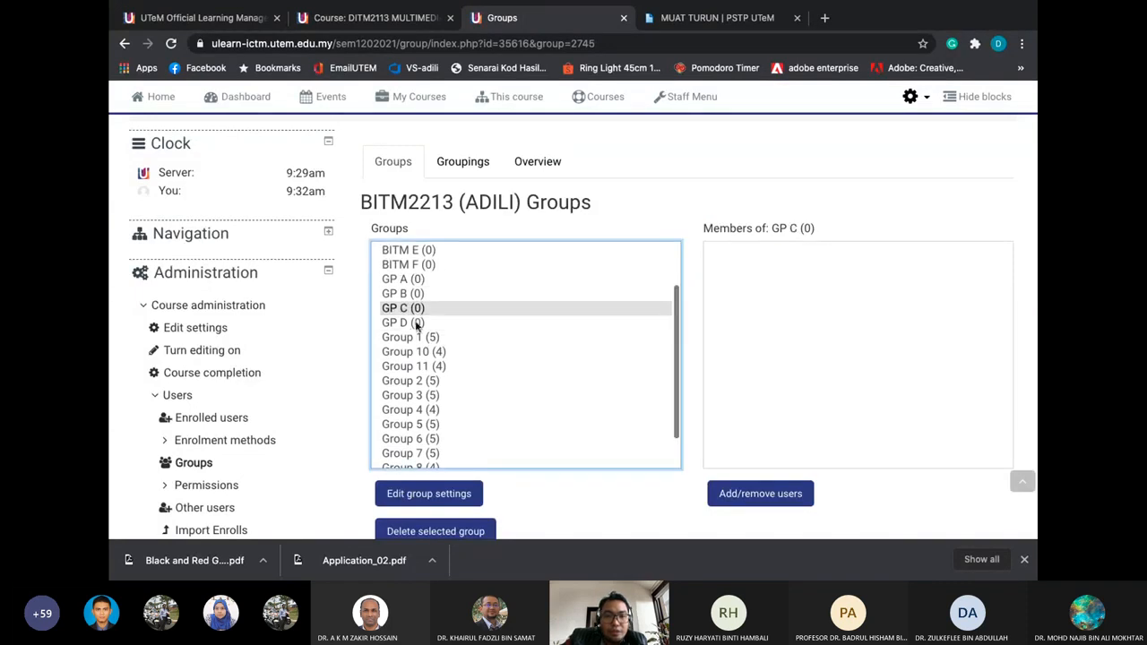
{"action": "left_click", "coordinate": [416, 323]}
{"action": "left_click", "coordinate": [419, 280]}
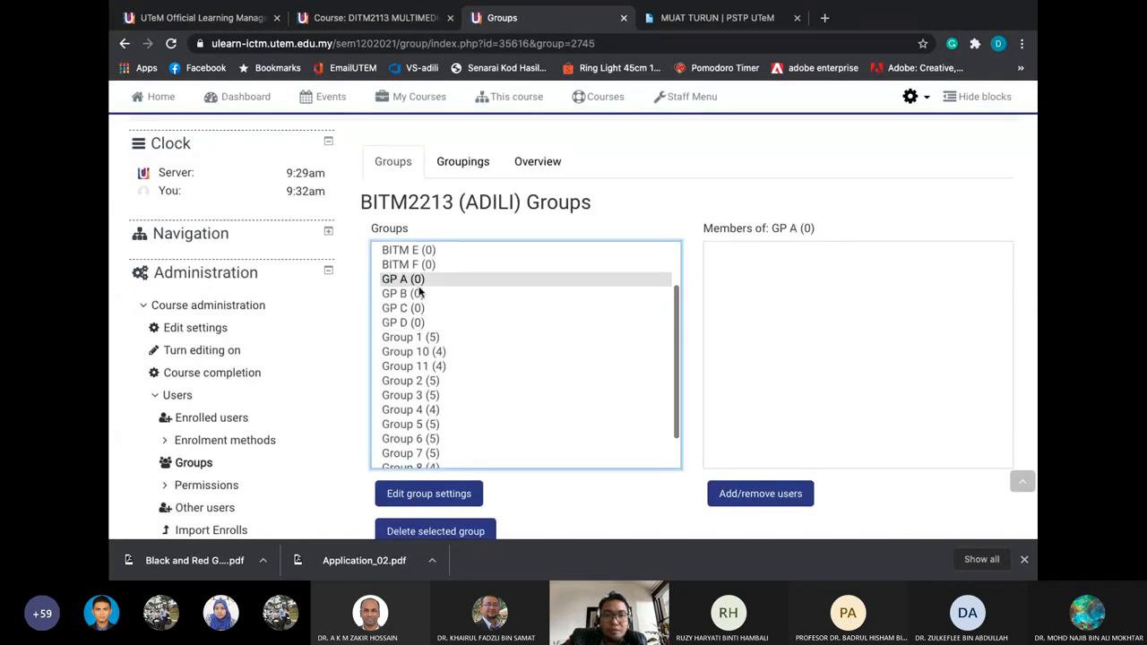
{"action": "left_click", "coordinate": [434, 337]}
{"action": "left_click", "coordinate": [438, 352]}
{"action": "left_click", "coordinate": [438, 366]}
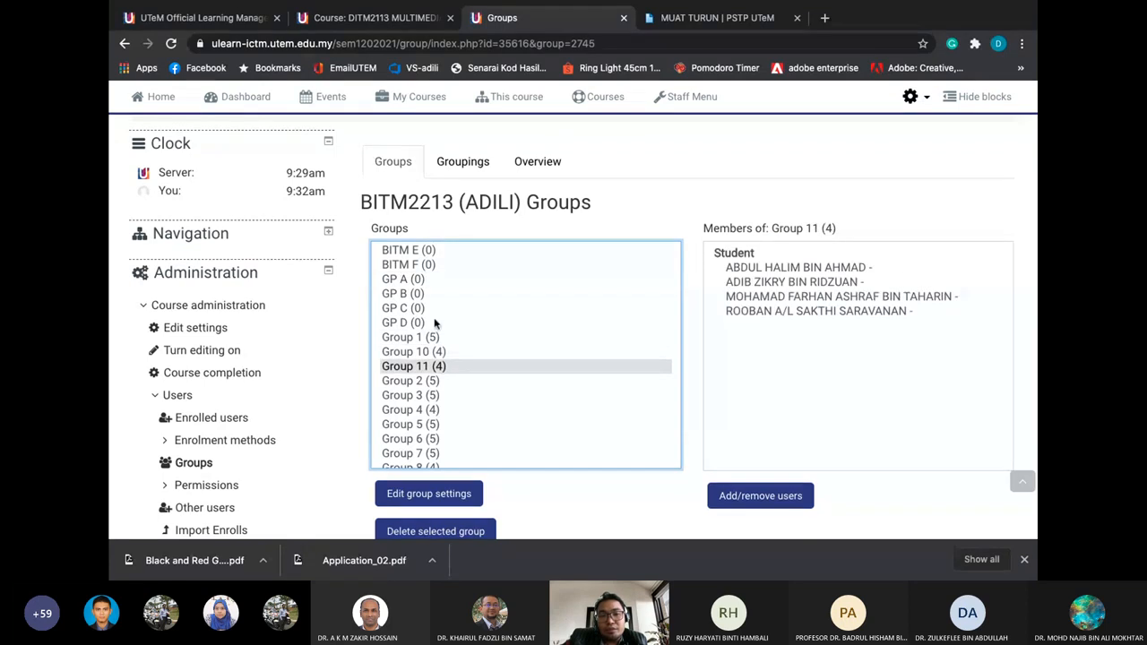
{"action": "left_click", "coordinate": [426, 293]}
{"action": "left_click", "coordinate": [426, 279]}
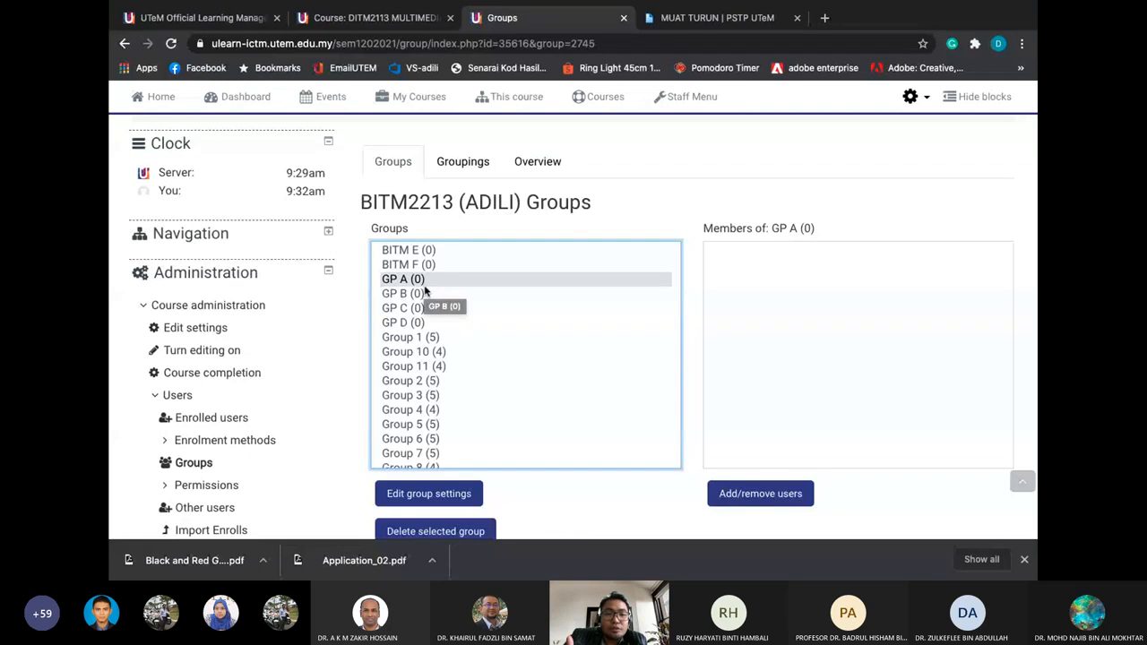
{"action": "left_click", "coordinate": [424, 294]}
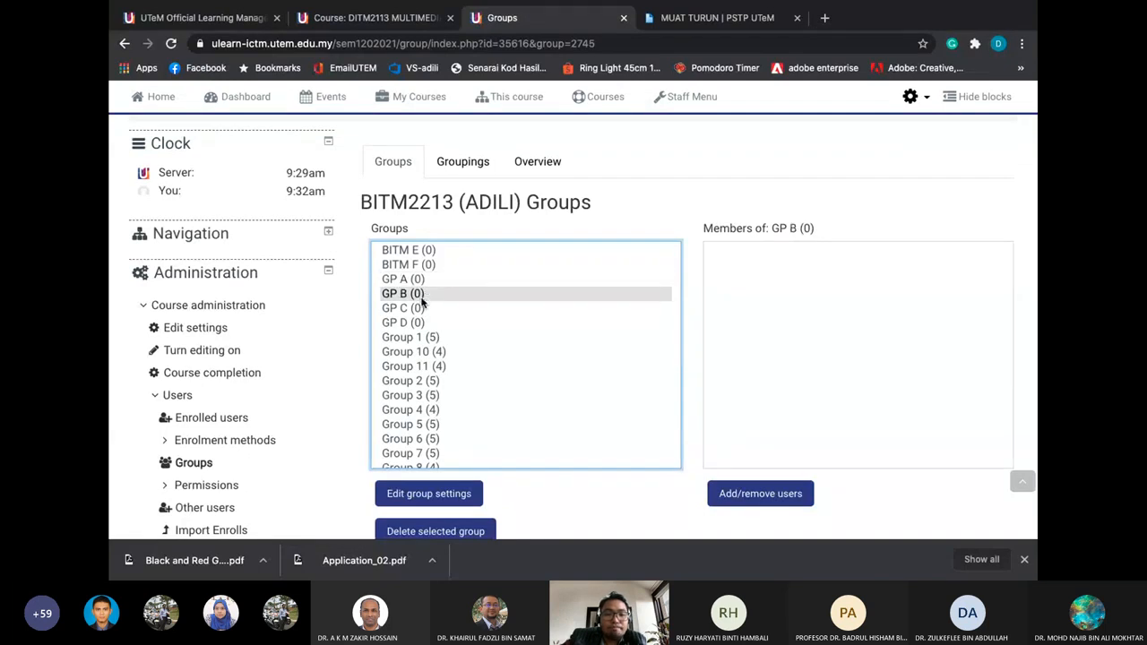
{"action": "left_click", "coordinate": [421, 308]}
{"action": "left_click", "coordinate": [417, 321]}
{"action": "left_click", "coordinate": [424, 280]}
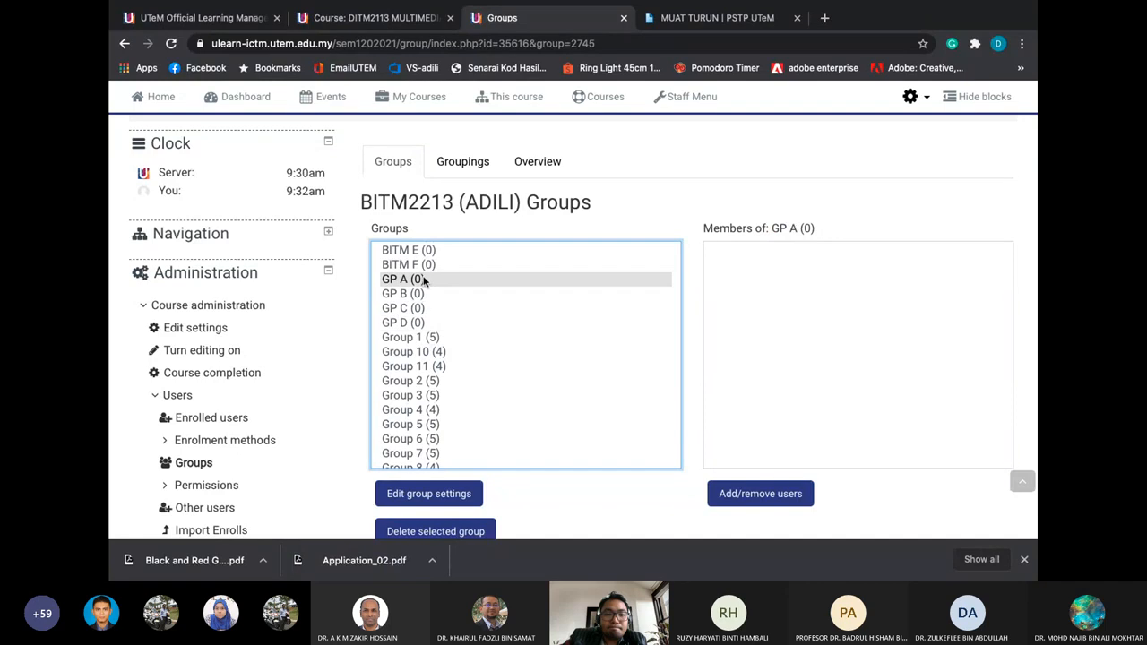
{"action": "left_click", "coordinate": [419, 294]}
{"action": "left_click", "coordinate": [419, 309]}
{"action": "left_click", "coordinate": [416, 323]}
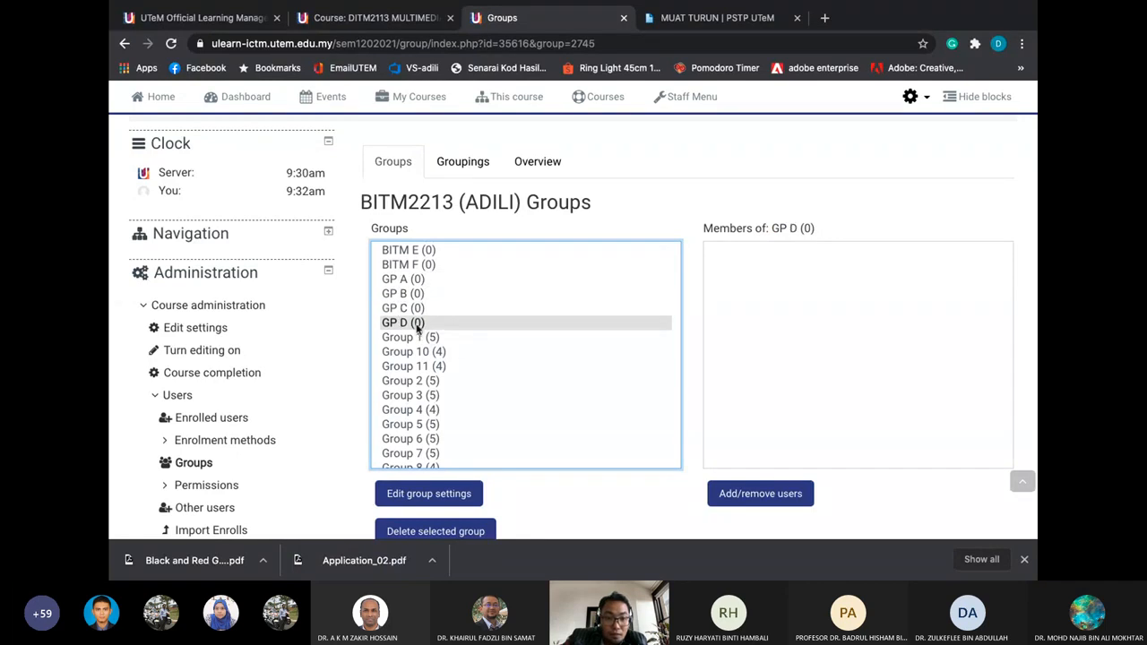
{"action": "scroll", "coordinate": [417, 327], "scroll_direction": "up", "scroll_amount": 2}
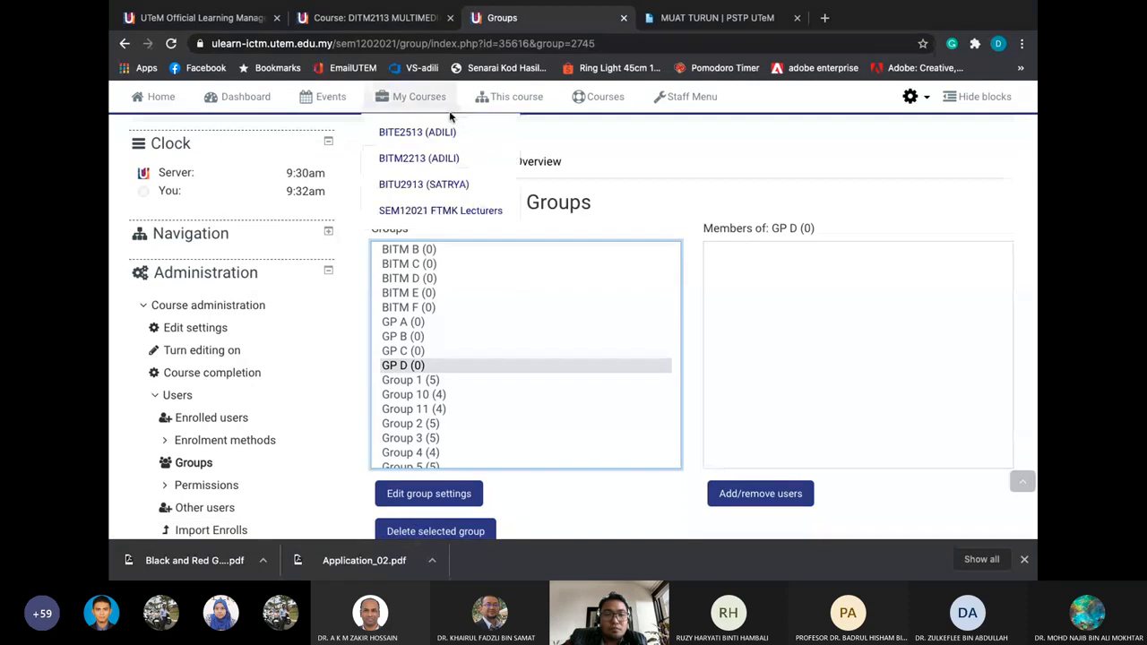
Go to the BITM2213 (ADILI) course home page from My Courses
{"action": "scroll", "coordinate": [620, 197], "scroll_direction": "up", "scroll_amount": 2}
{"action": "scroll", "coordinate": [622, 204], "scroll_direction": "down", "scroll_amount": 1}
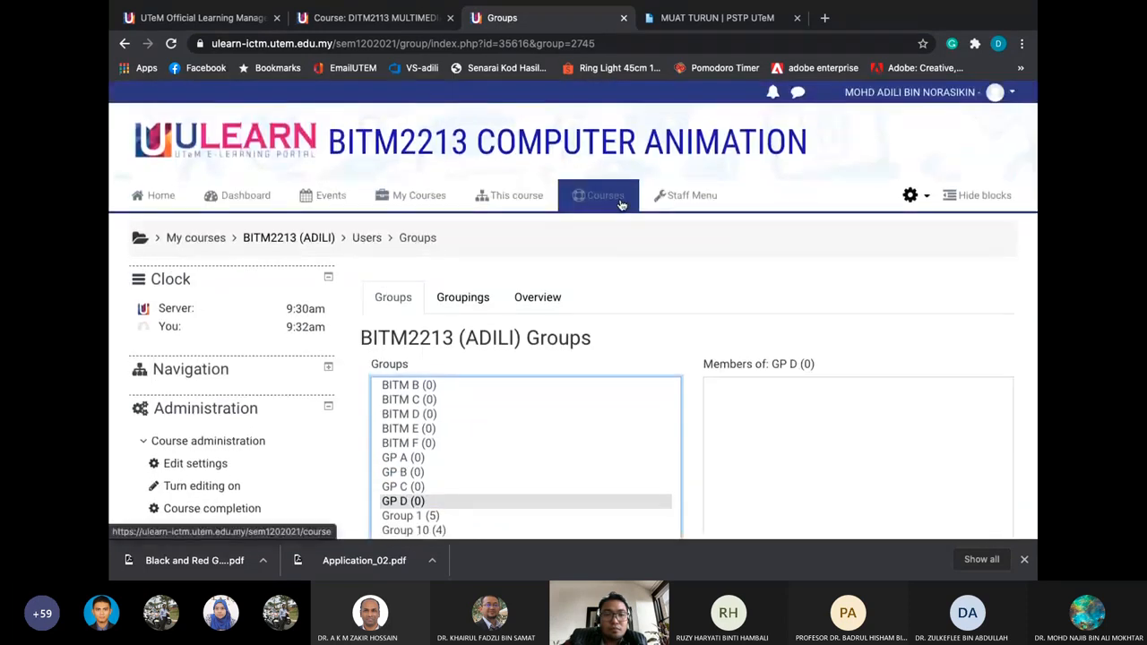
{"action": "scroll", "coordinate": [455, 232], "scroll_direction": "down", "scroll_amount": 3}
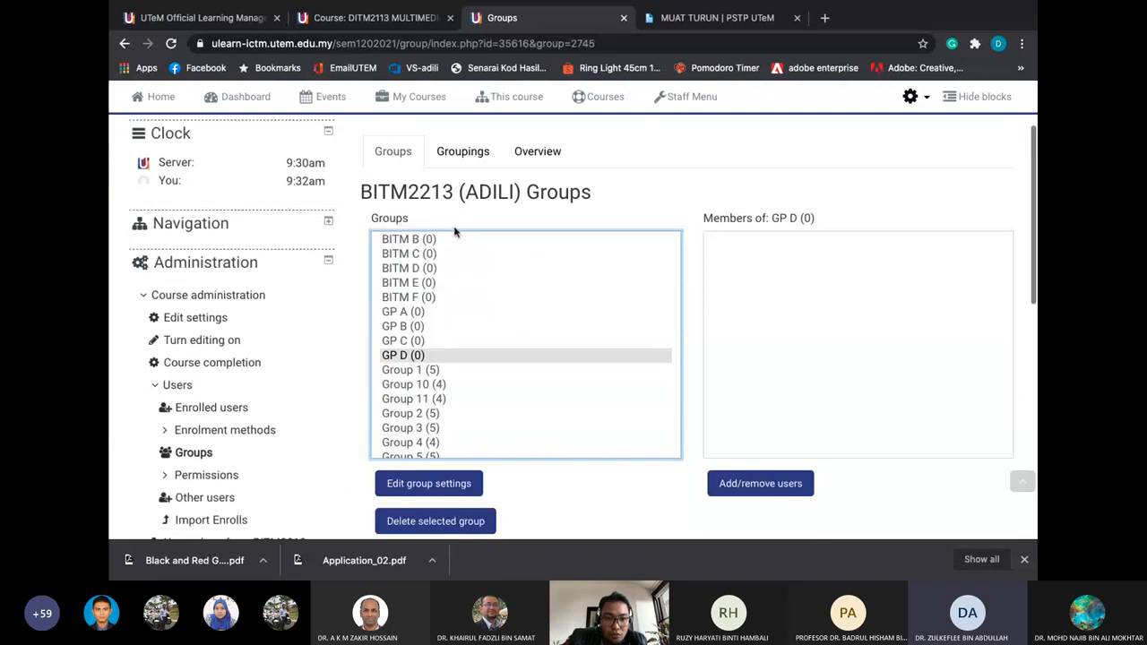
{"action": "scroll", "coordinate": [454, 230], "scroll_direction": "up", "scroll_amount": 1}
{"action": "scroll", "coordinate": [451, 230], "scroll_direction": "up", "scroll_amount": 2}
{"action": "scroll", "coordinate": [451, 230], "scroll_direction": "up", "scroll_amount": 2}
{"action": "mouse_move", "coordinate": [418, 197]}
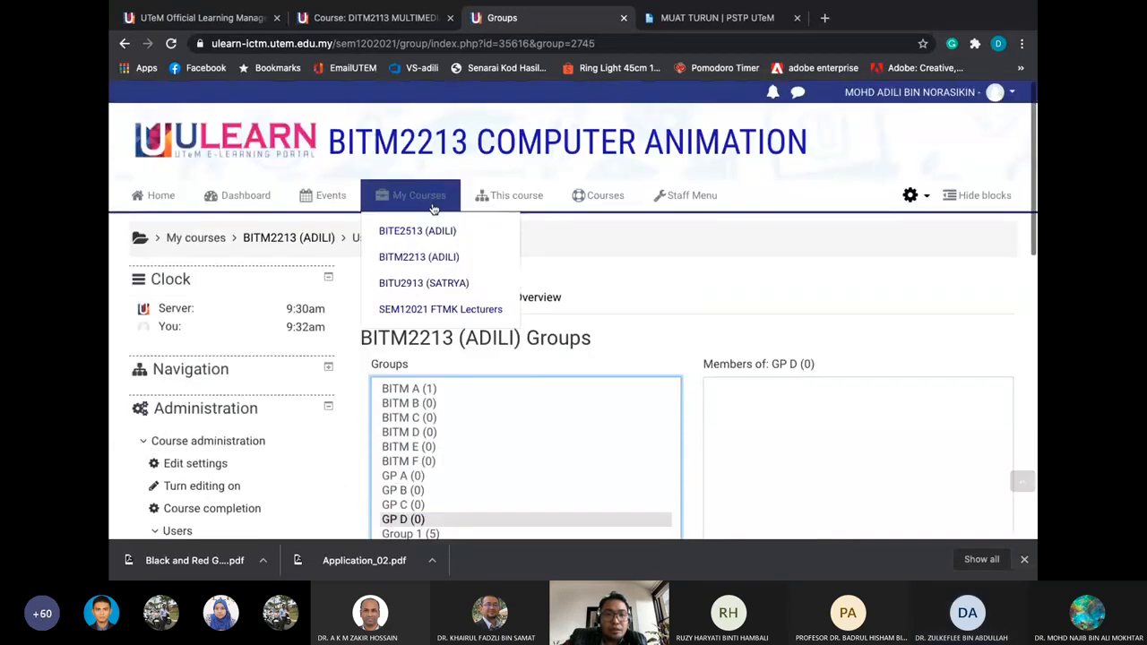
{"action": "left_click", "coordinate": [434, 259]}
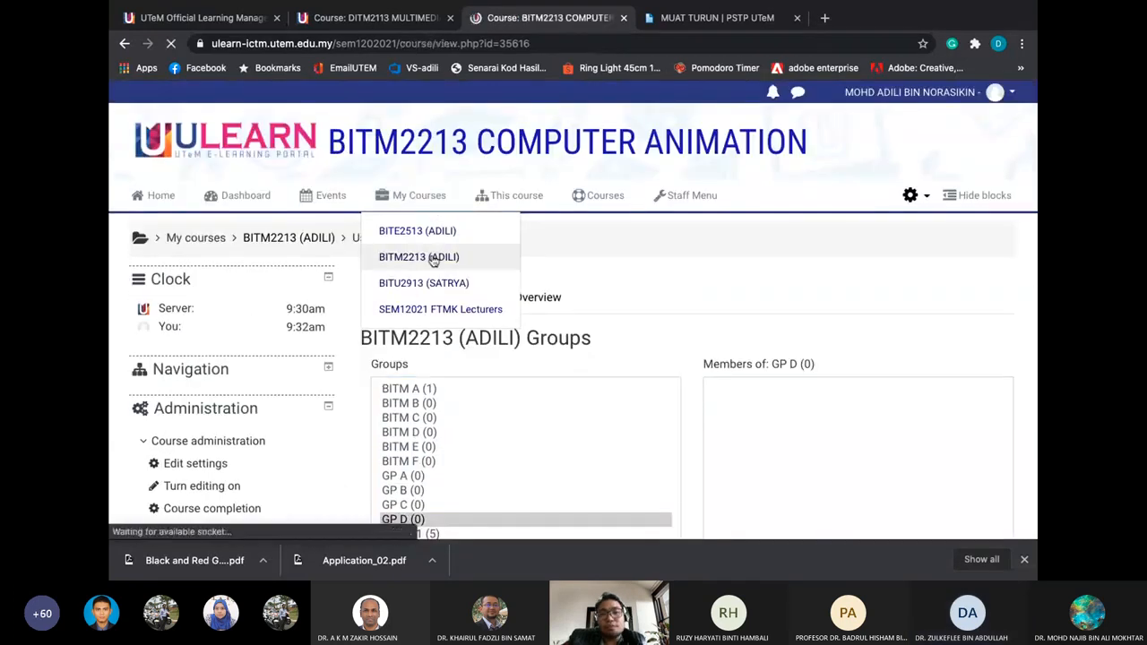
Expand the GROUP tile to review its existing group choices, then collapse it
{"action": "scroll", "coordinate": [523, 337], "scroll_direction": "down", "scroll_amount": 5}
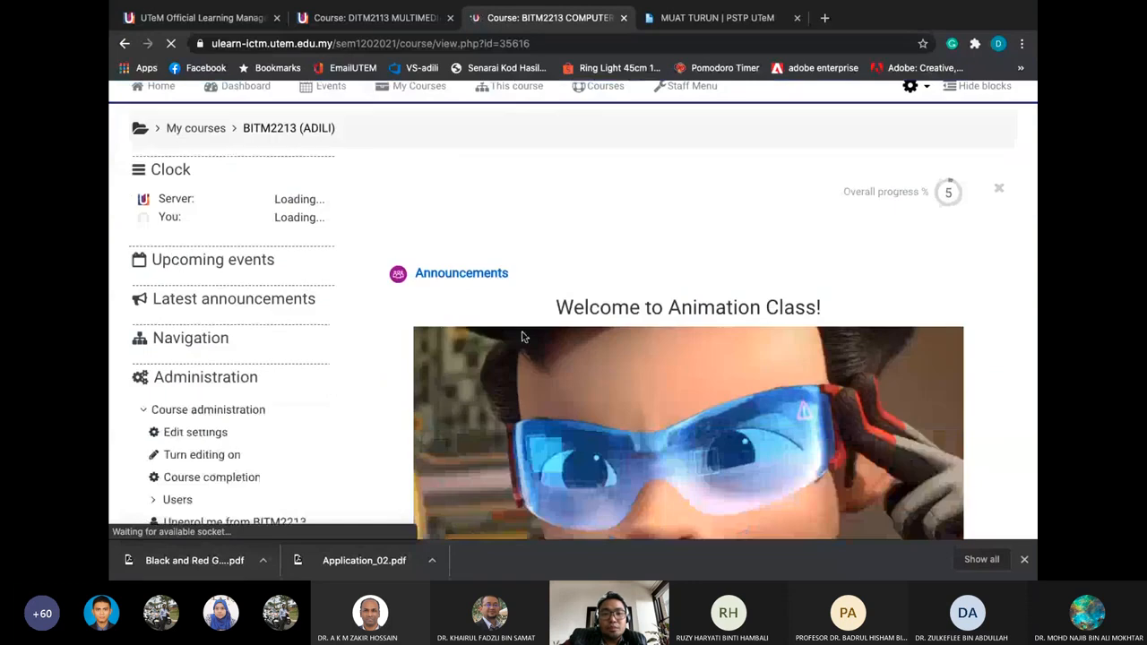
{"action": "scroll", "coordinate": [523, 336], "scroll_direction": "down", "scroll_amount": 15}
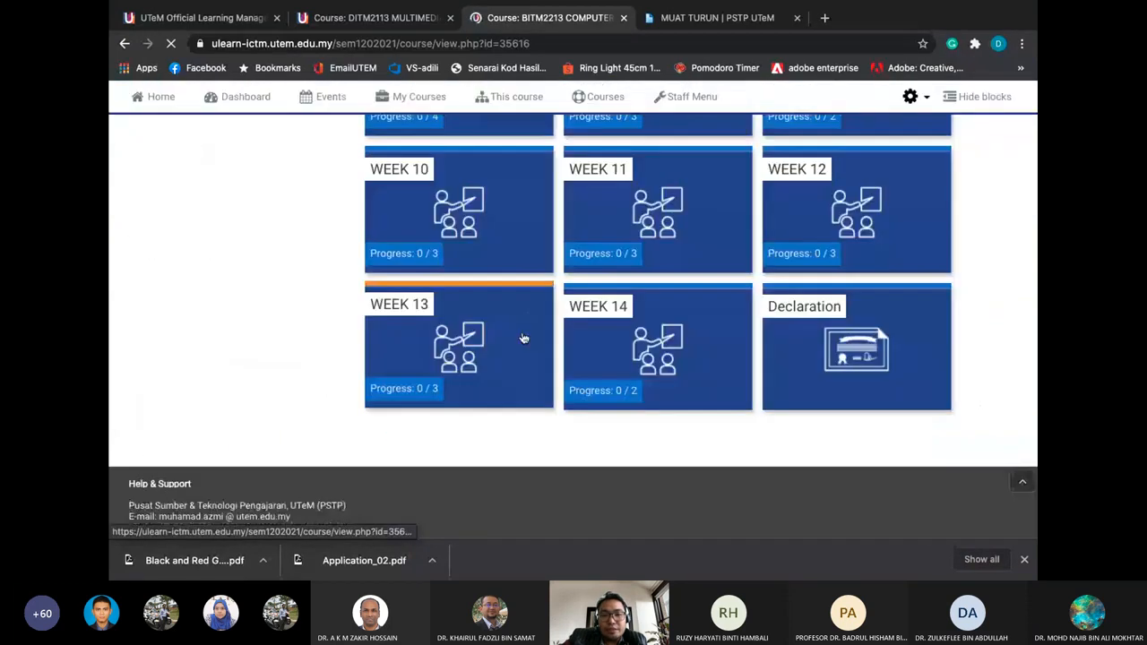
{"action": "scroll", "coordinate": [523, 337], "scroll_direction": "up", "scroll_amount": 8}
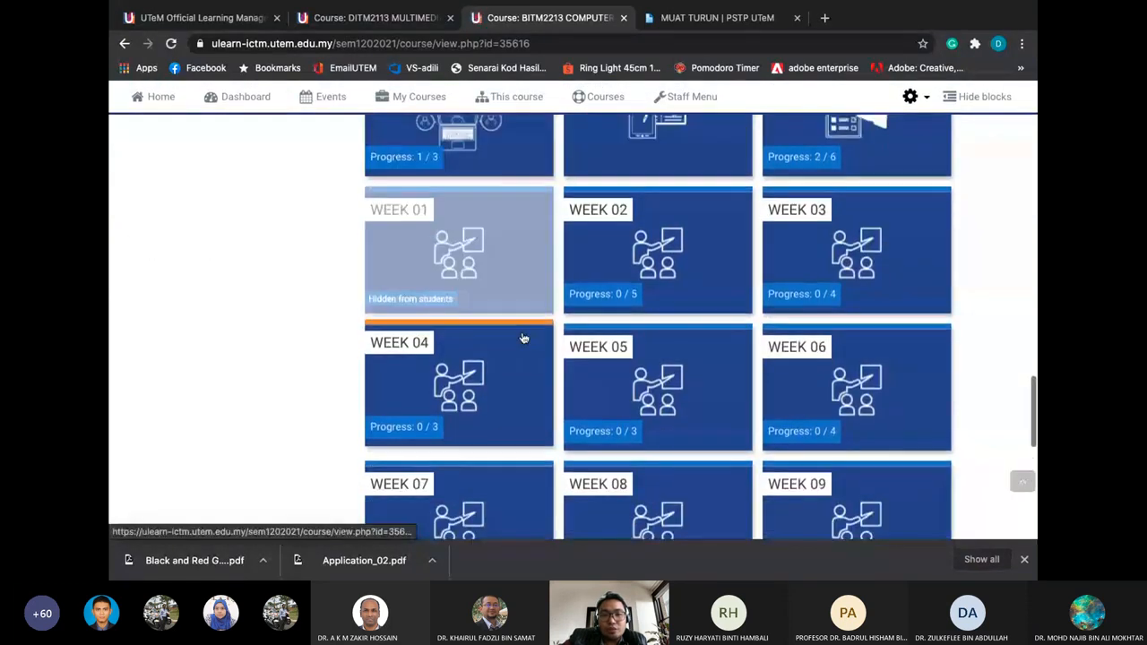
{"action": "scroll", "coordinate": [491, 256], "scroll_direction": "up", "scroll_amount": 2}
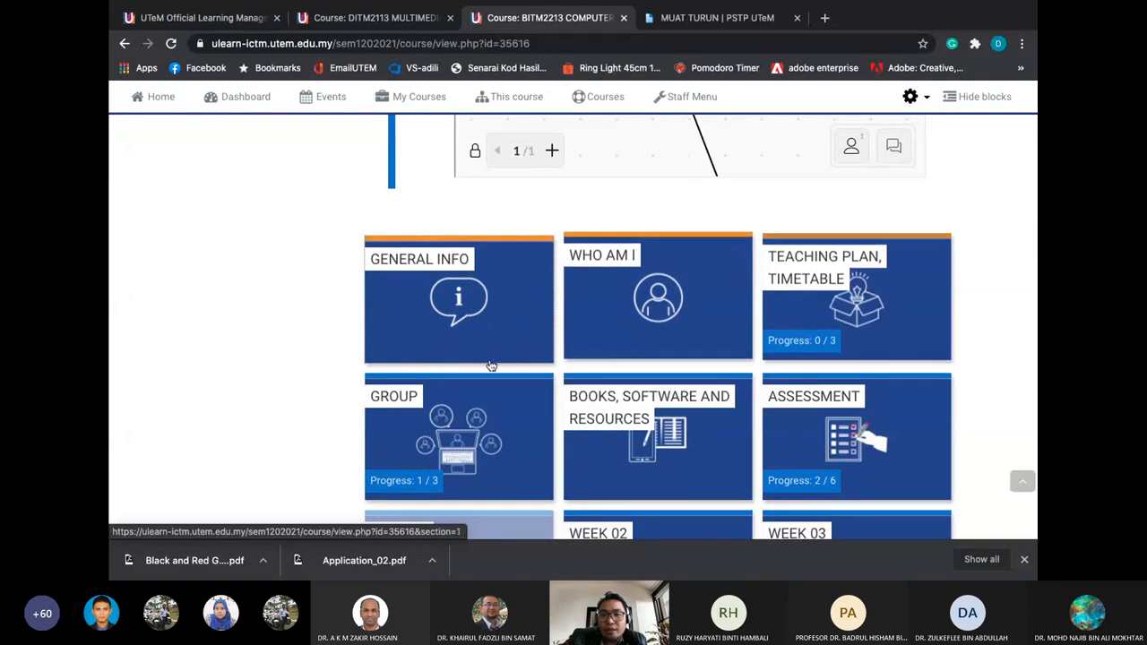
{"action": "scroll", "coordinate": [457, 365], "scroll_direction": "down", "scroll_amount": 1}
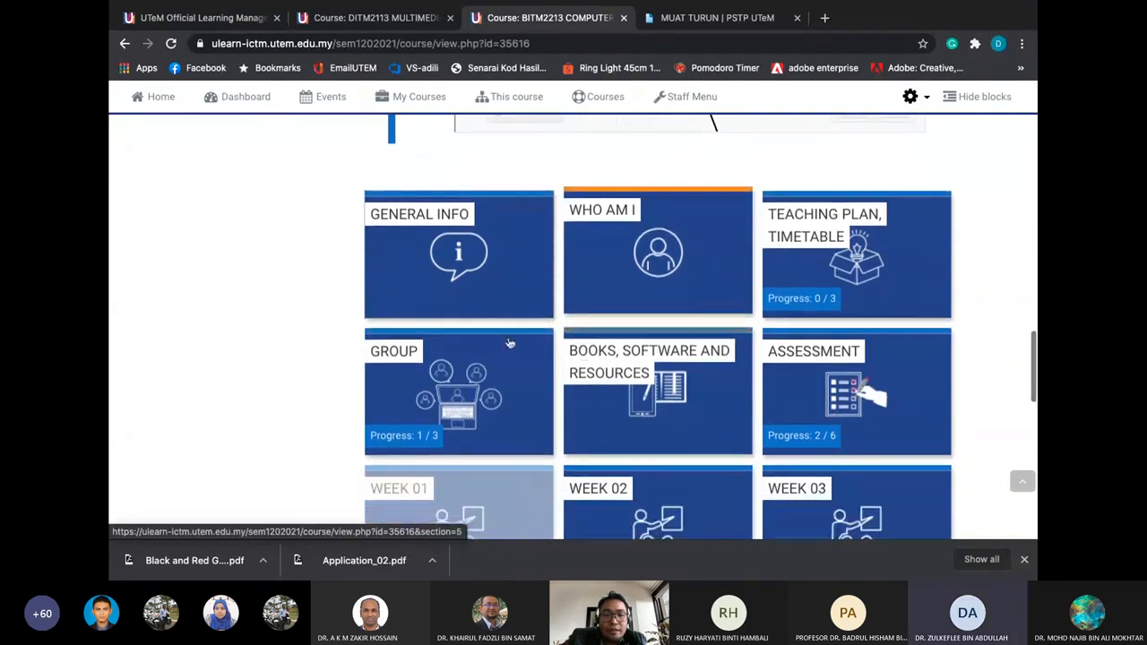
{"action": "left_click", "coordinate": [458, 365]}
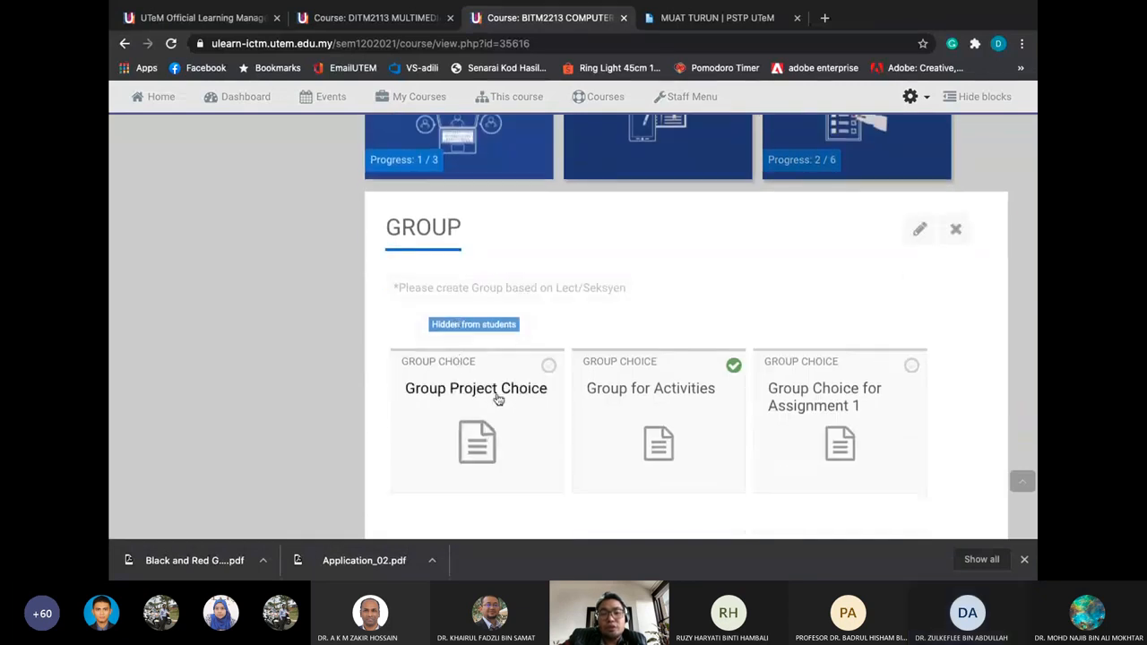
{"action": "scroll", "coordinate": [495, 394], "scroll_direction": "down", "scroll_amount": 1}
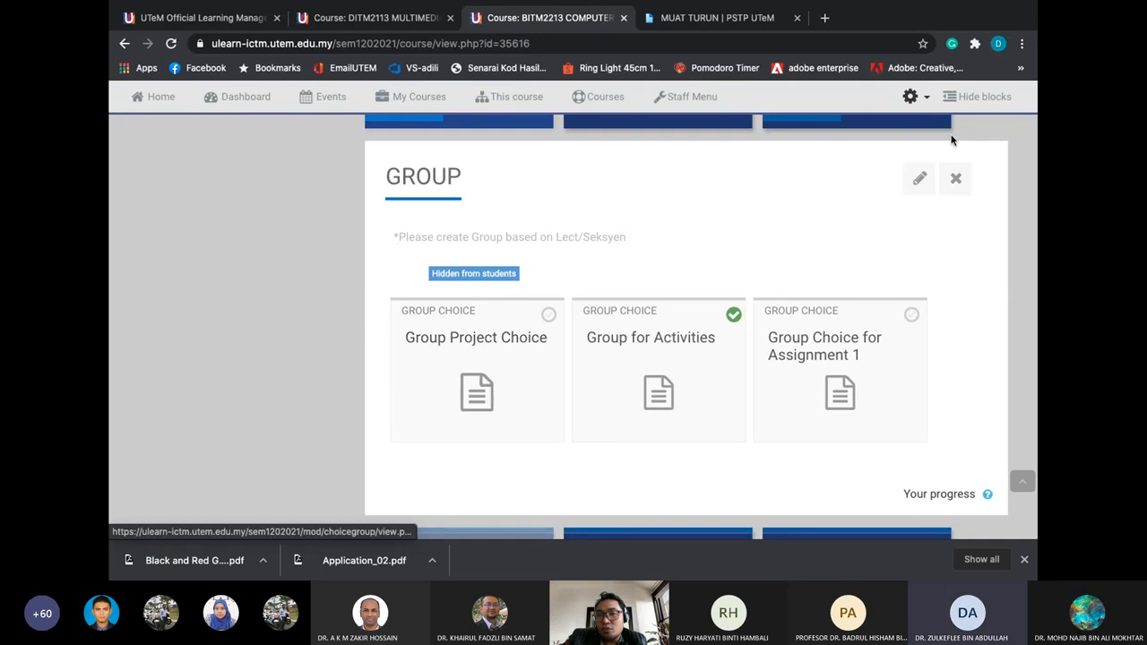
{"action": "key", "text": "Escape"}
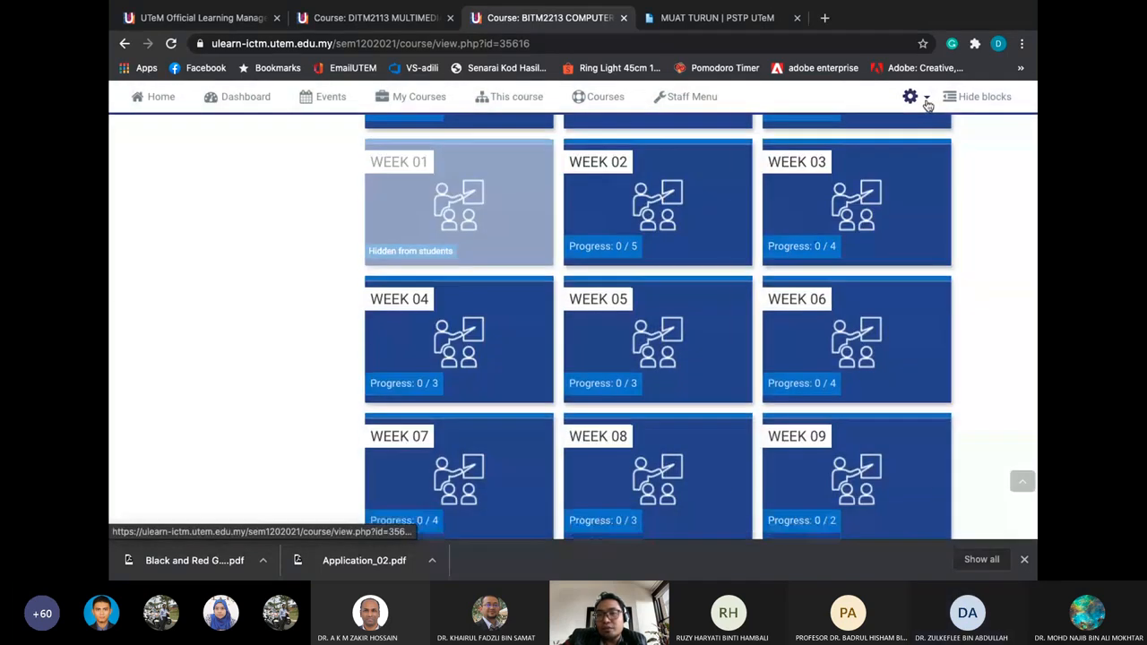
Turn editing on for the BITM2213 course page and scroll down to the GROUP section
{"action": "left_click", "coordinate": [927, 105]}
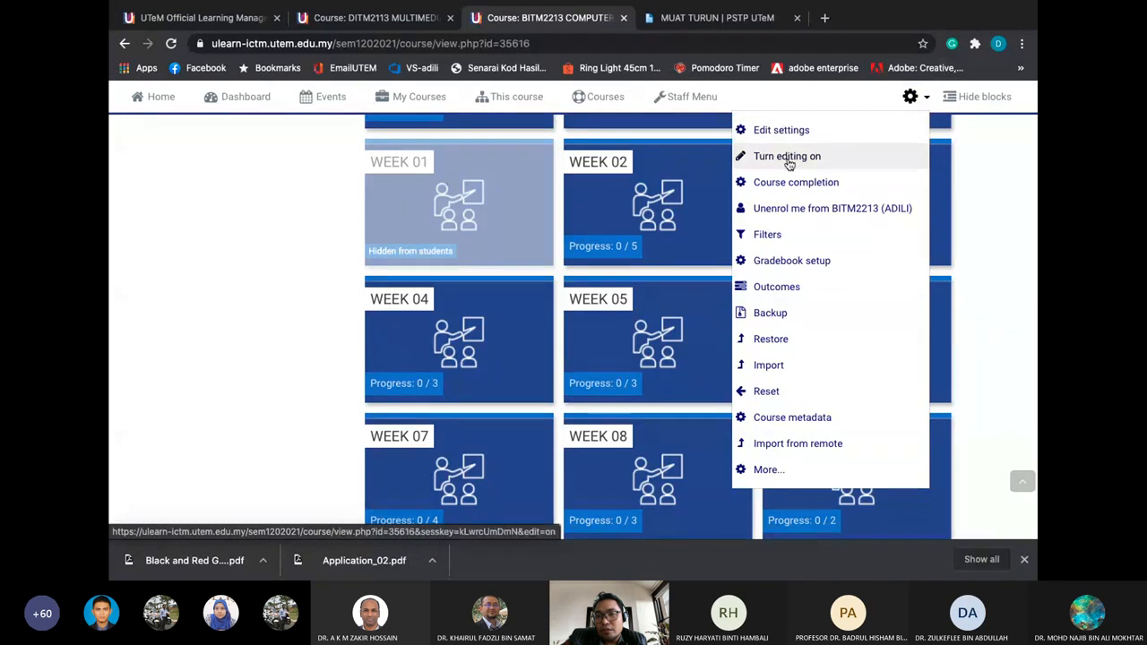
{"action": "left_click", "coordinate": [788, 161]}
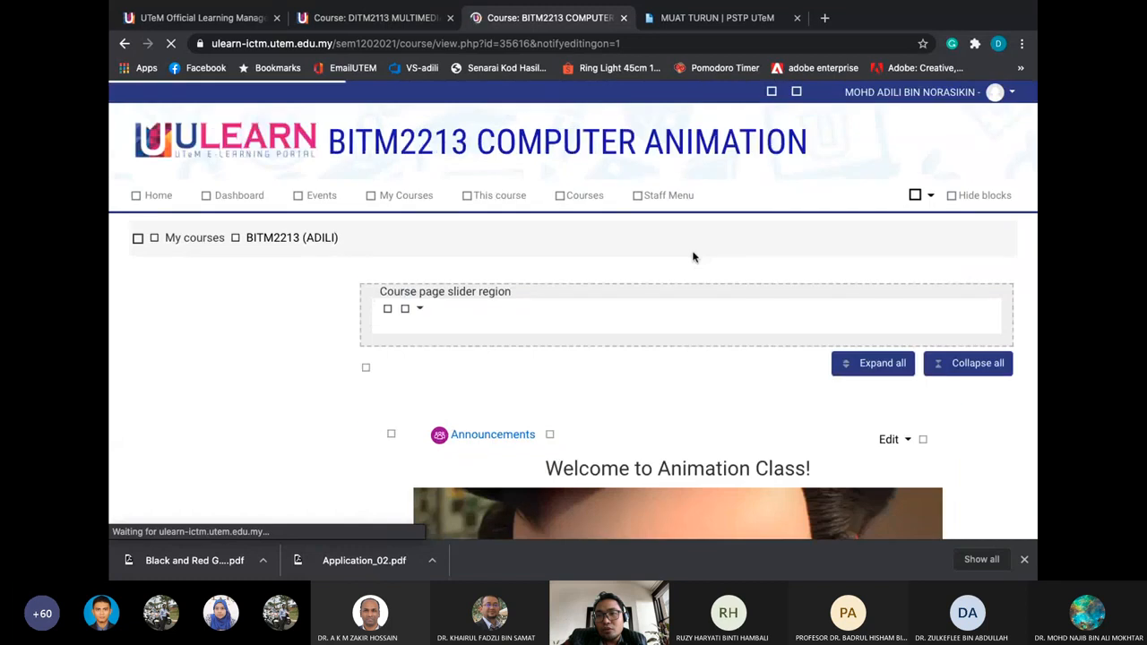
{"action": "scroll", "coordinate": [693, 252], "scroll_direction": "down", "scroll_amount": 3}
{"action": "scroll", "coordinate": [693, 257], "scroll_direction": "down", "scroll_amount": 10}
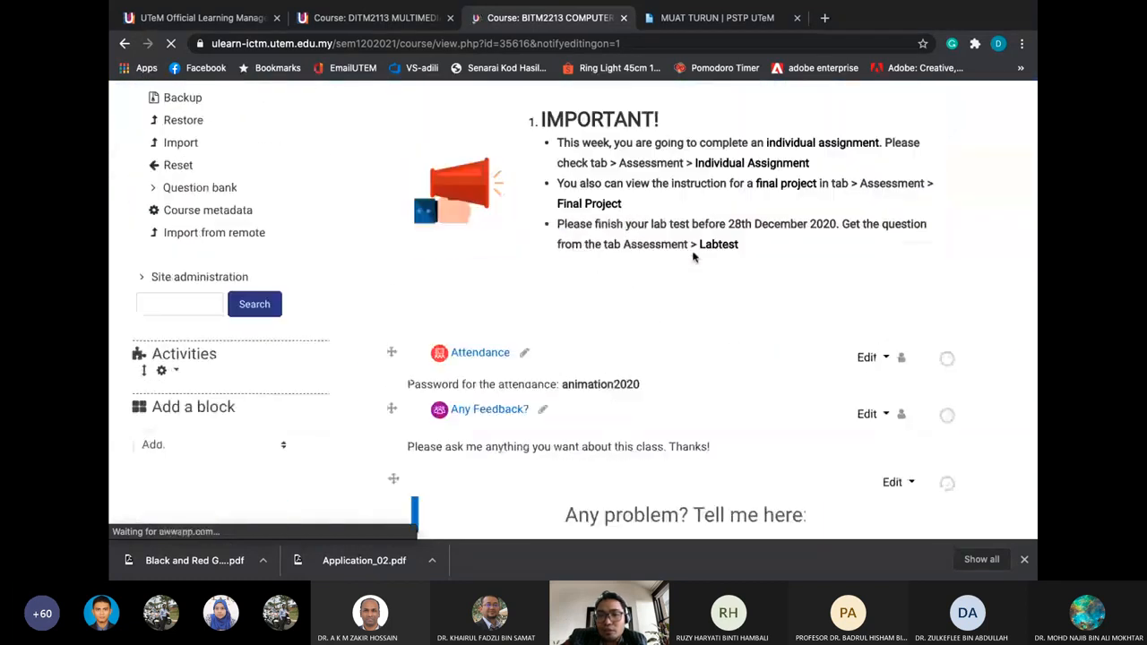
{"action": "scroll", "coordinate": [692, 257], "scroll_direction": "down", "scroll_amount": 10}
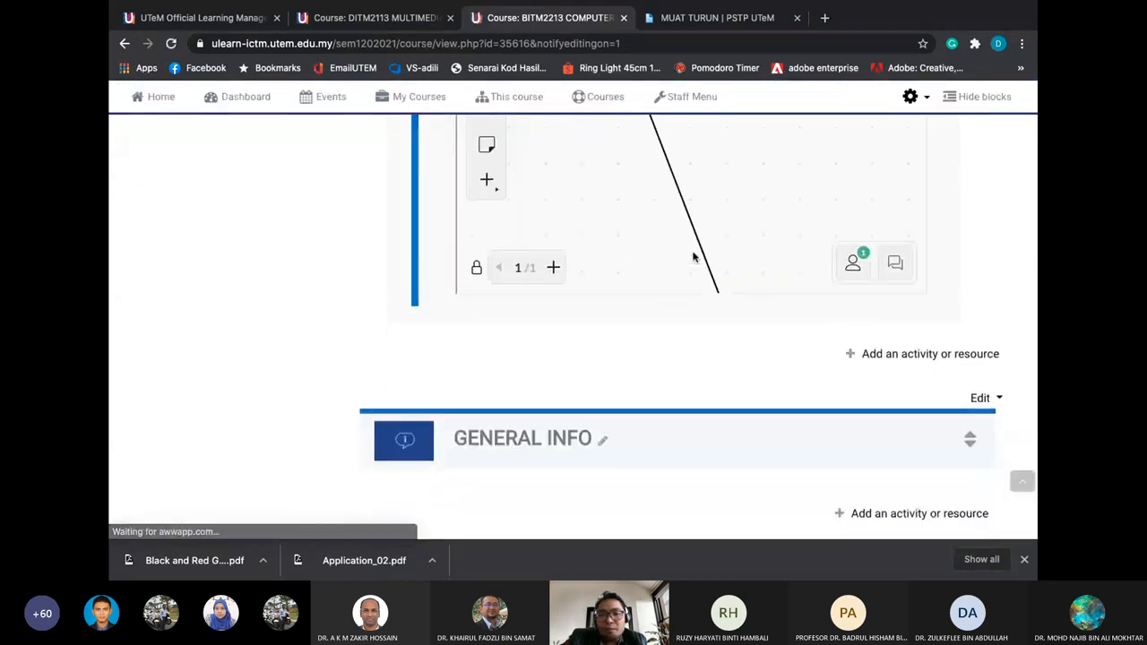
{"action": "scroll", "coordinate": [692, 257], "scroll_direction": "down", "scroll_amount": 2}
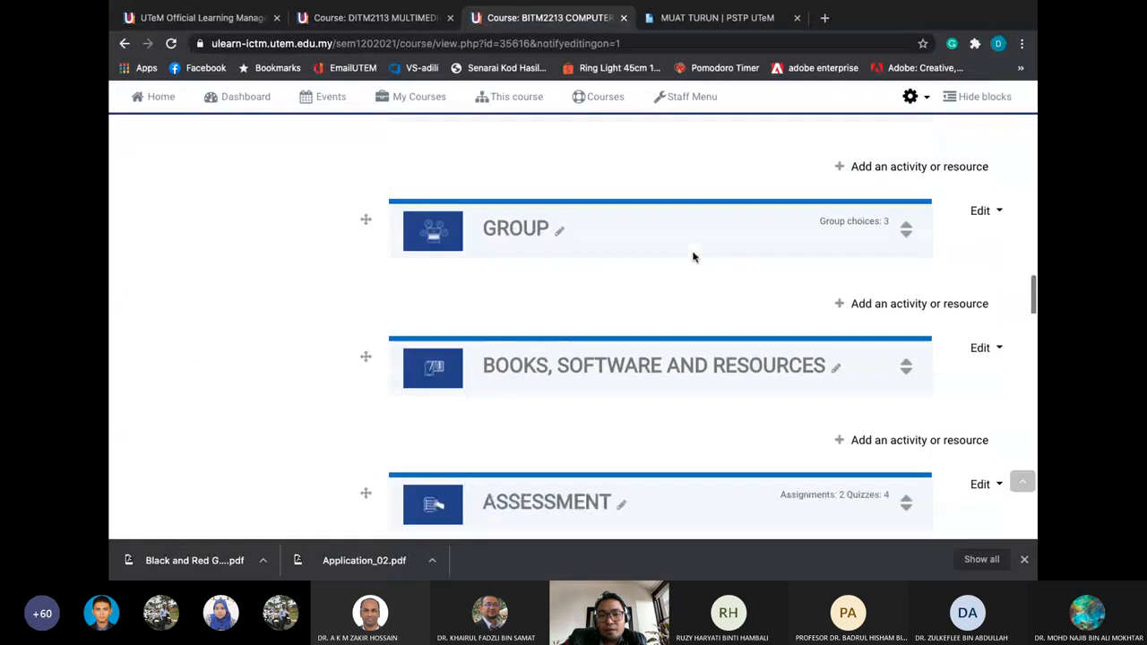
Open Add an activity or resource under GROUP and select Group choice
{"action": "left_click", "coordinate": [874, 294]}
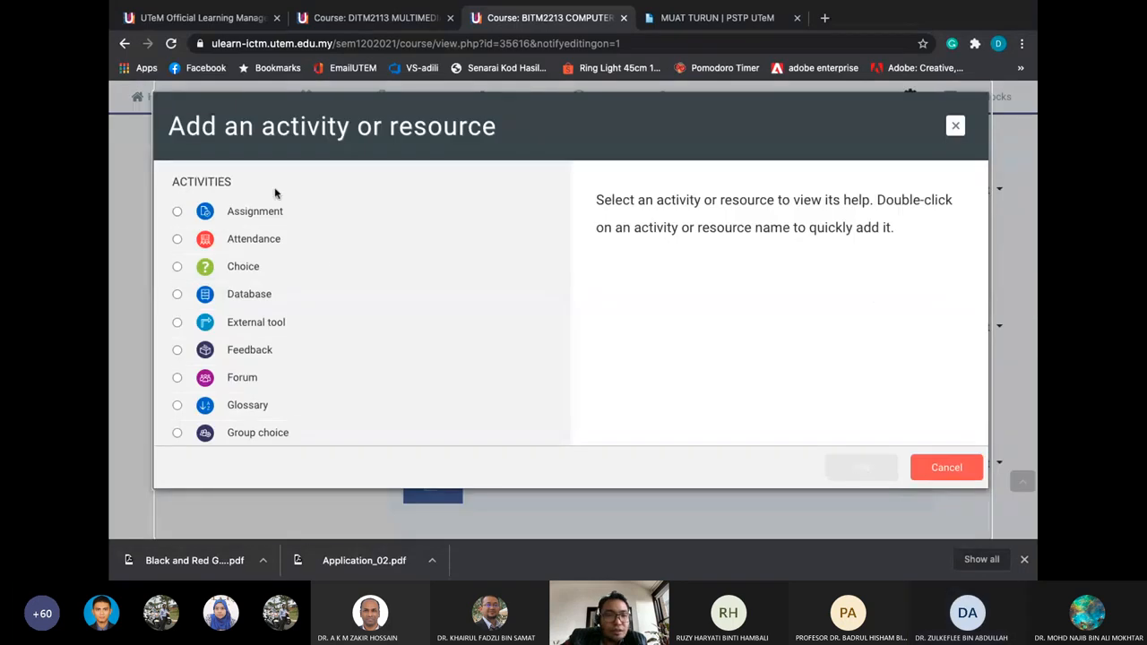
{"action": "scroll", "coordinate": [206, 179], "scroll_direction": "down", "scroll_amount": 1}
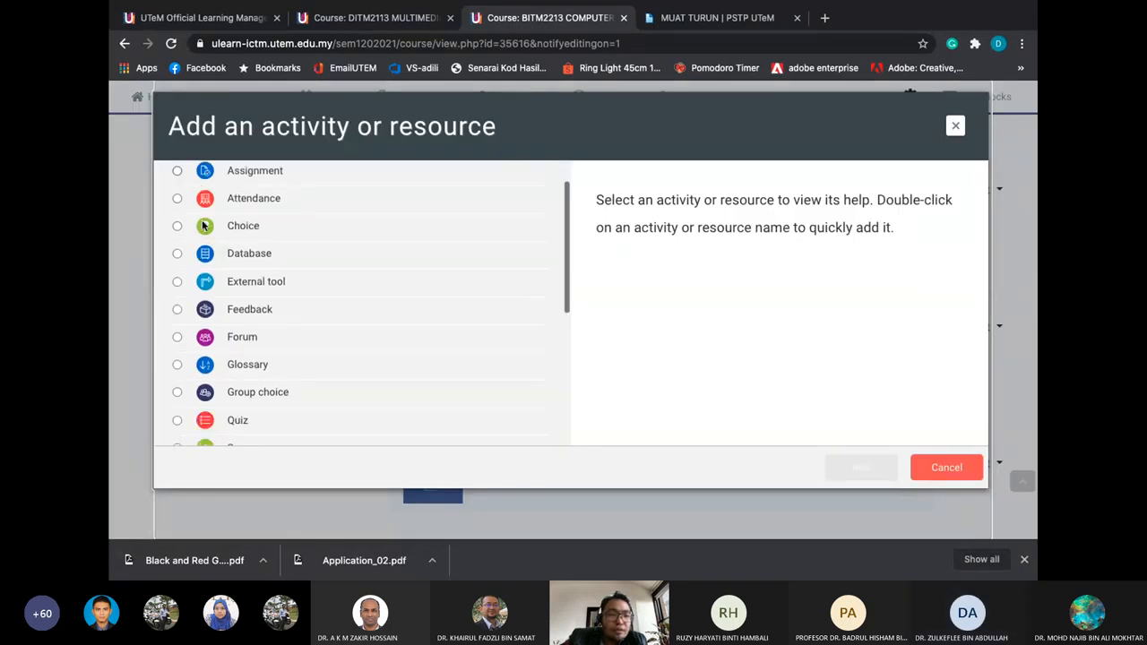
{"action": "scroll", "coordinate": [226, 197], "scroll_direction": "up", "scroll_amount": 1}
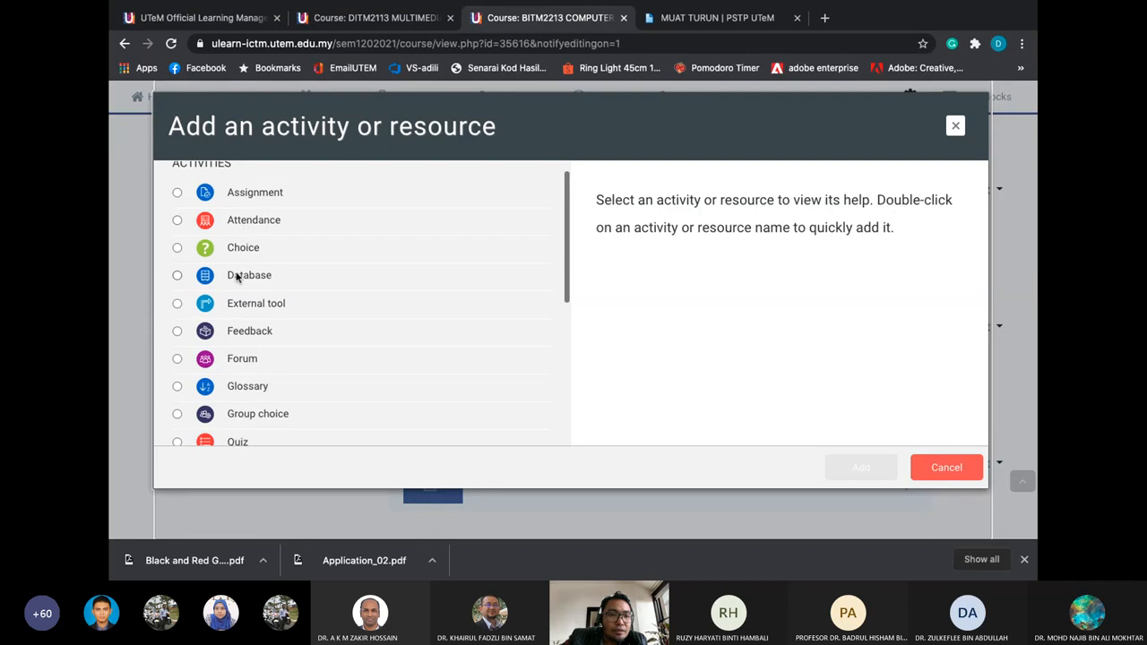
{"action": "scroll", "coordinate": [255, 251], "scroll_direction": "down", "scroll_amount": 1}
{"action": "scroll", "coordinate": [254, 251], "scroll_direction": "down", "scroll_amount": 3}
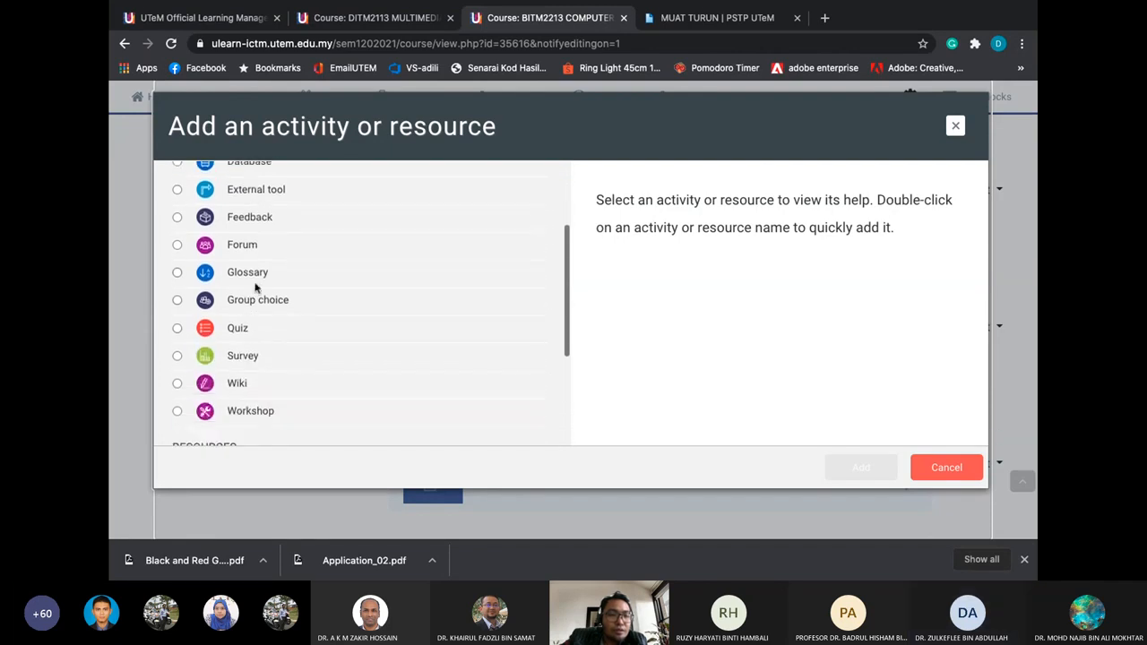
{"action": "left_click", "coordinate": [177, 301]}
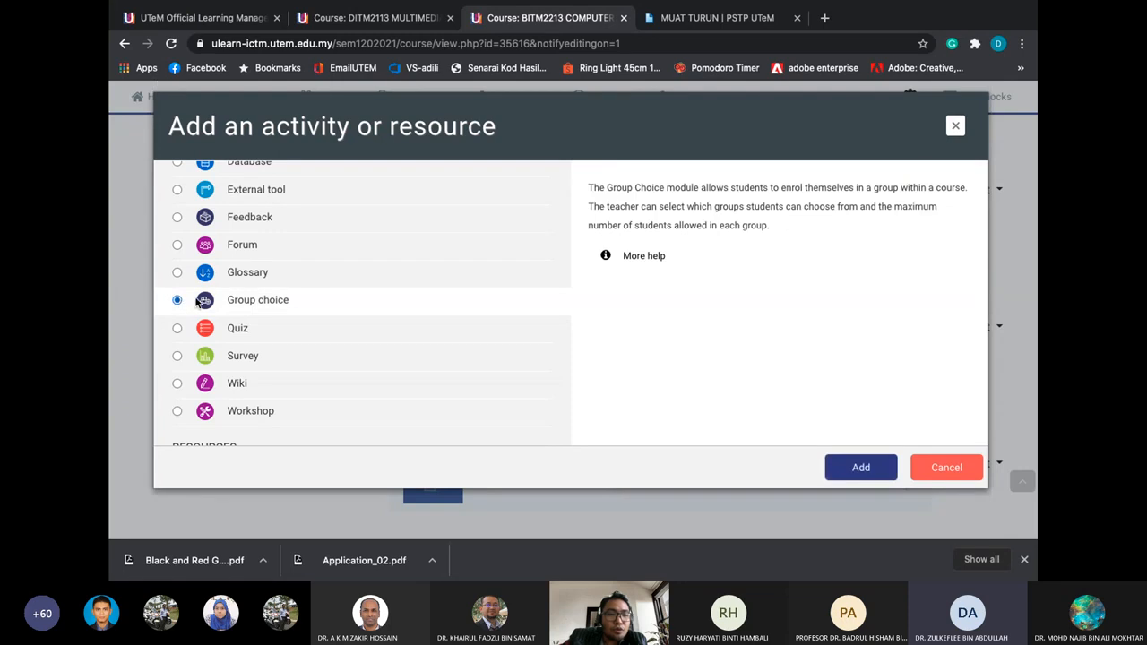
{"action": "scroll", "coordinate": [304, 317], "scroll_direction": "down", "scroll_amount": 2}
{"action": "scroll", "coordinate": [304, 323], "scroll_direction": "down", "scroll_amount": 3}
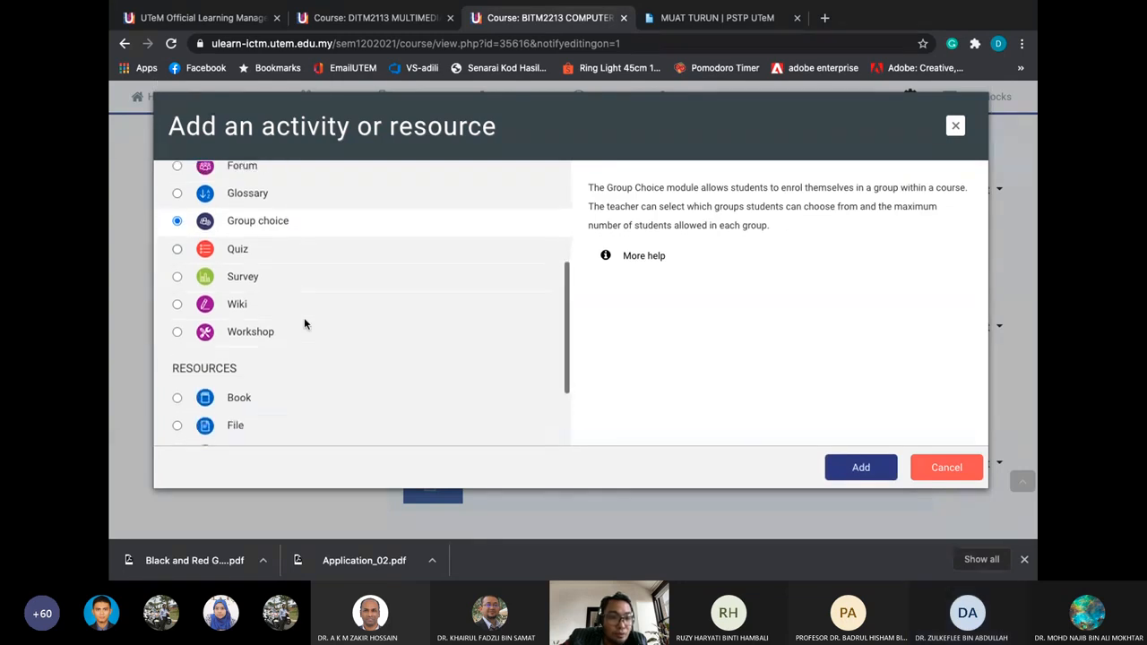
Add the Group choice activity and name it 'Group Projects'
{"action": "left_click", "coordinate": [845, 465]}
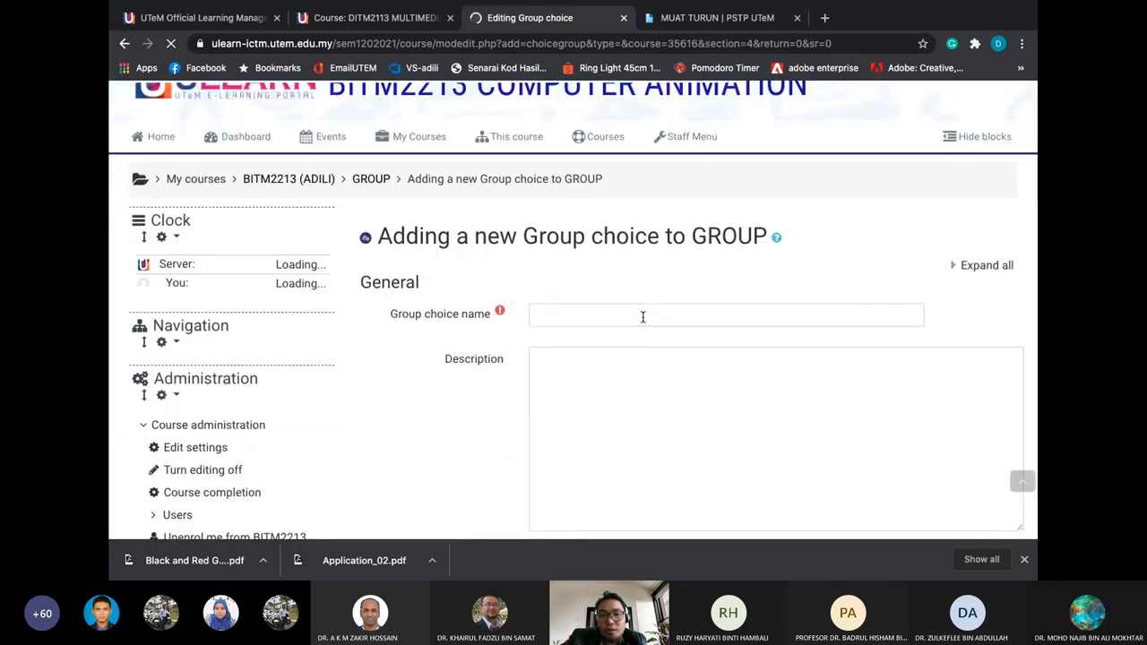
{"action": "left_click", "coordinate": [642, 317]}
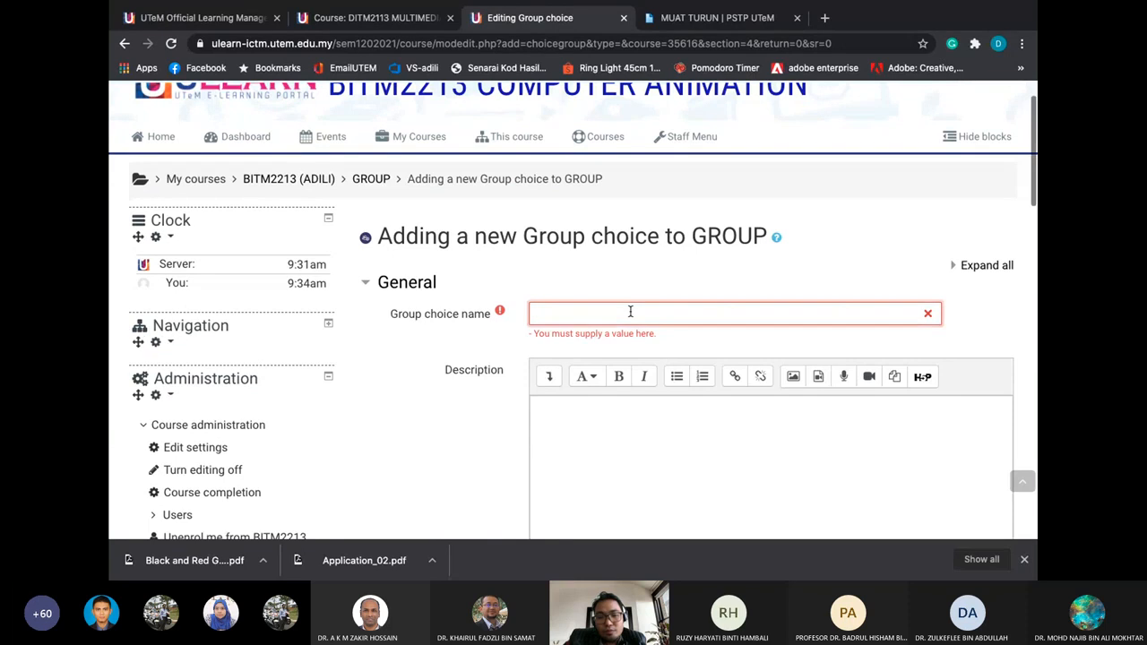
{"action": "type", "text": "Group Projec"}
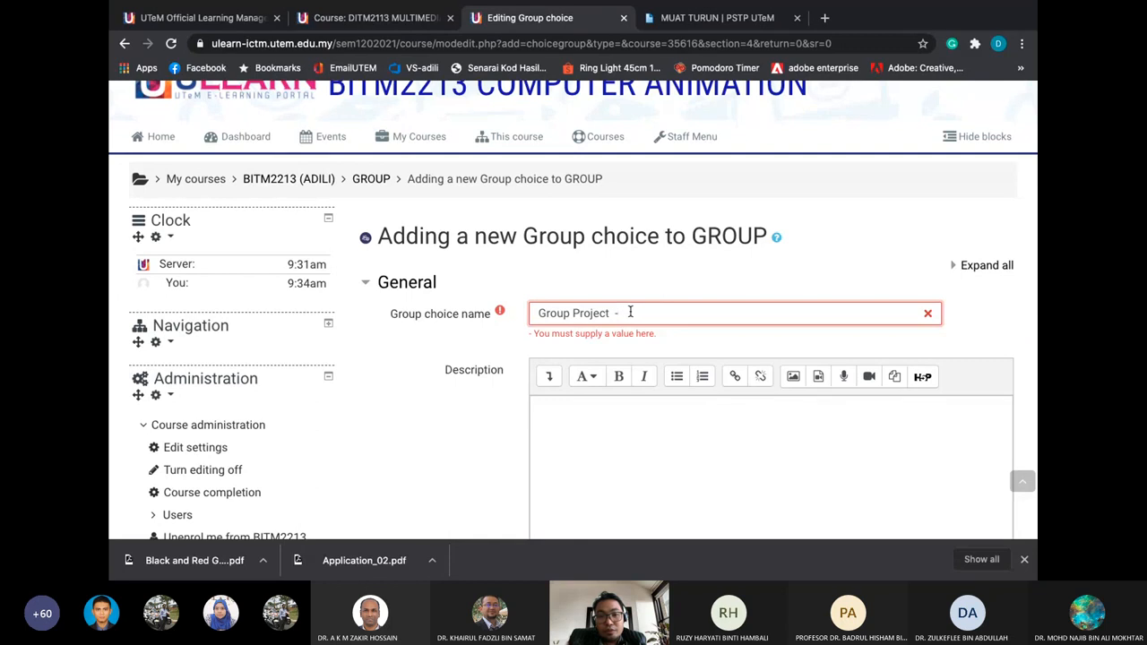
{"action": "type", "text": "ts"}
{"action": "scroll", "coordinate": [622, 333], "scroll_direction": "down", "scroll_amount": 2}
Append ' - Assignment' to the name and write the description 'This is for your assignment'
{"action": "left_click", "coordinate": [580, 284]}
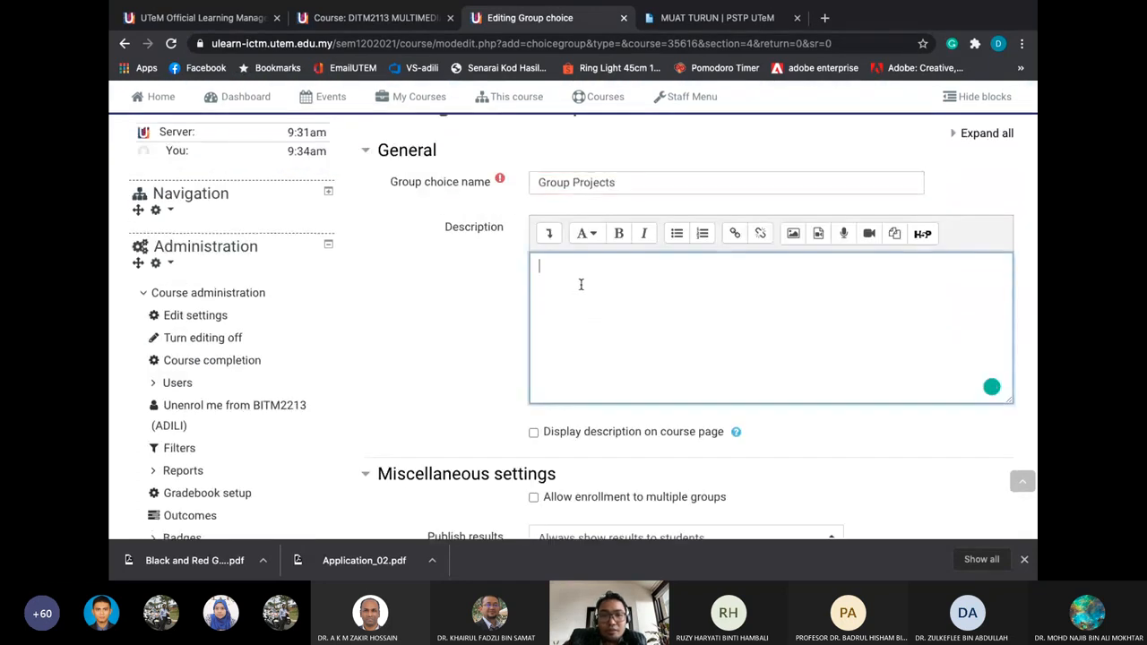
{"action": "type", "text": "some"}
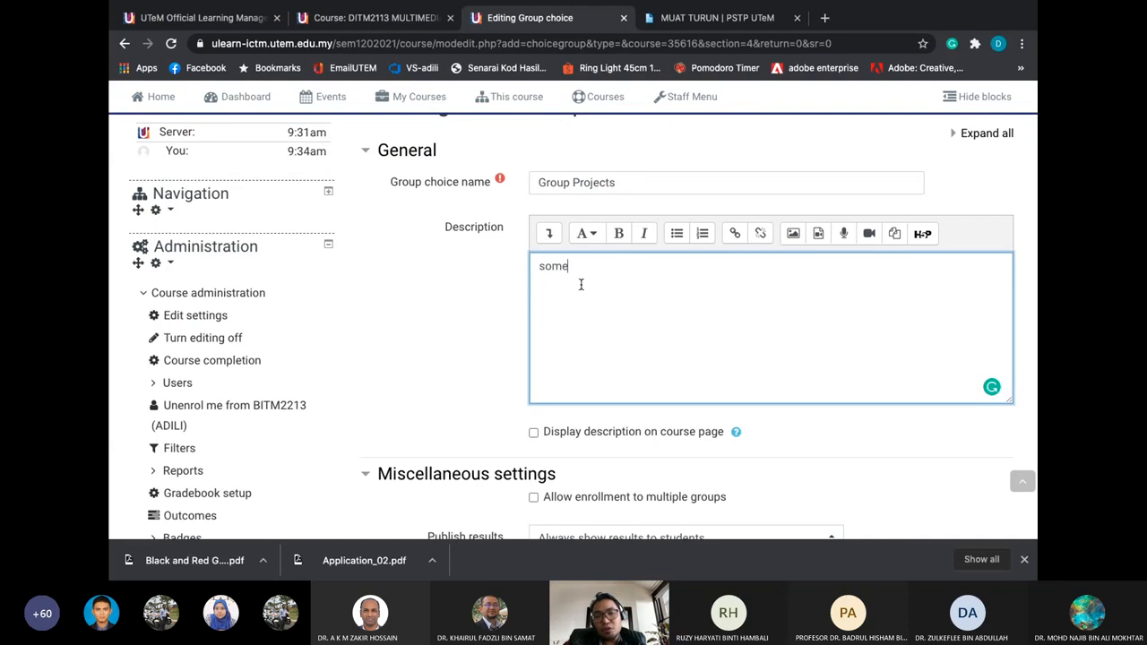
{"action": "key", "text": "BackSpace"}
{"action": "key", "text": "BackSpace"}
{"action": "key", "text": "BackSpace"}
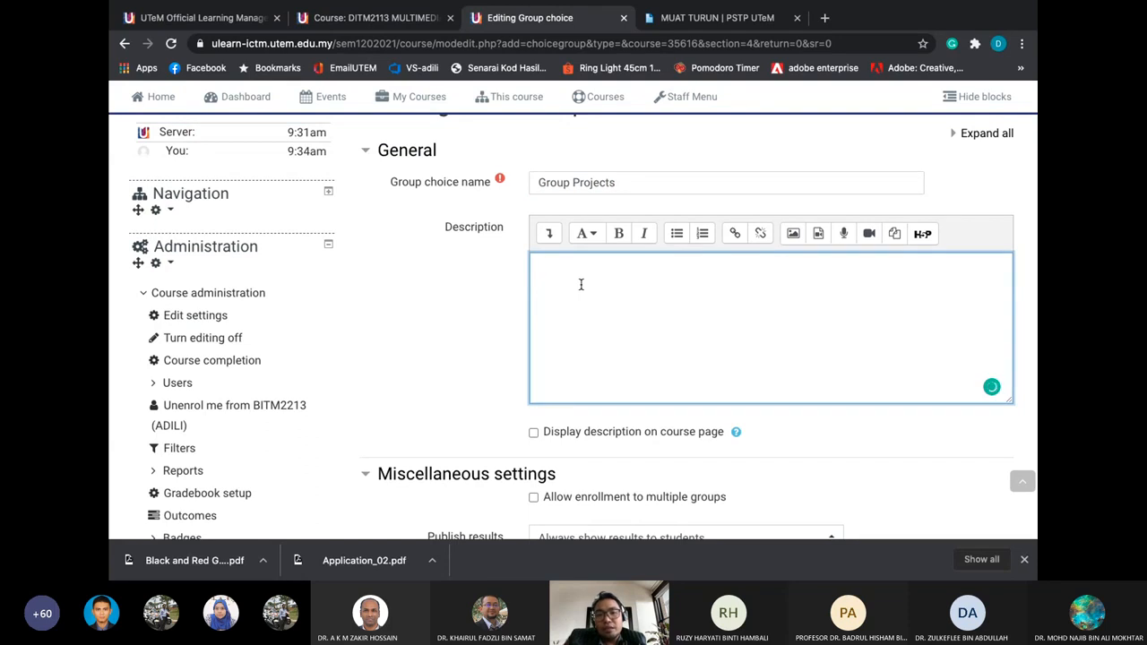
{"action": "left_click", "coordinate": [622, 187]}
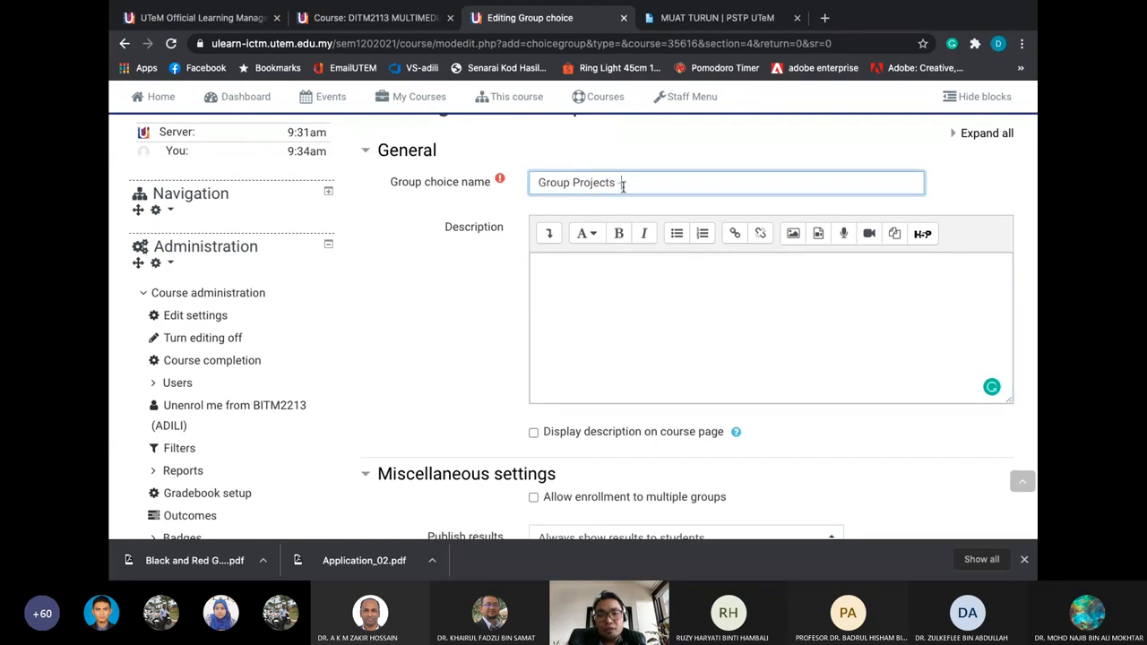
{"action": "type", "text": "- Assignment"}
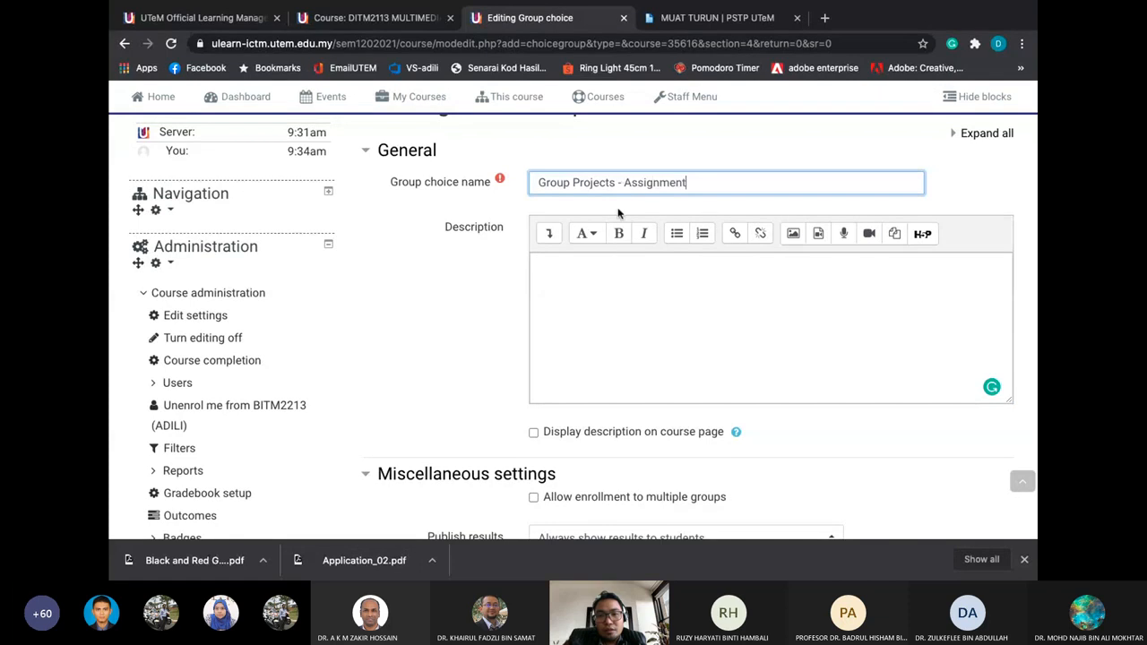
{"action": "left_click", "coordinate": [615, 291]}
{"action": "type", "text": "THis"}
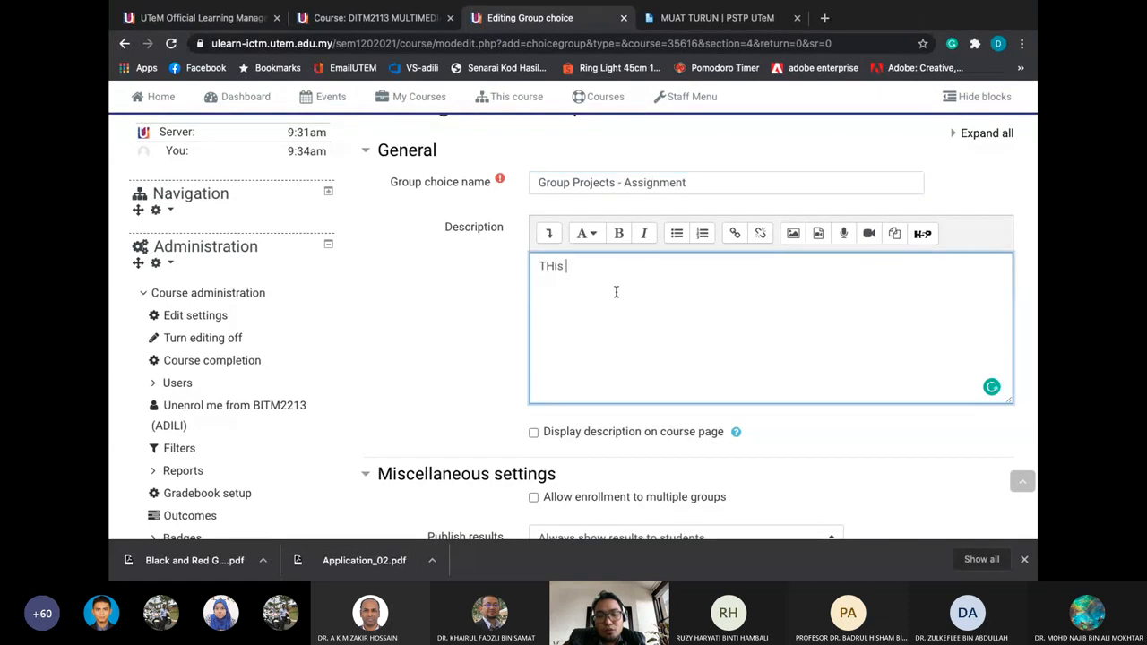
{"action": "key", "text": "BackSpace"}
{"action": "type", "text": "his is for your "}
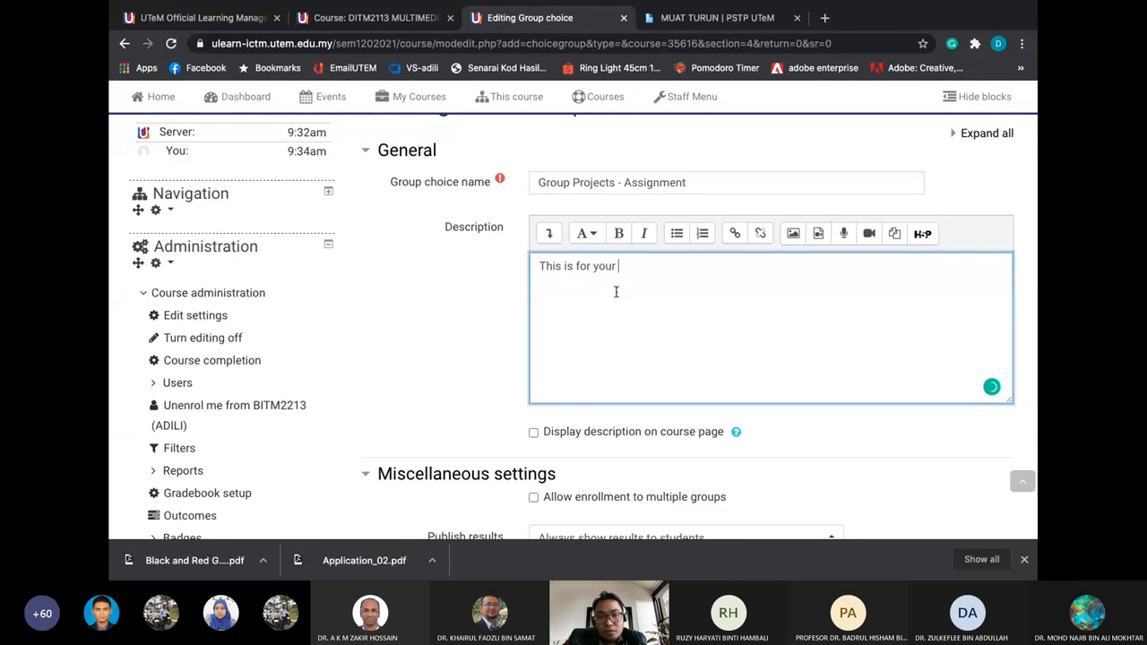
{"action": "type", "text": "assignmne"}
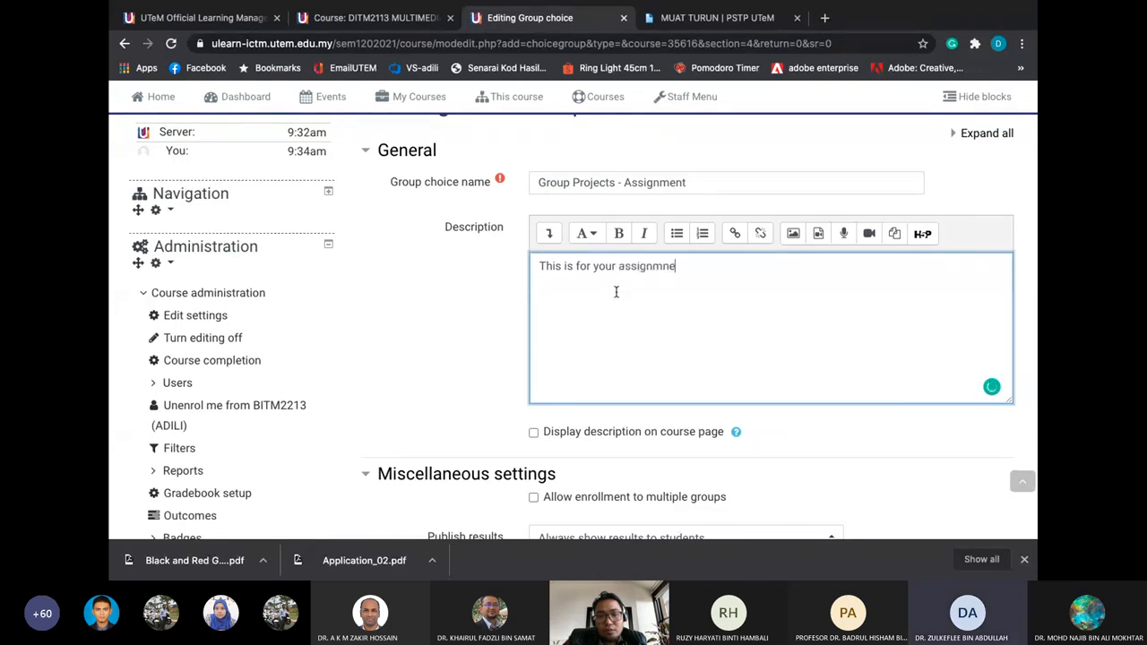
{"action": "key", "text": "BackSpace"}
{"action": "key", "text": "BackSpace"}
{"action": "type", "text": "ent"}
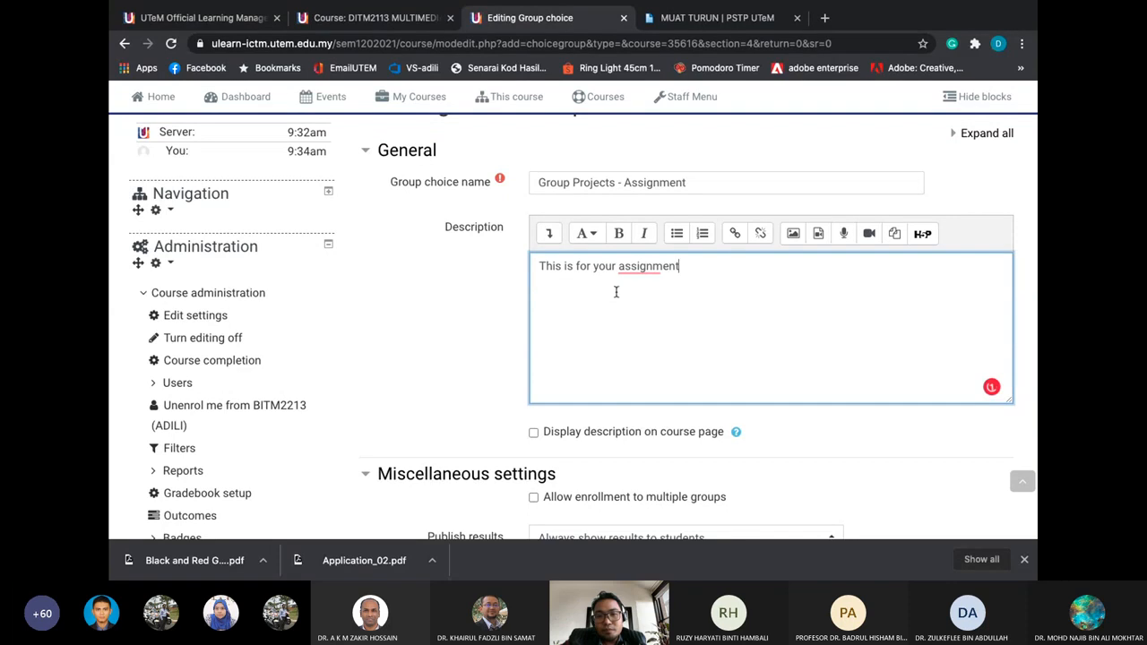
Tick 'Display description on course page' and keep results always shown to students
{"action": "scroll", "coordinate": [636, 328], "scroll_direction": "down", "scroll_amount": 1}
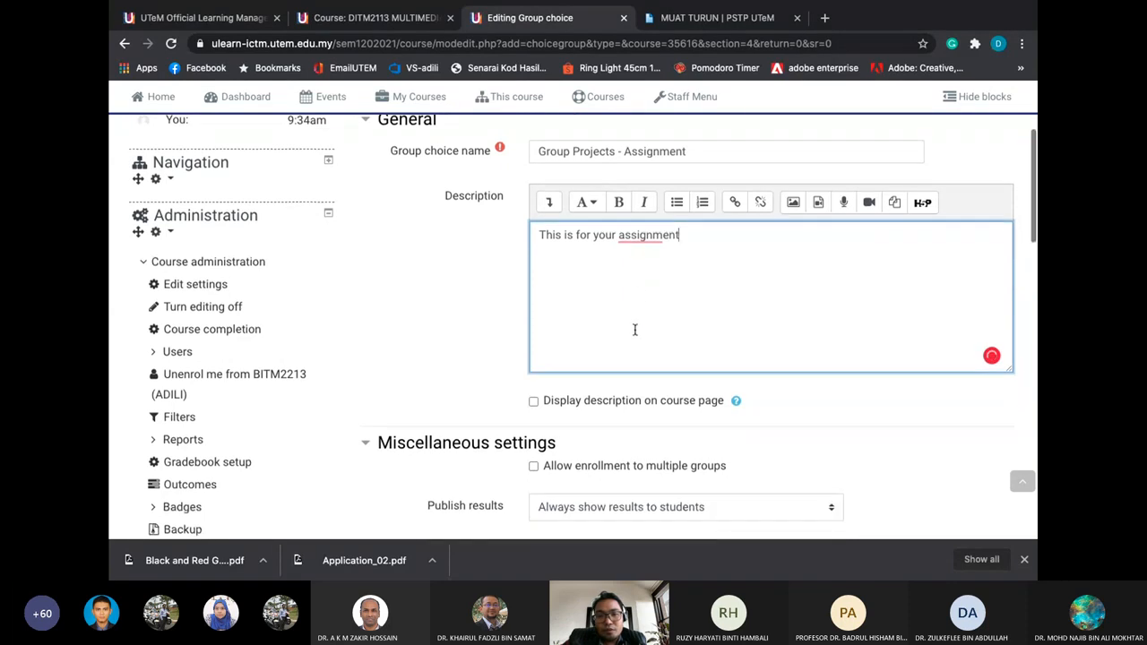
{"action": "scroll", "coordinate": [641, 288], "scroll_direction": "down", "scroll_amount": 1}
{"action": "left_click", "coordinate": [646, 373]}
{"action": "scroll", "coordinate": [647, 372], "scroll_direction": "down", "scroll_amount": 1}
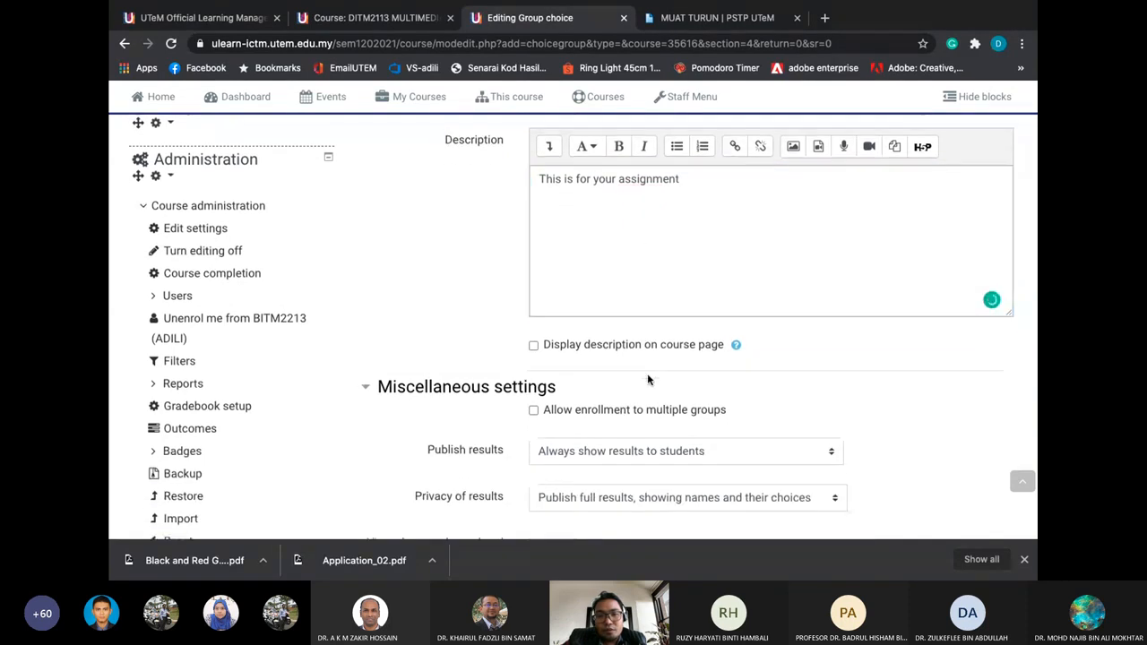
{"action": "scroll", "coordinate": [646, 379], "scroll_direction": "down", "scroll_amount": 1}
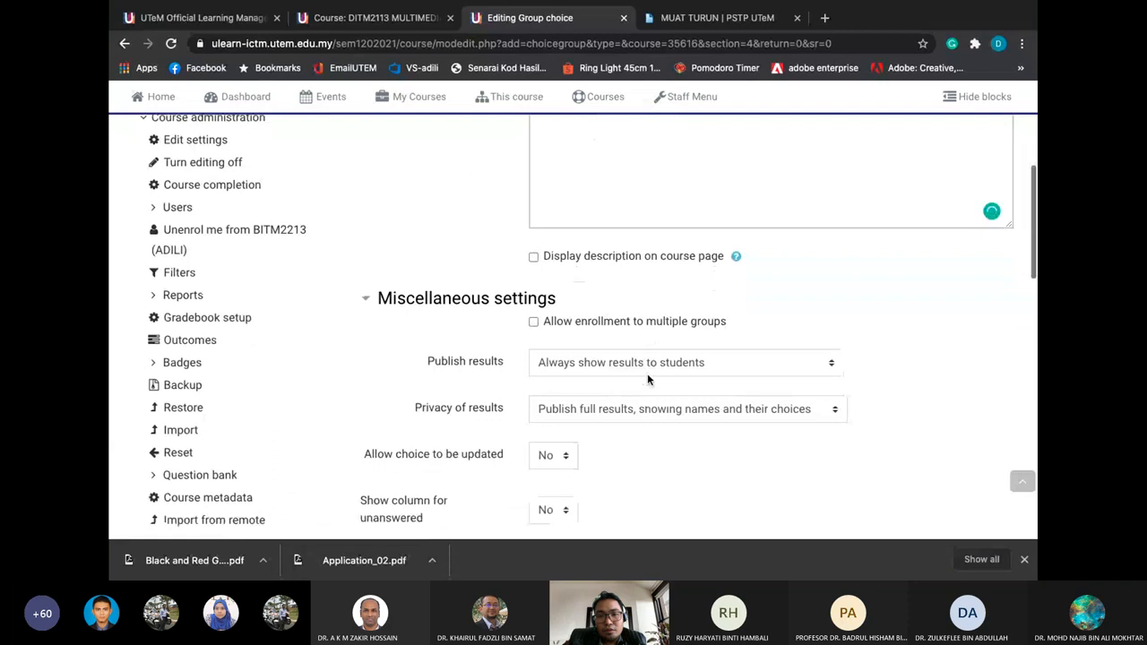
{"action": "left_click", "coordinate": [533, 256]}
{"action": "scroll", "coordinate": [582, 287], "scroll_direction": "down", "scroll_amount": 2}
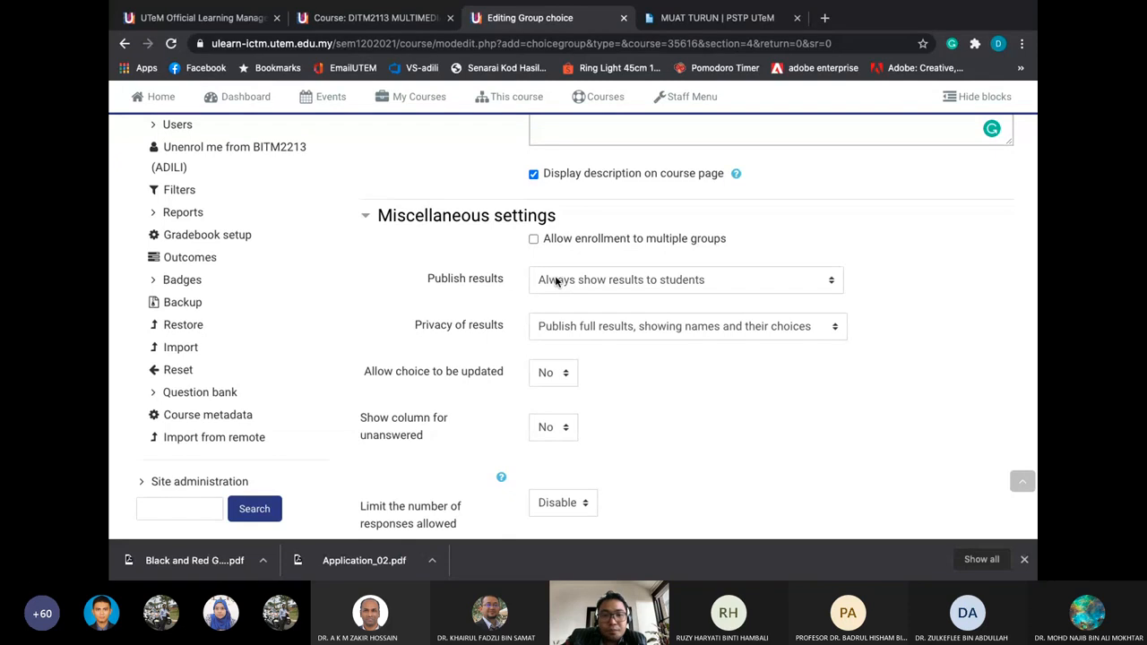
{"action": "left_click", "coordinate": [555, 281]}
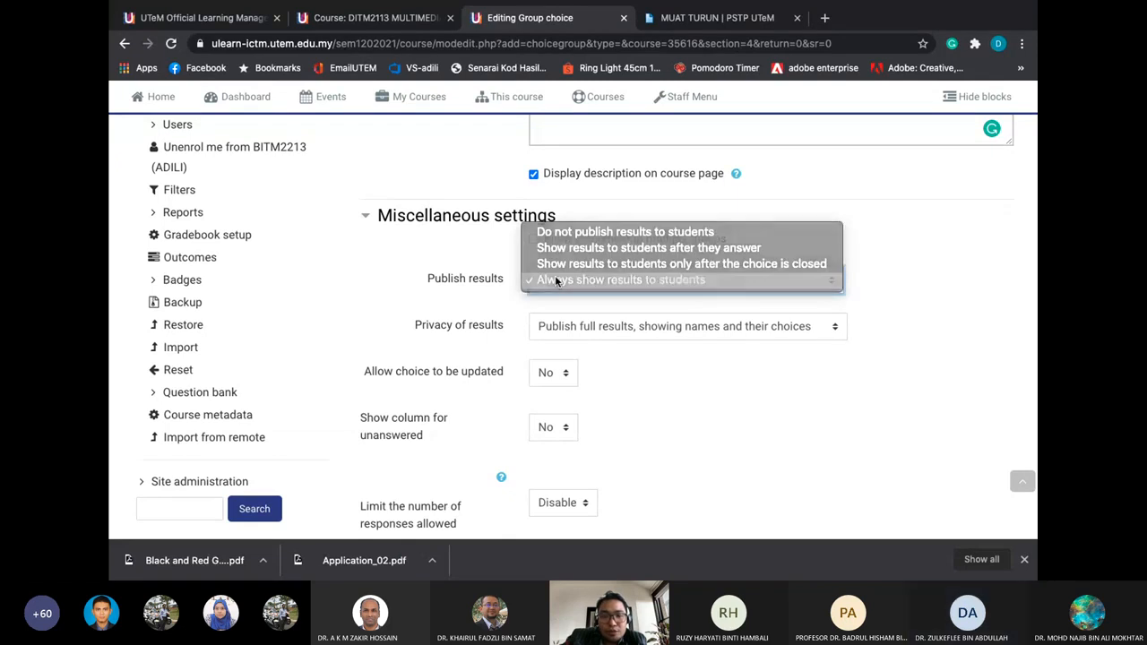
{"action": "left_click", "coordinate": [554, 276]}
Set 'Allow choice to be updated' to Yes
{"action": "scroll", "coordinate": [558, 322], "scroll_direction": "down", "scroll_amount": 1}
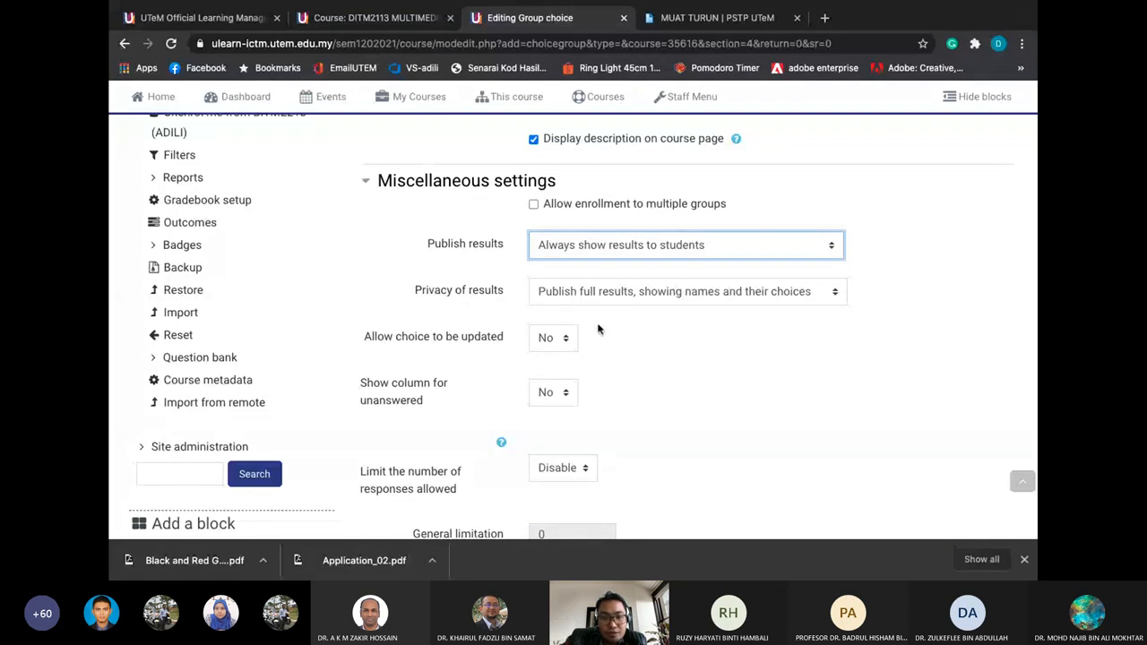
{"action": "scroll", "coordinate": [599, 327], "scroll_direction": "down", "scroll_amount": 1}
{"action": "scroll", "coordinate": [566, 324], "scroll_direction": "up", "scroll_amount": 1}
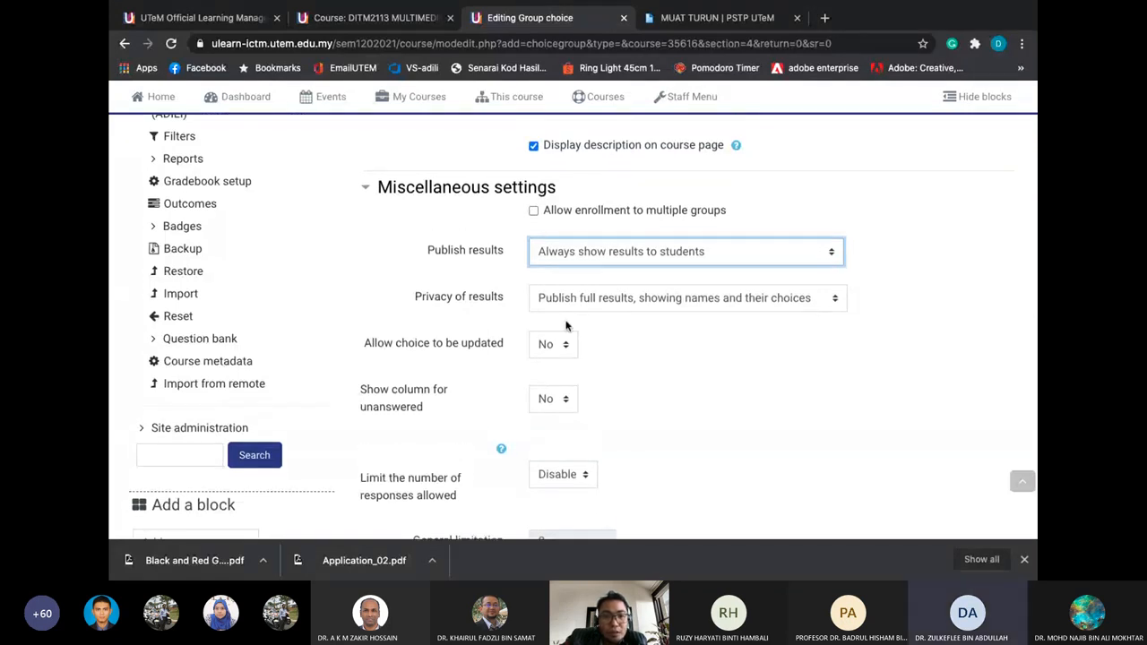
{"action": "left_click", "coordinate": [562, 335]}
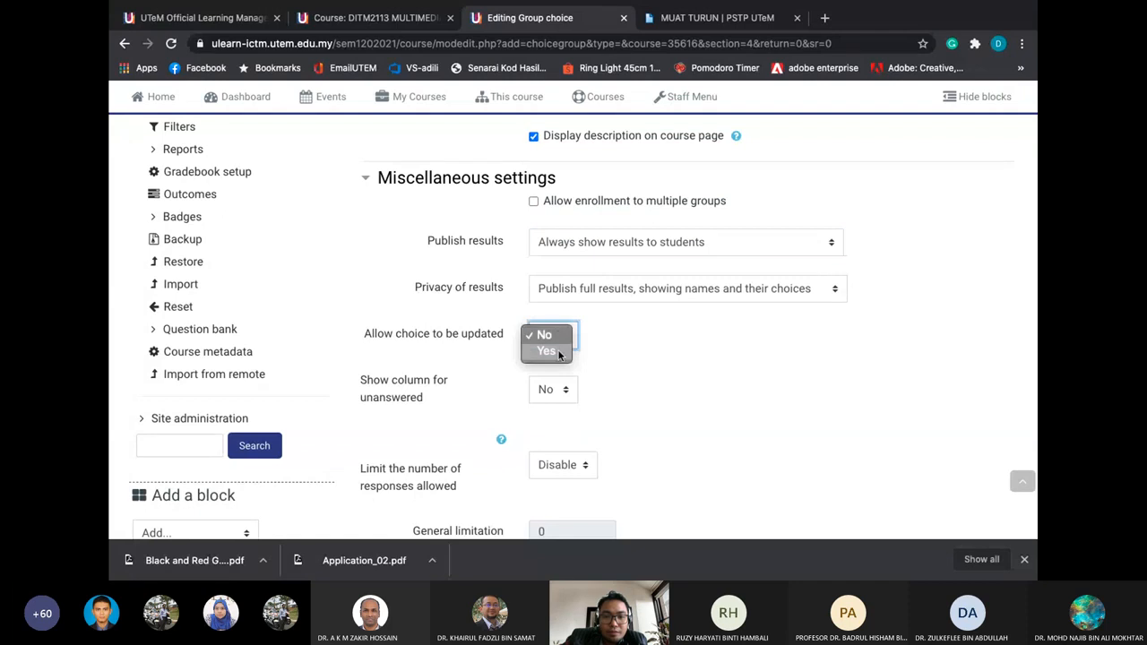
{"action": "left_click", "coordinate": [559, 350]}
Enable 'Limit the number of responses' and set the general limitation to 5
{"action": "scroll", "coordinate": [607, 366], "scroll_direction": "down", "scroll_amount": 1}
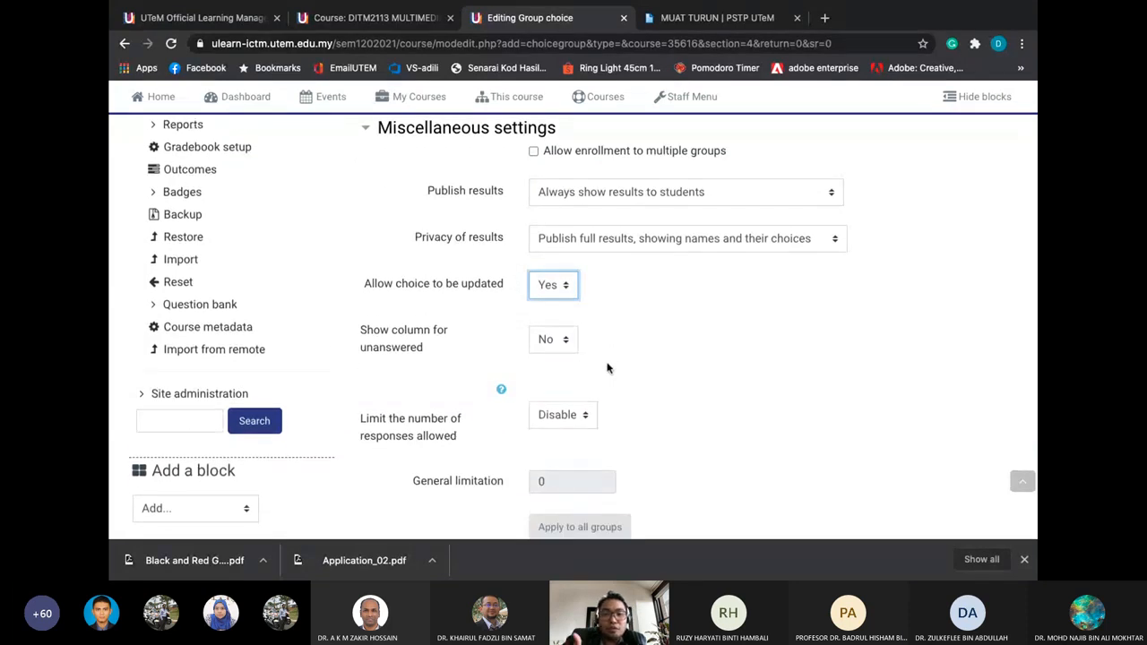
{"action": "scroll", "coordinate": [607, 367], "scroll_direction": "down", "scroll_amount": 1}
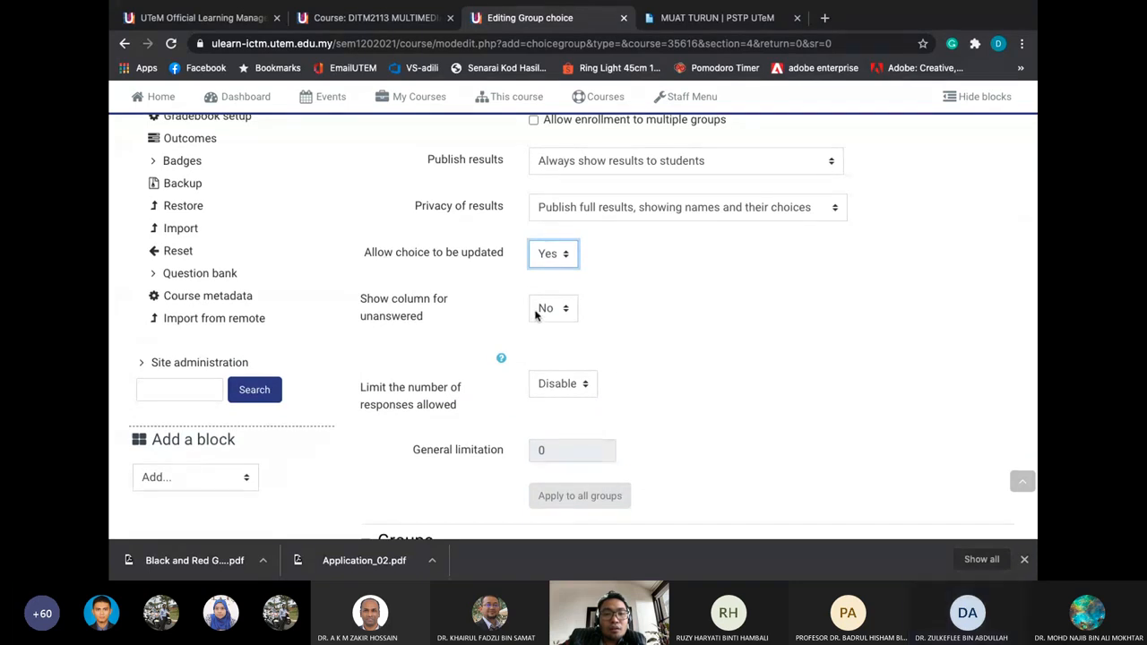
{"action": "scroll", "coordinate": [530, 335], "scroll_direction": "down", "scroll_amount": 1}
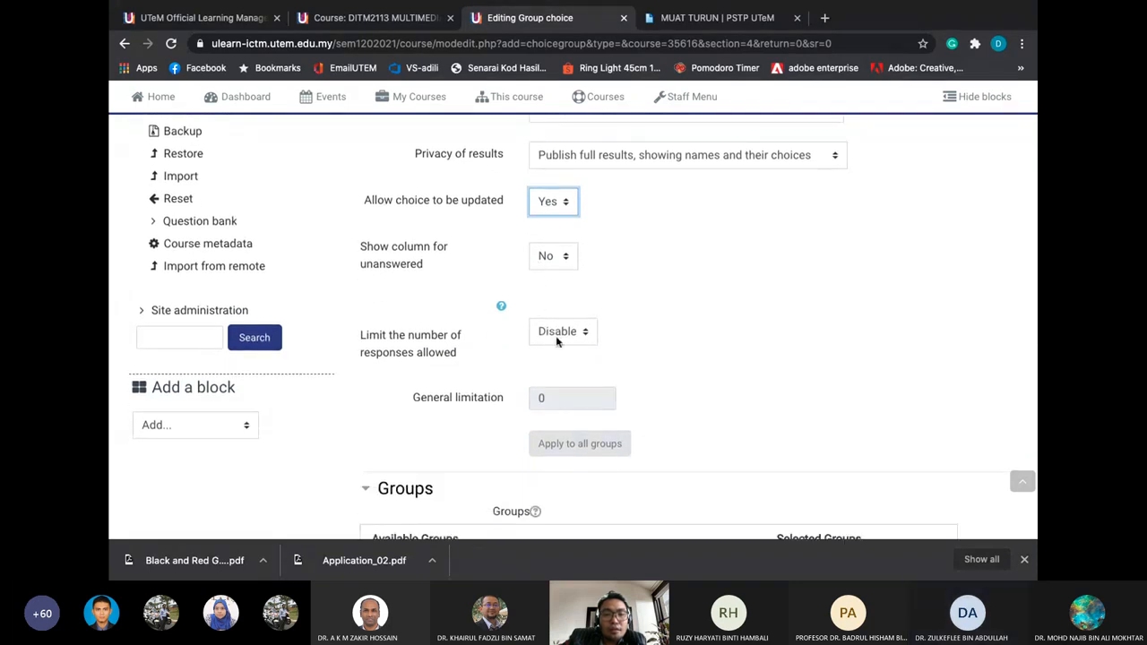
{"action": "left_click", "coordinate": [557, 337]}
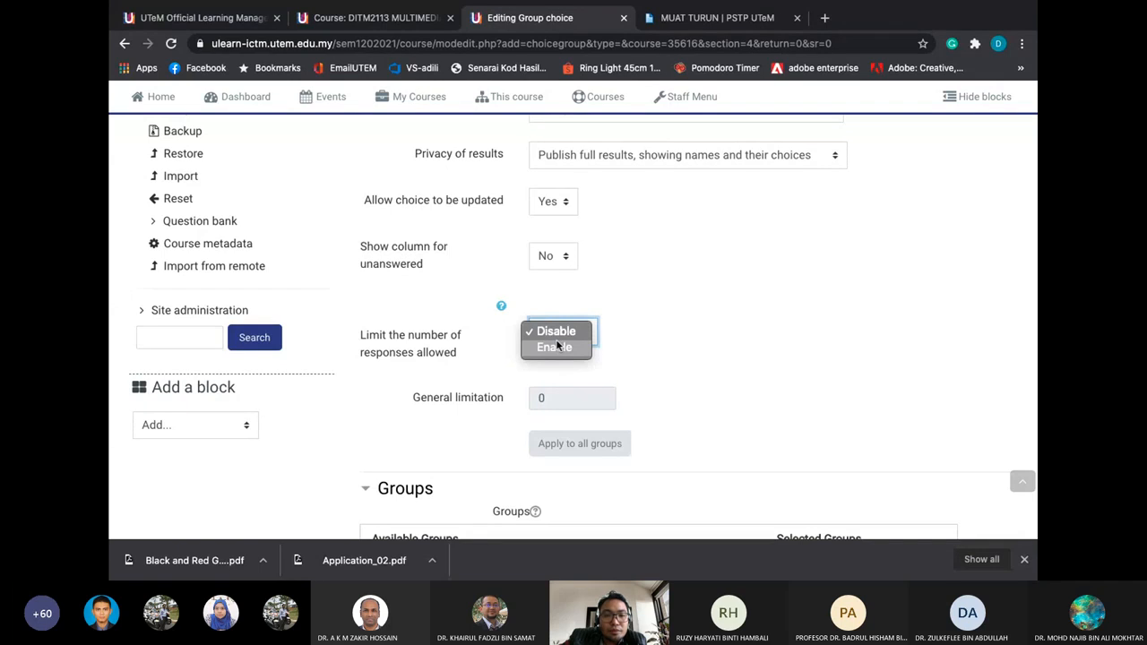
{"action": "left_click", "coordinate": [556, 347]}
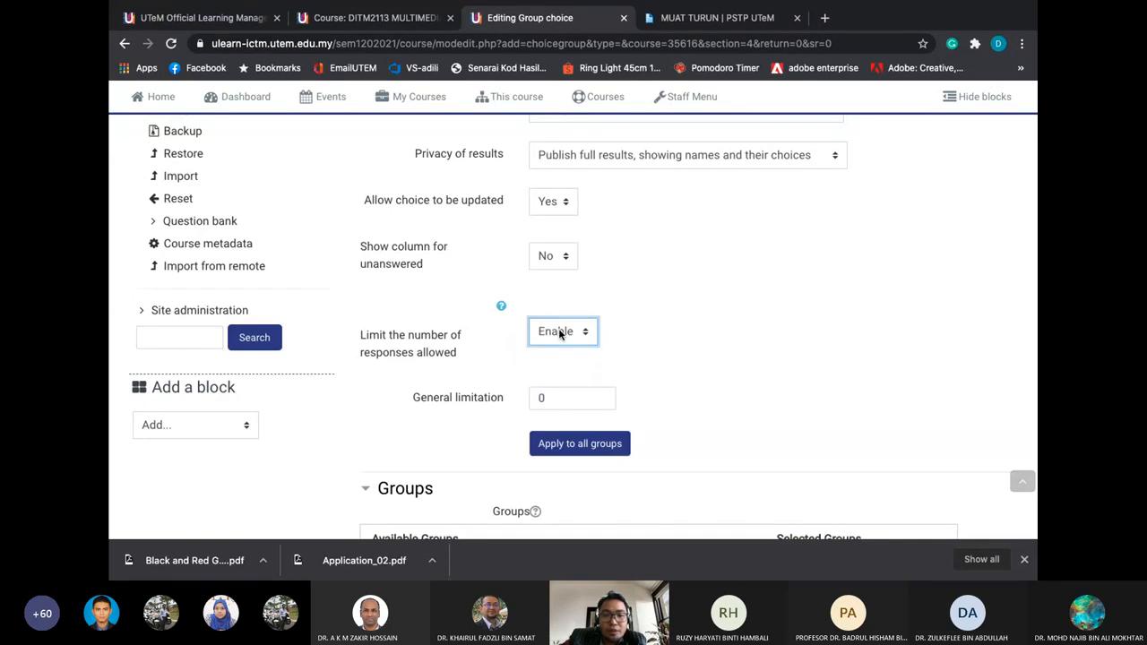
{"action": "scroll", "coordinate": [559, 333], "scroll_direction": "down", "scroll_amount": 1}
{"action": "left_click", "coordinate": [568, 341]}
{"action": "double_click", "coordinate": [568, 340]}
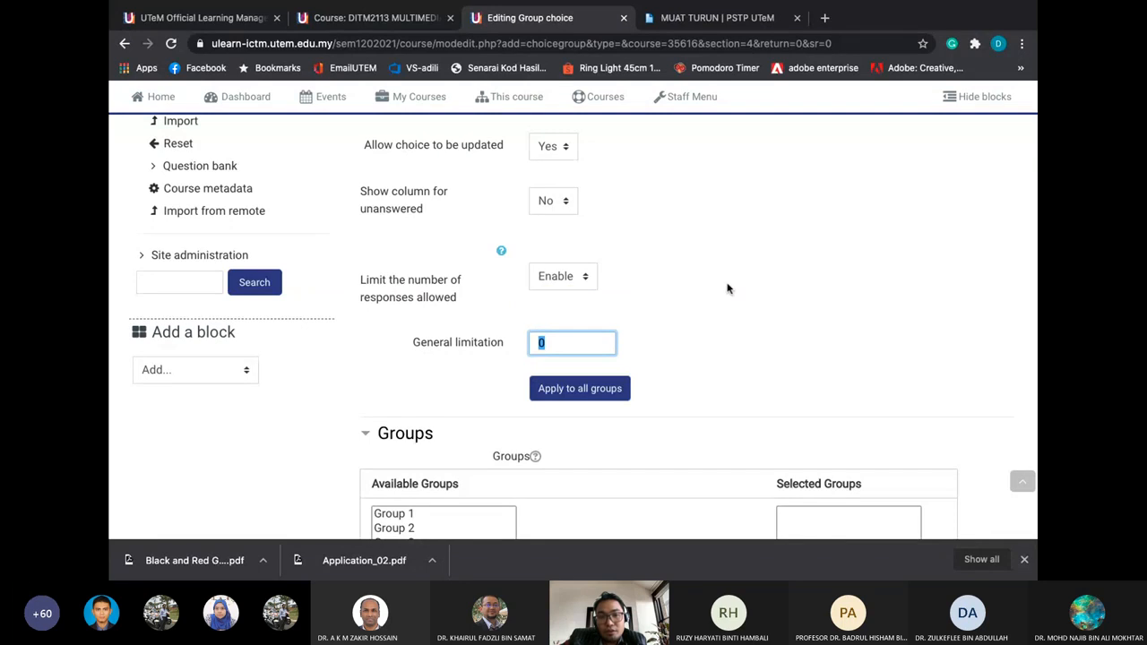
{"action": "left_click", "coordinate": [498, 255]}
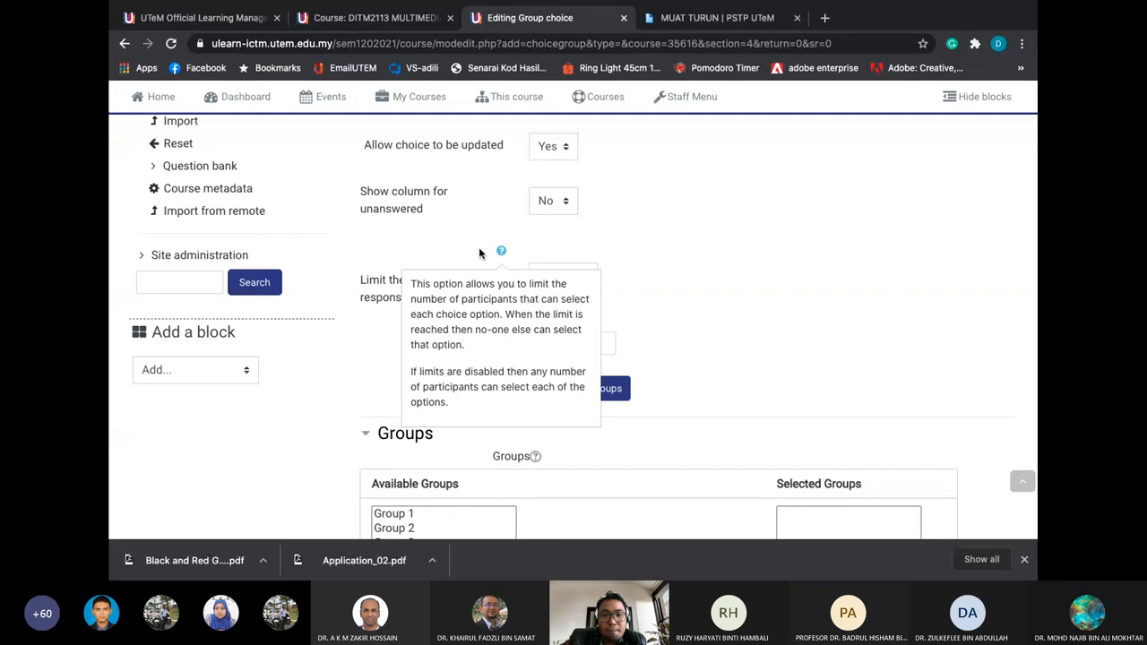
{"action": "left_click", "coordinate": [479, 246]}
{"action": "scroll", "coordinate": [501, 269], "scroll_direction": "down", "scroll_amount": 1}
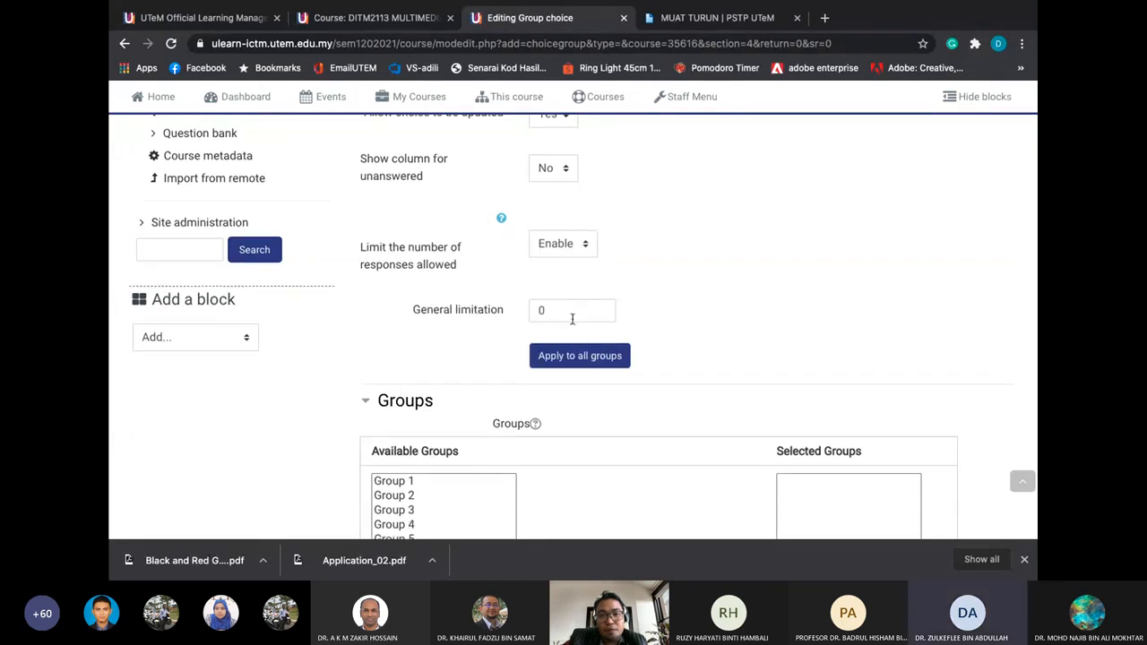
{"action": "double_click", "coordinate": [571, 318]}
Enter a general limit of 5, then select GP A through GP D in the Available Groups list
{"action": "type", "text": "5"}
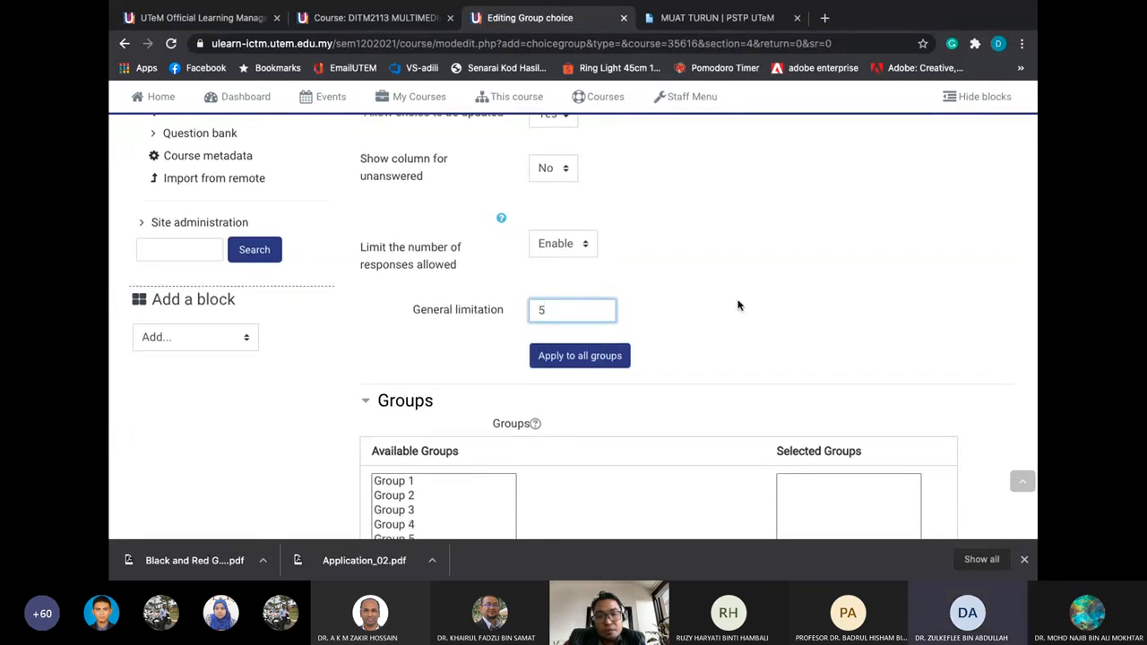
{"action": "left_click", "coordinate": [708, 313]}
{"action": "scroll", "coordinate": [707, 313], "scroll_direction": "down", "scroll_amount": 3}
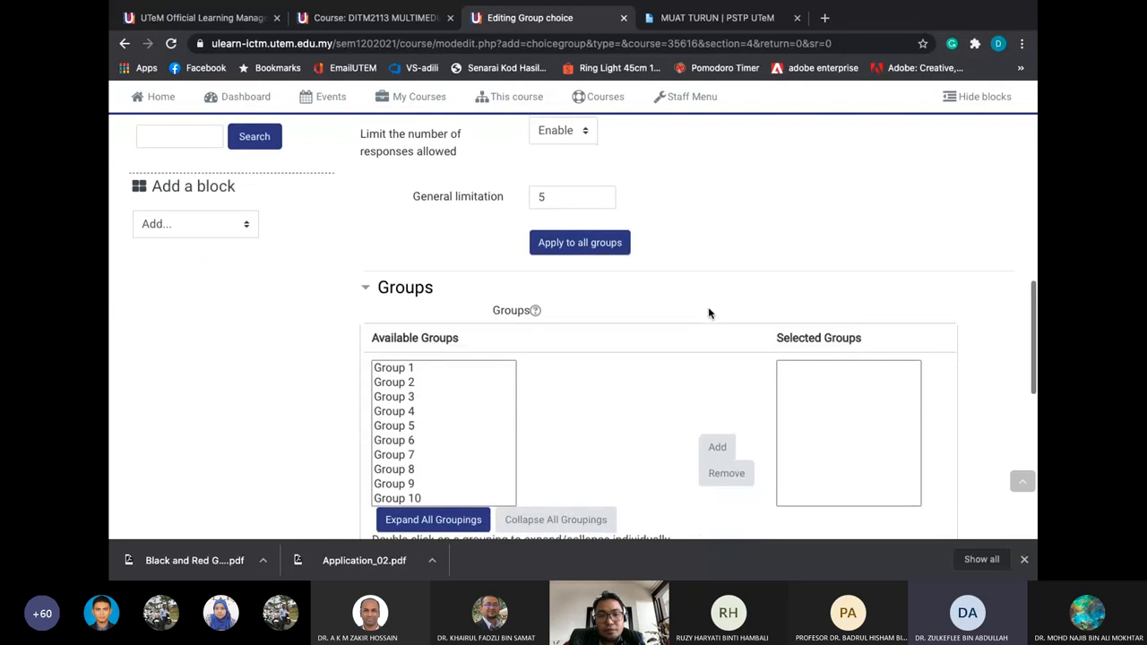
{"action": "scroll", "coordinate": [476, 422], "scroll_direction": "down", "scroll_amount": 4}
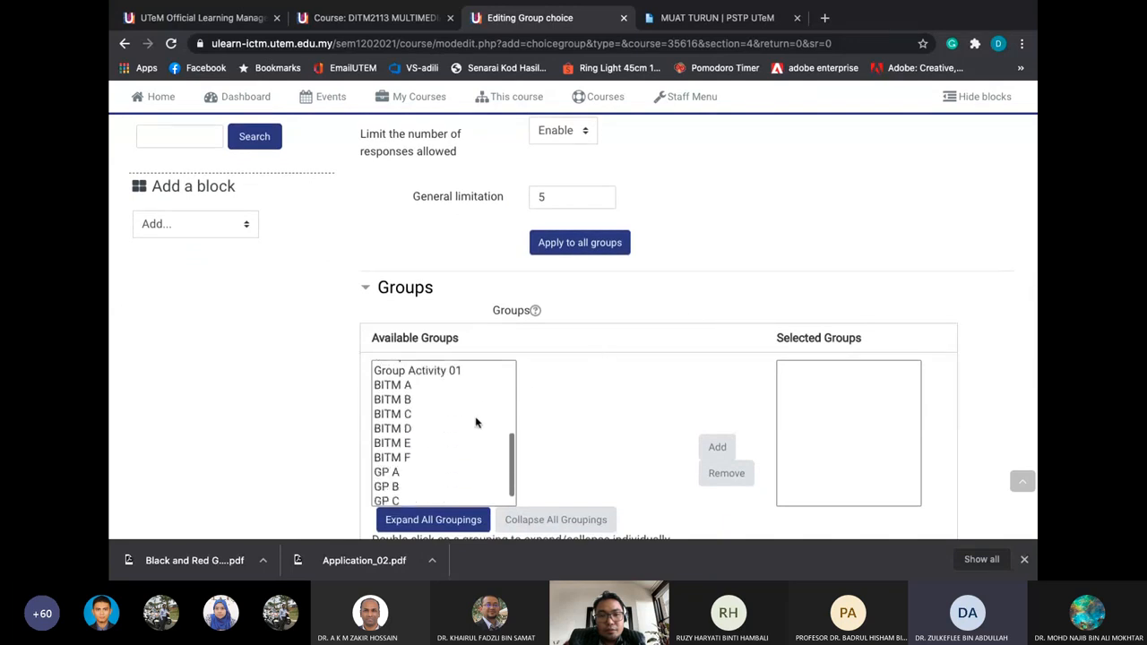
{"action": "scroll", "coordinate": [476, 422], "scroll_direction": "down", "scroll_amount": 1}
{"action": "left_click", "coordinate": [404, 455]}
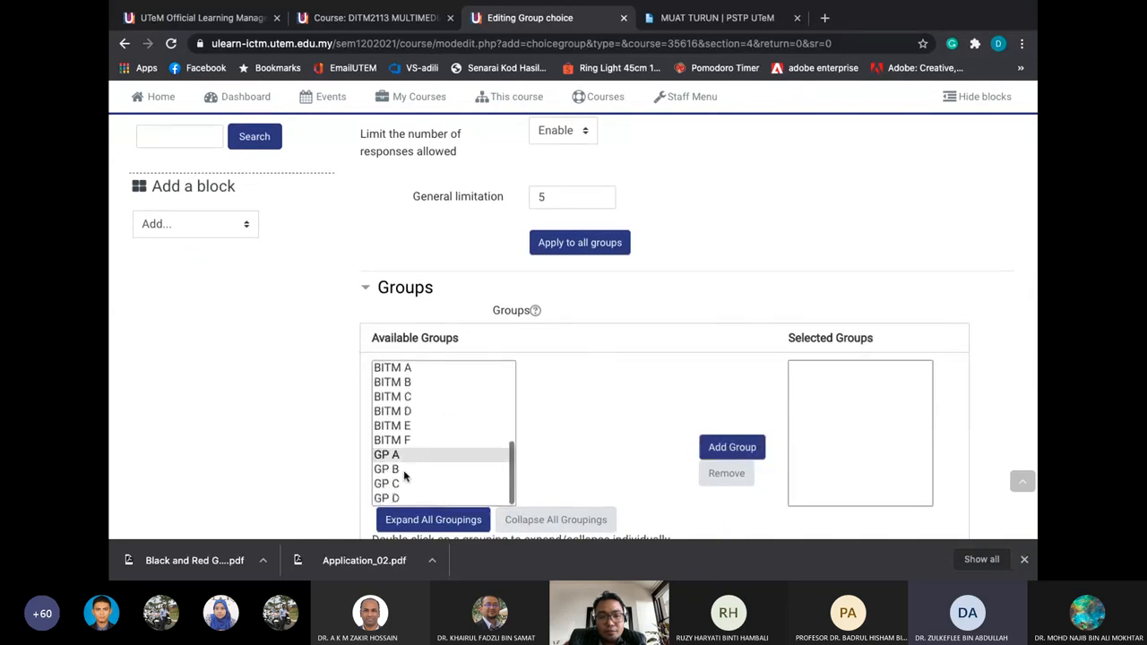
{"action": "left_click_drag", "start_coordinate": [404, 475], "coordinate": [402, 498]}
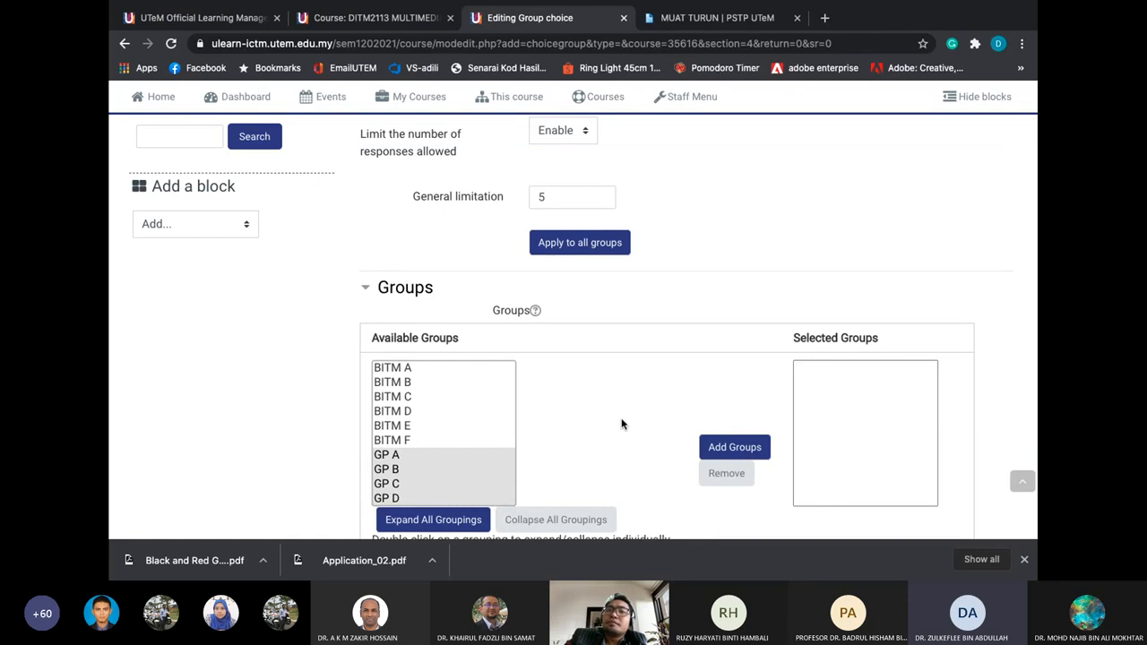
{"action": "scroll", "coordinate": [621, 424], "scroll_direction": "up", "scroll_amount": 5}
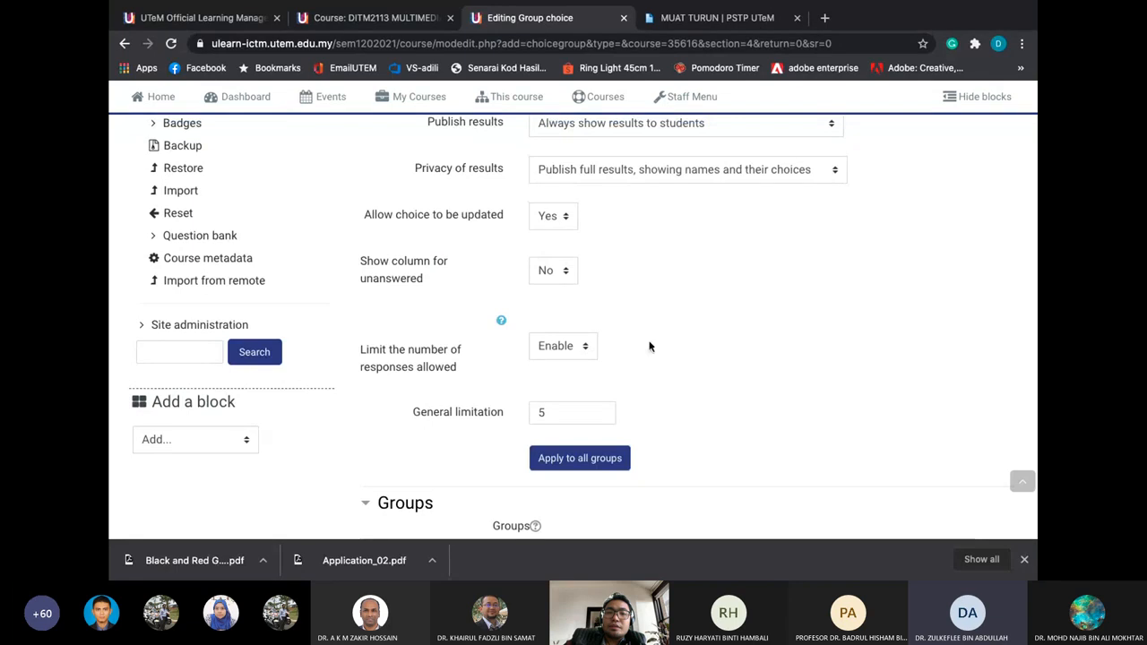
{"action": "scroll", "coordinate": [662, 310], "scroll_direction": "up", "scroll_amount": 1}
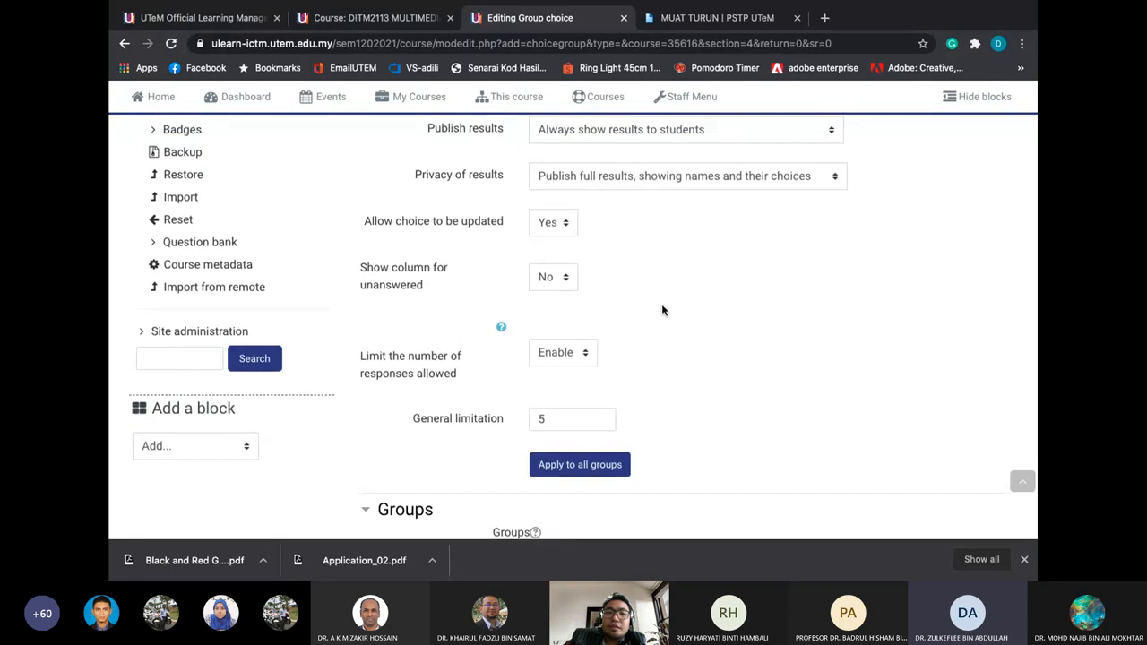
{"action": "scroll", "coordinate": [662, 310], "scroll_direction": "up", "scroll_amount": 15}
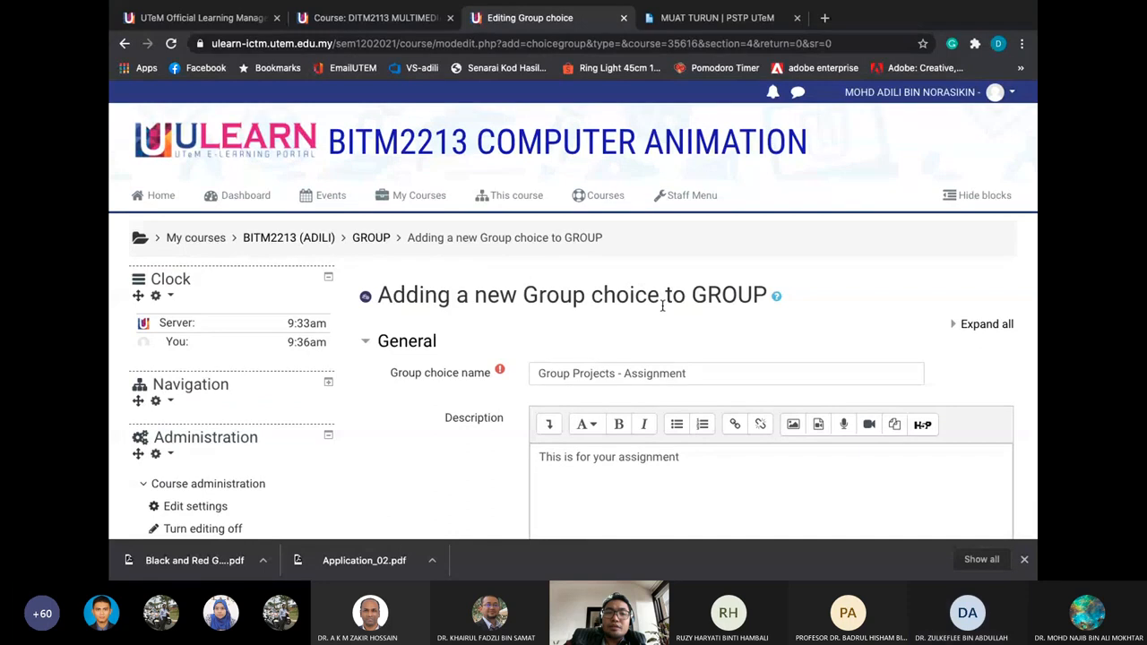
{"action": "key", "text": "ctrl+Left"}
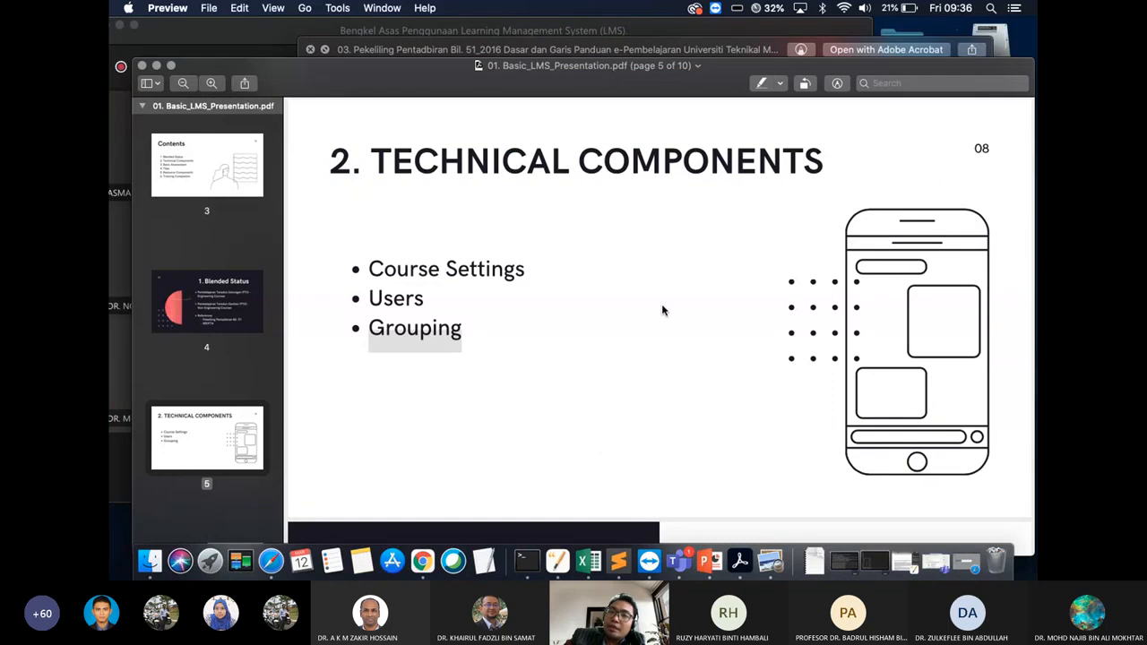
{"action": "key", "text": "ctrl+Right"}
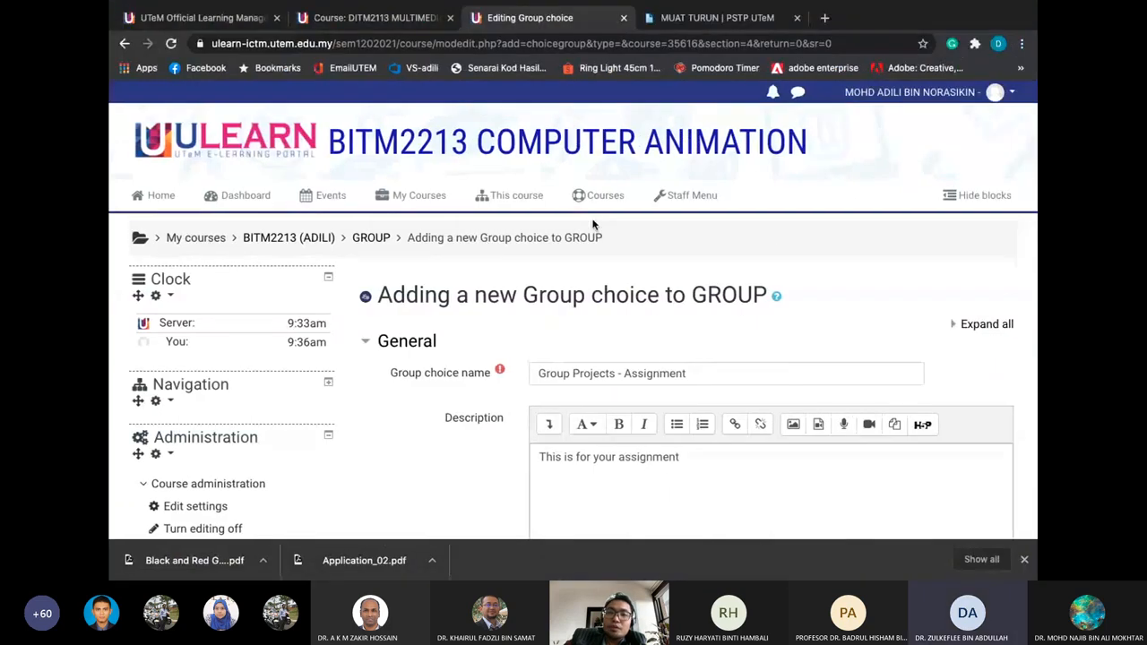
{"action": "key", "text": "ctrl+Left"}
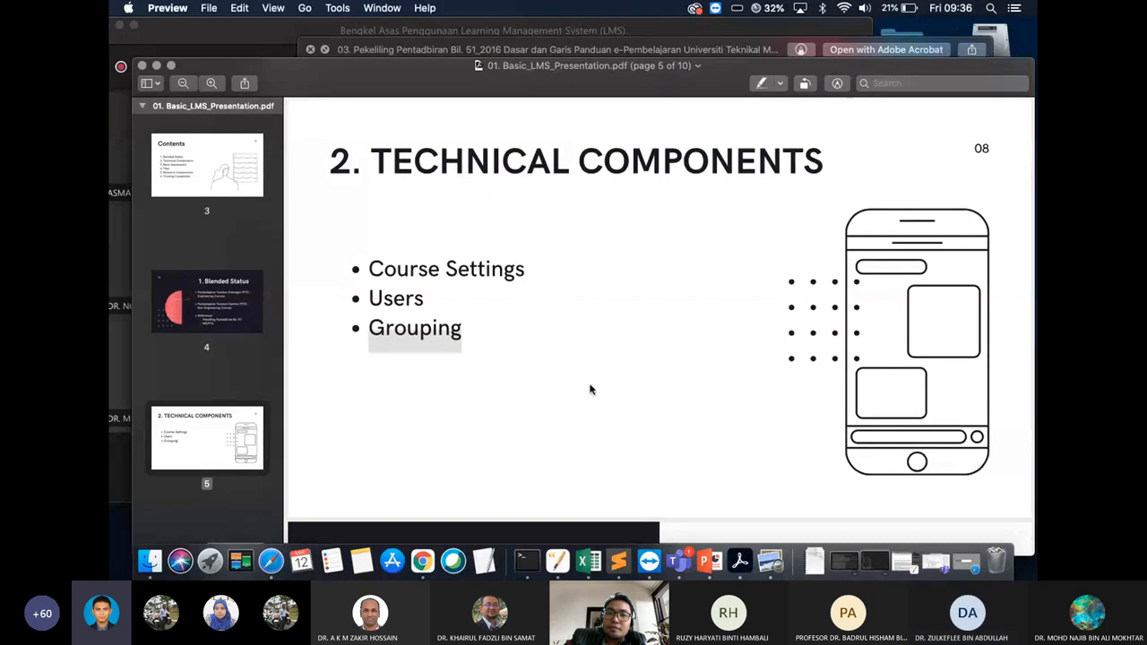
{"action": "key", "text": "ctrl+Right"}
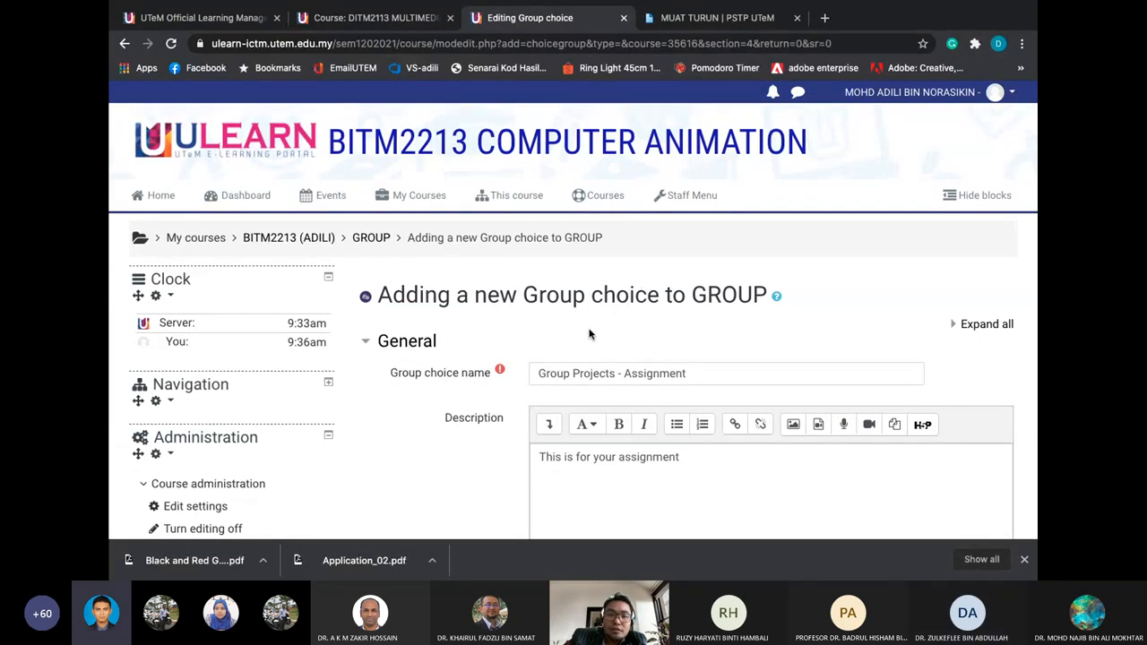
{"action": "scroll", "coordinate": [573, 335], "scroll_direction": "down", "scroll_amount": 2}
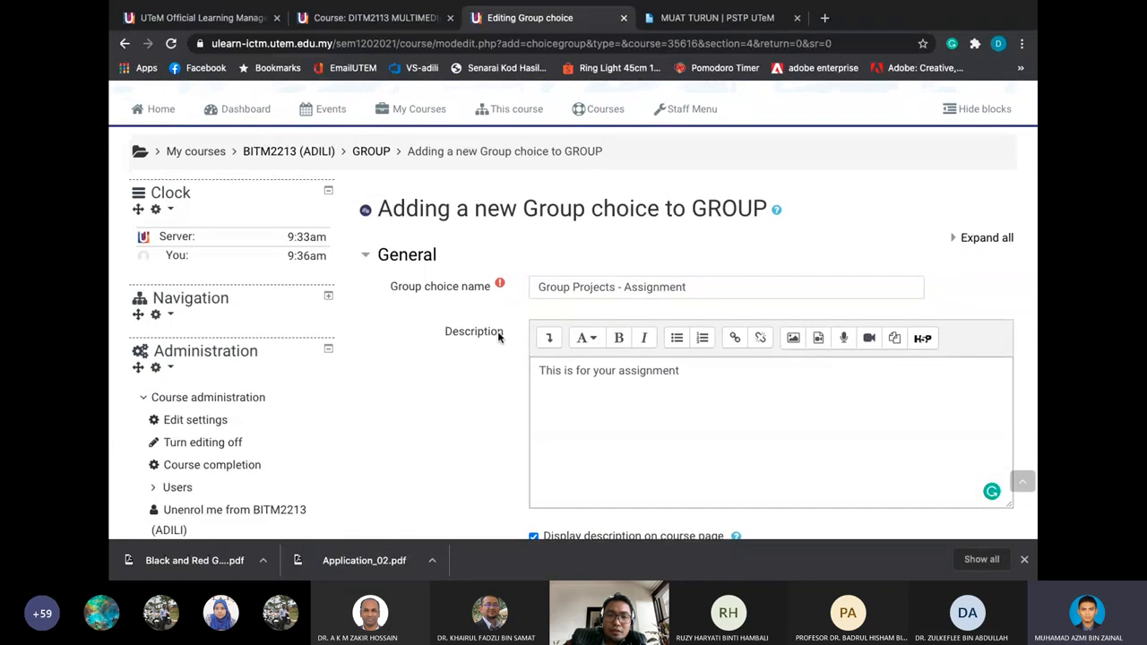
{"action": "scroll", "coordinate": [499, 336], "scroll_direction": "down", "scroll_amount": 1}
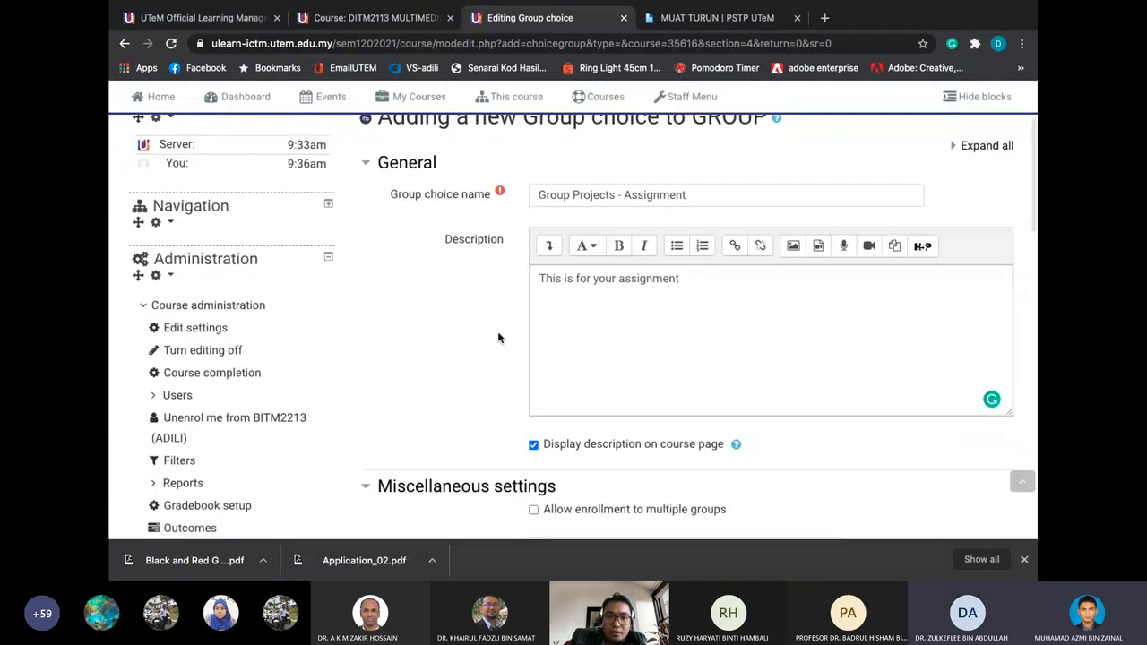
{"action": "scroll", "coordinate": [499, 337], "scroll_direction": "down", "scroll_amount": 1}
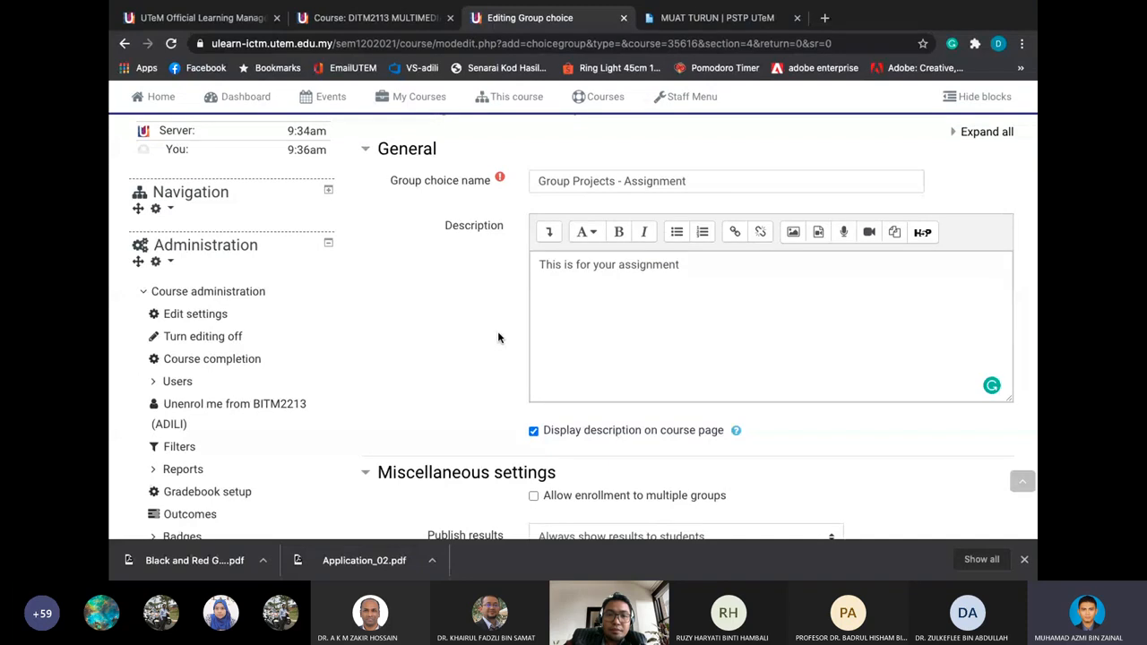
{"action": "scroll", "coordinate": [499, 337], "scroll_direction": "down", "scroll_amount": 1}
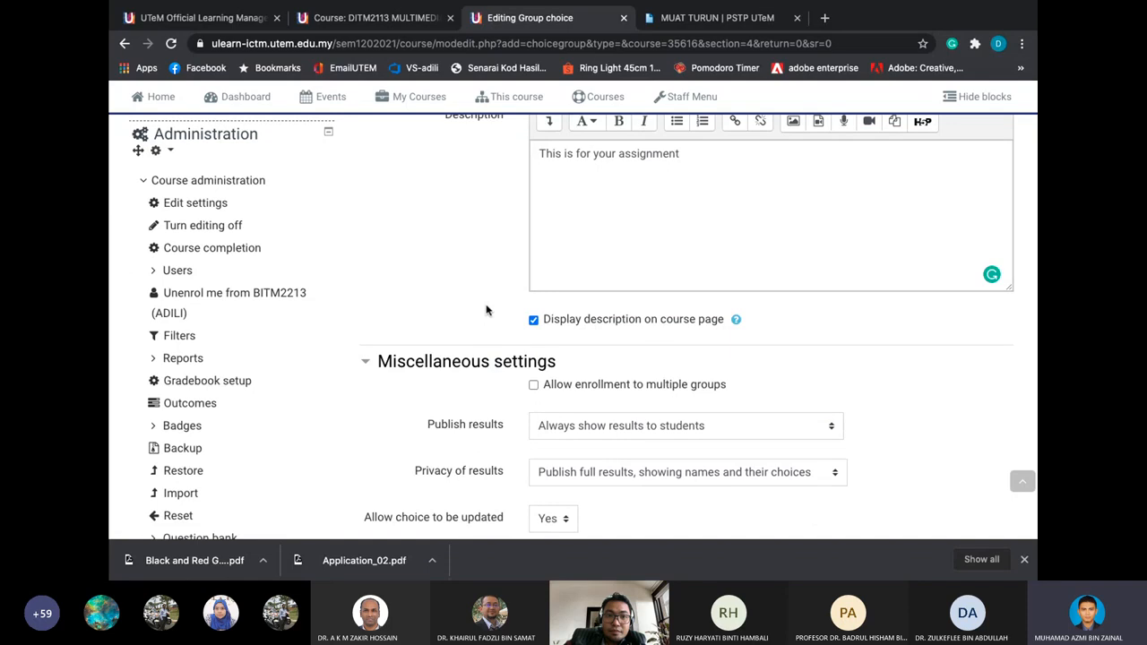
{"action": "scroll", "coordinate": [486, 310], "scroll_direction": "up", "scroll_amount": 1}
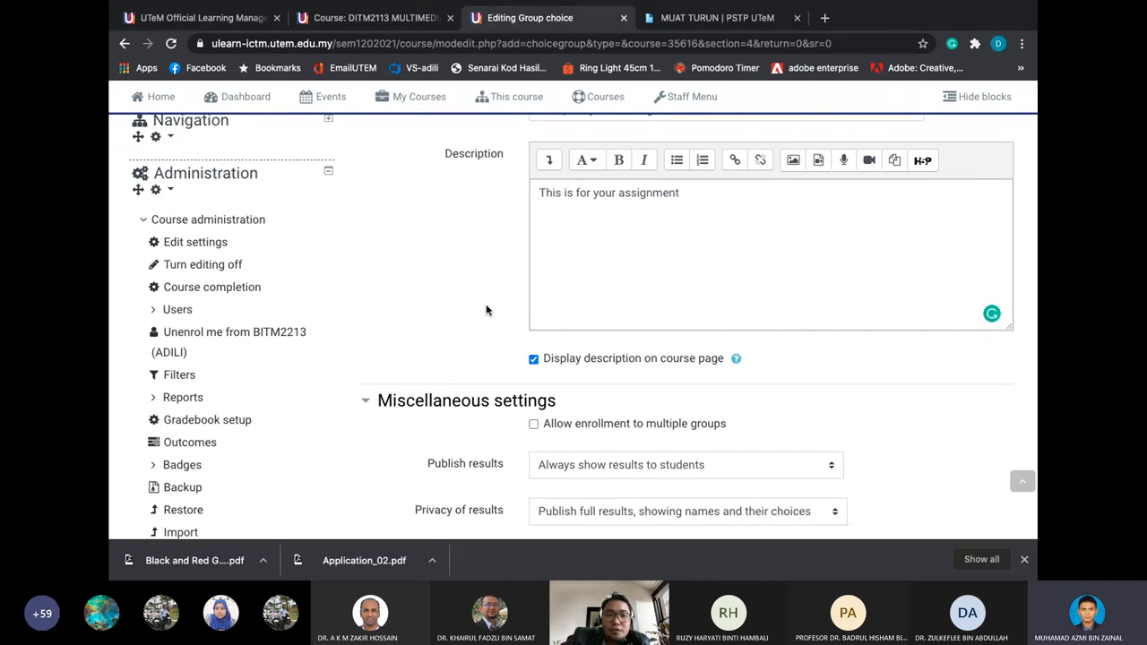
{"action": "scroll", "coordinate": [487, 310], "scroll_direction": "up", "scroll_amount": 1}
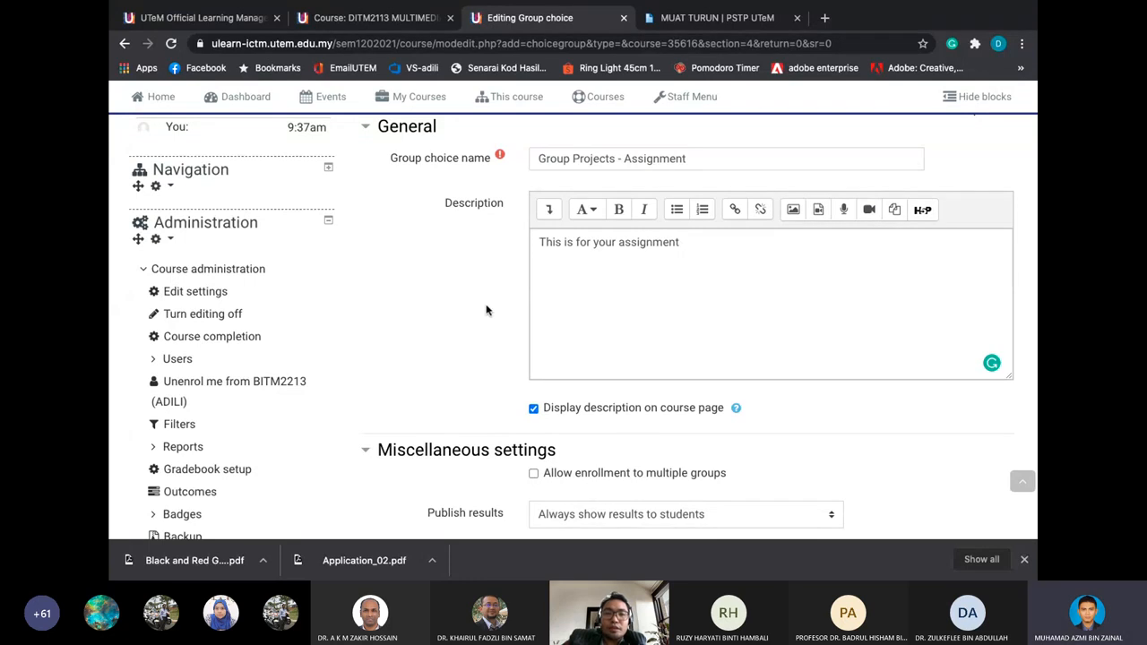
{"action": "scroll", "coordinate": [486, 309], "scroll_direction": "up", "scroll_amount": 3}
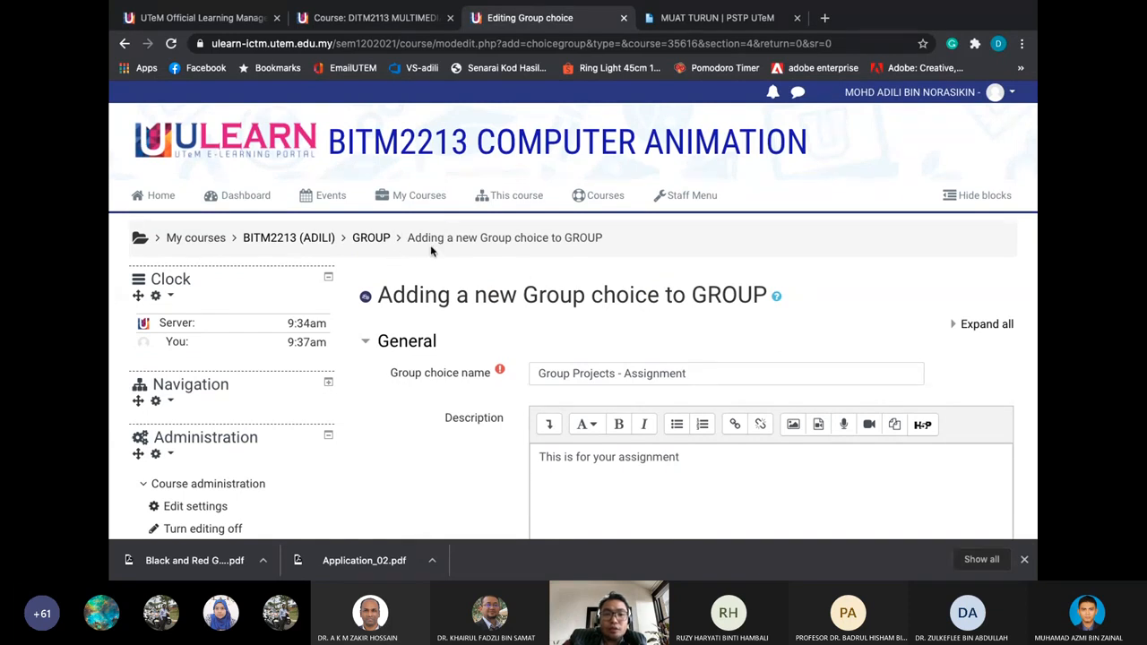
{"action": "scroll", "coordinate": [430, 244], "scroll_direction": "down", "scroll_amount": 10}
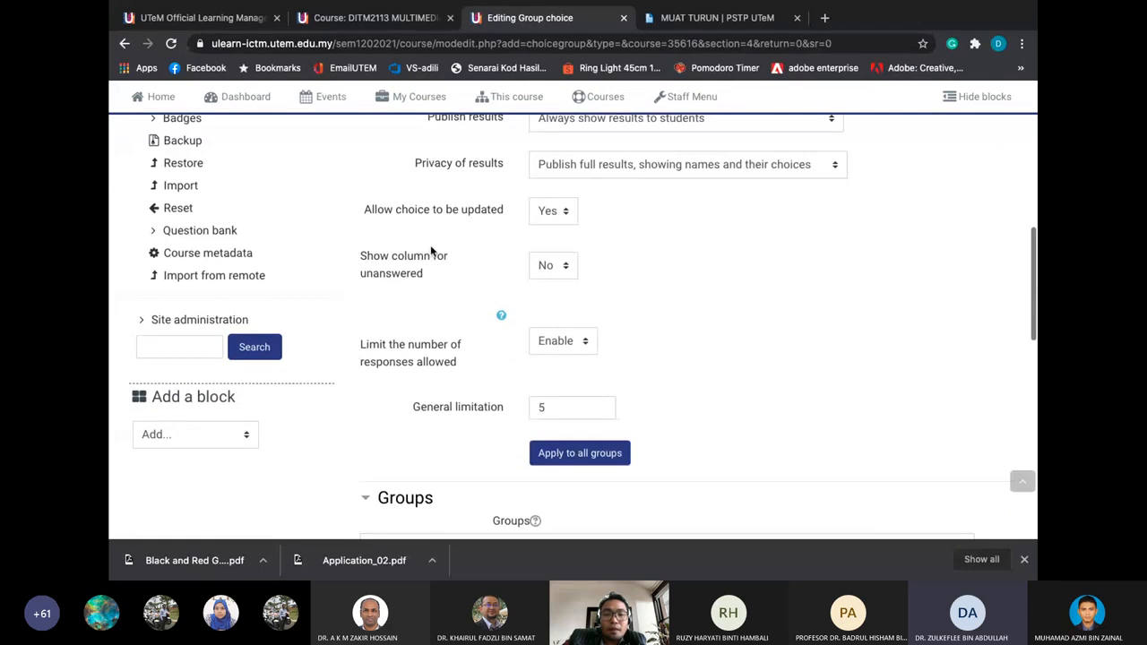
Move GP A–GP D into Selected Groups and apply the limit of 5 to all groups
{"action": "scroll", "coordinate": [556, 404], "scroll_direction": "down", "scroll_amount": 2}
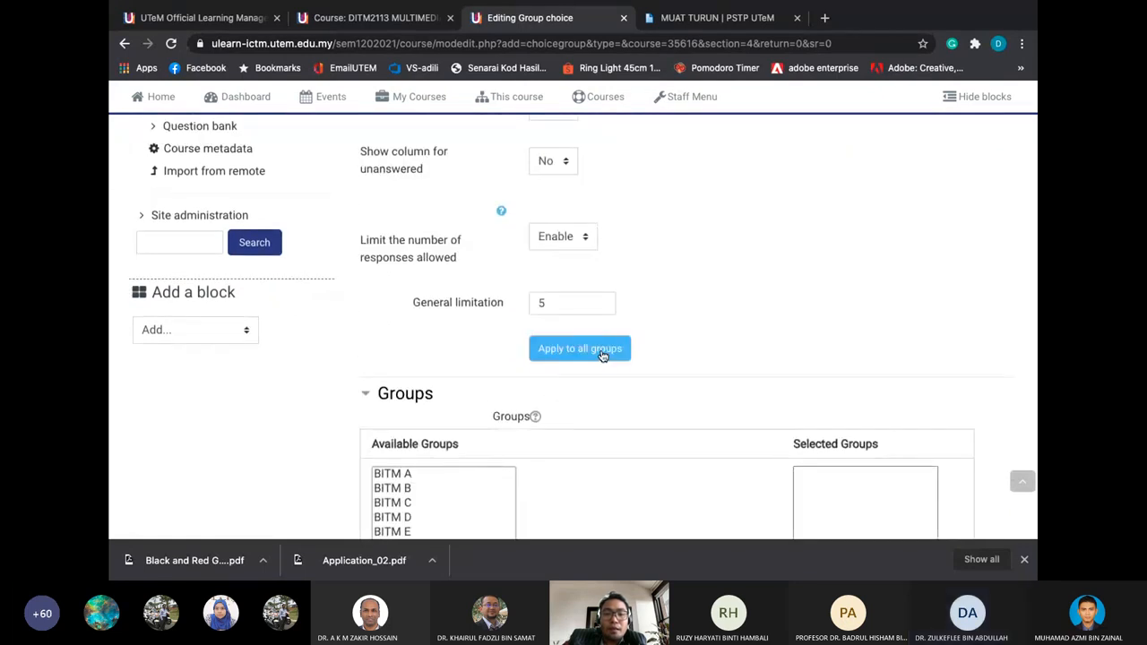
{"action": "scroll", "coordinate": [591, 350], "scroll_direction": "down", "scroll_amount": 1}
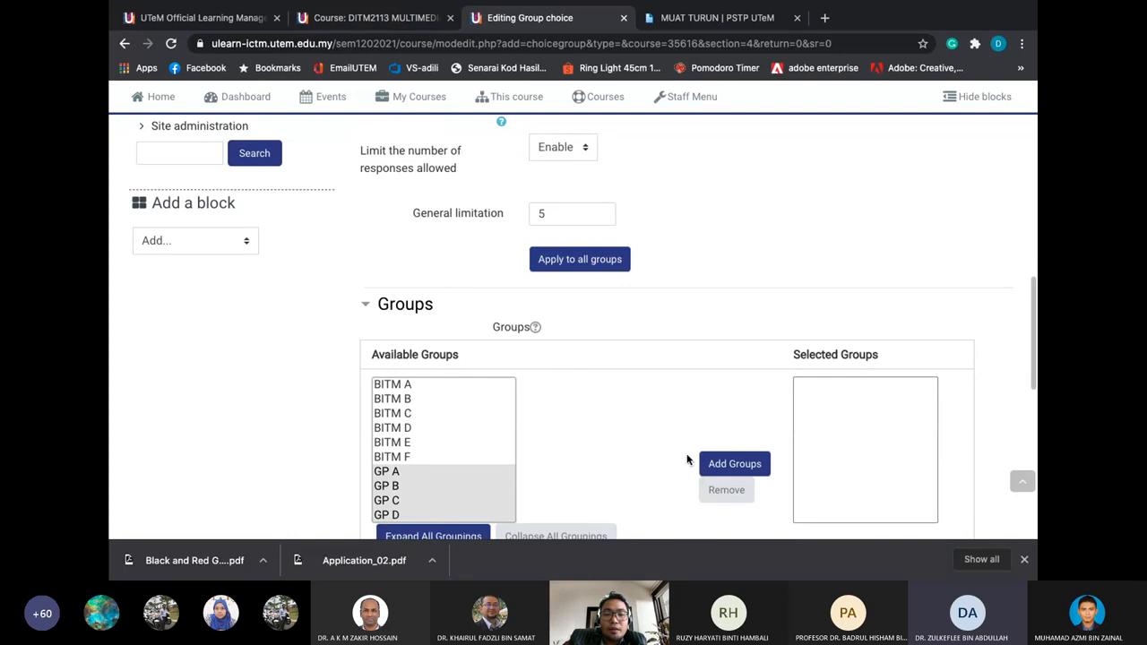
{"action": "scroll", "coordinate": [648, 413], "scroll_direction": "down", "scroll_amount": 1}
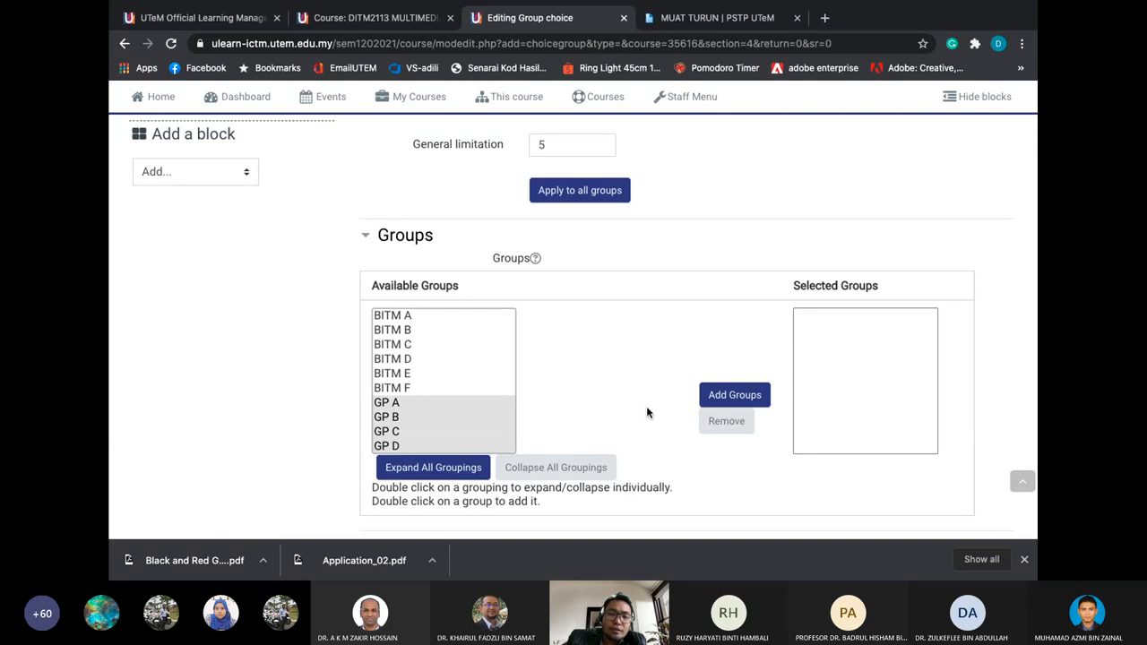
{"action": "scroll", "coordinate": [646, 406], "scroll_direction": "down", "scroll_amount": 1}
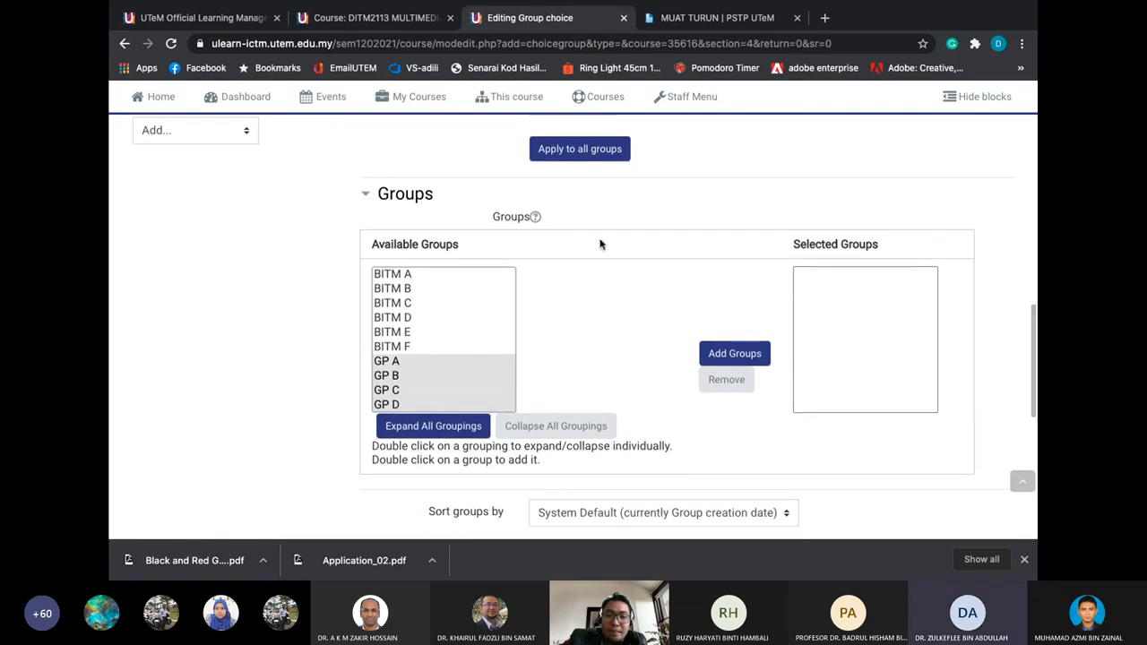
{"action": "scroll", "coordinate": [557, 354], "scroll_direction": "down", "scroll_amount": 1}
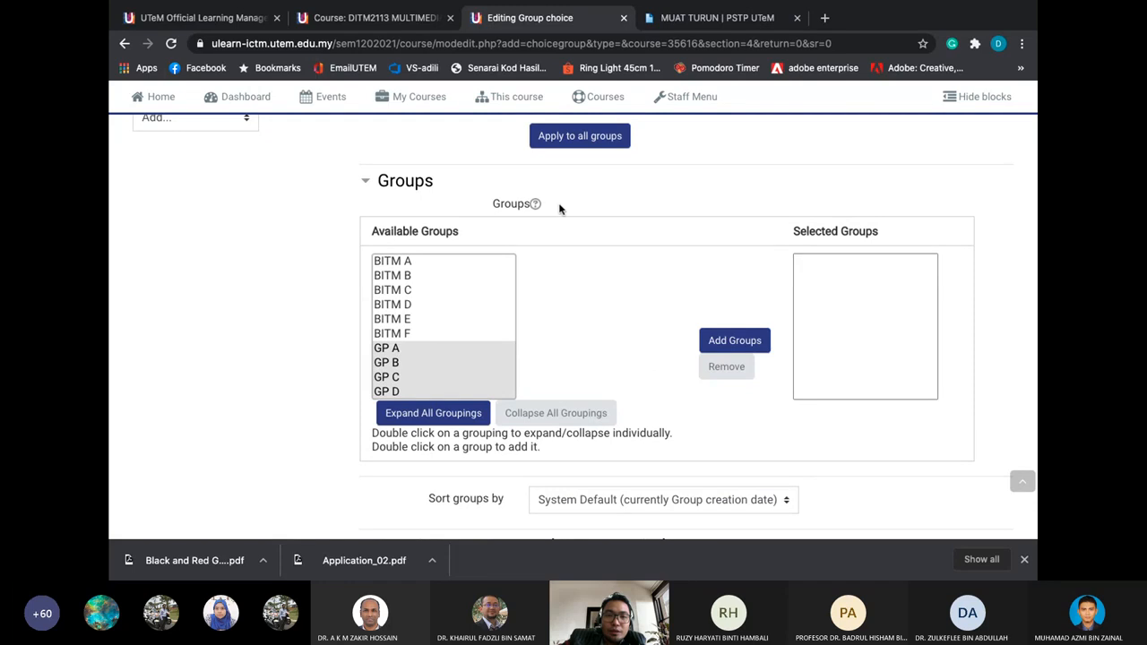
{"action": "scroll", "coordinate": [573, 207], "scroll_direction": "up", "scroll_amount": 3}
{"action": "scroll", "coordinate": [597, 207], "scroll_direction": "down", "scroll_amount": 2}
{"action": "left_click", "coordinate": [724, 394]}
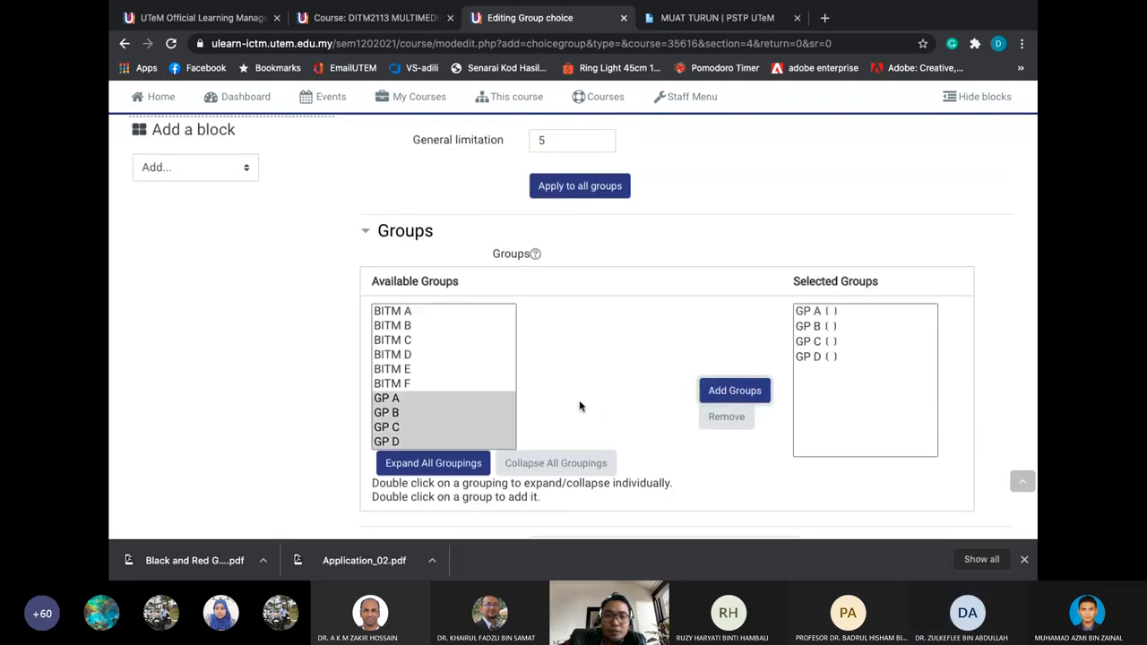
{"action": "left_click", "coordinate": [607, 186]}
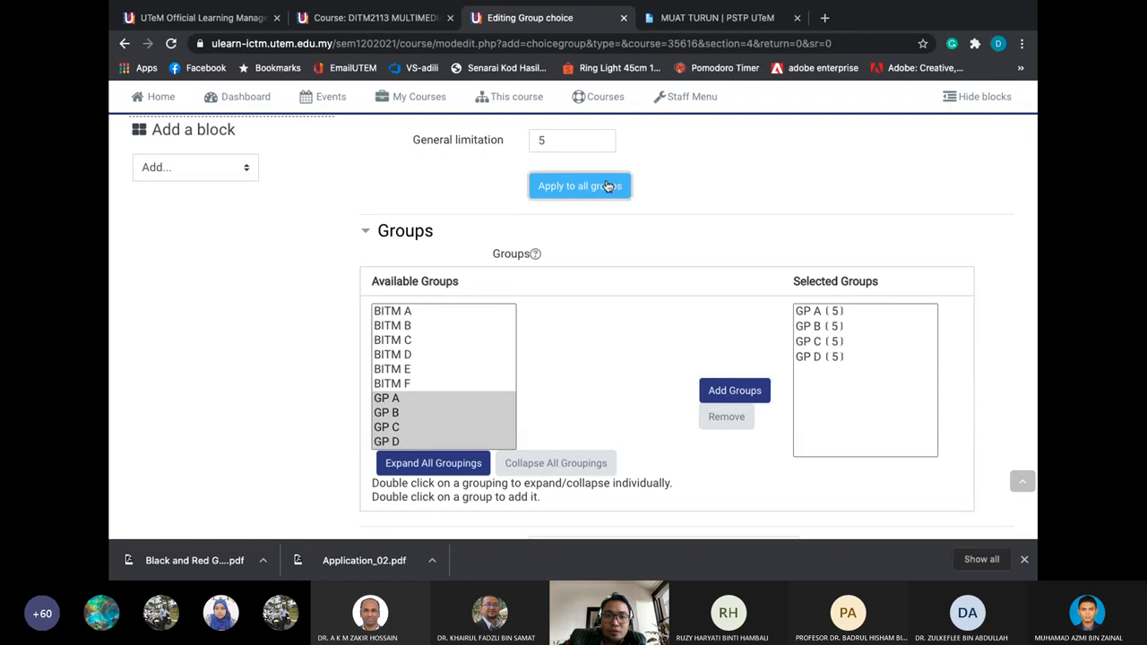
{"action": "scroll", "coordinate": [598, 281], "scroll_direction": "down", "scroll_amount": 2}
{"action": "scroll", "coordinate": [598, 284], "scroll_direction": "down", "scroll_amount": 1}
Expand the 'Restrict answering to this time period', 'Common module settings' and 'Restrict access' sections
{"action": "scroll", "coordinate": [599, 284], "scroll_direction": "up", "scroll_amount": 2}
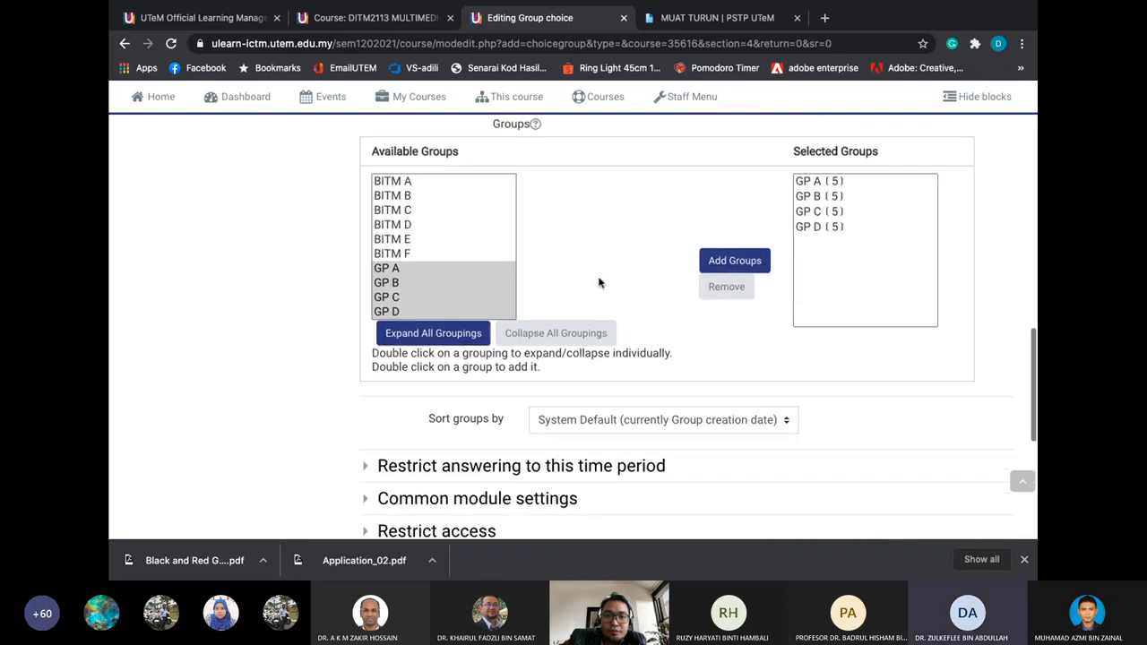
{"action": "scroll", "coordinate": [600, 282], "scroll_direction": "up", "scroll_amount": 2}
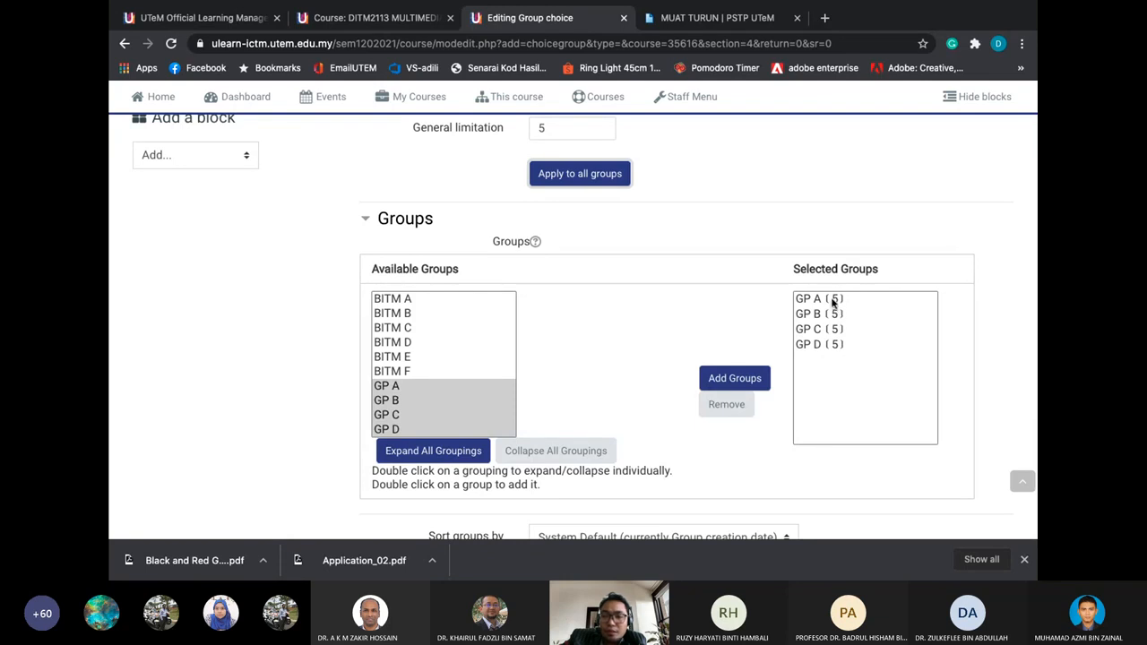
{"action": "scroll", "coordinate": [811, 396], "scroll_direction": "down", "scroll_amount": 3}
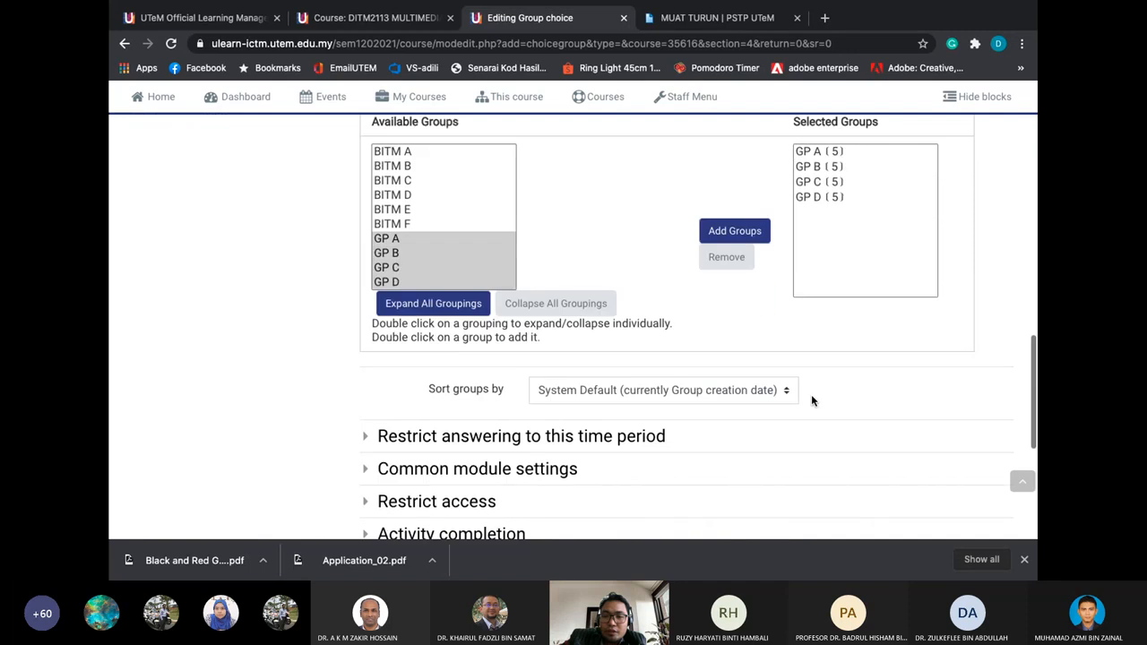
{"action": "scroll", "coordinate": [811, 401], "scroll_direction": "down", "scroll_amount": 1}
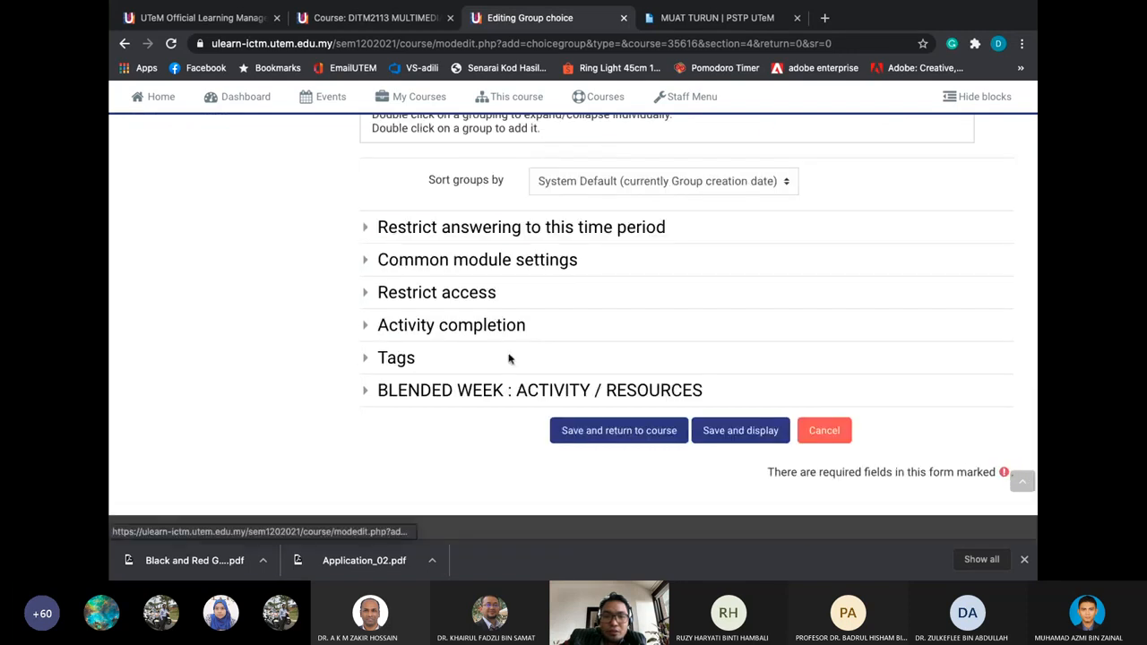
{"action": "left_click", "coordinate": [492, 235]}
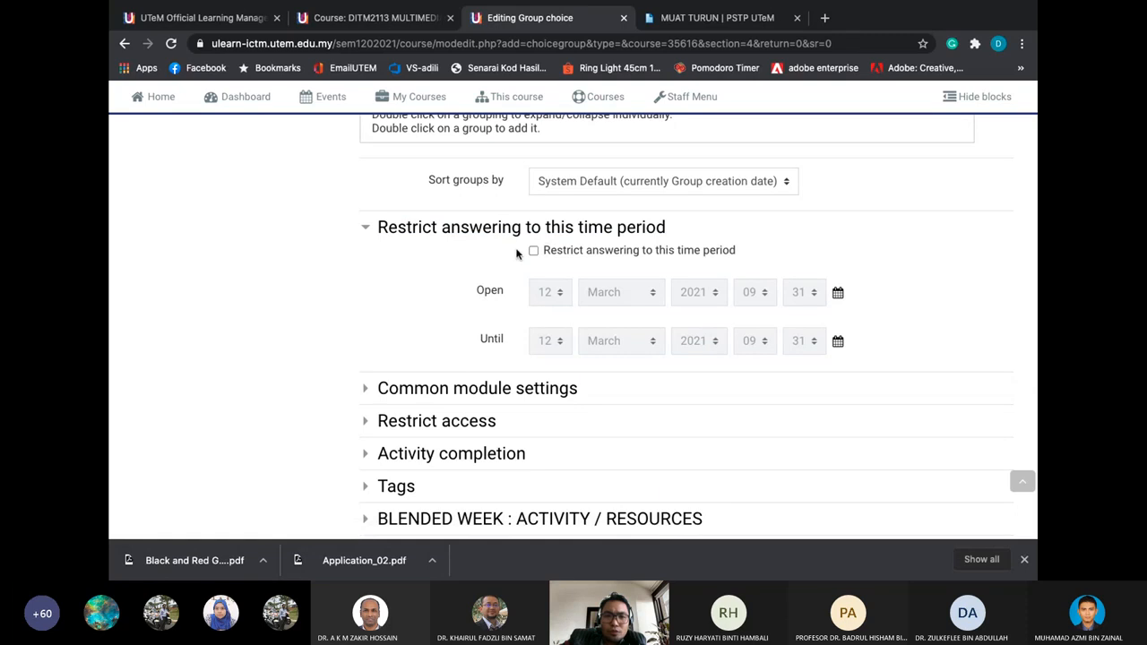
{"action": "left_click", "coordinate": [435, 394]}
{"action": "scroll", "coordinate": [435, 395], "scroll_direction": "down", "scroll_amount": 3}
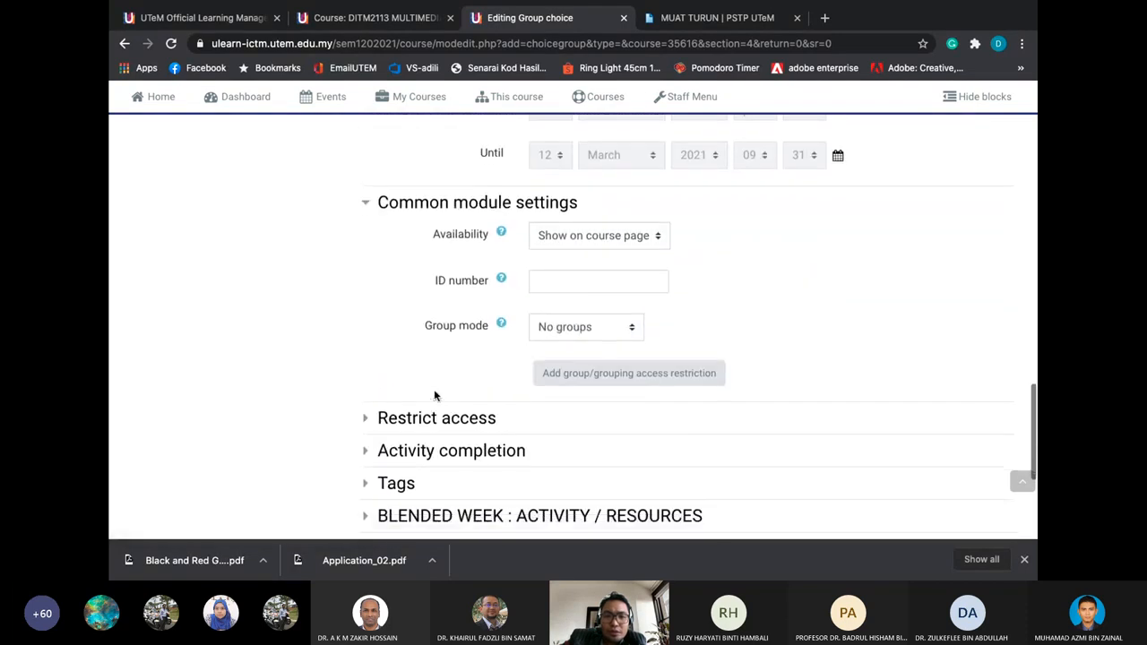
{"action": "left_click", "coordinate": [439, 399]}
{"action": "scroll", "coordinate": [573, 402], "scroll_direction": "down", "scroll_amount": 1}
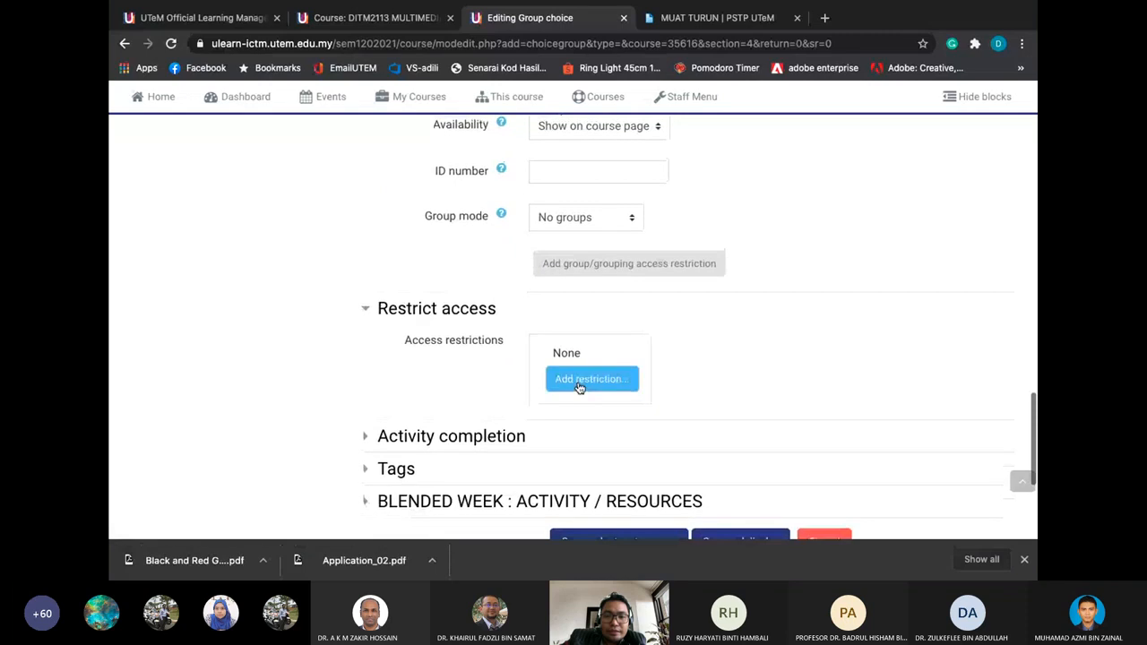
Check the Add restriction options, cancel without adding any, and expand Activity completion
{"action": "left_click", "coordinate": [579, 384]}
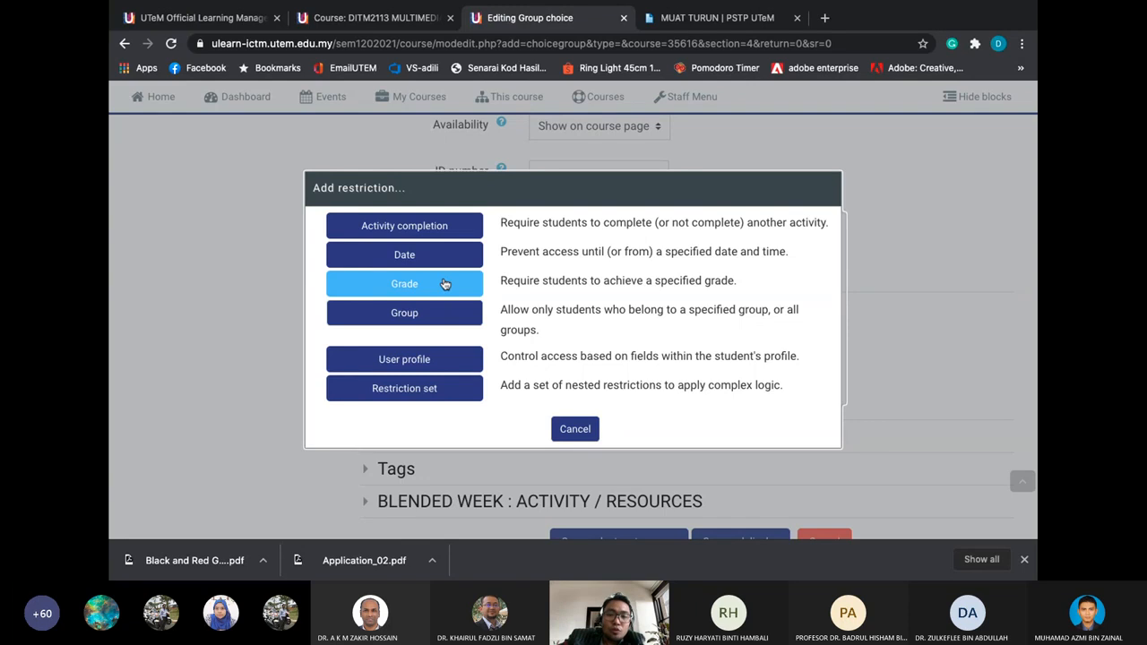
{"action": "left_click", "coordinate": [559, 429]}
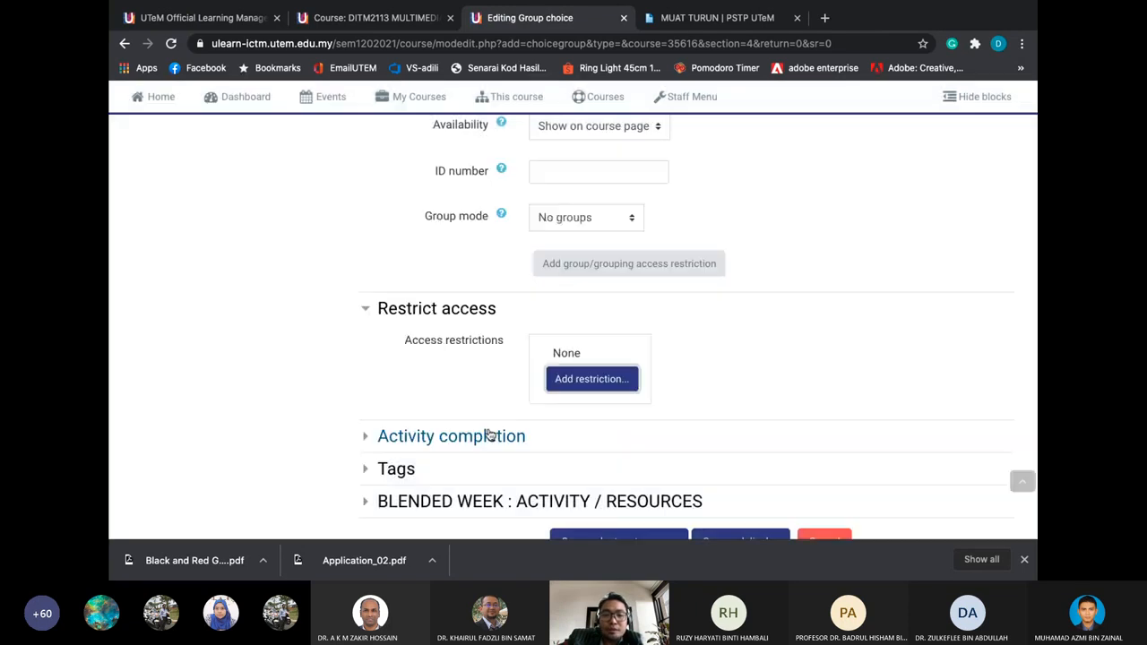
{"action": "left_click", "coordinate": [451, 435]}
{"action": "scroll", "coordinate": [451, 430], "scroll_direction": "down", "scroll_amount": 1}
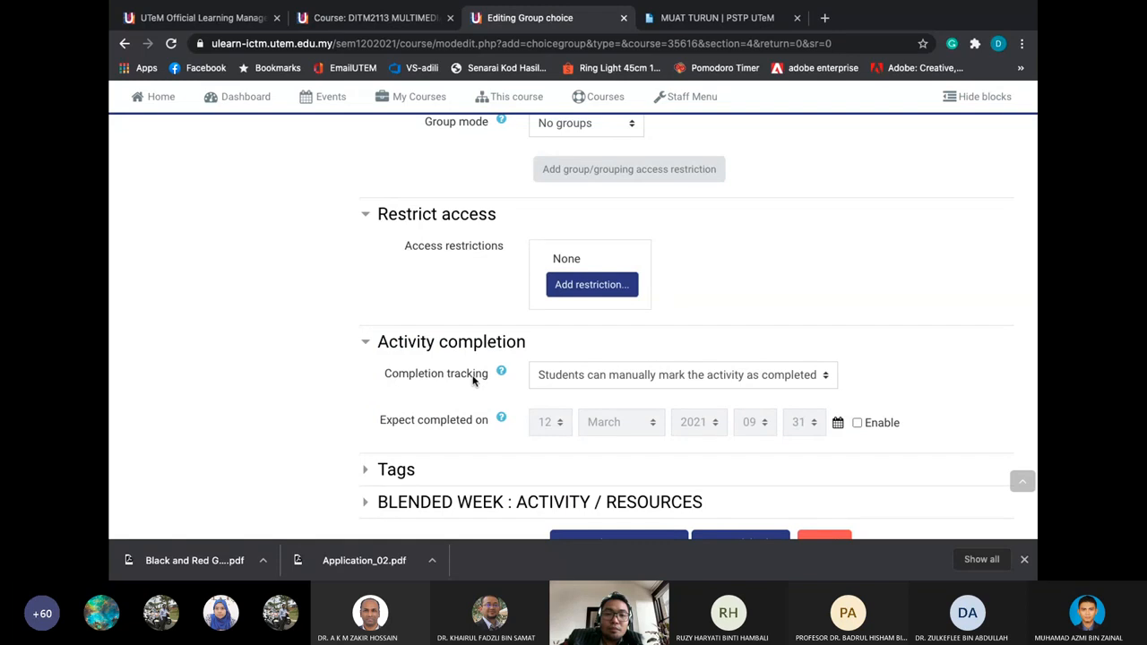
Set Completion tracking to 'Show activity as complete when conditions are met' with 'Show as complete when user makes a choice' ticked
{"action": "left_click", "coordinate": [564, 382]}
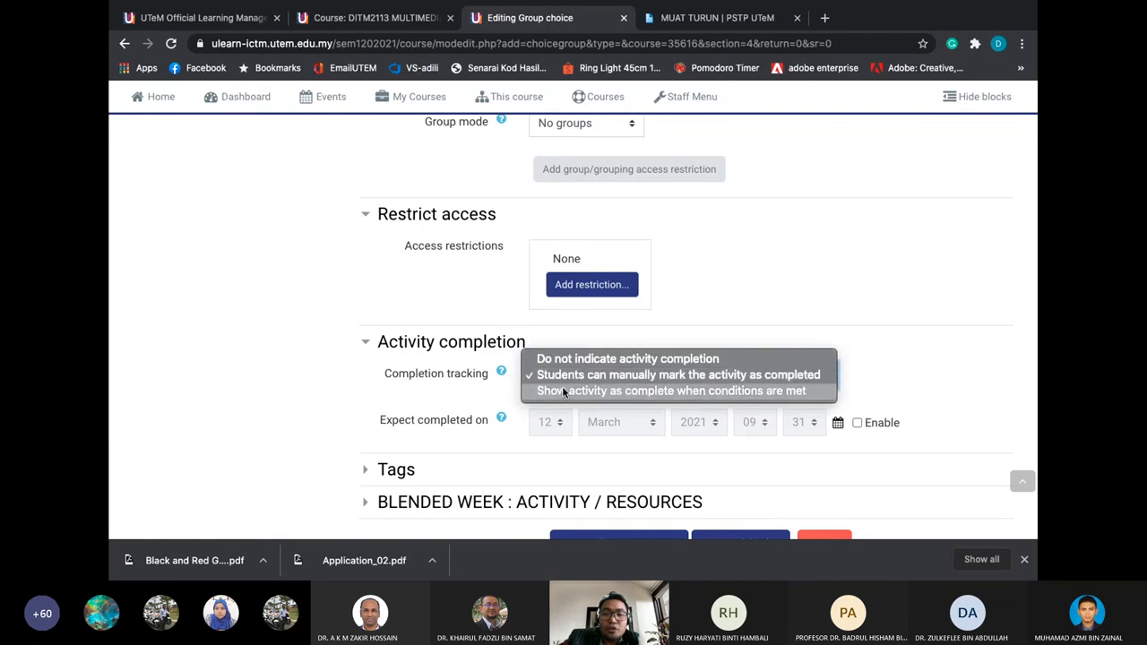
{"action": "left_click", "coordinate": [561, 391]}
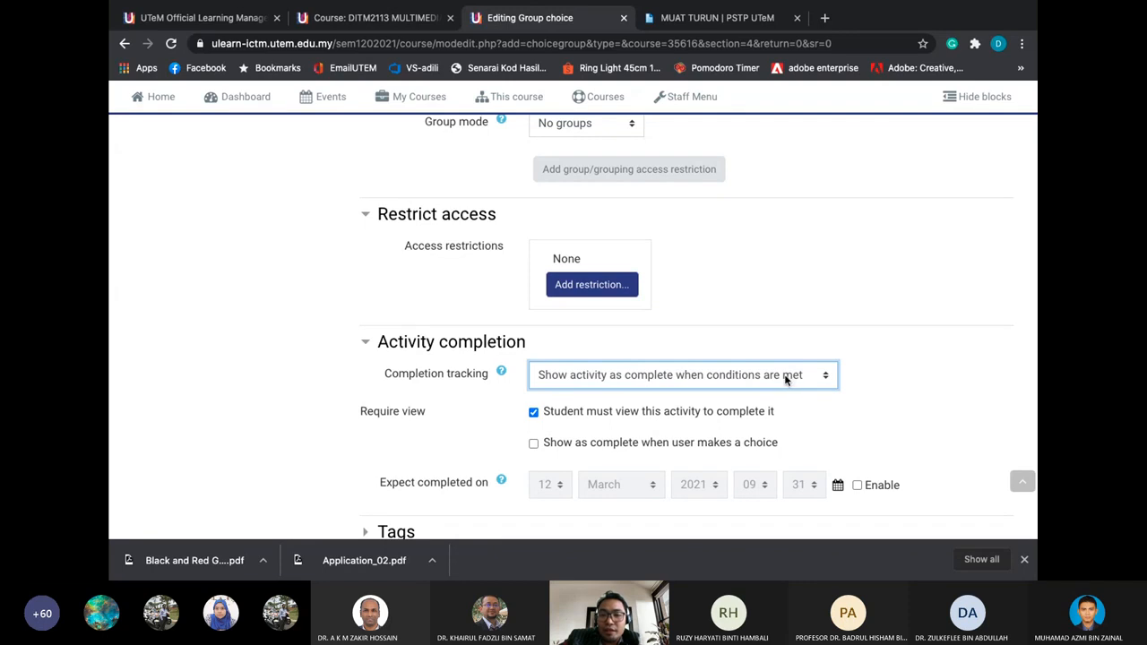
{"action": "left_click", "coordinate": [533, 444]}
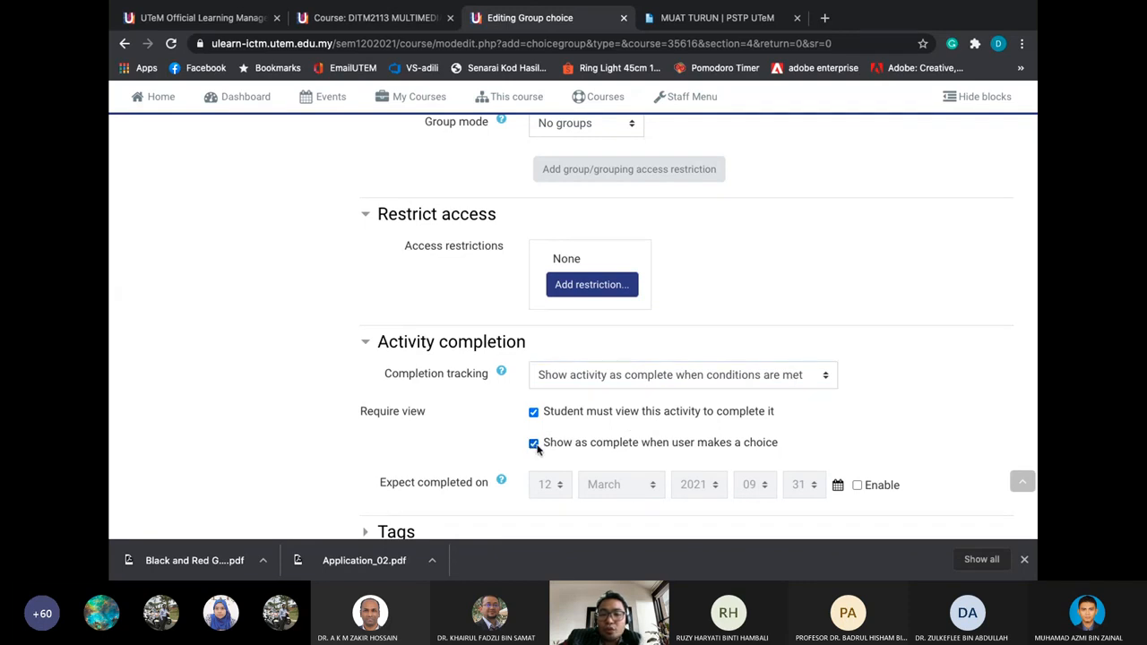
{"action": "scroll", "coordinate": [535, 451], "scroll_direction": "down", "scroll_amount": 2}
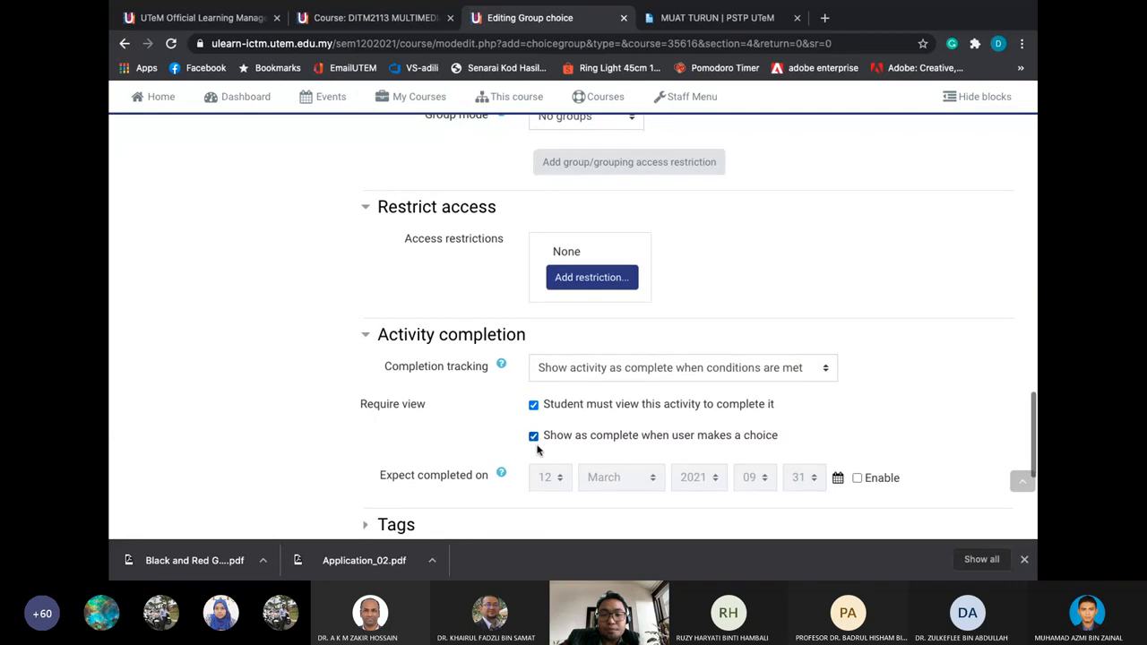
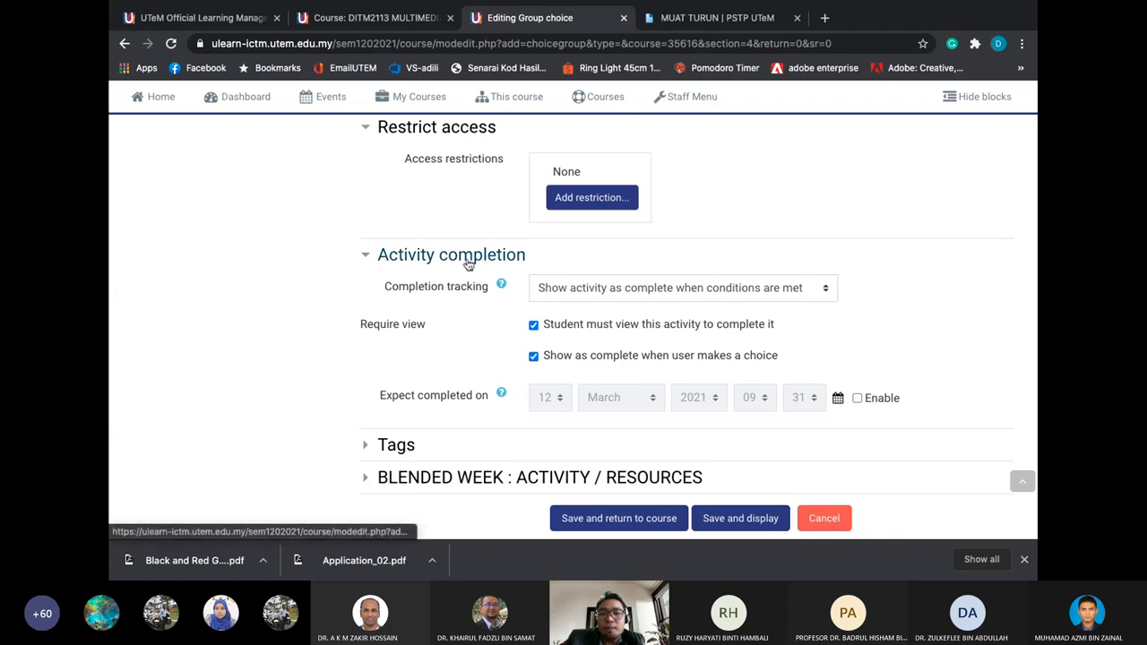
Check the Add restriction options without adding one, then save and display the group choice
{"action": "scroll", "coordinate": [460, 297], "scroll_direction": "down", "scroll_amount": 1}
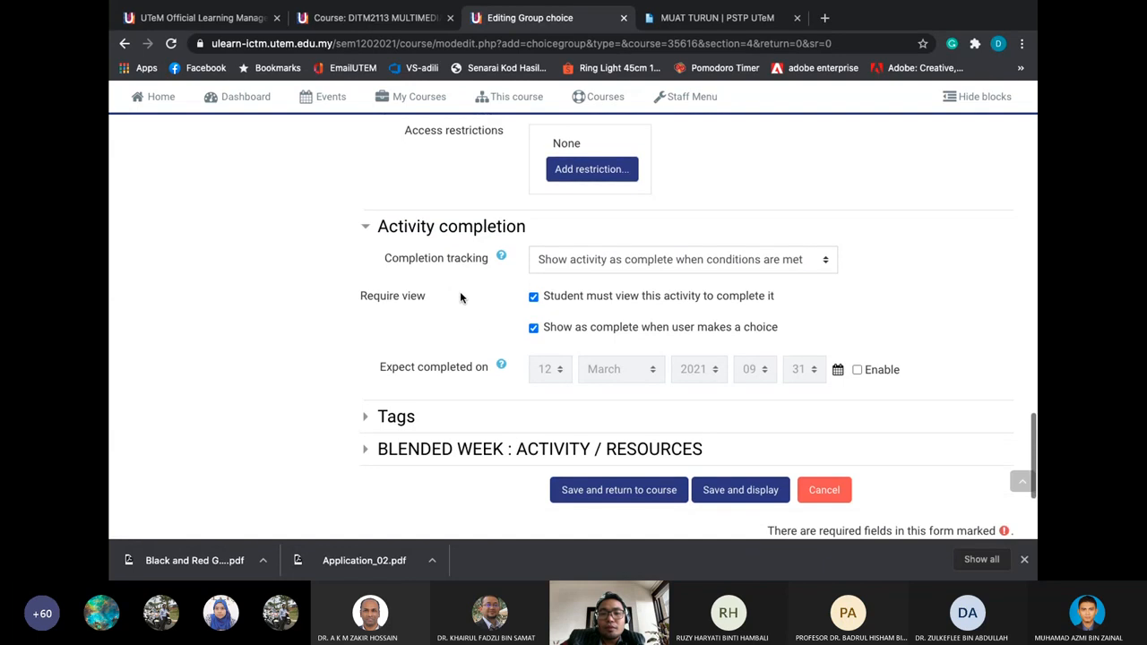
{"action": "scroll", "coordinate": [473, 319], "scroll_direction": "up", "scroll_amount": 3}
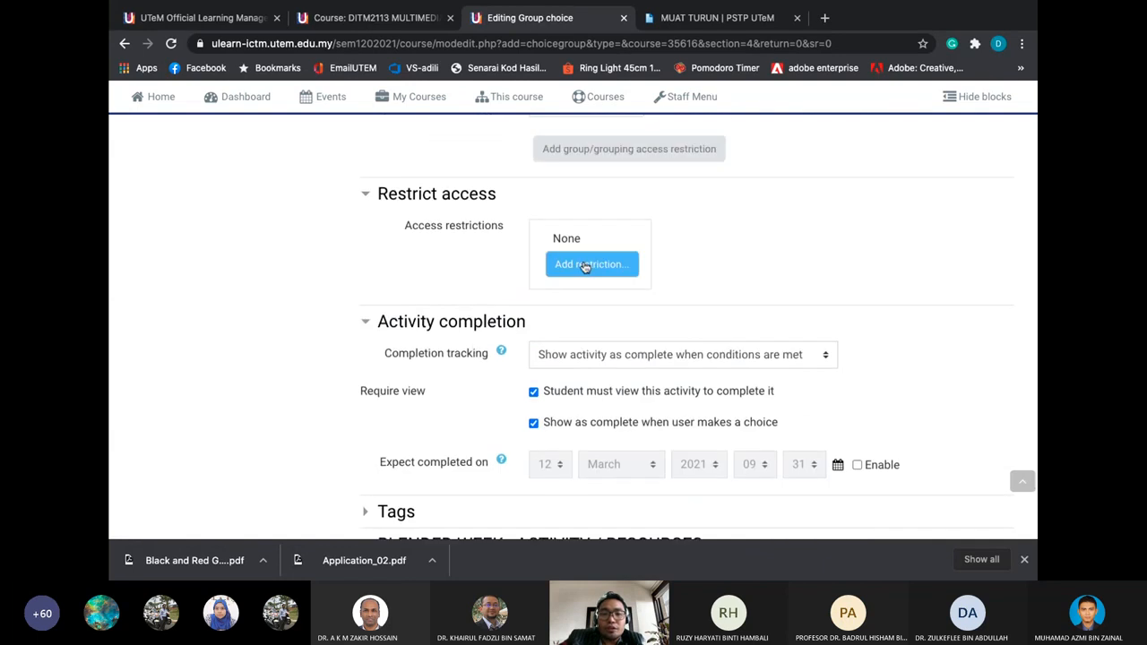
{"action": "left_click", "coordinate": [584, 266]}
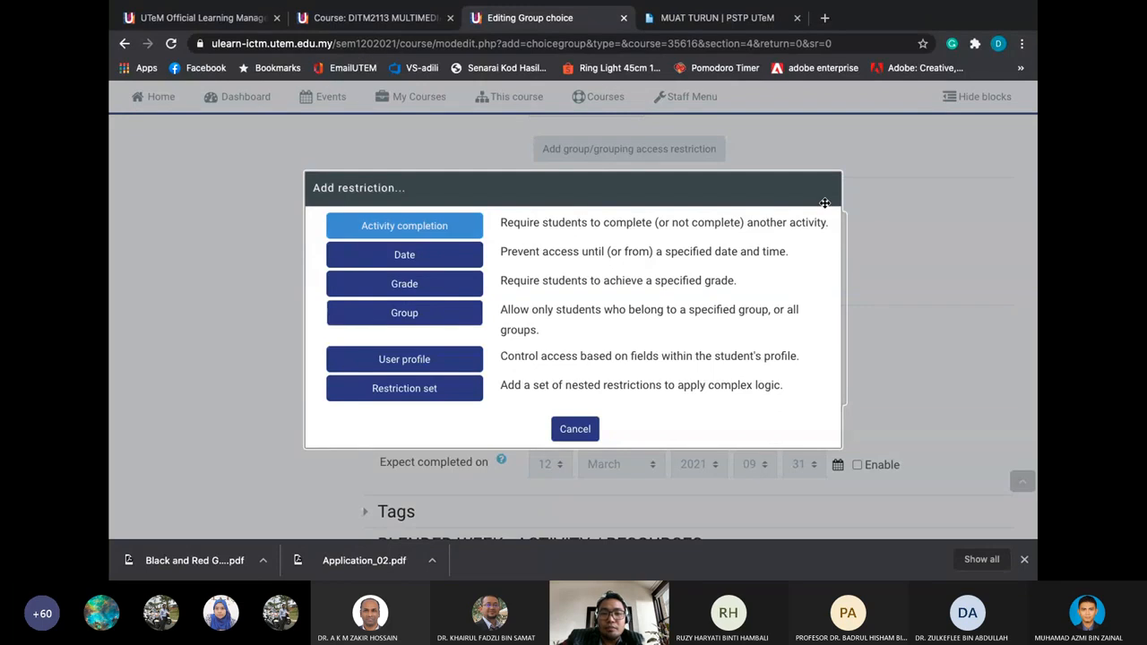
{"action": "key", "text": "Escape"}
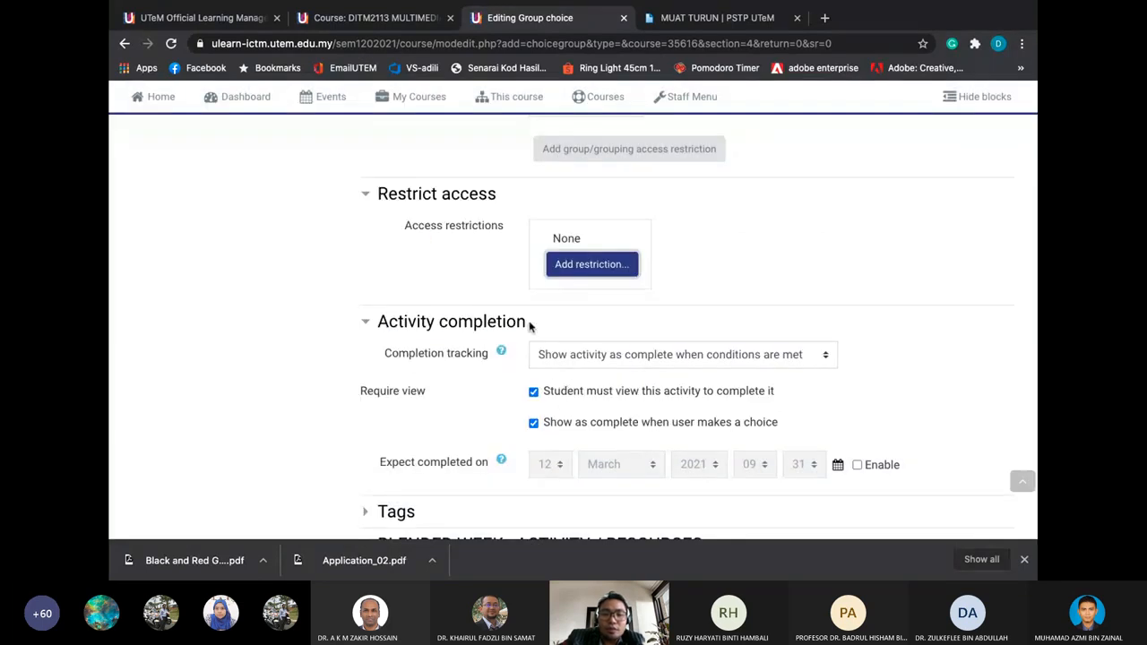
{"action": "scroll", "coordinate": [579, 390], "scroll_direction": "down", "scroll_amount": 2}
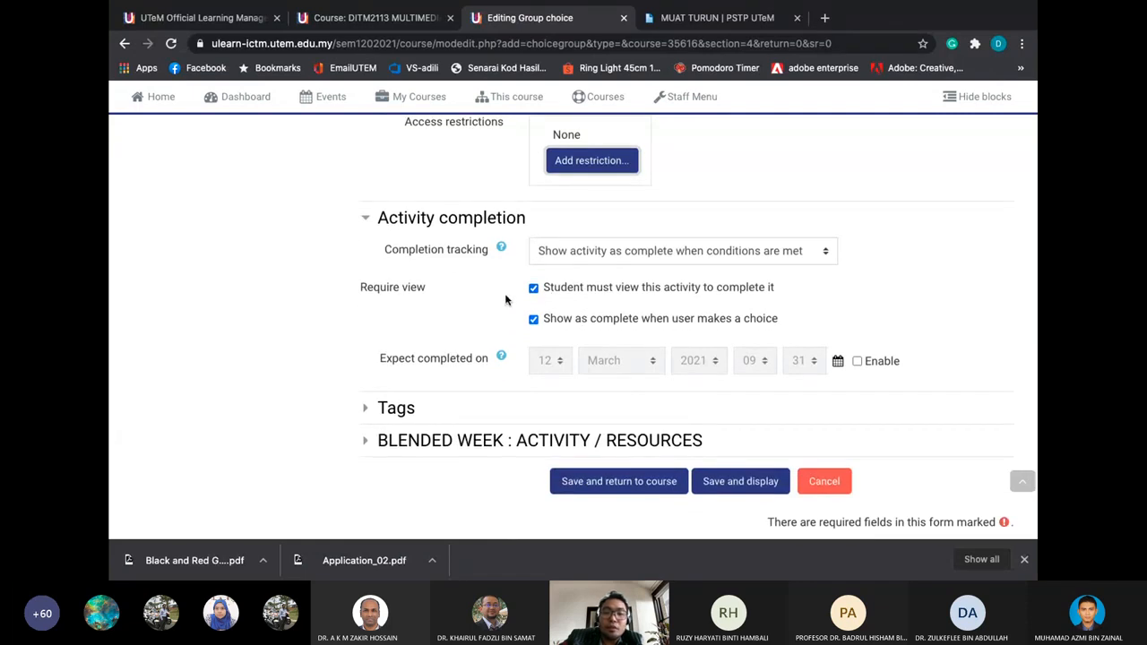
{"action": "left_click", "coordinate": [720, 480]}
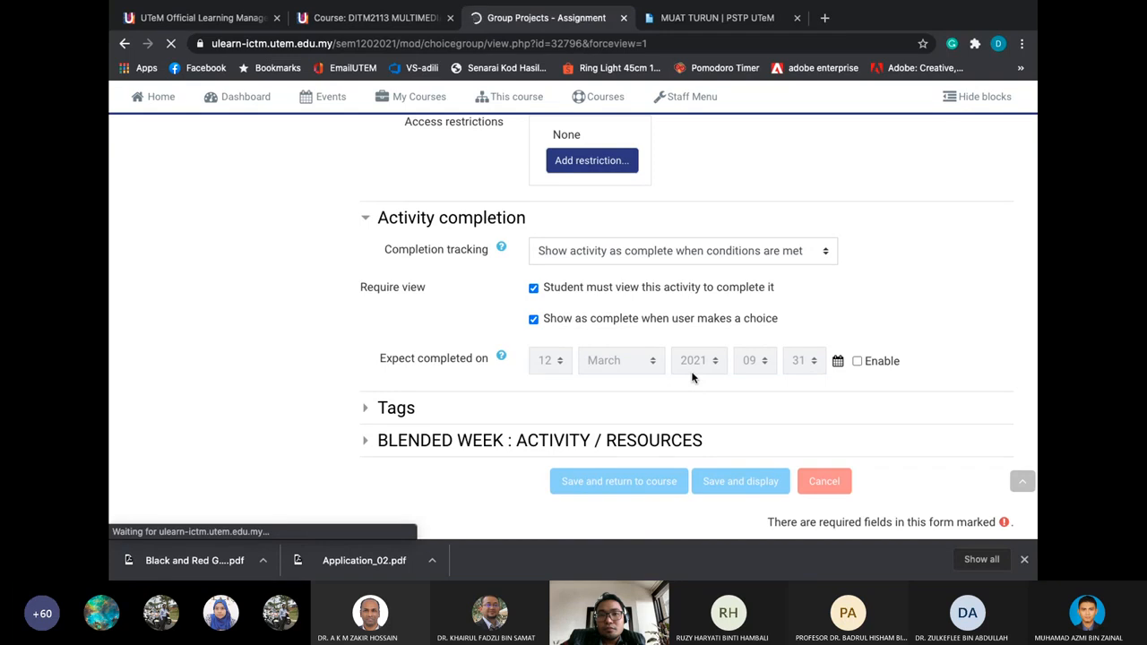
Select group GP A and save the choice
{"action": "scroll", "coordinate": [583, 378], "scroll_direction": "down", "scroll_amount": 2}
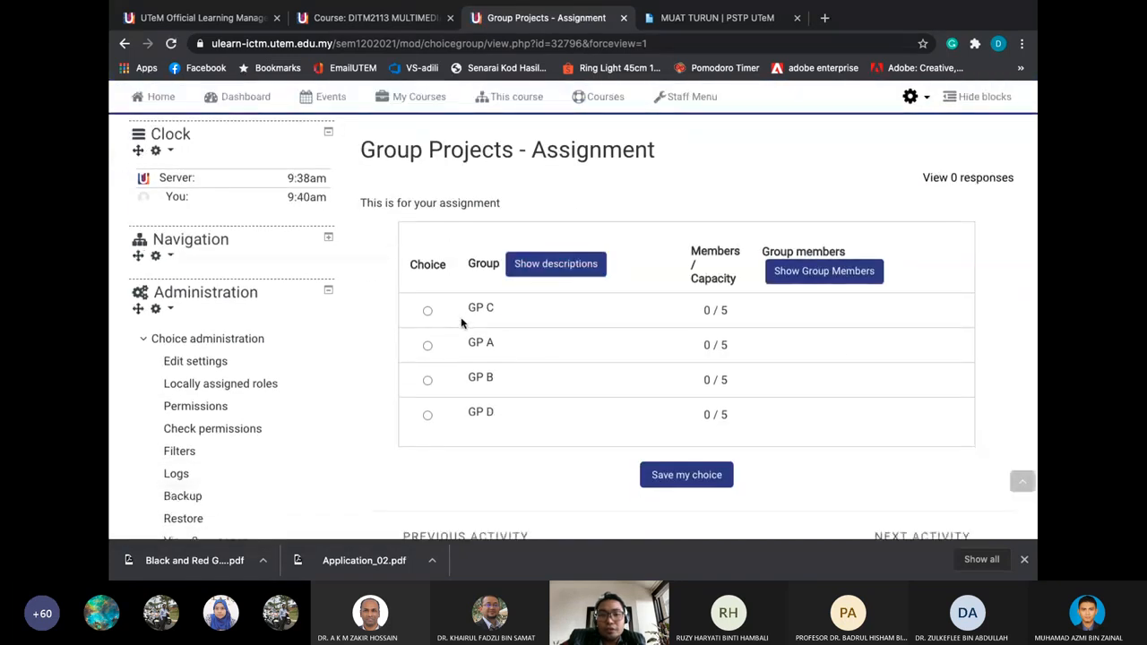
{"action": "scroll", "coordinate": [443, 311], "scroll_direction": "down", "scroll_amount": 1}
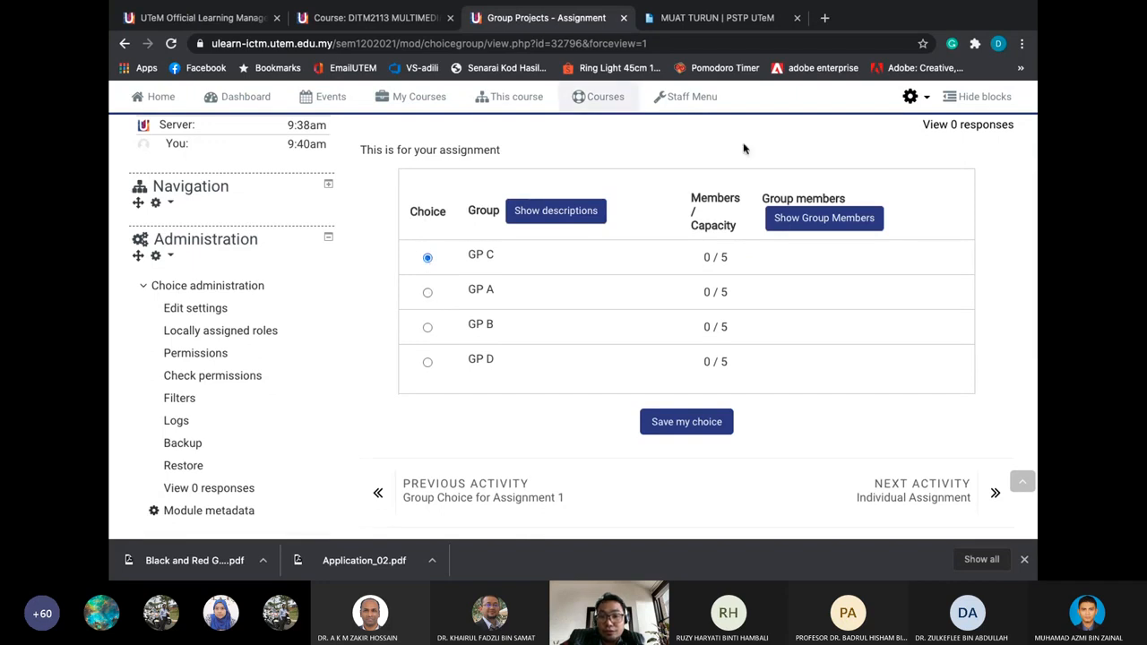
{"action": "left_click", "coordinate": [427, 292]}
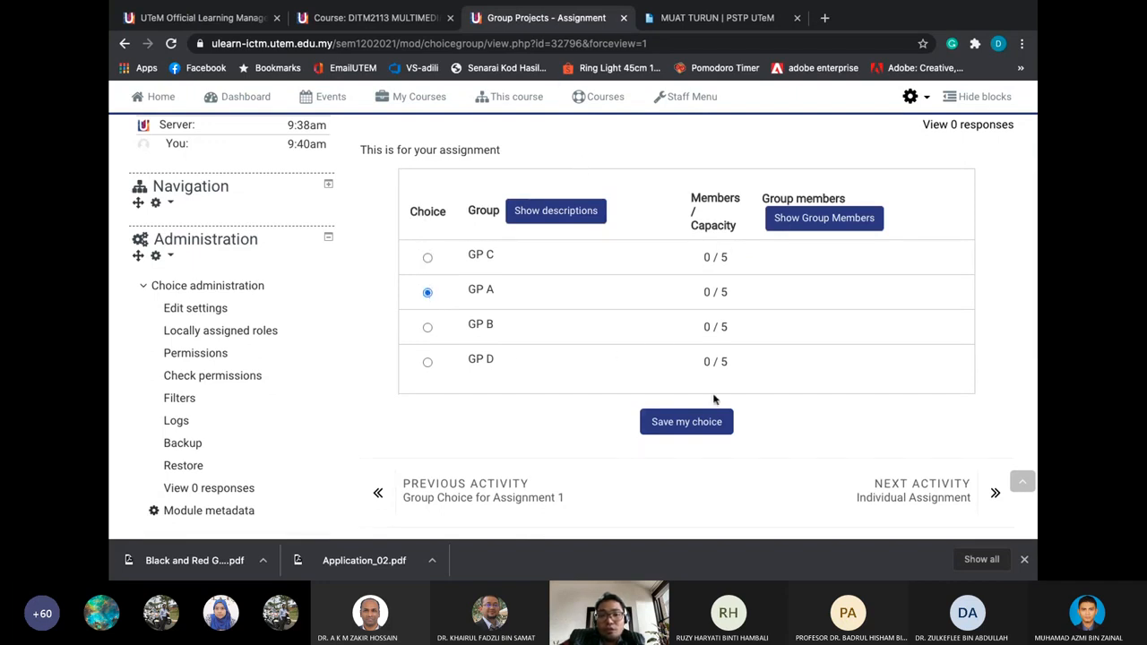
{"action": "left_click", "coordinate": [666, 417]}
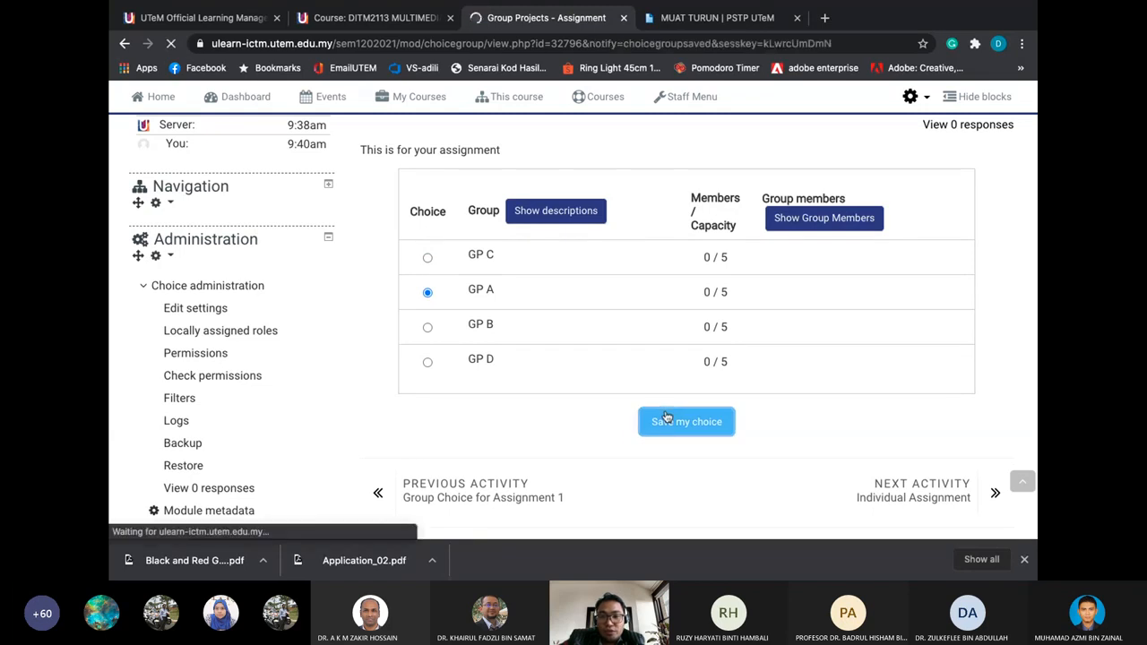
Show the members of each group in the group choice
{"action": "scroll", "coordinate": [796, 340], "scroll_direction": "down", "scroll_amount": 3}
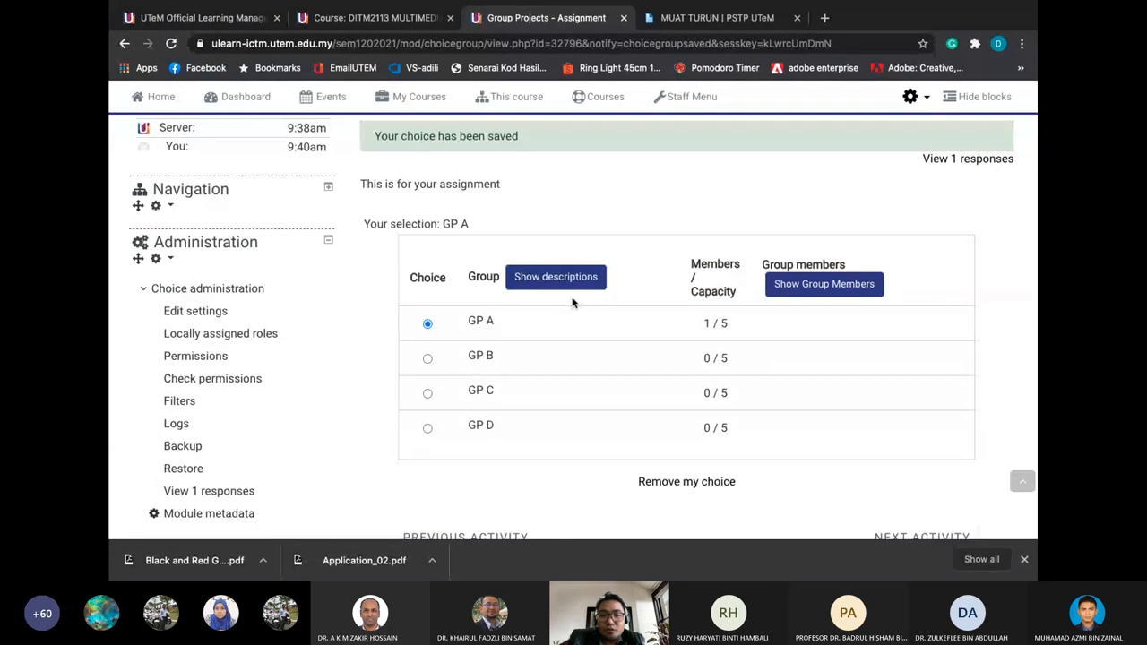
{"action": "scroll", "coordinate": [589, 328], "scroll_direction": "down", "scroll_amount": 1}
{"action": "left_click", "coordinate": [821, 284]}
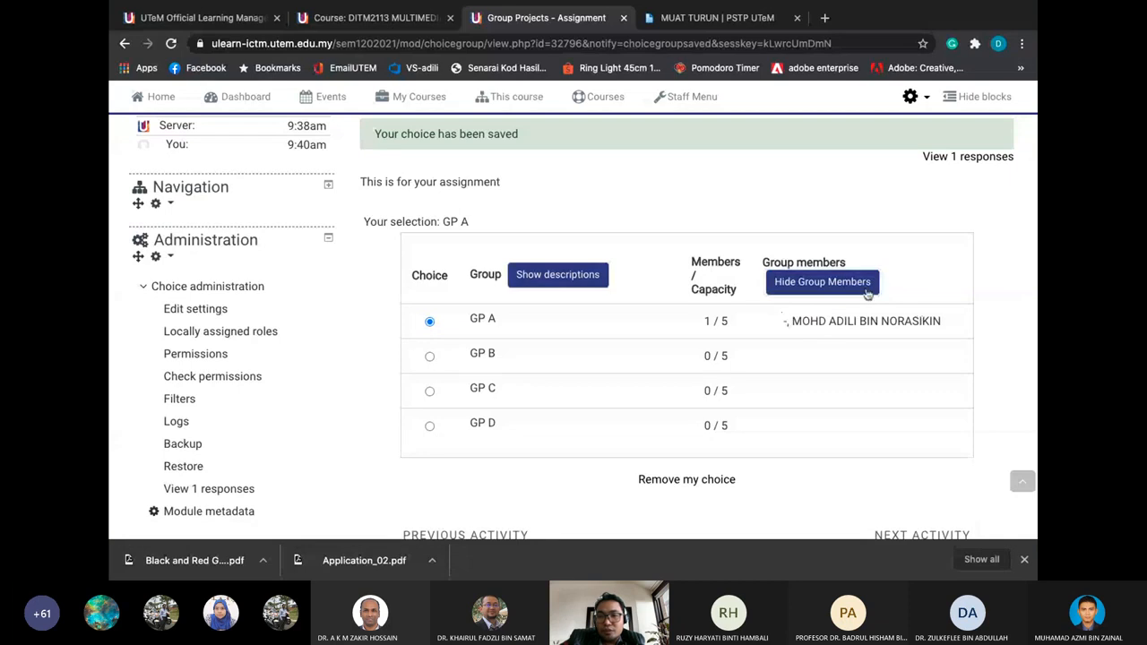
{"action": "left_click", "coordinate": [842, 285]}
{"action": "left_click", "coordinate": [842, 285]}
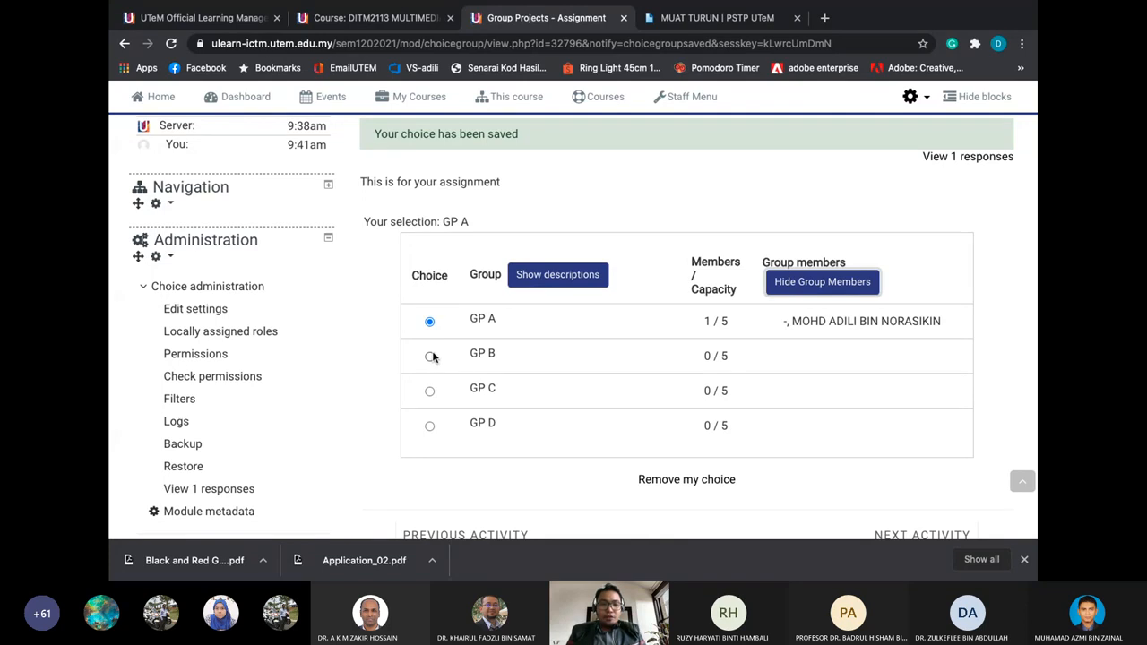
{"action": "scroll", "coordinate": [368, 314], "scroll_direction": "up", "scroll_amount": 3}
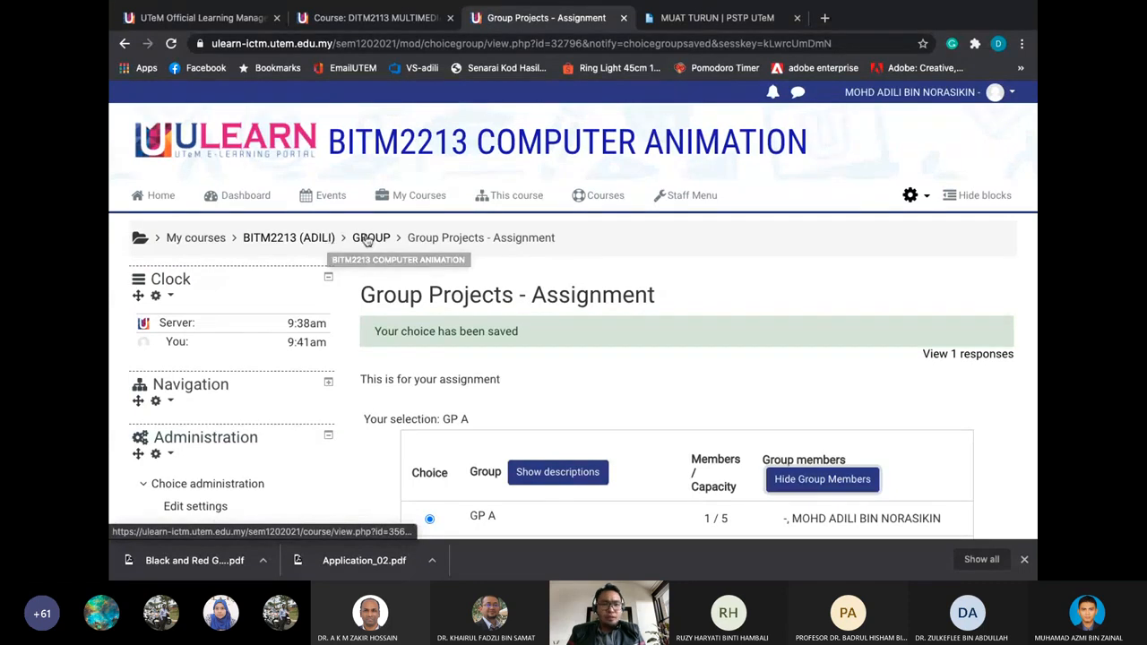
Return to the BITM2213 course page and scroll down to the GROUP section
{"action": "left_click", "coordinate": [308, 240]}
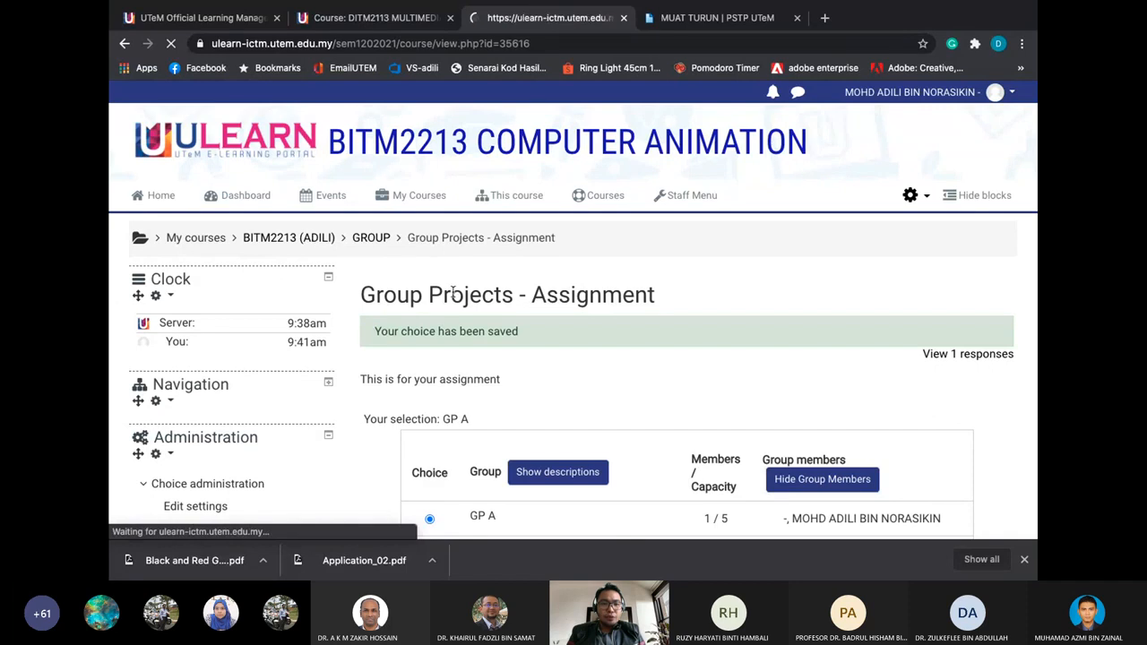
{"action": "scroll", "coordinate": [545, 316], "scroll_direction": "down", "scroll_amount": 10}
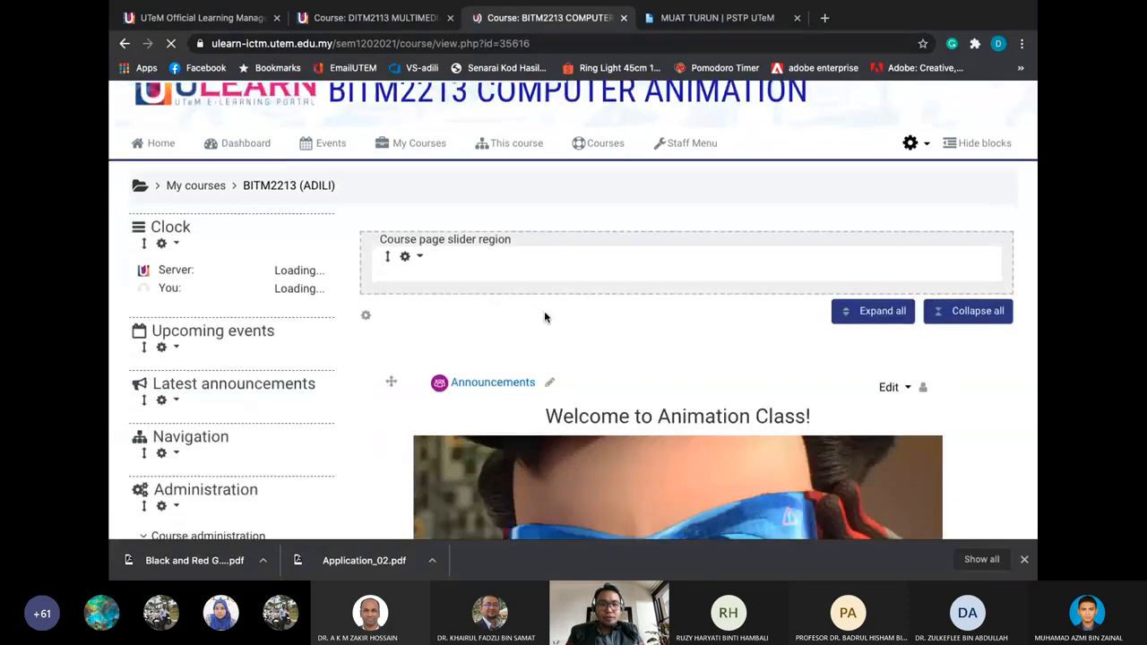
{"action": "scroll", "coordinate": [544, 316], "scroll_direction": "down", "scroll_amount": 2}
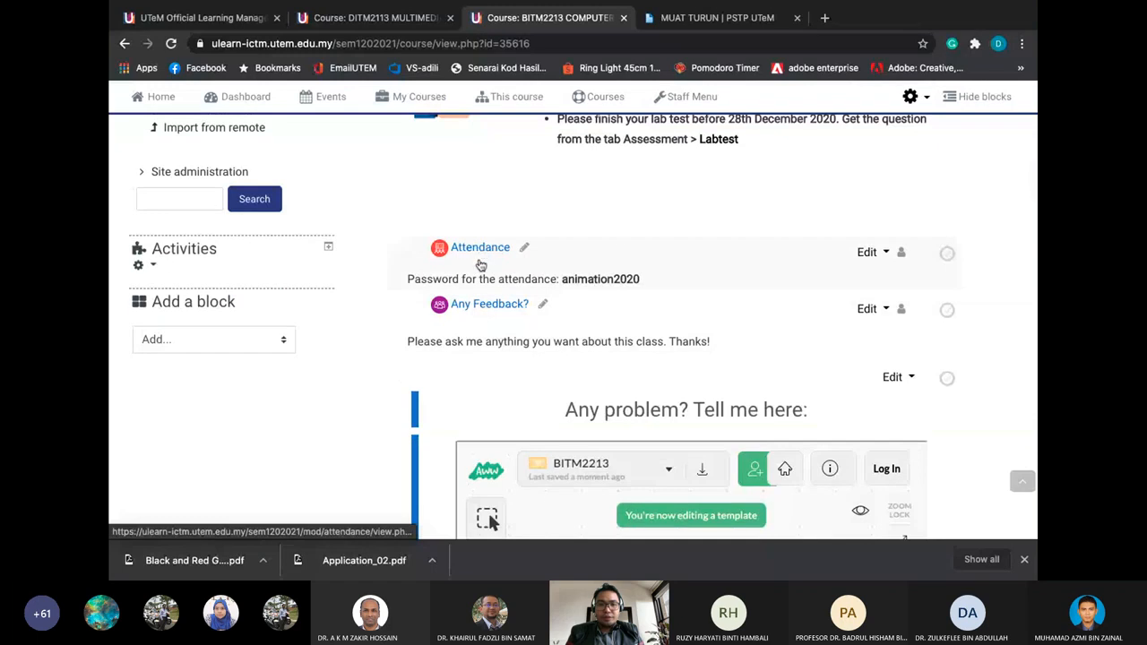
{"action": "scroll", "coordinate": [491, 251], "scroll_direction": "down", "scroll_amount": 10}
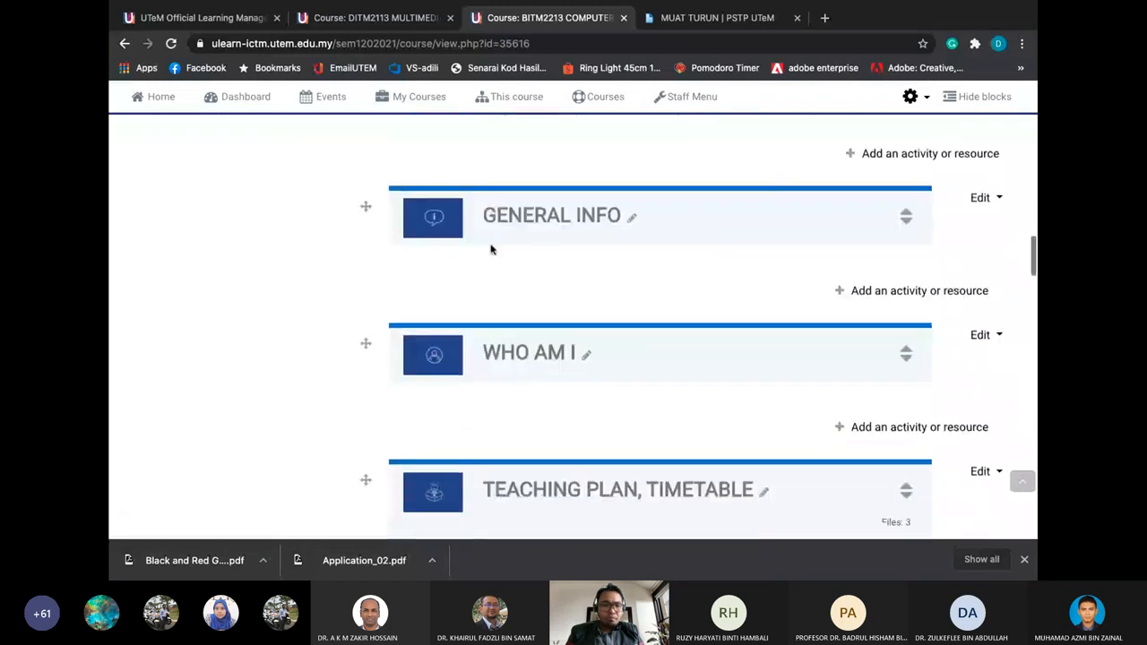
{"action": "scroll", "coordinate": [518, 240], "scroll_direction": "down", "scroll_amount": 4}
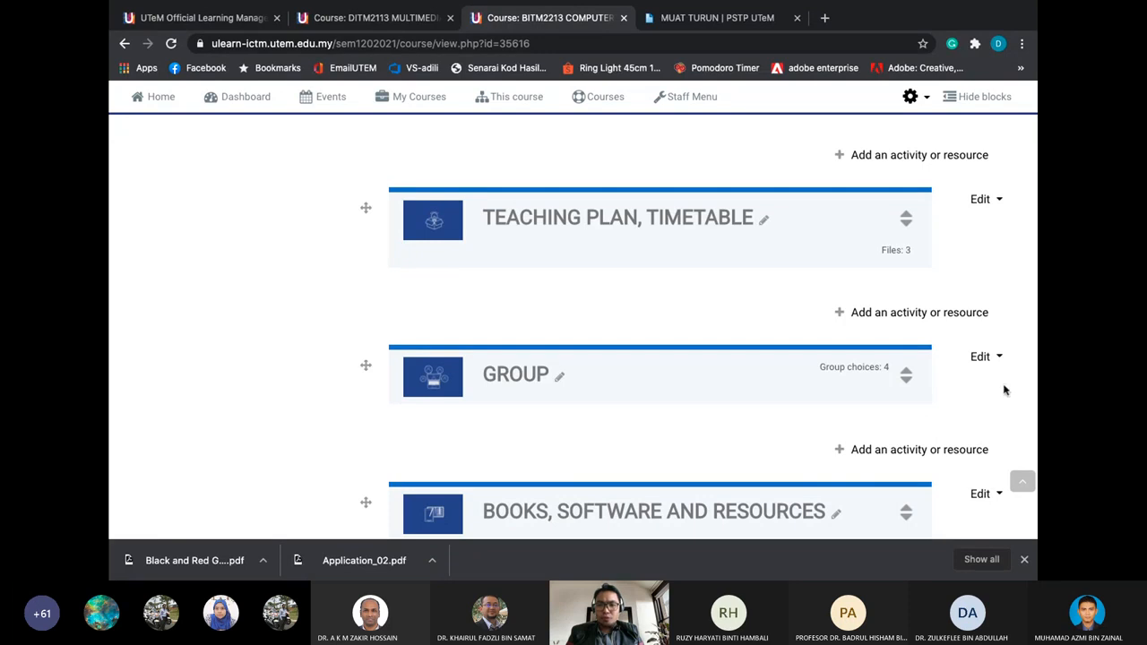
Add an Attendance activity to the GROUP section from the activity chooser
{"action": "left_click", "coordinate": [928, 450]}
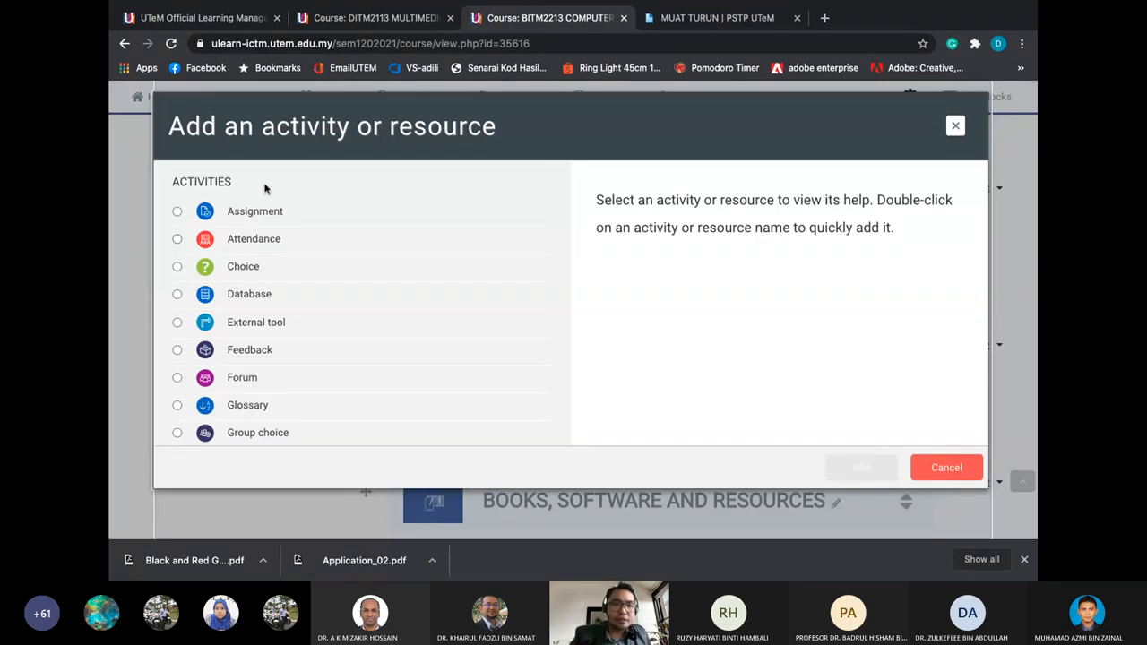
{"action": "left_click", "coordinate": [955, 125]}
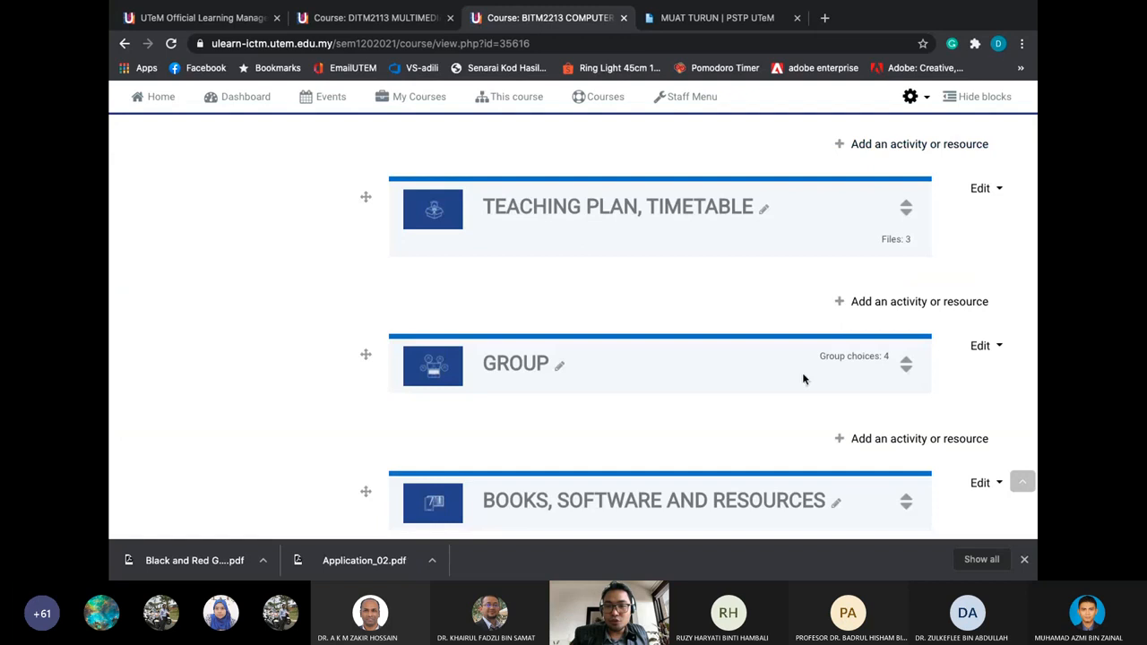
{"action": "left_click", "coordinate": [895, 441]}
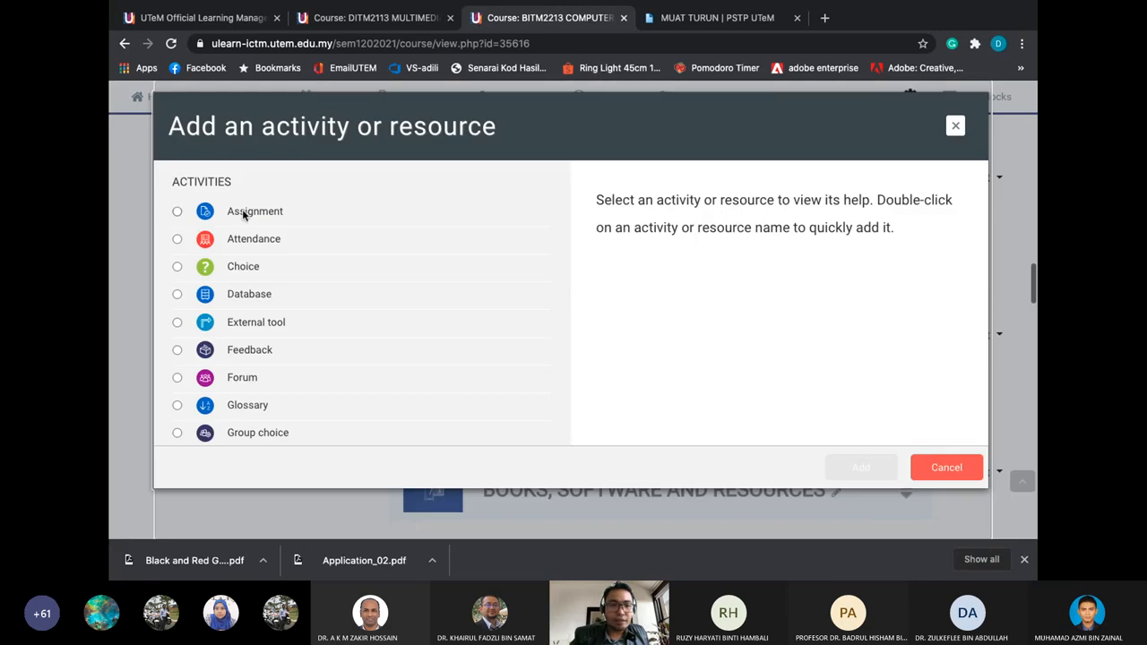
{"action": "left_click", "coordinate": [177, 239]}
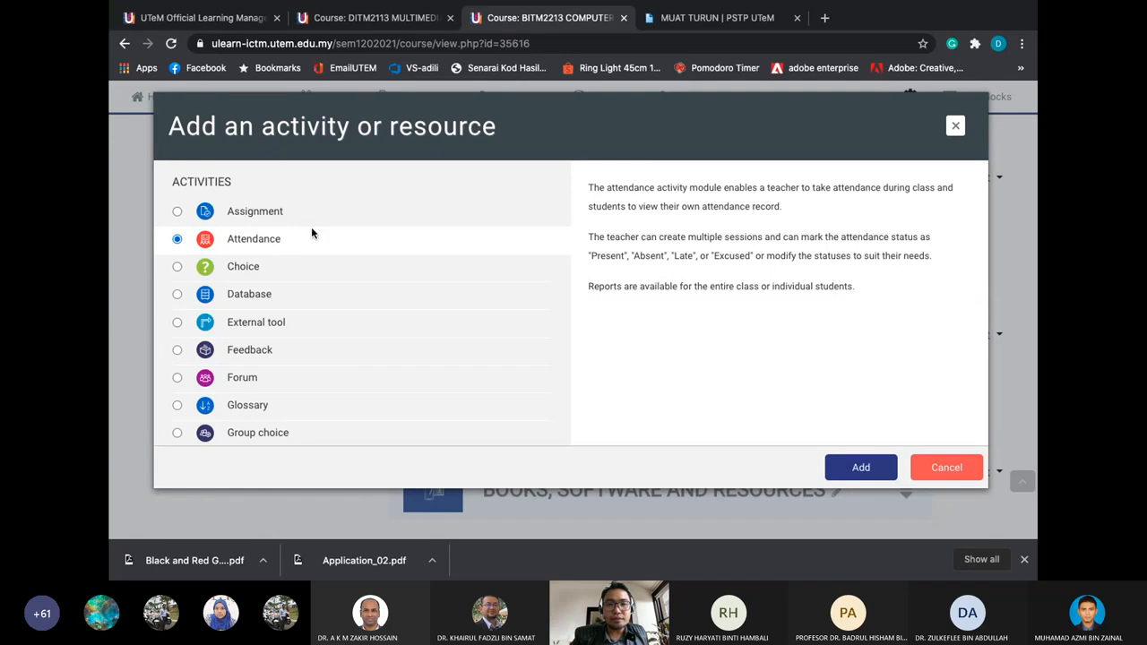
{"action": "left_click", "coordinate": [858, 467]}
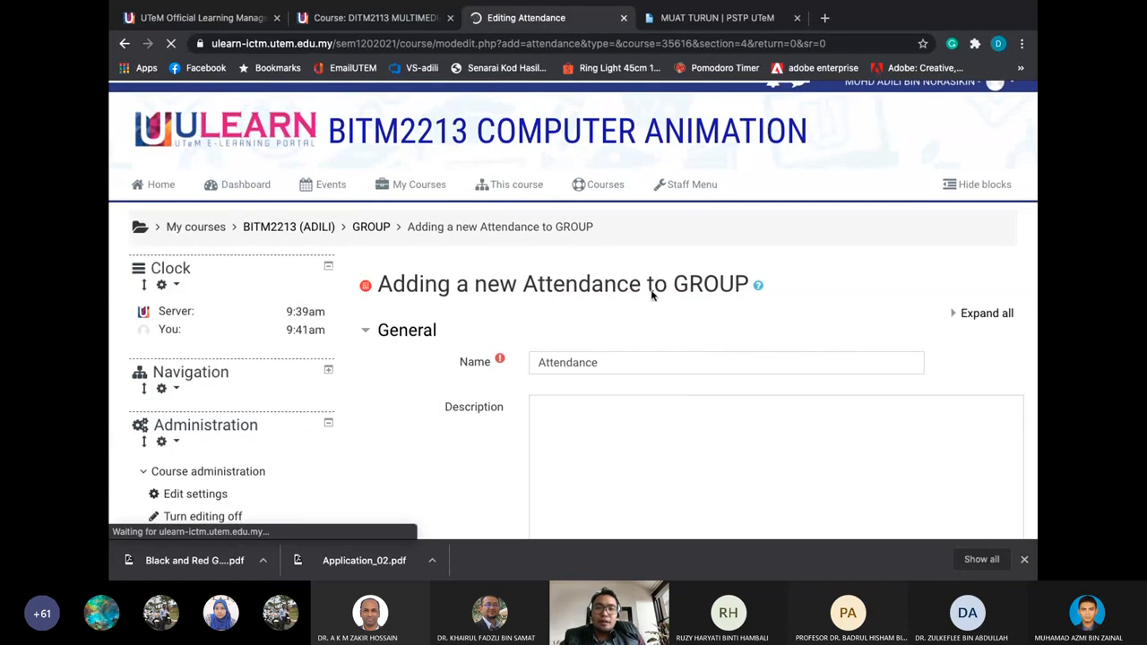
Review the Grade and Restrict access sections, then save the Attendance activity with default settings
{"action": "scroll", "coordinate": [615, 369], "scroll_direction": "down", "scroll_amount": 2}
{"action": "scroll", "coordinate": [614, 368], "scroll_direction": "down", "scroll_amount": 4}
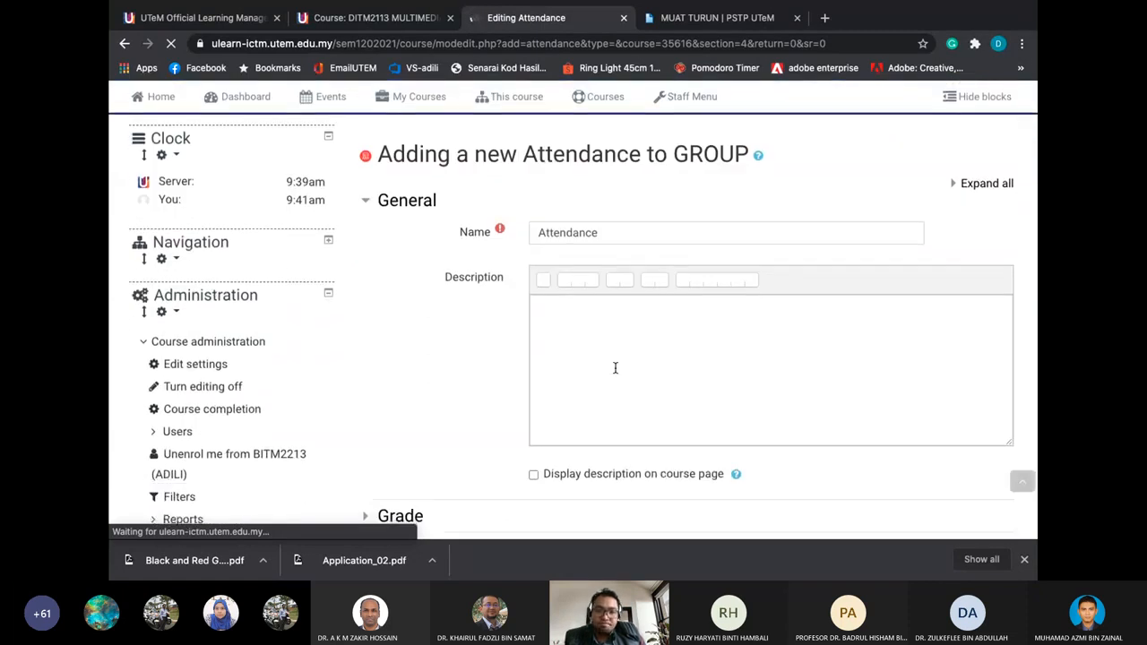
{"action": "left_click", "coordinate": [401, 337]}
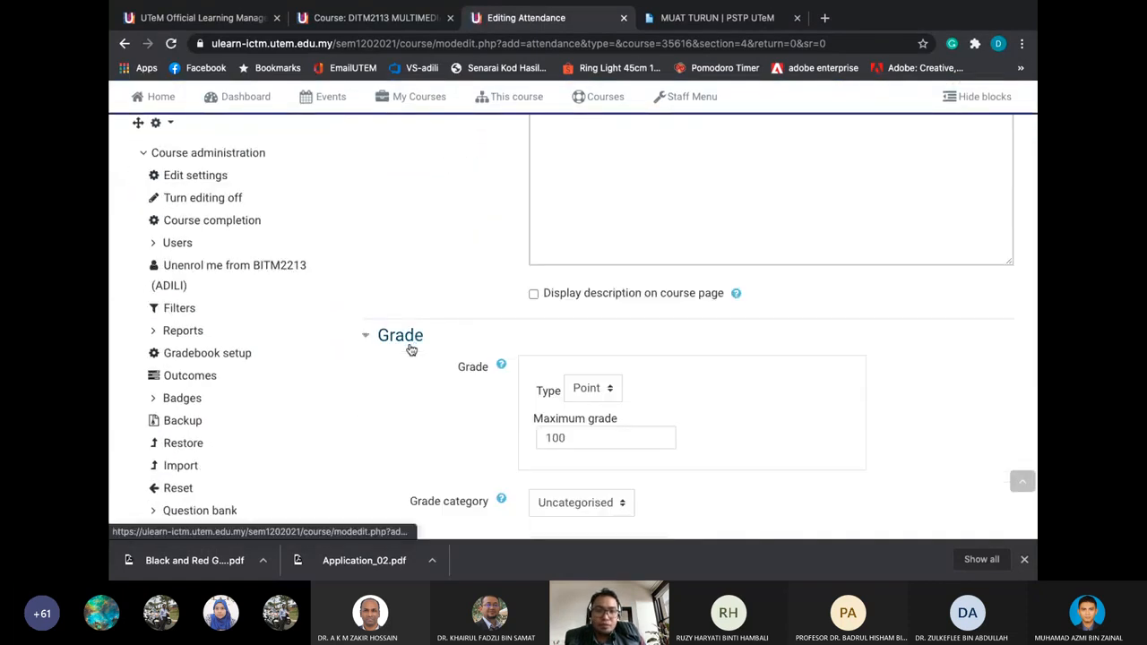
{"action": "scroll", "coordinate": [410, 346], "scroll_direction": "down", "scroll_amount": 2}
{"action": "left_click", "coordinate": [410, 207]}
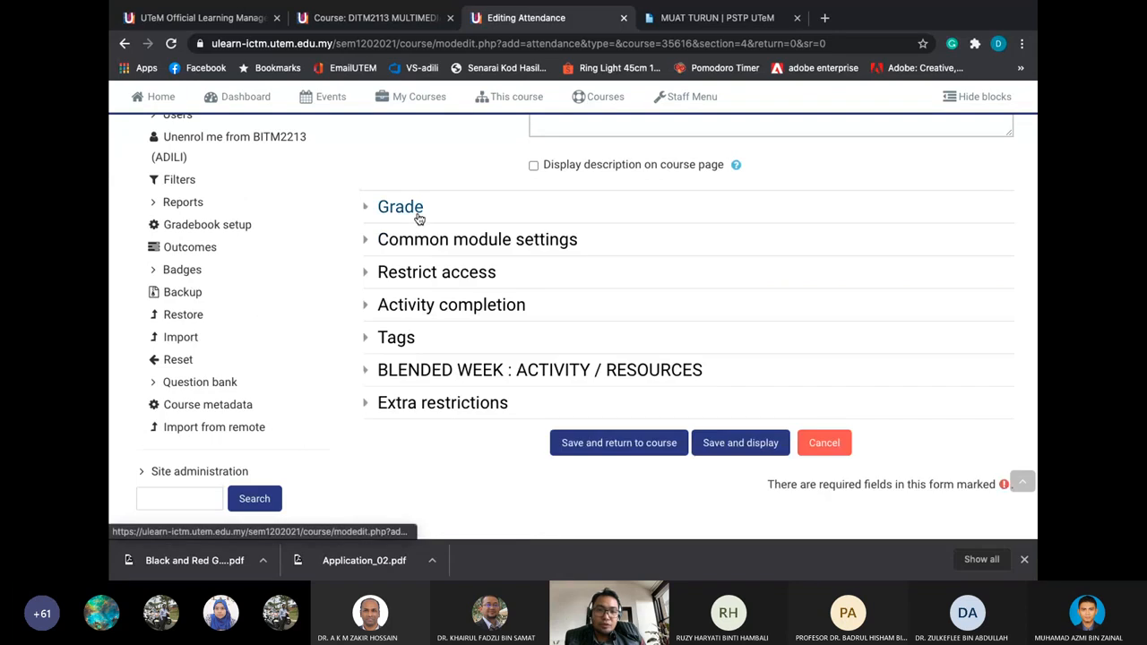
{"action": "scroll", "coordinate": [418, 215], "scroll_direction": "down", "scroll_amount": 1}
{"action": "left_click", "coordinate": [425, 241]}
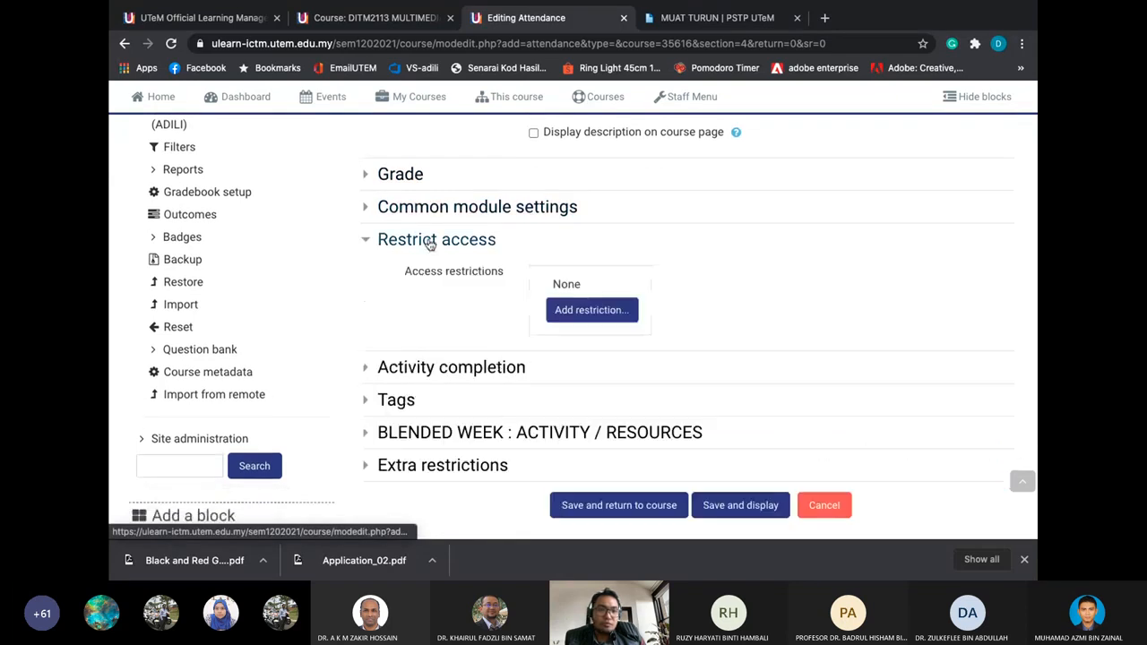
{"action": "left_click", "coordinate": [427, 242]}
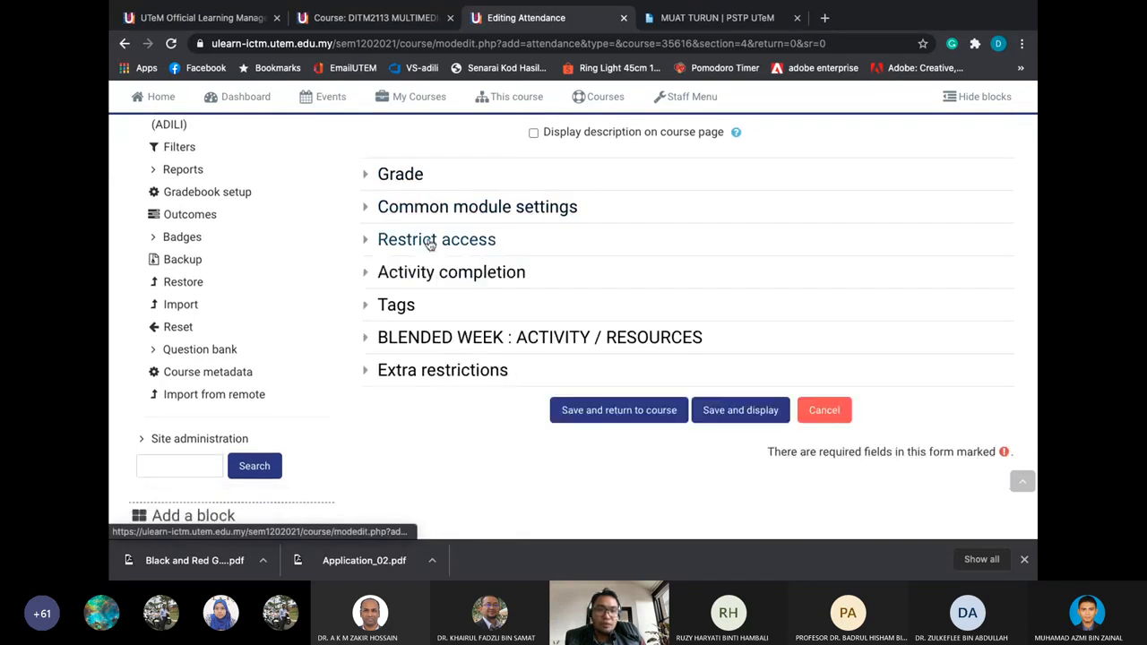
{"action": "left_click", "coordinate": [723, 418]}
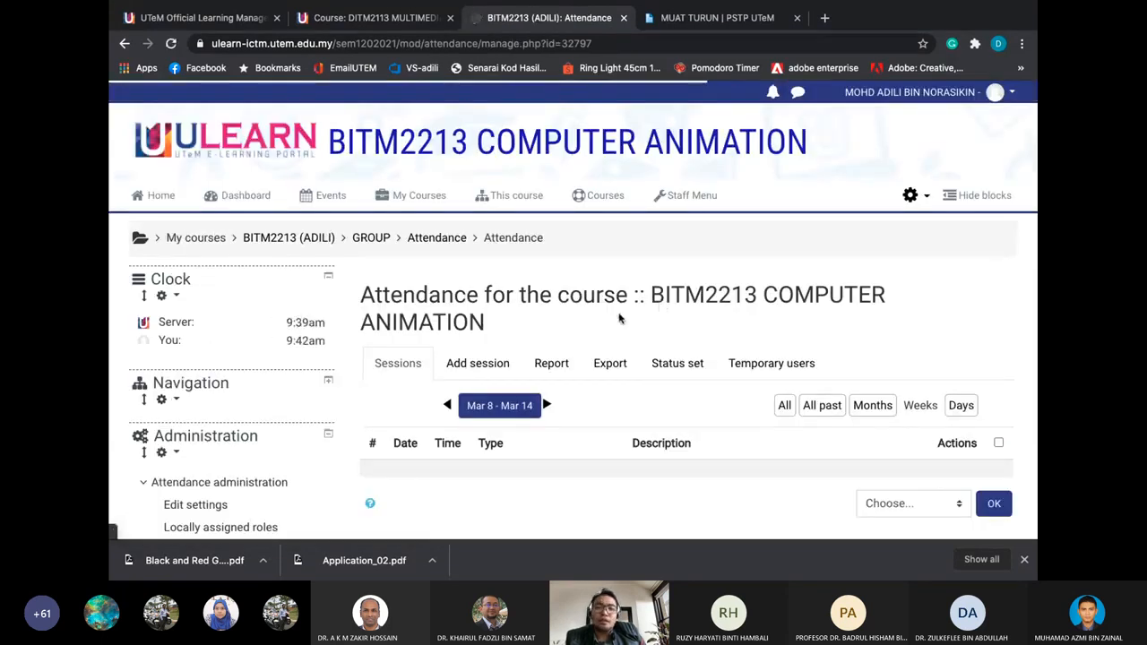
Open the Add session form for the attendance activity
{"action": "scroll", "coordinate": [618, 318], "scroll_direction": "down", "scroll_amount": 2}
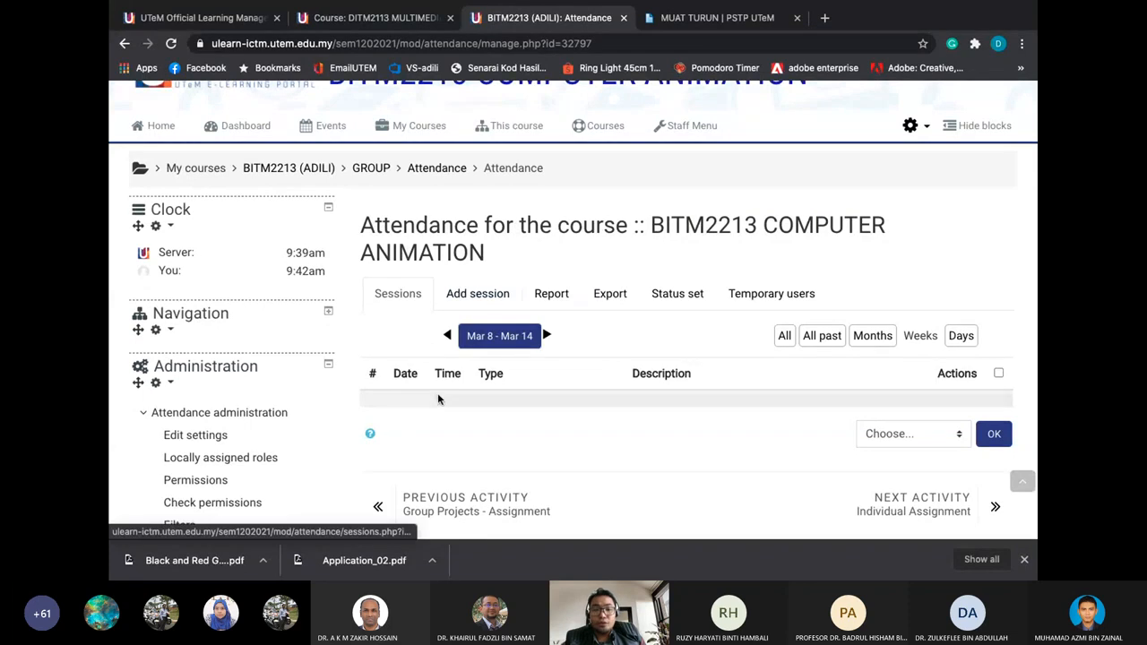
{"action": "scroll", "coordinate": [538, 442], "scroll_direction": "down", "scroll_amount": 2}
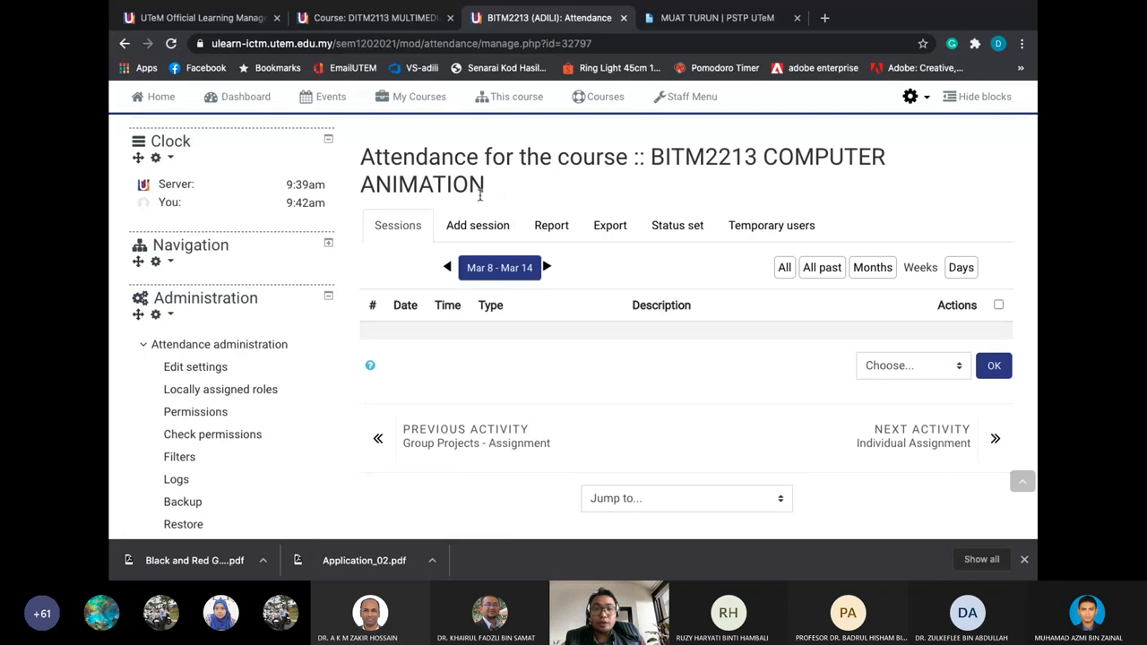
{"action": "left_click", "coordinate": [473, 228]}
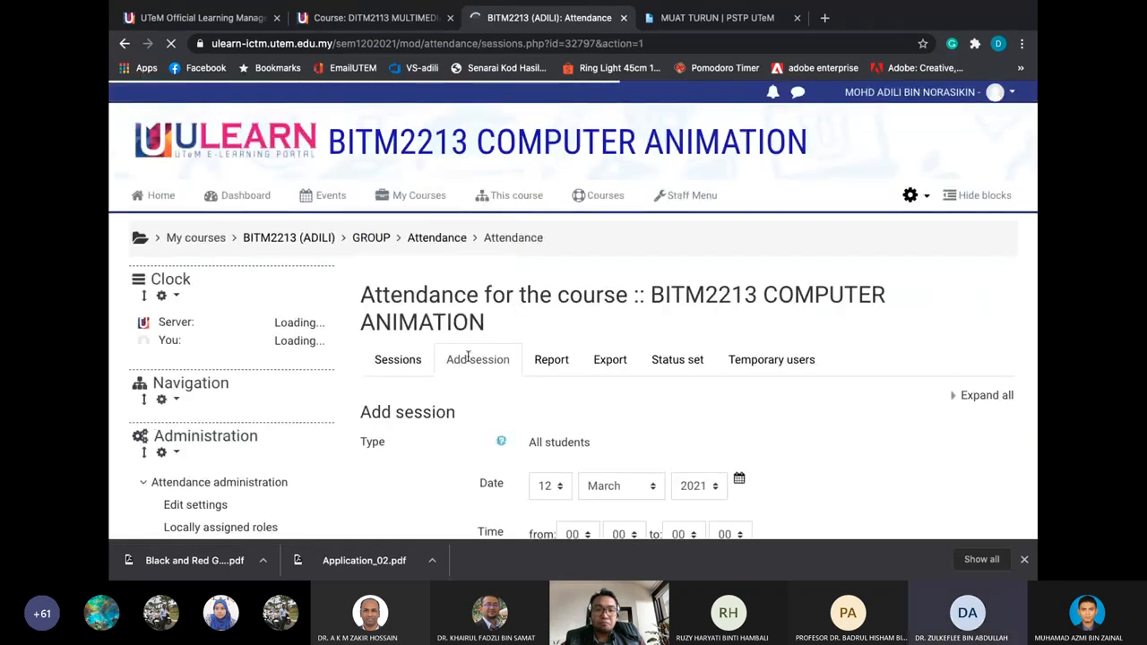
{"action": "scroll", "coordinate": [475, 359], "scroll_direction": "down", "scroll_amount": 2}
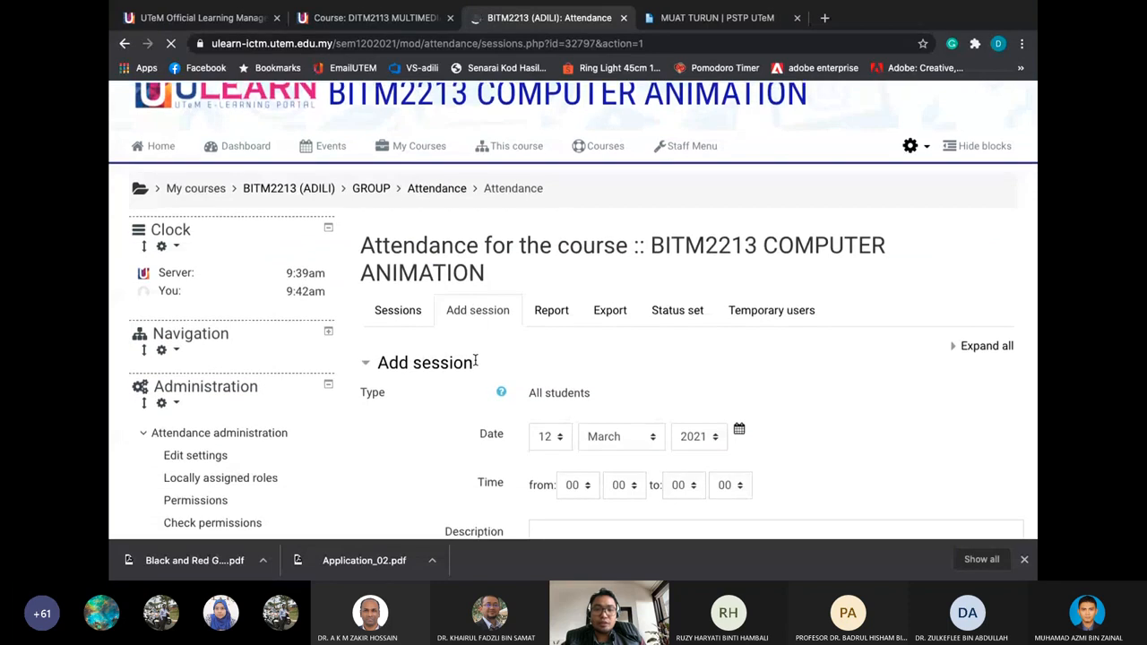
{"action": "scroll", "coordinate": [475, 363], "scroll_direction": "down", "scroll_amount": 2}
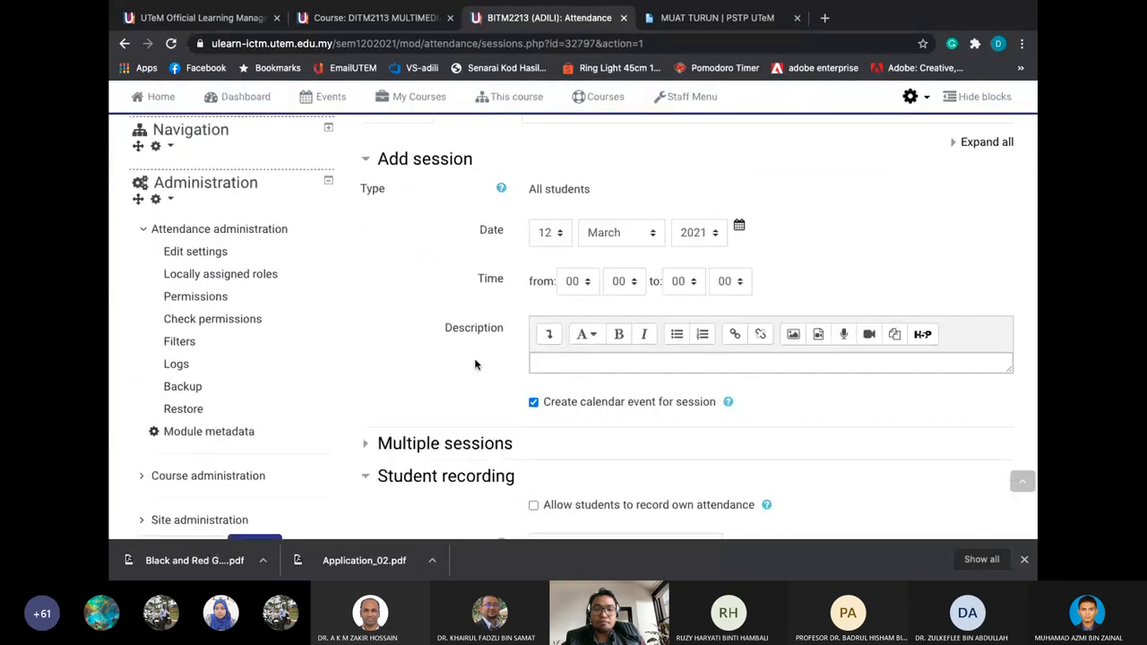
{"action": "scroll", "coordinate": [475, 362], "scroll_direction": "up", "scroll_amount": 1}
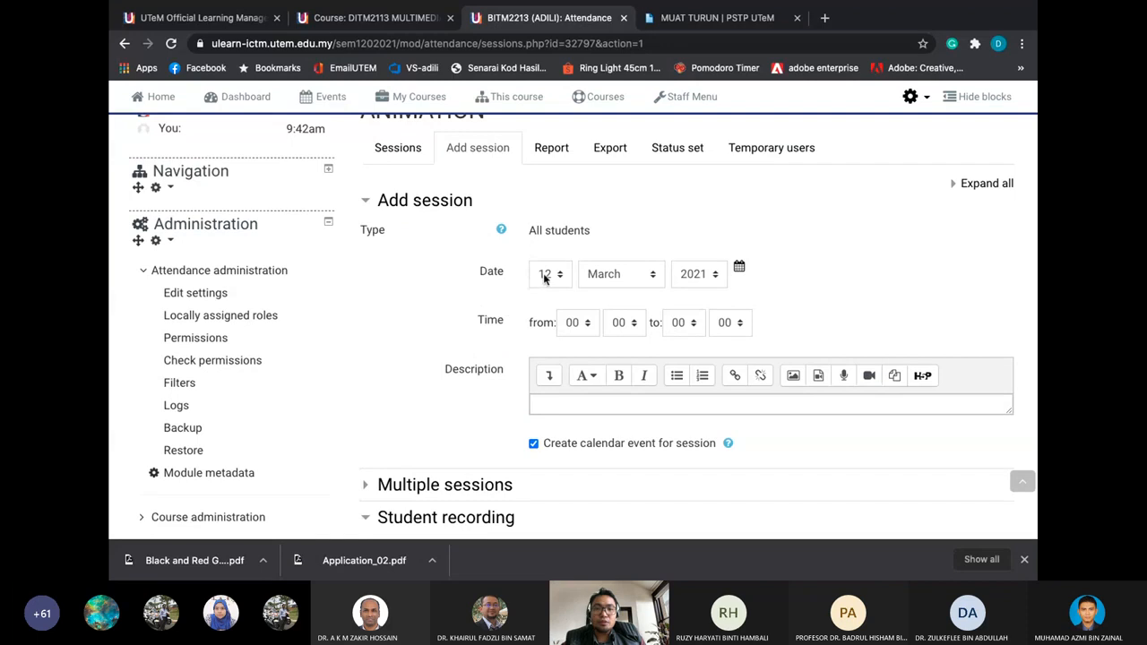
{"action": "scroll", "coordinate": [471, 274], "scroll_direction": "down", "scroll_amount": 1}
{"action": "scroll", "coordinate": [467, 268], "scroll_direction": "down", "scroll_amount": 2}
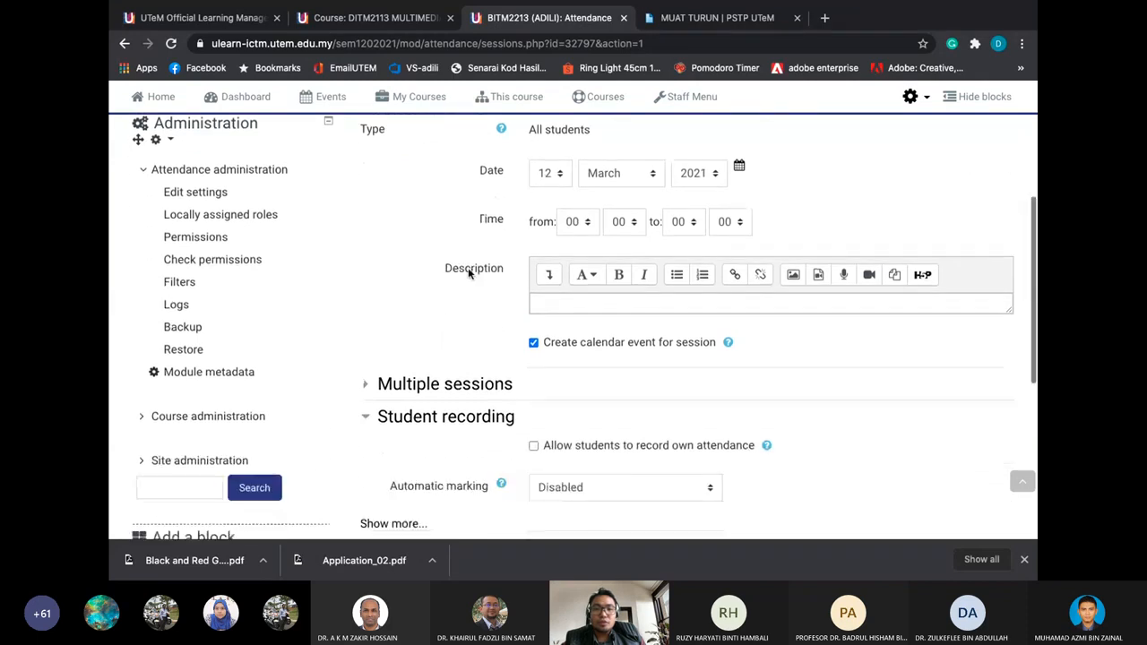
{"action": "scroll", "coordinate": [467, 269], "scroll_direction": "up", "scroll_amount": 5}
{"action": "scroll", "coordinate": [461, 386], "scroll_direction": "down", "scroll_amount": 4}
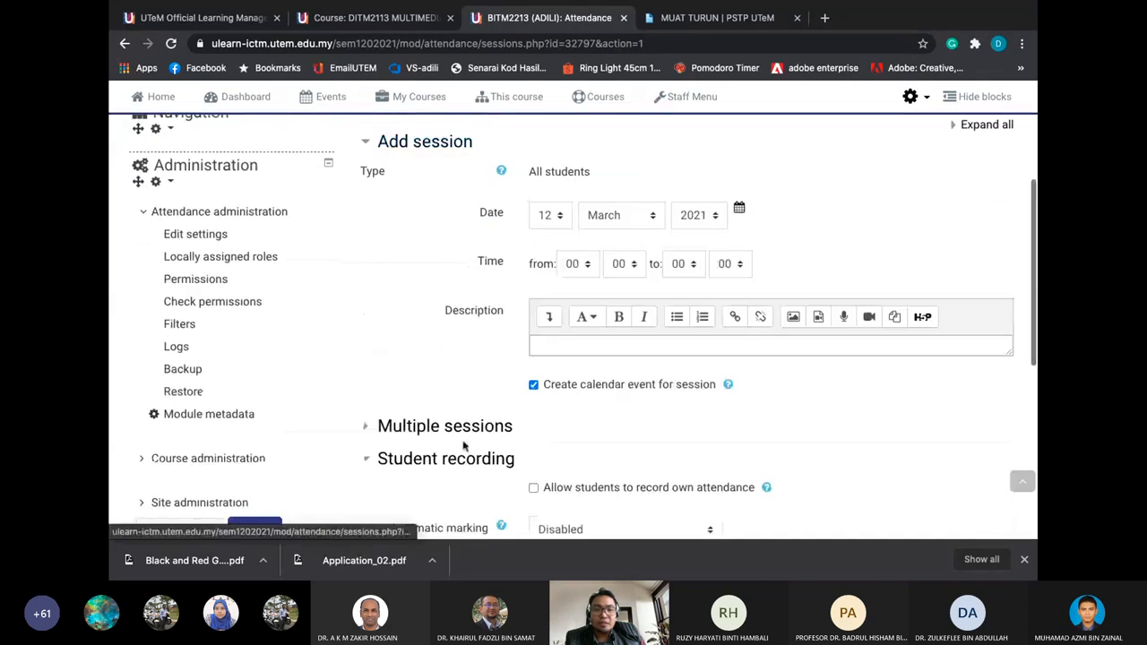
Under Multiple sessions, turn on repeating the session every Monday
{"action": "left_click", "coordinate": [399, 142]}
{"action": "left_click", "coordinate": [414, 176]}
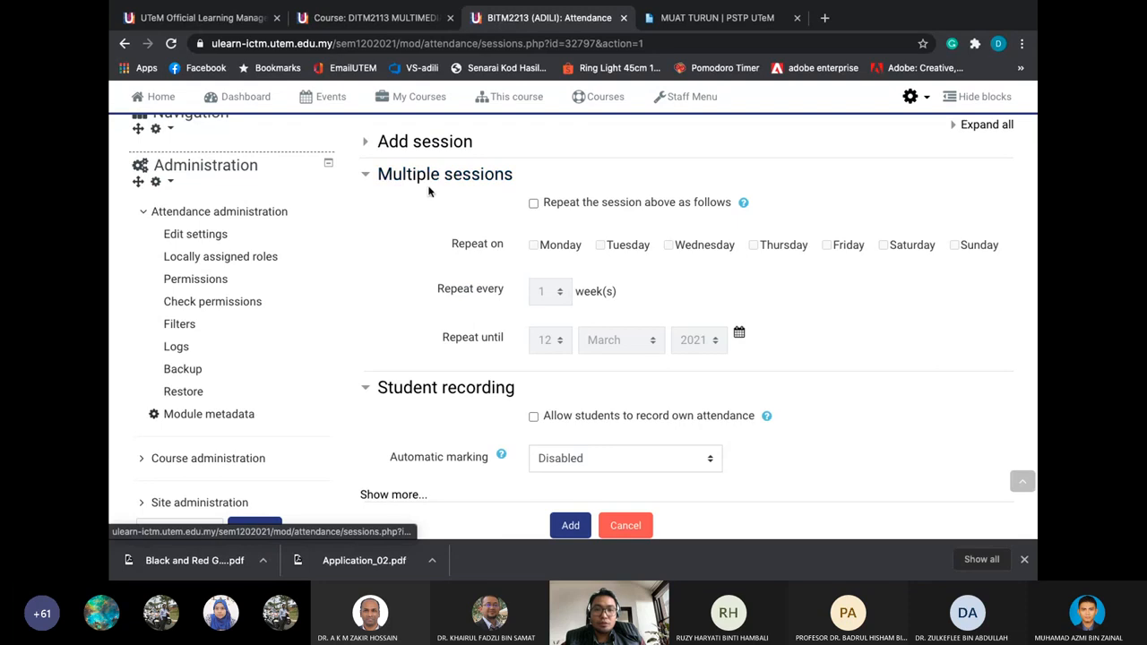
{"action": "scroll", "coordinate": [428, 191], "scroll_direction": "down", "scroll_amount": 1}
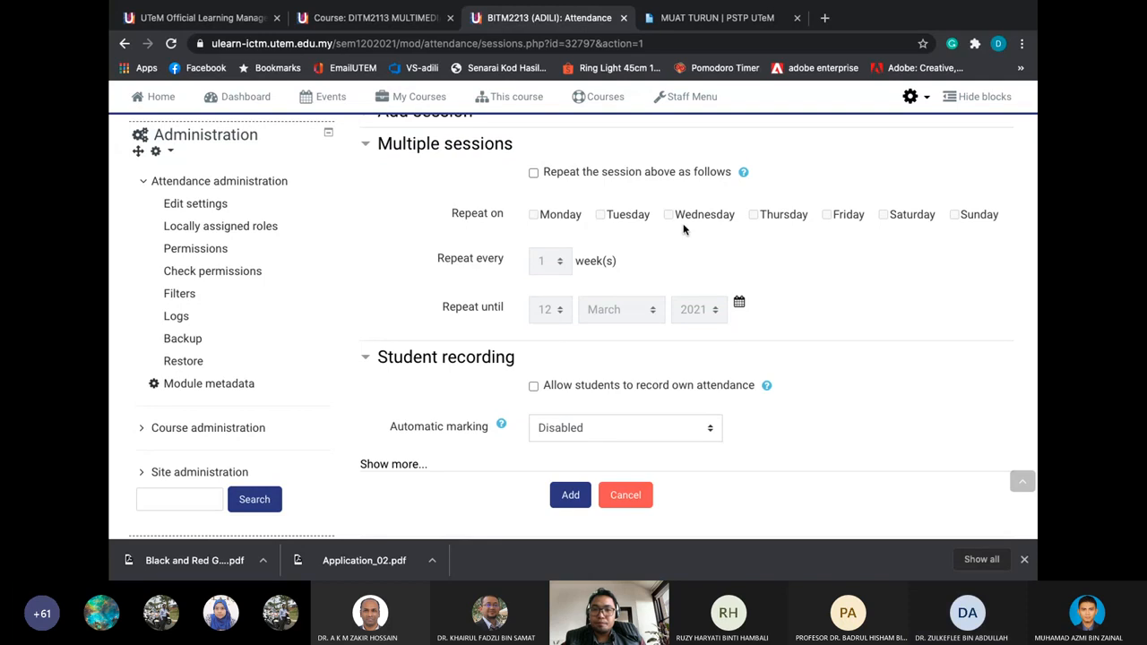
{"action": "left_click", "coordinate": [534, 173]}
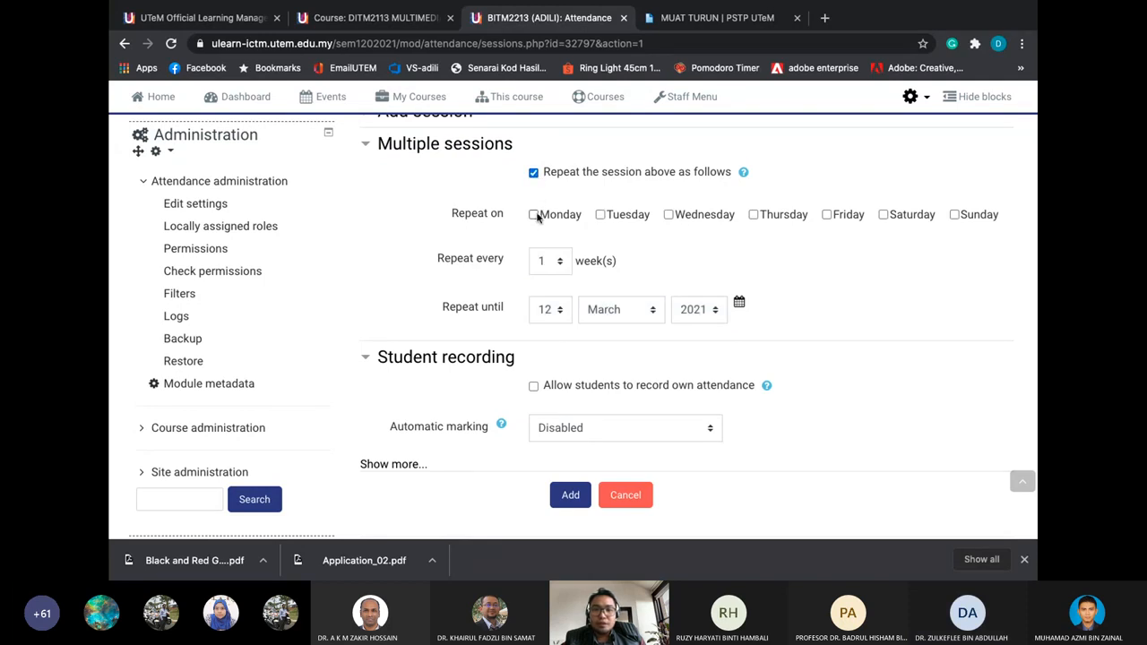
{"action": "left_click", "coordinate": [600, 215]}
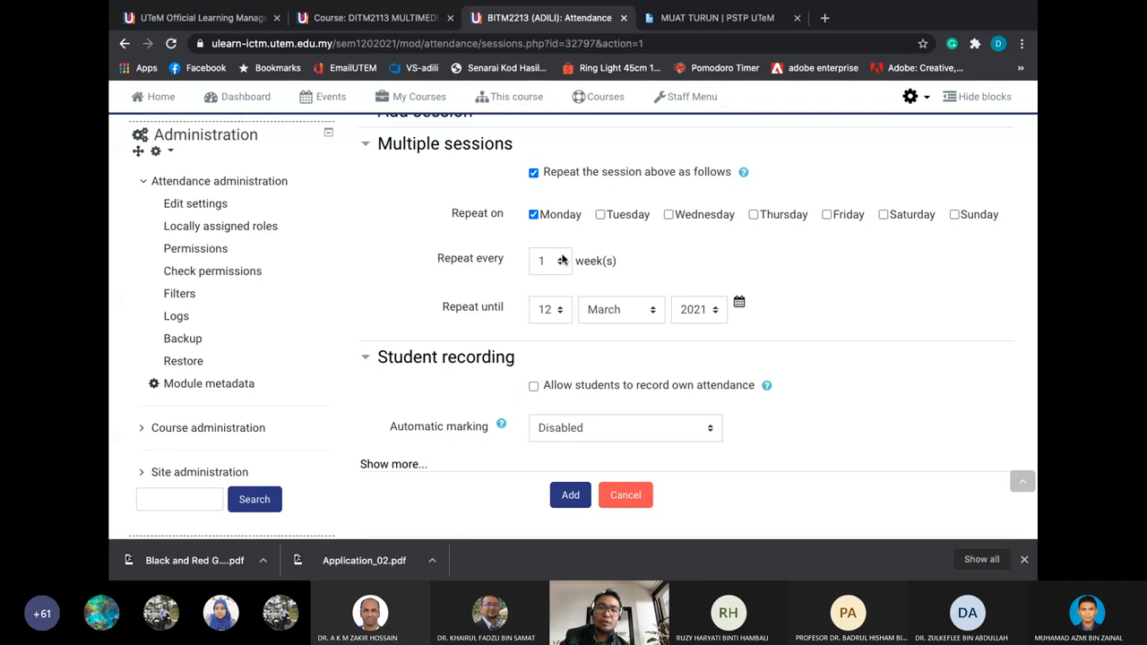
Set the repeat-until date to 12 June 2021
{"action": "left_click", "coordinate": [558, 309]}
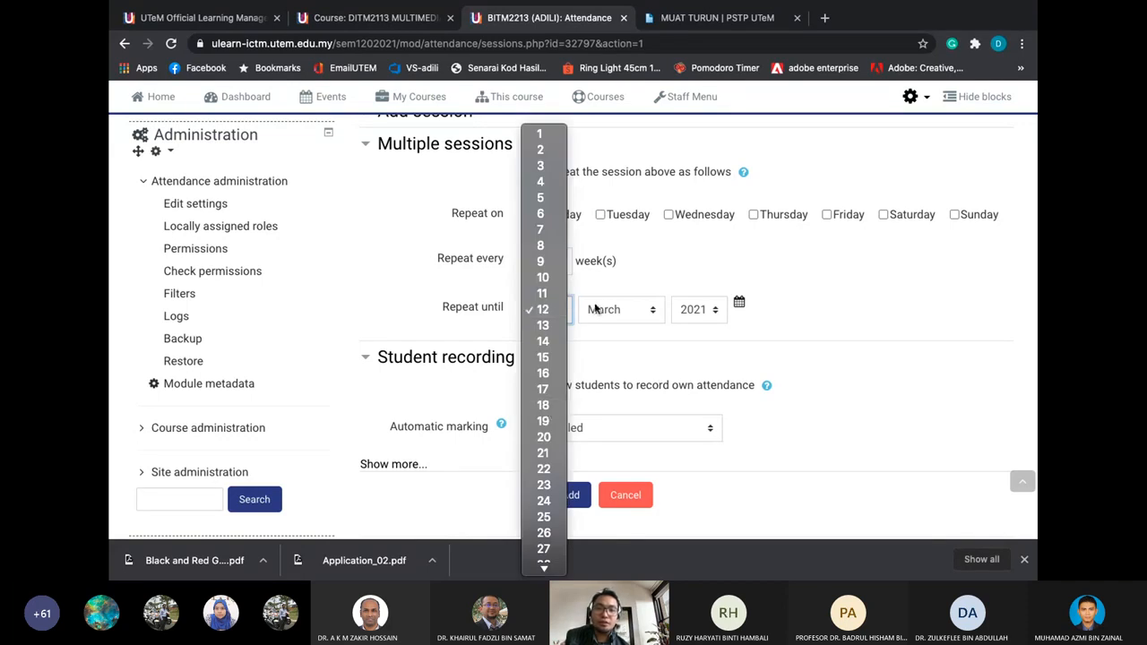
{"action": "left_click", "coordinate": [618, 309]}
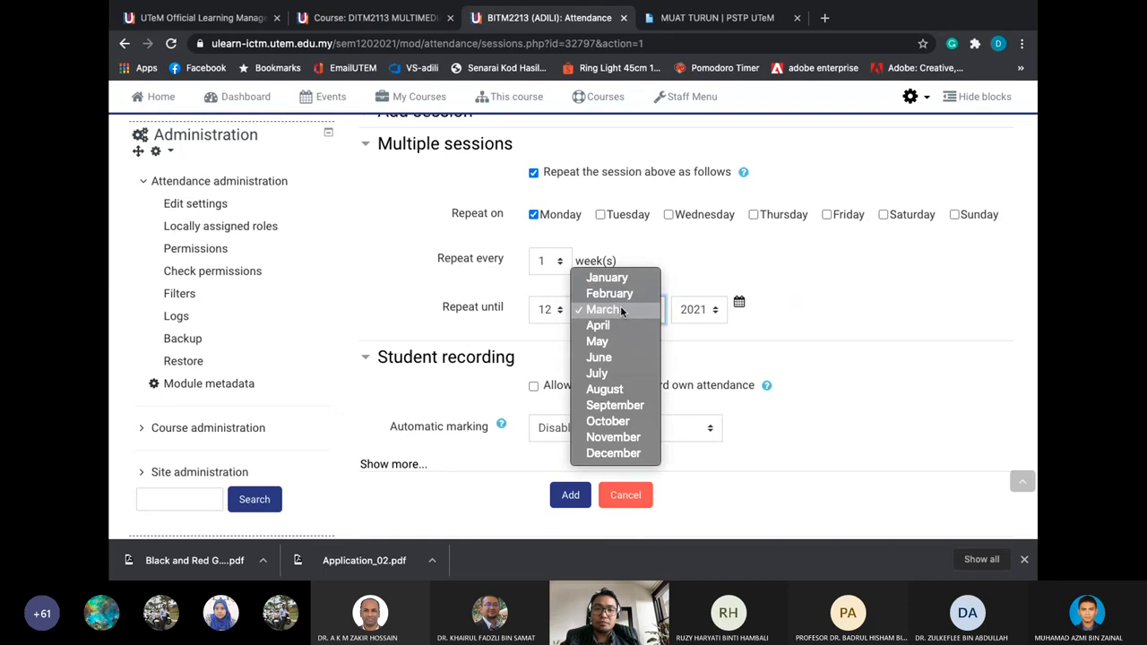
{"action": "left_click", "coordinate": [615, 337]}
{"action": "left_click", "coordinate": [620, 305]}
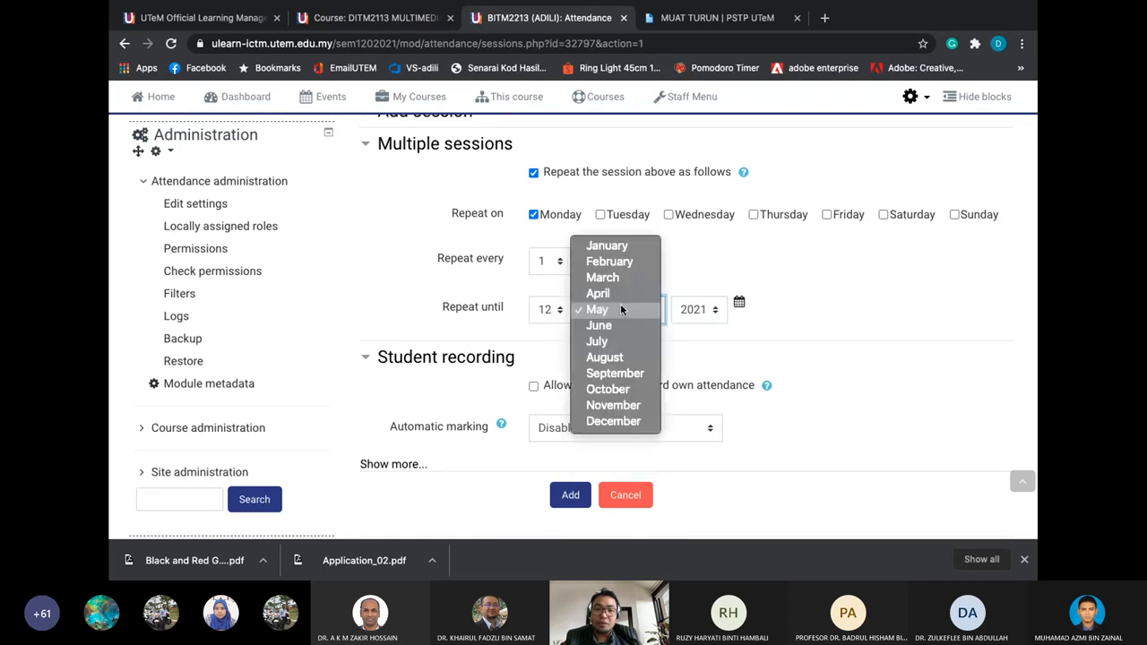
{"action": "left_click", "coordinate": [627, 333]}
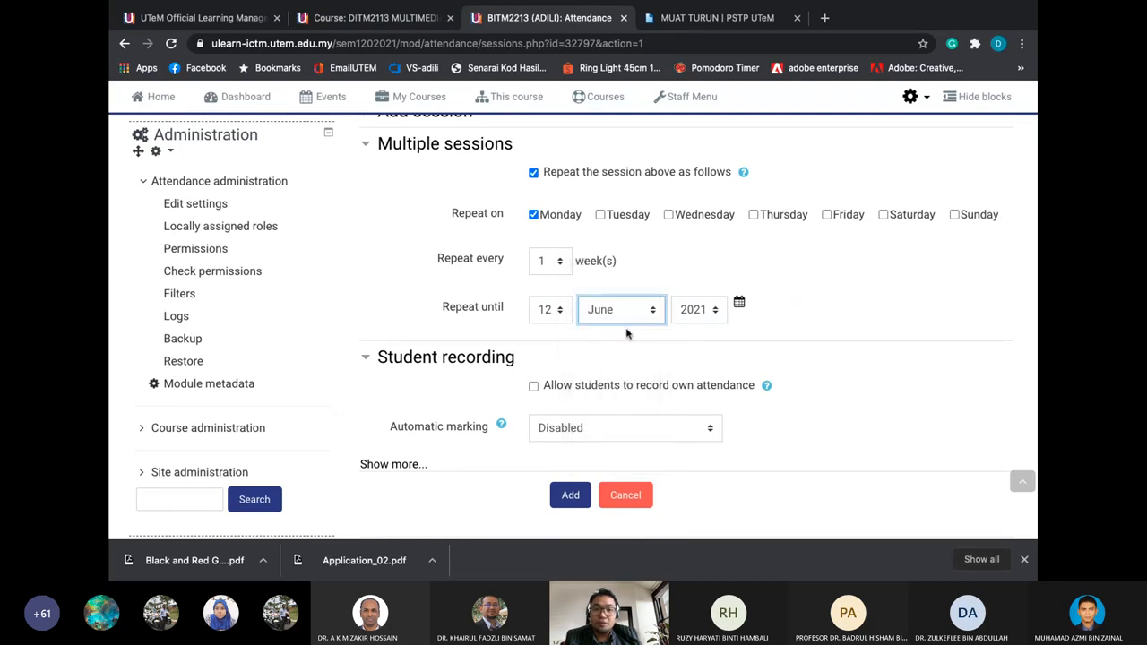
{"action": "scroll", "coordinate": [541, 339], "scroll_direction": "down", "scroll_amount": 1}
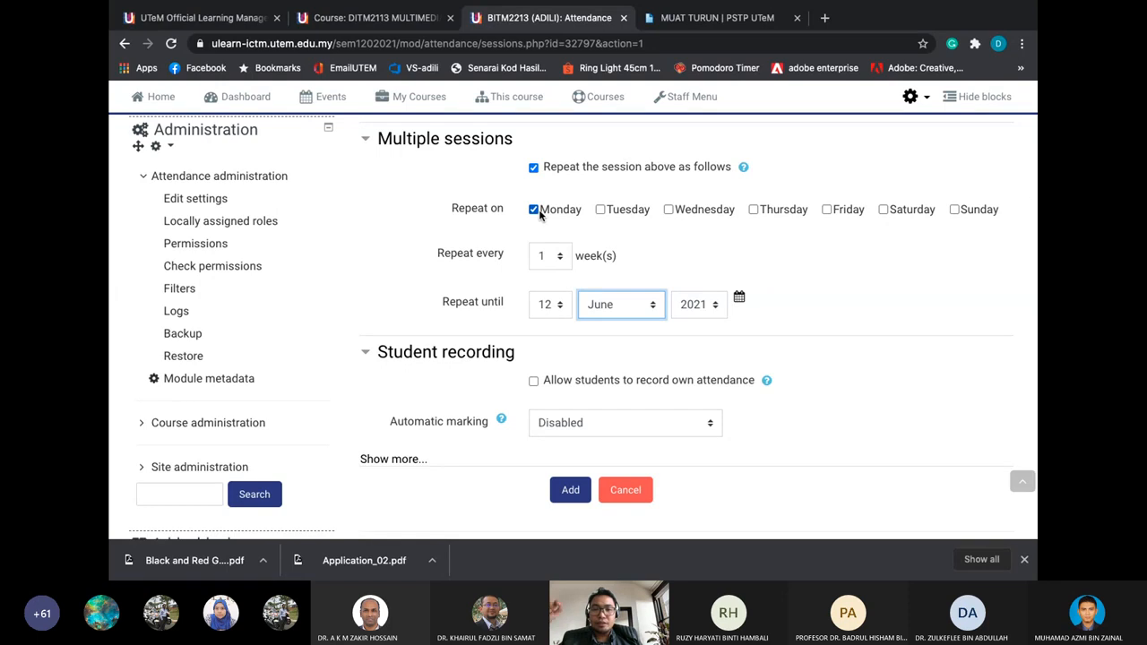
{"action": "scroll", "coordinate": [592, 248], "scroll_direction": "up", "scroll_amount": 2}
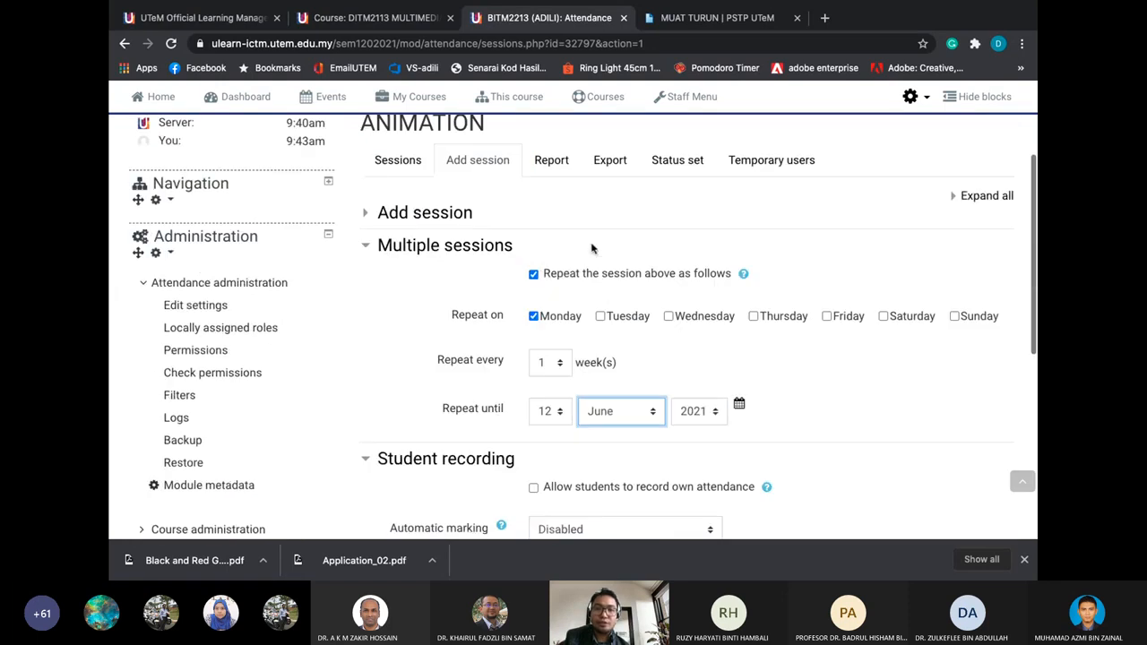
{"action": "scroll", "coordinate": [592, 248], "scroll_direction": "up", "scroll_amount": 2}
{"action": "scroll", "coordinate": [593, 243], "scroll_direction": "down", "scroll_amount": 3}
{"action": "scroll", "coordinate": [582, 246], "scroll_direction": "down", "scroll_amount": 1}
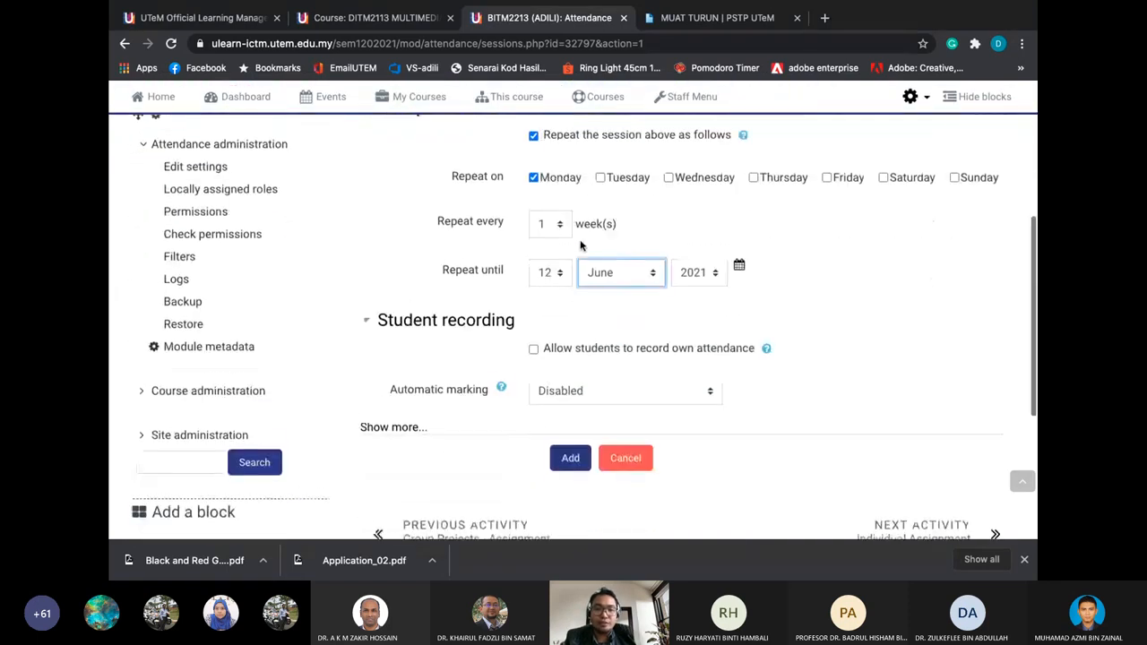
{"action": "scroll", "coordinate": [580, 244], "scroll_direction": "down", "scroll_amount": 2}
{"action": "scroll", "coordinate": [580, 245], "scroll_direction": "up", "scroll_amount": 3}
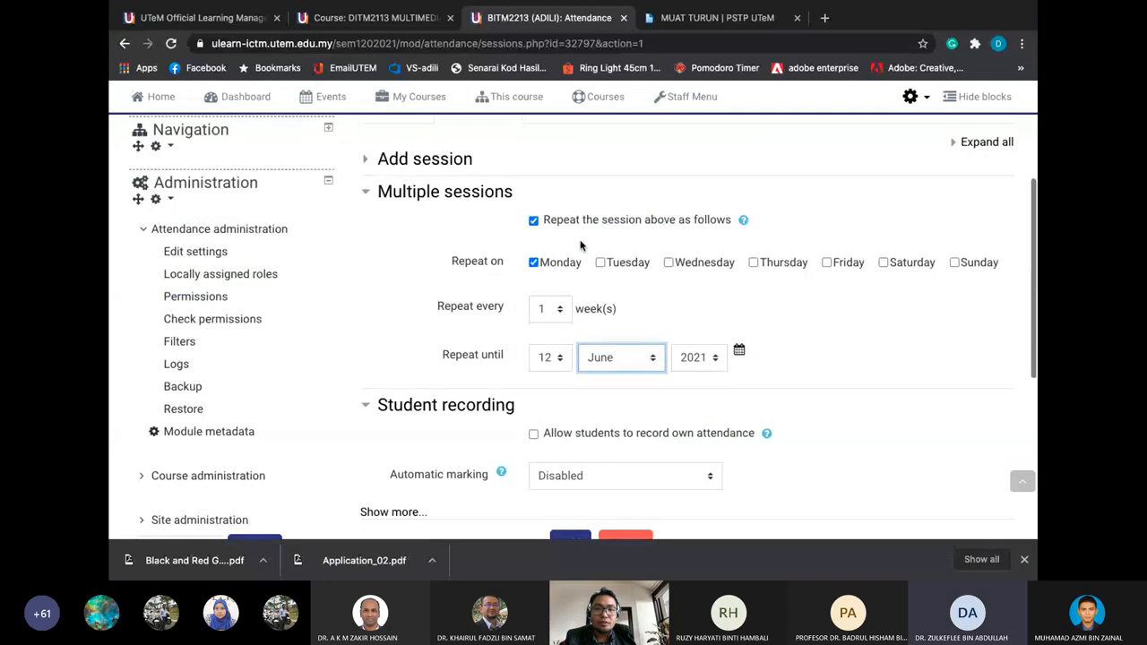
{"action": "scroll", "coordinate": [584, 243], "scroll_direction": "up", "scroll_amount": 1}
Set the session time from 10:00 to 12:00 and enter 'Lecture' as its description
{"action": "left_click", "coordinate": [530, 226]}
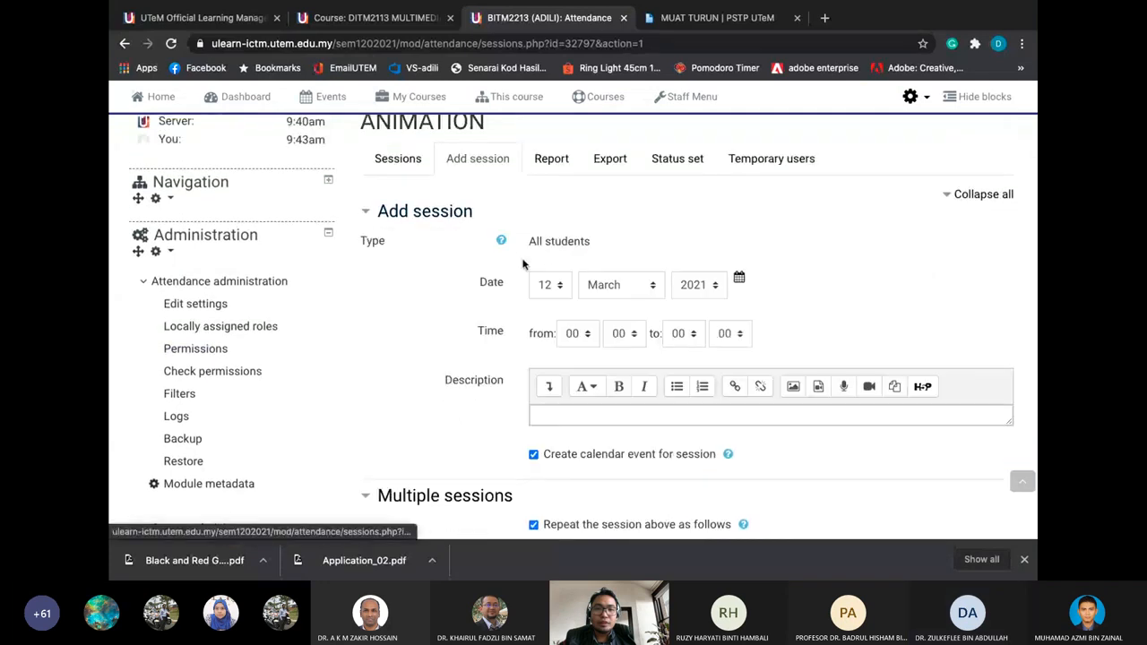
{"action": "scroll", "coordinate": [525, 261], "scroll_direction": "down", "scroll_amount": 1}
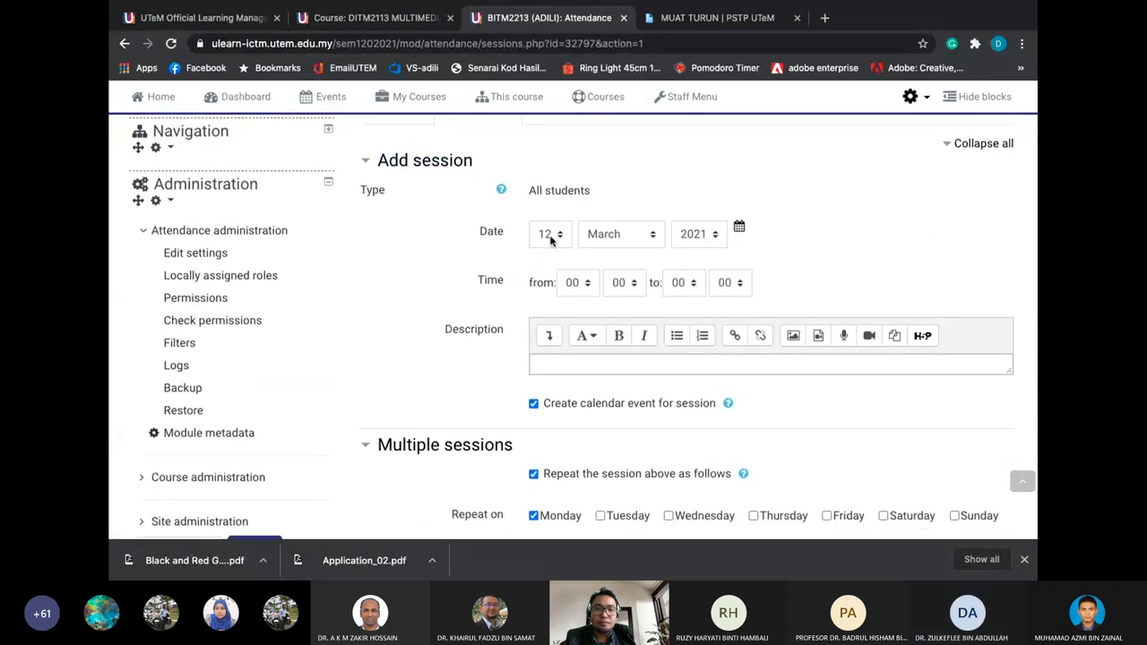
{"action": "left_click", "coordinate": [552, 358]}
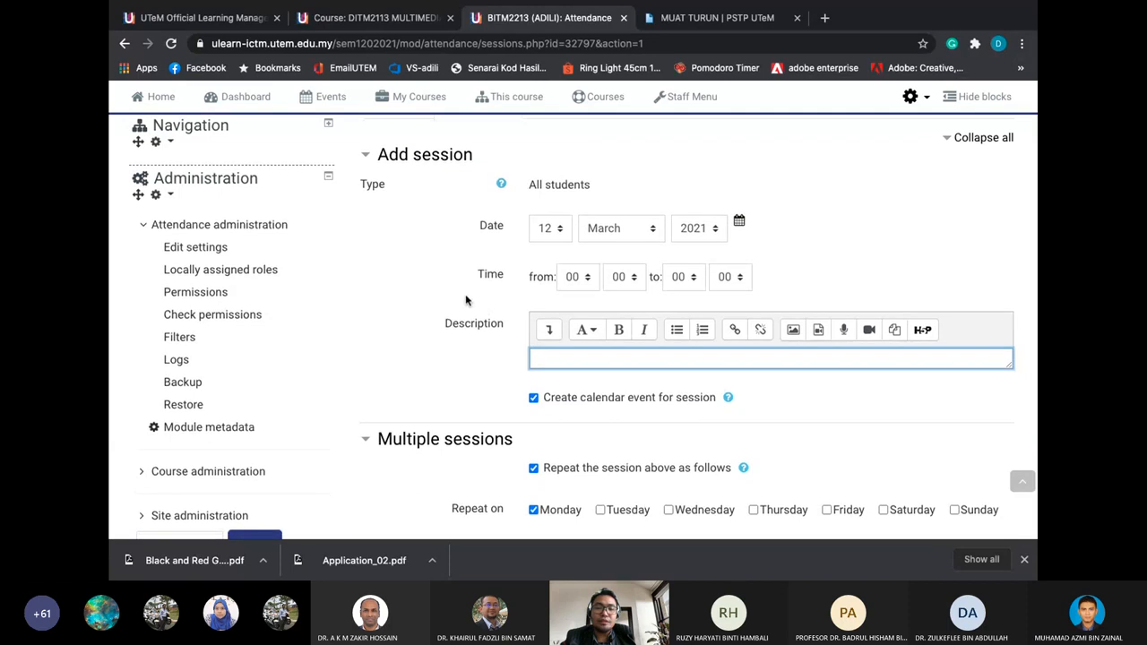
{"action": "scroll", "coordinate": [465, 300], "scroll_direction": "down", "scroll_amount": 1}
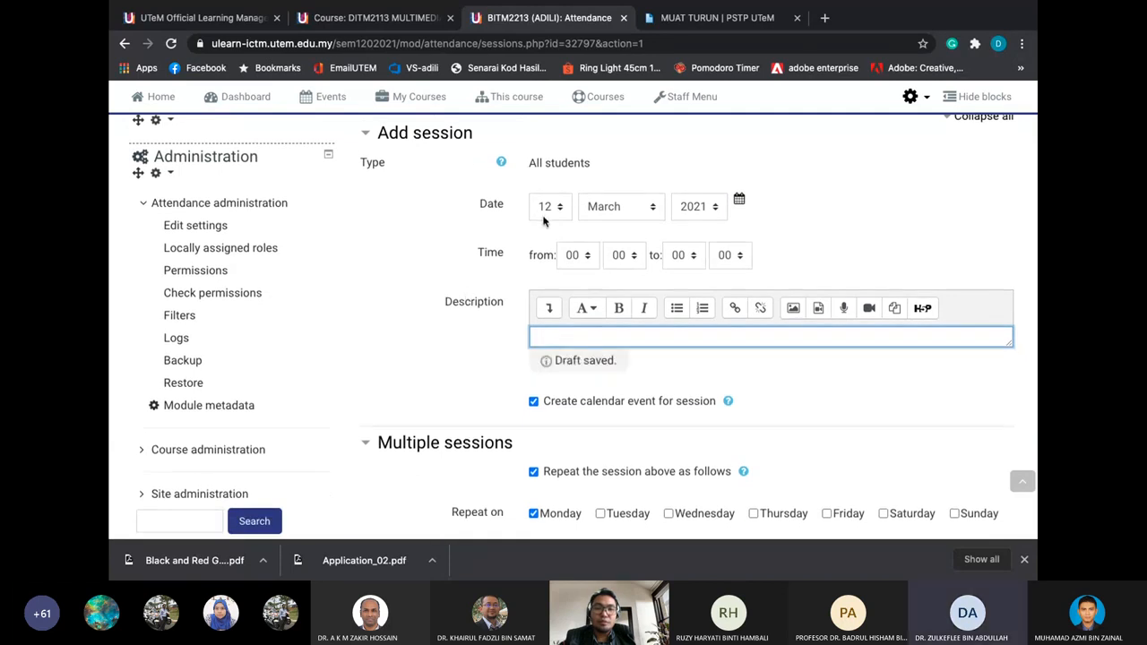
{"action": "left_click", "coordinate": [586, 261]}
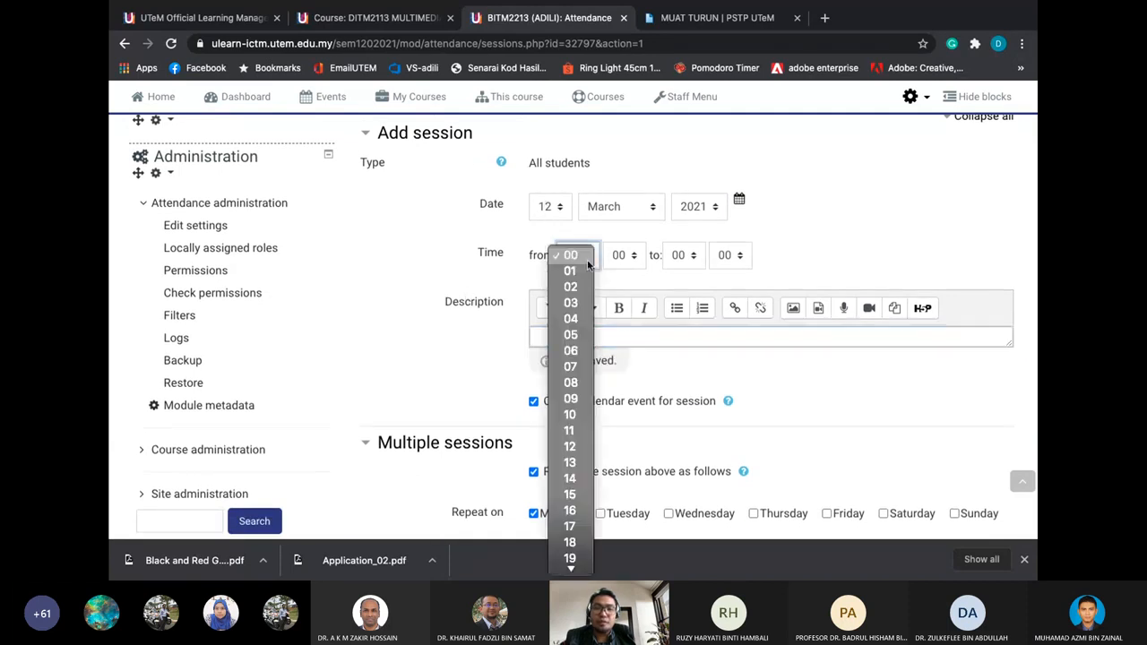
{"action": "left_click", "coordinate": [578, 415]}
{"action": "left_click", "coordinate": [681, 257]}
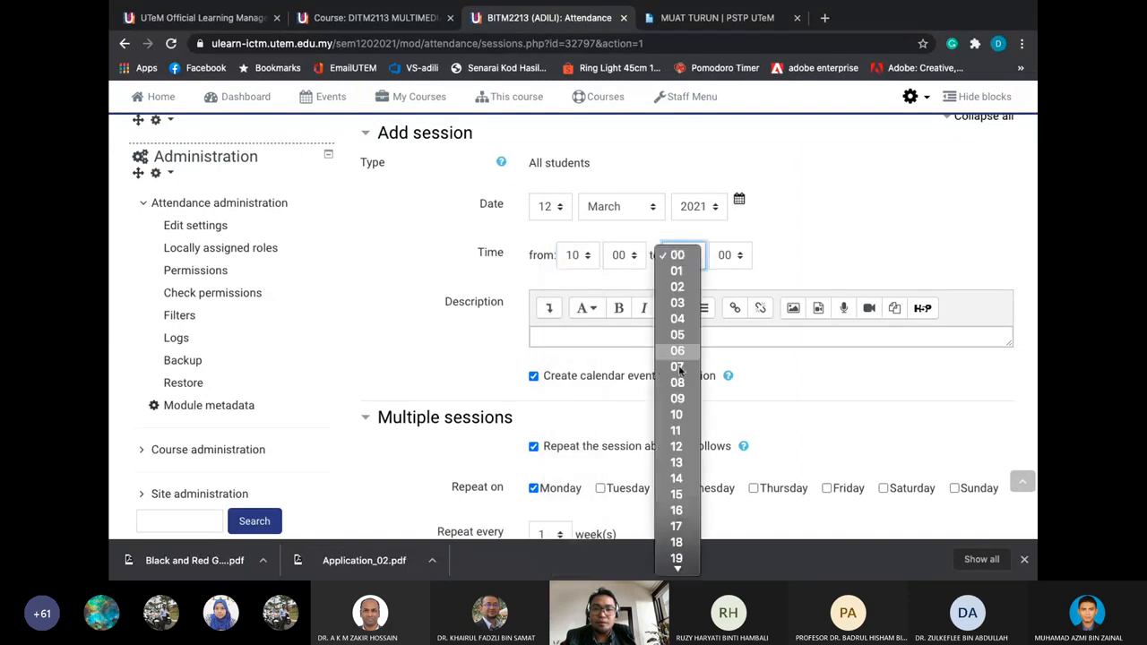
{"action": "left_click", "coordinate": [679, 447]}
{"action": "scroll", "coordinate": [679, 349], "scroll_direction": "down", "scroll_amount": 1}
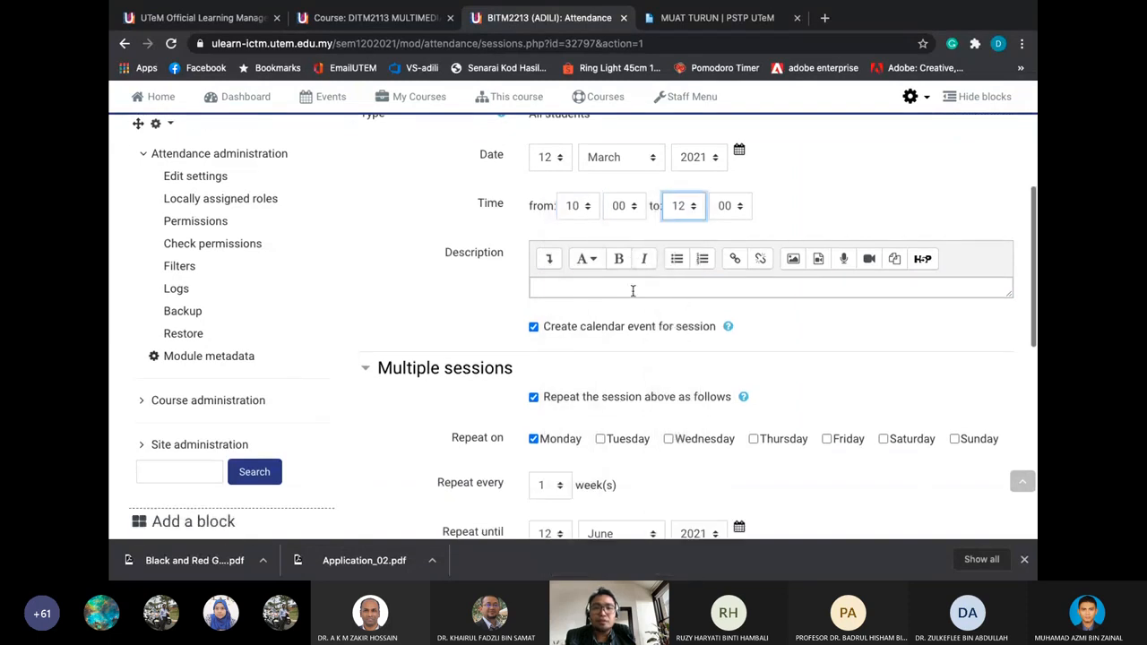
{"action": "left_click", "coordinate": [633, 290]}
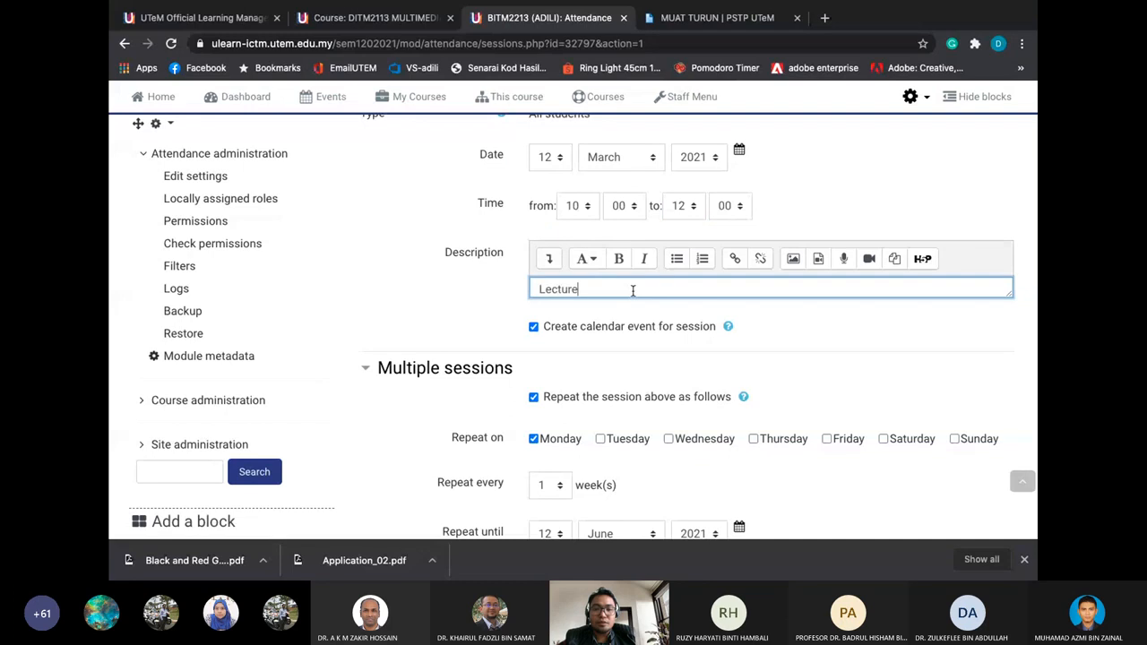
{"action": "scroll", "coordinate": [475, 308], "scroll_direction": "down", "scroll_amount": 5}
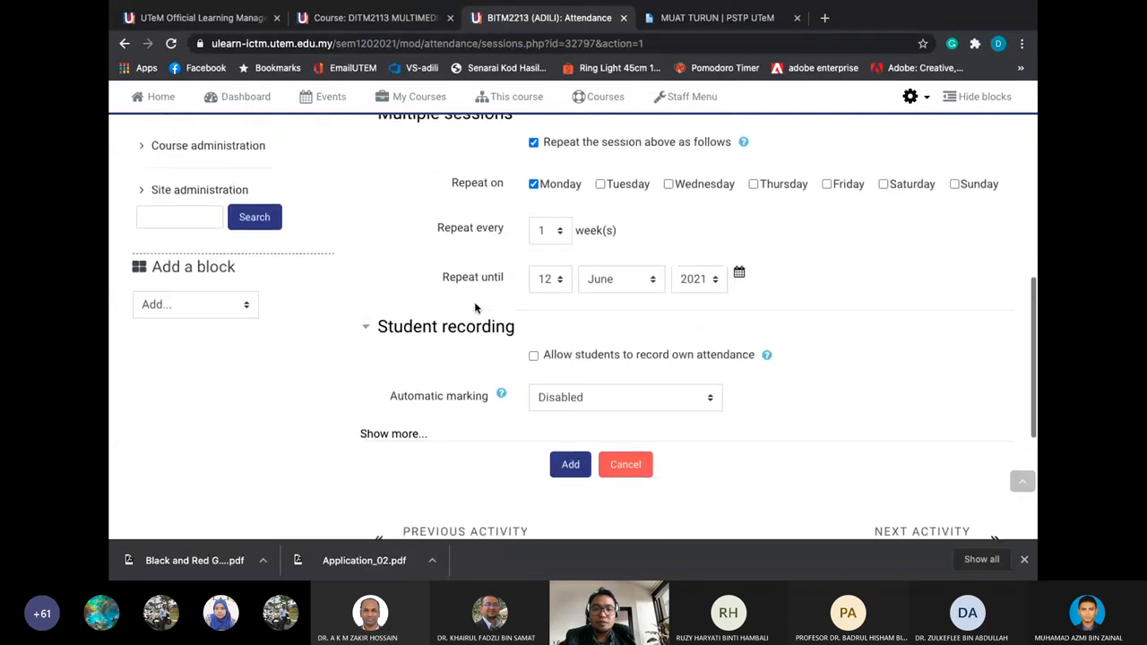
Allow students to record their own attendance, leaving automatic marking set to Disabled
{"action": "left_click", "coordinate": [396, 410]}
{"action": "scroll", "coordinate": [399, 408], "scroll_direction": "down", "scroll_amount": 3}
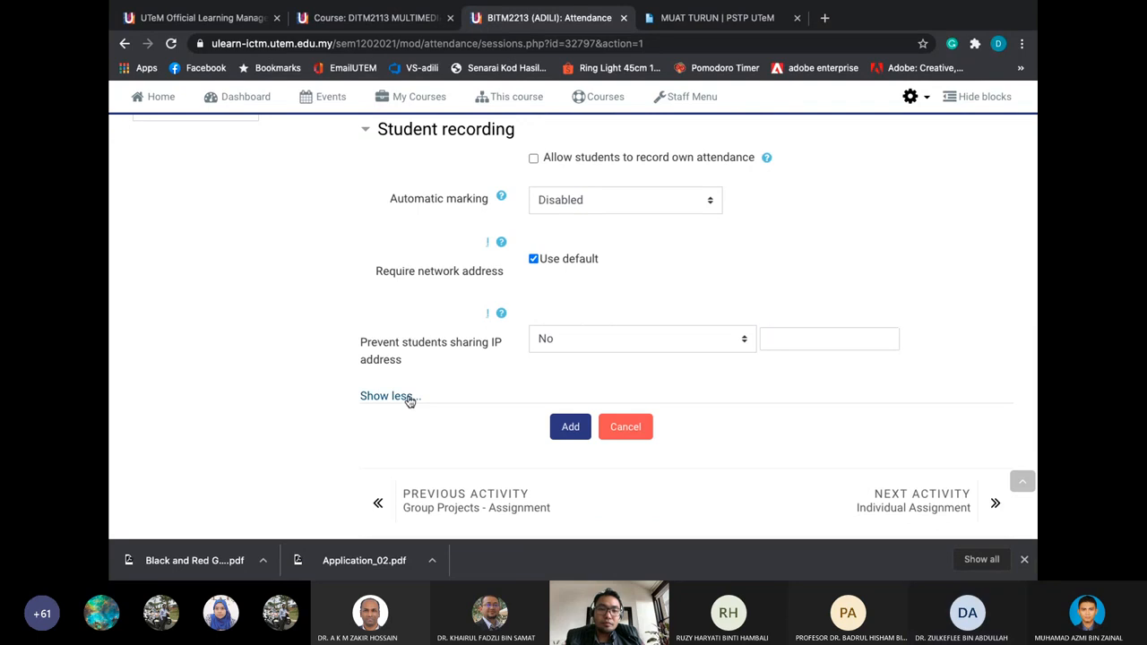
{"action": "scroll", "coordinate": [489, 283], "scroll_direction": "up", "scroll_amount": 1}
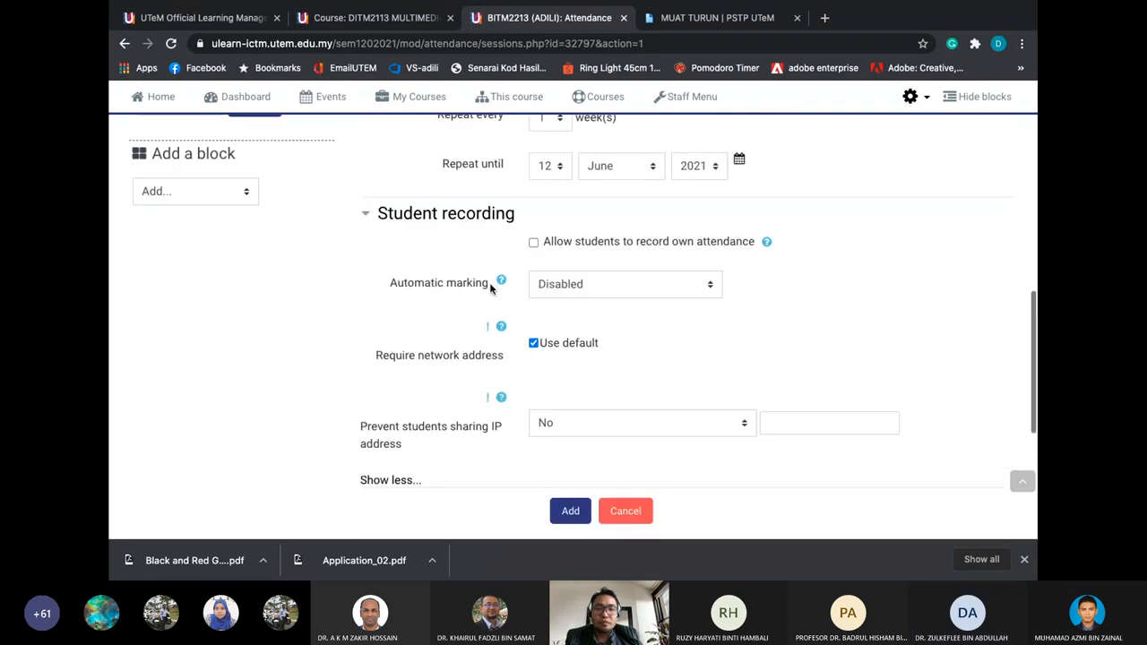
{"action": "left_click", "coordinate": [533, 242]}
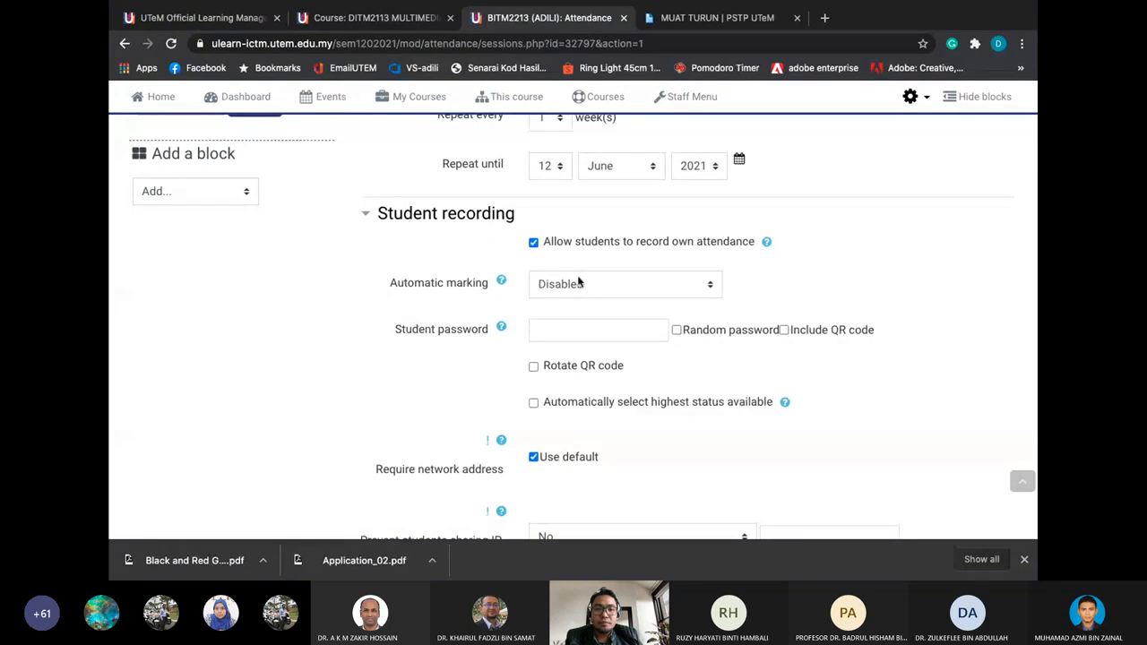
{"action": "left_click", "coordinate": [578, 283]}
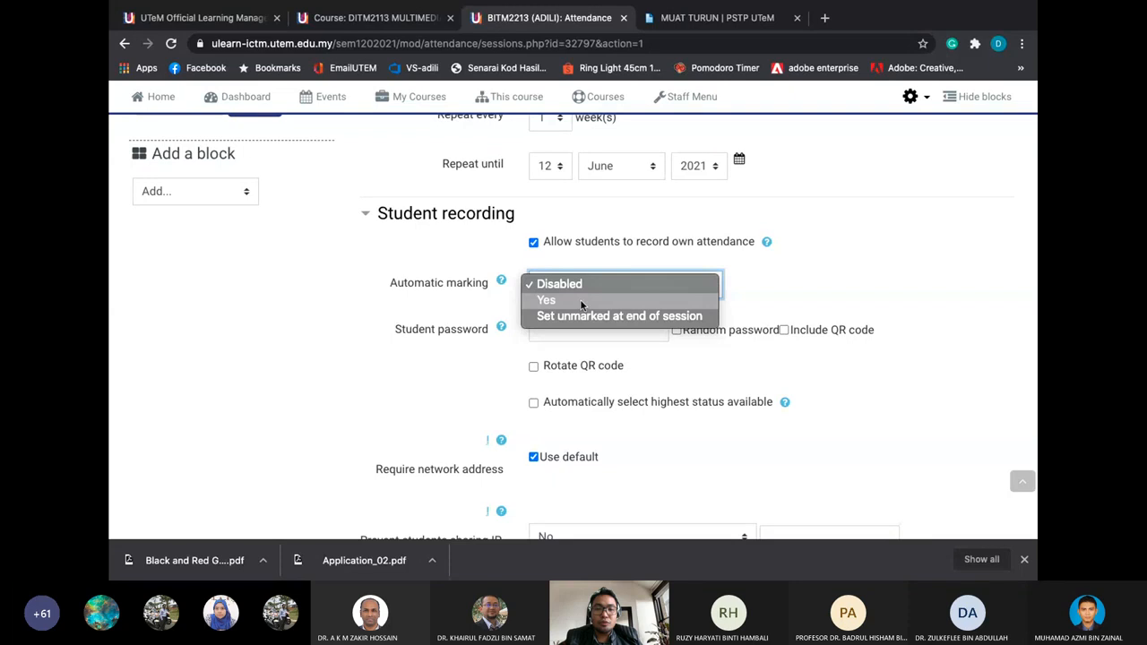
{"action": "left_click", "coordinate": [580, 301]}
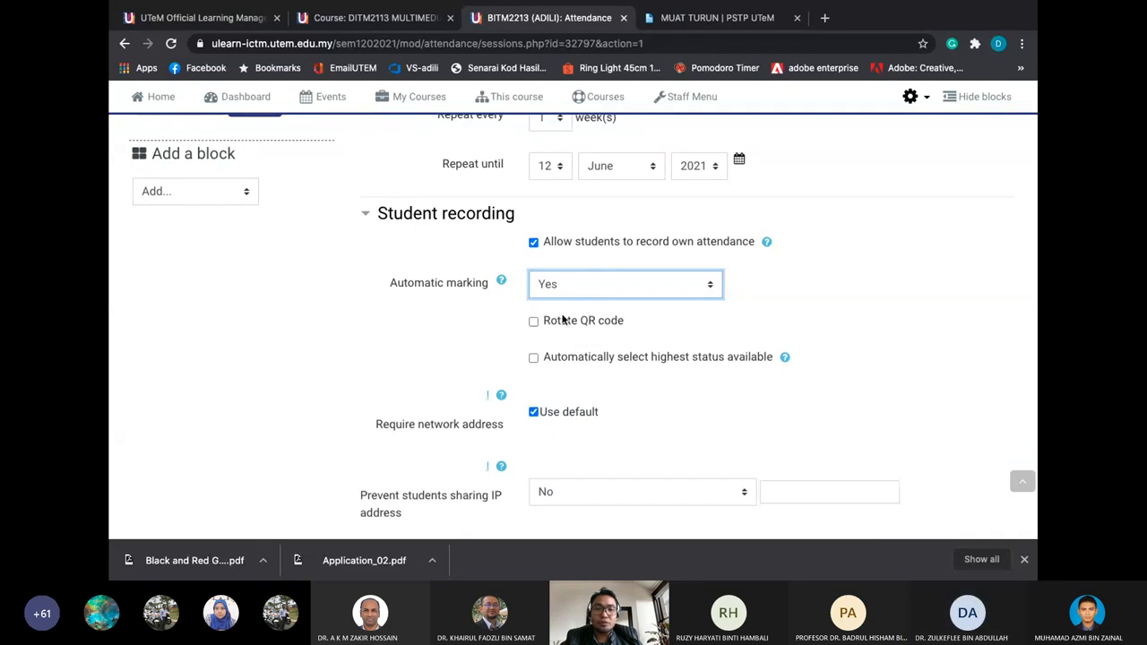
{"action": "left_click", "coordinate": [545, 284]}
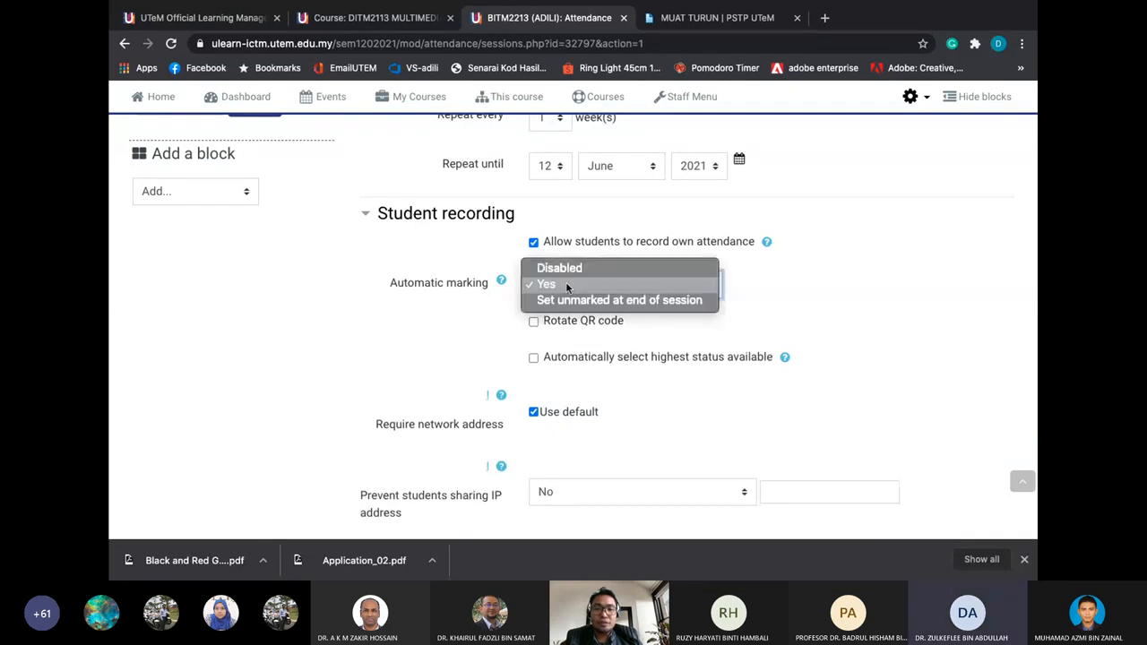
{"action": "left_click", "coordinate": [570, 270]}
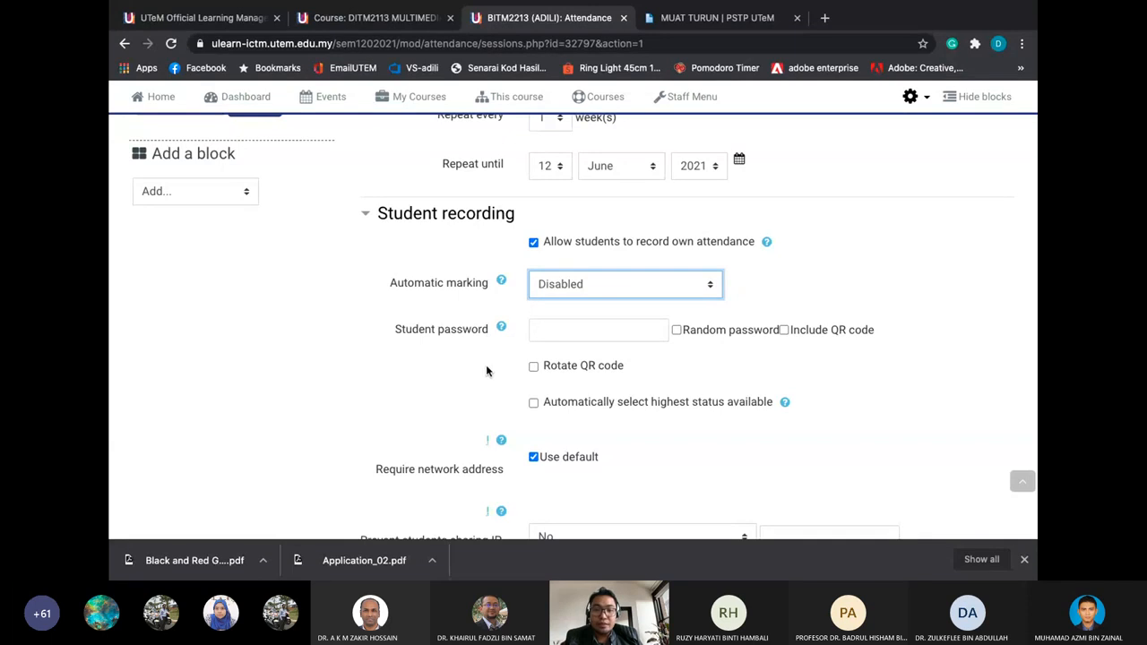
Keep Prevent students sharing IP address at No and toggle the advanced recording options
{"action": "scroll", "coordinate": [487, 370], "scroll_direction": "down", "scroll_amount": 1}
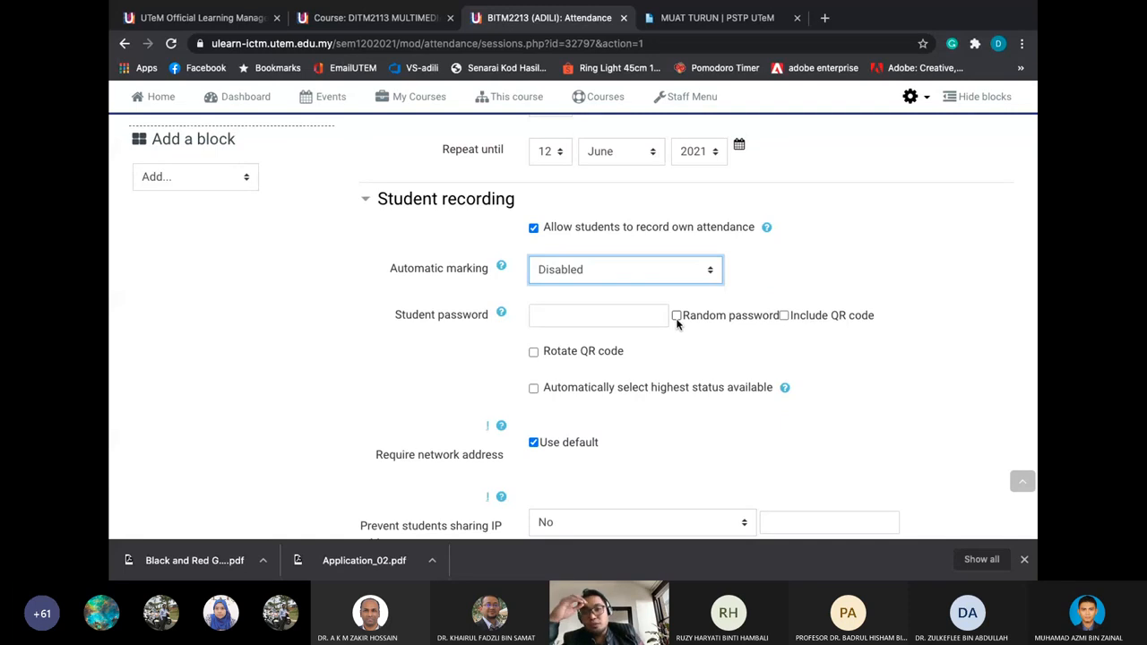
{"action": "left_click", "coordinate": [616, 308]}
{"action": "scroll", "coordinate": [753, 287], "scroll_direction": "down", "scroll_amount": 1}
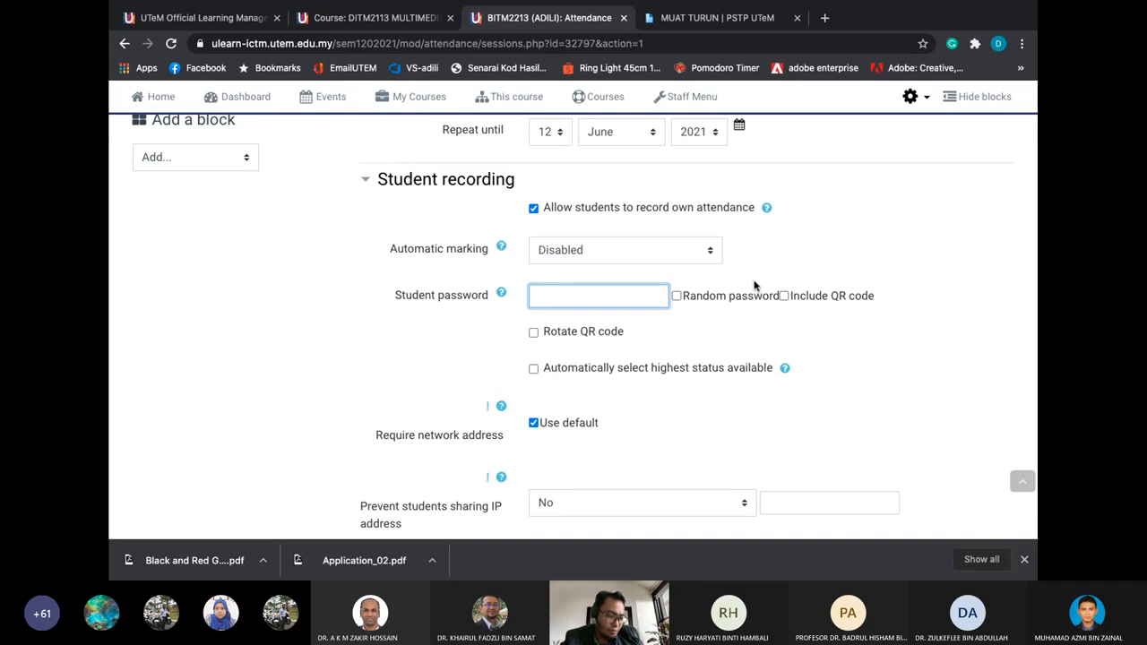
{"action": "scroll", "coordinate": [753, 278], "scroll_direction": "up", "scroll_amount": 1}
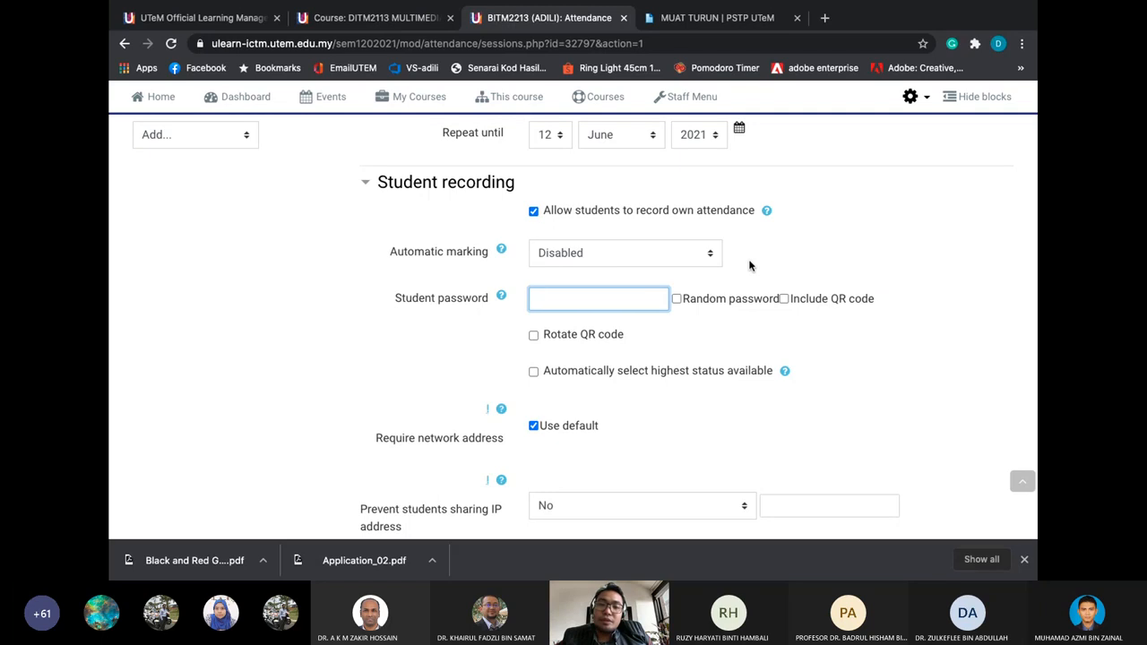
{"action": "scroll", "coordinate": [750, 265], "scroll_direction": "down", "scroll_amount": 3}
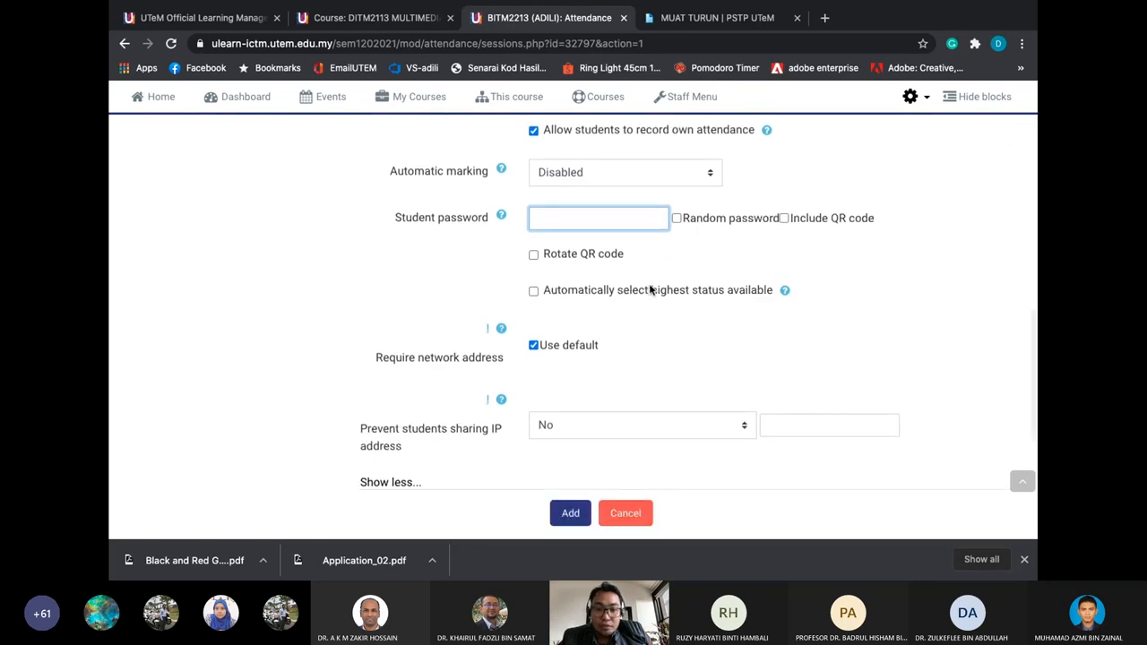
{"action": "scroll", "coordinate": [651, 289], "scroll_direction": "down", "scroll_amount": 3}
{"action": "left_click", "coordinate": [644, 319]}
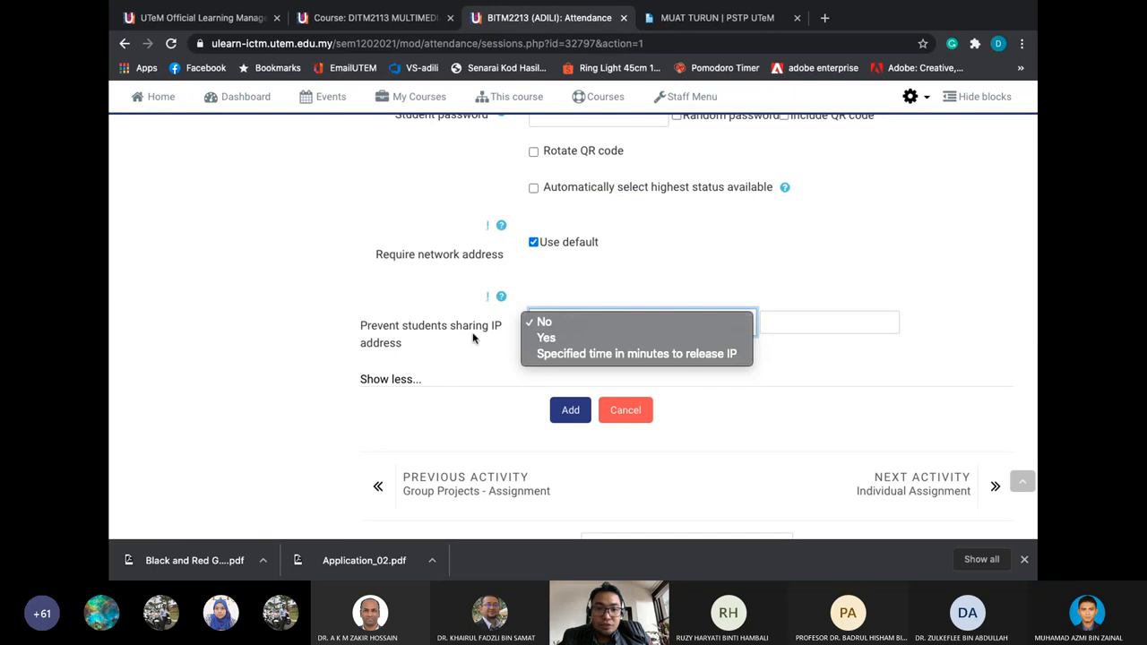
{"action": "left_click", "coordinate": [547, 321]}
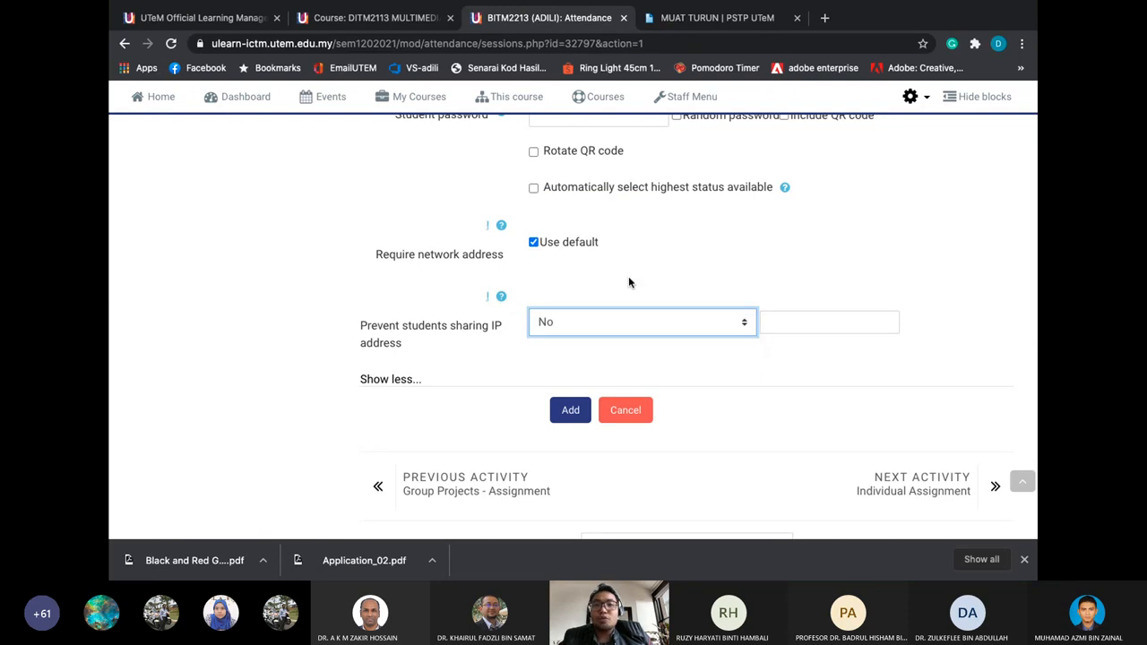
{"action": "scroll", "coordinate": [620, 278], "scroll_direction": "down", "scroll_amount": 2}
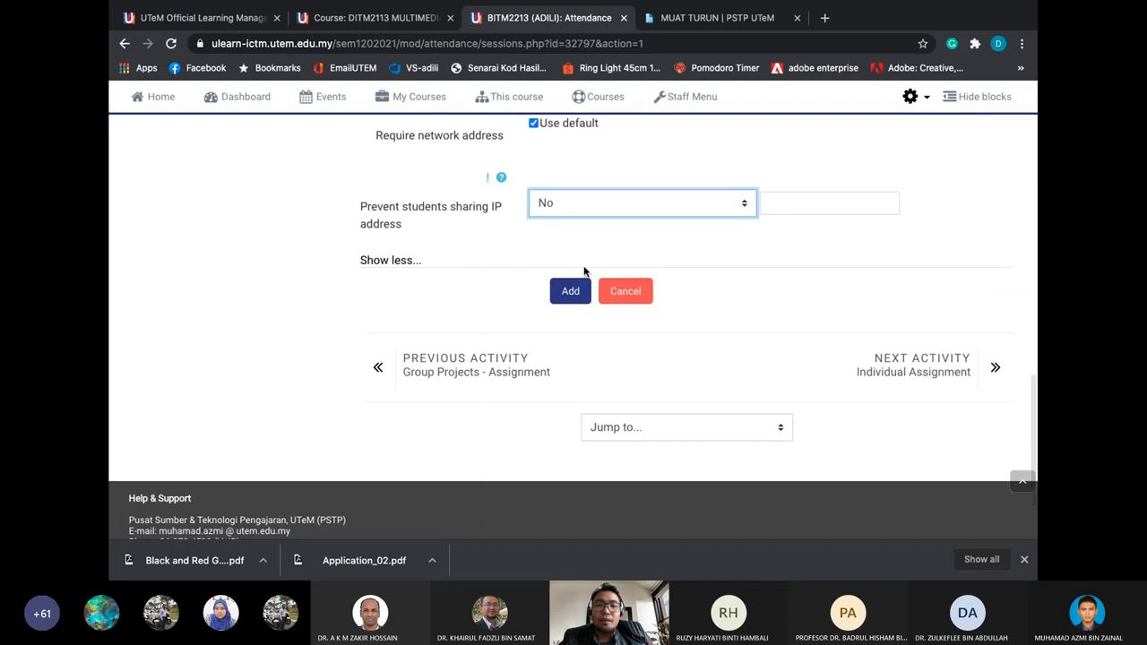
{"action": "scroll", "coordinate": [583, 271], "scroll_direction": "up", "scroll_amount": 1}
{"action": "left_click", "coordinate": [404, 359]}
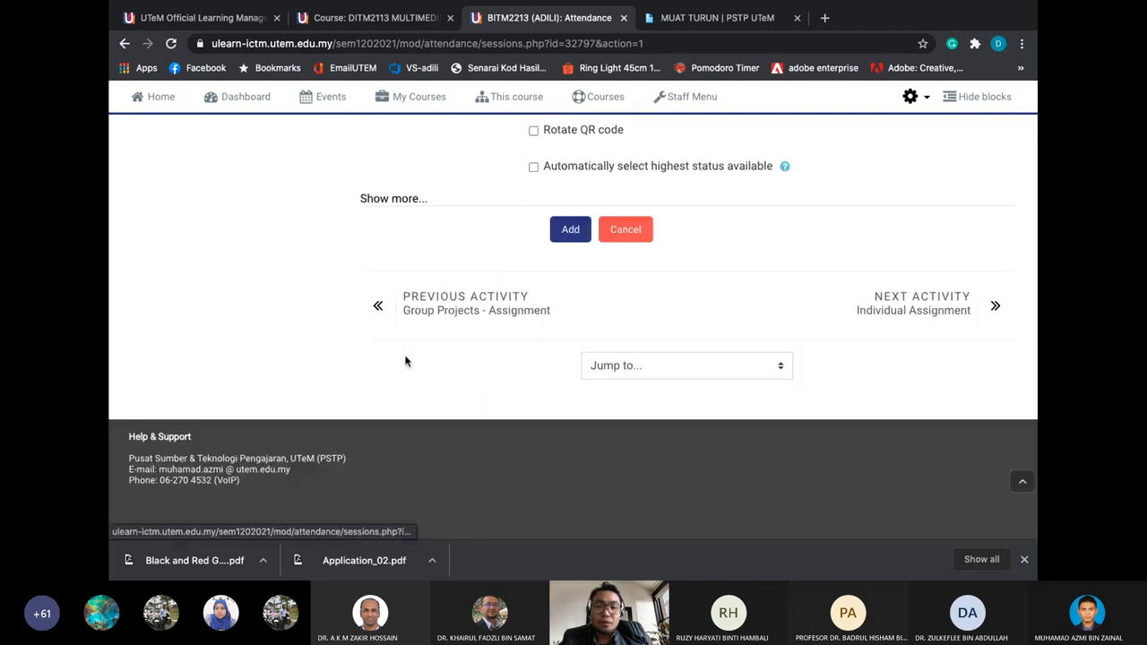
{"action": "scroll", "coordinate": [509, 239], "scroll_direction": "up", "scroll_amount": 1}
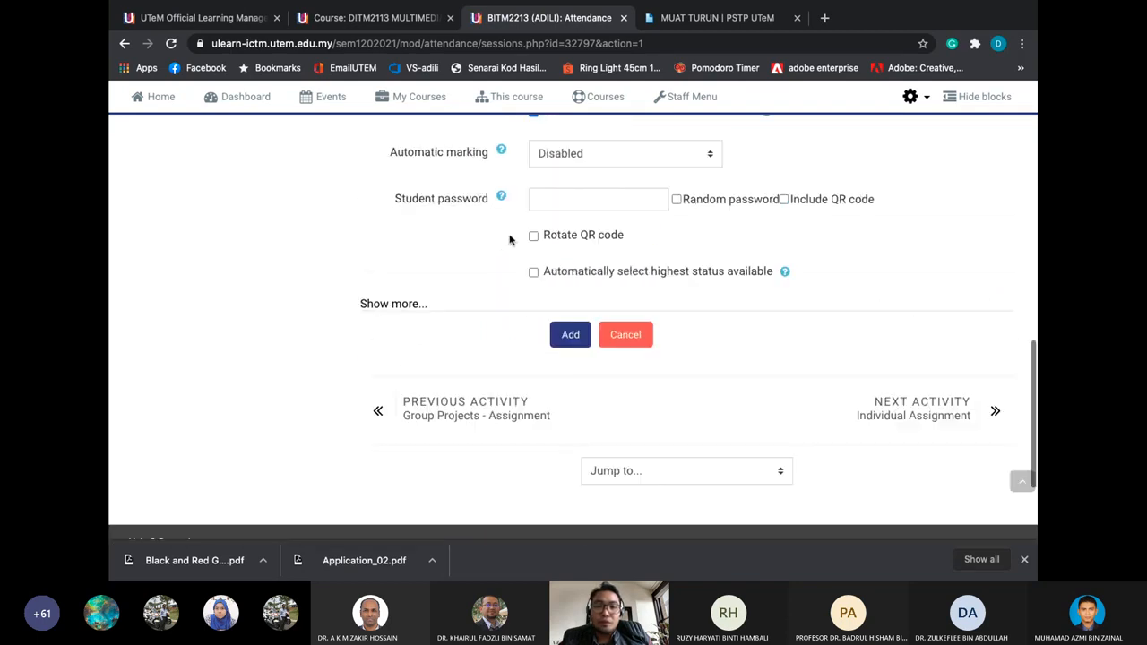
{"action": "left_click", "coordinate": [416, 305]}
Add the 13 weekly Lecture sessions and open the Mon 15 Mar 2021 session for editing
{"action": "left_click", "coordinate": [568, 420]}
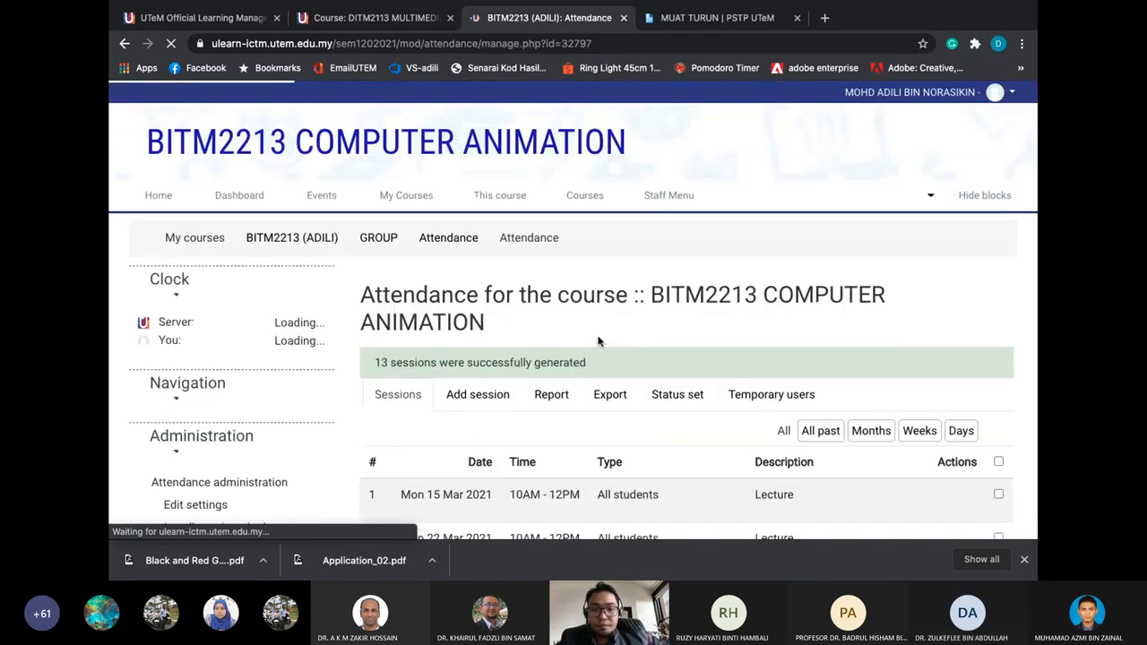
{"action": "scroll", "coordinate": [599, 341], "scroll_direction": "down", "scroll_amount": 2}
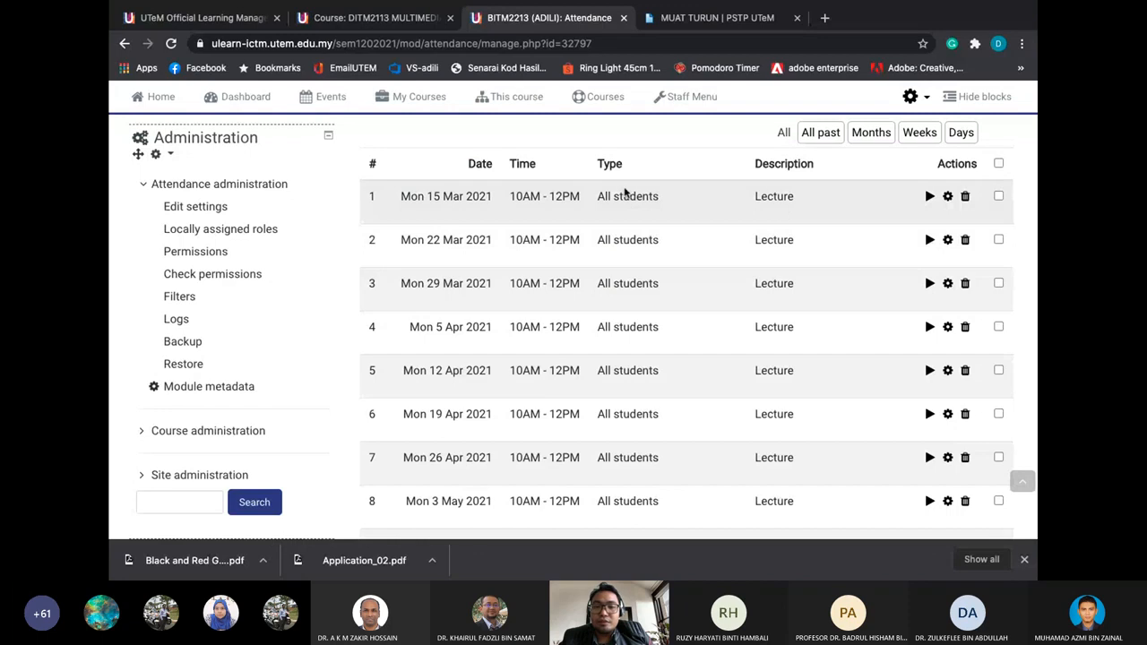
{"action": "left_click", "coordinate": [948, 197]}
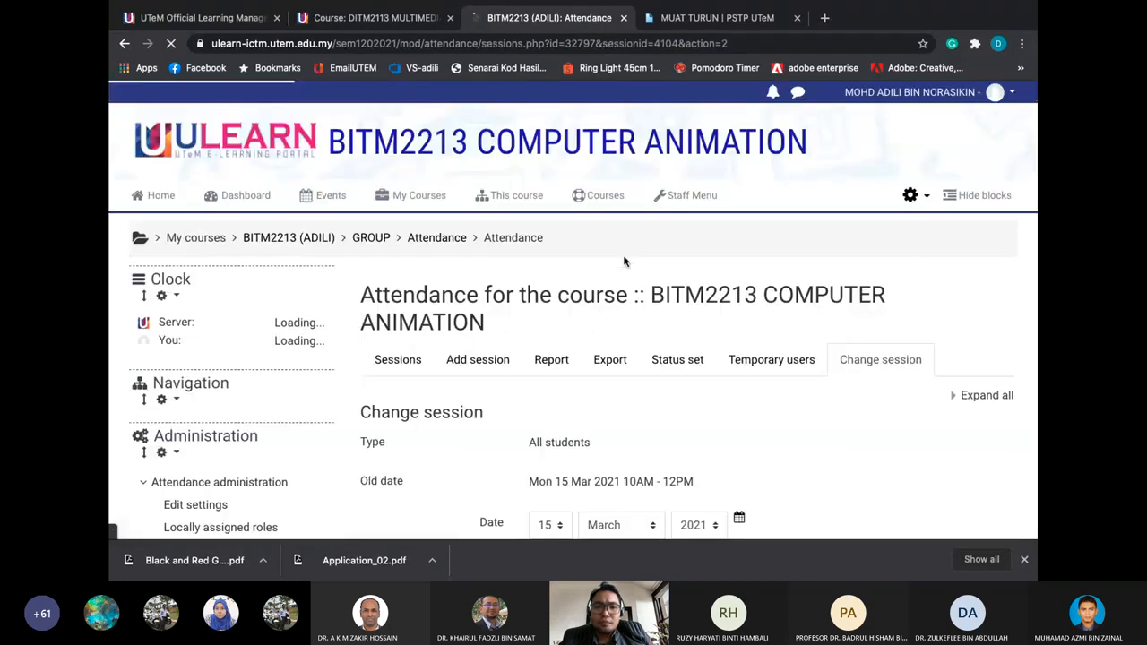
Review the Change session form, expanding its advanced recording options
{"action": "scroll", "coordinate": [624, 266], "scroll_direction": "down", "scroll_amount": 3}
{"action": "scroll", "coordinate": [625, 267], "scroll_direction": "down", "scroll_amount": 2}
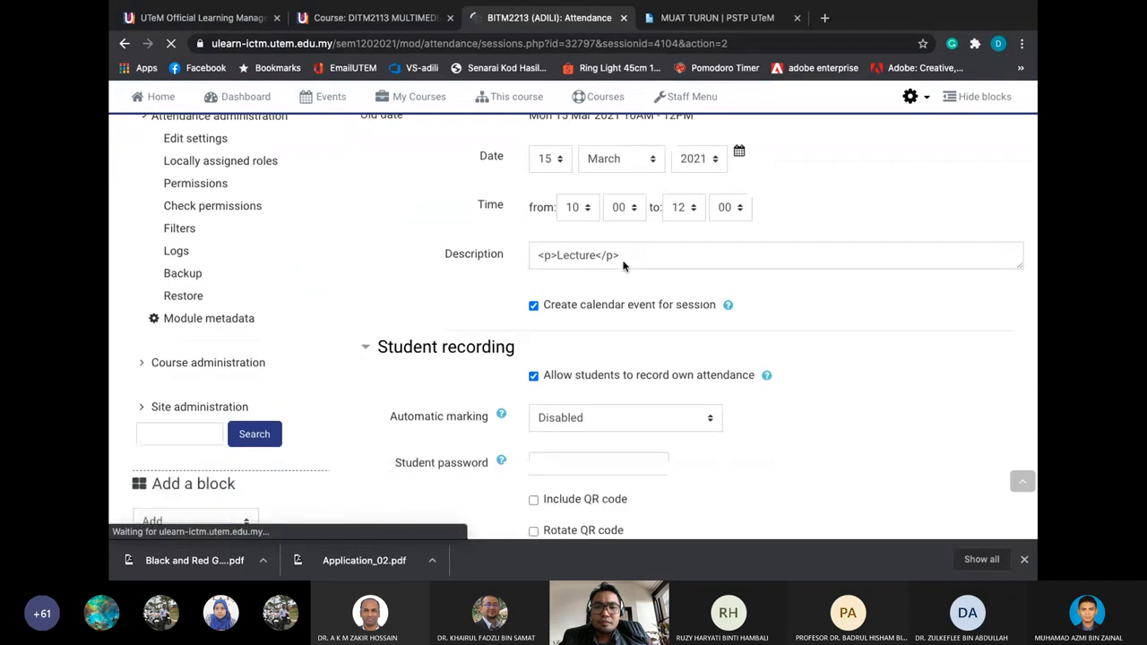
{"action": "scroll", "coordinate": [625, 269], "scroll_direction": "down", "scroll_amount": 4}
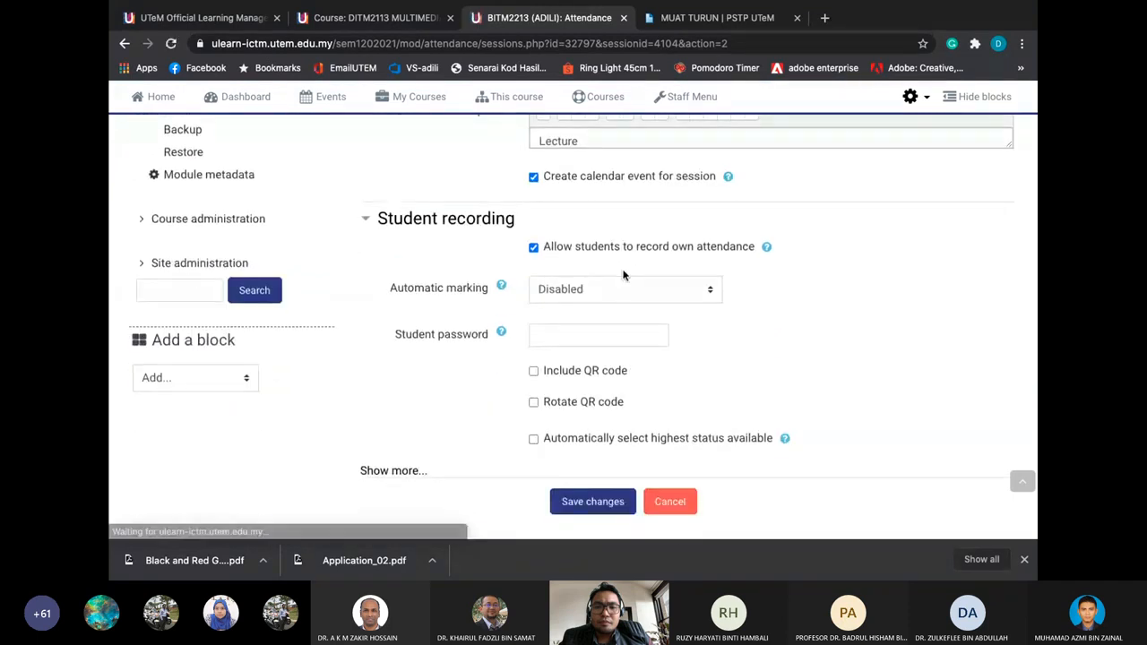
{"action": "scroll", "coordinate": [623, 273], "scroll_direction": "down", "scroll_amount": 2}
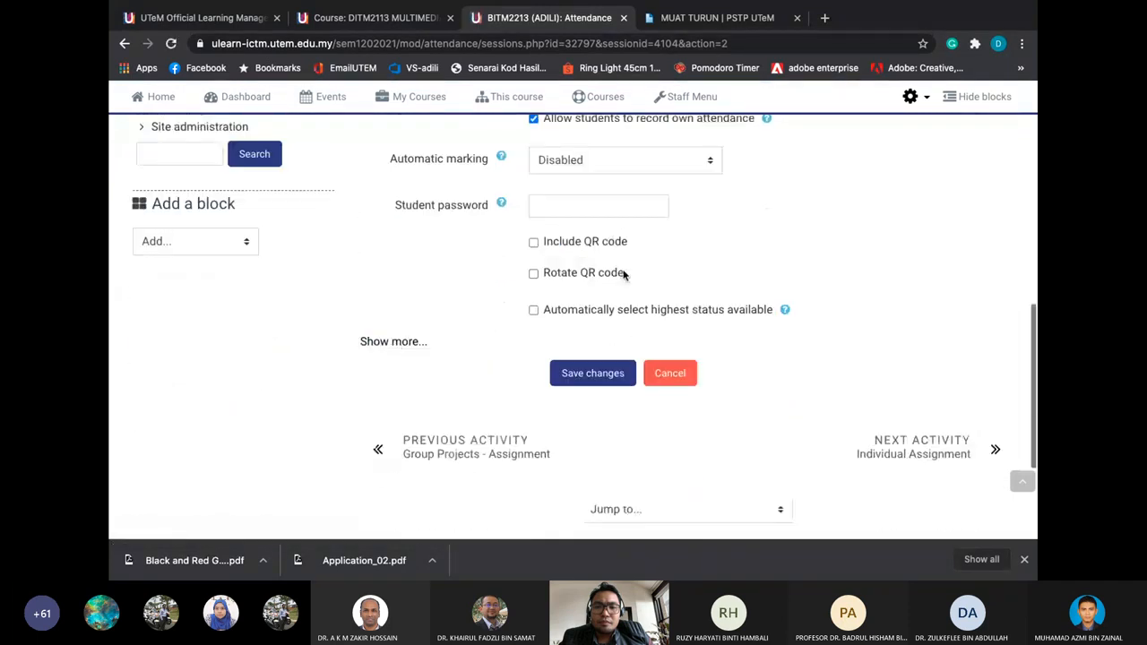
{"action": "left_click", "coordinate": [395, 341]}
{"action": "scroll", "coordinate": [731, 292], "scroll_direction": "down", "scroll_amount": 4}
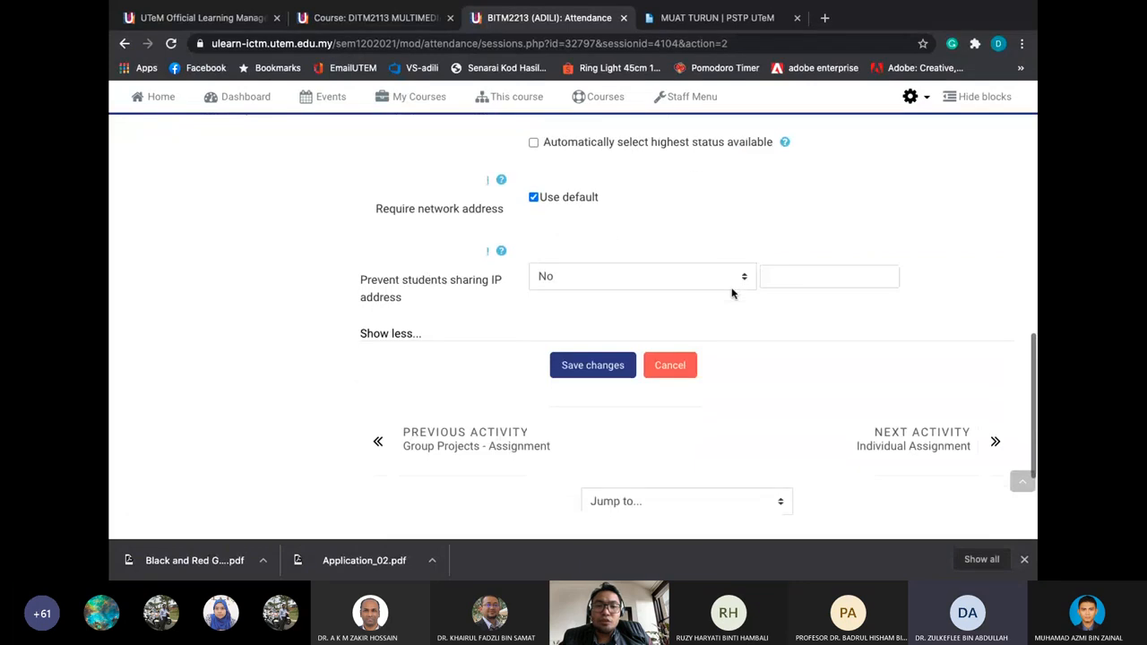
{"action": "scroll", "coordinate": [731, 292], "scroll_direction": "up", "scroll_amount": 12}
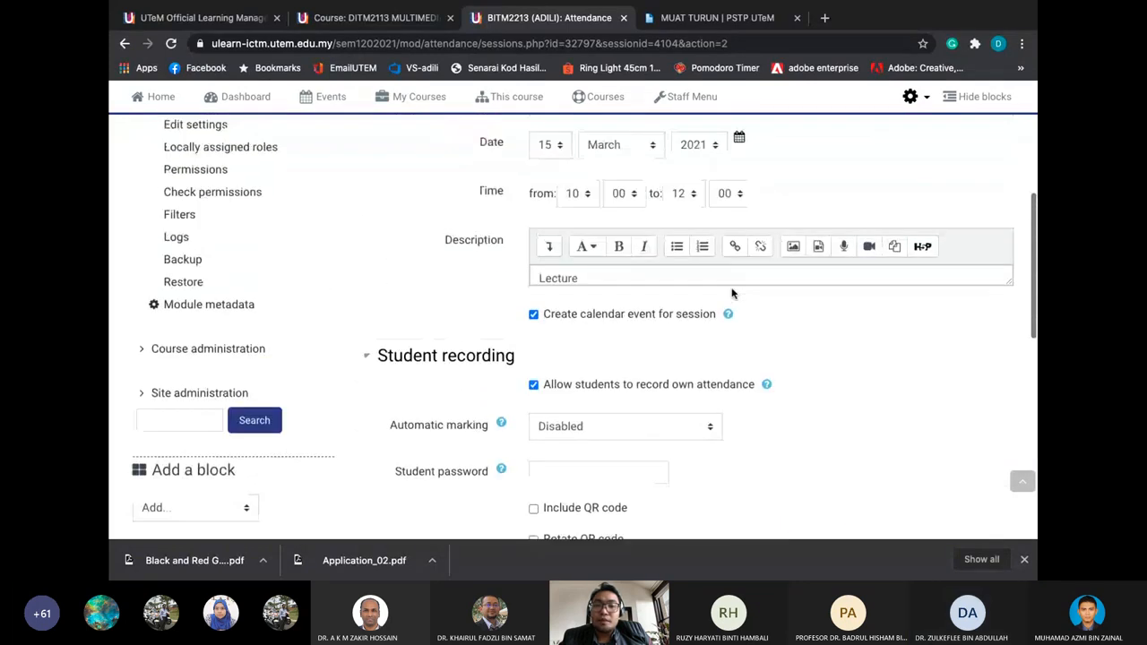
{"action": "scroll", "coordinate": [784, 215], "scroll_direction": "up", "scroll_amount": 2}
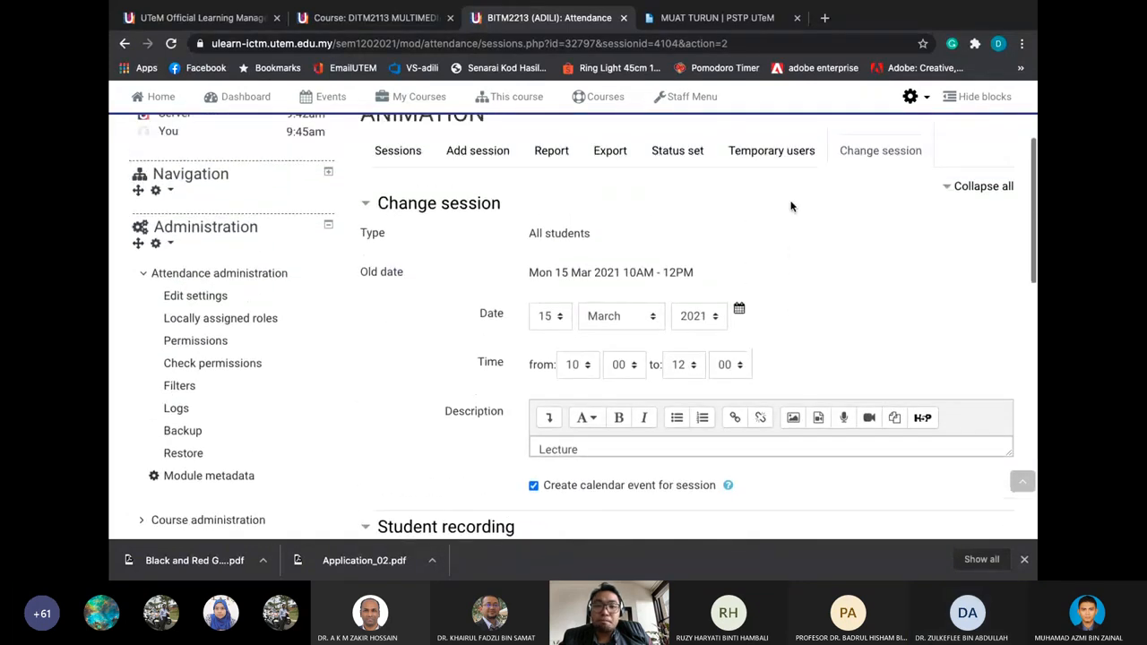
{"action": "scroll", "coordinate": [790, 206], "scroll_direction": "up", "scroll_amount": 1}
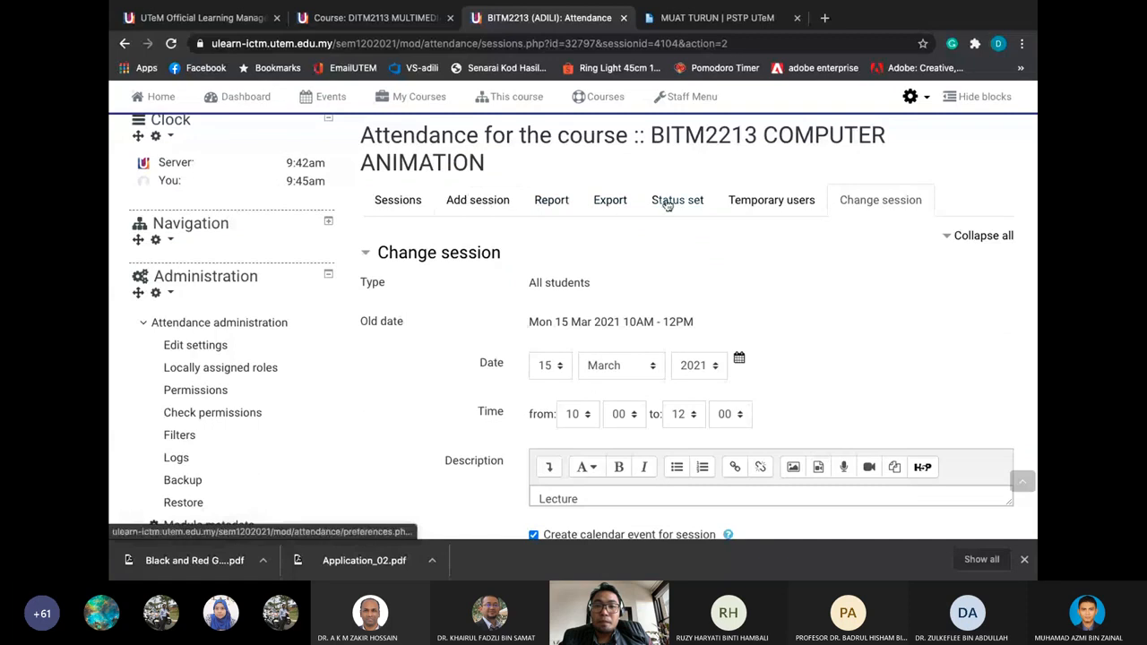
Check Temporary users, then view the Status set: Present 2, Late 1, Excused 1, Absent 0 points
{"action": "left_click", "coordinate": [730, 202]}
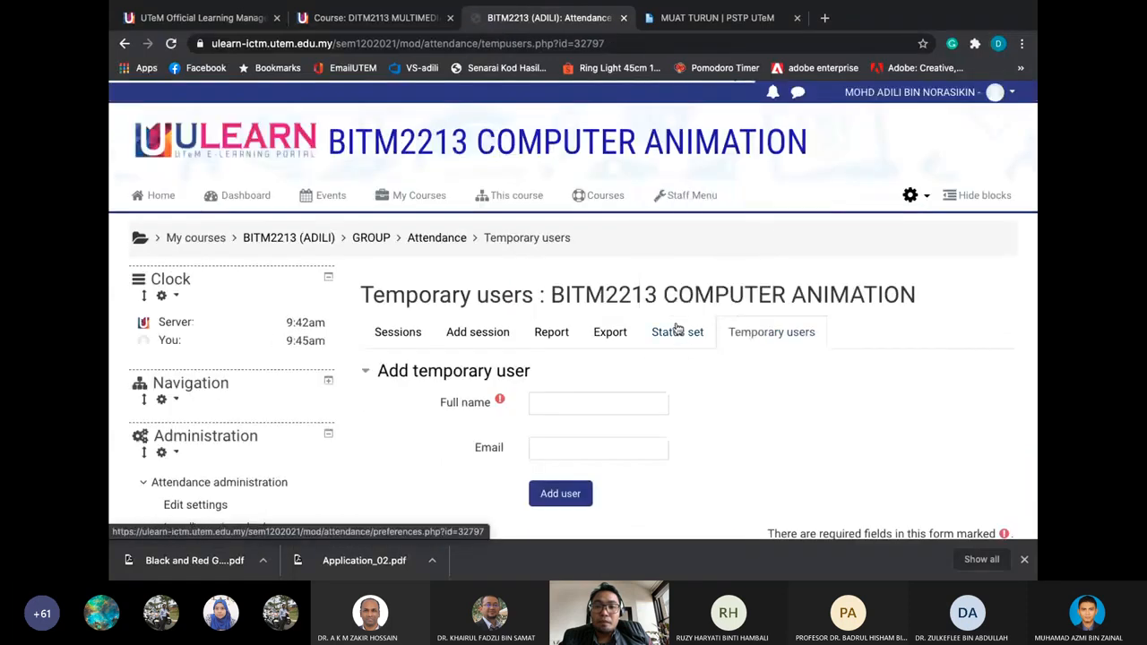
{"action": "left_click", "coordinate": [674, 332]}
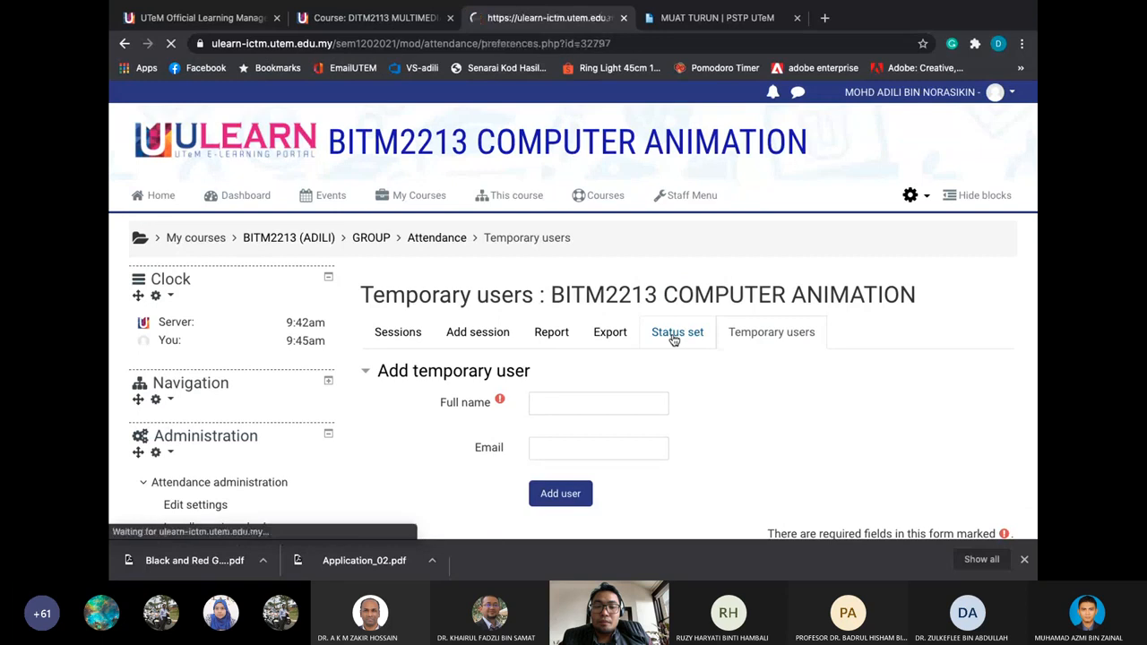
{"action": "scroll", "coordinate": [674, 340], "scroll_direction": "down", "scroll_amount": 2}
{"action": "scroll", "coordinate": [674, 340], "scroll_direction": "down", "scroll_amount": 2}
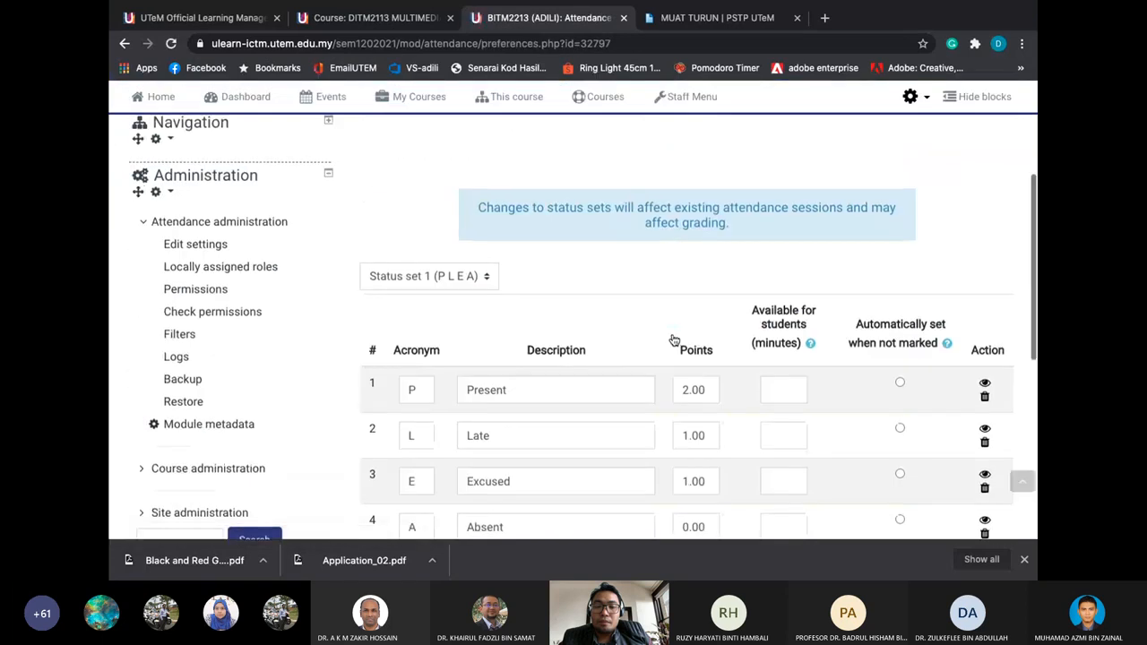
{"action": "scroll", "coordinate": [673, 340], "scroll_direction": "up", "scroll_amount": 3}
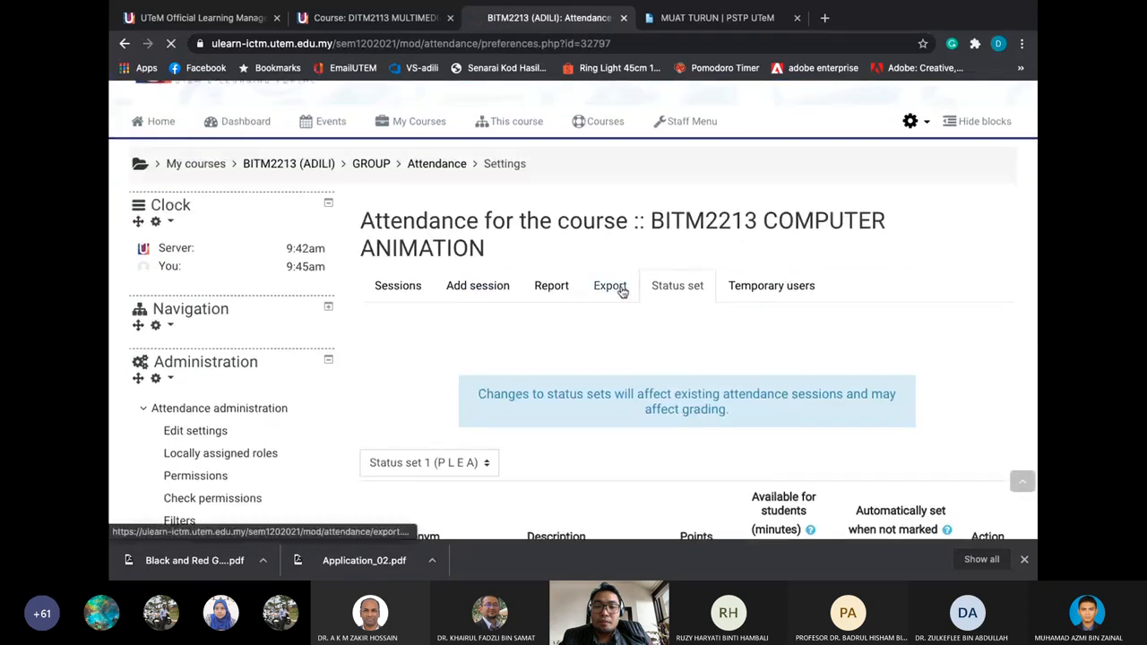
Open the attendance Export page and look over its group list, keeping All participants for now
{"action": "left_click", "coordinate": [611, 286]}
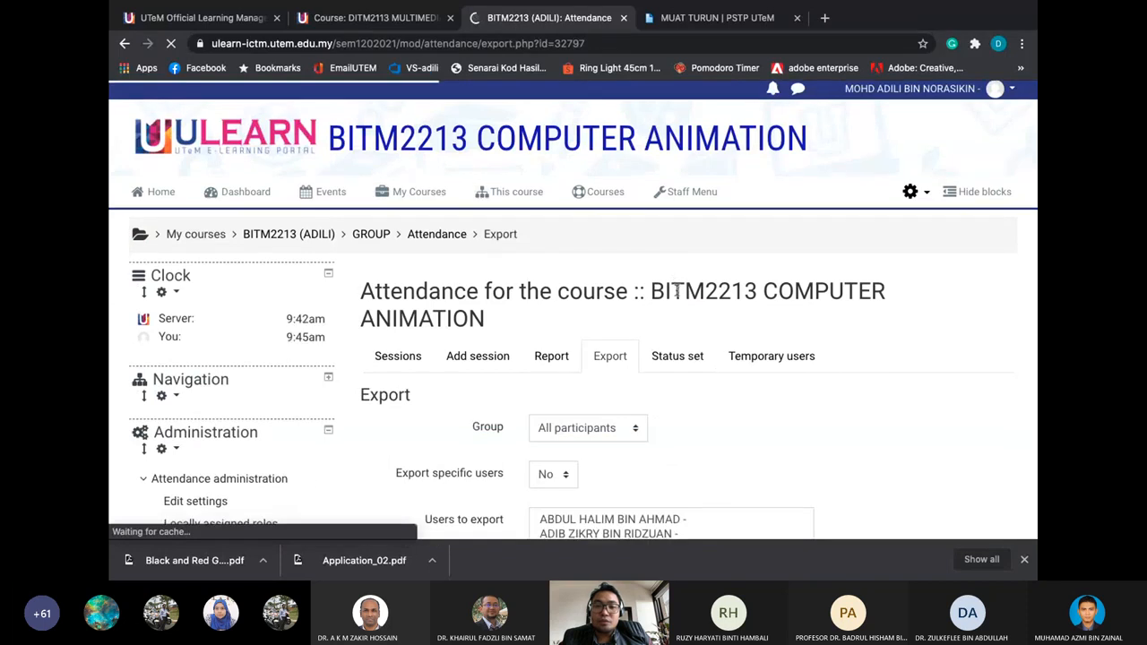
{"action": "scroll", "coordinate": [674, 283], "scroll_direction": "down", "scroll_amount": 2}
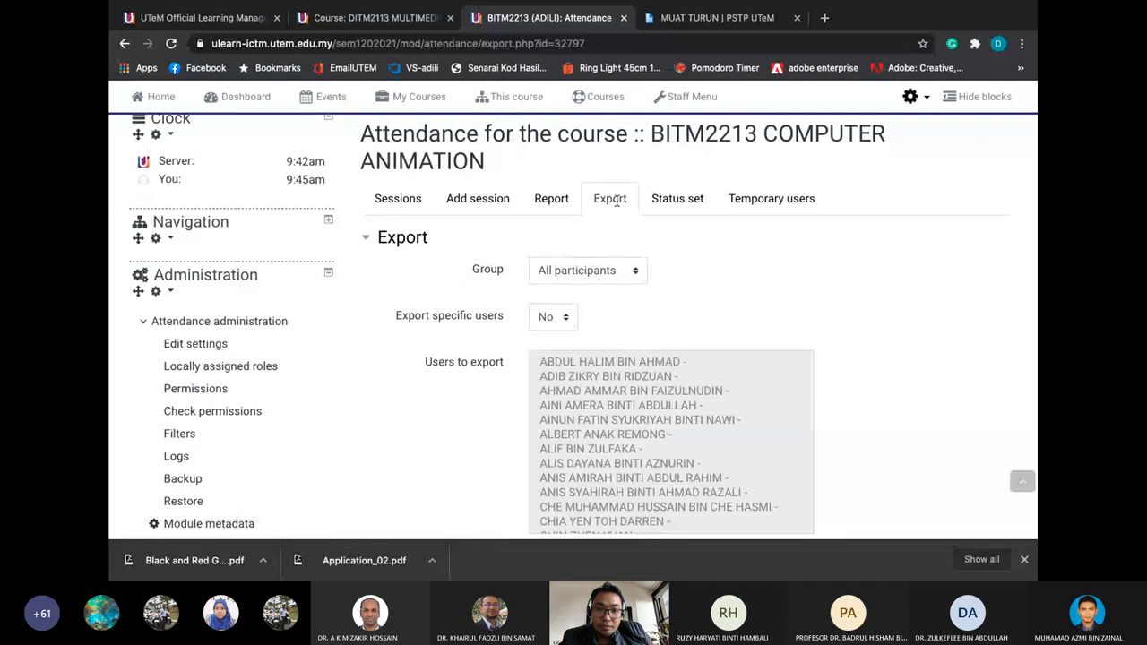
{"action": "scroll", "coordinate": [615, 201], "scroll_direction": "down", "scroll_amount": 1}
{"action": "left_click", "coordinate": [615, 232]}
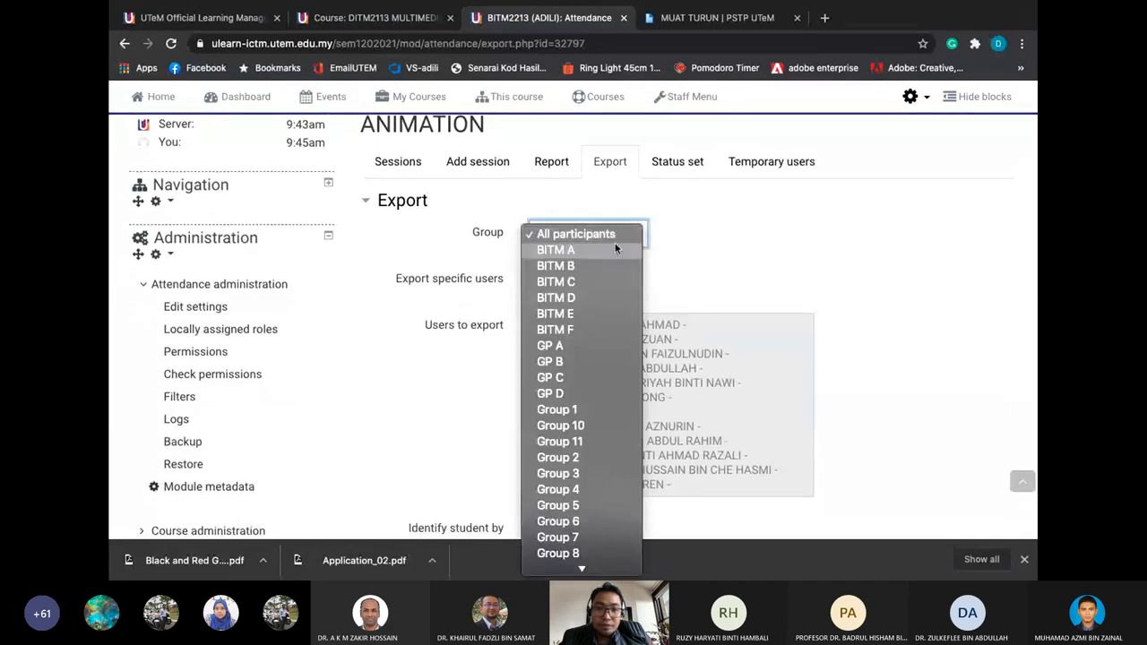
{"action": "left_click", "coordinate": [737, 251]}
{"action": "scroll", "coordinate": [737, 252], "scroll_direction": "down", "scroll_amount": 3}
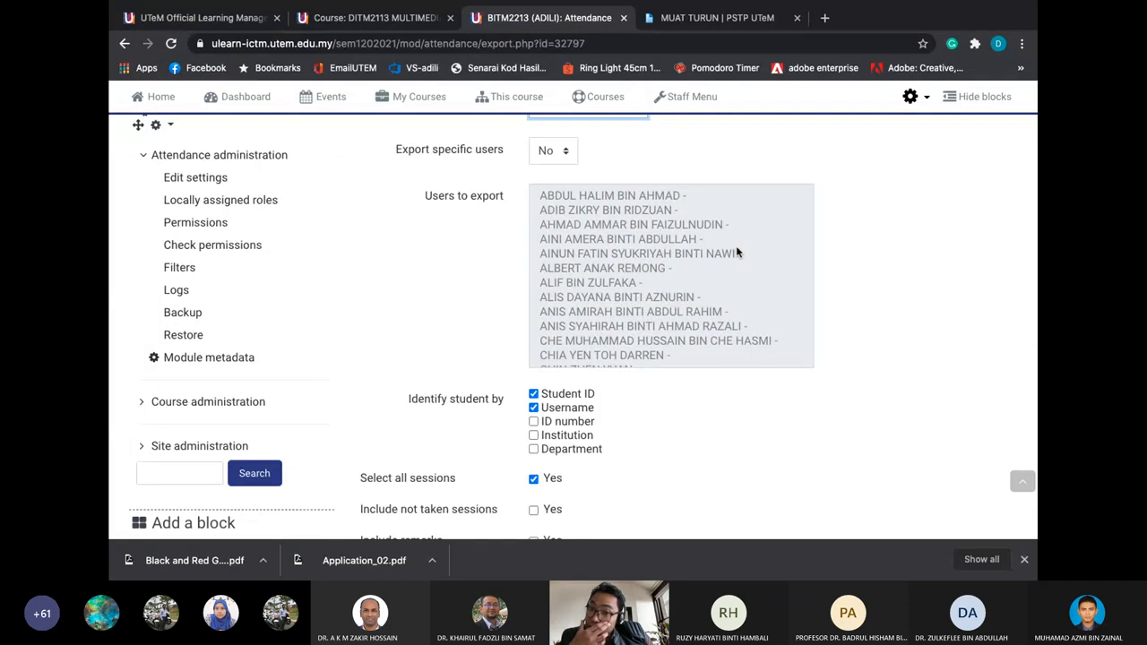
{"action": "scroll", "coordinate": [736, 252], "scroll_direction": "down", "scroll_amount": 3}
{"action": "scroll", "coordinate": [736, 253], "scroll_direction": "down", "scroll_amount": 1}
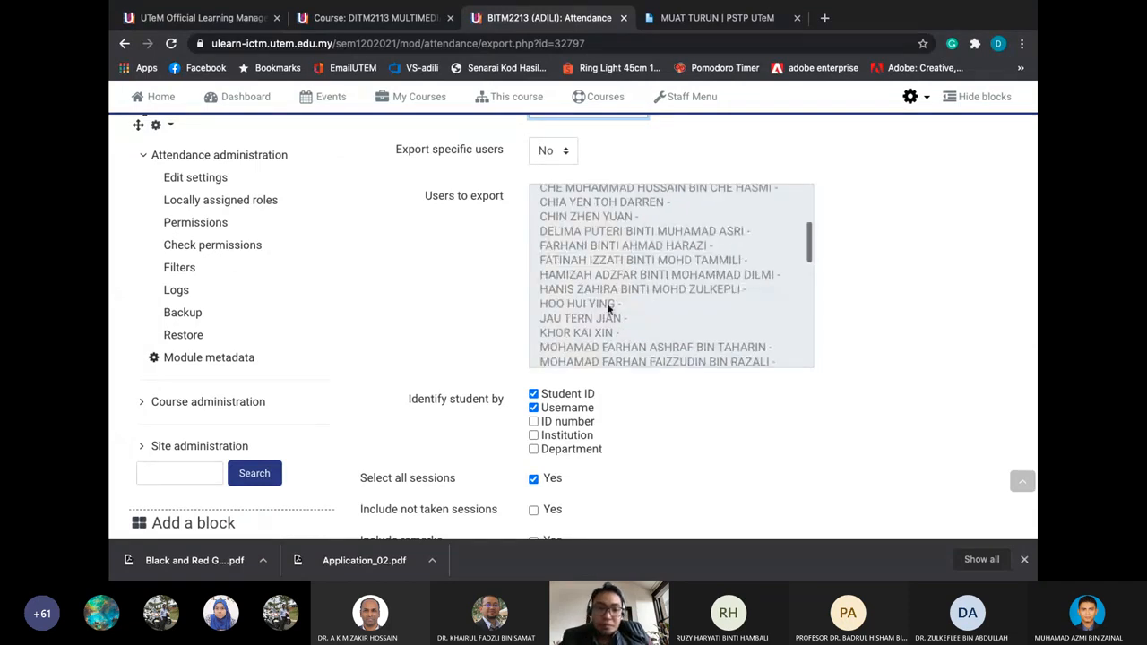
{"action": "scroll", "coordinate": [499, 340], "scroll_direction": "down", "scroll_amount": 2}
{"action": "scroll", "coordinate": [581, 217], "scroll_direction": "down", "scroll_amount": 4}
{"action": "scroll", "coordinate": [582, 217], "scroll_direction": "up", "scroll_amount": 5}
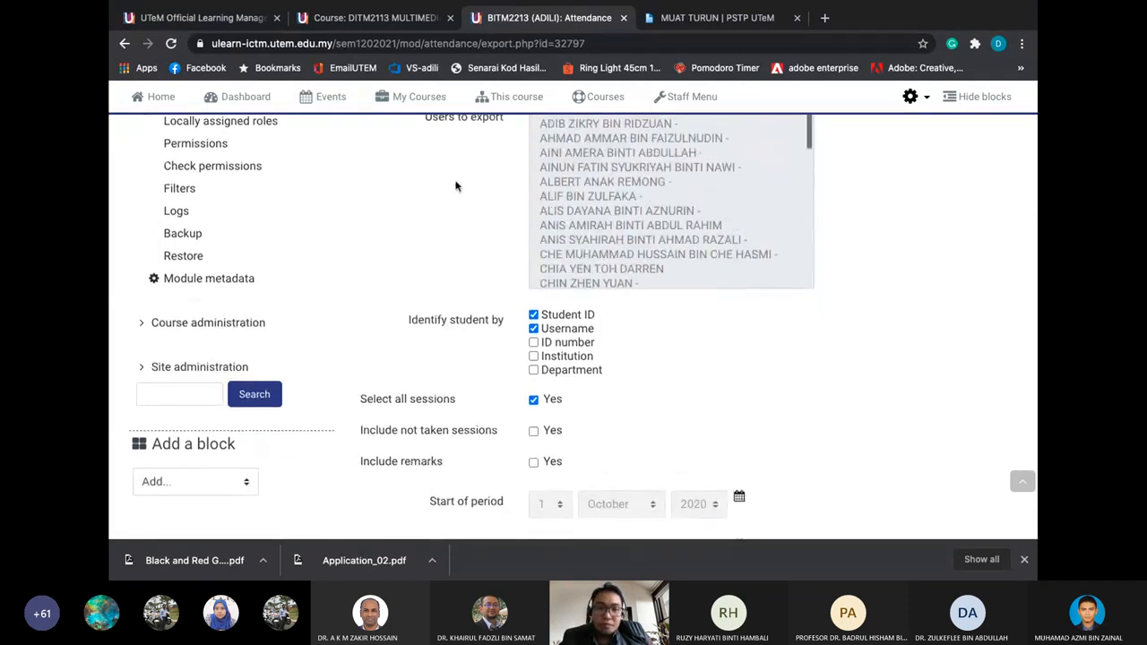
{"action": "scroll", "coordinate": [456, 184], "scroll_direction": "up", "scroll_amount": 3}
Choose GP A as the group to export, with Excel format
{"action": "left_click", "coordinate": [563, 152]}
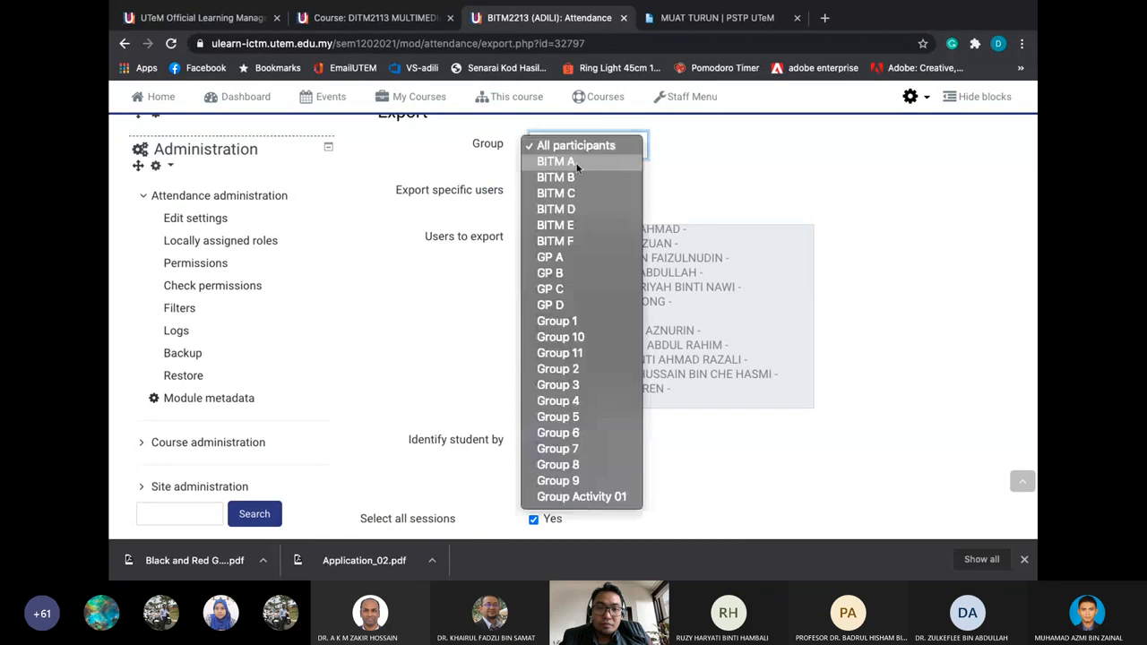
{"action": "left_click", "coordinate": [566, 254]}
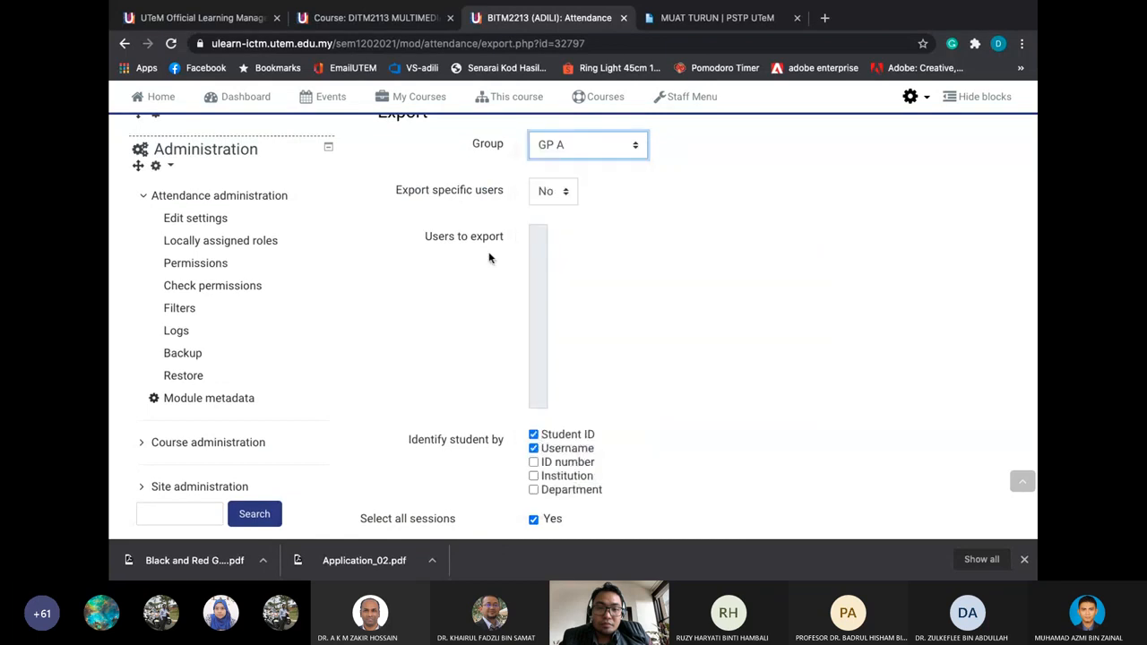
{"action": "scroll", "coordinate": [488, 258], "scroll_direction": "down", "scroll_amount": 5}
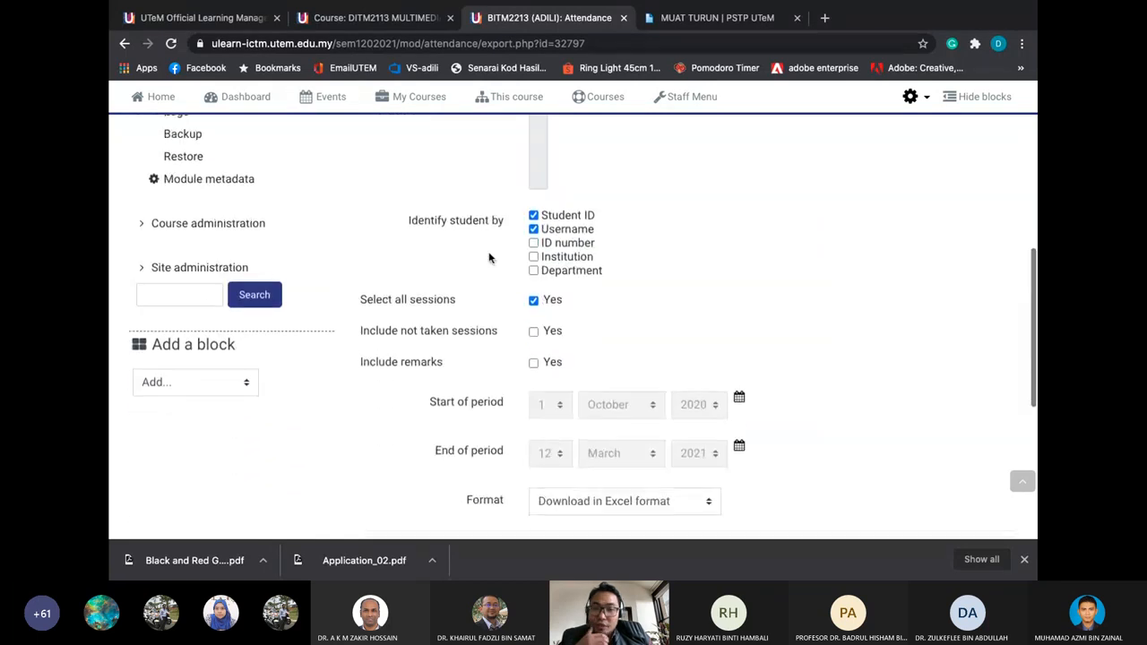
{"action": "scroll", "coordinate": [488, 258], "scroll_direction": "down", "scroll_amount": 1}
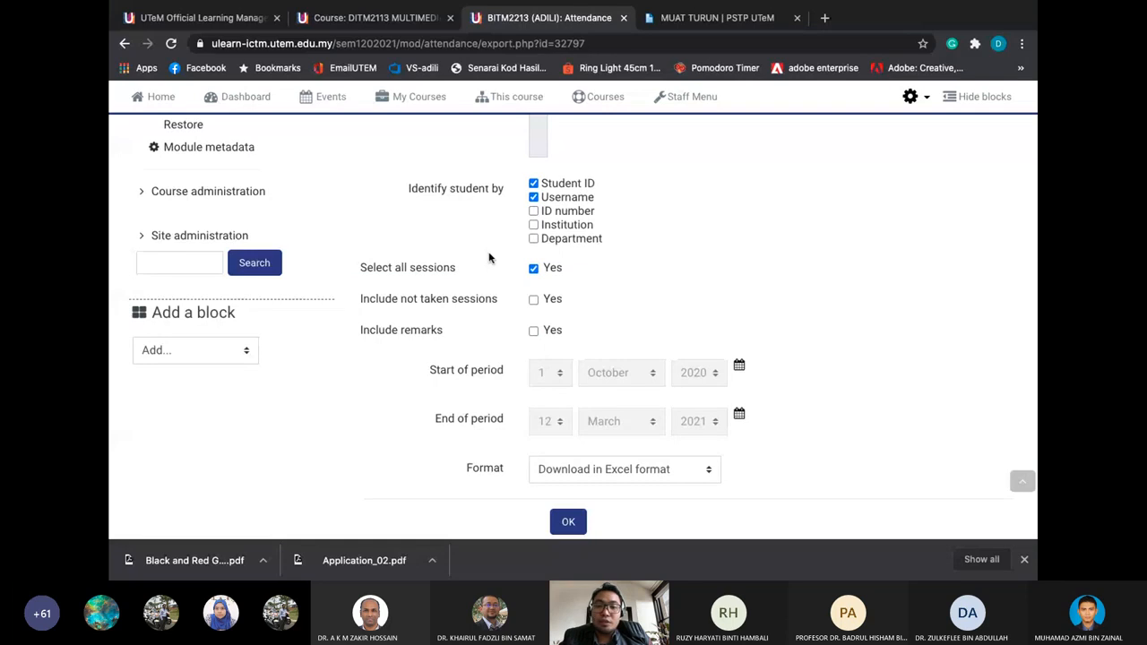
{"action": "scroll", "coordinate": [489, 258], "scroll_direction": "down", "scroll_amount": 1}
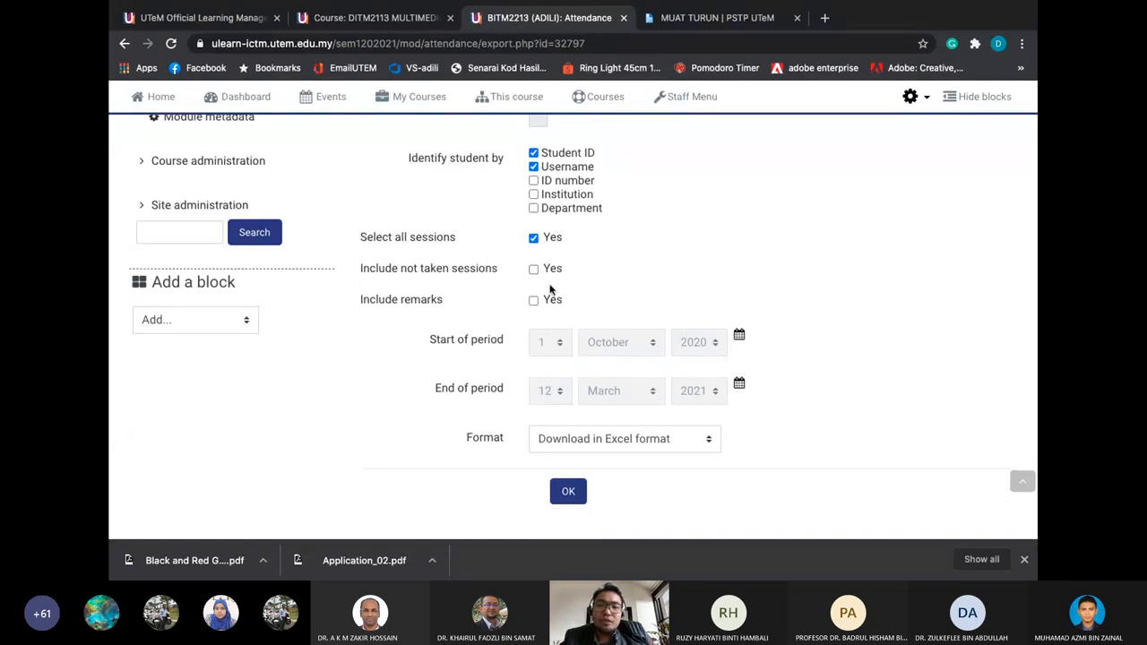
{"action": "scroll", "coordinate": [550, 289], "scroll_direction": "up", "scroll_amount": 5}
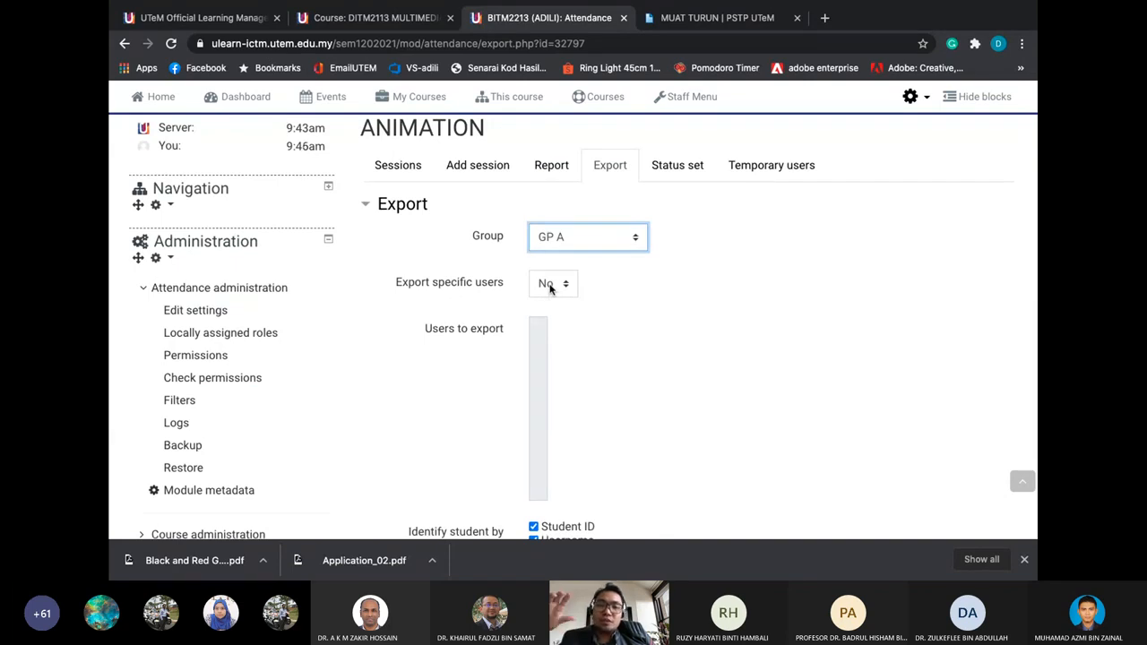
{"action": "scroll", "coordinate": [550, 287], "scroll_direction": "down", "scroll_amount": 3}
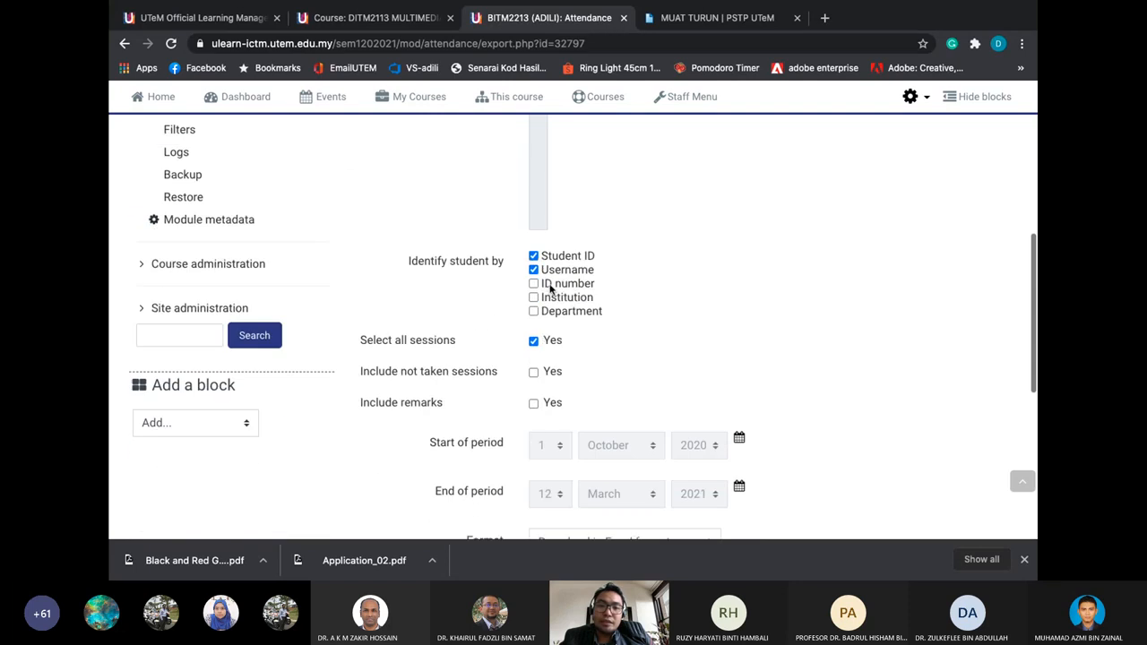
{"action": "scroll", "coordinate": [535, 397], "scroll_direction": "down", "scroll_amount": 2}
Keep the Excel download format and switch the attendance export group from GP A to GP B
{"action": "left_click", "coordinate": [550, 409]}
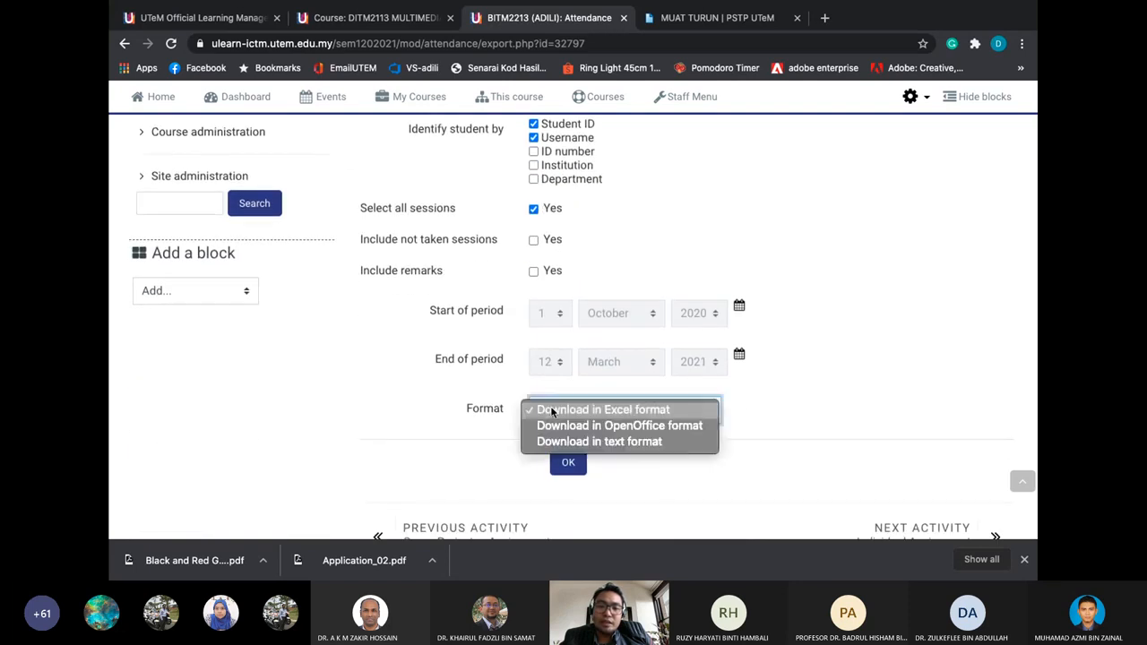
{"action": "left_click", "coordinate": [505, 412]}
{"action": "scroll", "coordinate": [503, 414], "scroll_direction": "down", "scroll_amount": 1}
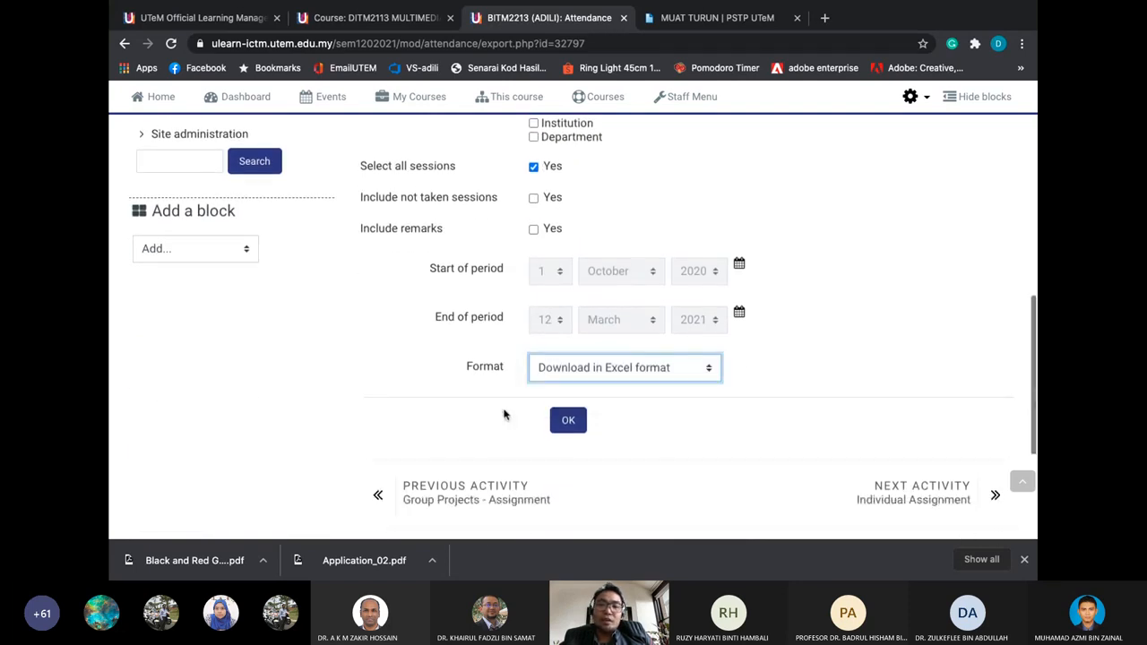
{"action": "scroll", "coordinate": [504, 414], "scroll_direction": "up", "scroll_amount": 1}
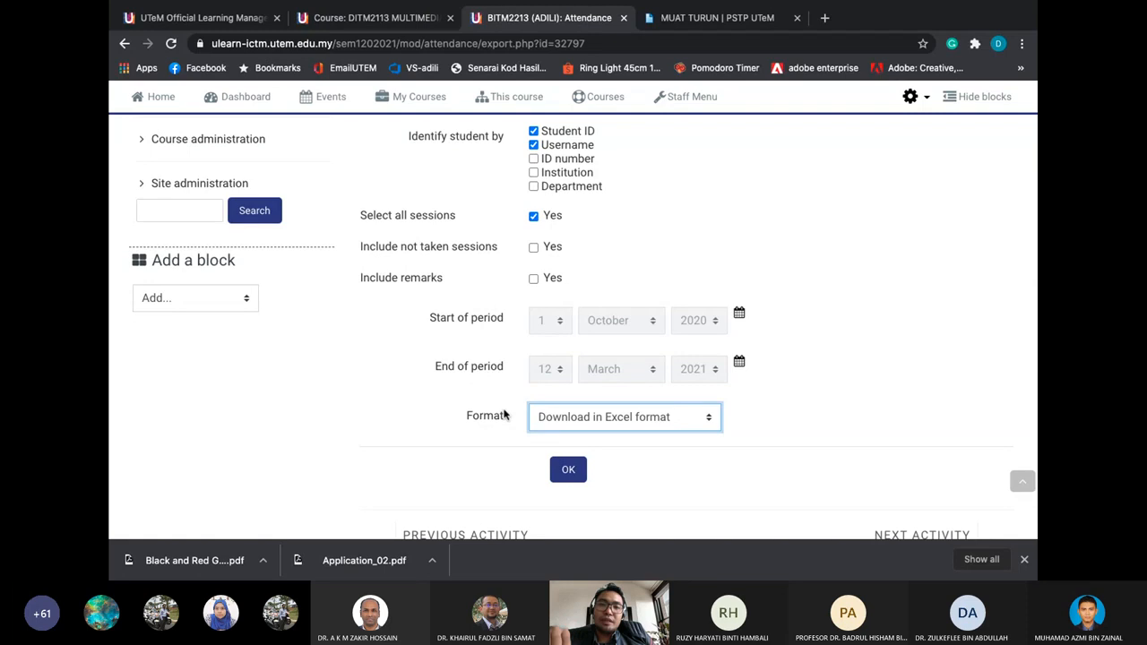
{"action": "scroll", "coordinate": [529, 269], "scroll_direction": "up", "scroll_amount": 5}
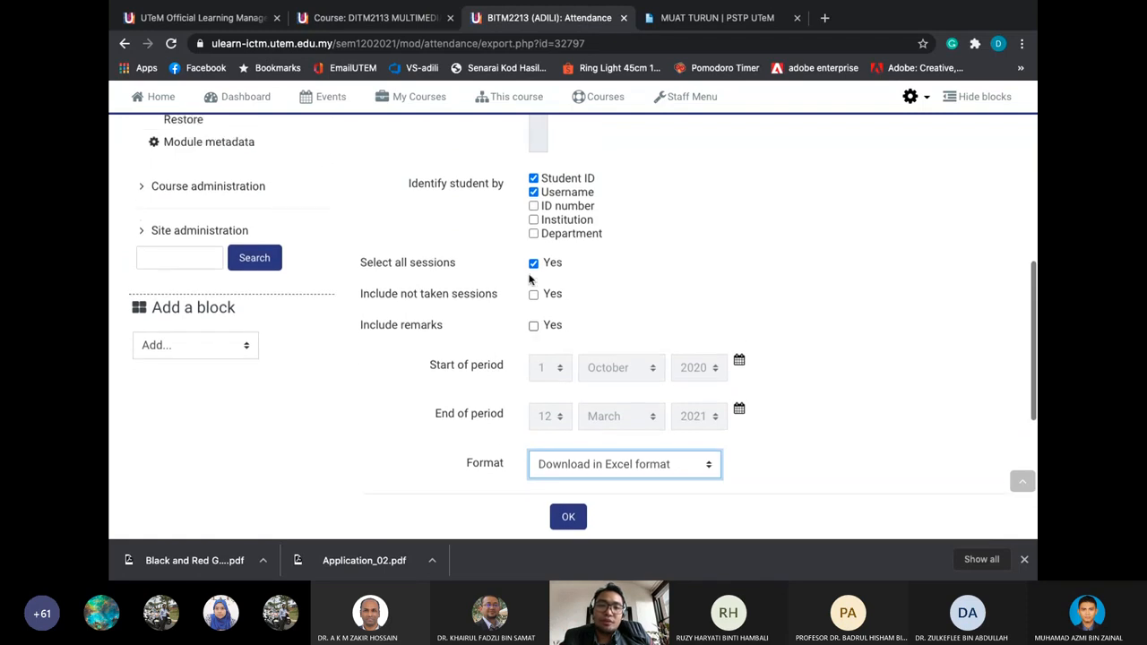
{"action": "scroll", "coordinate": [476, 240], "scroll_direction": "up", "scroll_amount": 3}
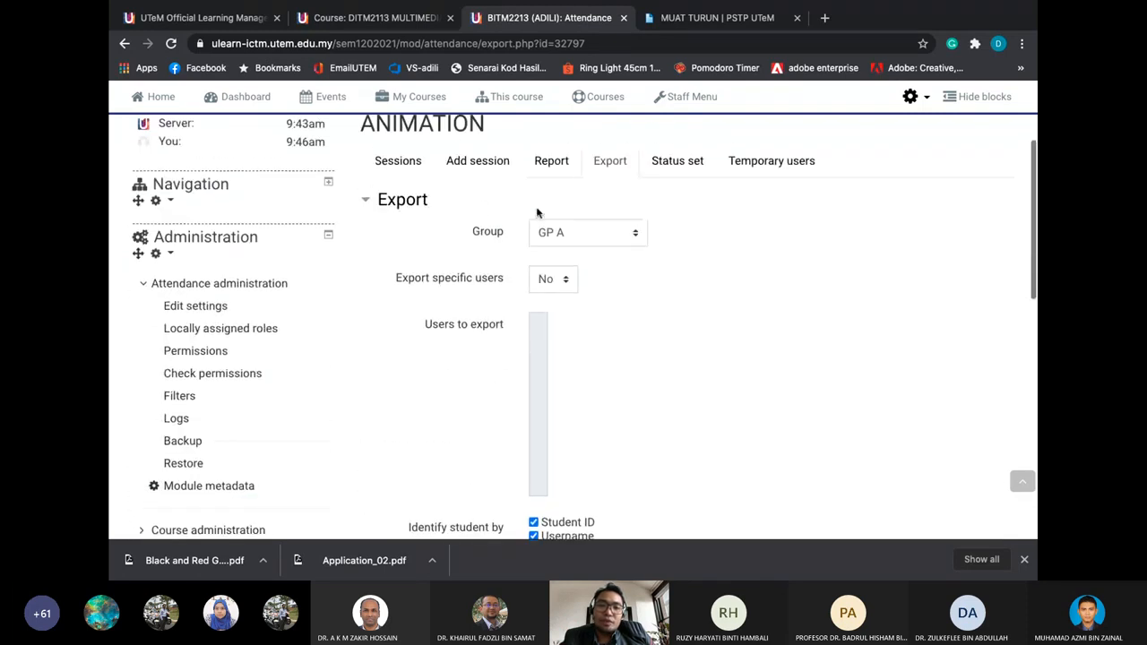
{"action": "left_click", "coordinate": [563, 234]}
{"action": "left_click", "coordinate": [559, 251]}
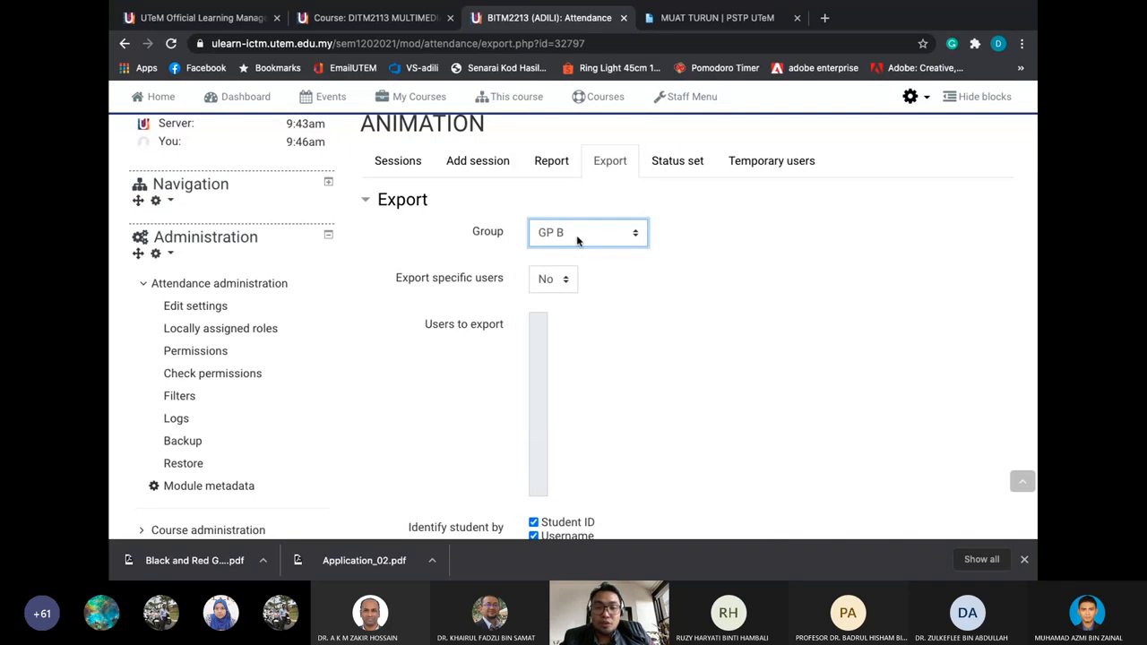
{"action": "left_click", "coordinate": [551, 161]}
{"action": "left_click", "coordinate": [615, 207]}
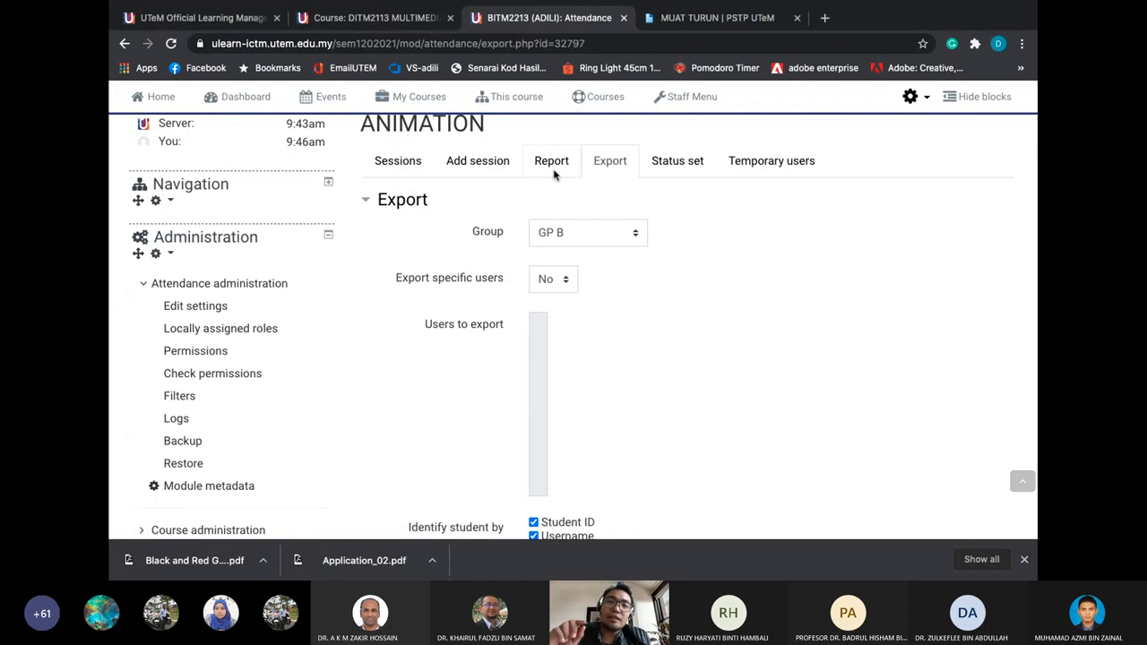
Abandon the unsaved GP B export form and go to the attendance Sessions tab
{"action": "left_click", "coordinate": [466, 168]}
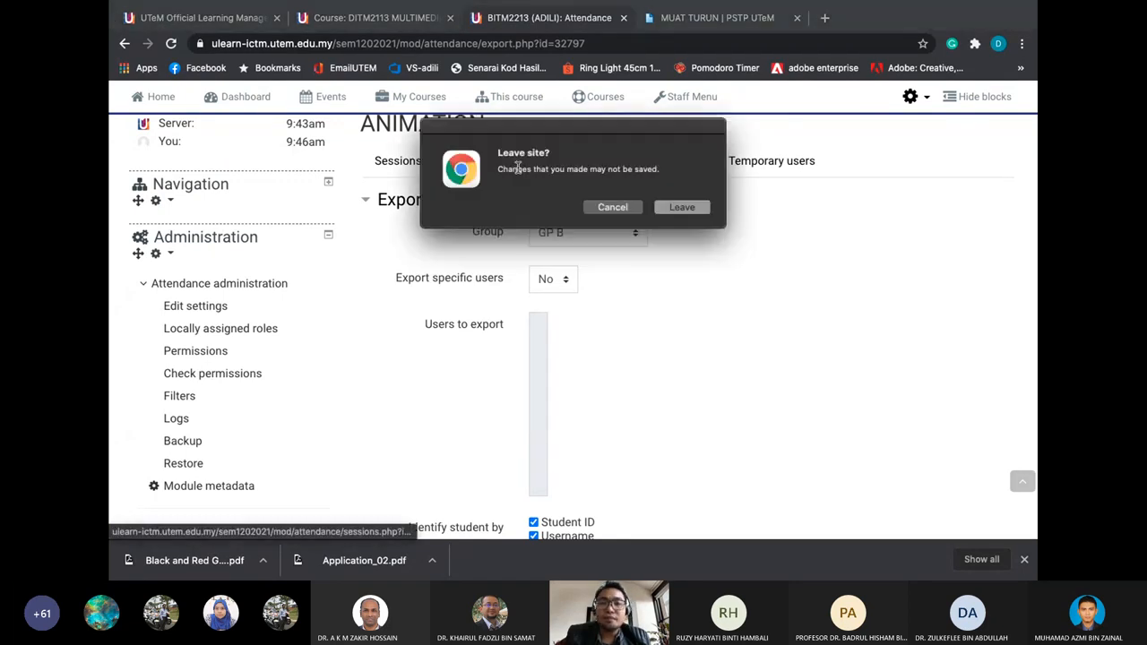
{"action": "left_click", "coordinate": [607, 209]}
{"action": "scroll", "coordinate": [412, 159], "scroll_direction": "up", "scroll_amount": 1}
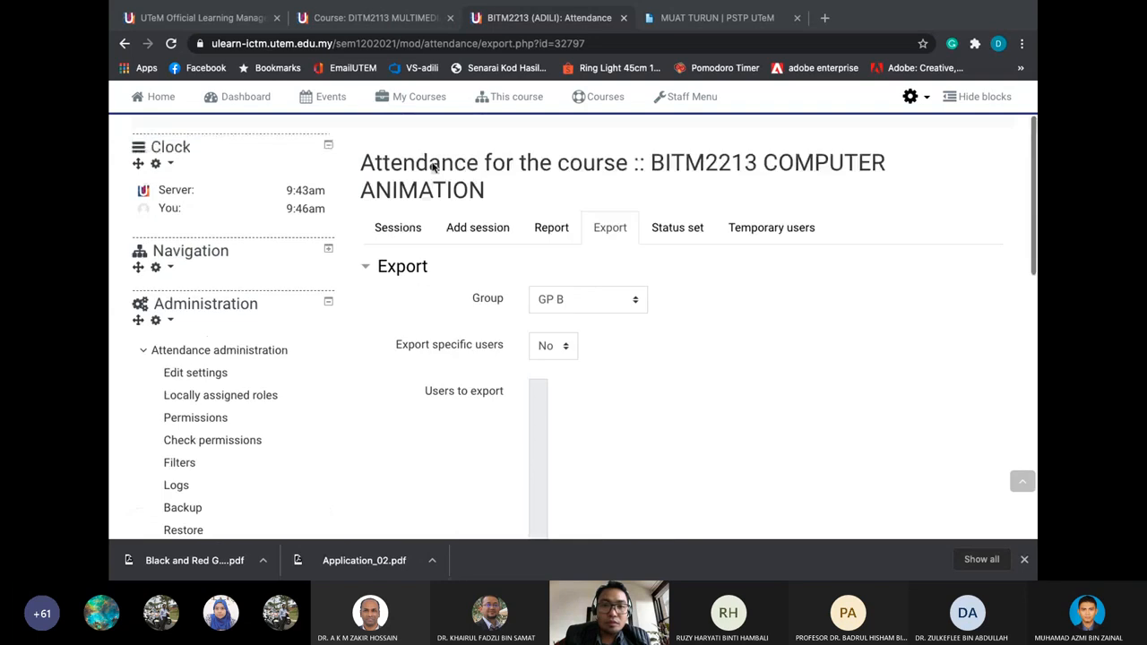
{"action": "scroll", "coordinate": [436, 163], "scroll_direction": "down", "scroll_amount": 3}
{"action": "scroll", "coordinate": [426, 159], "scroll_direction": "up", "scroll_amount": 1}
{"action": "scroll", "coordinate": [417, 148], "scroll_direction": "up", "scroll_amount": 1}
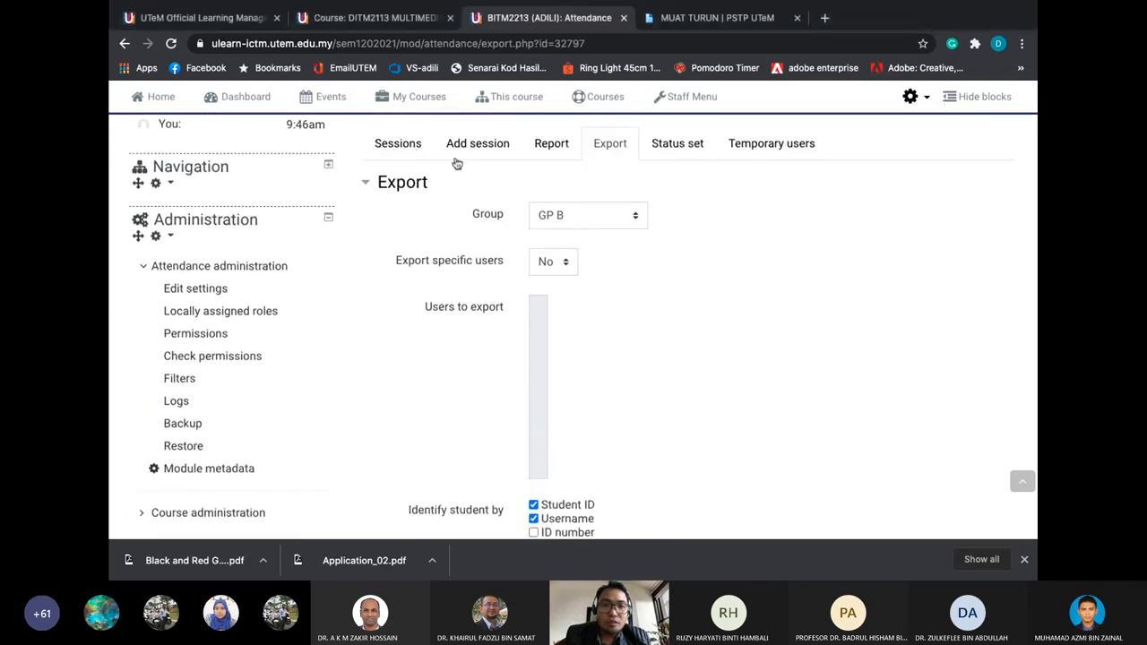
{"action": "scroll", "coordinate": [430, 175], "scroll_direction": "up", "scroll_amount": 1}
{"action": "left_click", "coordinate": [410, 186]}
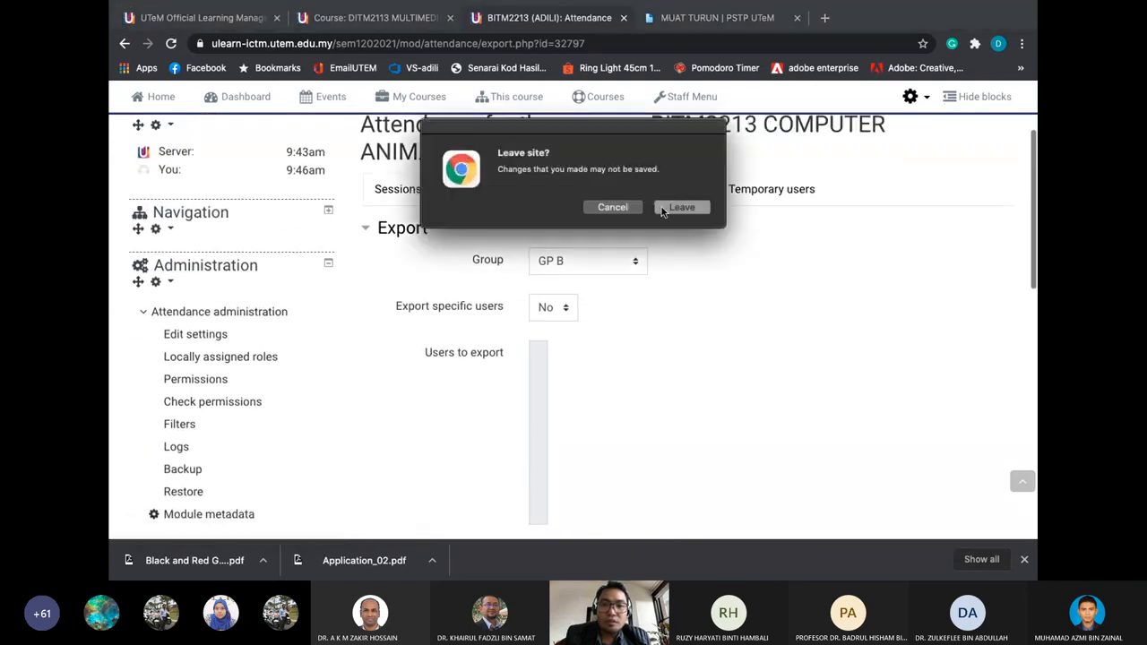
{"action": "left_click", "coordinate": [663, 208]}
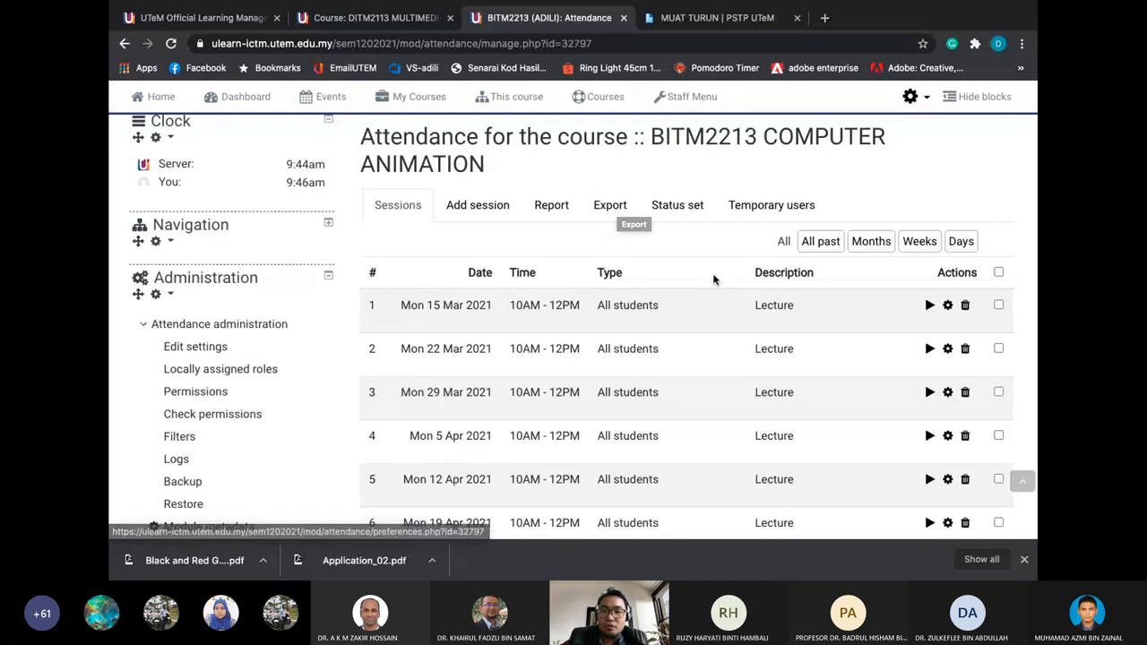
Open a new Add session form from the attendance sessions list
{"action": "scroll", "coordinate": [738, 295], "scroll_direction": "down", "scroll_amount": 1}
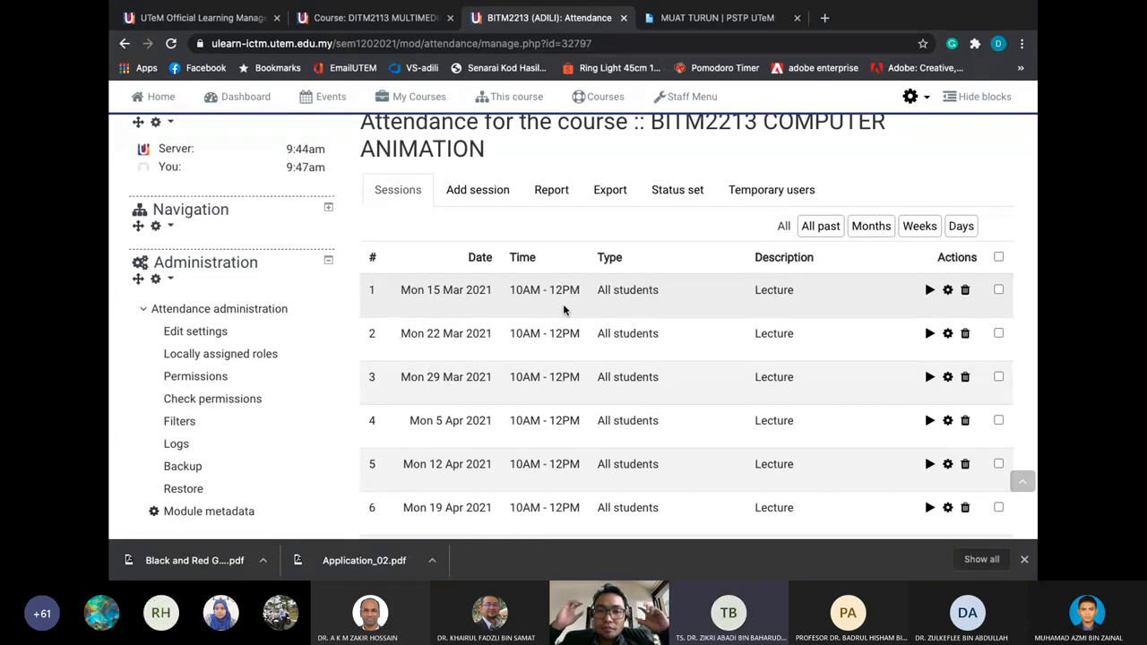
{"action": "scroll", "coordinate": [564, 309], "scroll_direction": "up", "scroll_amount": 3}
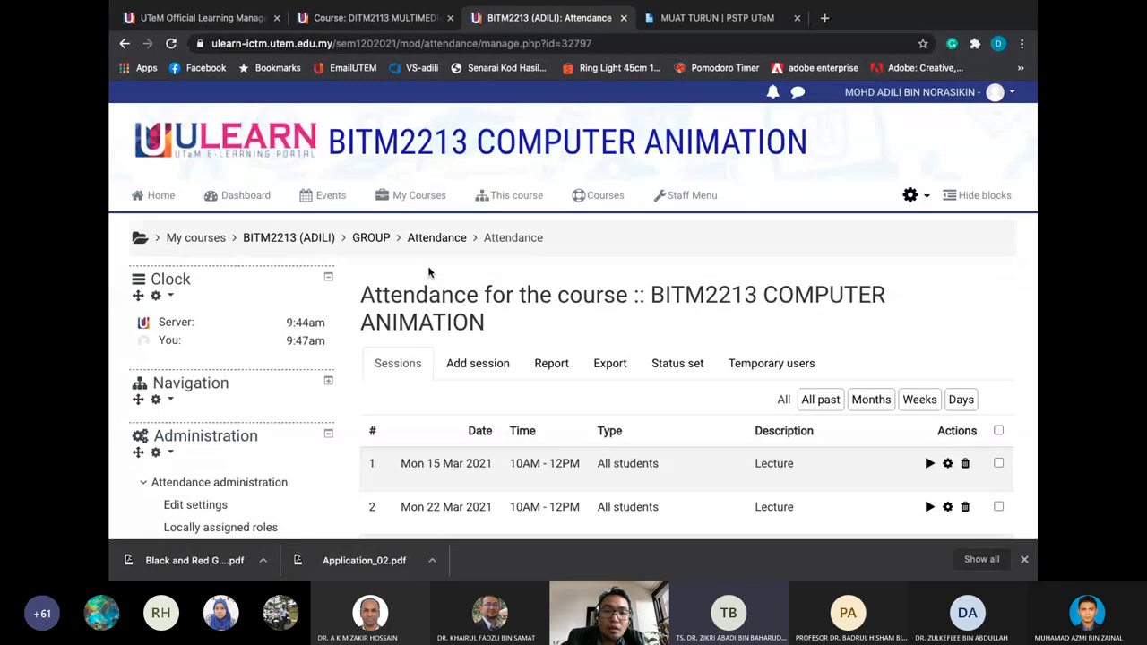
{"action": "scroll", "coordinate": [428, 269], "scroll_direction": "down", "scroll_amount": 1}
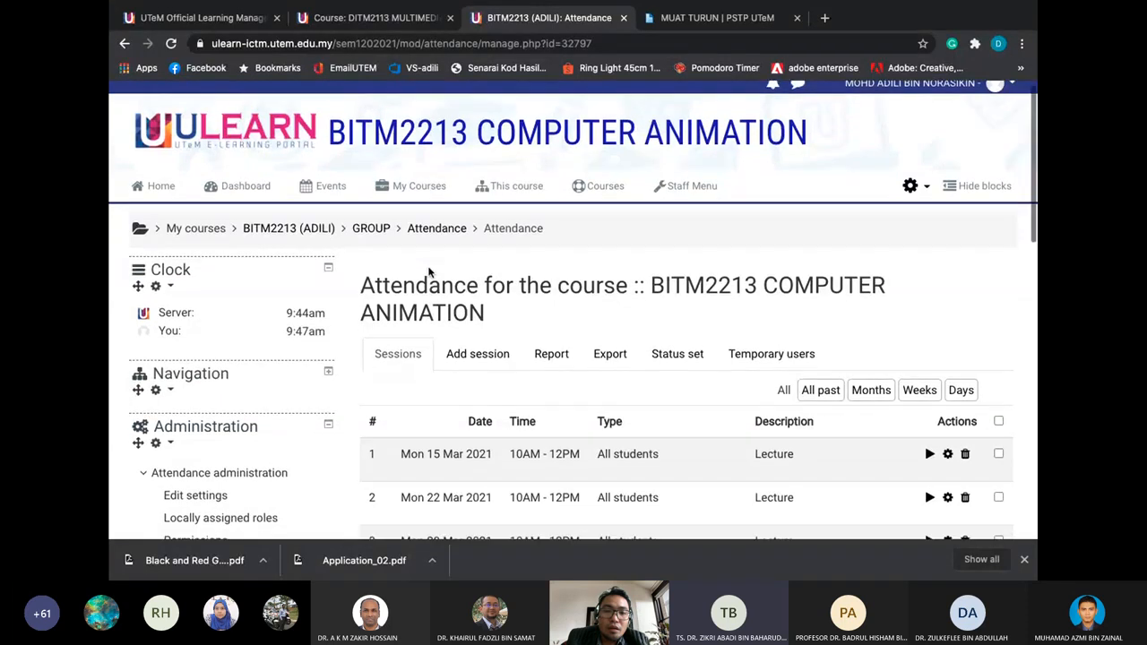
{"action": "left_click", "coordinate": [454, 356]}
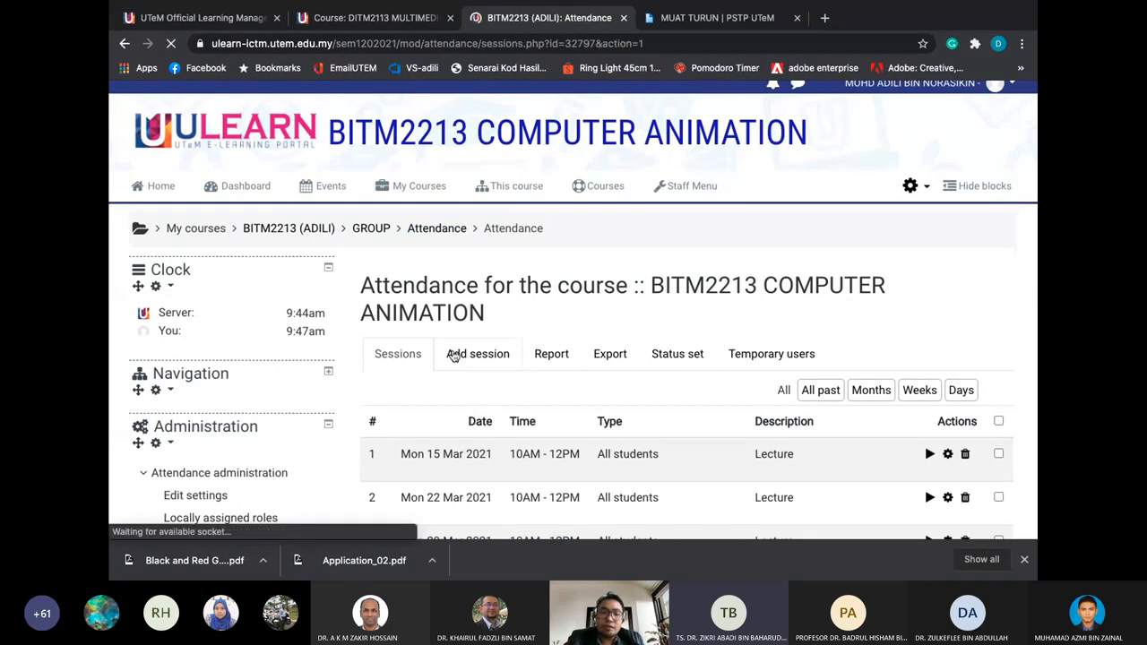
{"action": "left_click", "coordinate": [400, 361]}
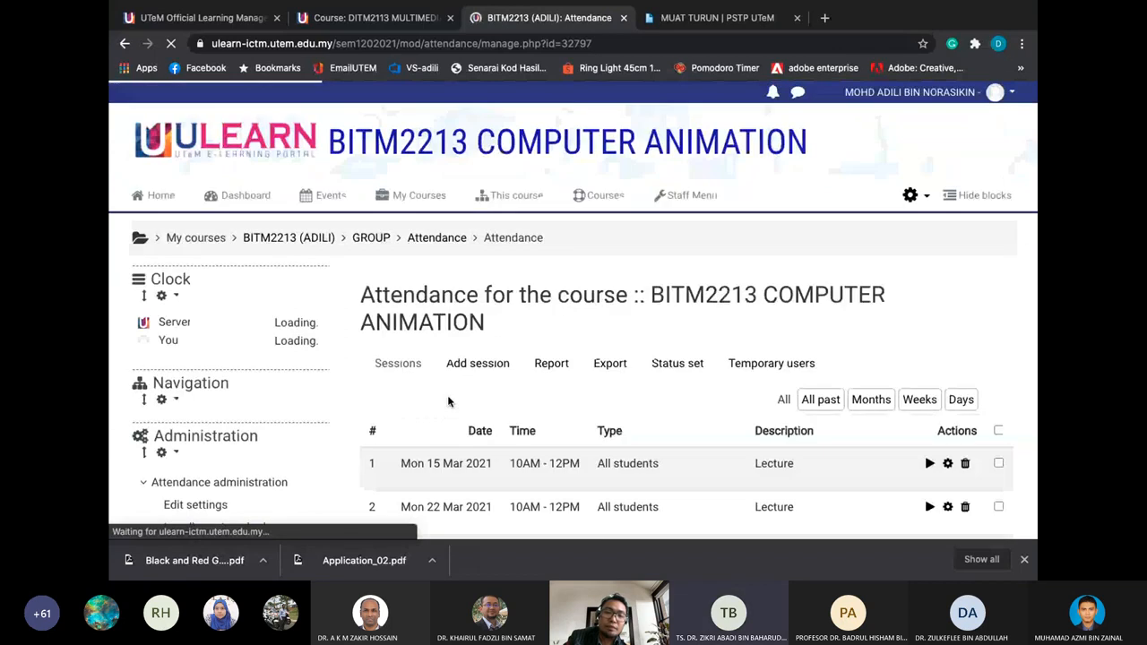
{"action": "scroll", "coordinate": [447, 396], "scroll_direction": "down", "scroll_amount": 1}
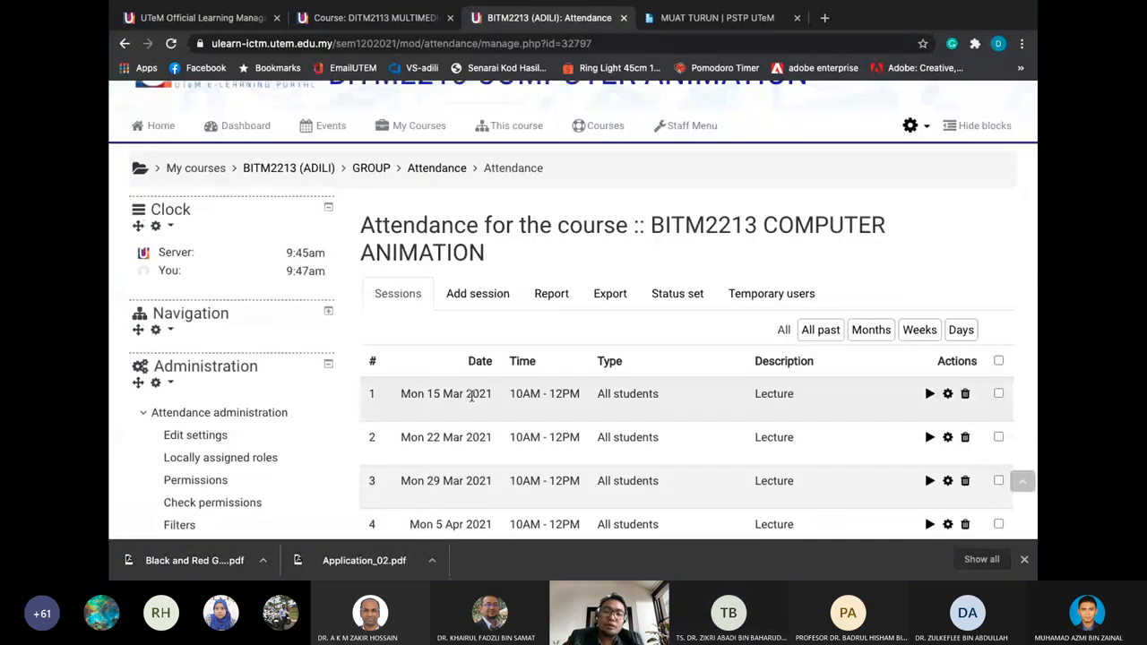
{"action": "scroll", "coordinate": [478, 391], "scroll_direction": "down", "scroll_amount": 1}
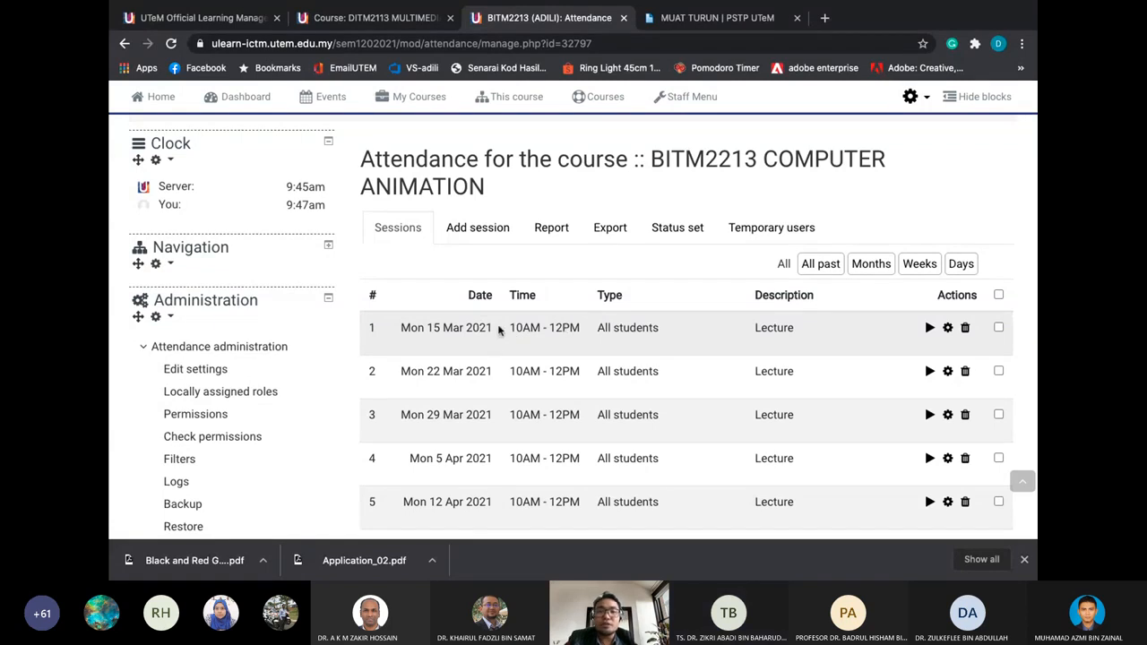
{"action": "left_click", "coordinate": [498, 231]}
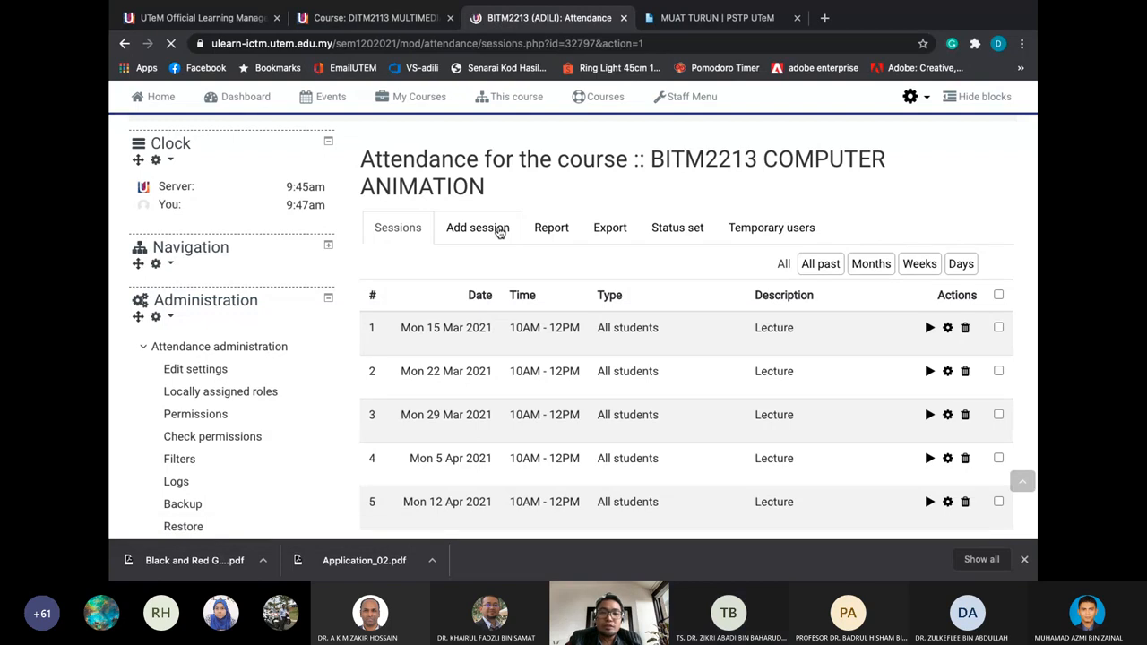
Under Multiple sessions, make the session repeat weekly on Monday and Wednesday
{"action": "scroll", "coordinate": [520, 371], "scroll_direction": "down", "scroll_amount": 3}
{"action": "scroll", "coordinate": [600, 367], "scroll_direction": "down", "scroll_amount": 2}
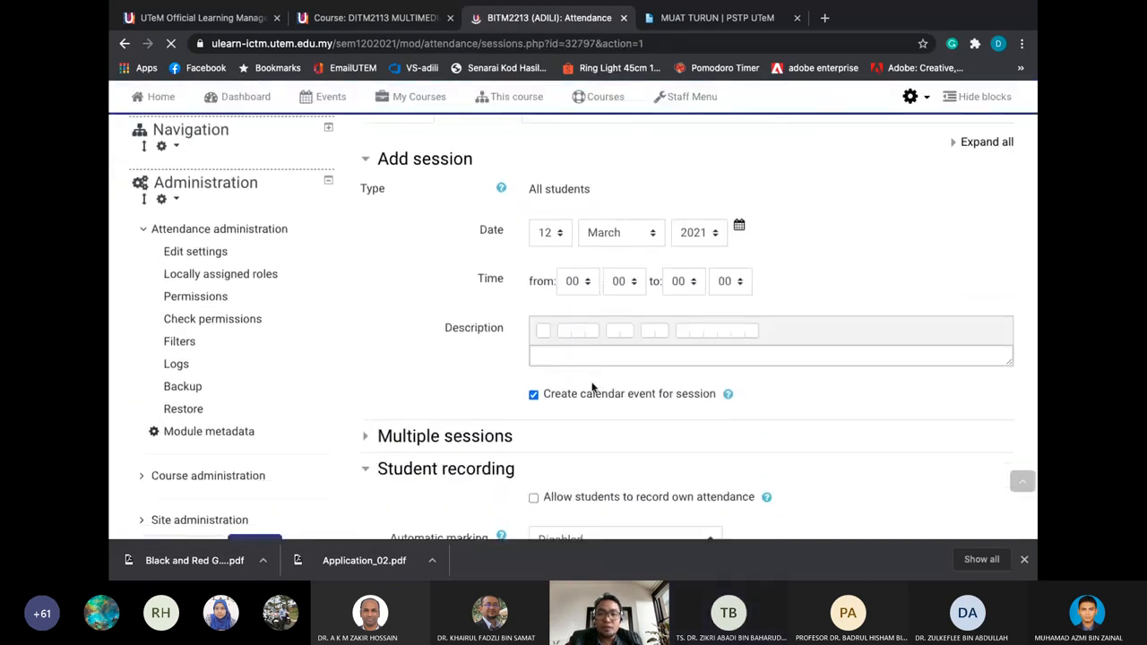
{"action": "scroll", "coordinate": [591, 403], "scroll_direction": "up", "scroll_amount": 1}
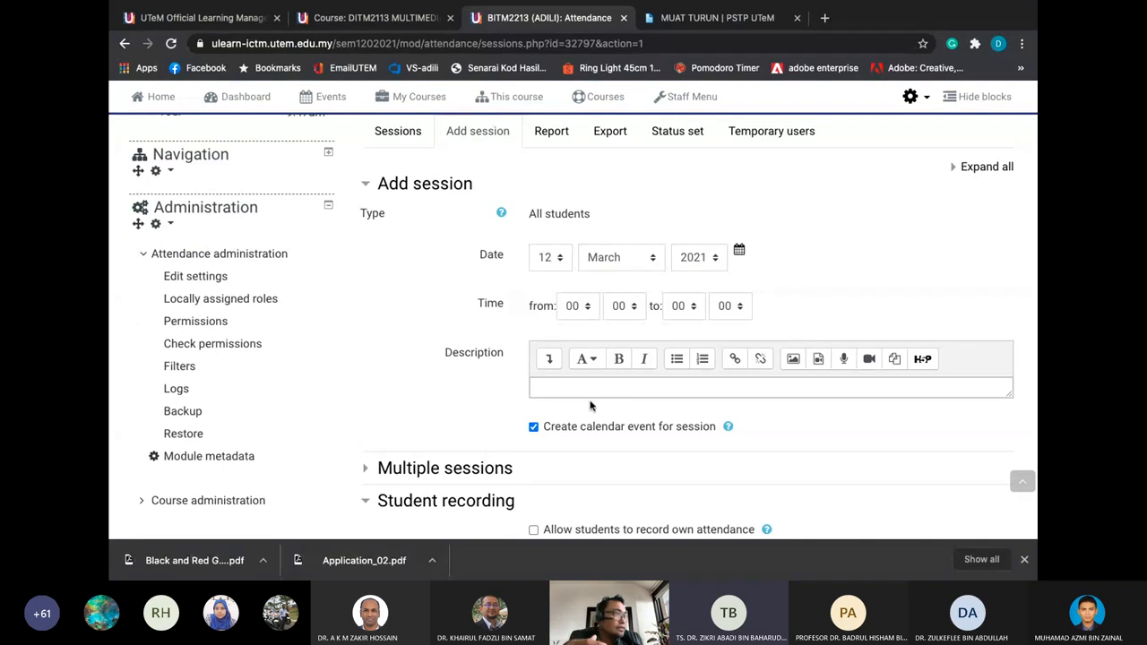
{"action": "scroll", "coordinate": [589, 406], "scroll_direction": "down", "scroll_amount": 1}
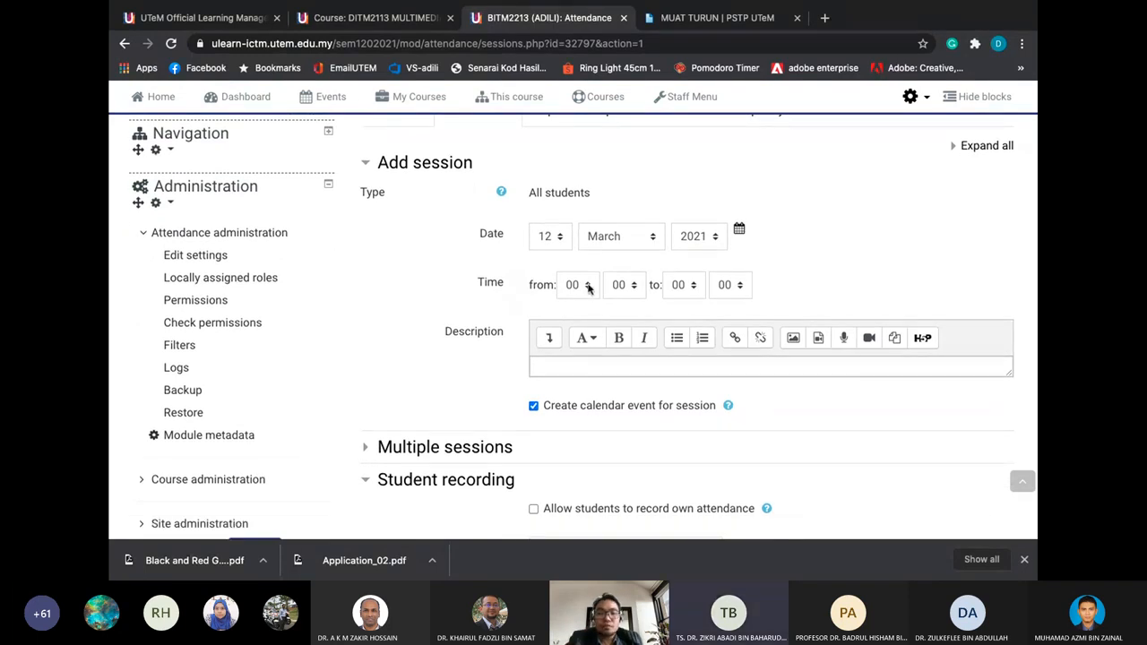
{"action": "scroll", "coordinate": [589, 287], "scroll_direction": "down", "scroll_amount": 5}
{"action": "left_click", "coordinate": [443, 288]}
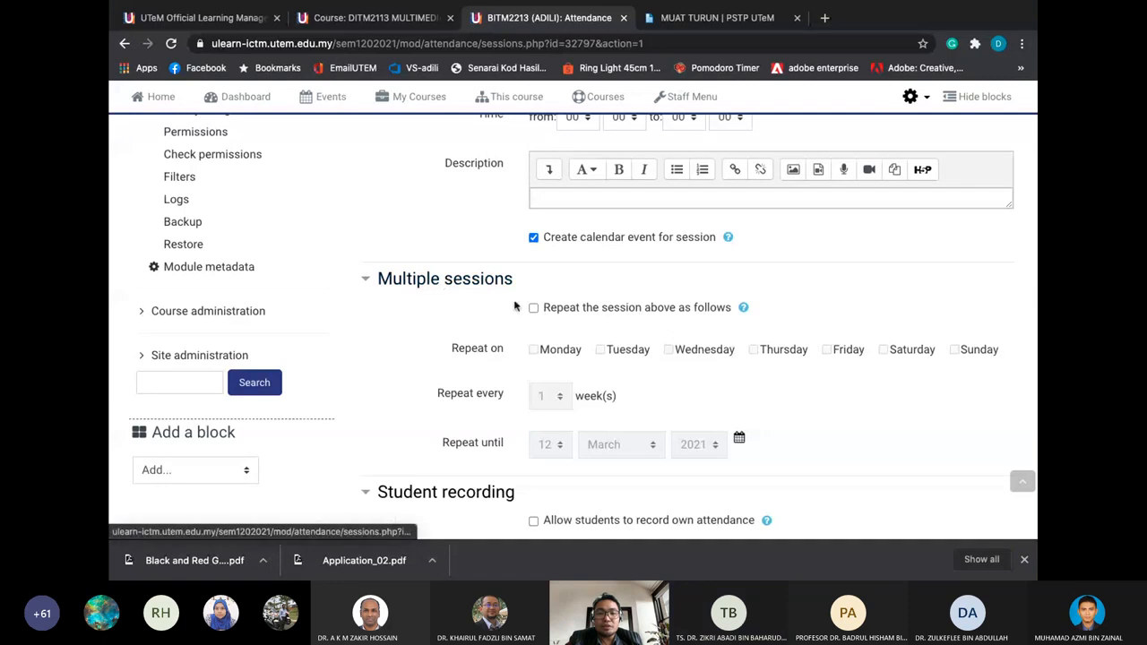
{"action": "left_click", "coordinate": [533, 308]}
{"action": "left_click", "coordinate": [669, 351]}
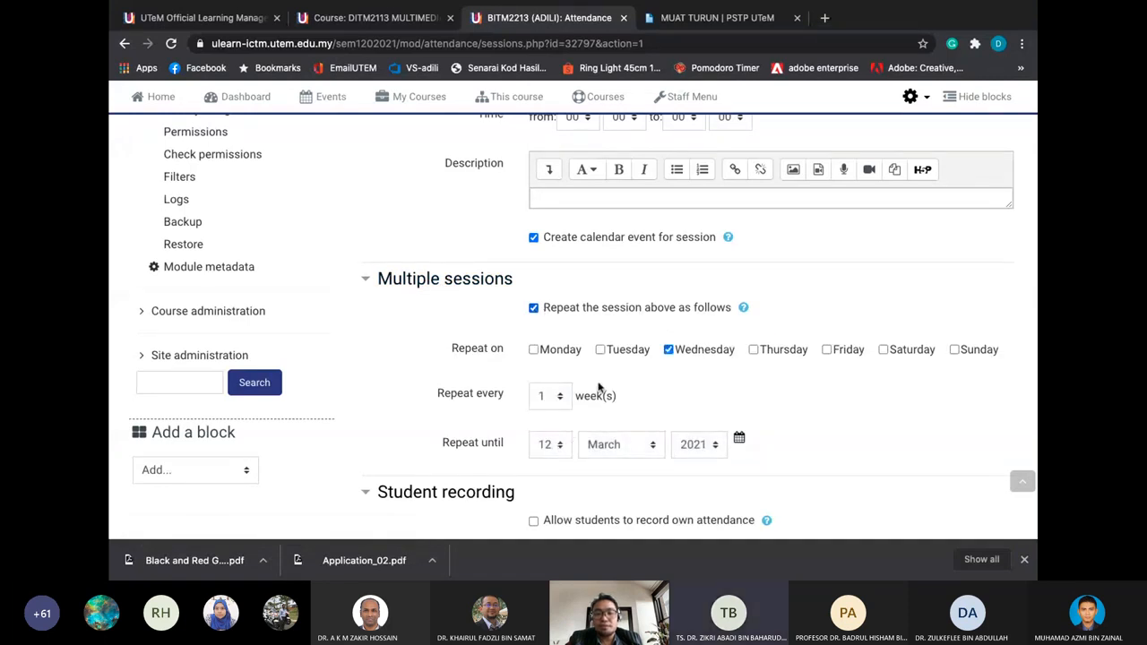
{"action": "scroll", "coordinate": [598, 387], "scroll_direction": "down", "scroll_amount": 2}
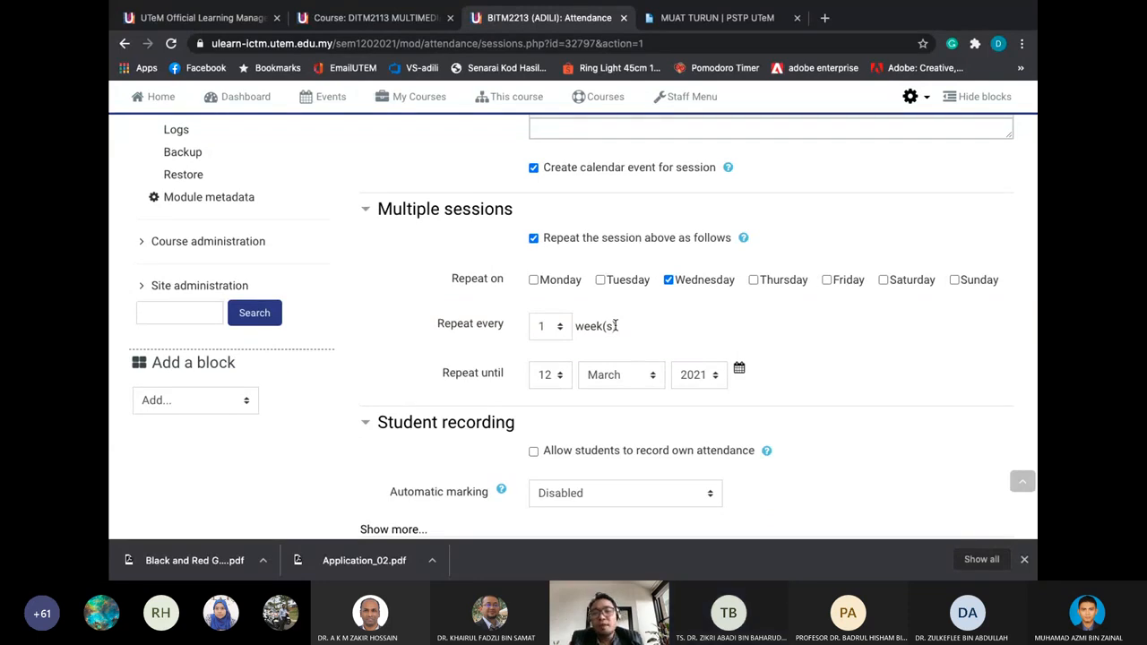
{"action": "scroll", "coordinate": [614, 326], "scroll_direction": "up", "scroll_amount": 1}
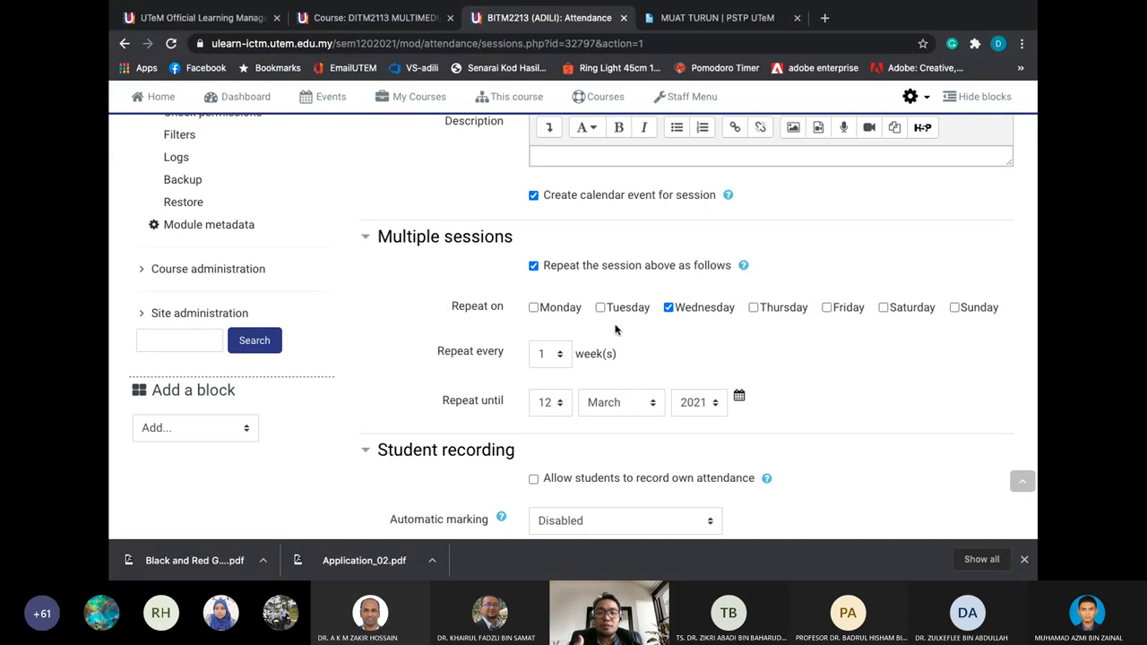
{"action": "left_click", "coordinate": [534, 308]}
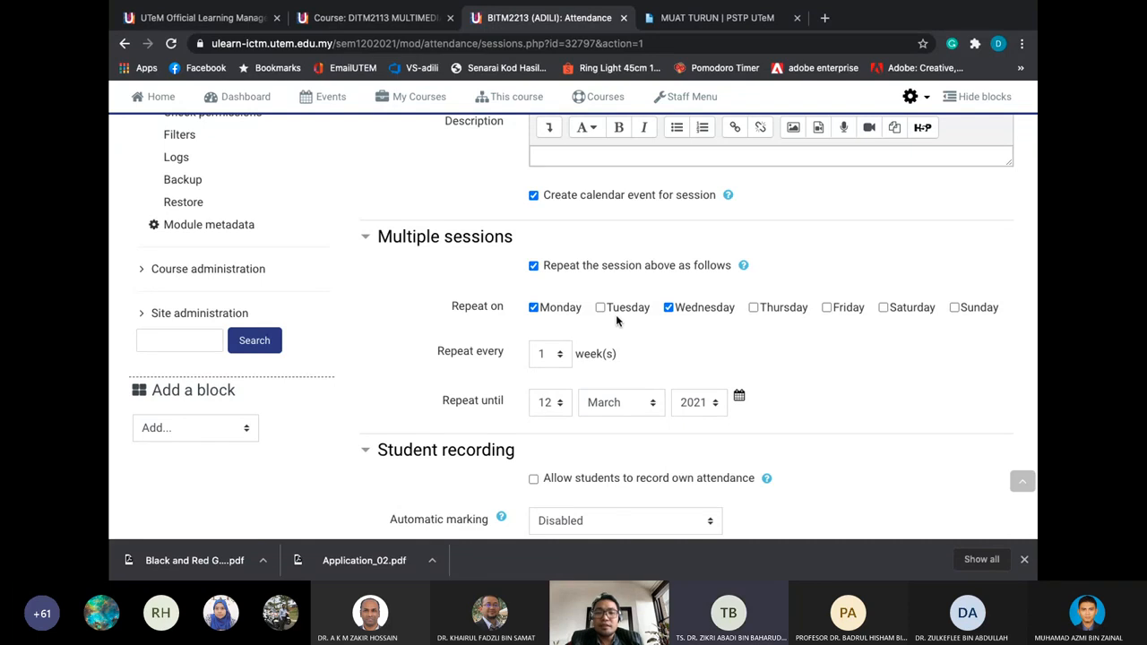
{"action": "scroll", "coordinate": [616, 315], "scroll_direction": "up", "scroll_amount": 3}
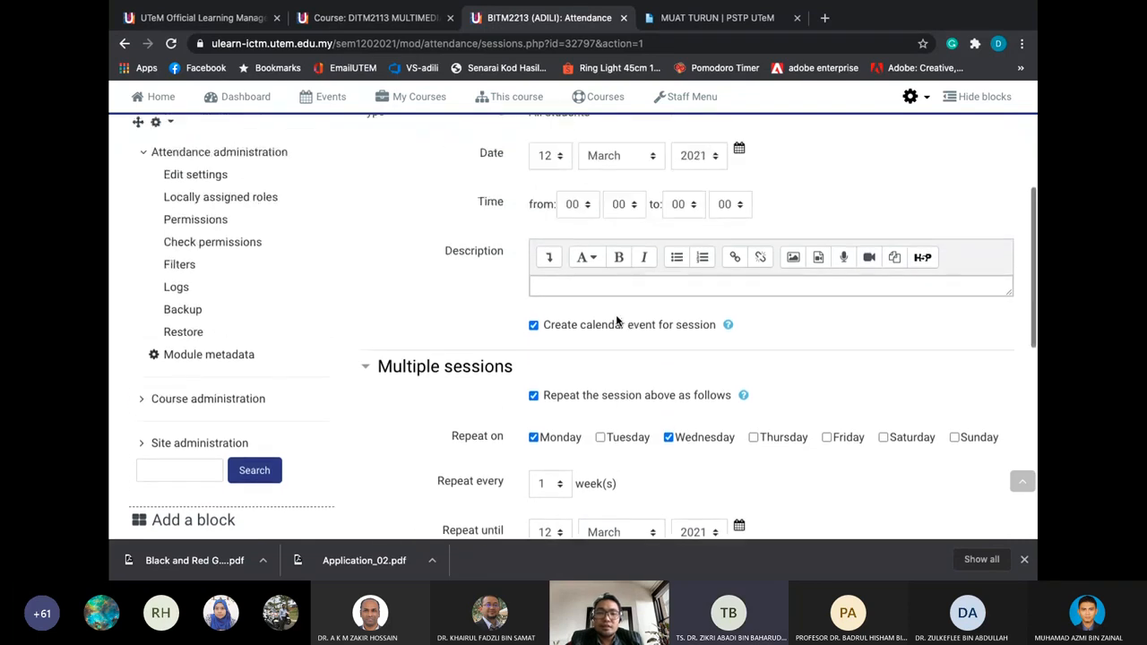
{"action": "scroll", "coordinate": [616, 317], "scroll_direction": "up", "scroll_amount": 5}
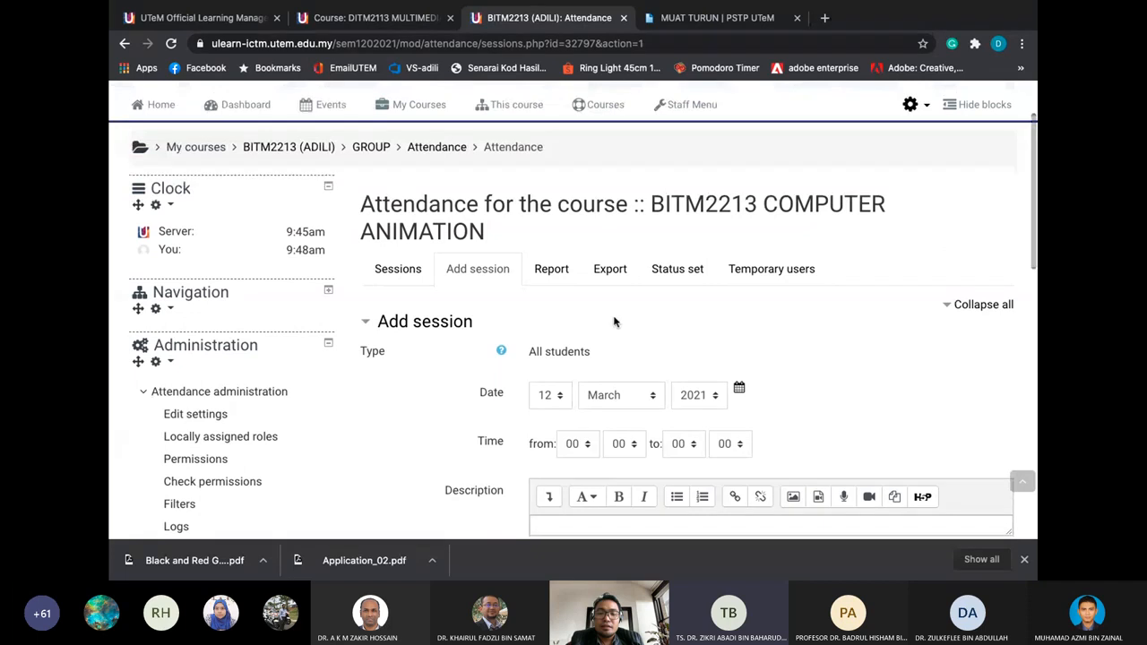
{"action": "scroll", "coordinate": [614, 319], "scroll_direction": "down", "scroll_amount": 2}
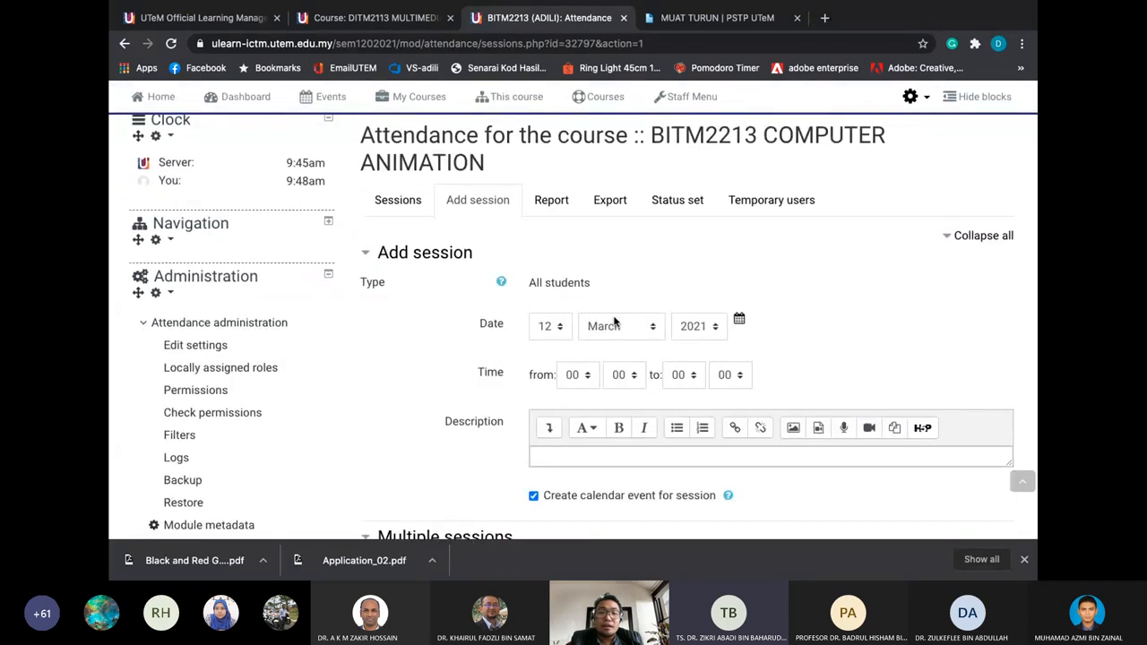
{"action": "scroll", "coordinate": [614, 322], "scroll_direction": "down", "scroll_amount": 5}
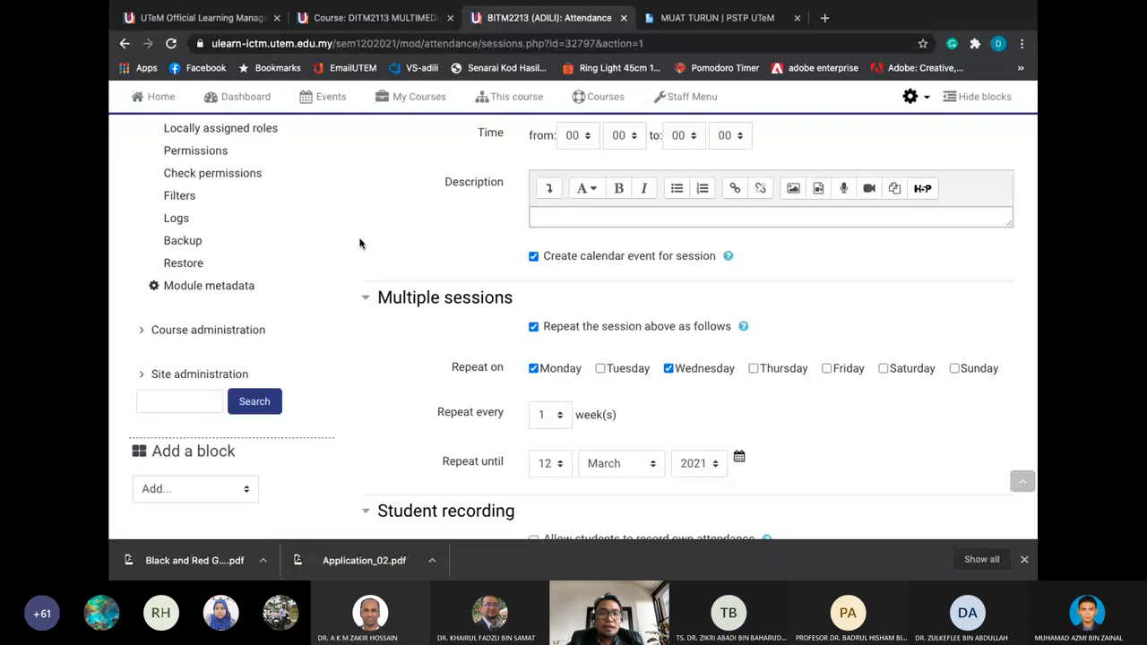
Show page 6, the 3. BASIC ASSESSMENT slide, in Preview and dismiss the low battery alert
{"action": "key", "text": "ctrl+Left"}
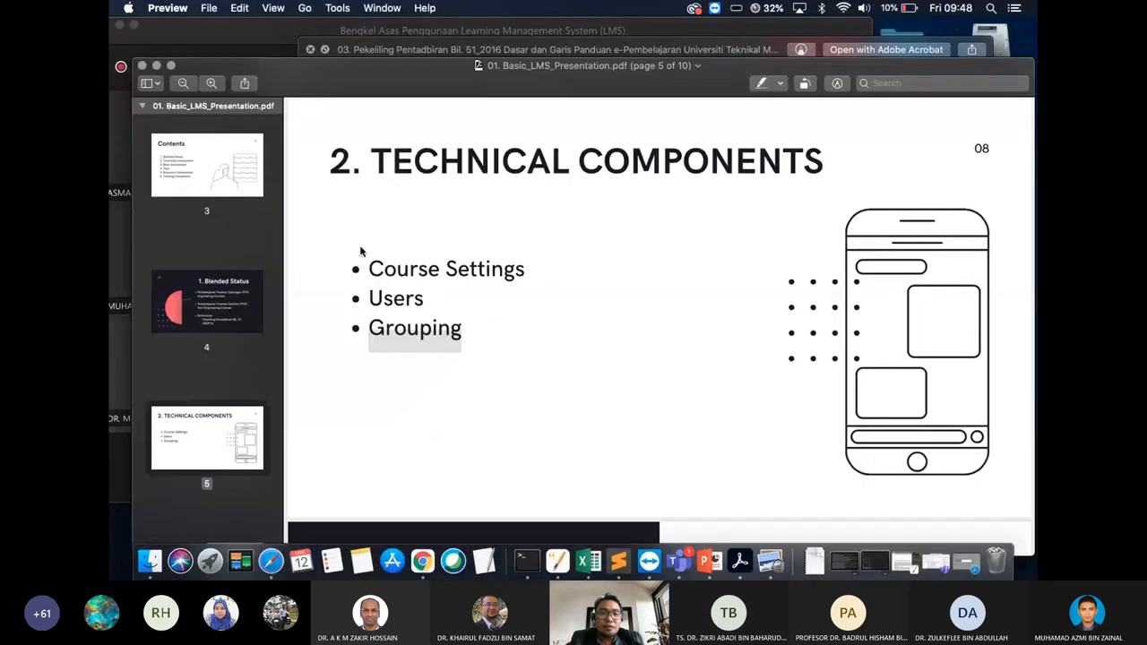
{"action": "scroll", "coordinate": [206, 412], "scroll_direction": "down", "scroll_amount": 3}
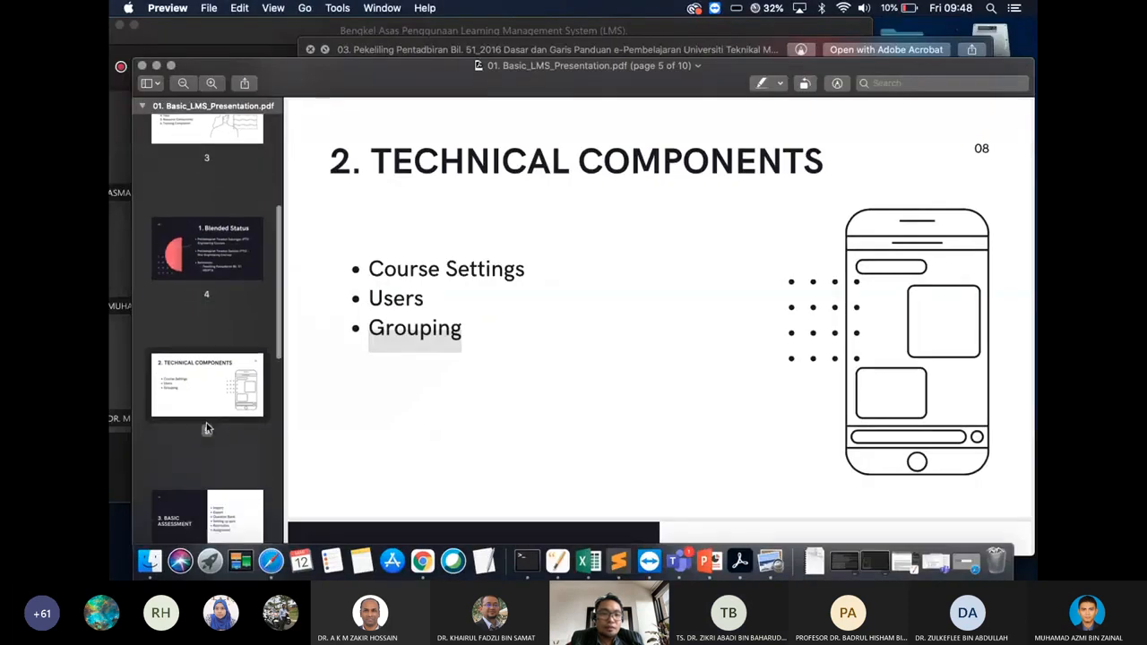
{"action": "scroll", "coordinate": [205, 378], "scroll_direction": "down", "scroll_amount": 2}
{"action": "left_click", "coordinate": [204, 378]}
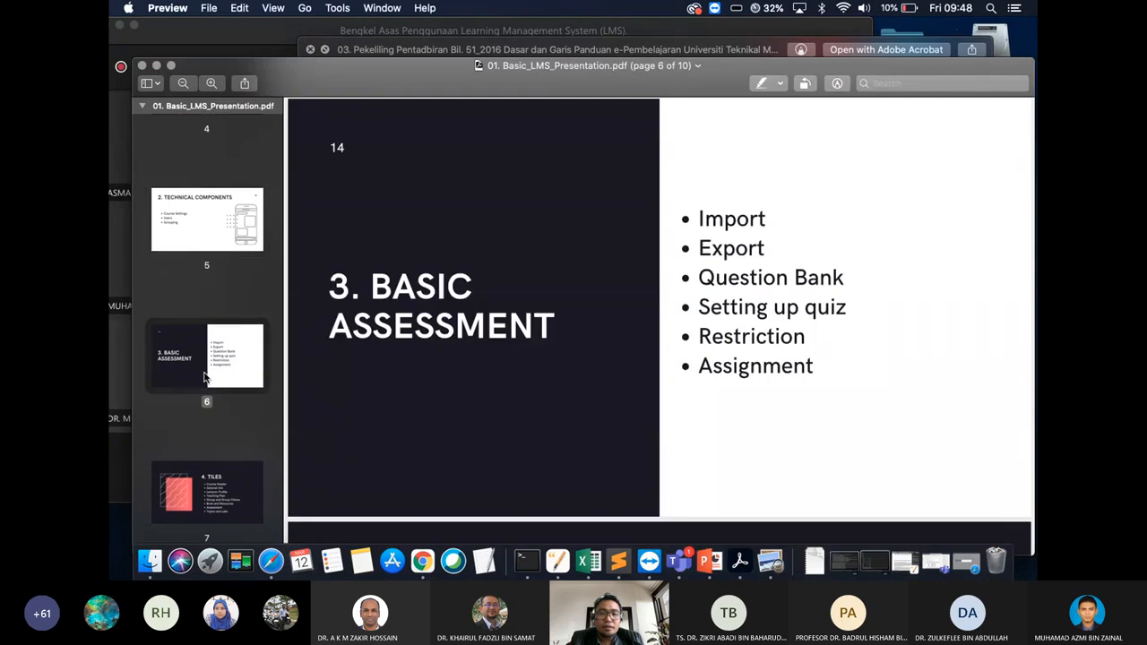
{"action": "left_click", "coordinate": [205, 238]}
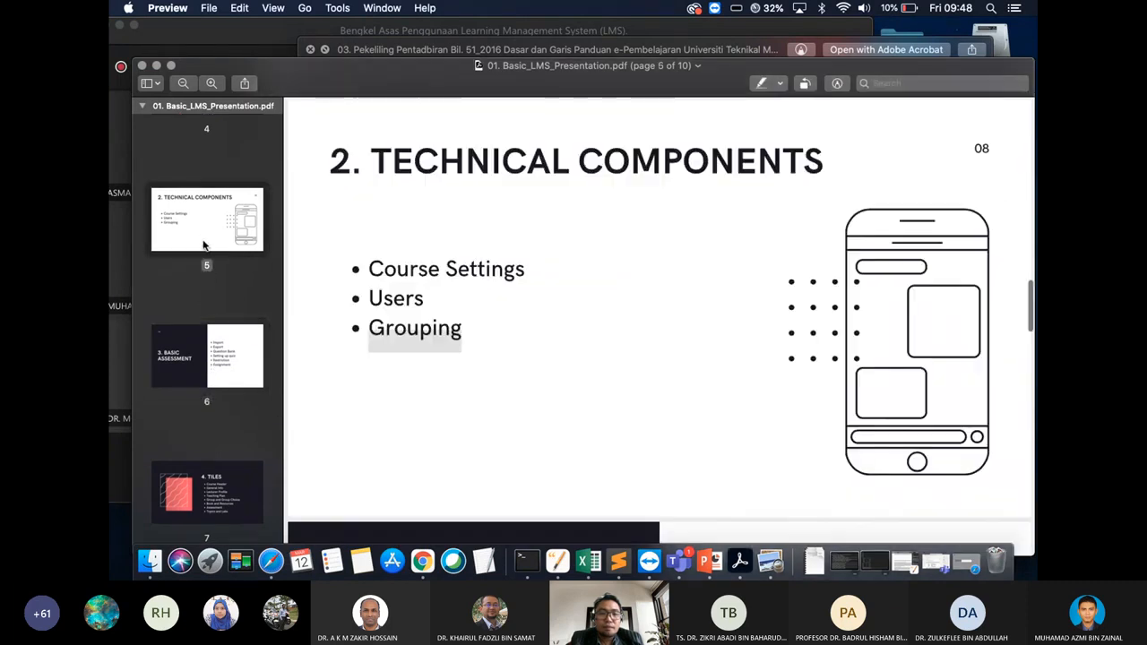
{"action": "left_click", "coordinate": [195, 351]}
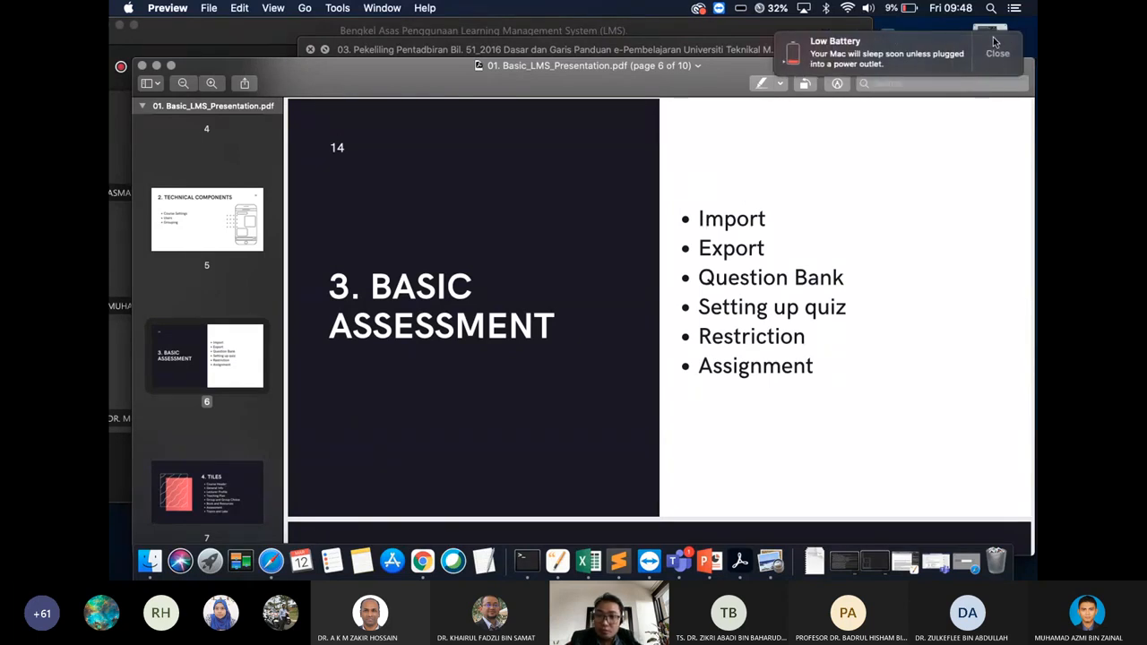
{"action": "left_click", "coordinate": [1010, 54]}
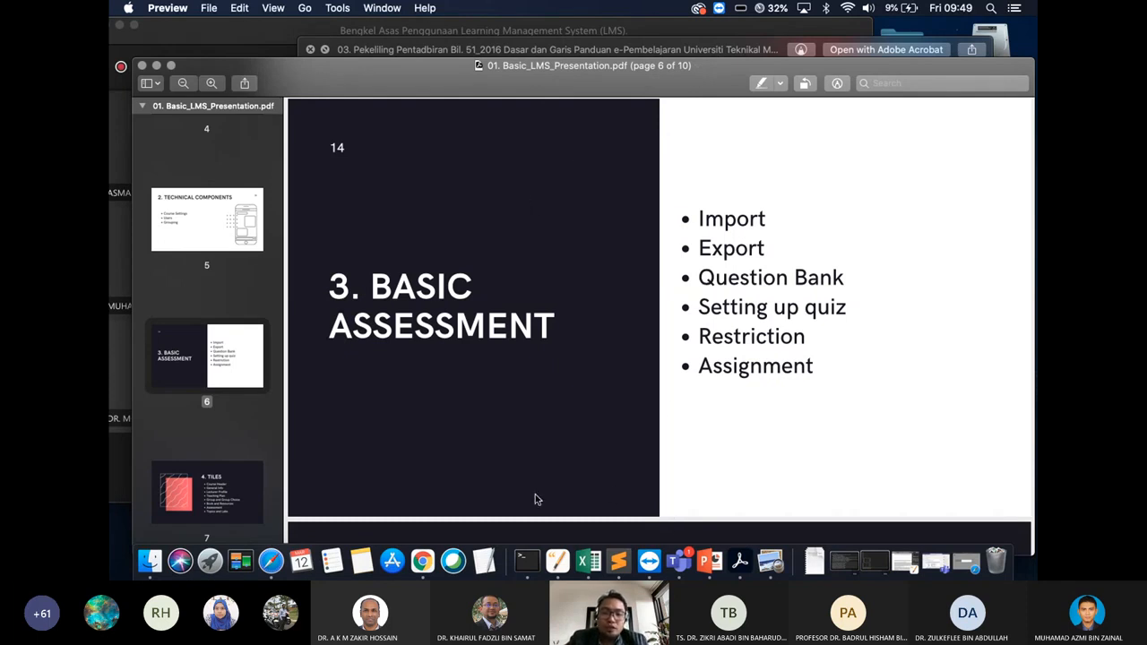
Back in ULearn, choose Backup under Attendance administration in the Administration block
{"action": "key", "text": "super+Tab"}
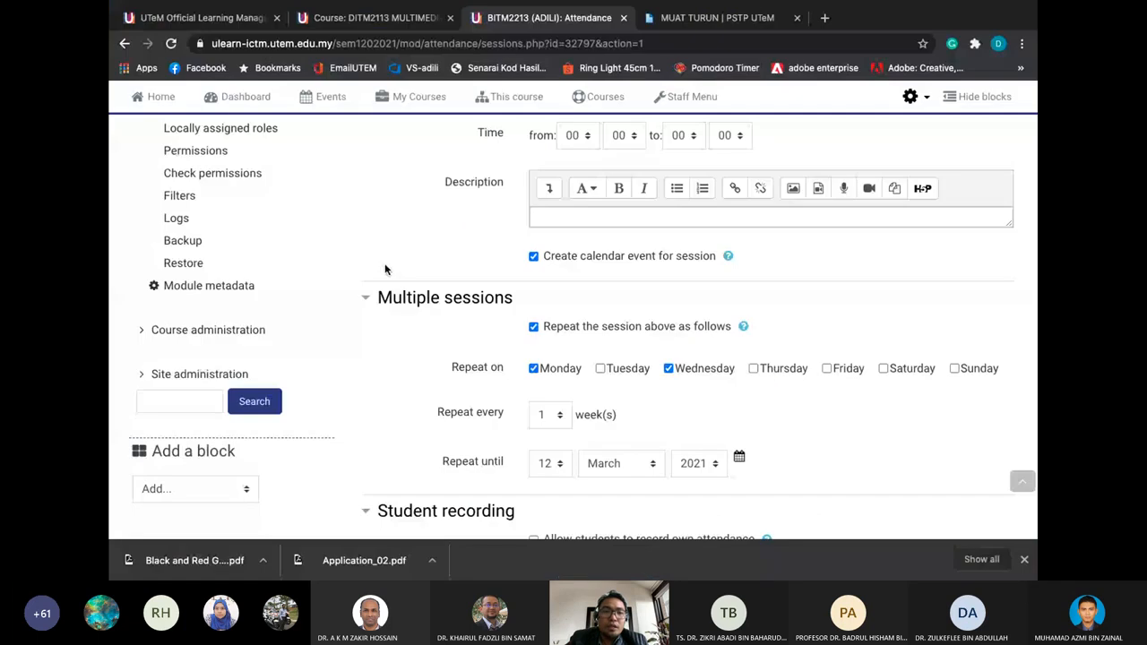
{"action": "scroll", "coordinate": [383, 266], "scroll_direction": "up", "scroll_amount": 5}
{"action": "scroll", "coordinate": [383, 266], "scroll_direction": "up", "scroll_amount": 2}
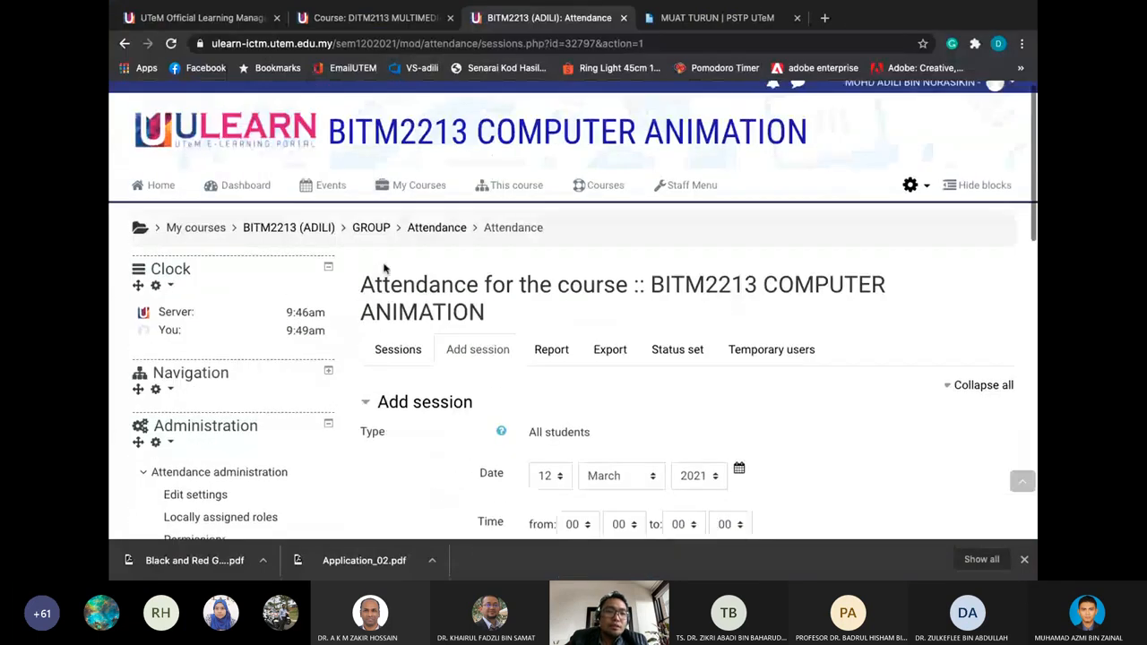
{"action": "left_click", "coordinate": [327, 427]}
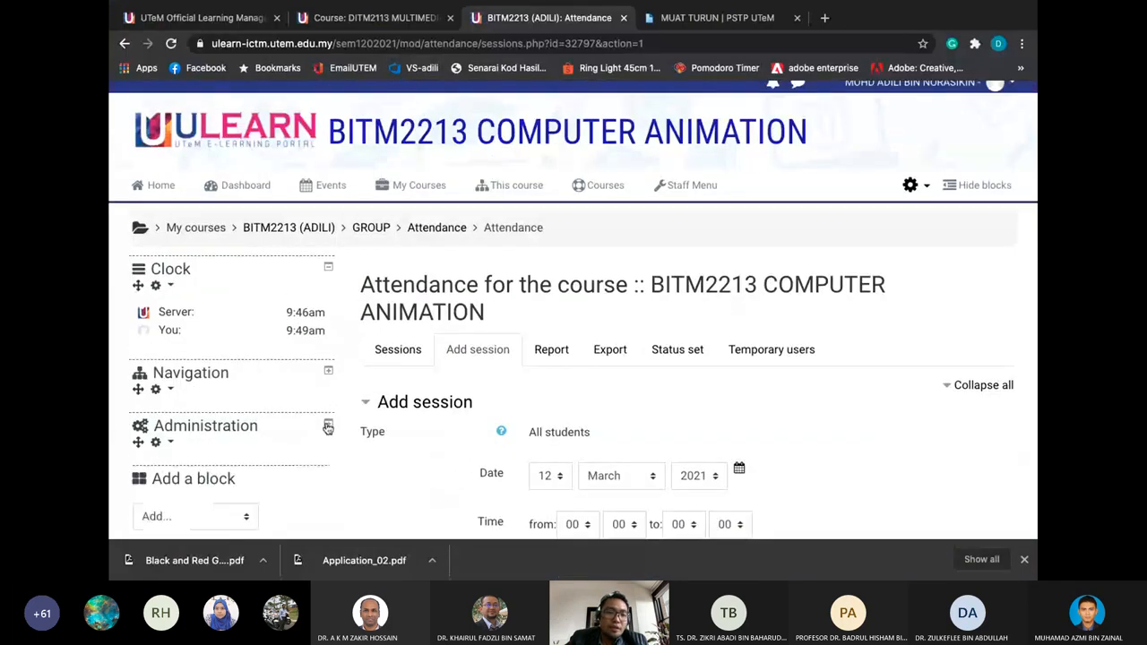
{"action": "scroll", "coordinate": [327, 427], "scroll_direction": "down", "scroll_amount": 2}
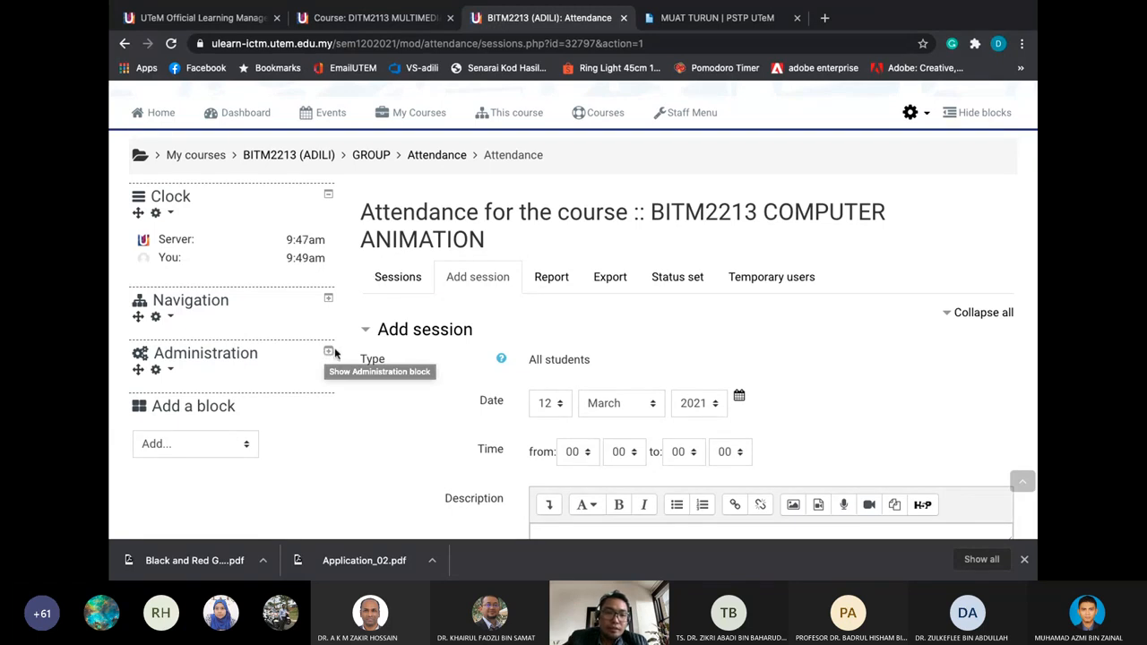
{"action": "left_click", "coordinate": [329, 352]}
{"action": "scroll", "coordinate": [301, 389], "scroll_direction": "down", "scroll_amount": 1}
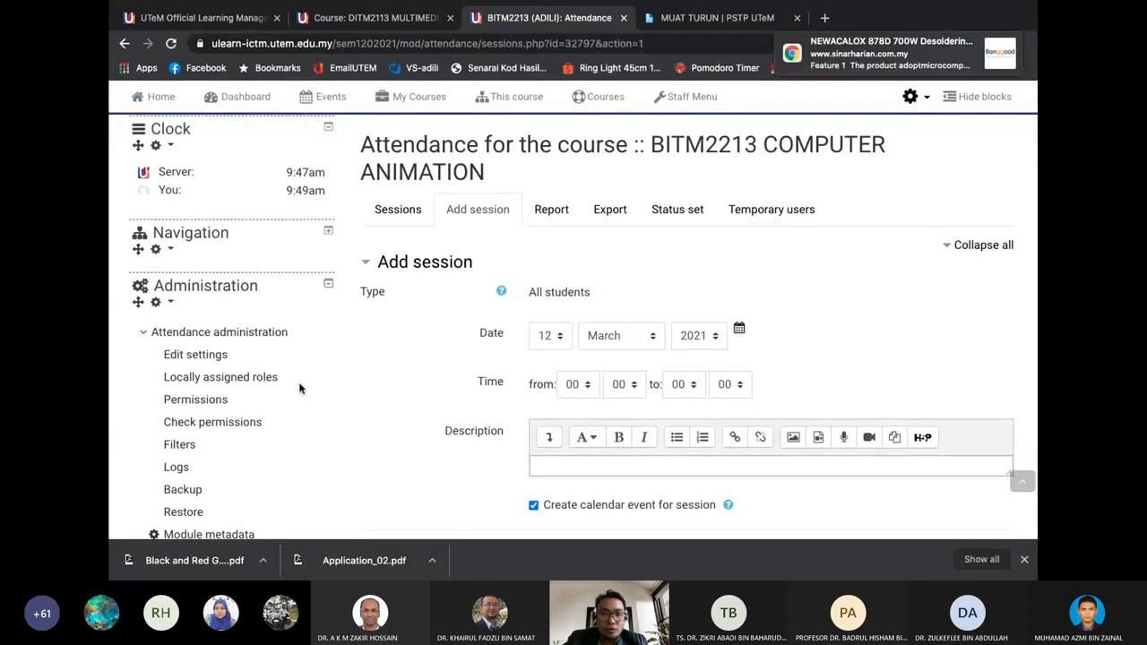
{"action": "scroll", "coordinate": [286, 358], "scroll_direction": "down", "scroll_amount": 1}
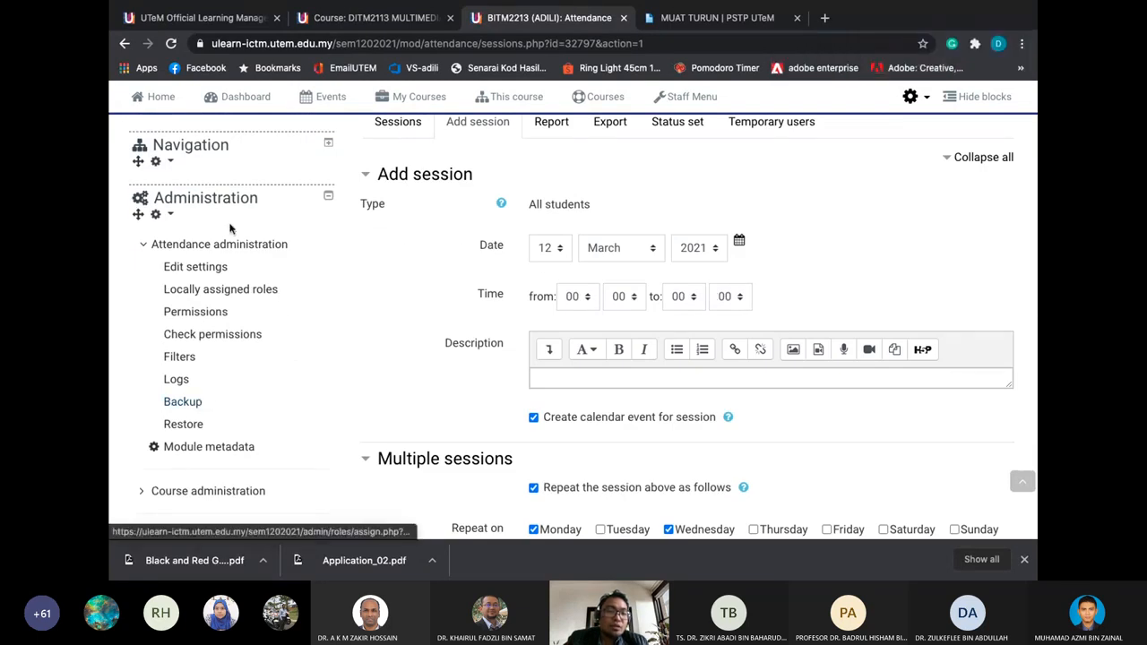
{"action": "left_click", "coordinate": [197, 408]}
Leave the attendance form and untick 'Include enrolled users' and 'Include groups and groupings'
{"action": "left_click", "coordinate": [664, 209]}
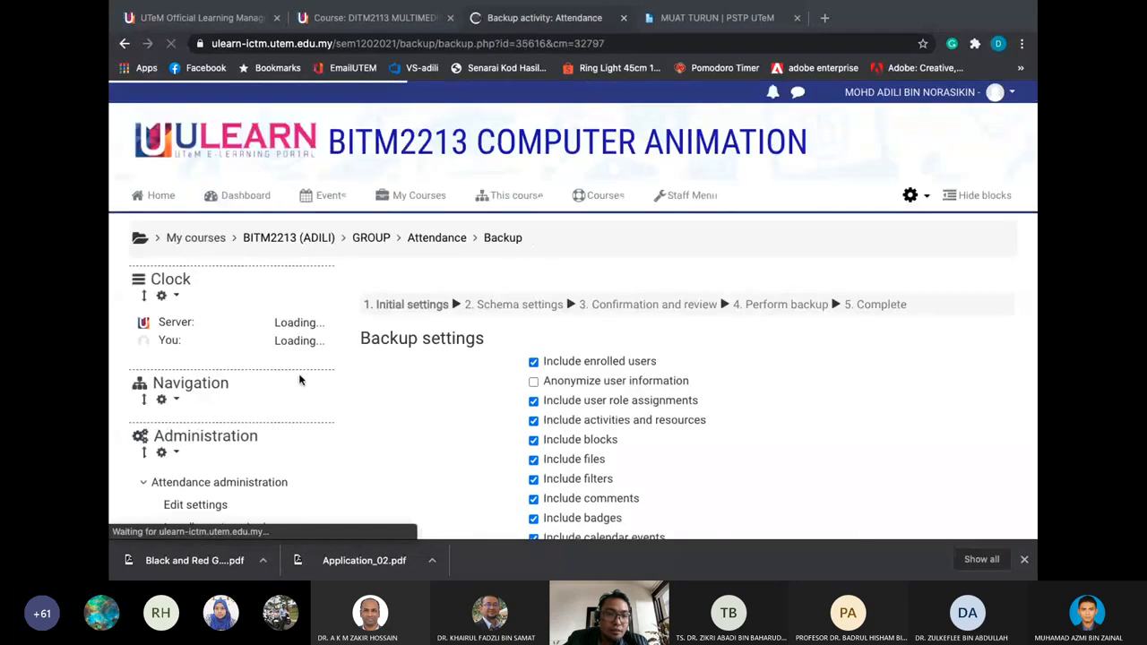
{"action": "scroll", "coordinate": [299, 380], "scroll_direction": "down", "scroll_amount": 6}
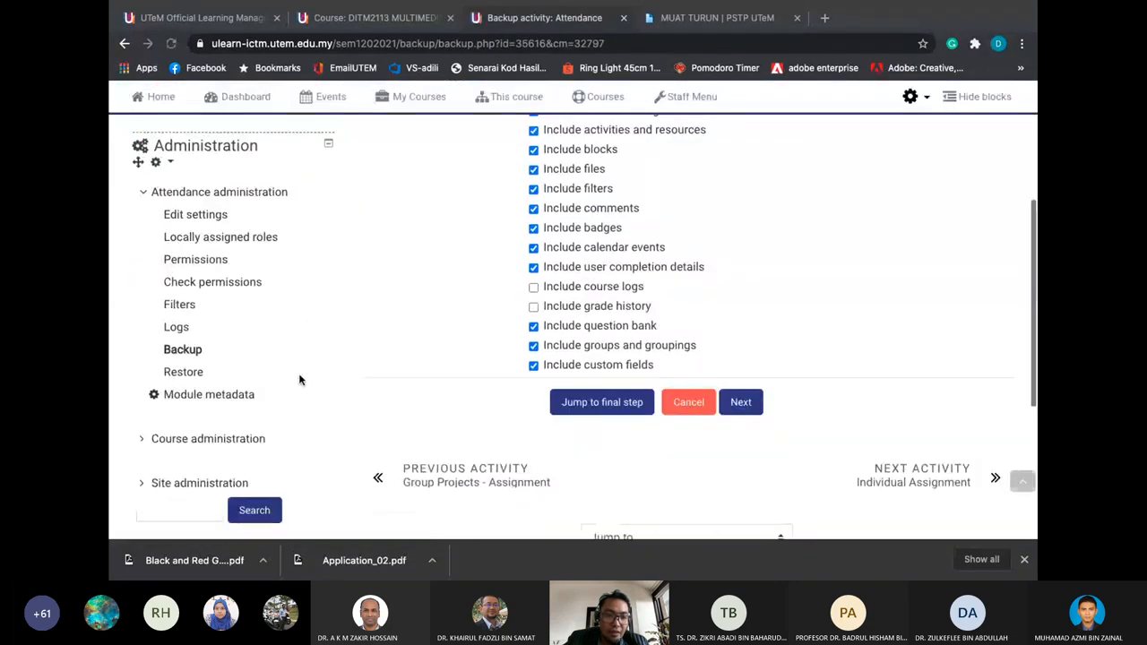
{"action": "scroll", "coordinate": [285, 331], "scroll_direction": "up", "scroll_amount": 1}
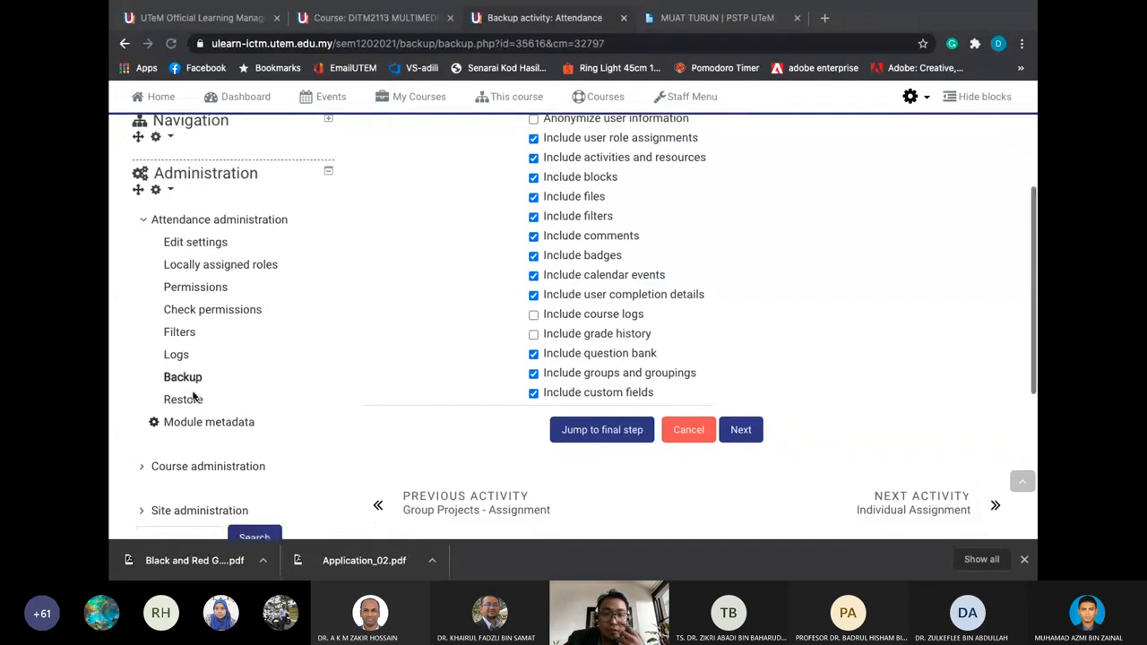
{"action": "scroll", "coordinate": [193, 398], "scroll_direction": "up", "scroll_amount": 1}
{"action": "scroll", "coordinate": [389, 324], "scroll_direction": "up", "scroll_amount": 1}
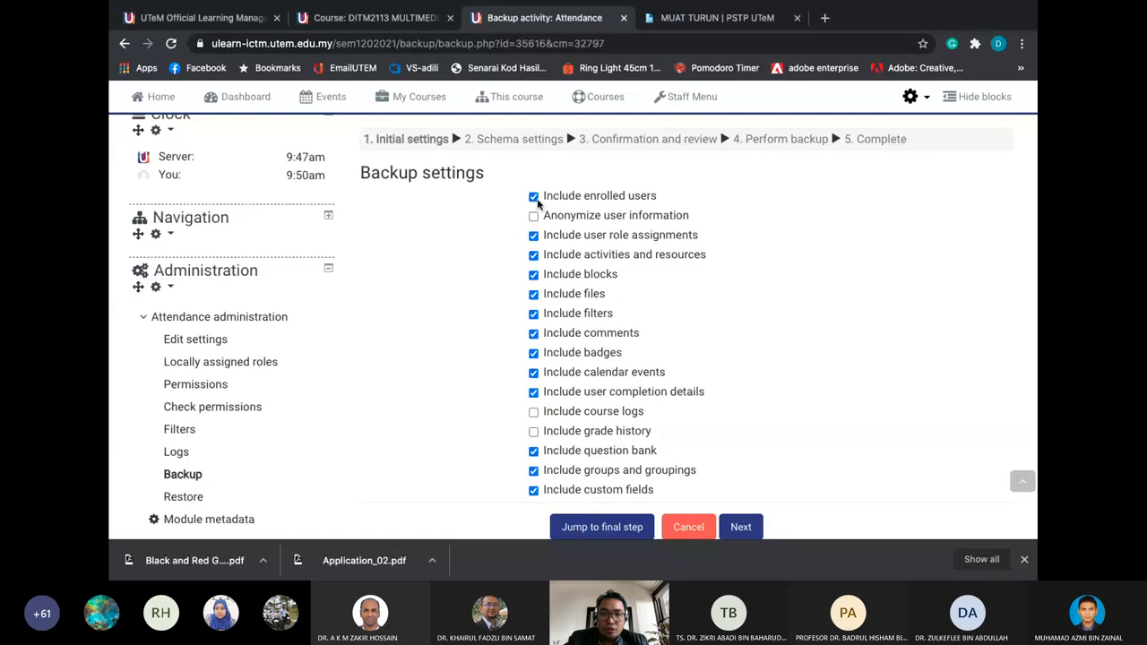
{"action": "left_click", "coordinate": [534, 197]}
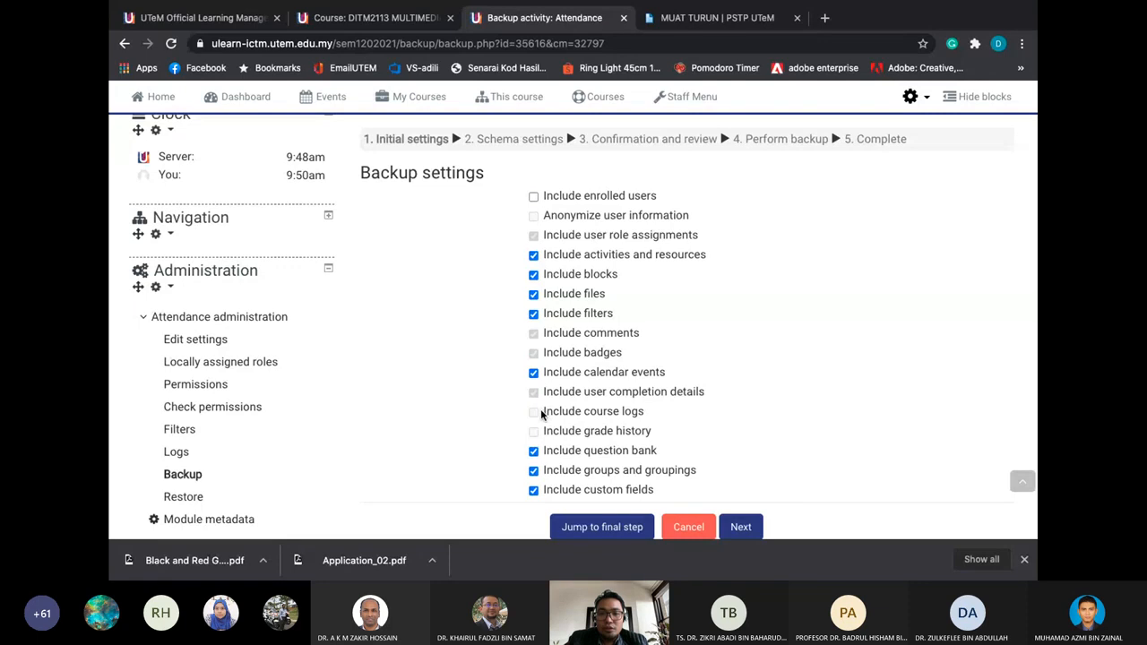
{"action": "scroll", "coordinate": [538, 439], "scroll_direction": "down", "scroll_amount": 1}
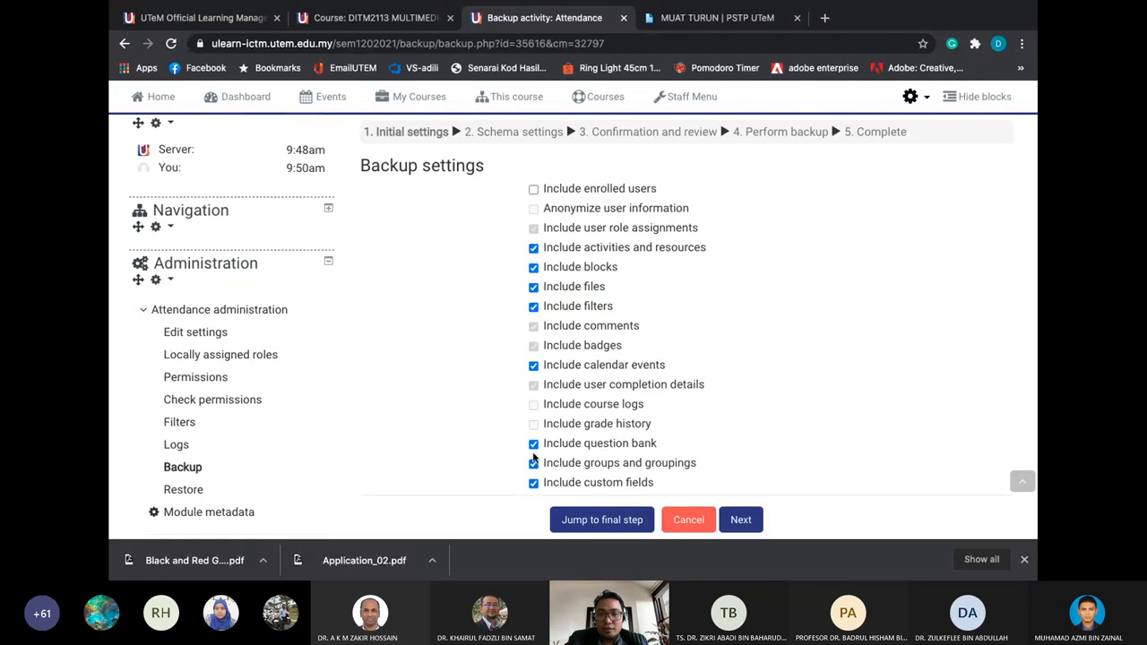
{"action": "left_click", "coordinate": [533, 464]}
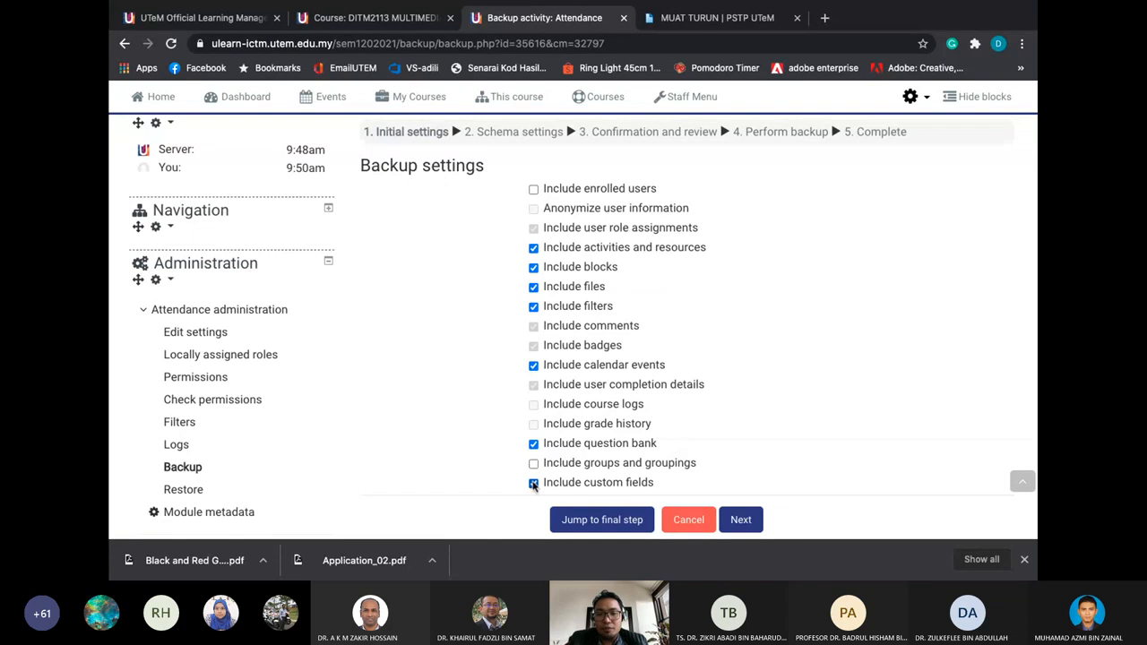
{"action": "scroll", "coordinate": [644, 491], "scroll_direction": "down", "scroll_amount": 1}
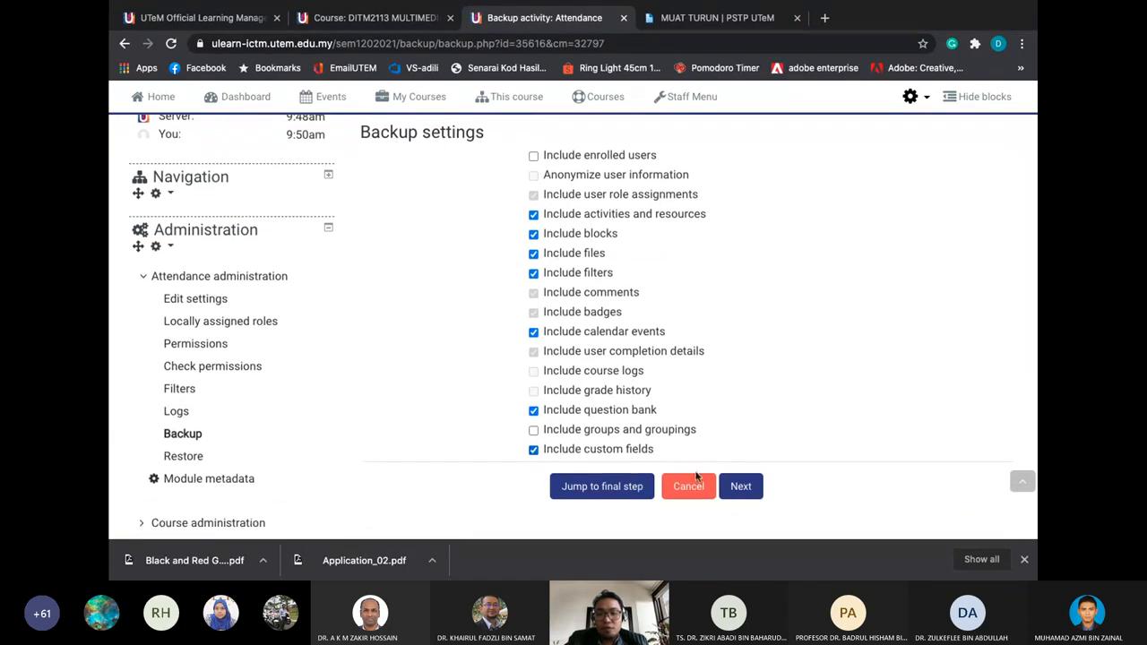
Advance the Attendance backup through Initial and Schema settings to Confirmation and review
{"action": "left_click", "coordinate": [734, 489]}
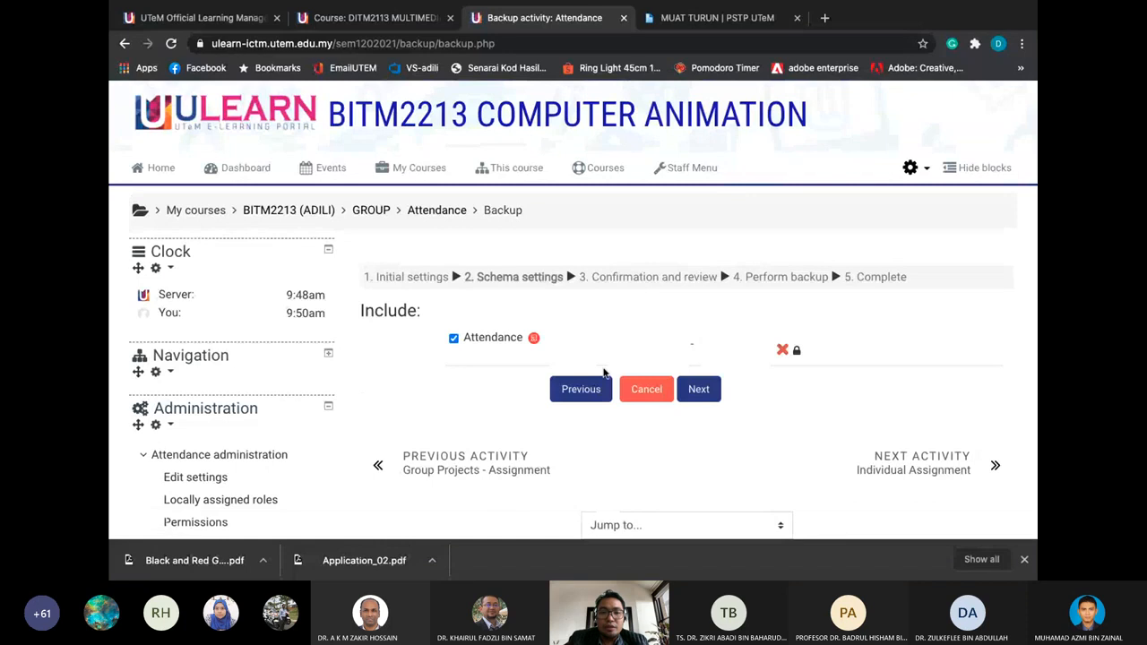
{"action": "scroll", "coordinate": [607, 312], "scroll_direction": "down", "scroll_amount": 1}
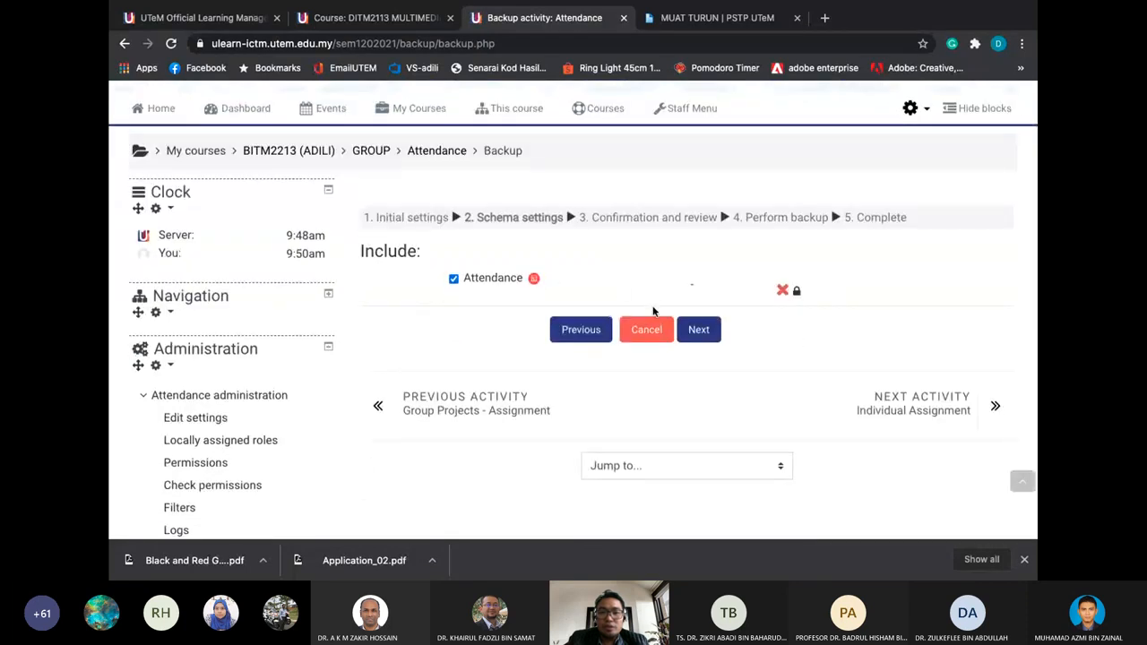
{"action": "left_click", "coordinate": [698, 331]}
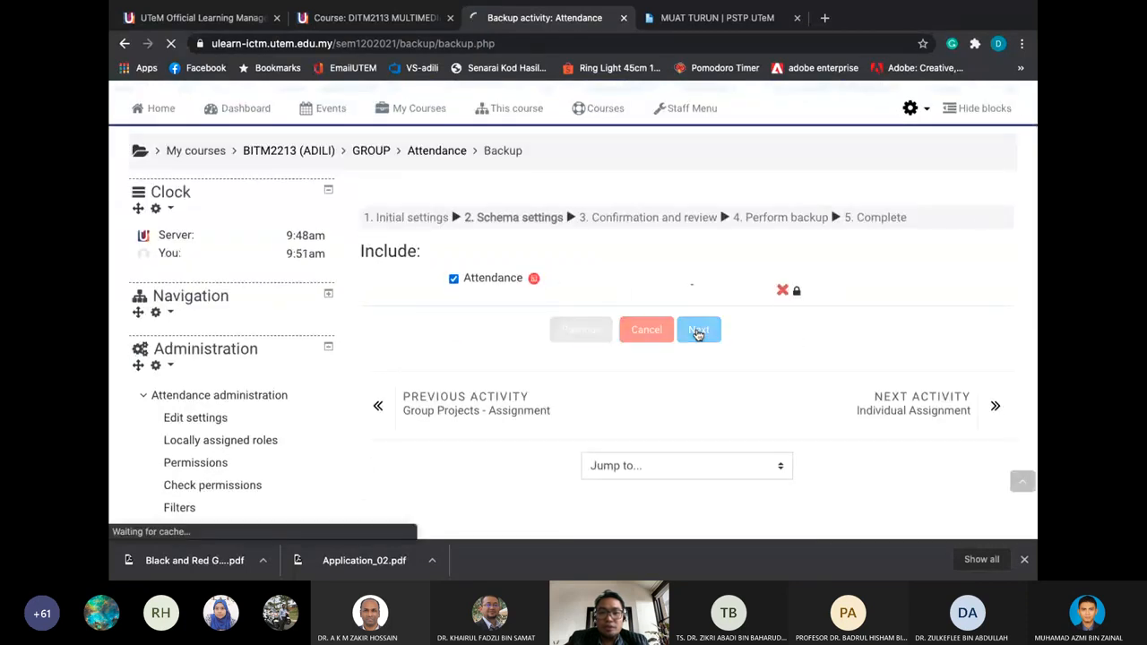
{"action": "scroll", "coordinate": [636, 269], "scroll_direction": "down", "scroll_amount": 1}
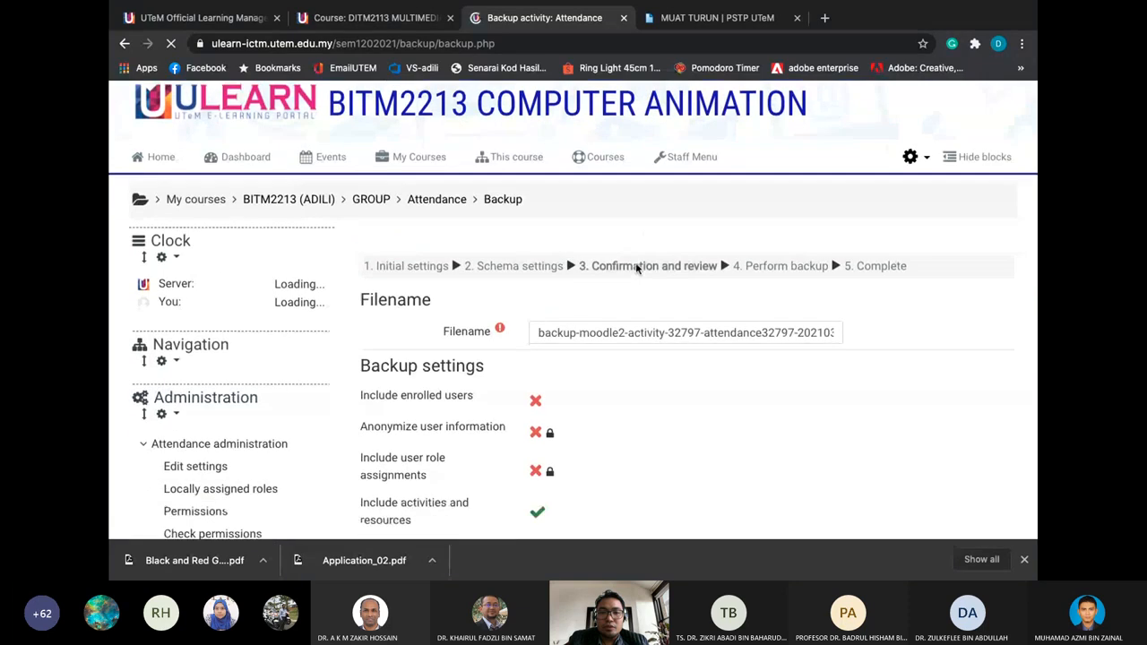
{"action": "scroll", "coordinate": [562, 306], "scroll_direction": "down", "scroll_amount": 2}
{"action": "scroll", "coordinate": [562, 305], "scroll_direction": "down", "scroll_amount": 4}
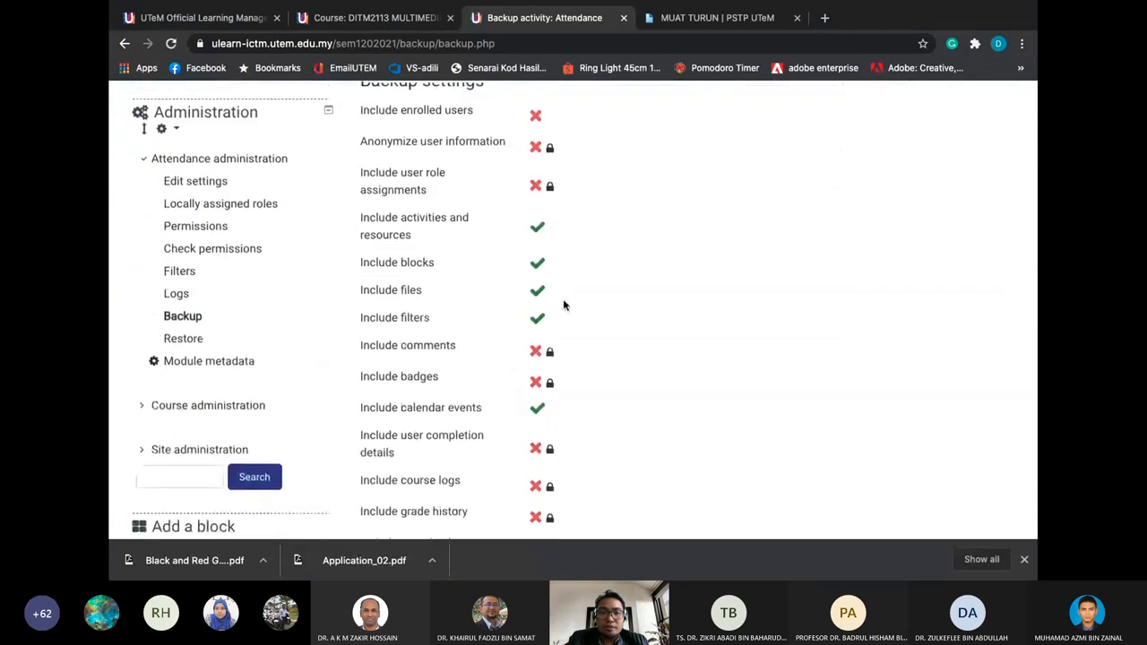
{"action": "scroll", "coordinate": [563, 306], "scroll_direction": "up", "scroll_amount": 7}
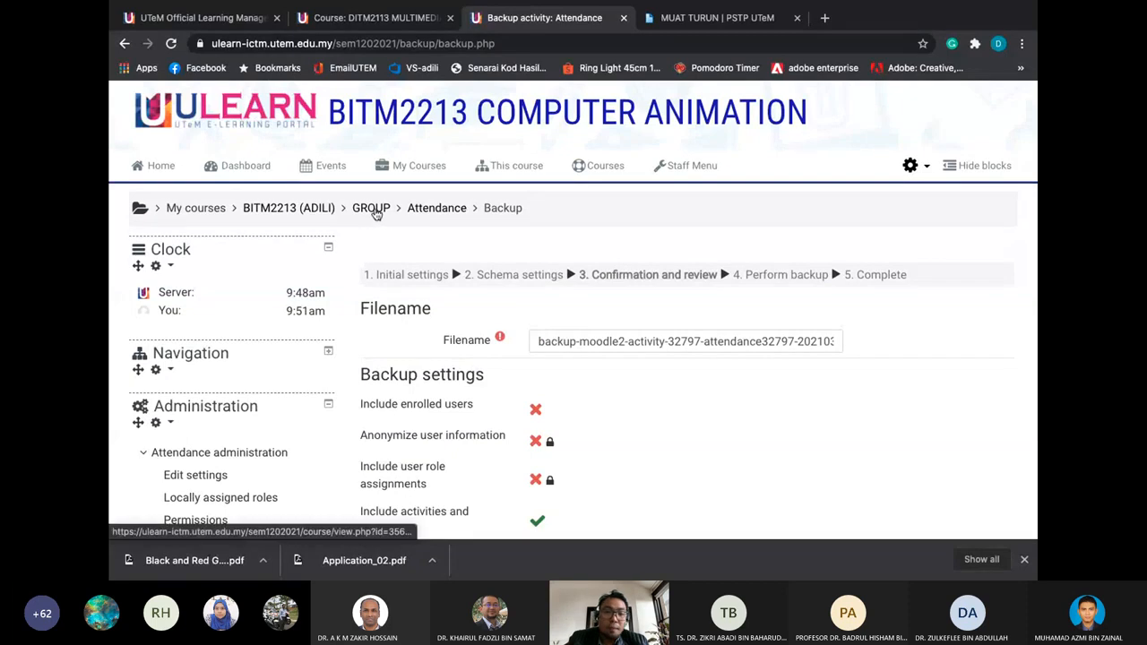
Return to the BITM2213 (ADILI) course page through the breadcrumb link and browse it
{"action": "left_click", "coordinate": [327, 207]}
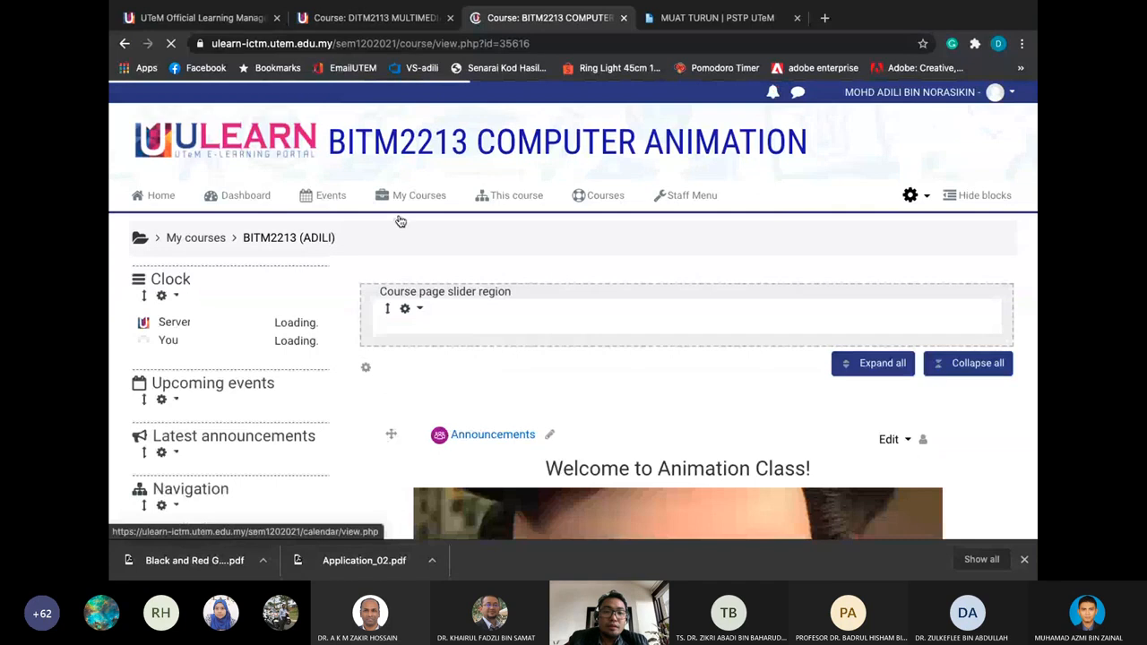
{"action": "scroll", "coordinate": [408, 264], "scroll_direction": "down", "scroll_amount": 3}
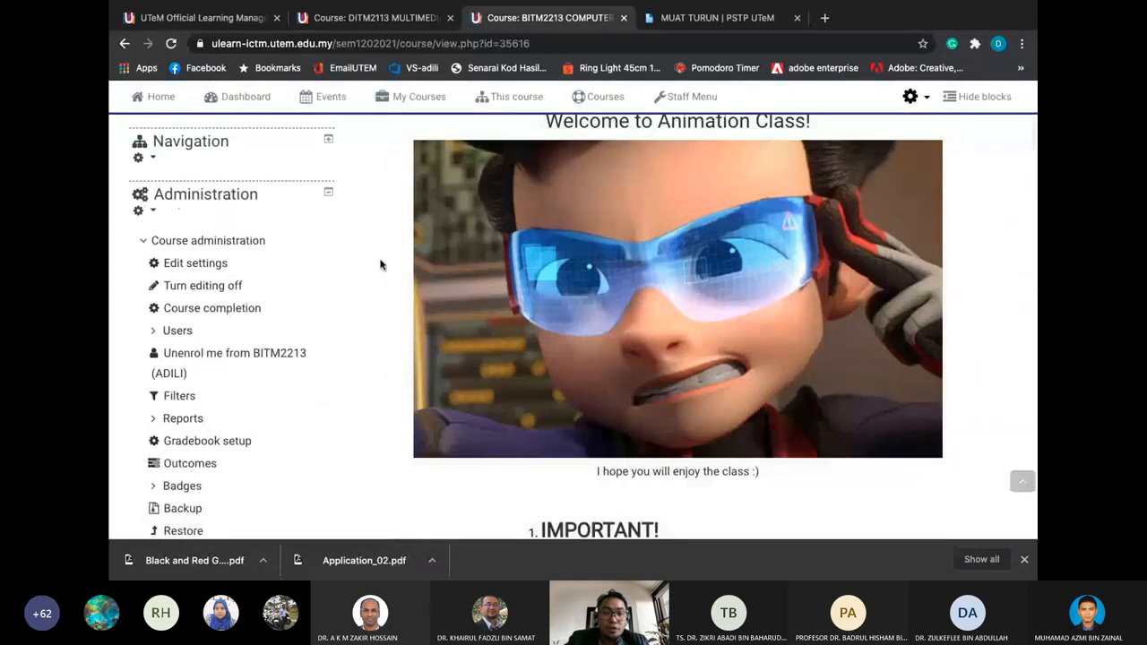
{"action": "scroll", "coordinate": [380, 264], "scroll_direction": "up", "scroll_amount": 4}
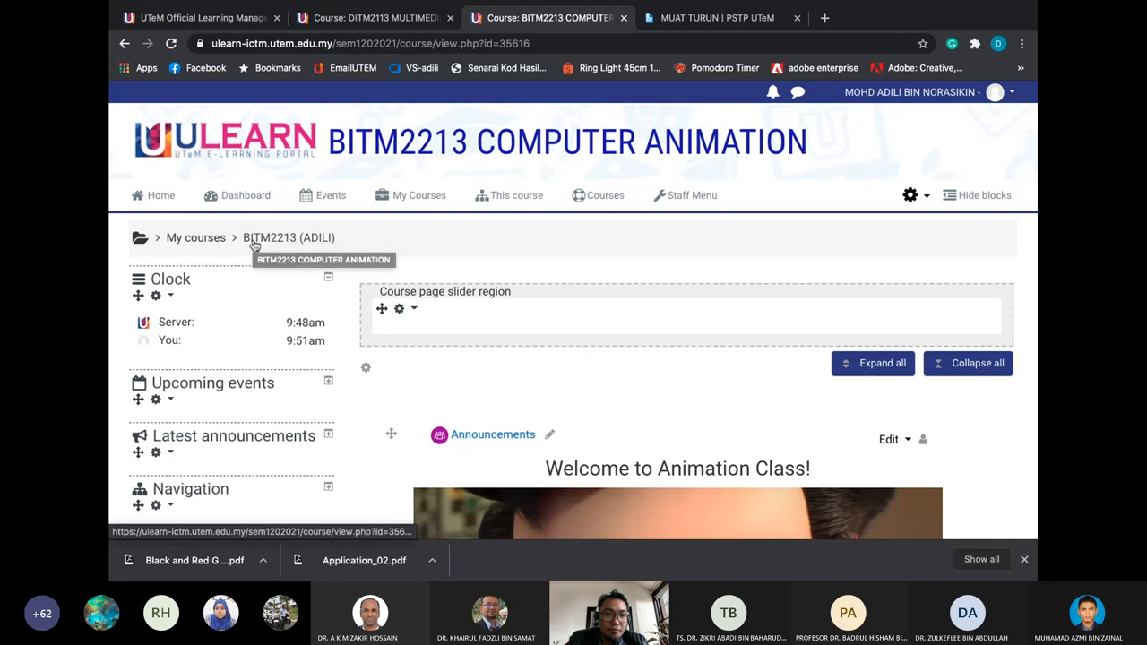
{"action": "scroll", "coordinate": [277, 258], "scroll_direction": "down", "scroll_amount": 4}
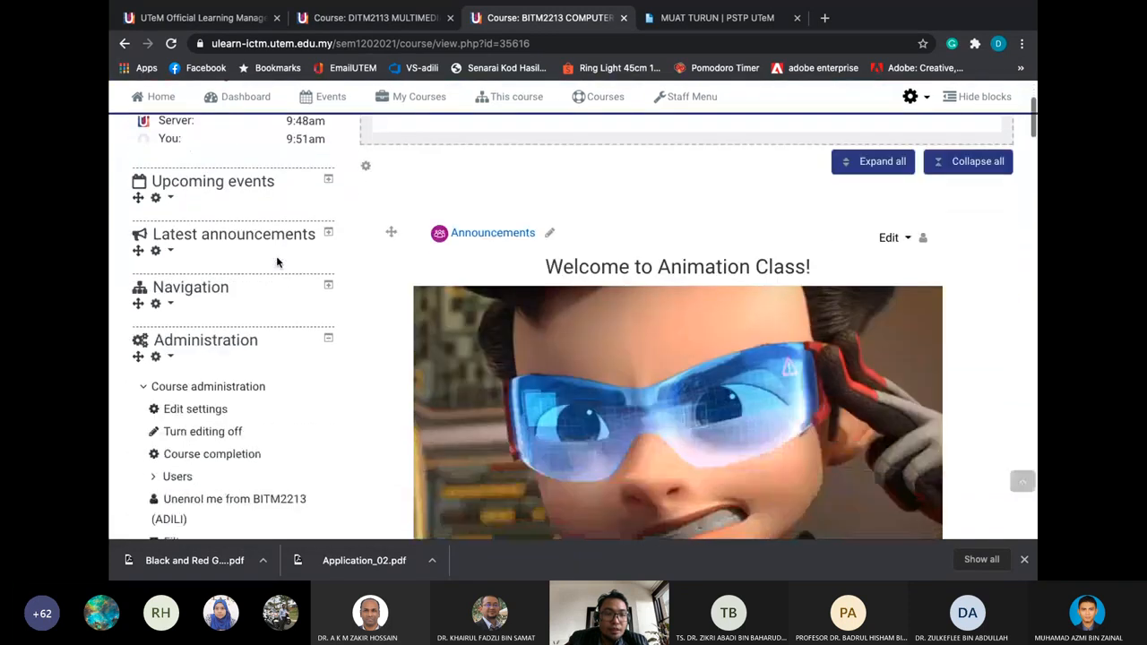
{"action": "scroll", "coordinate": [277, 257], "scroll_direction": "up", "scroll_amount": 4}
{"action": "scroll", "coordinate": [263, 335], "scroll_direction": "down", "scroll_amount": 5}
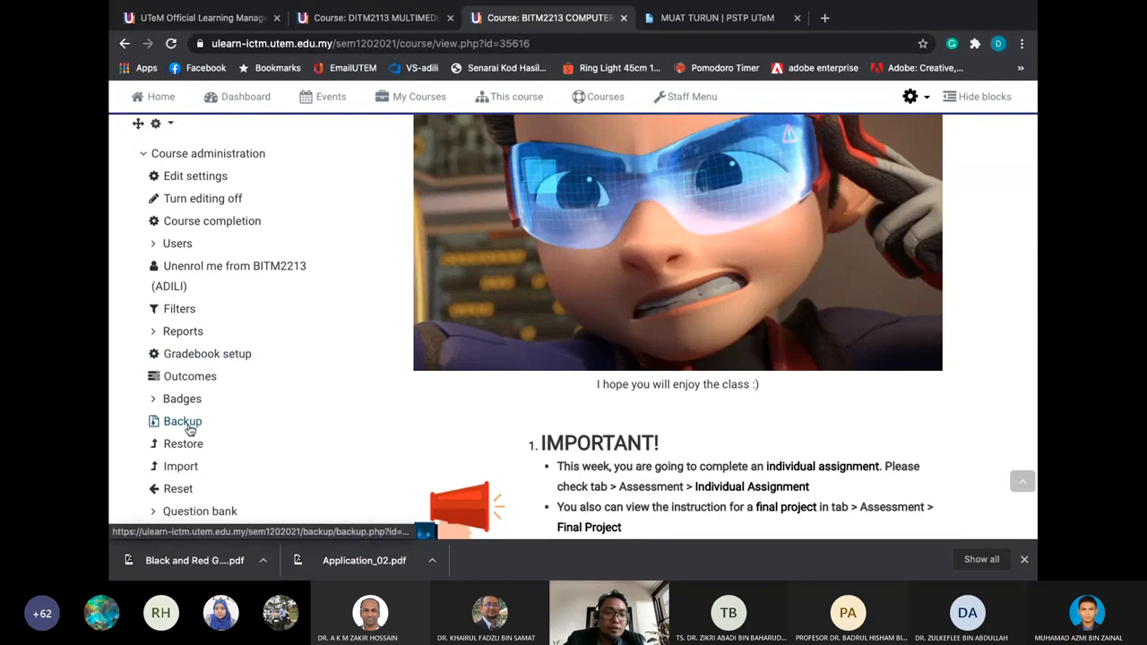
{"action": "scroll", "coordinate": [200, 213], "scroll_direction": "up", "scroll_amount": 1}
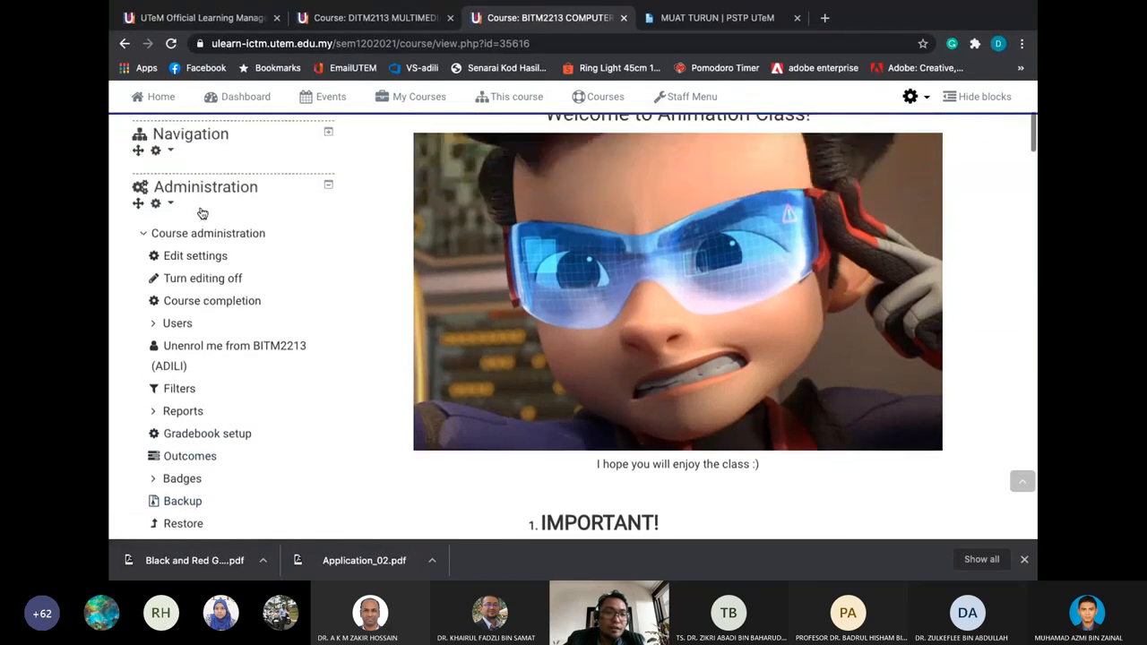
{"action": "scroll", "coordinate": [201, 212], "scroll_direction": "down", "scroll_amount": 1}
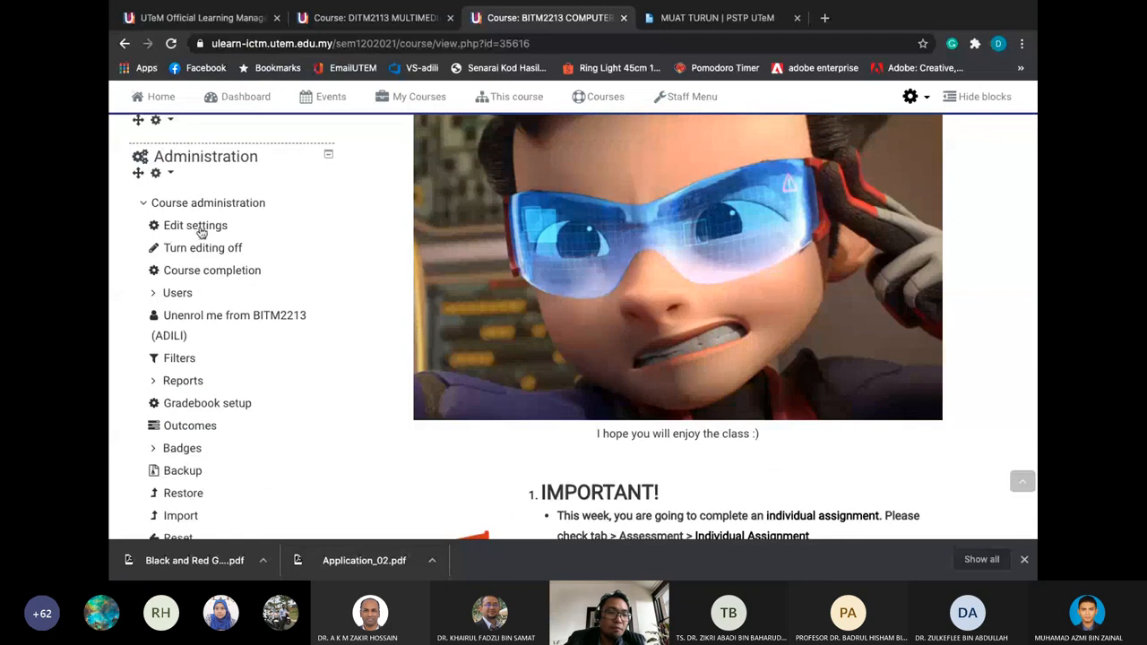
Start a BITM2213 course backup and accept the default initial settings
{"action": "left_click", "coordinate": [180, 472]}
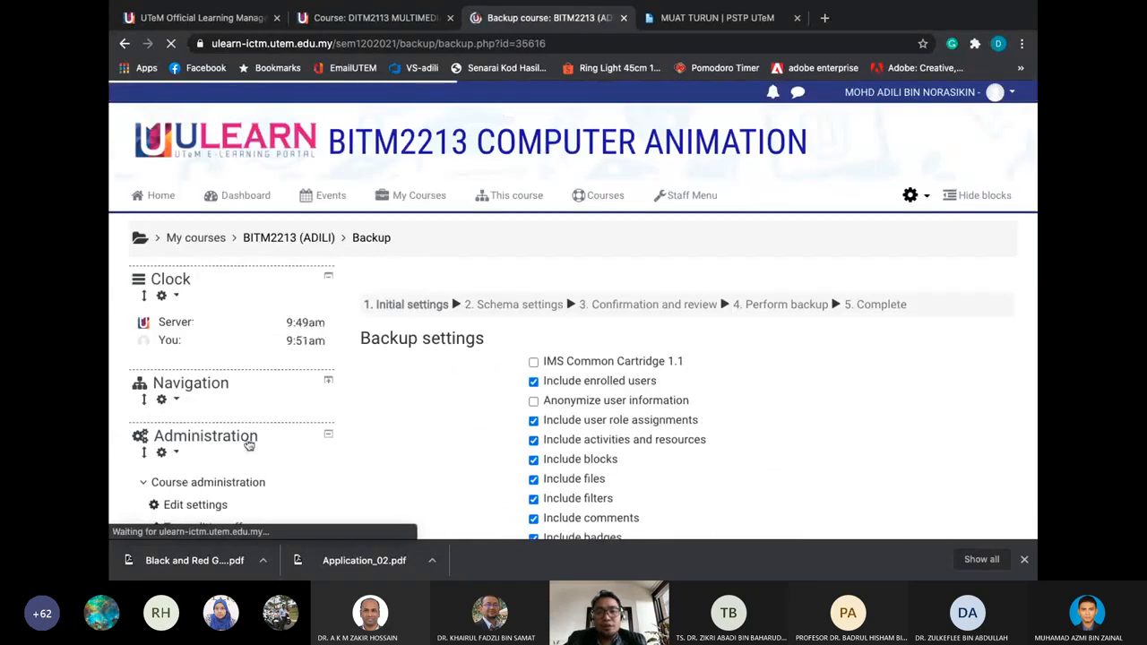
{"action": "scroll", "coordinate": [427, 410], "scroll_direction": "down", "scroll_amount": 1}
{"action": "scroll", "coordinate": [427, 410], "scroll_direction": "down", "scroll_amount": 1}
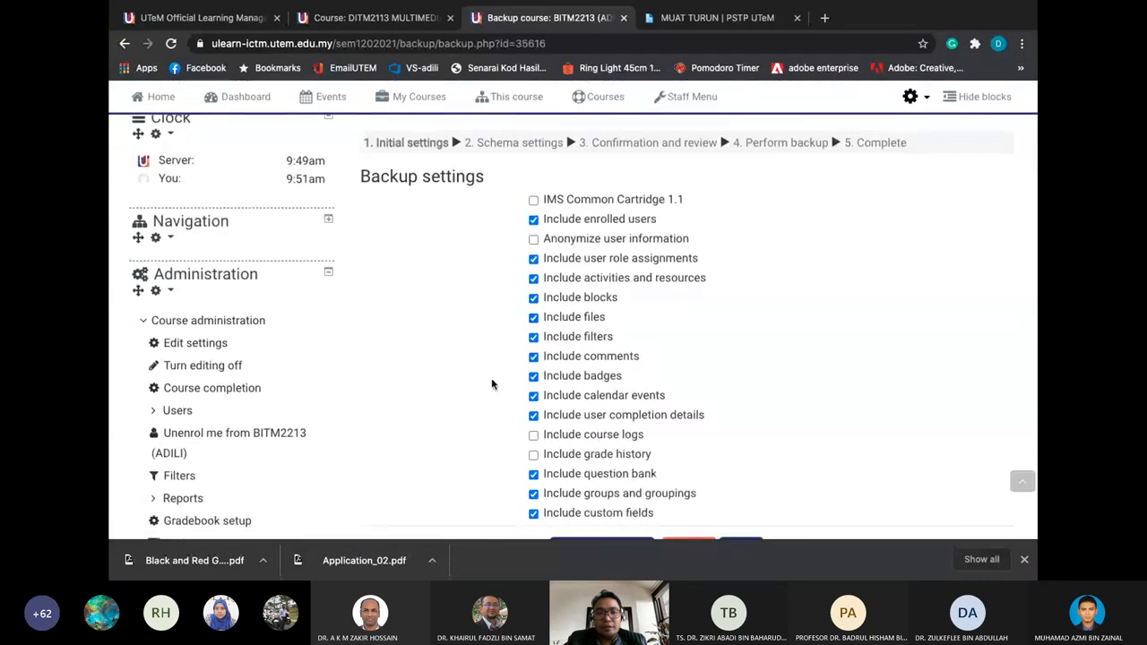
{"action": "scroll", "coordinate": [491, 385], "scroll_direction": "down", "scroll_amount": 2}
{"action": "scroll", "coordinate": [693, 322], "scroll_direction": "up", "scroll_amount": 1}
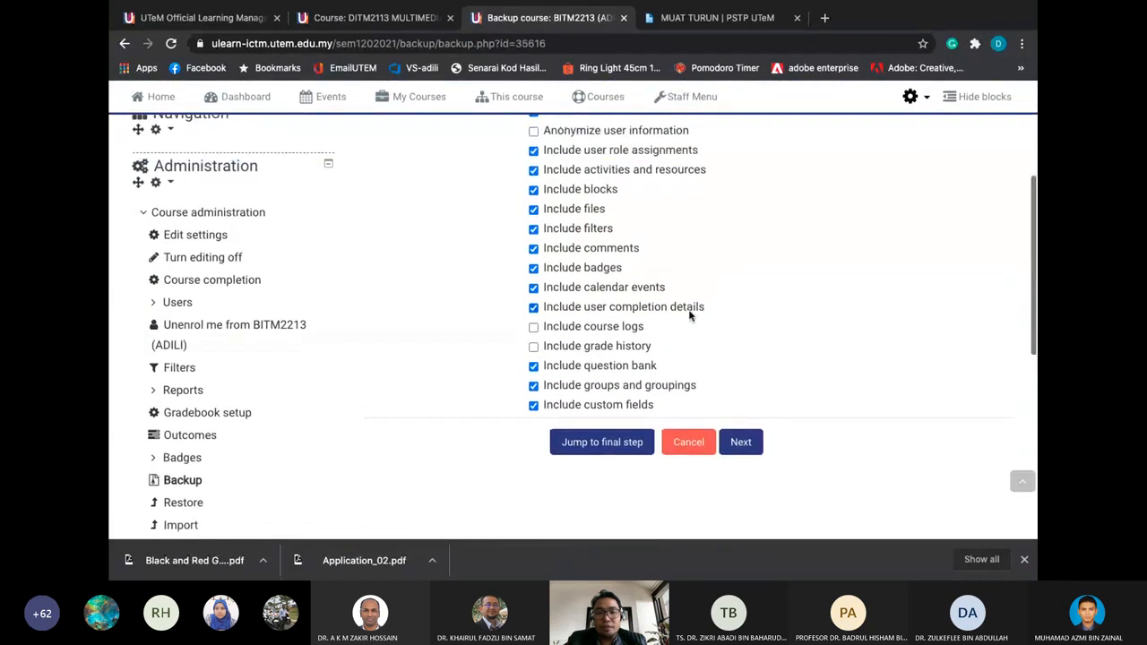
{"action": "left_click", "coordinate": [736, 439]}
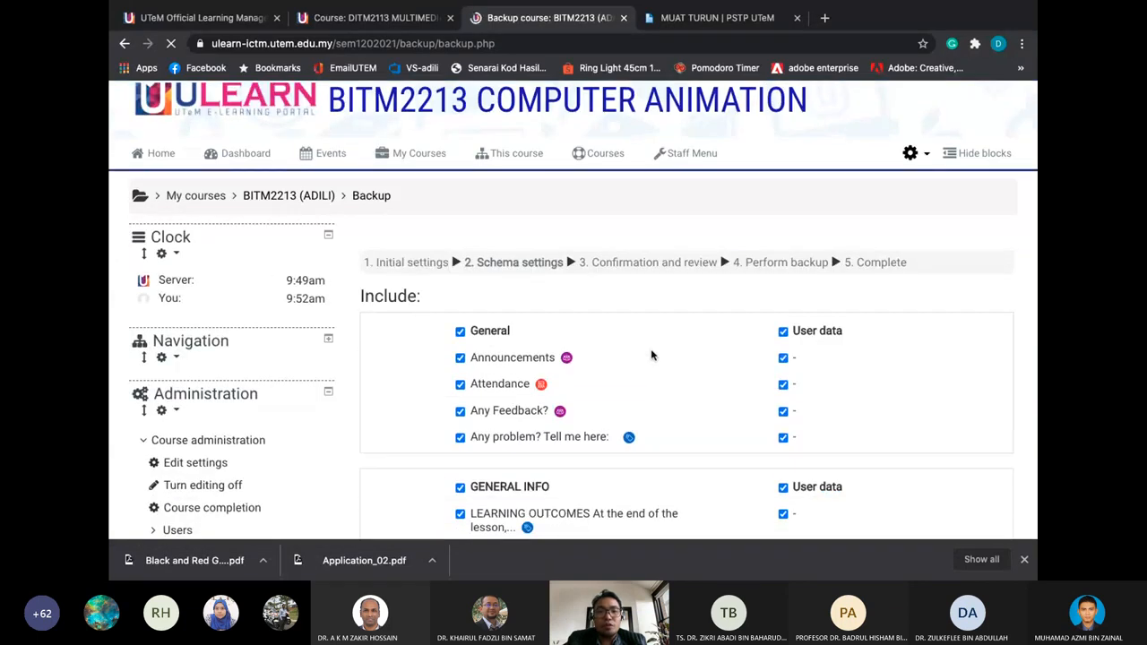
Exclude the WEEK 14 section's user data in schema settings and continue to review
{"action": "scroll", "coordinate": [651, 356], "scroll_direction": "down", "scroll_amount": 3}
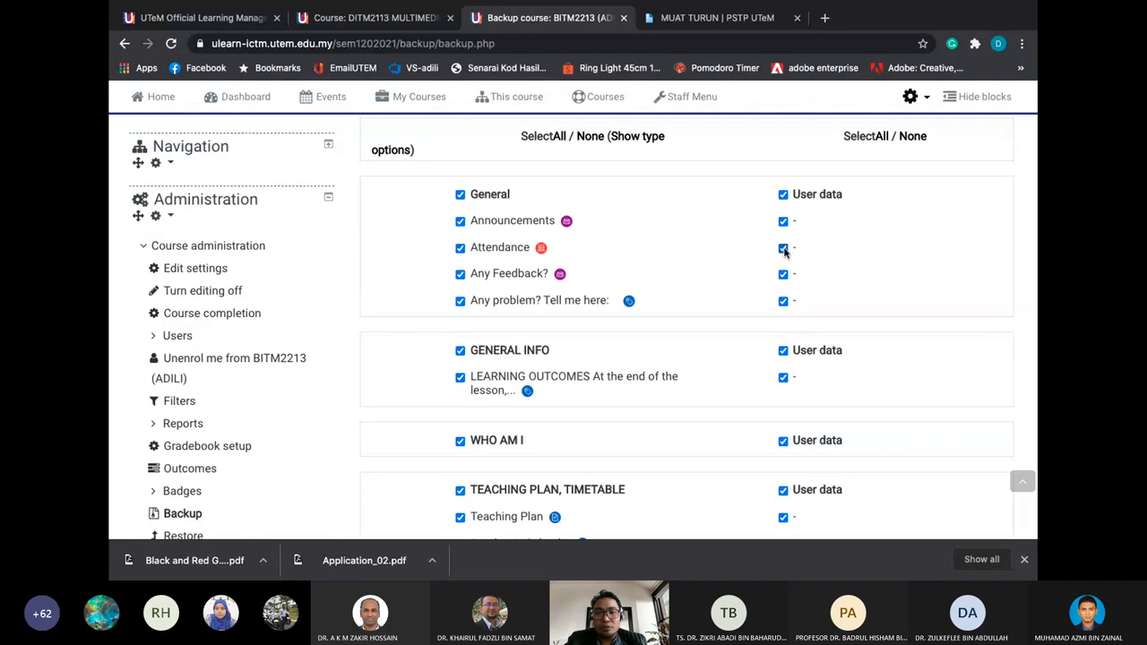
{"action": "scroll", "coordinate": [712, 284], "scroll_direction": "down", "scroll_amount": 3}
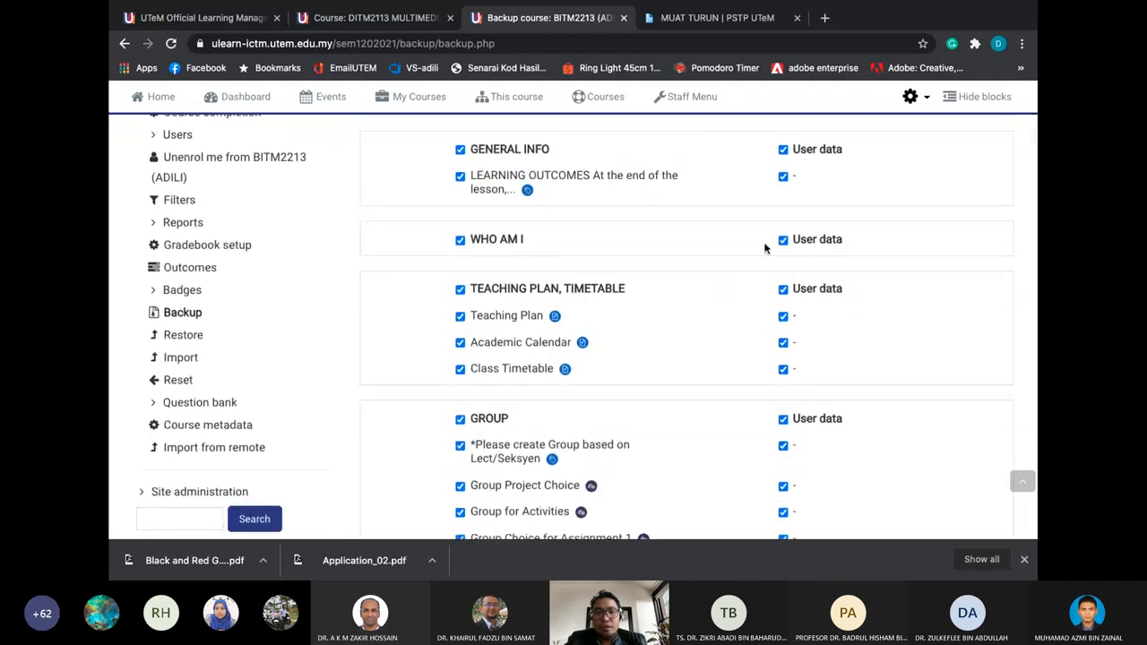
{"action": "scroll", "coordinate": [744, 299], "scroll_direction": "down", "scroll_amount": 4}
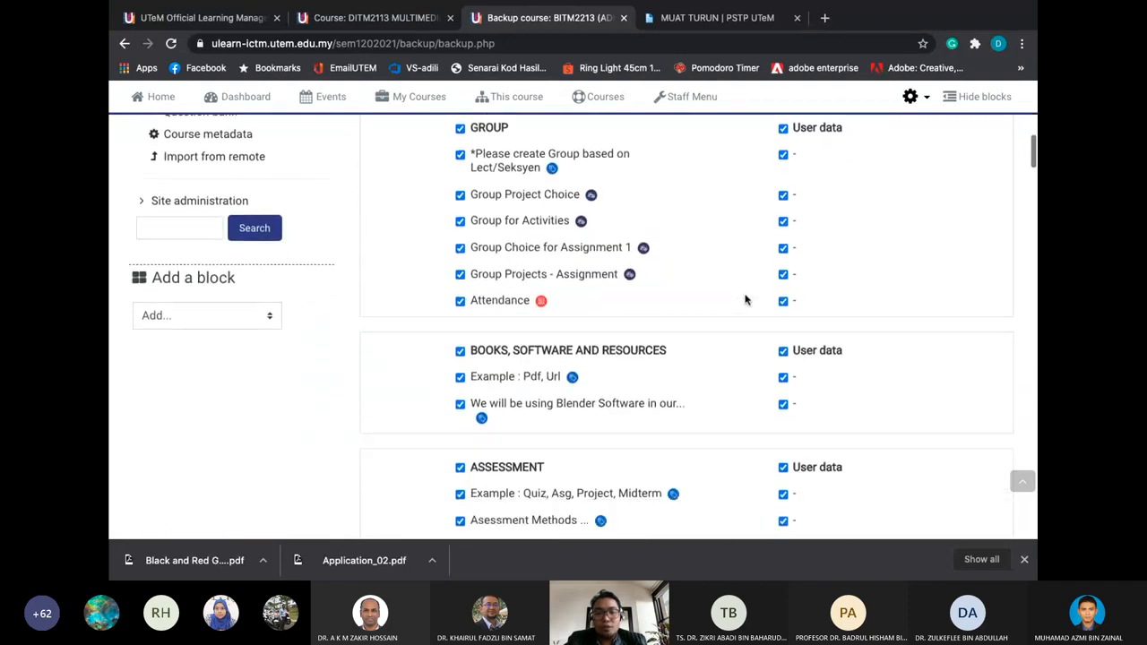
{"action": "scroll", "coordinate": [744, 300], "scroll_direction": "down", "scroll_amount": 4}
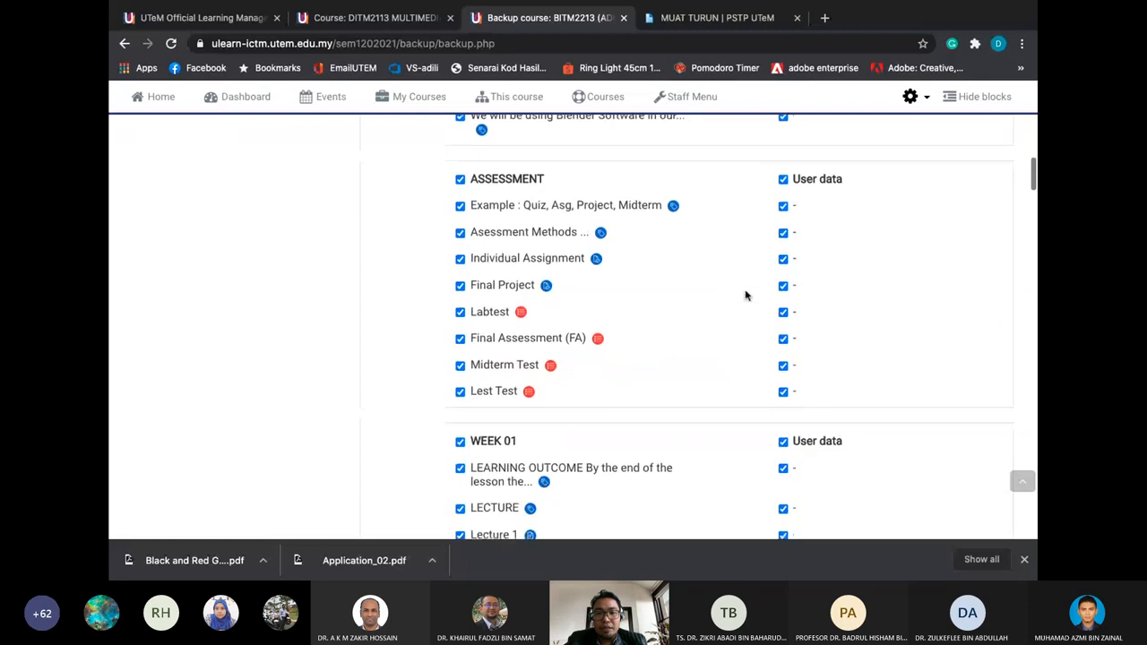
{"action": "scroll", "coordinate": [745, 296], "scroll_direction": "down", "scroll_amount": 20}
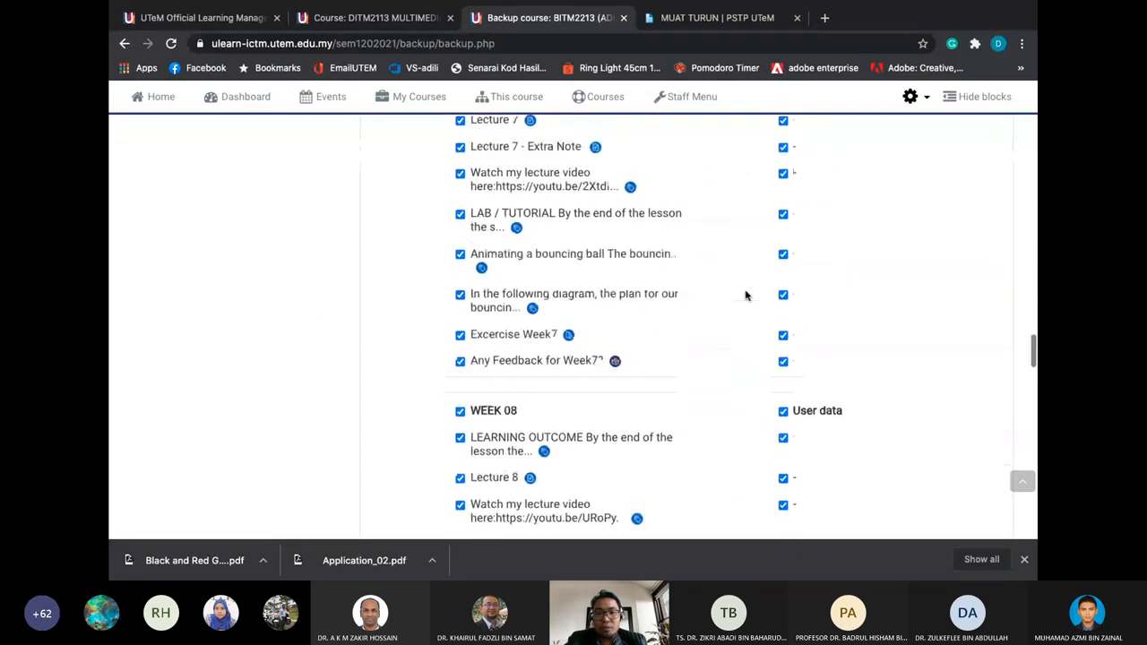
{"action": "scroll", "coordinate": [744, 296], "scroll_direction": "down", "scroll_amount": 20}
{"action": "scroll", "coordinate": [744, 295], "scroll_direction": "up", "scroll_amount": 4}
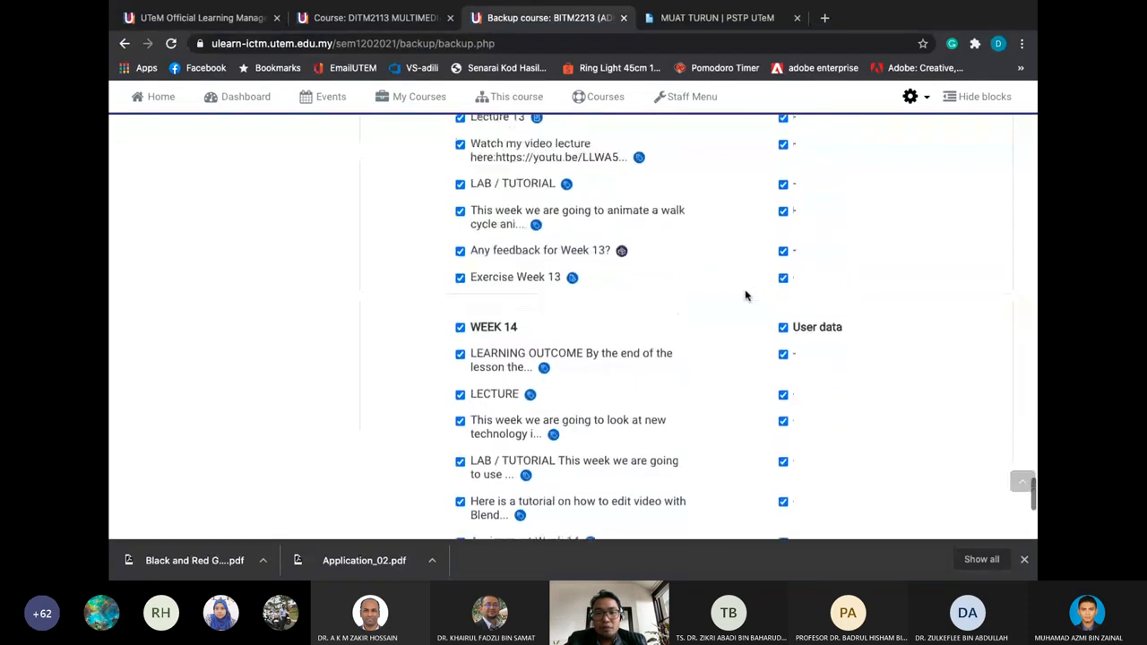
{"action": "left_click", "coordinate": [781, 341]}
{"action": "scroll", "coordinate": [780, 346], "scroll_direction": "down", "scroll_amount": 2}
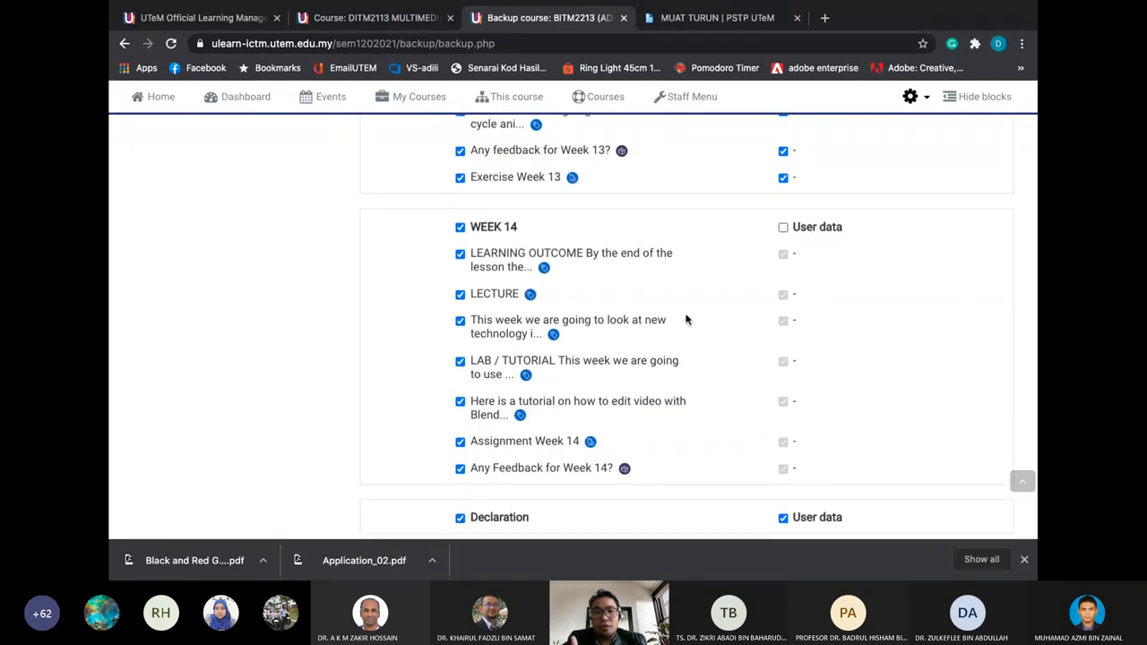
{"action": "scroll", "coordinate": [693, 275], "scroll_direction": "down", "scroll_amount": 1}
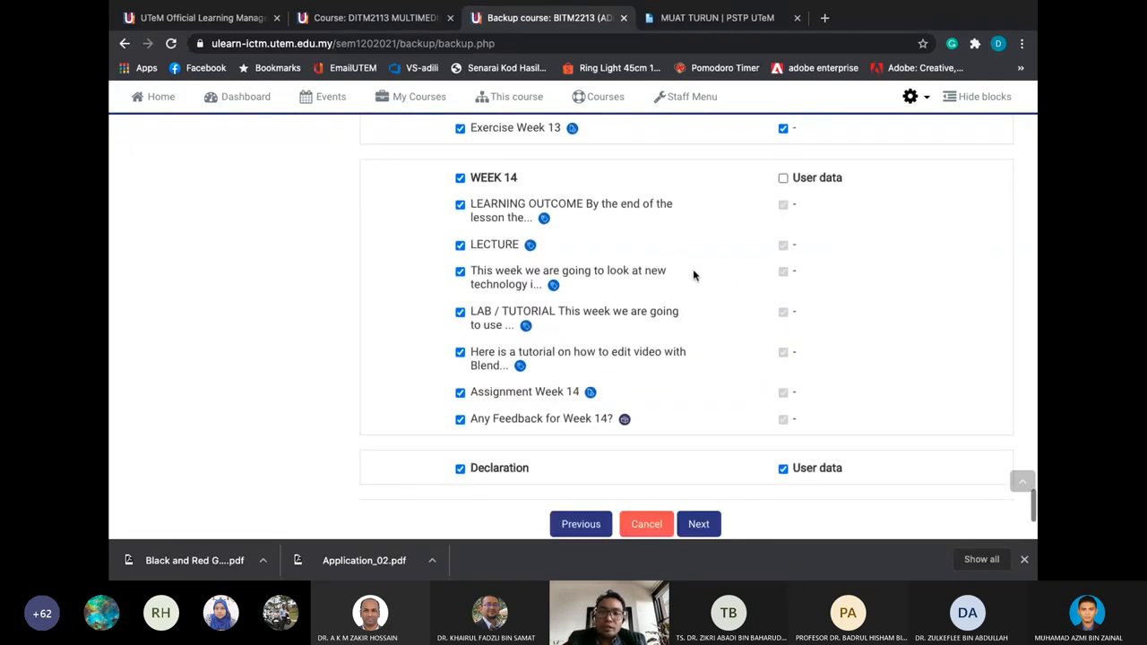
{"action": "scroll", "coordinate": [691, 272], "scroll_direction": "up", "scroll_amount": 3}
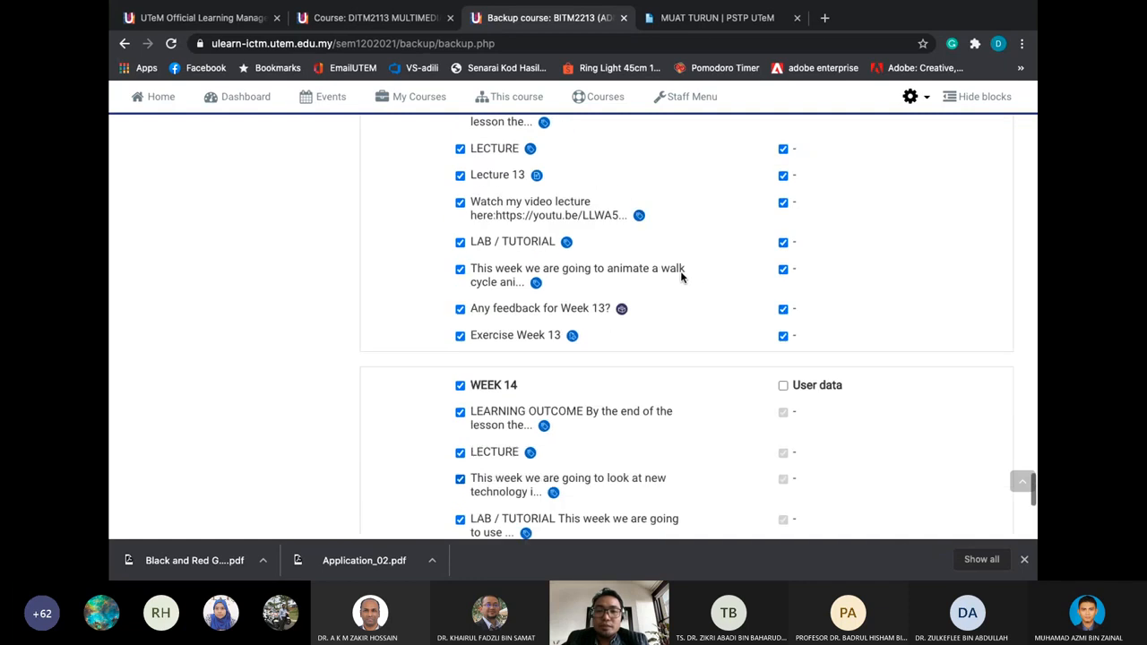
{"action": "scroll", "coordinate": [719, 212], "scroll_direction": "down", "scroll_amount": 1}
{"action": "scroll", "coordinate": [753, 179], "scroll_direction": "down", "scroll_amount": 5}
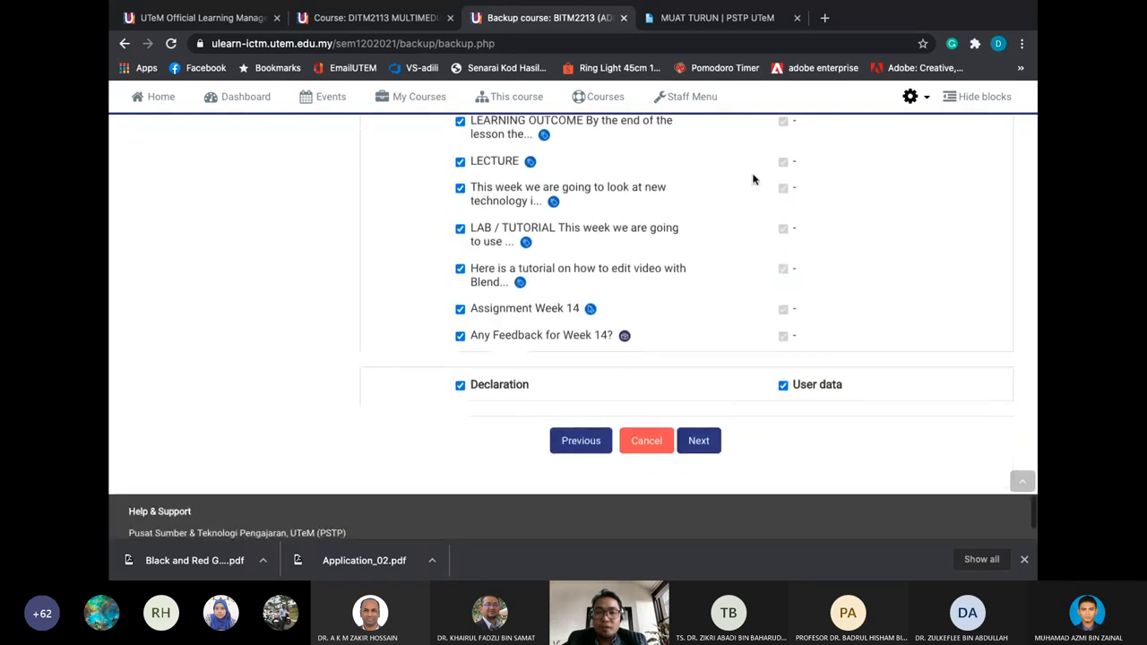
{"action": "left_click", "coordinate": [700, 441]}
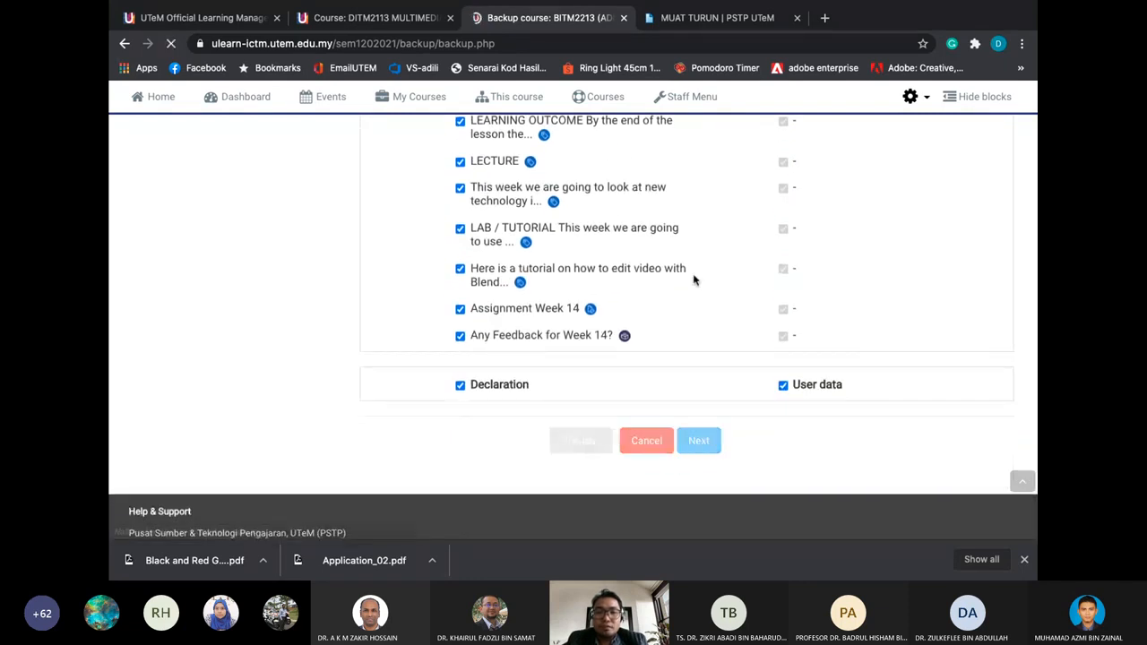
Perform the BITM2213 backup with the reviewed settings and look back over the included items
{"action": "scroll", "coordinate": [693, 281], "scroll_direction": "down", "scroll_amount": 10}
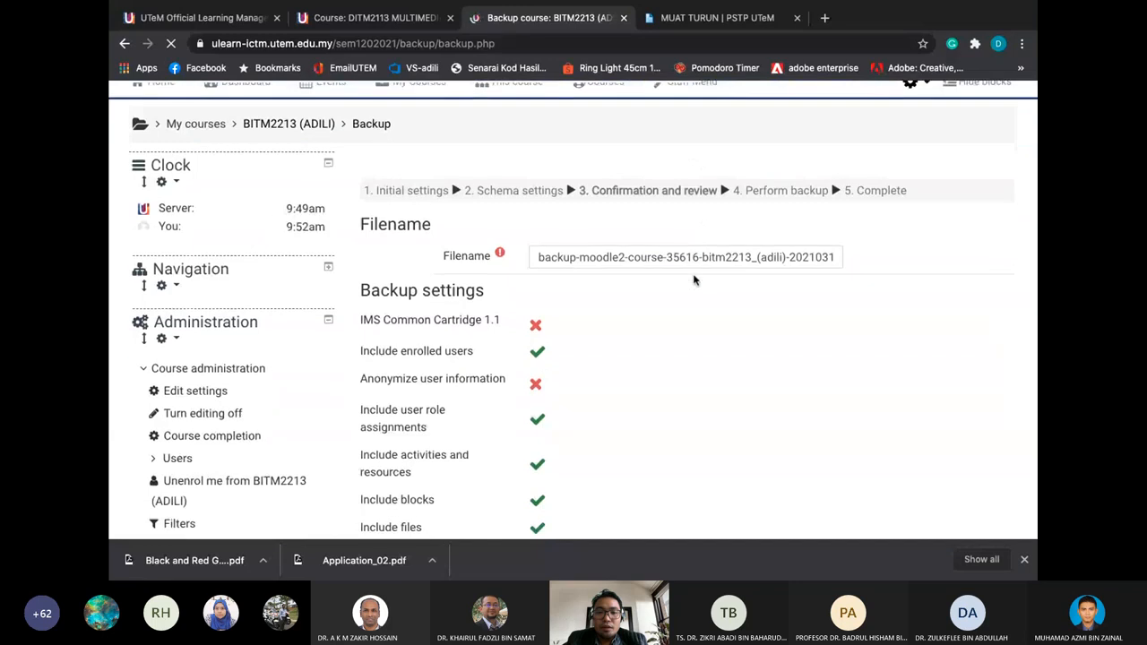
{"action": "scroll", "coordinate": [693, 281], "scroll_direction": "down", "scroll_amount": 10}
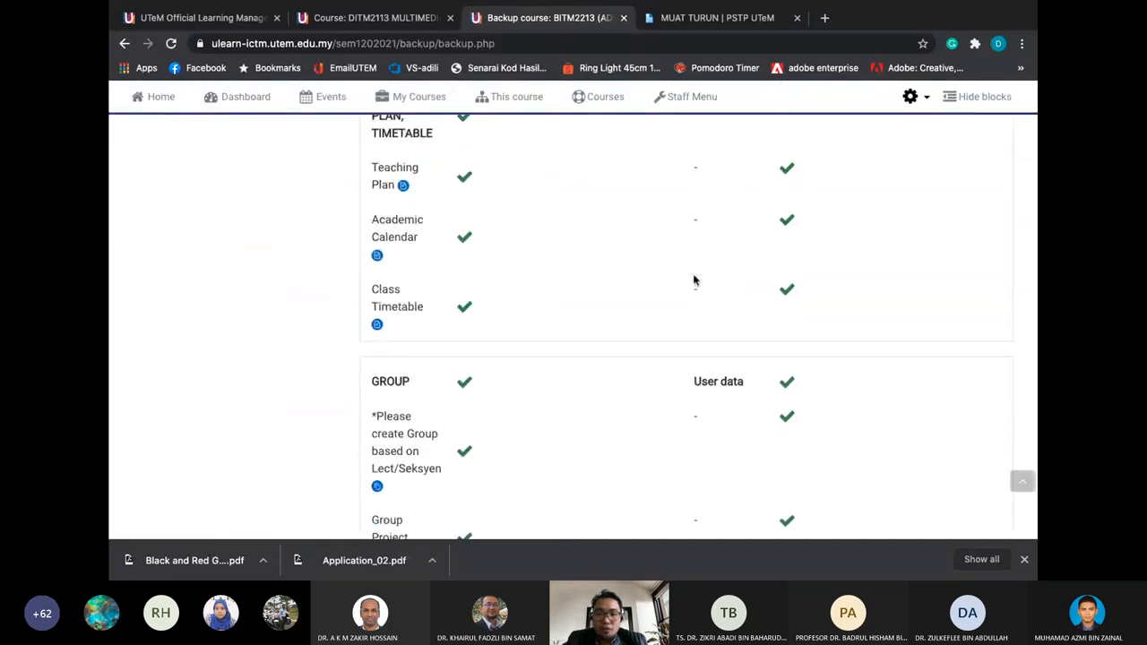
{"action": "scroll", "coordinate": [694, 280], "scroll_direction": "down", "scroll_amount": 15}
{"action": "scroll", "coordinate": [693, 281], "scroll_direction": "down", "scroll_amount": 20}
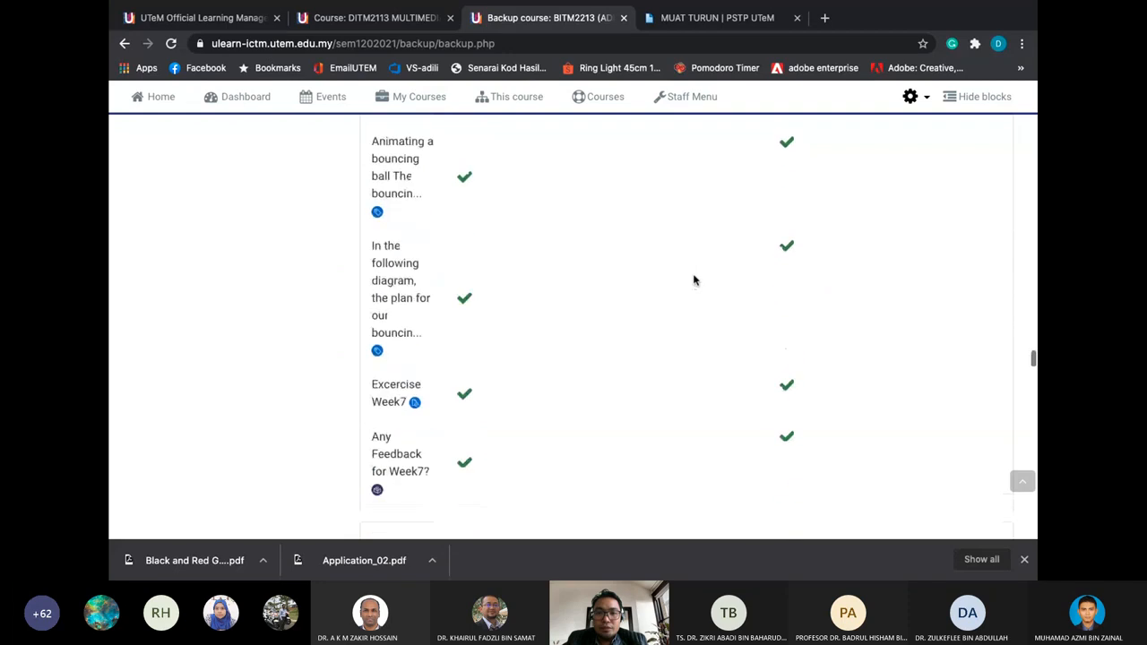
{"action": "scroll", "coordinate": [693, 277], "scroll_direction": "down", "scroll_amount": 15}
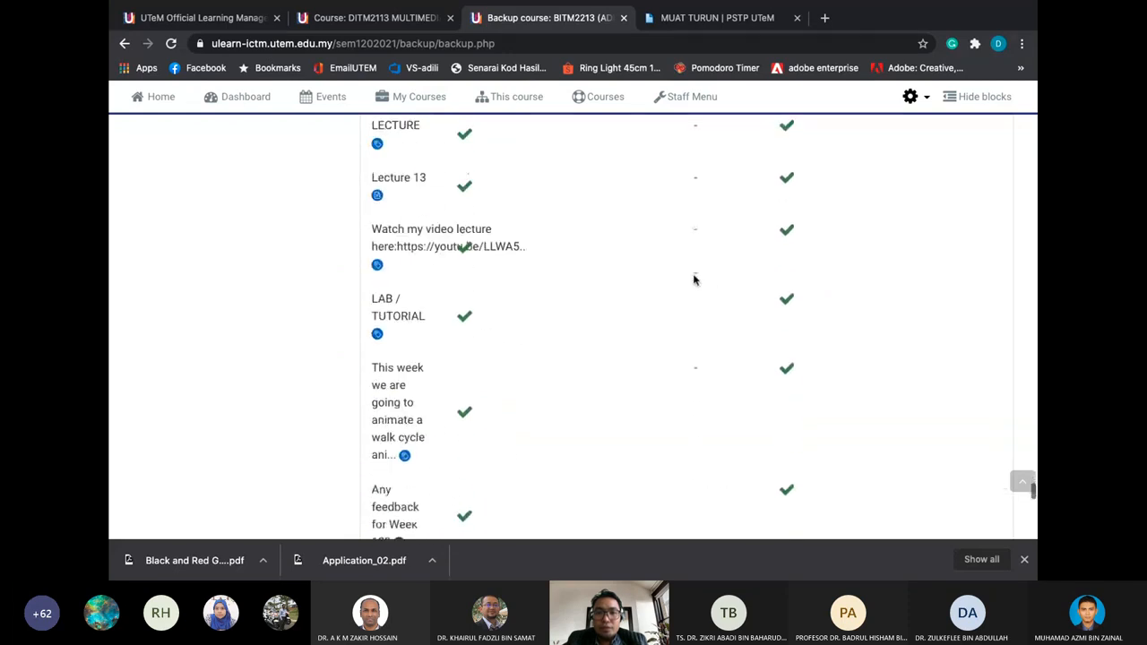
{"action": "left_click", "coordinate": [727, 304]}
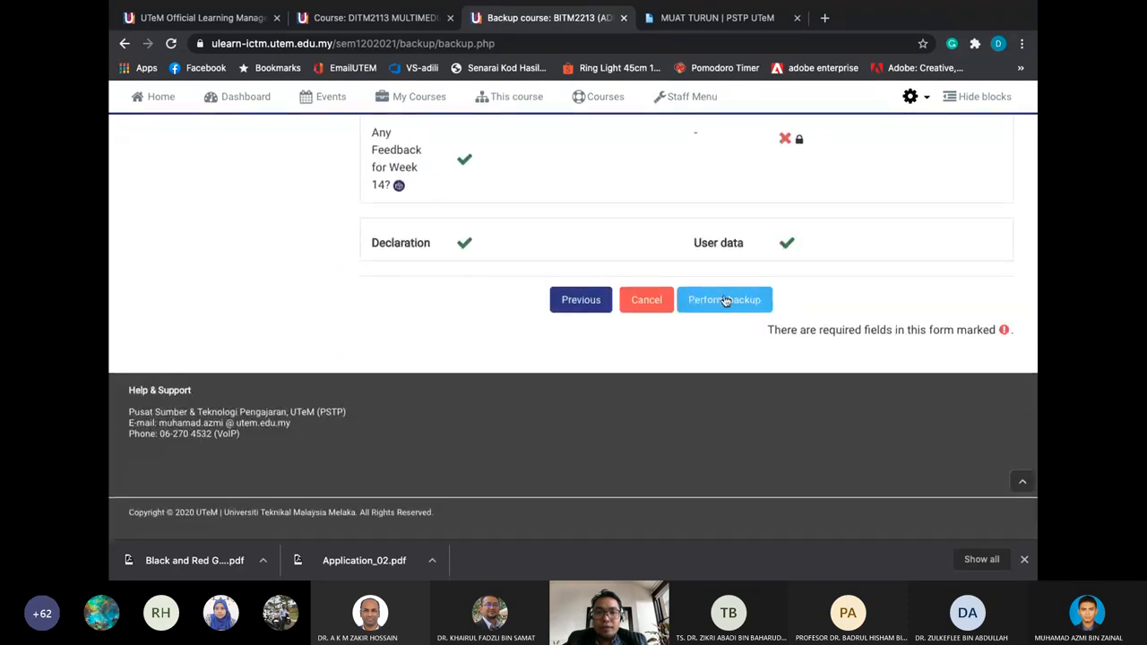
{"action": "scroll", "coordinate": [716, 284], "scroll_direction": "up", "scroll_amount": 2}
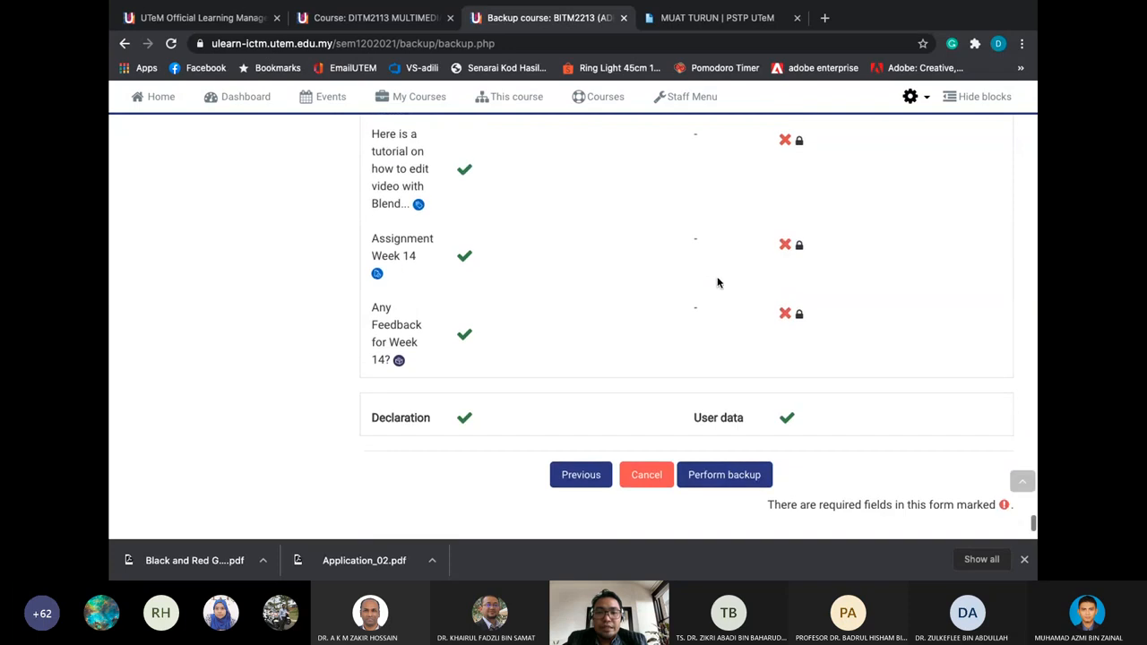
{"action": "scroll", "coordinate": [717, 283], "scroll_direction": "up", "scroll_amount": 10}
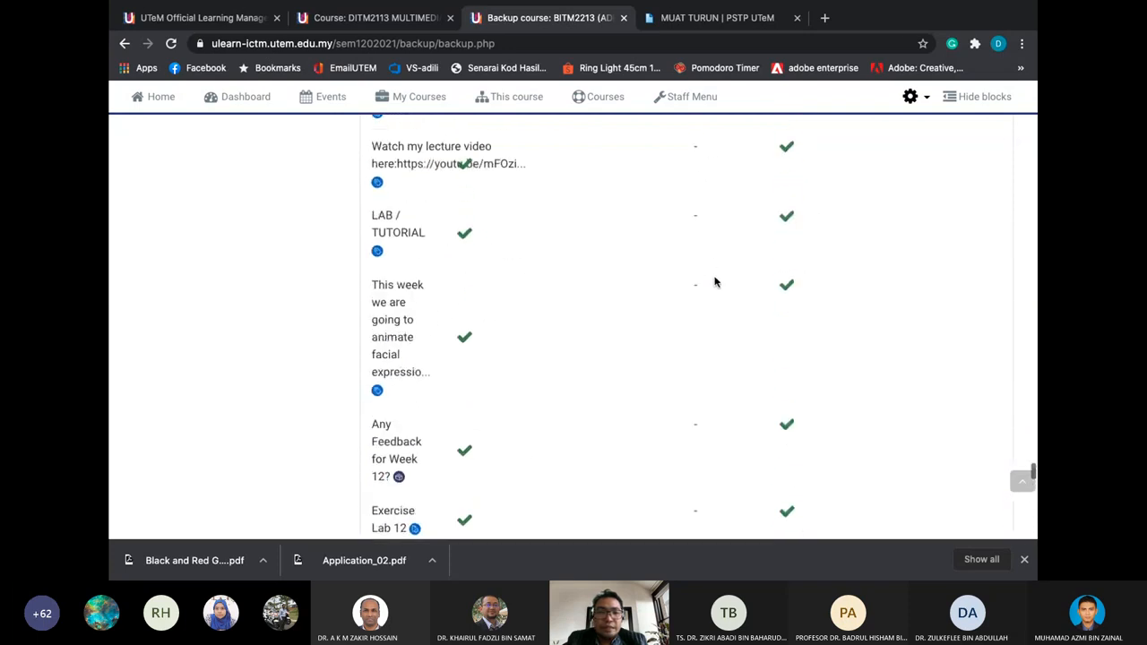
{"action": "scroll", "coordinate": [714, 282], "scroll_direction": "up", "scroll_amount": 15}
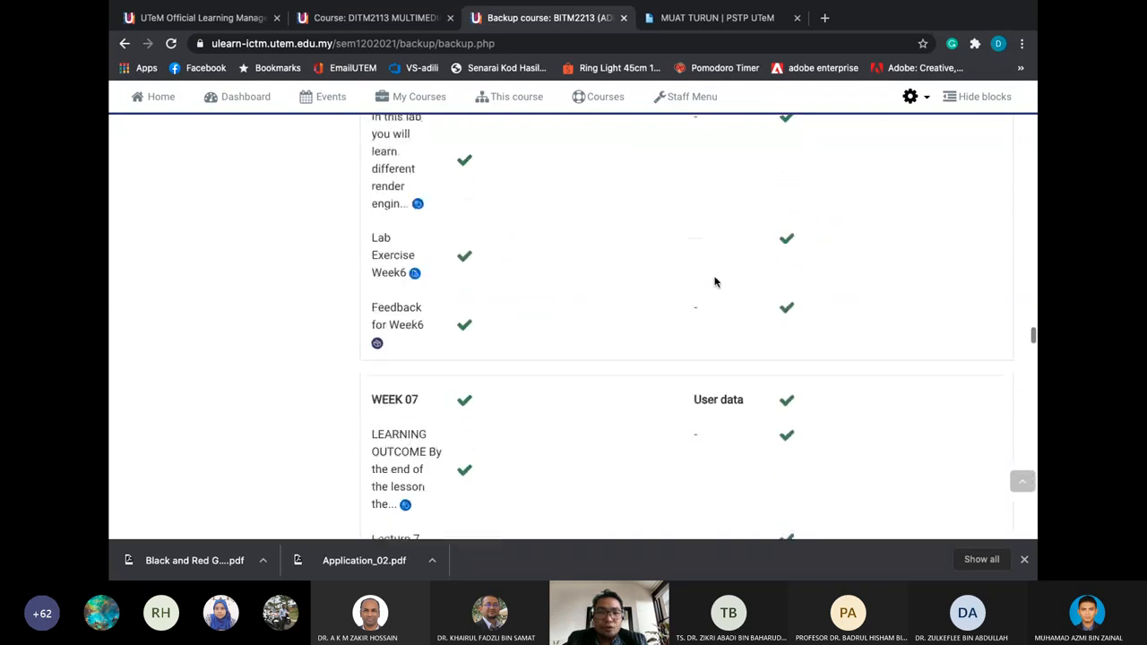
{"action": "scroll", "coordinate": [714, 282], "scroll_direction": "up", "scroll_amount": 20}
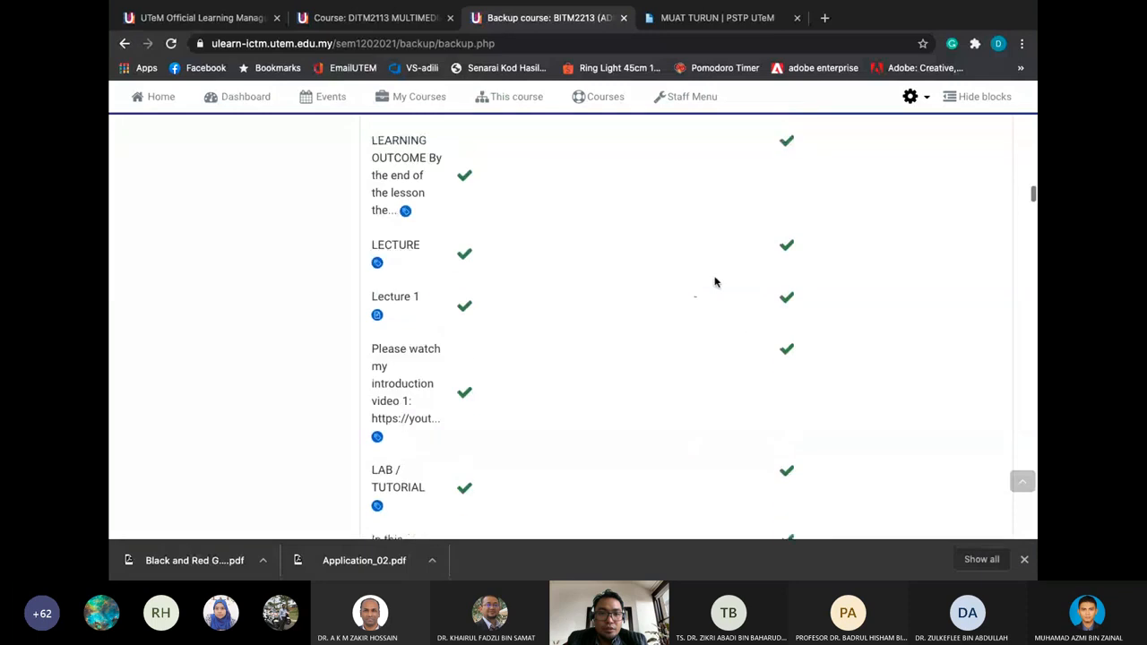
{"action": "scroll", "coordinate": [714, 282], "scroll_direction": "up", "scroll_amount": 20}
{"action": "scroll", "coordinate": [715, 282], "scroll_direction": "down", "scroll_amount": 5}
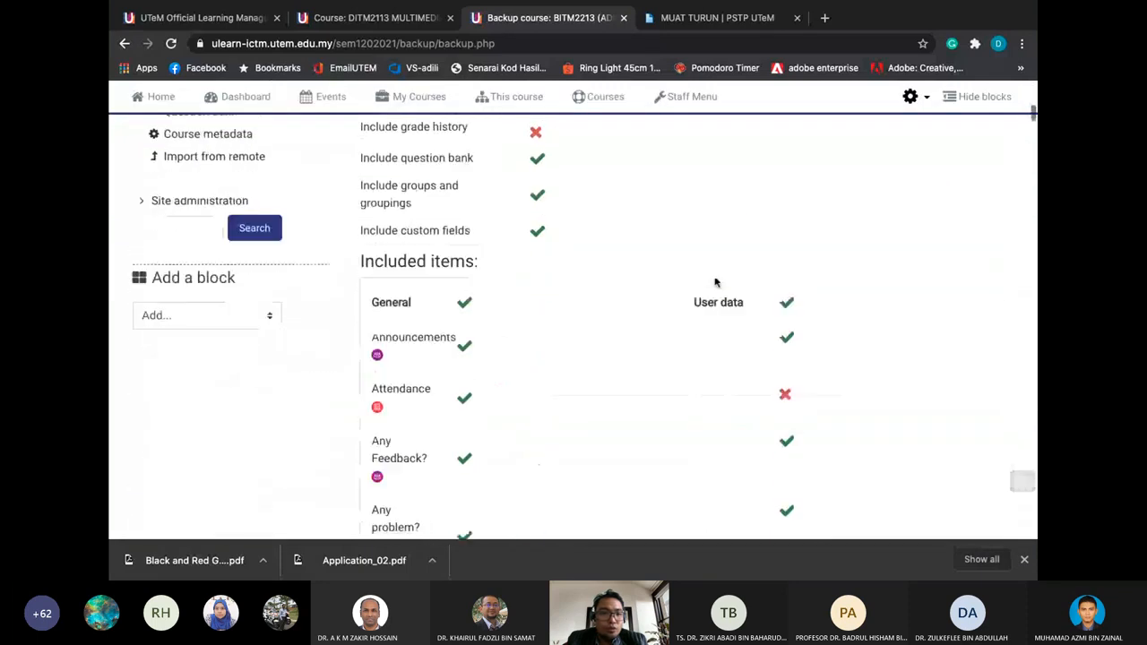
{"action": "scroll", "coordinate": [715, 282], "scroll_direction": "up", "scroll_amount": 3}
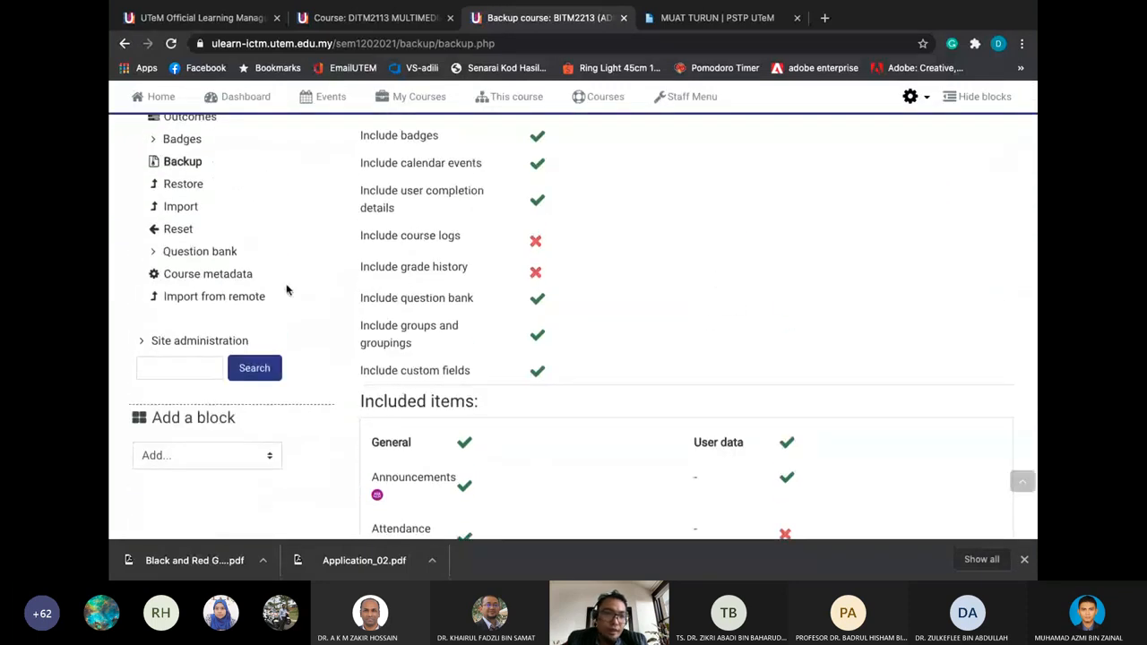
{"action": "scroll", "coordinate": [279, 211], "scroll_direction": "up", "scroll_amount": 1}
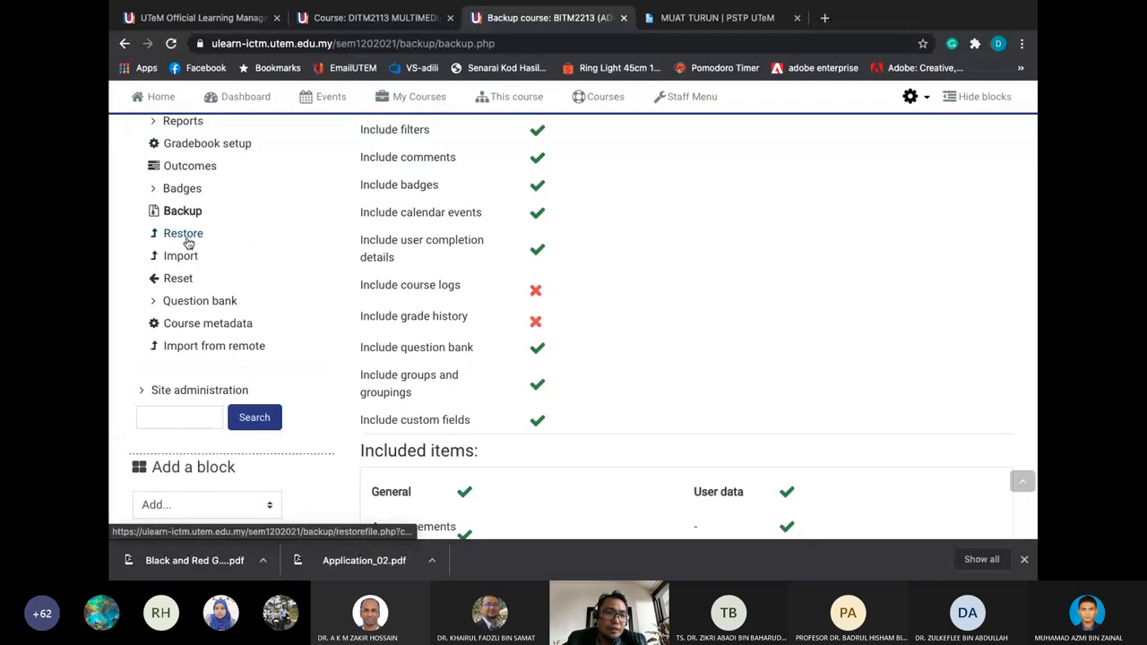
From the Restore page's Course backup area, download the 6.6MB BITM2213 .mbz backup dated 1 March 2021
{"action": "left_click", "coordinate": [188, 237]}
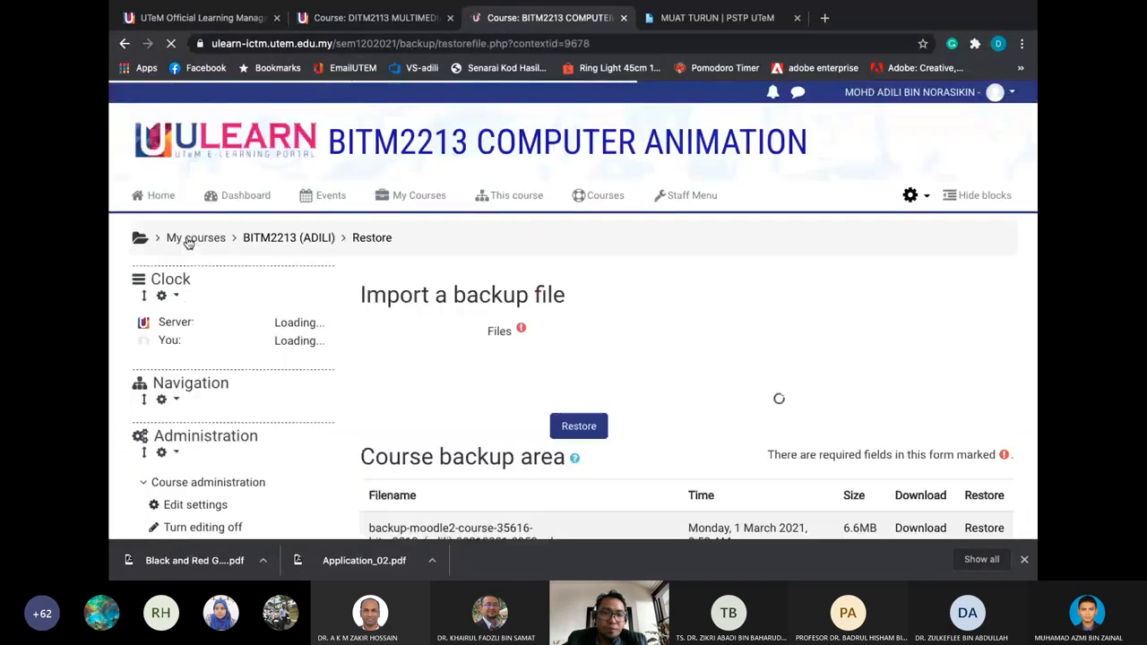
{"action": "scroll", "coordinate": [382, 273], "scroll_direction": "down", "scroll_amount": 2}
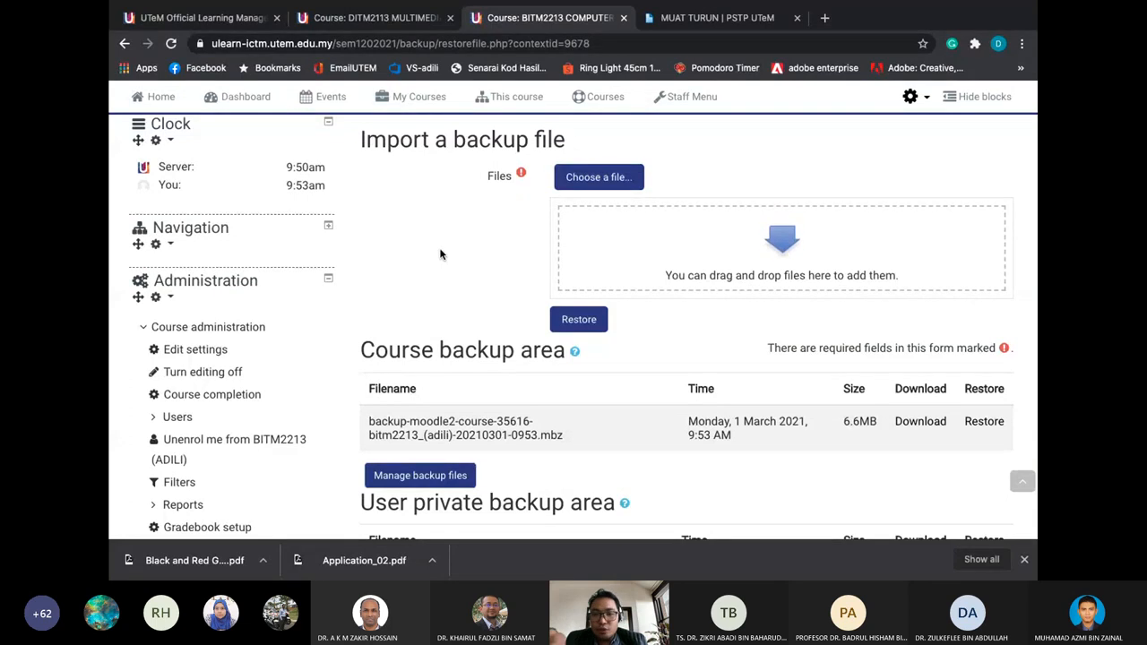
{"action": "scroll", "coordinate": [440, 254], "scroll_direction": "down", "scroll_amount": 1}
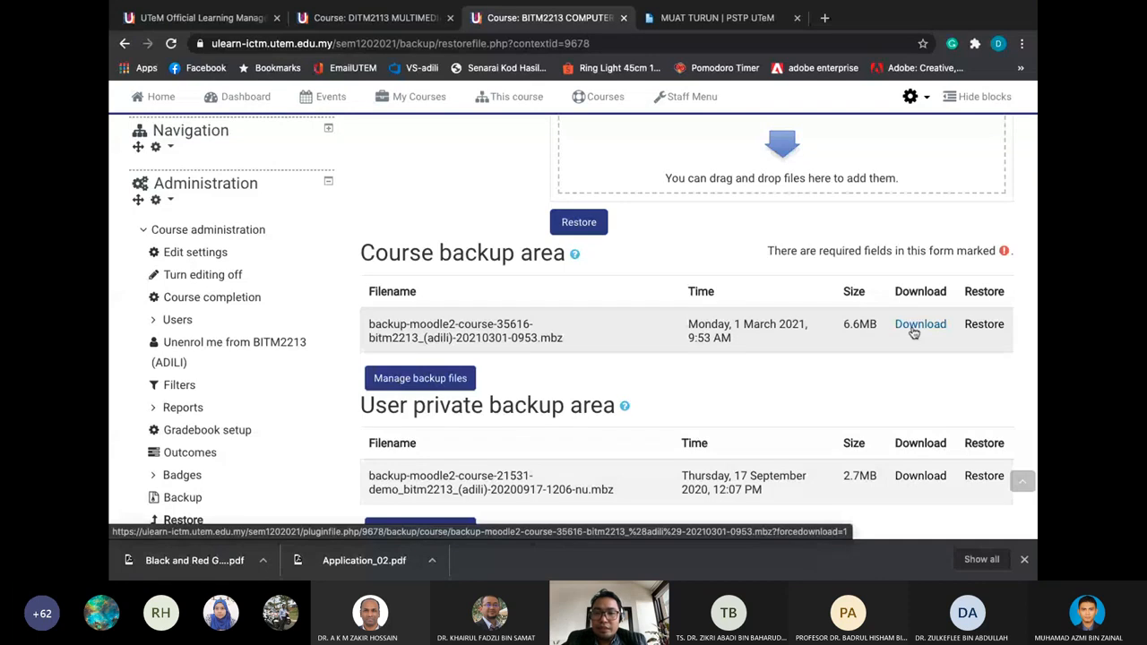
{"action": "scroll", "coordinate": [897, 358], "scroll_direction": "down", "scroll_amount": 1}
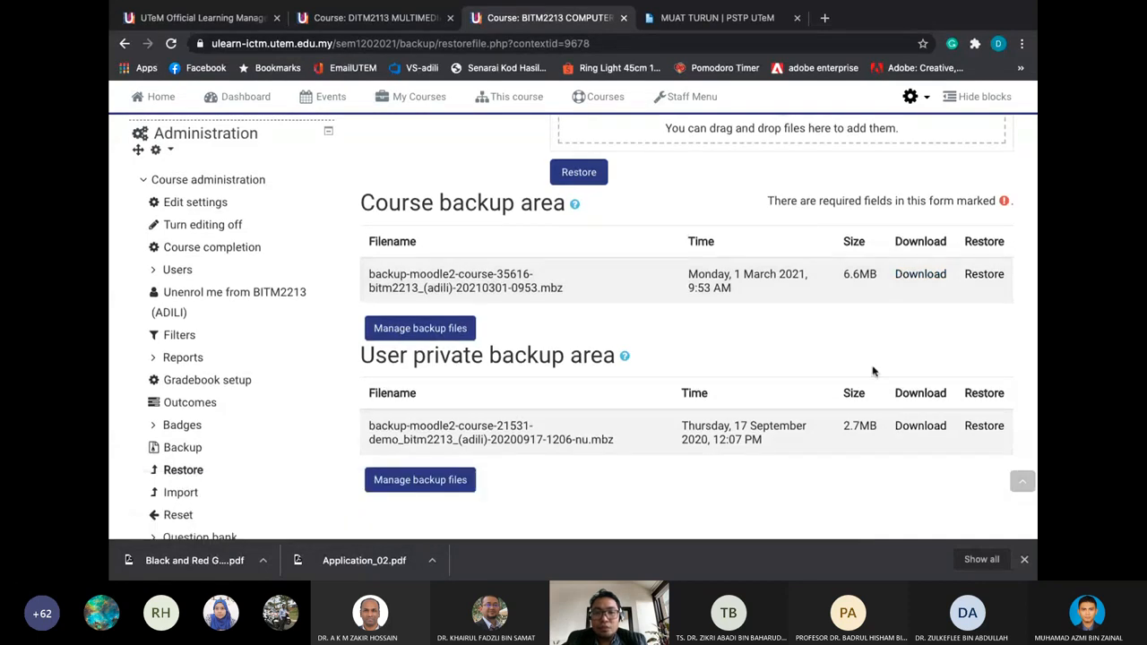
{"action": "left_click", "coordinate": [928, 280]}
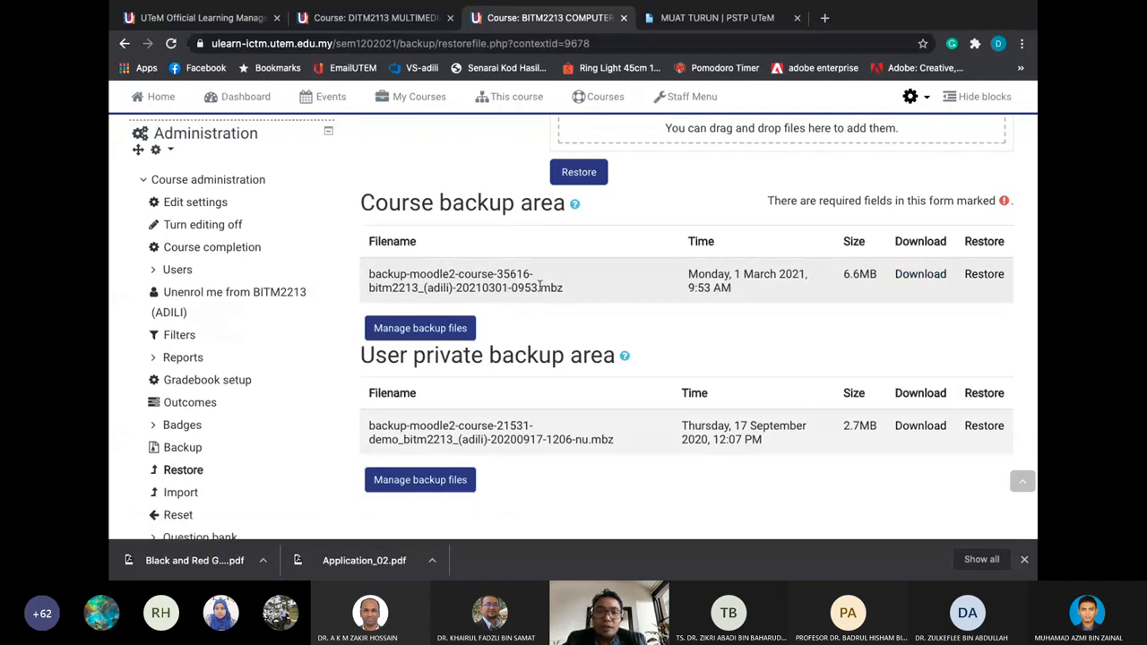
{"action": "left_click_drag", "start_coordinate": [540, 288], "coordinate": [562, 285]}
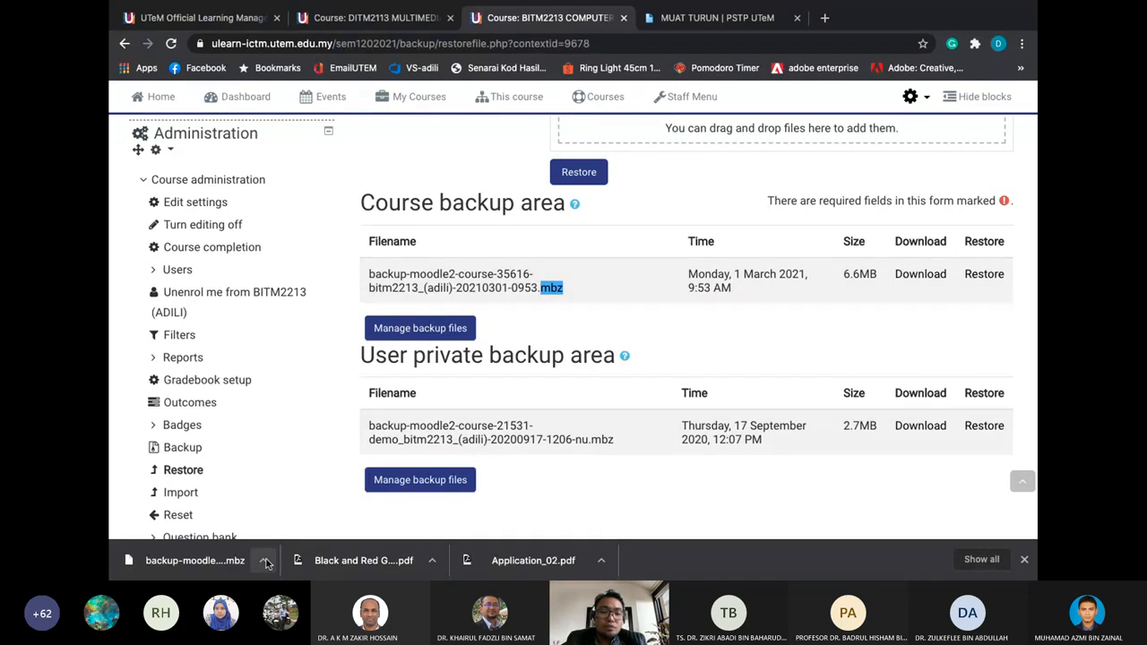
{"action": "scroll", "coordinate": [287, 469], "scroll_direction": "up", "scroll_amount": 3}
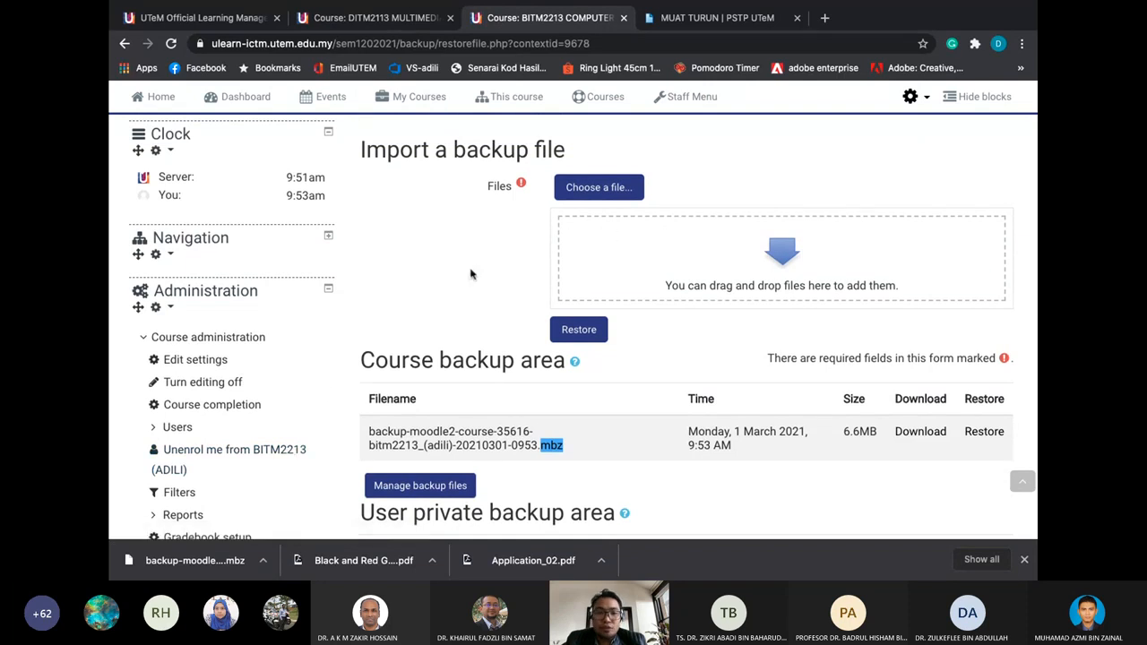
{"action": "scroll", "coordinate": [456, 274], "scroll_direction": "down", "scroll_amount": 1}
{"action": "scroll", "coordinate": [274, 346], "scroll_direction": "down", "scroll_amount": 2}
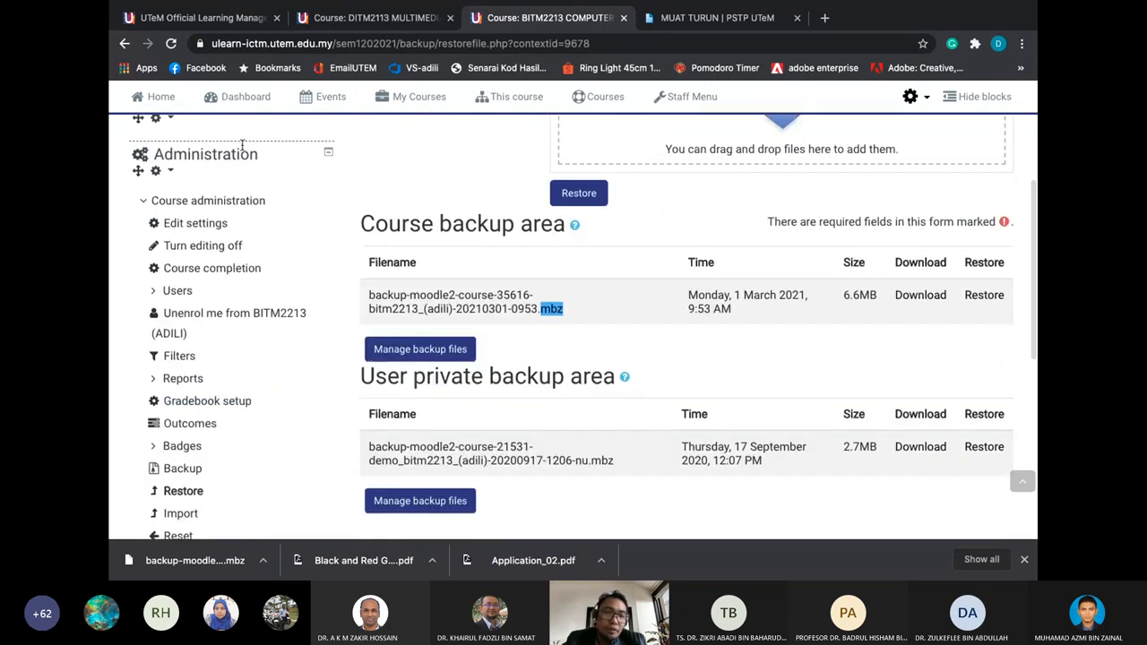
{"action": "scroll", "coordinate": [213, 380], "scroll_direction": "down", "scroll_amount": 2}
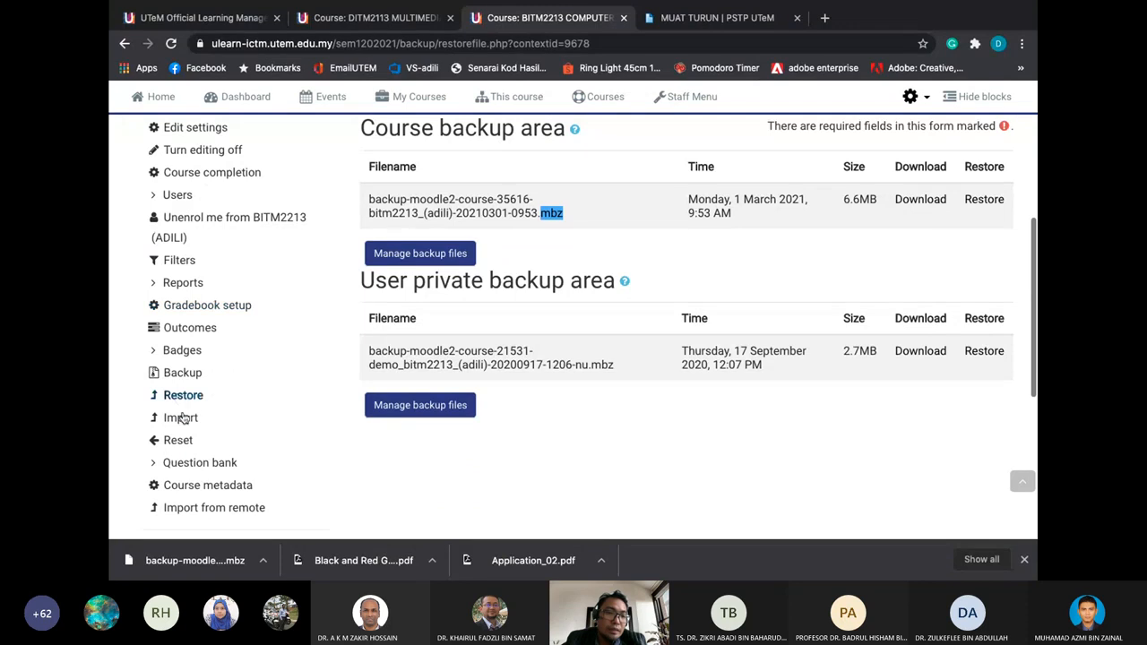
{"action": "scroll", "coordinate": [183, 400], "scroll_direction": "up", "scroll_amount": 5}
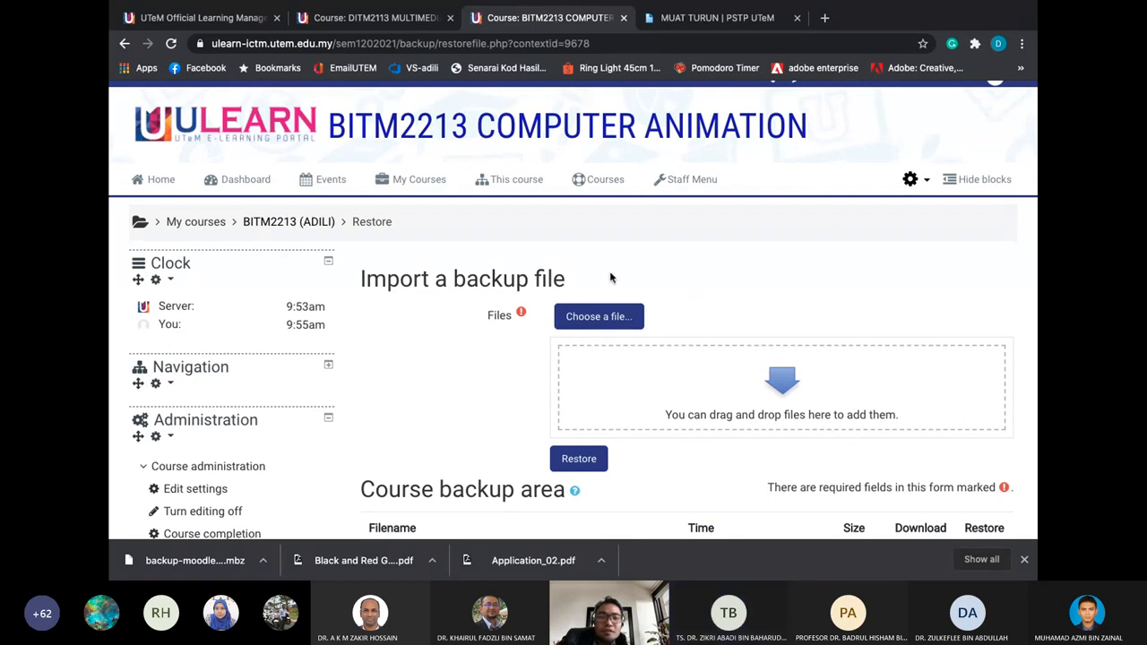
{"action": "key", "text": "ctrl+Left"}
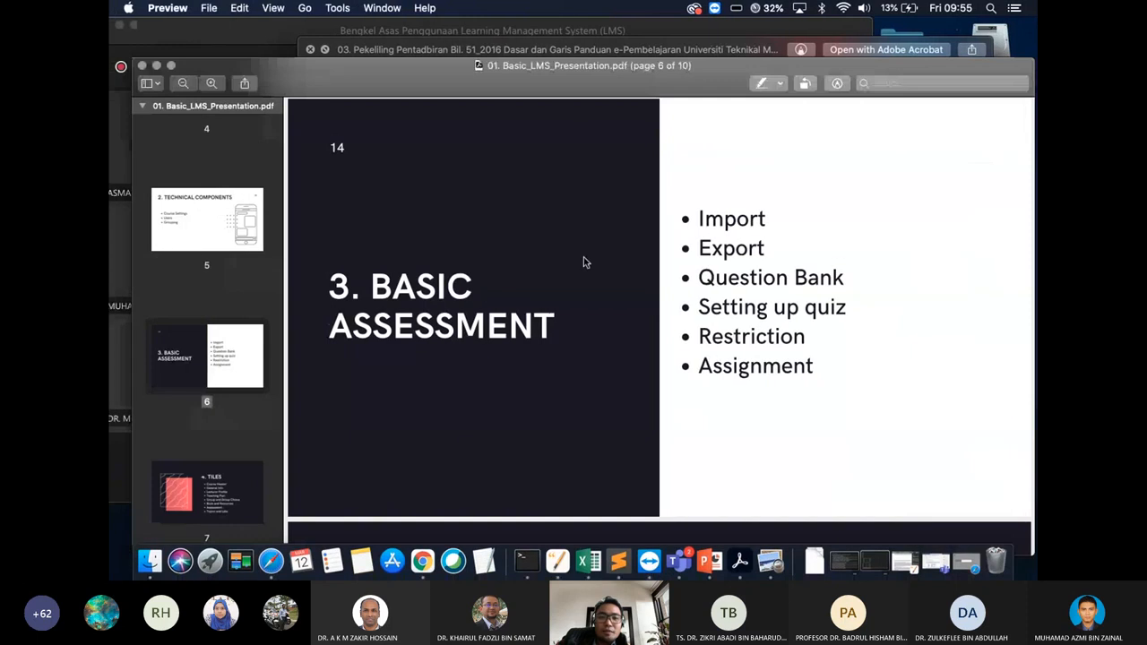
{"action": "key", "text": "ctrl+Right"}
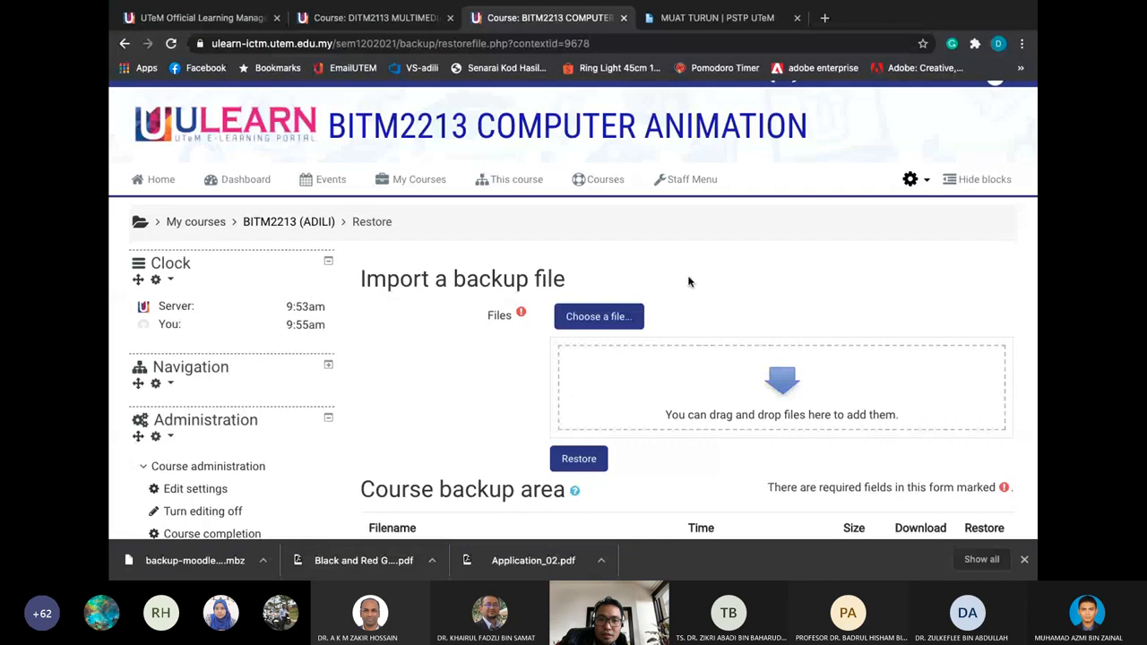
{"action": "scroll", "coordinate": [324, 351], "scroll_direction": "down", "scroll_amount": 1}
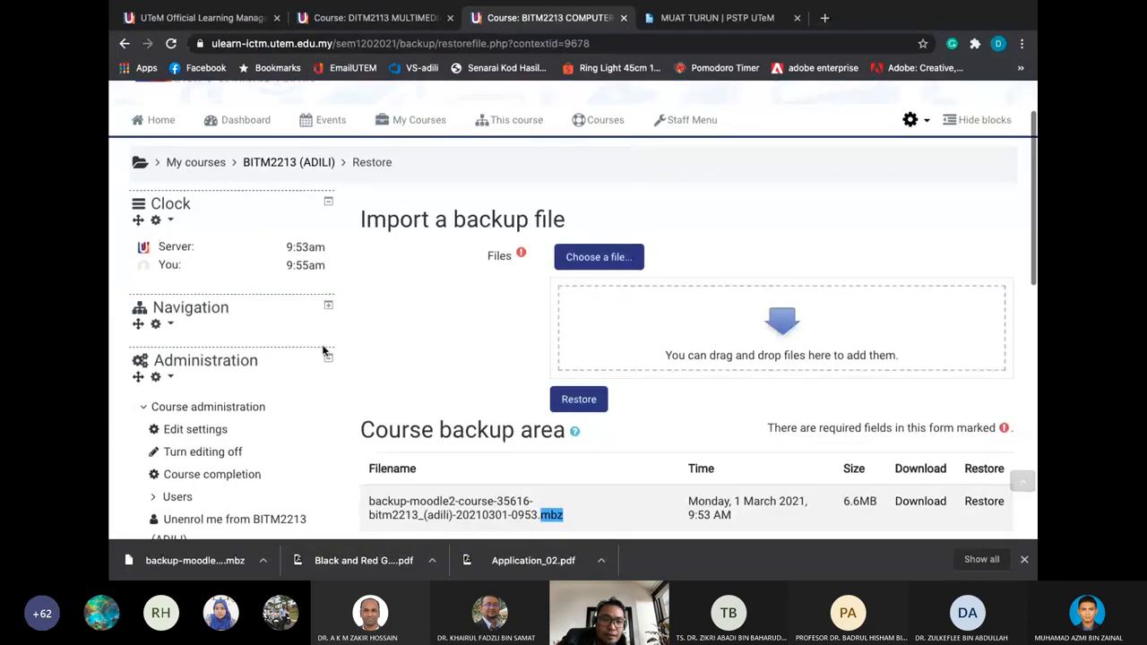
{"action": "scroll", "coordinate": [325, 351], "scroll_direction": "down", "scroll_amount": 5}
{"action": "scroll", "coordinate": [325, 351], "scroll_direction": "up", "scroll_amount": 3}
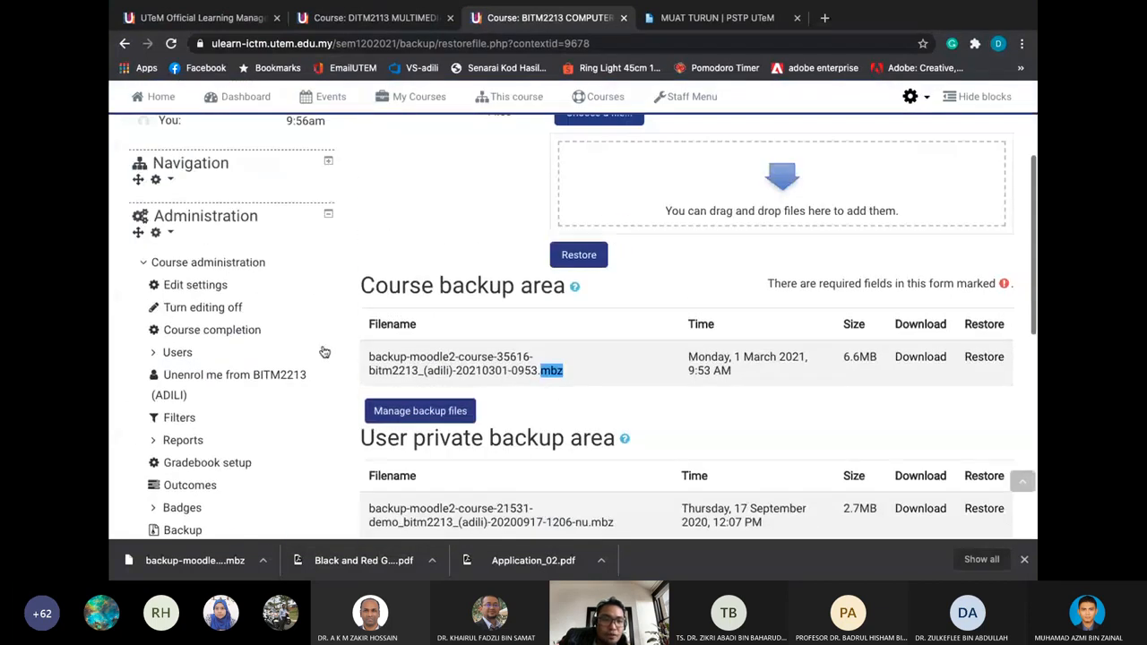
{"action": "scroll", "coordinate": [324, 351], "scroll_direction": "up", "scroll_amount": 3}
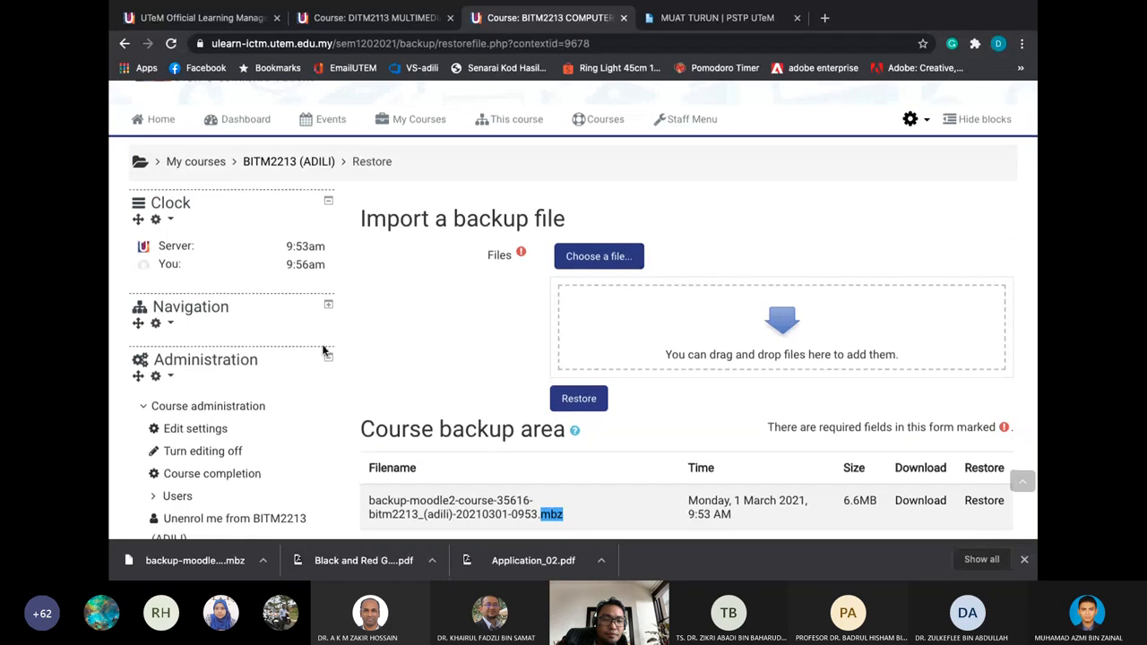
{"action": "scroll", "coordinate": [325, 351], "scroll_direction": "down", "scroll_amount": 1}
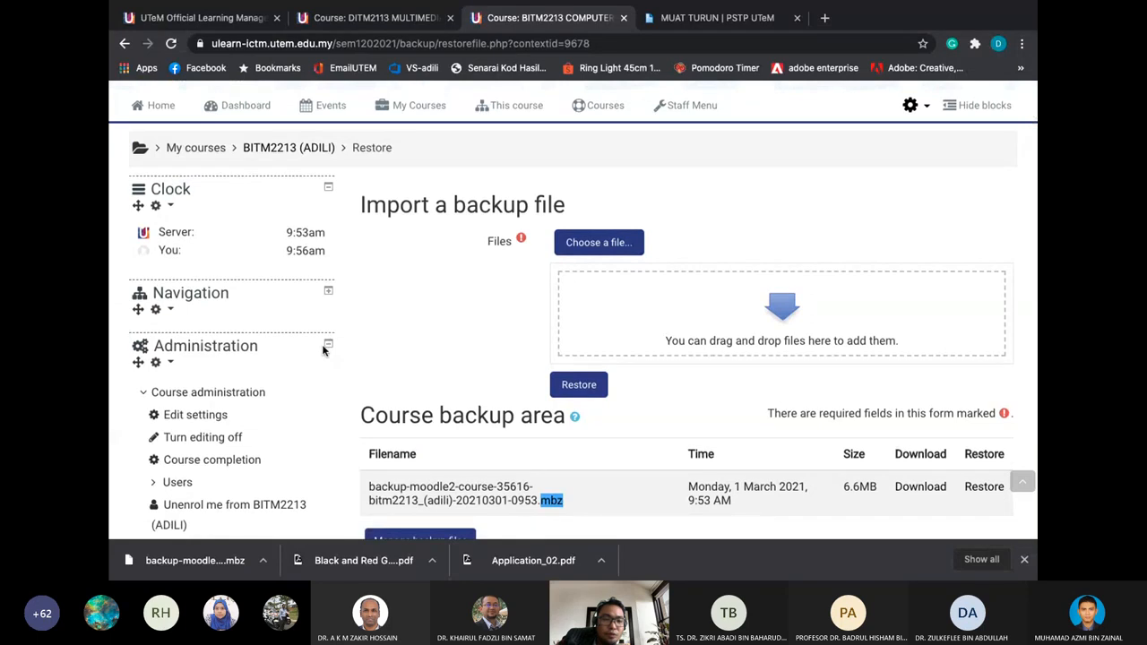
{"action": "scroll", "coordinate": [324, 351], "scroll_direction": "down", "scroll_amount": 2}
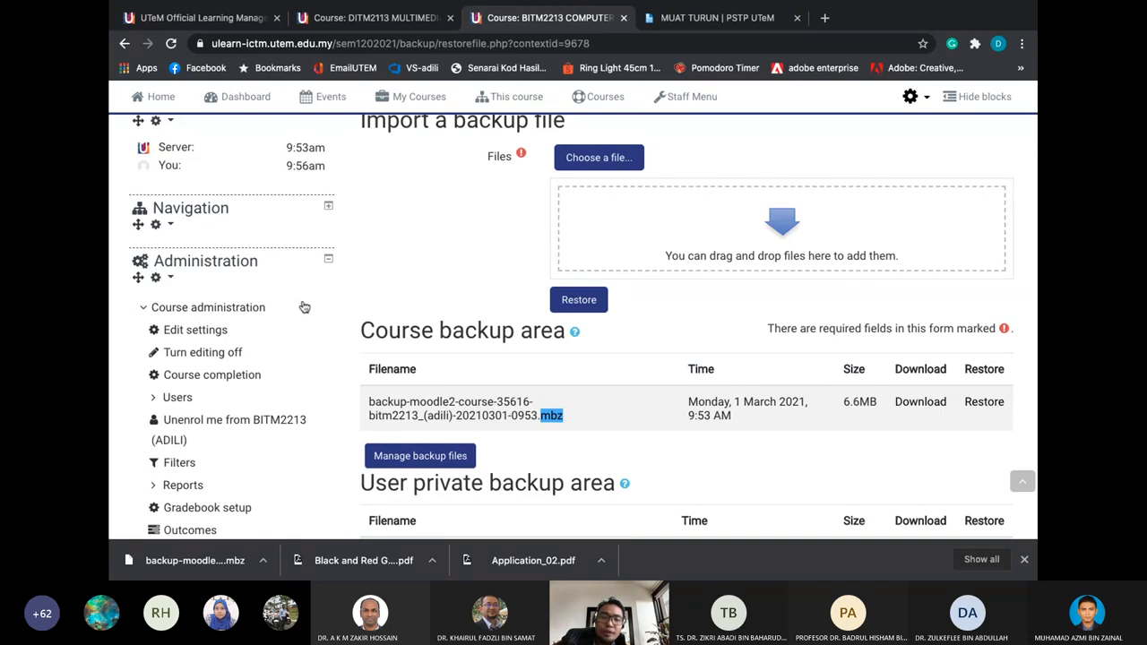
{"action": "scroll", "coordinate": [305, 307], "scroll_direction": "down", "scroll_amount": 2}
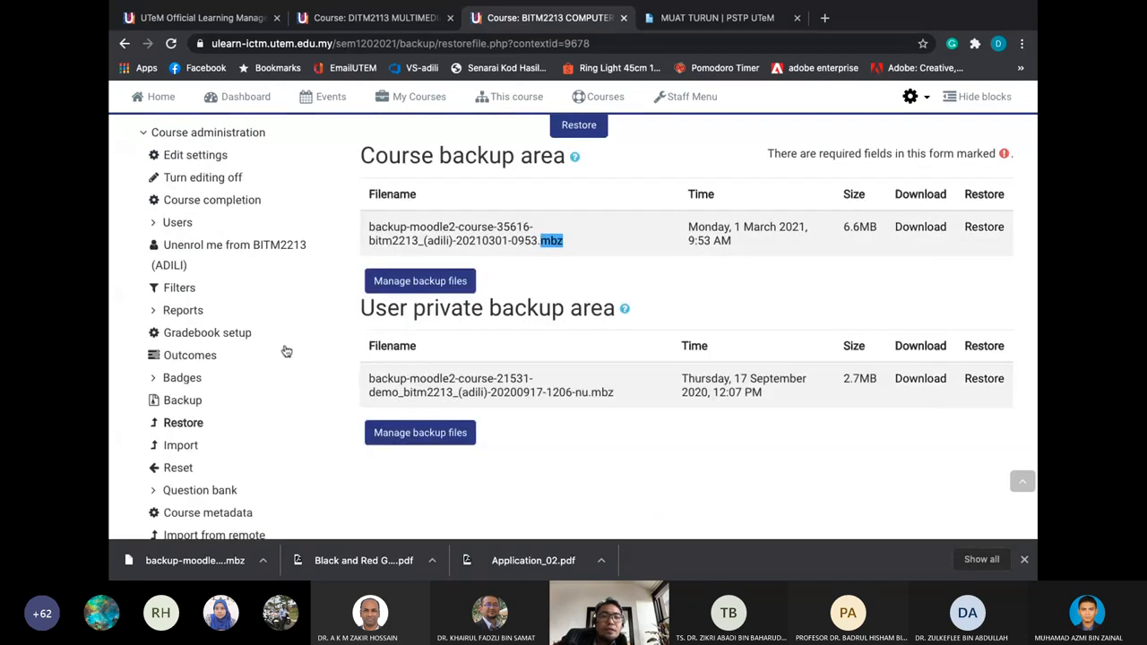
{"action": "scroll", "coordinate": [286, 351], "scroll_direction": "down", "scroll_amount": 1}
{"action": "scroll", "coordinate": [279, 332], "scroll_direction": "up", "scroll_amount": 1}
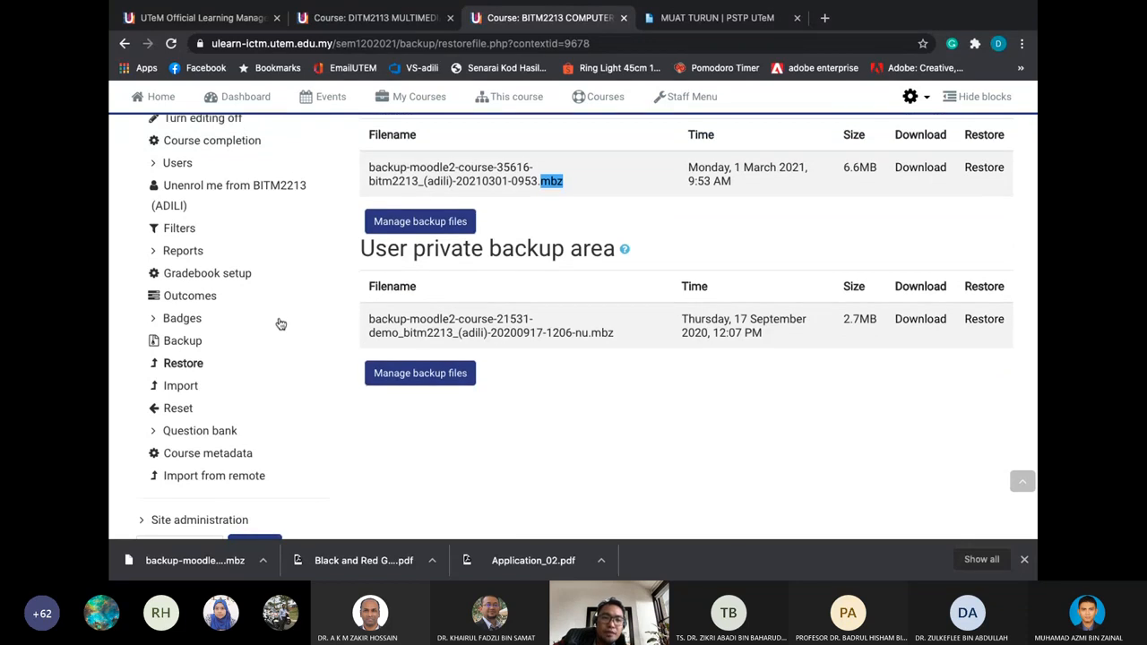
{"action": "scroll", "coordinate": [280, 323], "scroll_direction": "up", "scroll_amount": 1}
{"action": "scroll", "coordinate": [280, 324], "scroll_direction": "up", "scroll_amount": 5}
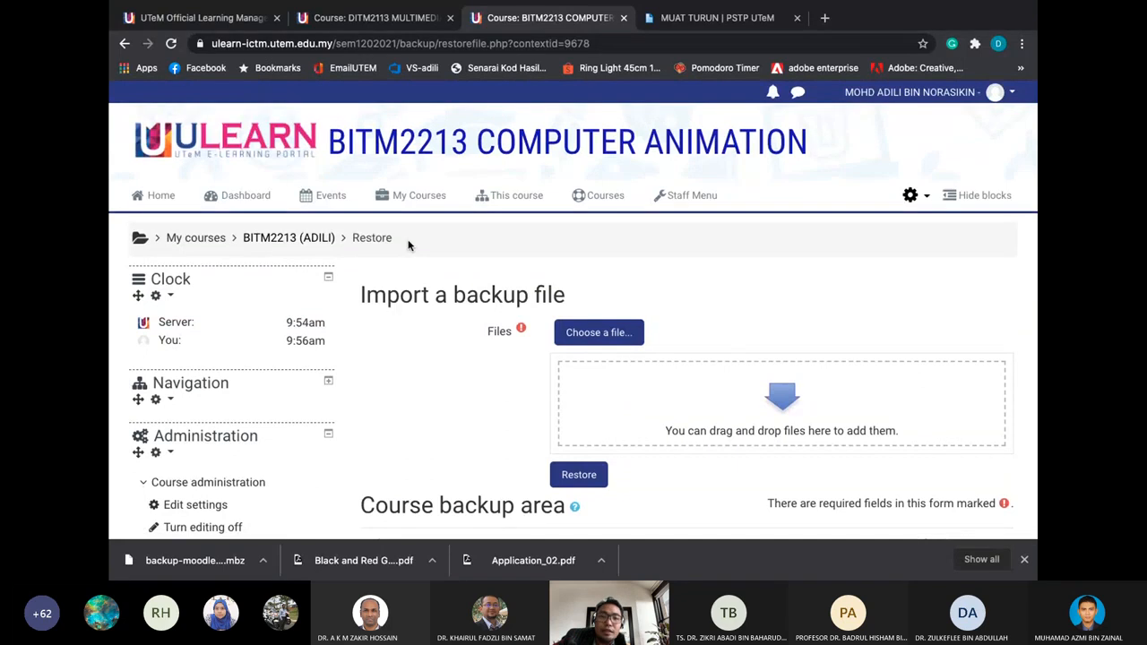
Return to the BITM2213 course page and browse the activity and resource choices, adding nothing
{"action": "left_click", "coordinate": [321, 240]}
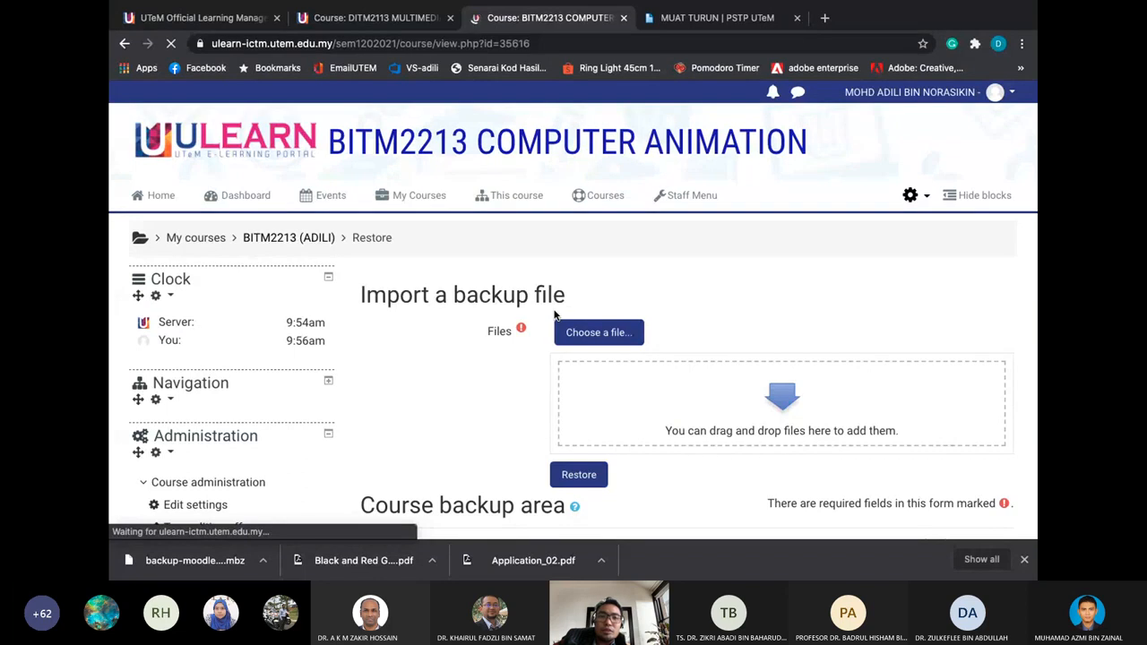
{"action": "scroll", "coordinate": [553, 315], "scroll_direction": "down", "scroll_amount": 15}
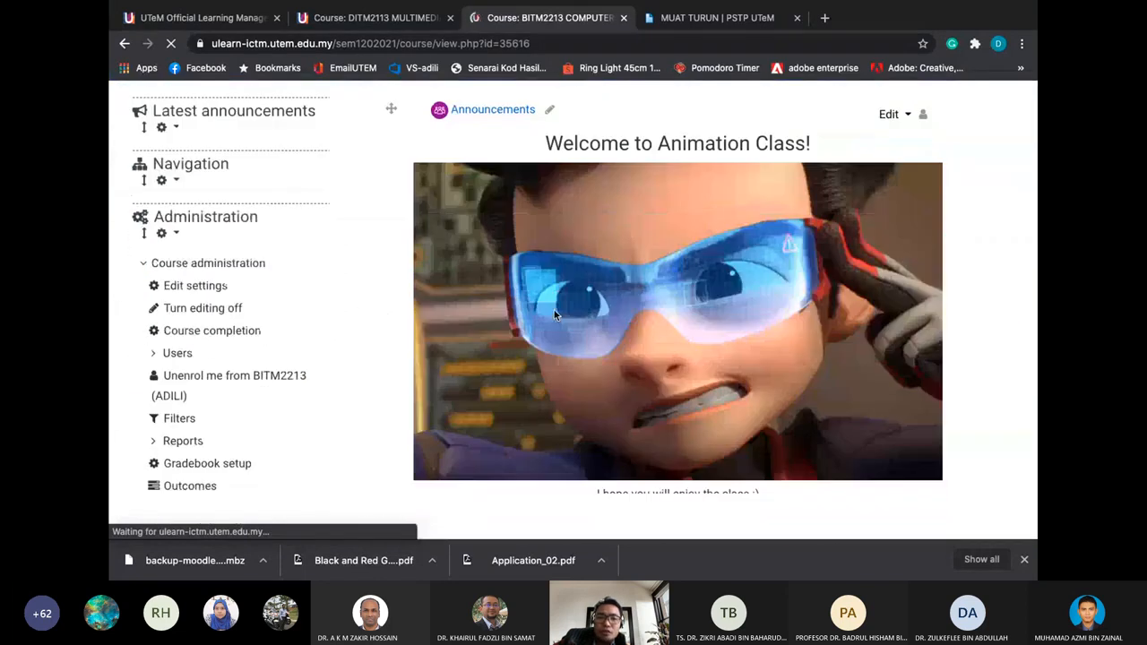
{"action": "scroll", "coordinate": [554, 315], "scroll_direction": "down", "scroll_amount": 6}
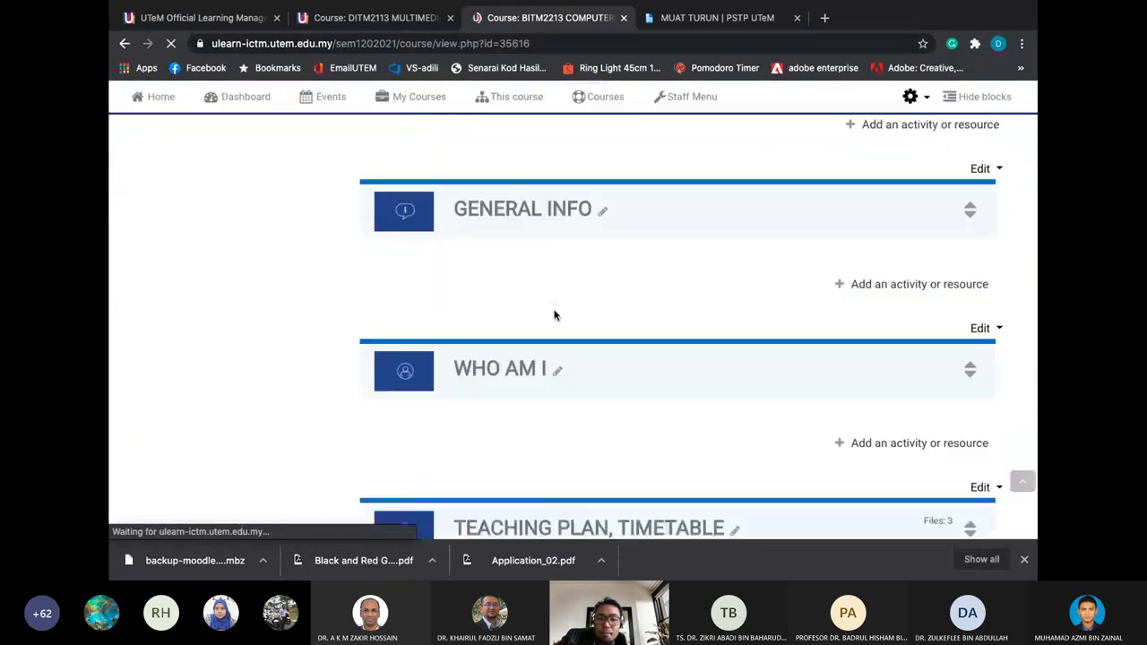
{"action": "scroll", "coordinate": [554, 315], "scroll_direction": "down", "scroll_amount": 3}
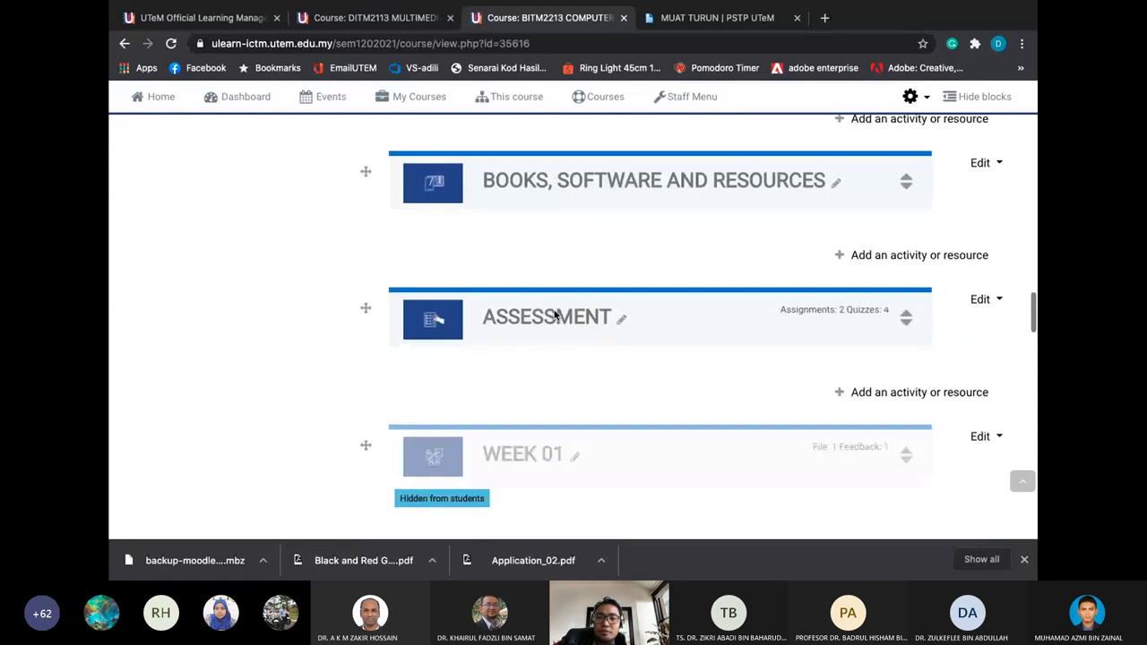
{"action": "left_click", "coordinate": [866, 394]}
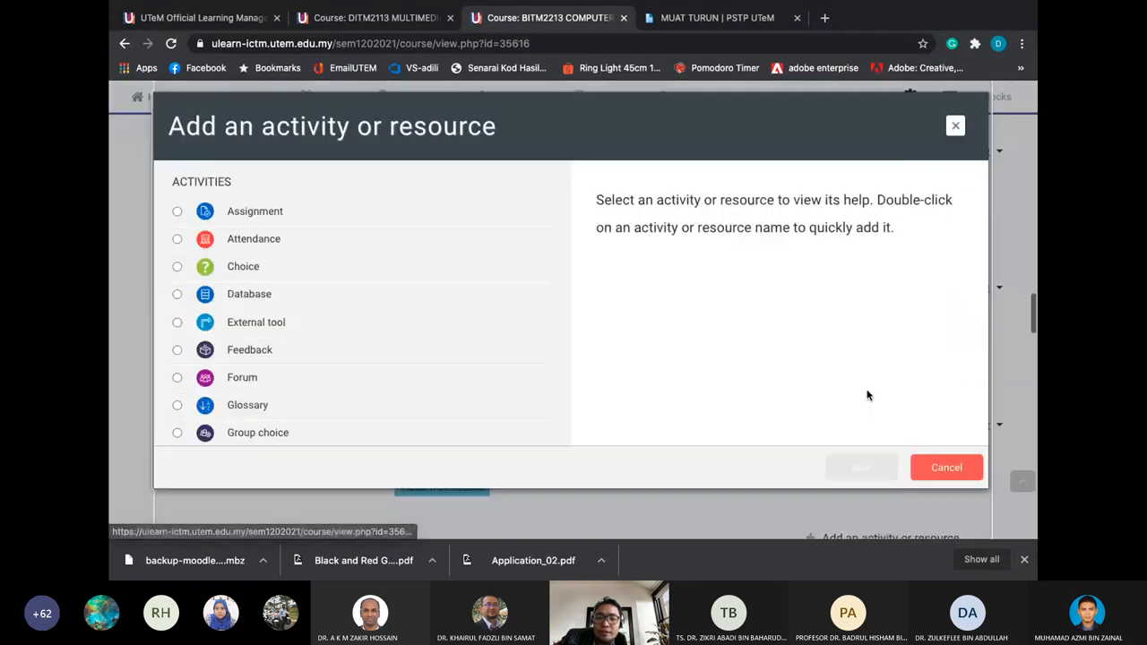
{"action": "scroll", "coordinate": [325, 256], "scroll_direction": "down", "scroll_amount": 3}
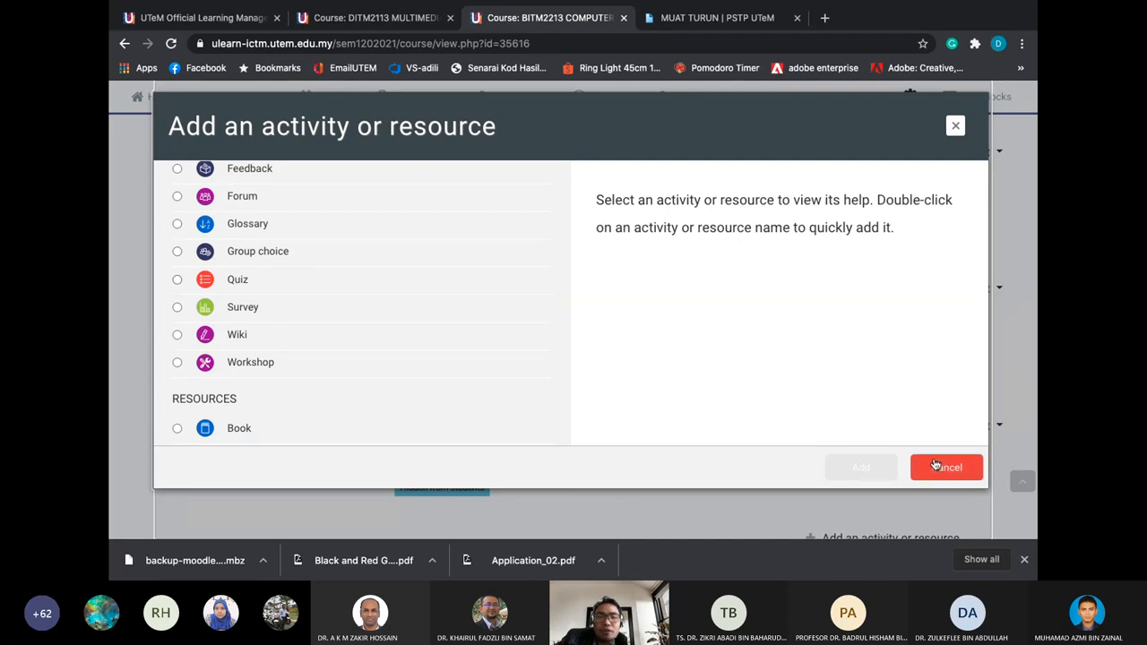
{"action": "left_click", "coordinate": [934, 464]}
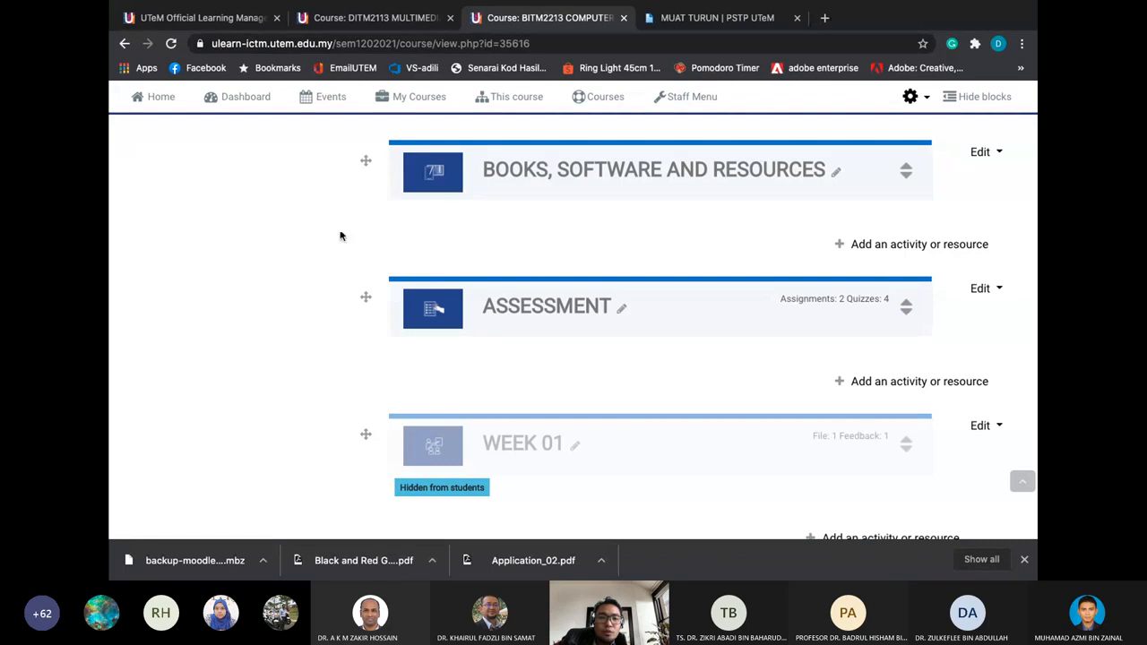
Go to the course's Question bank from the Administration block
{"action": "scroll", "coordinate": [339, 235], "scroll_direction": "up", "scroll_amount": 10}
{"action": "scroll", "coordinate": [338, 235], "scroll_direction": "up", "scroll_amount": 10}
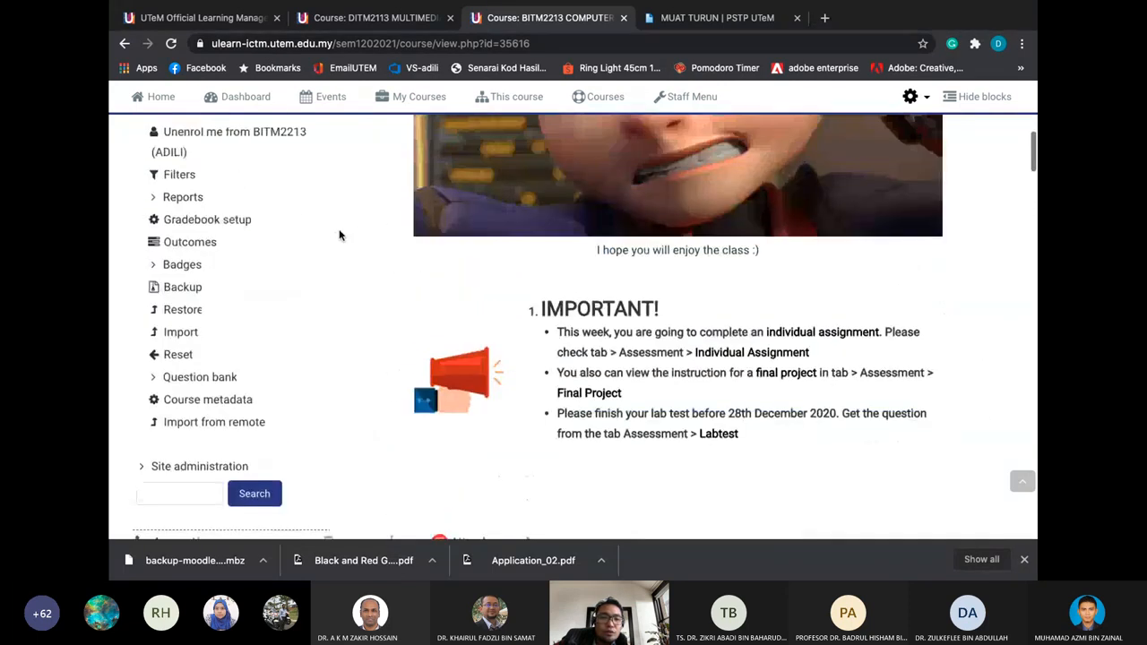
{"action": "scroll", "coordinate": [339, 234], "scroll_direction": "down", "scroll_amount": 3}
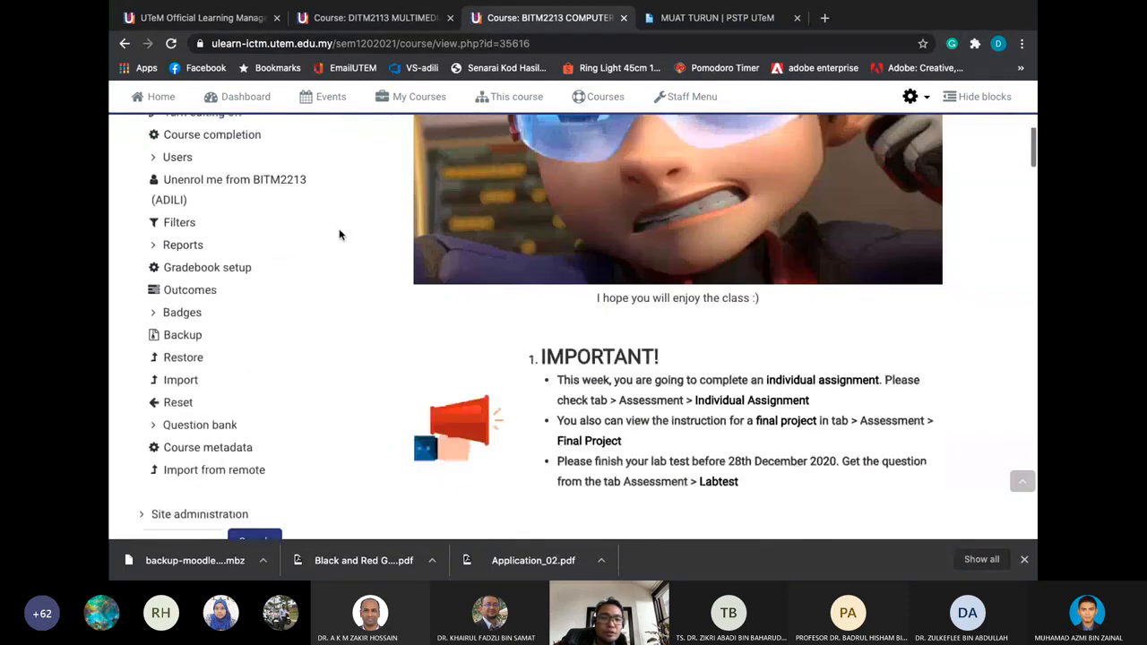
{"action": "scroll", "coordinate": [341, 236], "scroll_direction": "up", "scroll_amount": 7}
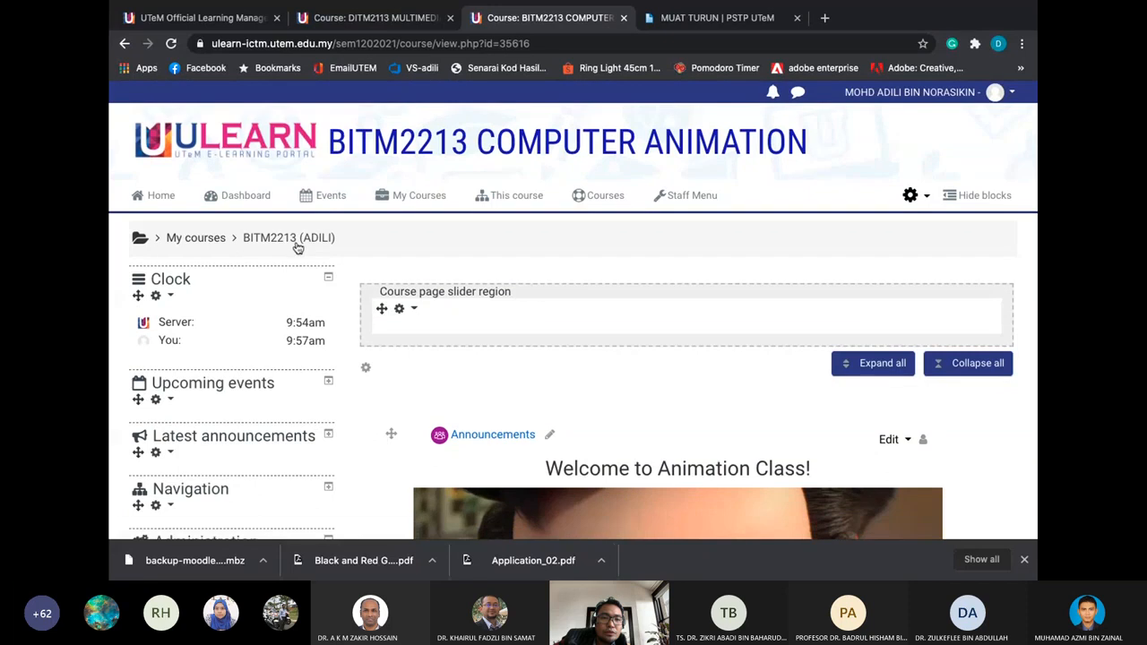
{"action": "scroll", "coordinate": [269, 408], "scroll_direction": "down", "scroll_amount": 5}
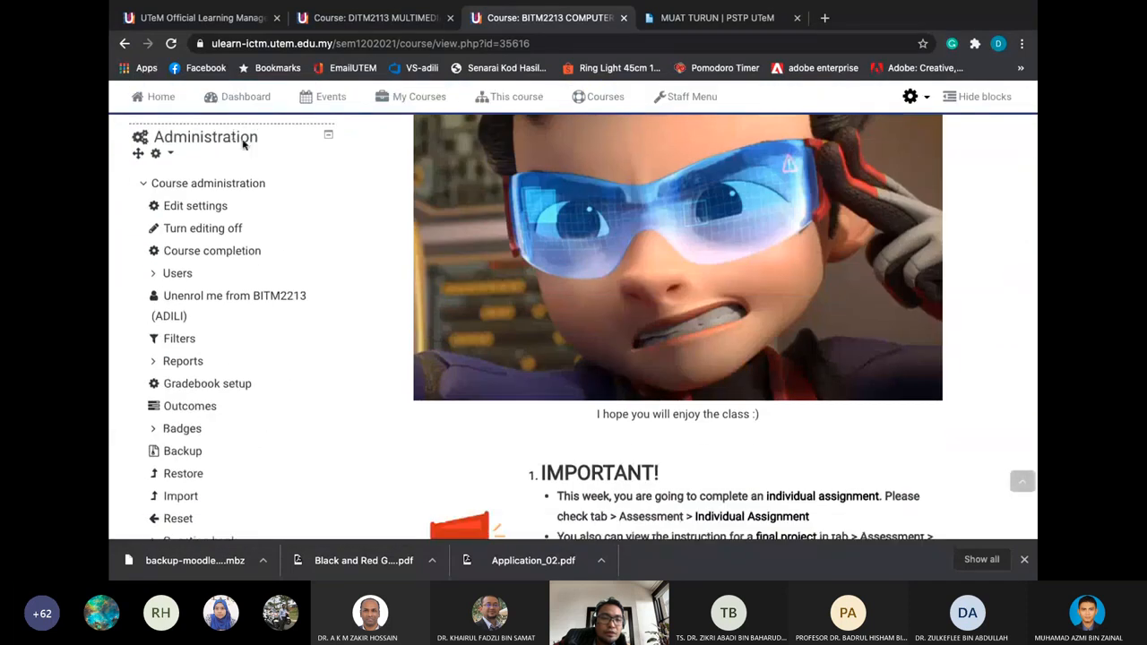
{"action": "scroll", "coordinate": [190, 434], "scroll_direction": "down", "scroll_amount": 1}
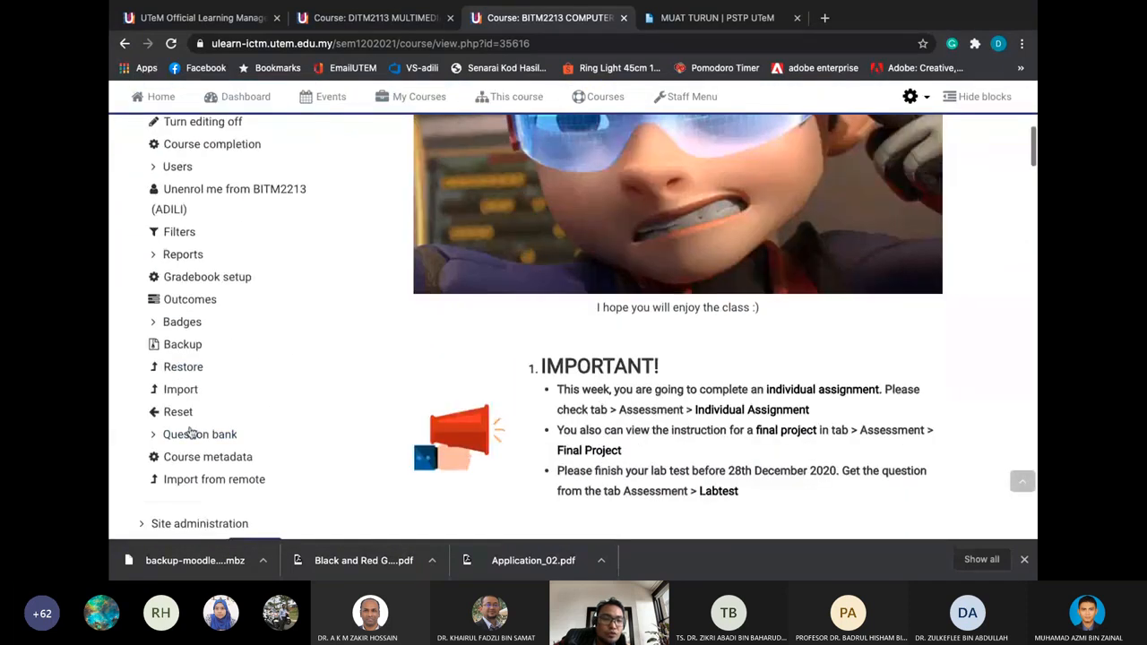
{"action": "left_click", "coordinate": [205, 441]}
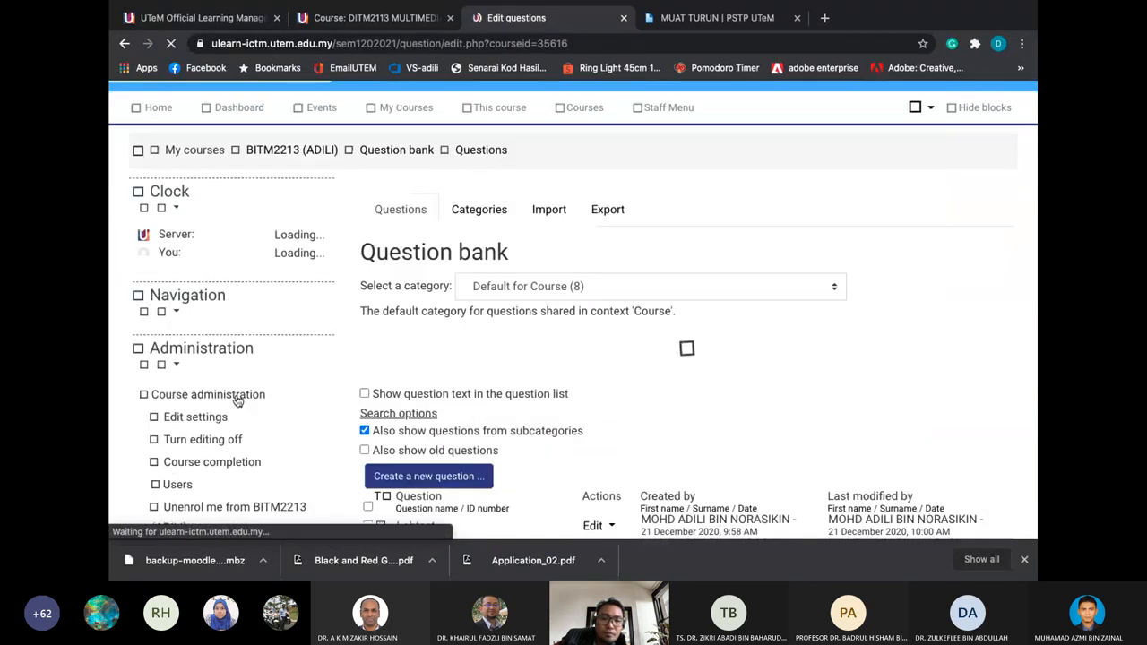
Scroll through the eight Default for Course questions, including Labtest, Rendering Methods and UV Texture
{"action": "scroll", "coordinate": [237, 401], "scroll_direction": "down", "scroll_amount": 7}
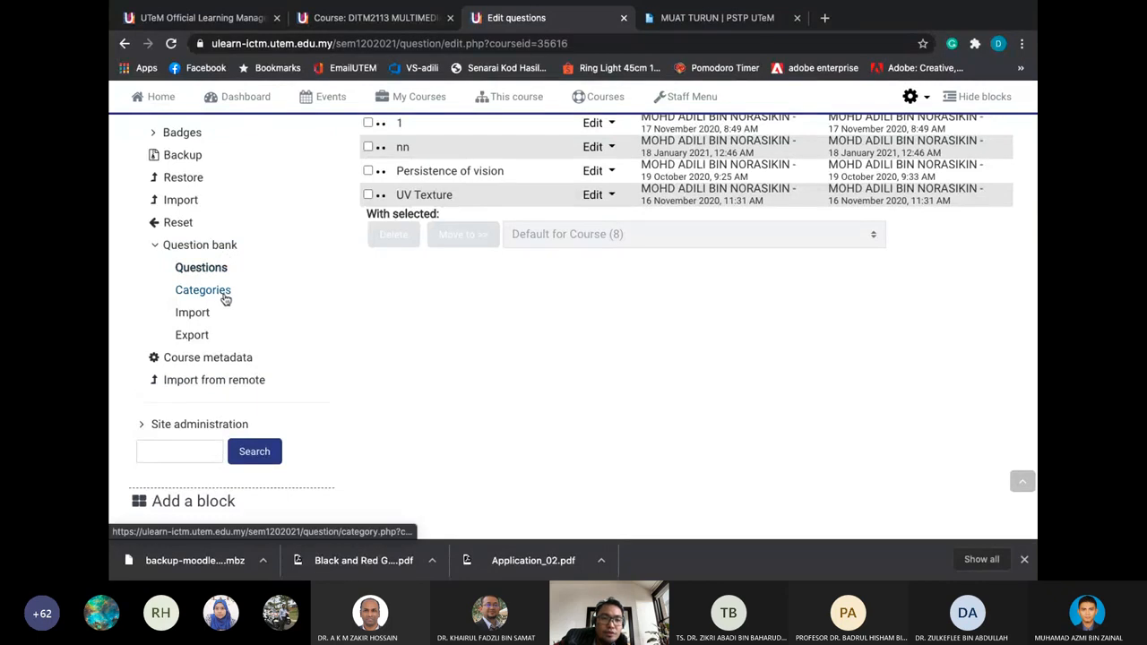
{"action": "scroll", "coordinate": [281, 284], "scroll_direction": "up", "scroll_amount": 1}
{"action": "scroll", "coordinate": [285, 287], "scroll_direction": "up", "scroll_amount": 3}
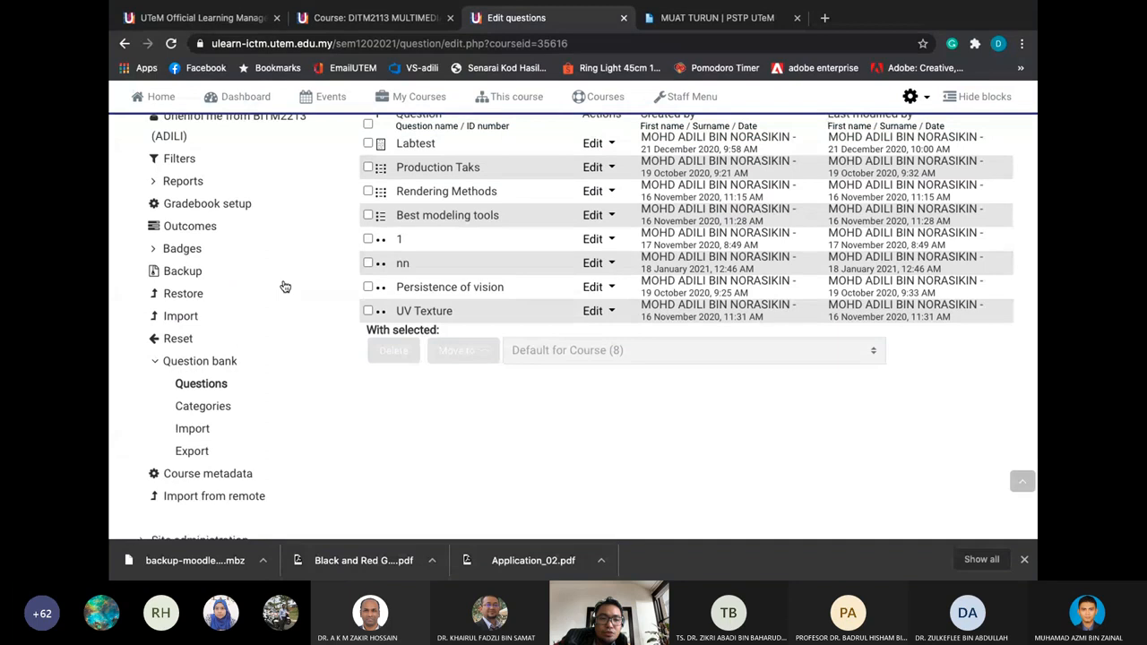
{"action": "scroll", "coordinate": [285, 287], "scroll_direction": "up", "scroll_amount": 8}
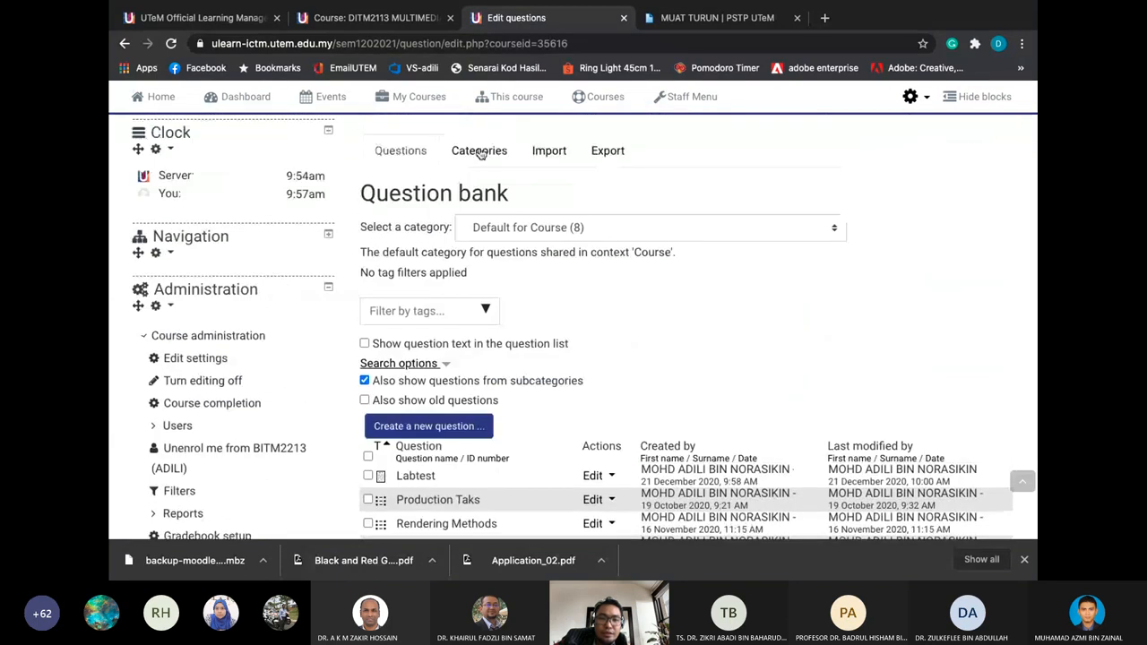
In question categories, delete the empty Midterm and Instructions (0) categories
{"action": "left_click", "coordinate": [479, 151]}
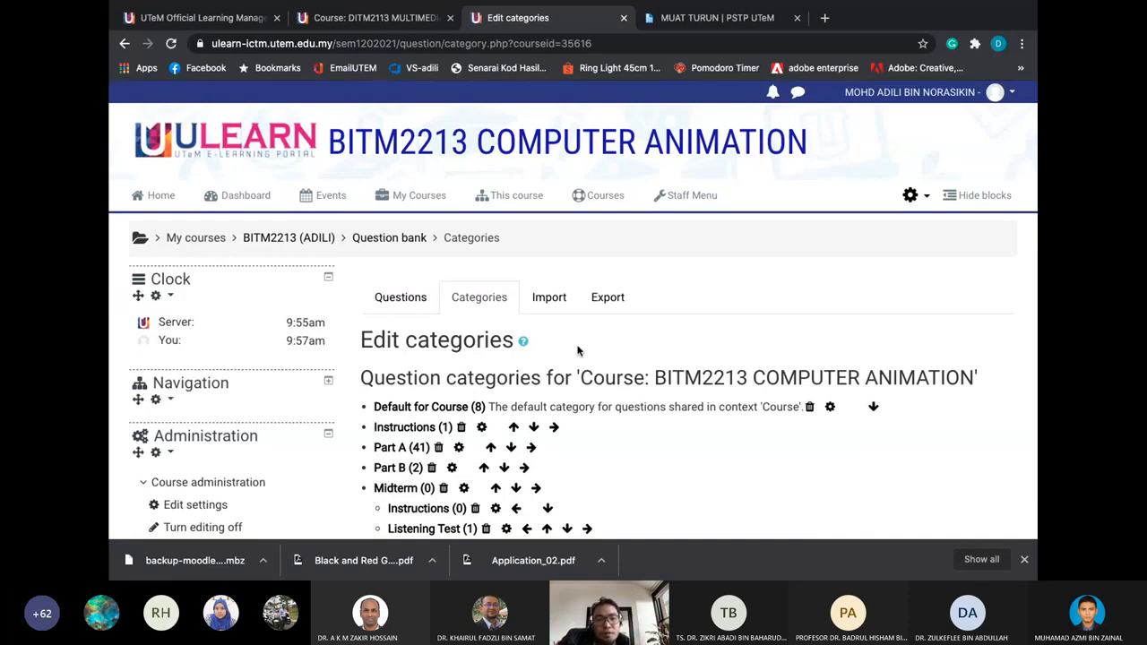
{"action": "scroll", "coordinate": [578, 351], "scroll_direction": "down", "scroll_amount": 2}
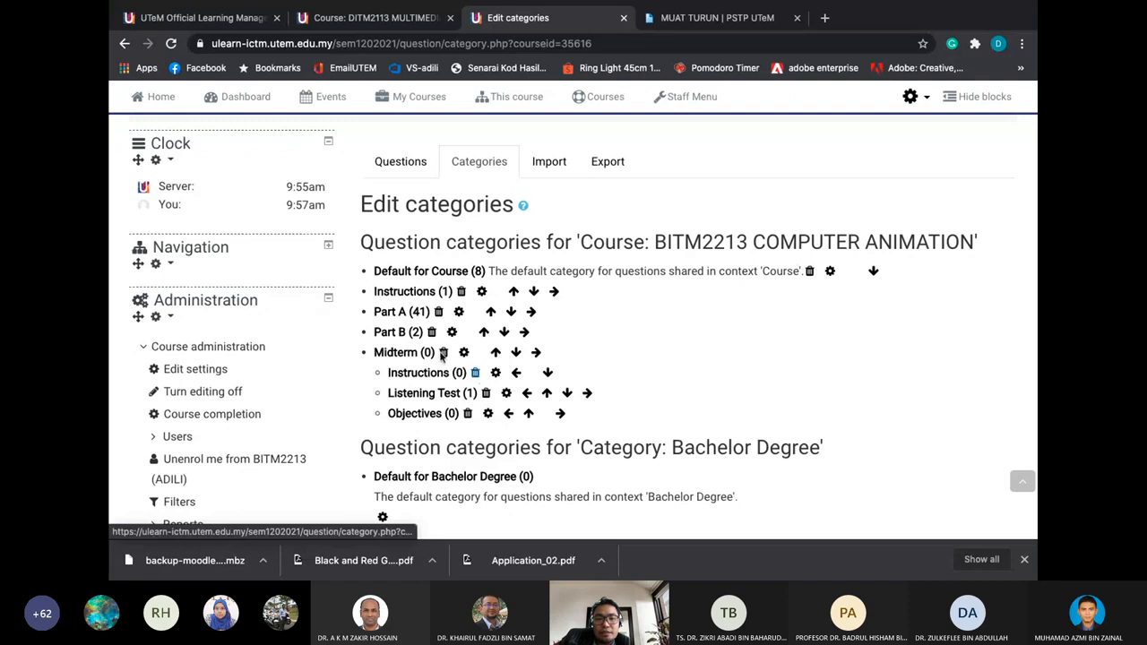
{"action": "left_click", "coordinate": [443, 353]}
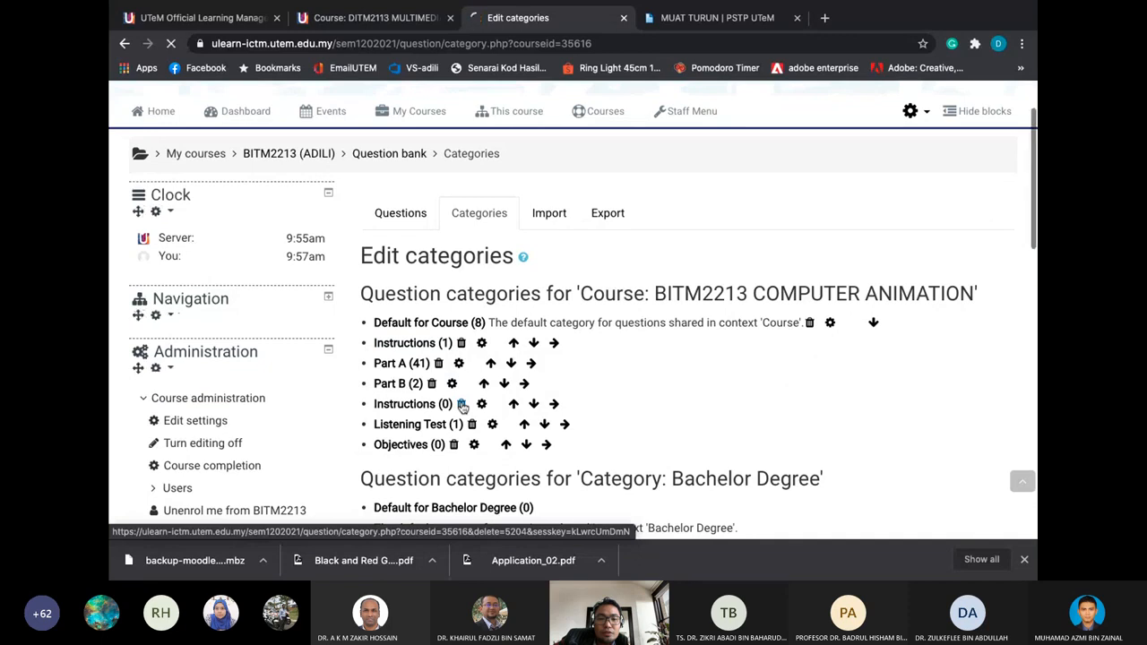
{"action": "left_click", "coordinate": [462, 405]}
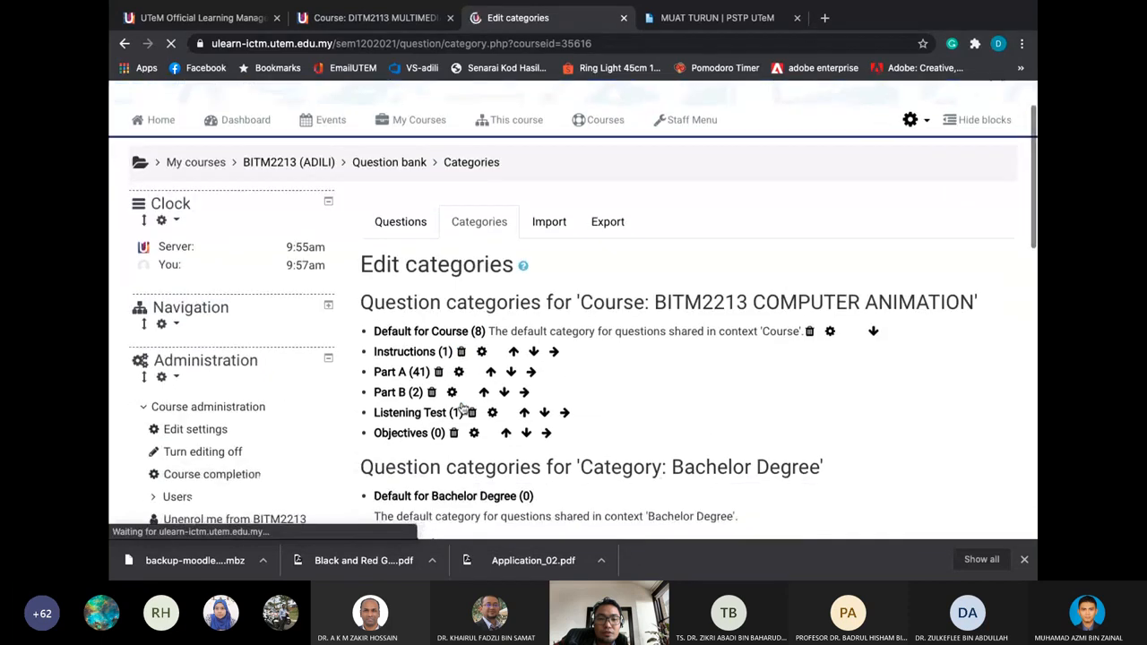
Delete Listening Test, moving its question into Default for Course, then delete the empty Objectives category
{"action": "left_click", "coordinate": [471, 413]}
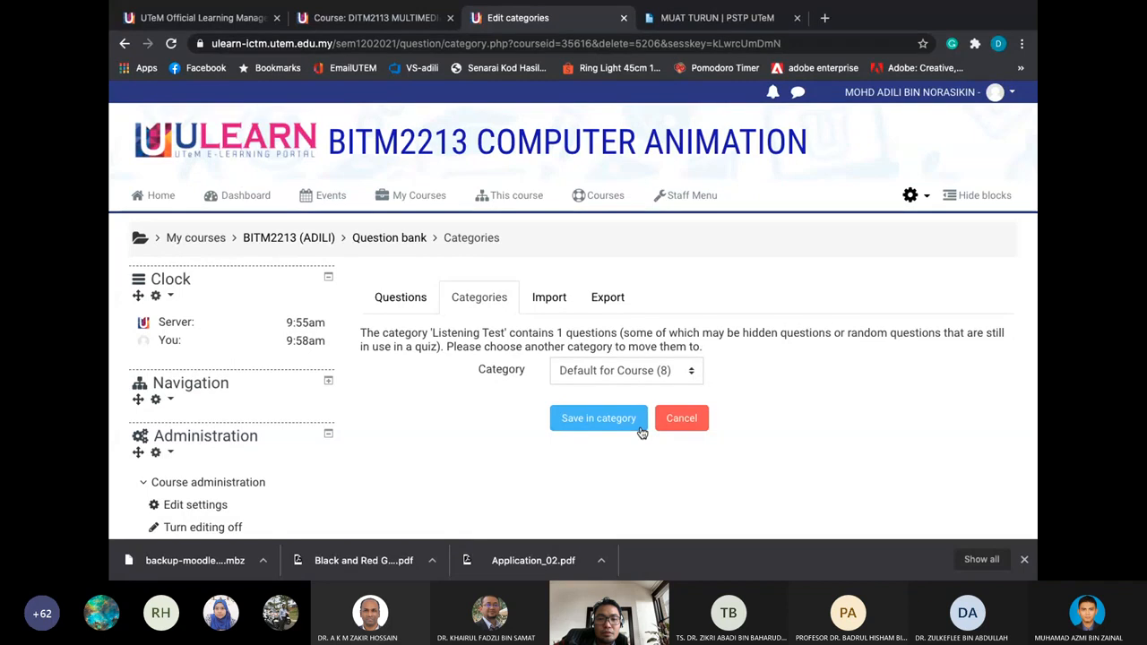
{"action": "left_click", "coordinate": [640, 429]}
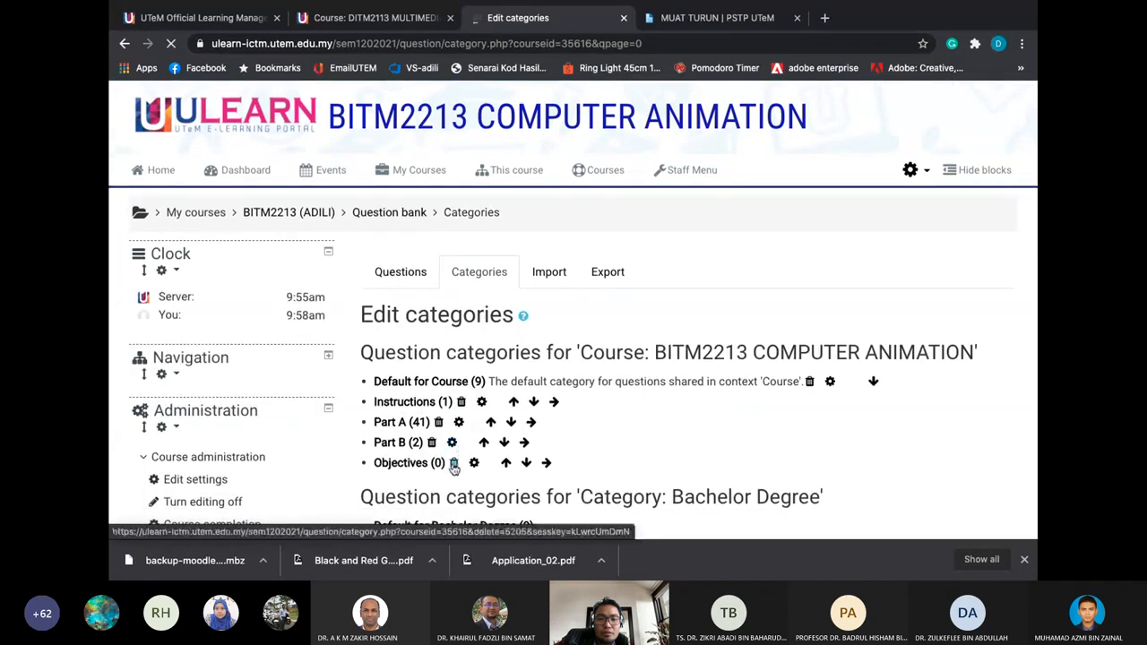
{"action": "left_click", "coordinate": [454, 464]}
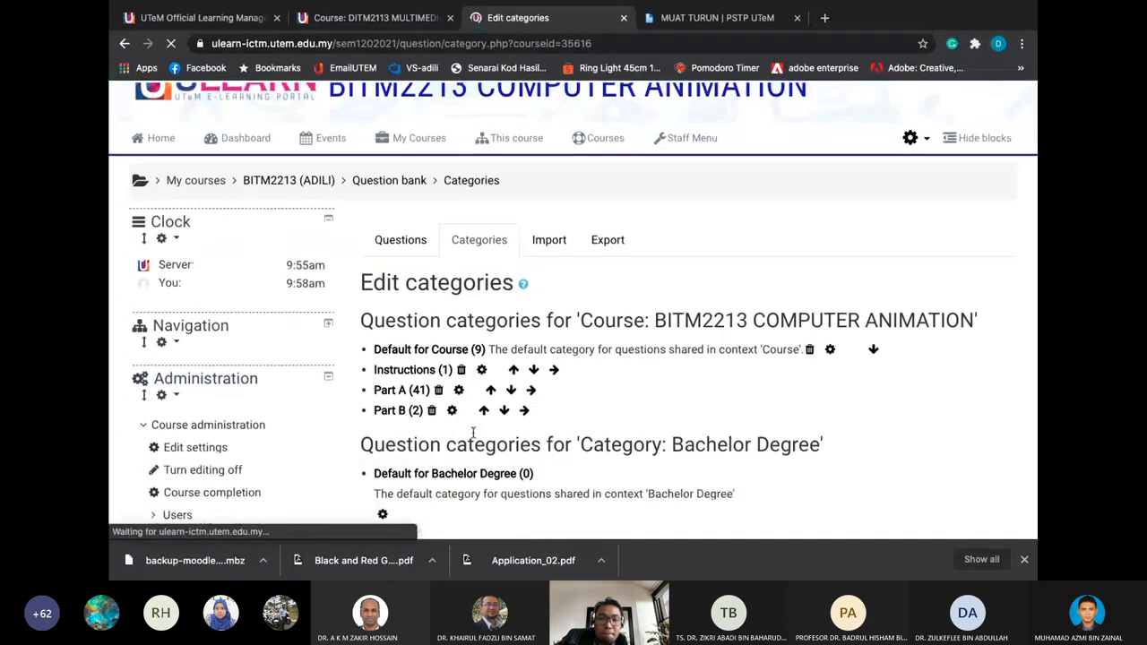
{"action": "scroll", "coordinate": [466, 448], "scroll_direction": "down", "scroll_amount": 3}
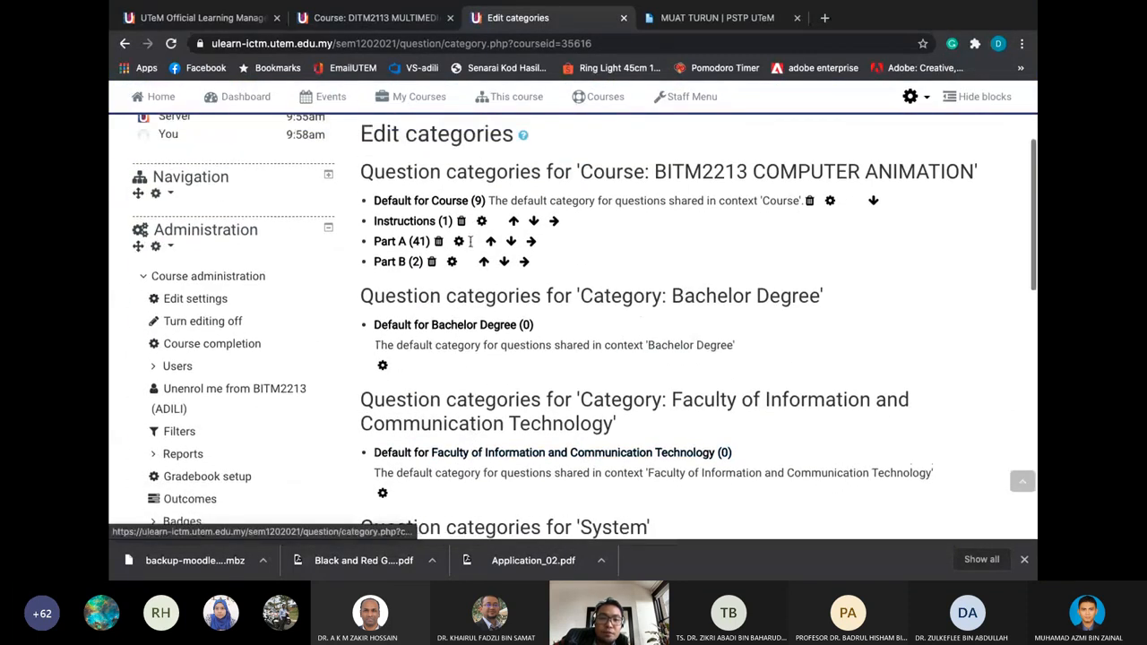
{"action": "scroll", "coordinate": [465, 219], "scroll_direction": "up", "scroll_amount": 1}
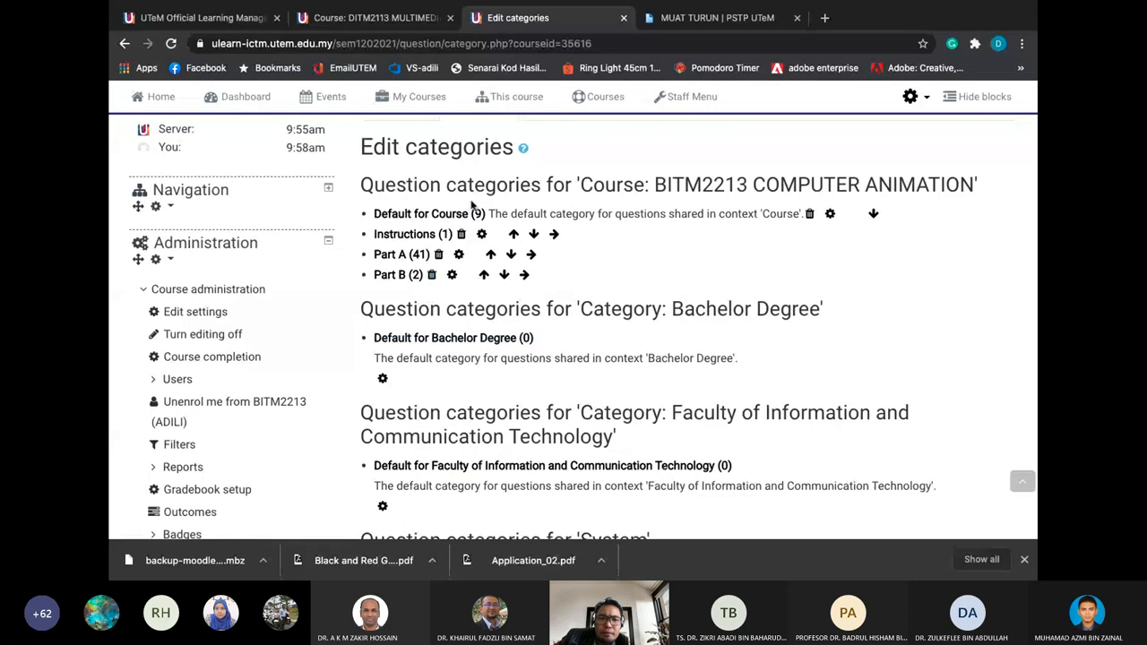
{"action": "scroll", "coordinate": [467, 207], "scroll_direction": "up", "scroll_amount": 3}
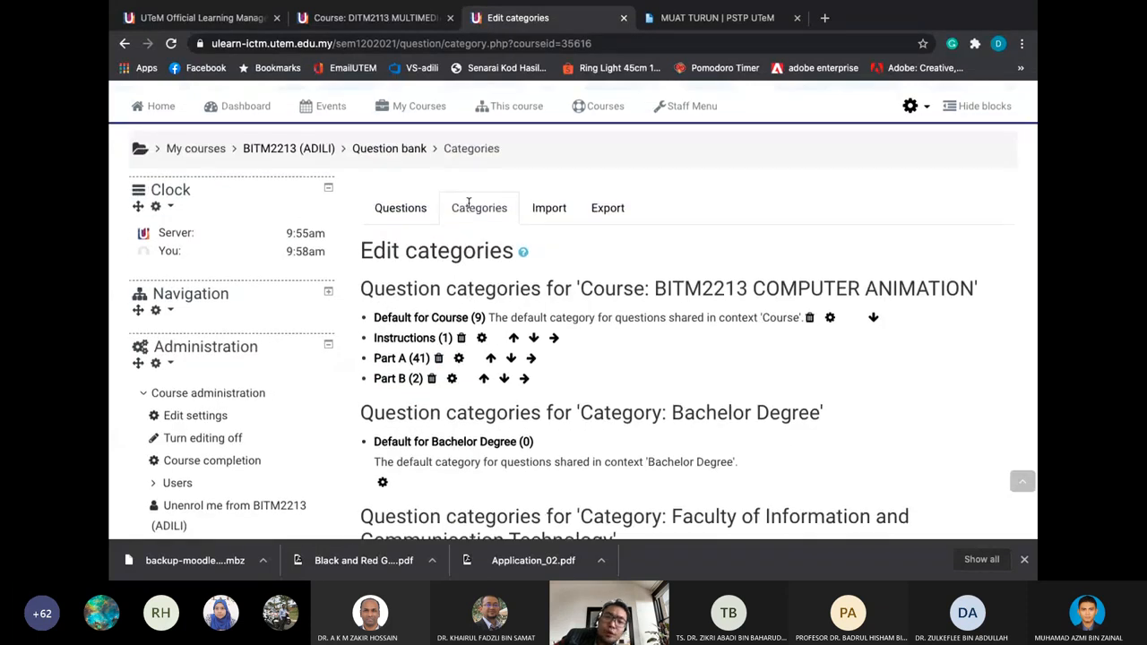
{"action": "scroll", "coordinate": [468, 202], "scroll_direction": "down", "scroll_amount": 2}
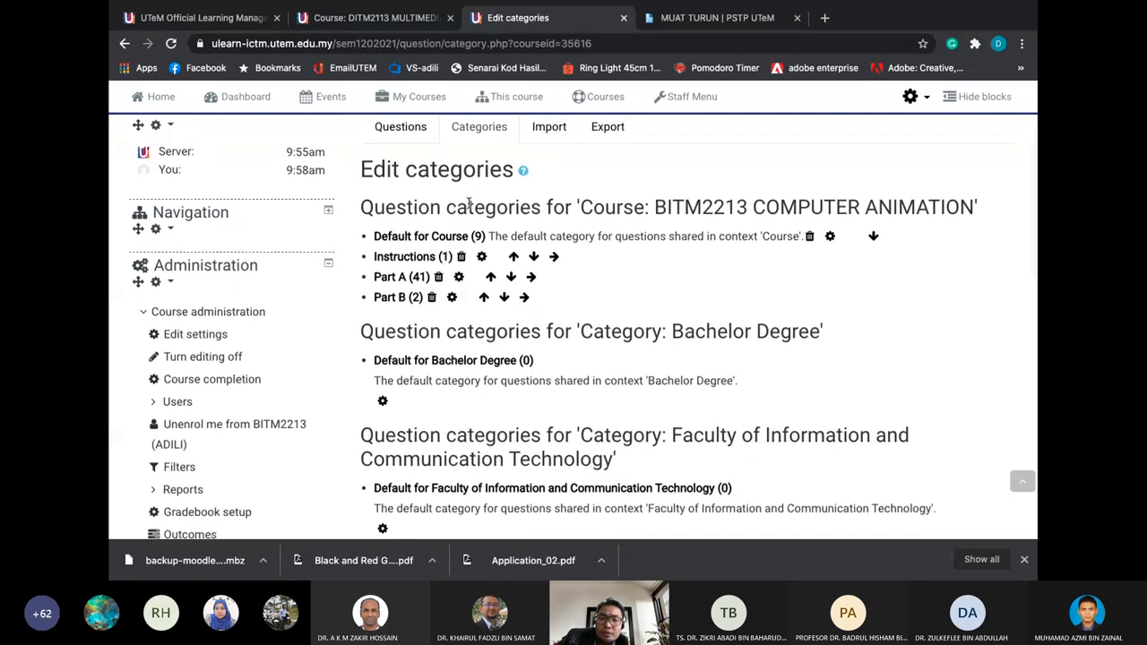
In Add category, choose Top for BITM2213 COMPUTER ANIMATION as the parent and focus the Name field
{"action": "scroll", "coordinate": [468, 203], "scroll_direction": "down", "scroll_amount": 1}
{"action": "scroll", "coordinate": [467, 202], "scroll_direction": "down", "scroll_amount": 5}
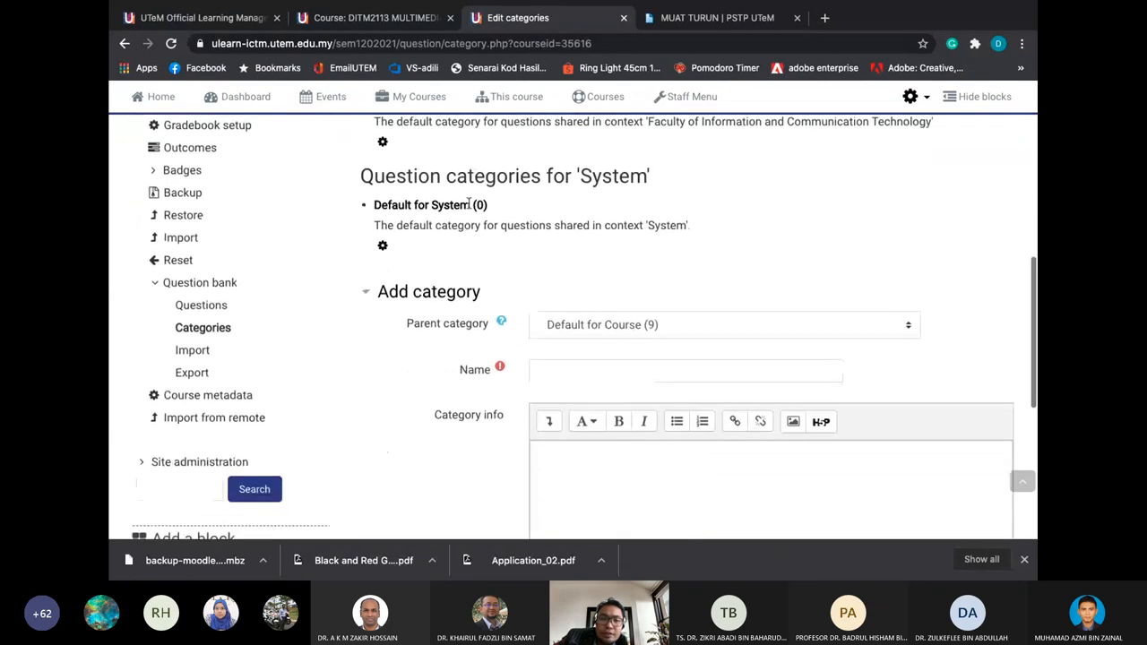
{"action": "left_click", "coordinate": [567, 327]}
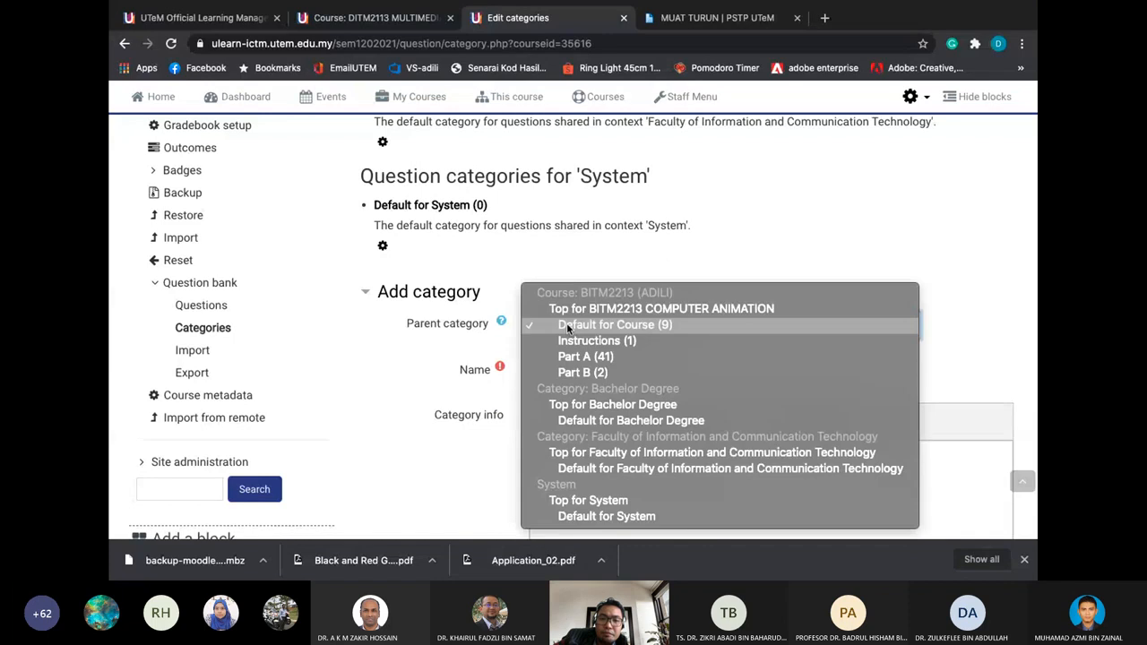
{"action": "left_click", "coordinate": [578, 315]}
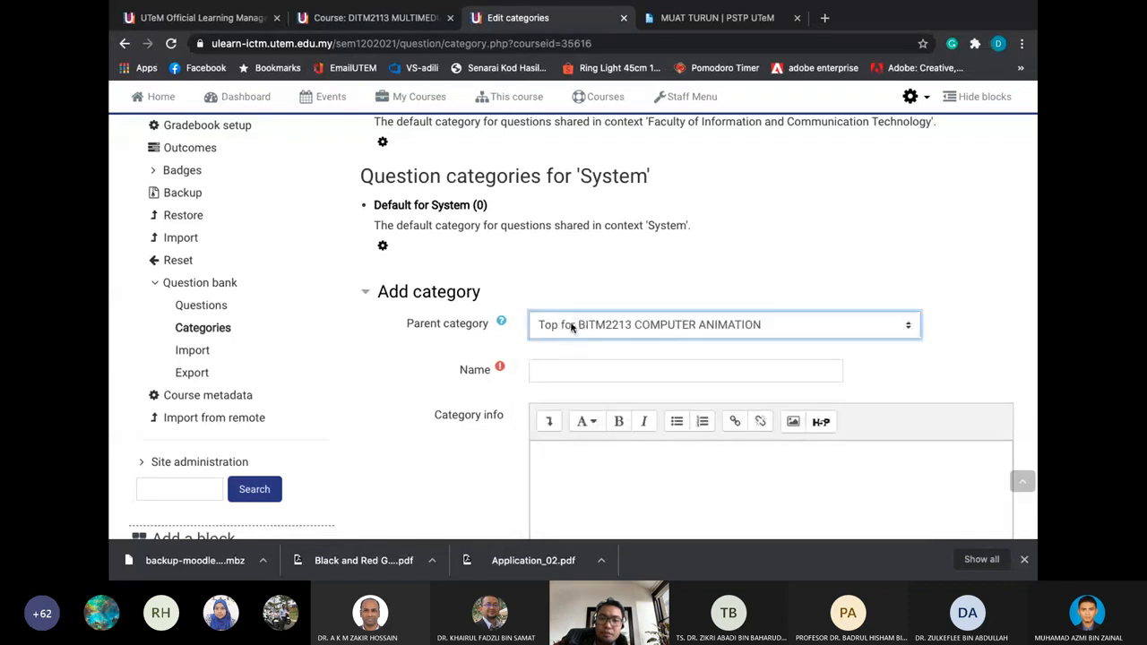
{"action": "left_click", "coordinate": [549, 371]}
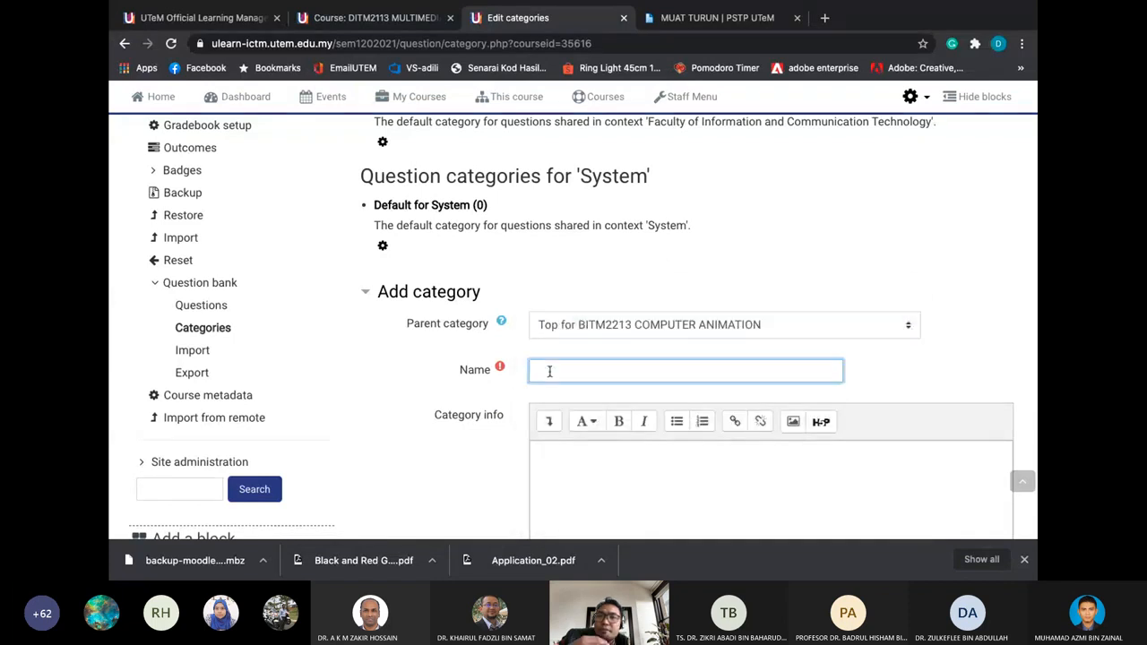
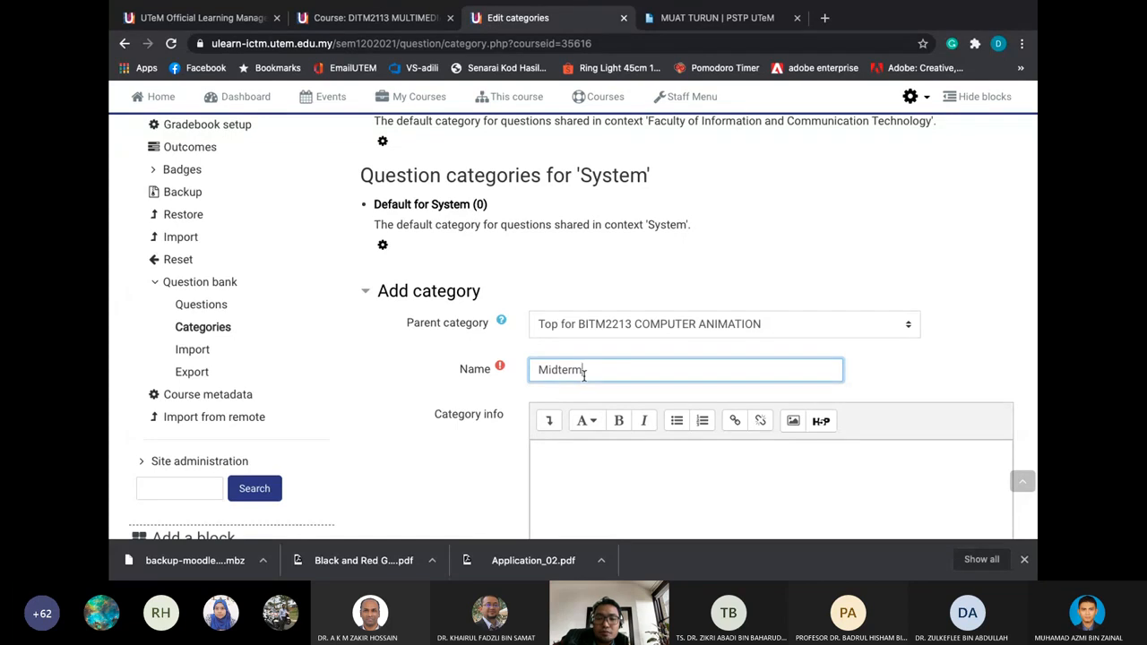
Add the Midterm category under Top for BITM2213 COMPUTER ANIMATION, then return to the form
{"action": "scroll", "coordinate": [584, 375], "scroll_direction": "down", "scroll_amount": 3}
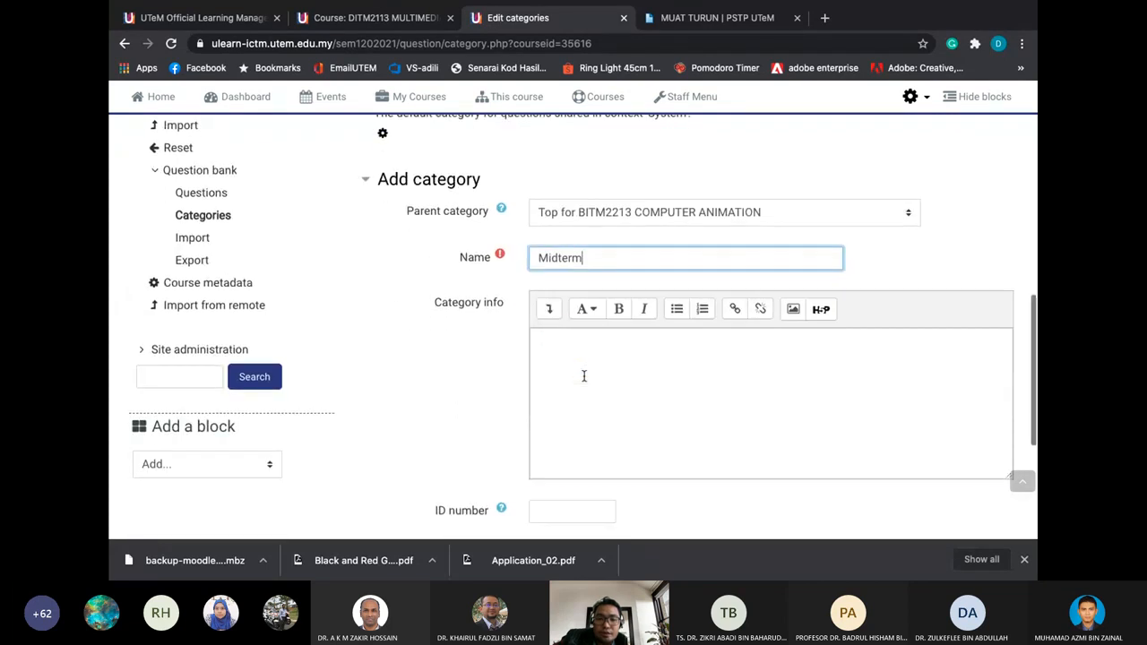
{"action": "left_click", "coordinate": [583, 376]}
{"action": "scroll", "coordinate": [585, 374], "scroll_direction": "down", "scroll_amount": 1}
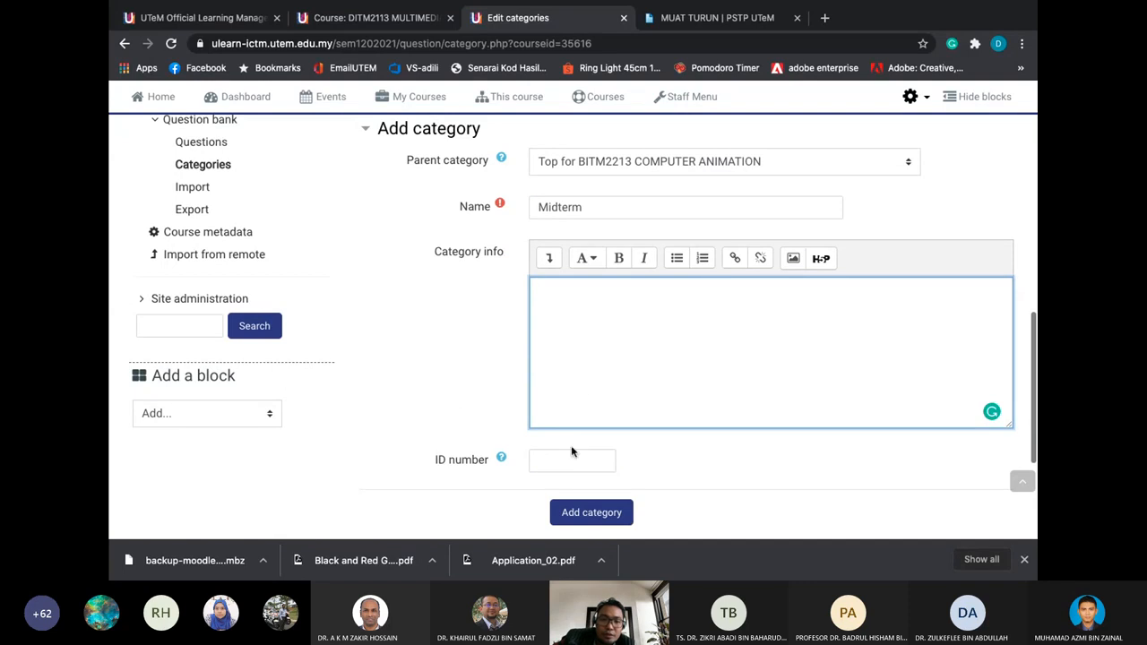
{"action": "left_click", "coordinate": [577, 509]}
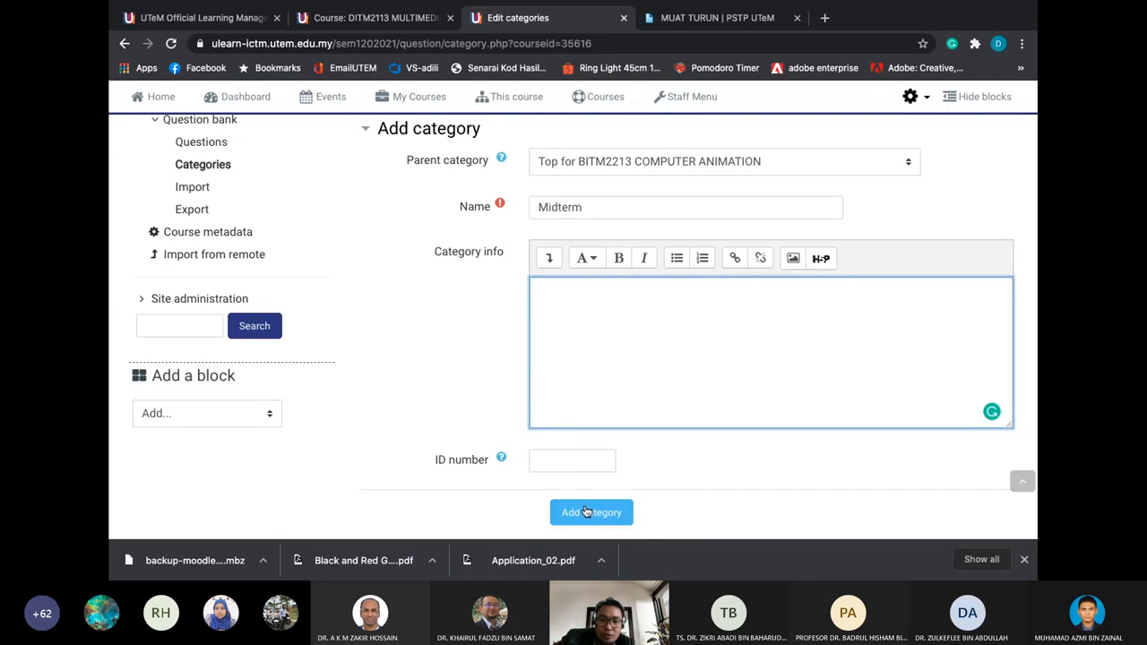
{"action": "left_click", "coordinate": [586, 512]}
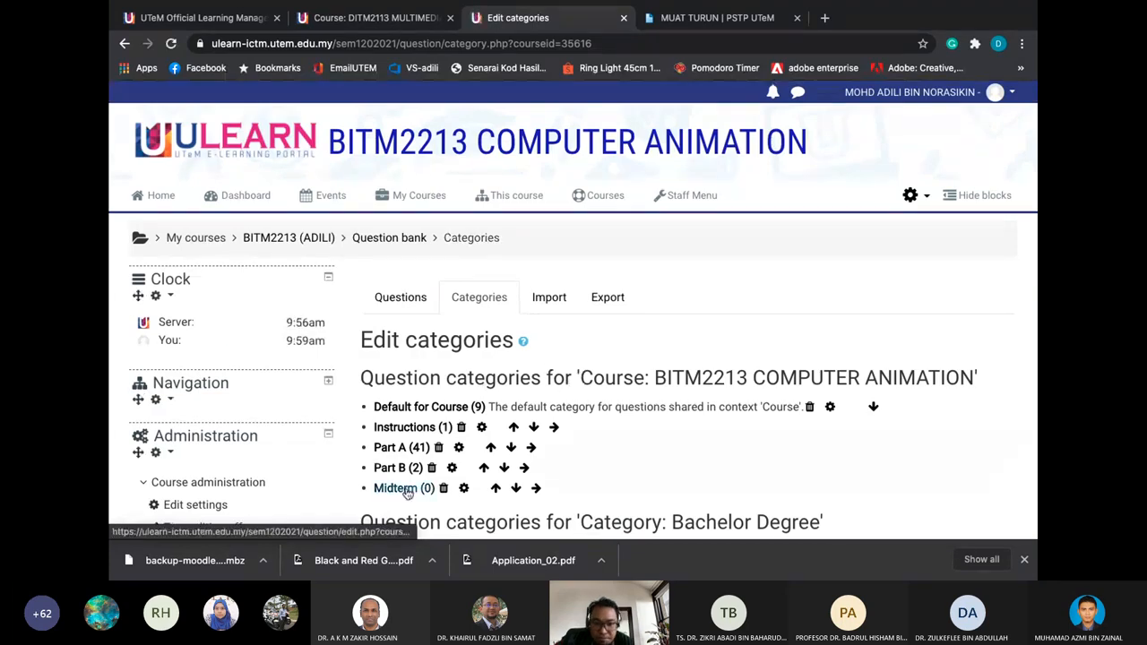
{"action": "scroll", "coordinate": [408, 490], "scroll_direction": "down", "scroll_amount": 1}
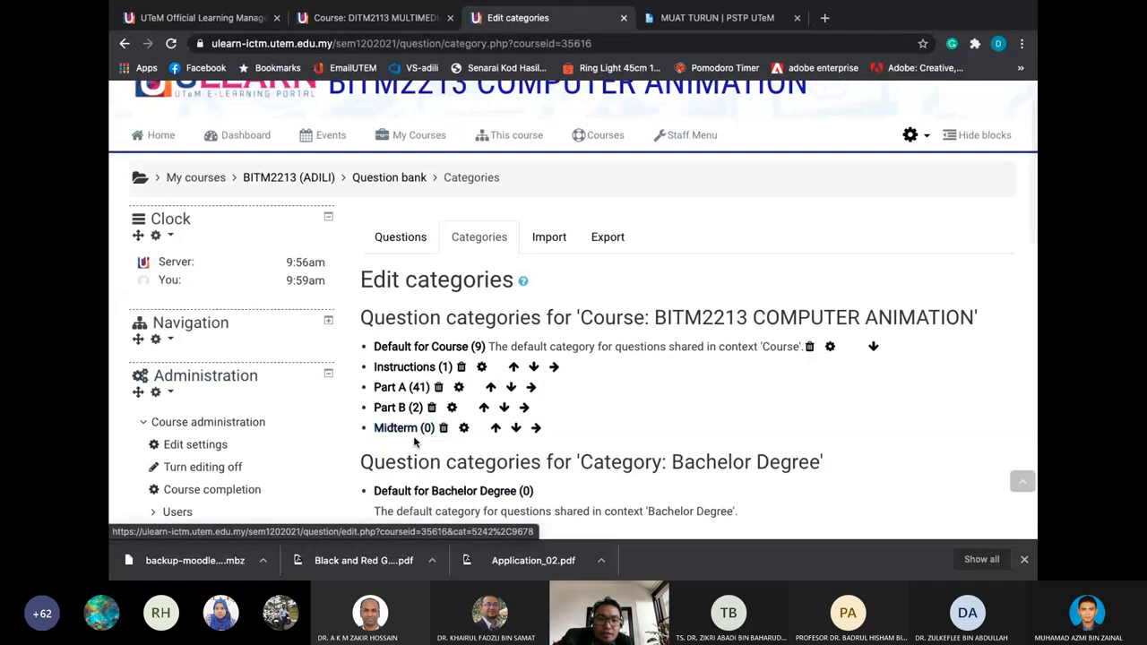
{"action": "scroll", "coordinate": [412, 439], "scroll_direction": "down", "scroll_amount": 1}
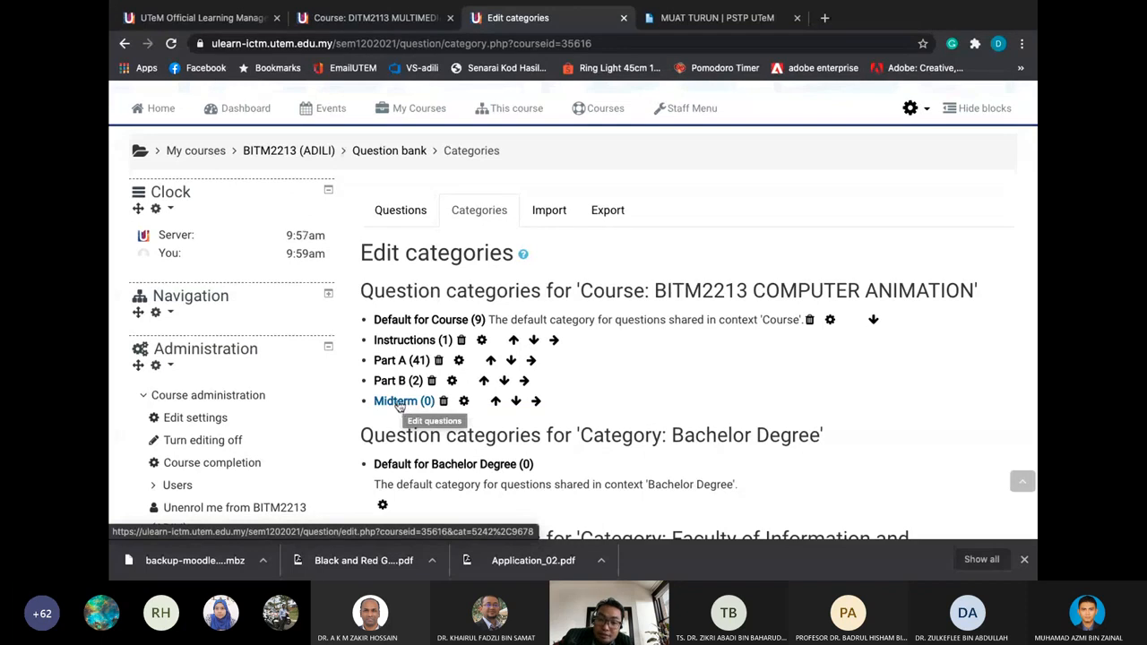
{"action": "scroll", "coordinate": [399, 404], "scroll_direction": "down", "scroll_amount": 10}
{"action": "scroll", "coordinate": [397, 404], "scroll_direction": "up", "scroll_amount": 3}
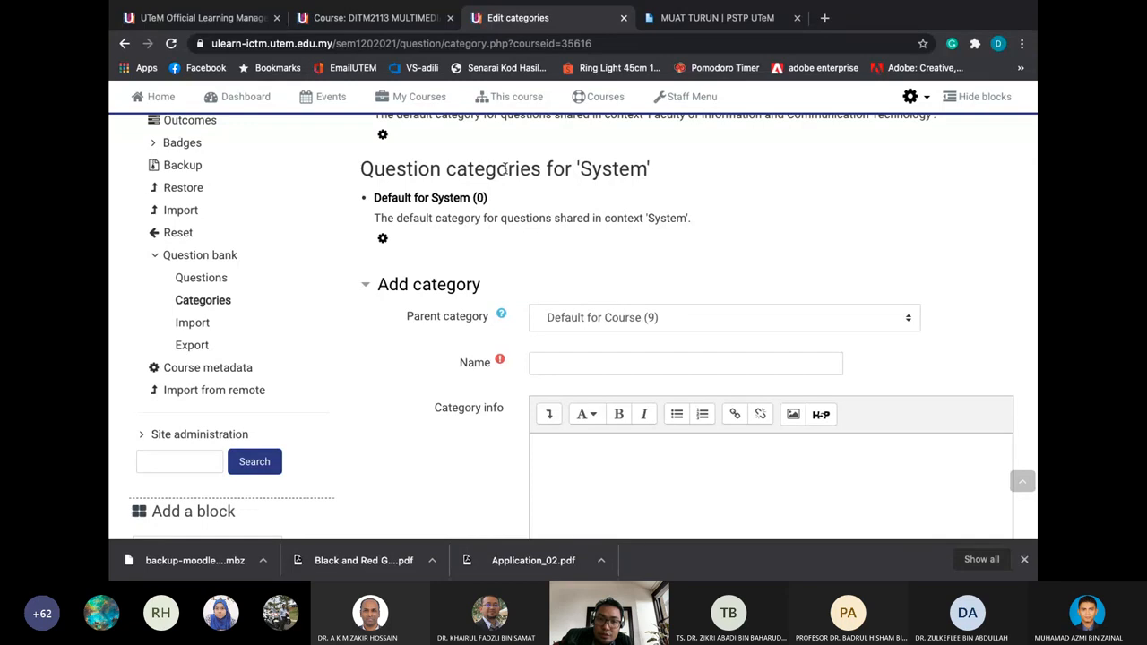
Create an Instructions category with Midterm as its parent
{"action": "left_click", "coordinate": [596, 322]}
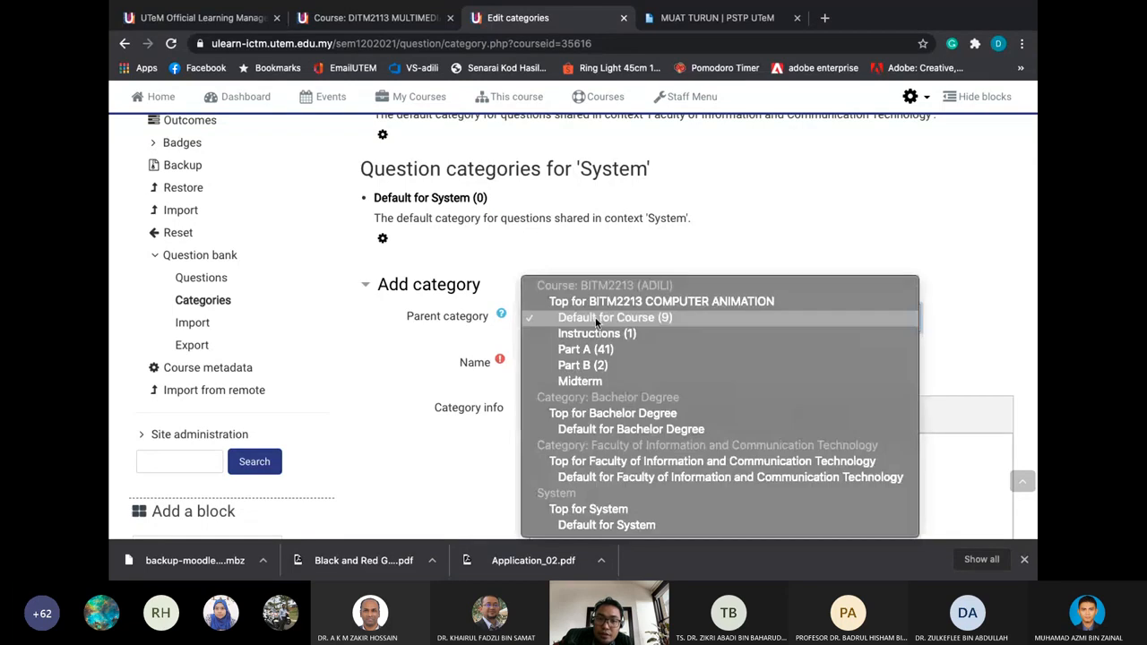
{"action": "left_click", "coordinate": [597, 379]}
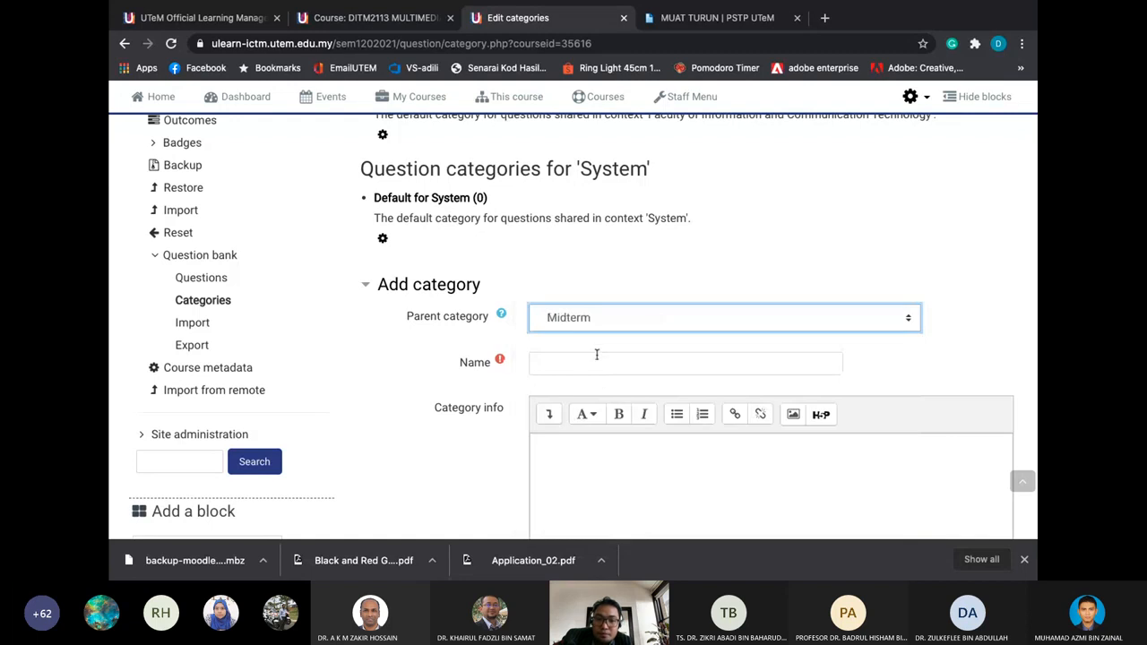
{"action": "left_click", "coordinate": [597, 362]}
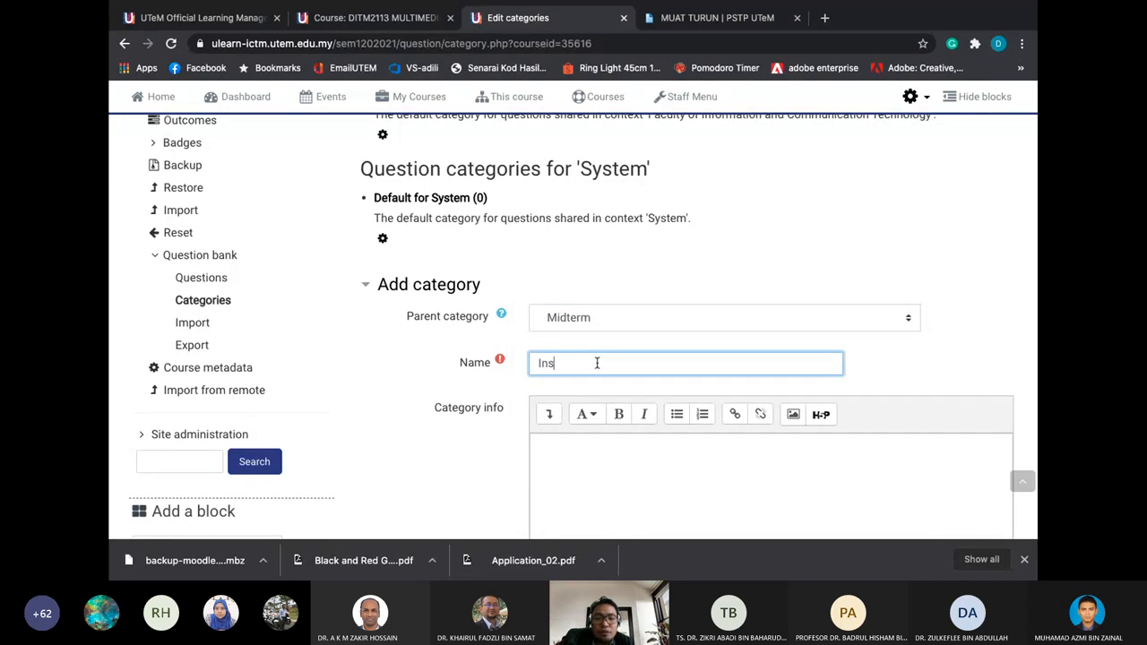
{"action": "type", "text": "Instruction"}
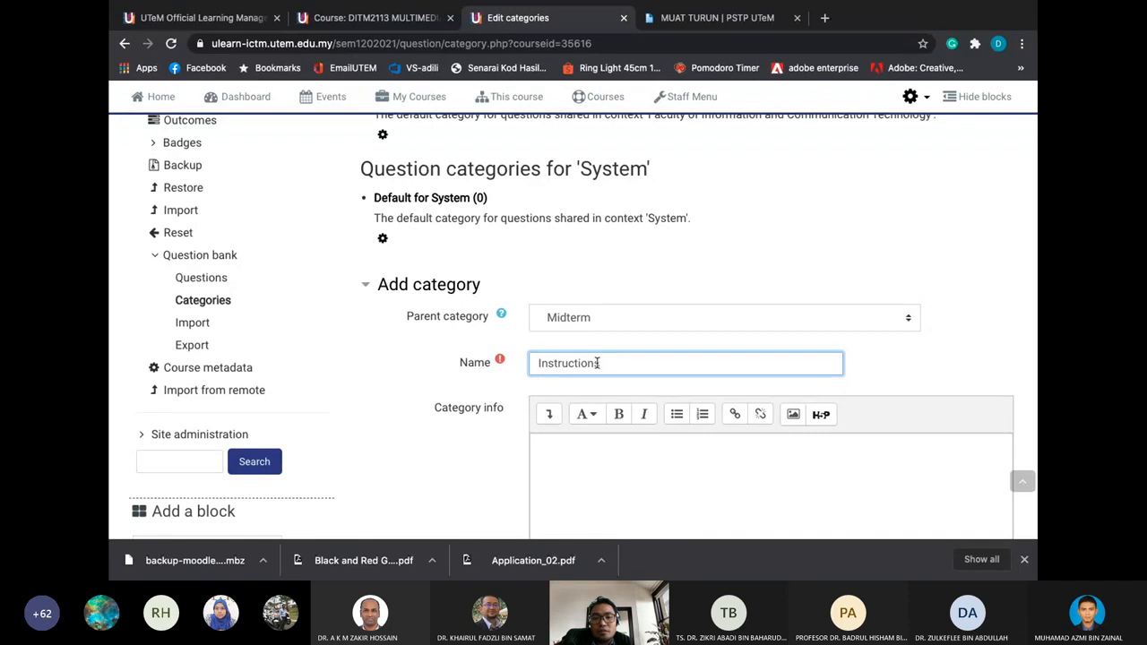
{"action": "scroll", "coordinate": [597, 362], "scroll_direction": "down", "scroll_amount": 3}
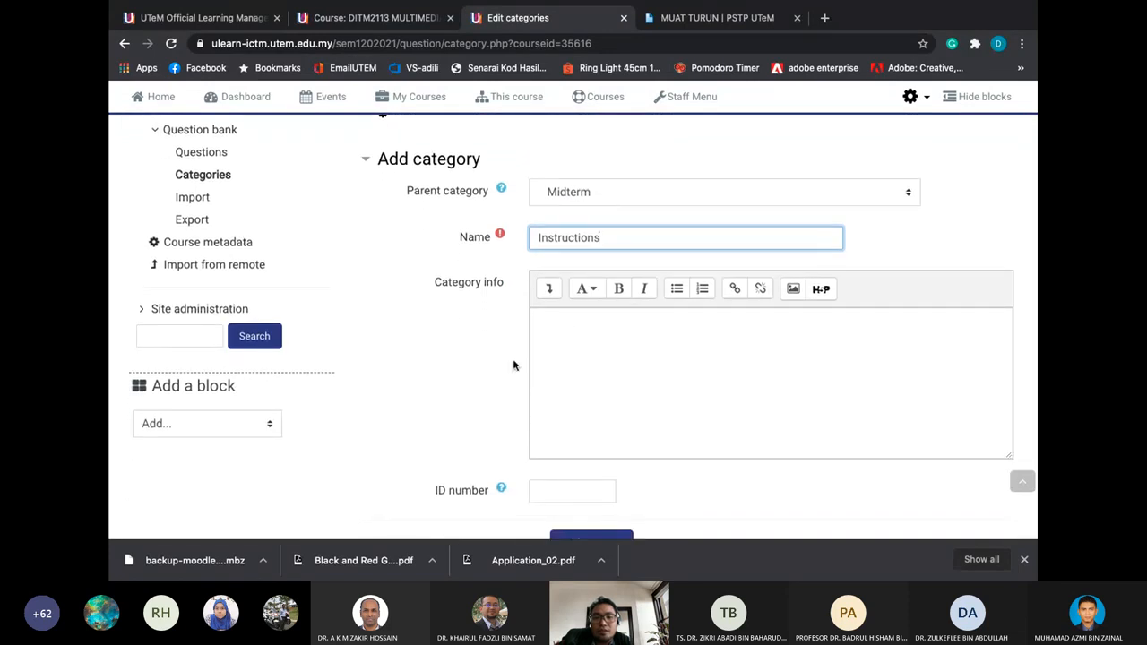
{"action": "scroll", "coordinate": [509, 367], "scroll_direction": "down", "scroll_amount": 2}
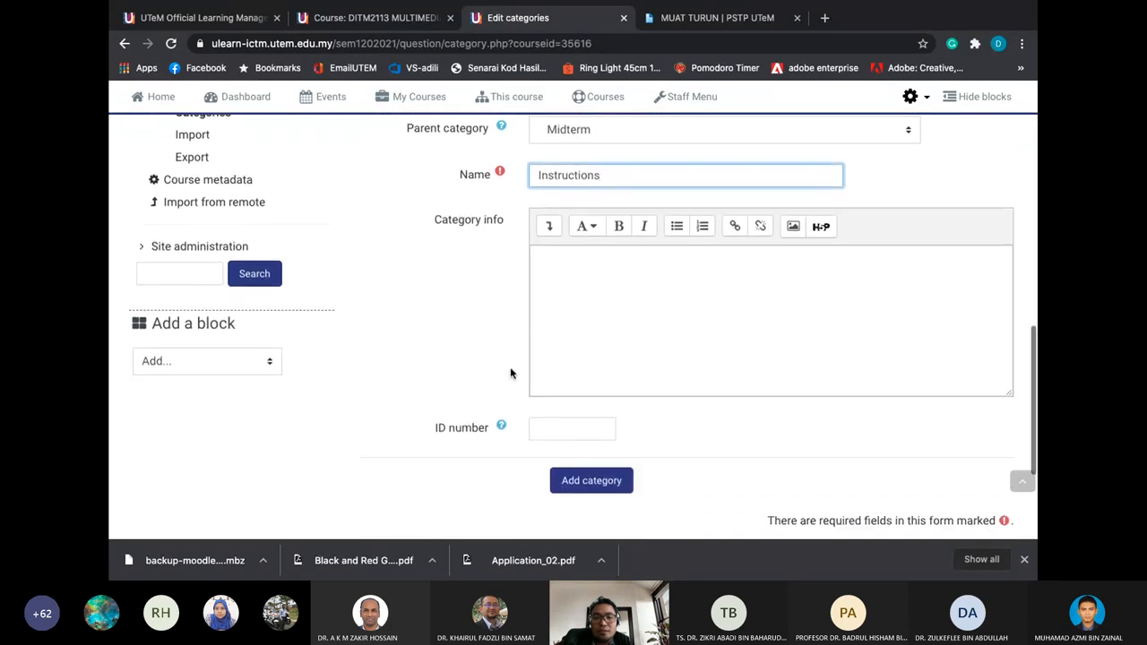
{"action": "left_click", "coordinate": [591, 479]}
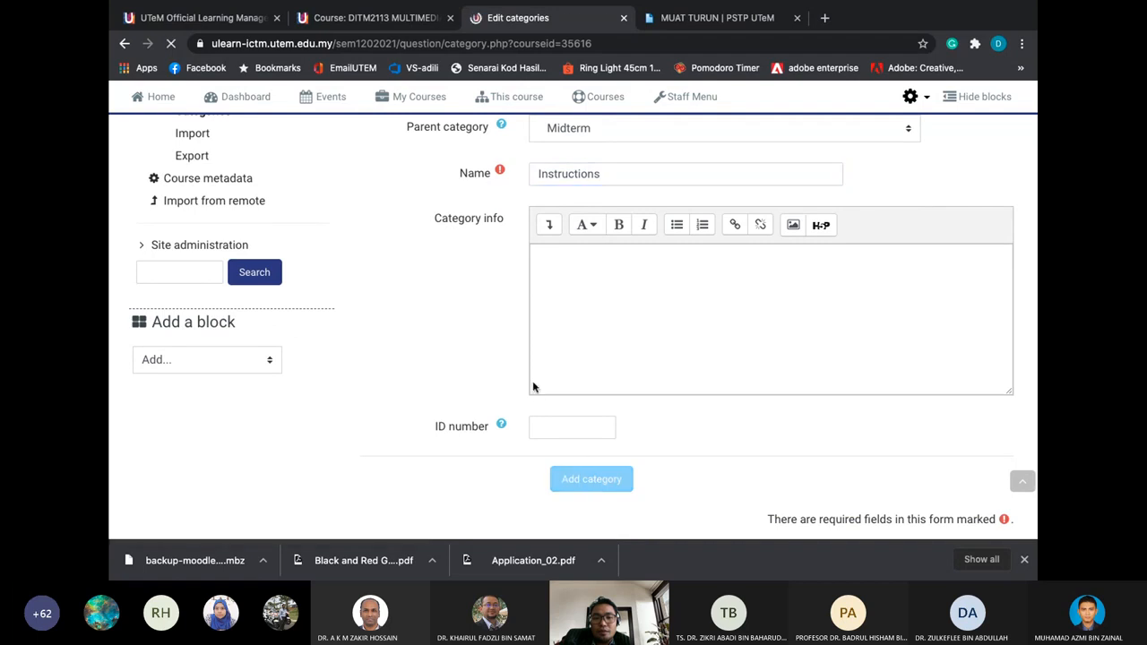
{"action": "scroll", "coordinate": [502, 403], "scroll_direction": "down", "scroll_amount": 2}
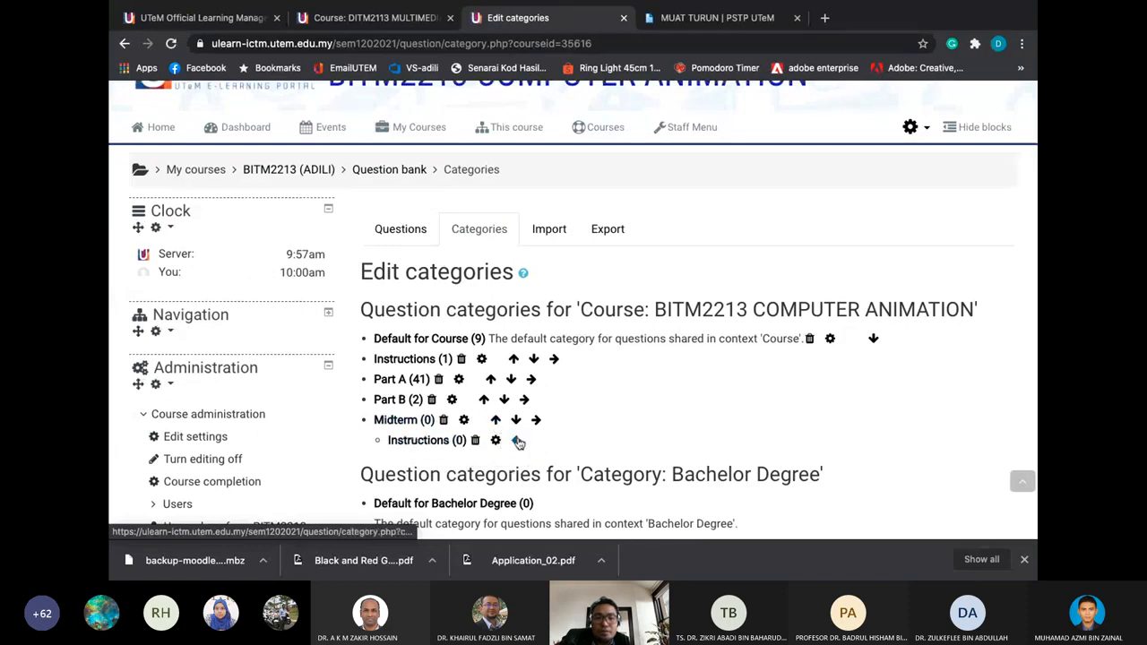
Use the move arrows to keep Instructions (0) nested under Midterm
{"action": "left_click", "coordinate": [517, 440]}
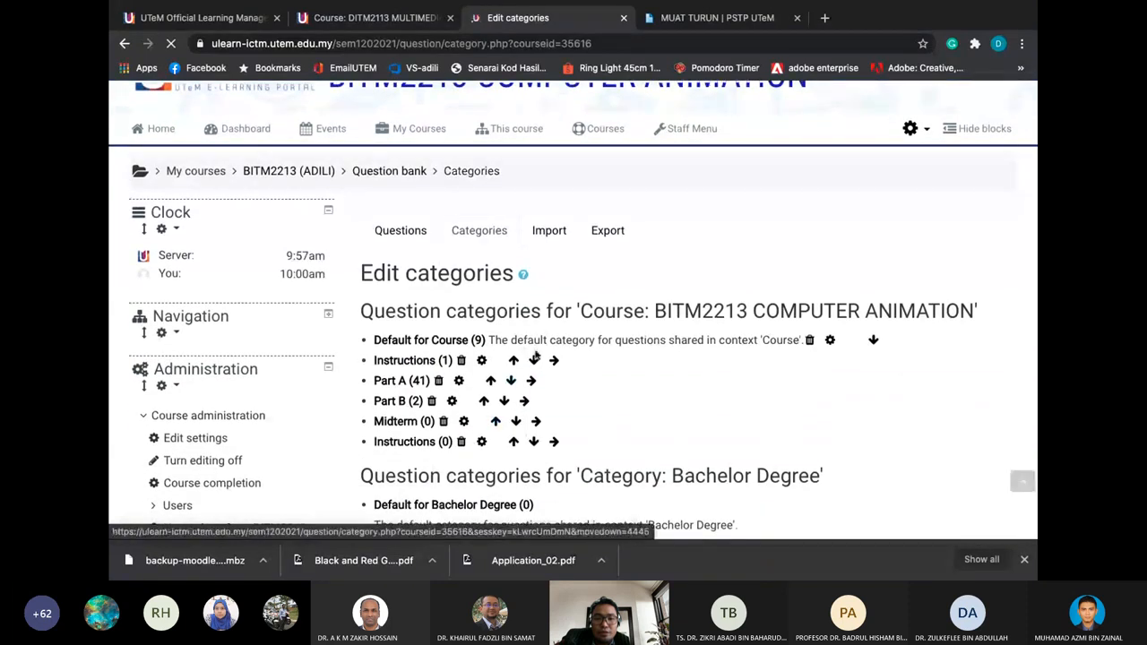
{"action": "left_click", "coordinate": [553, 441]}
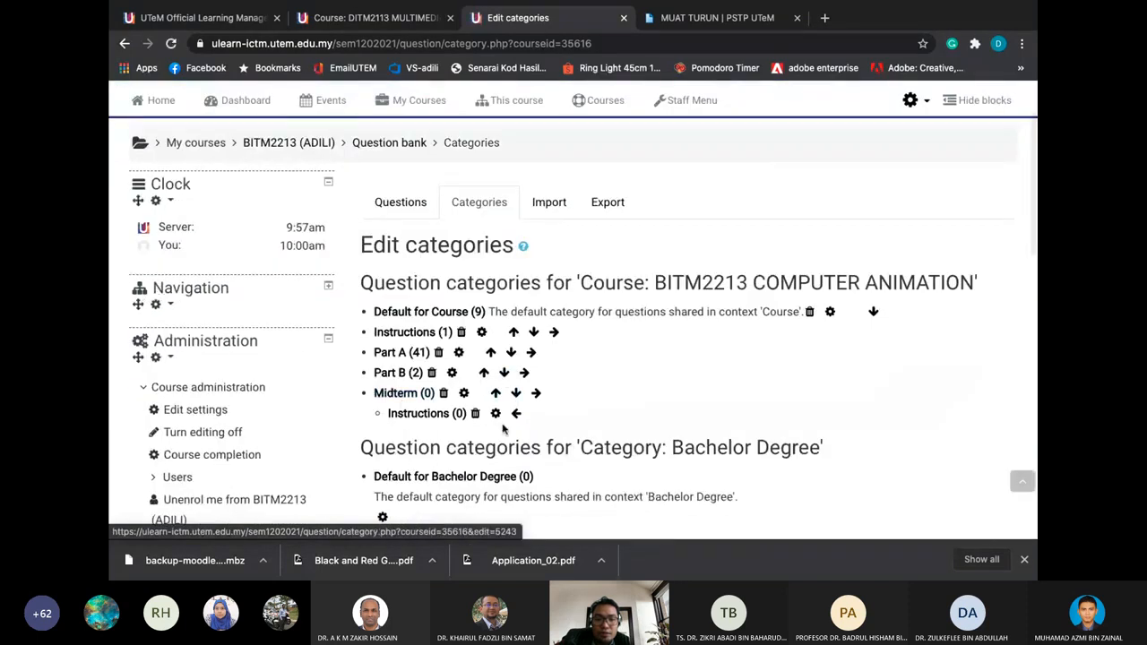
{"action": "scroll", "coordinate": [493, 377], "scroll_direction": "down", "scroll_amount": 3}
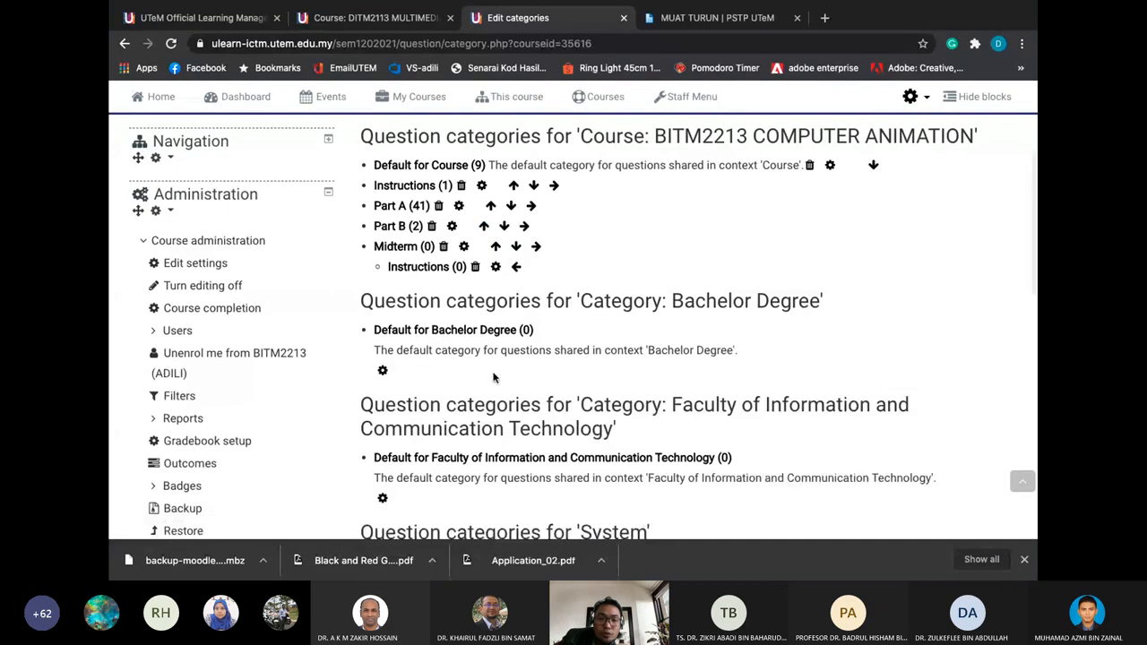
{"action": "scroll", "coordinate": [492, 377], "scroll_direction": "down", "scroll_amount": 10}
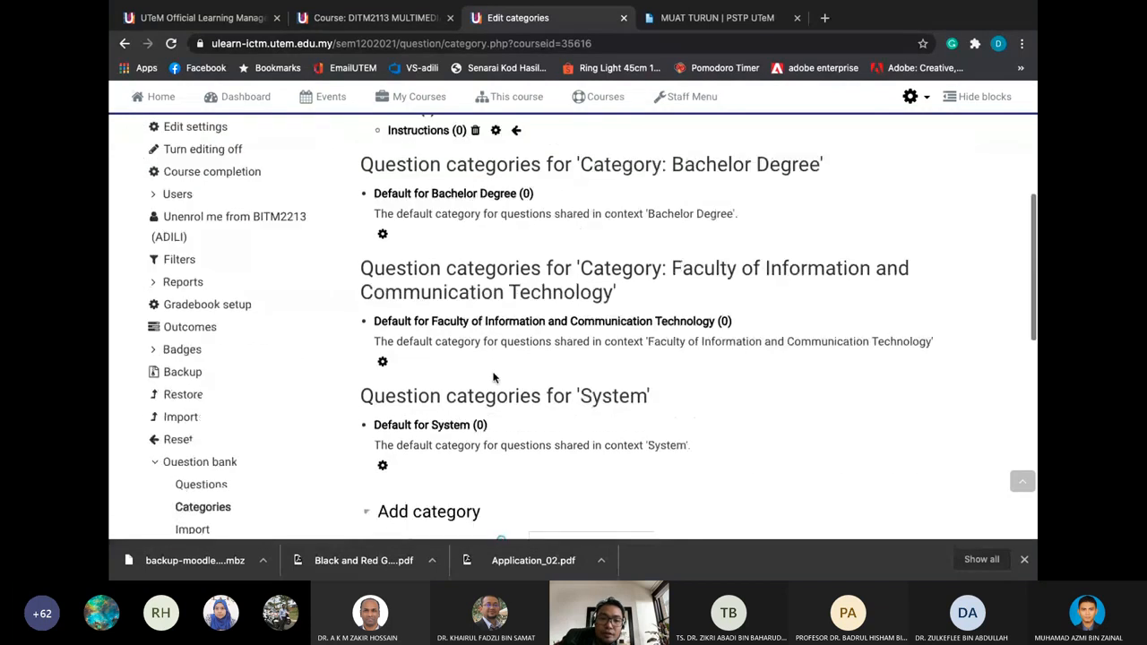
Choose Midterm as the parent category for the new PART A category
{"action": "left_click", "coordinate": [592, 234]}
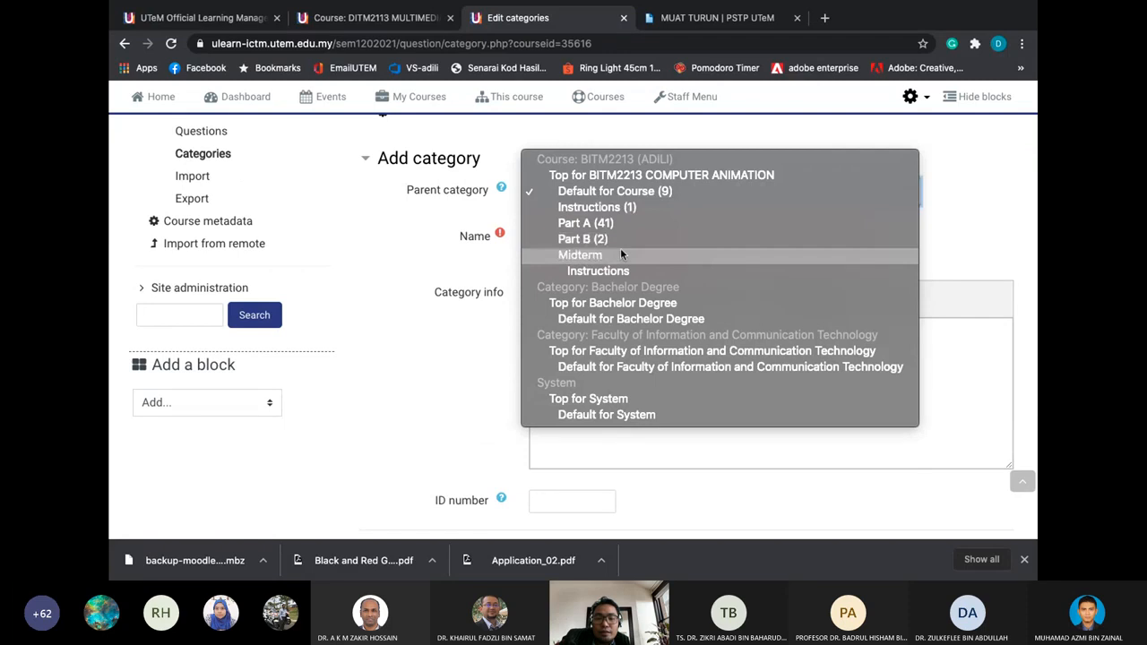
{"action": "left_click", "coordinate": [620, 251]}
{"action": "left_click", "coordinate": [617, 237]}
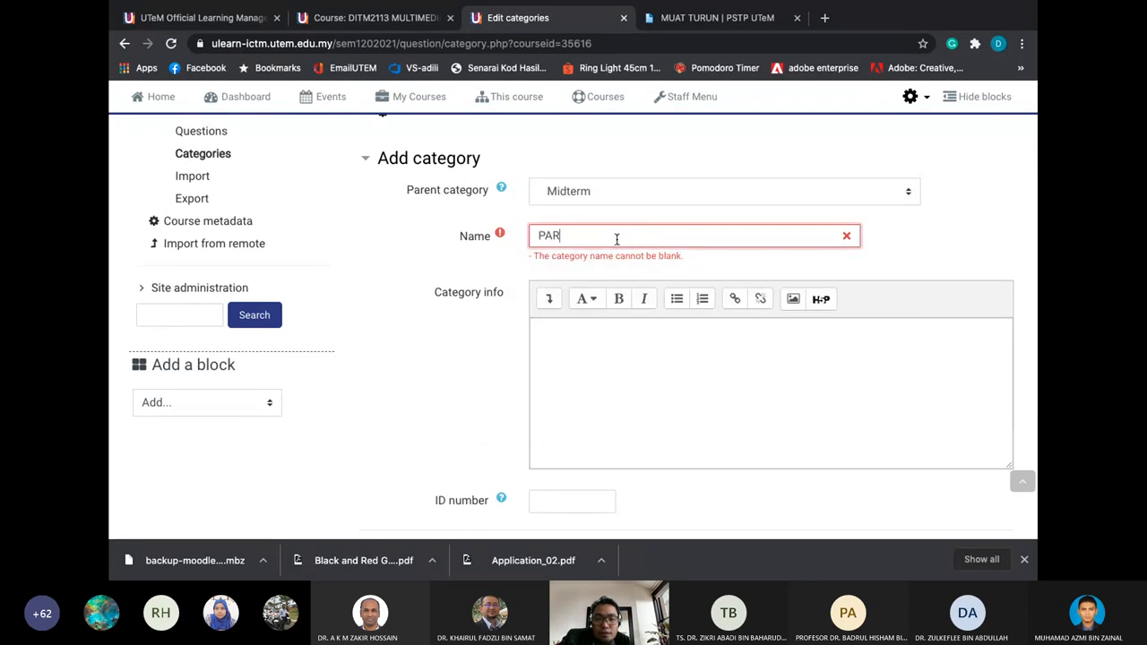
{"action": "scroll", "coordinate": [618, 349], "scroll_direction": "down", "scroll_amount": 2}
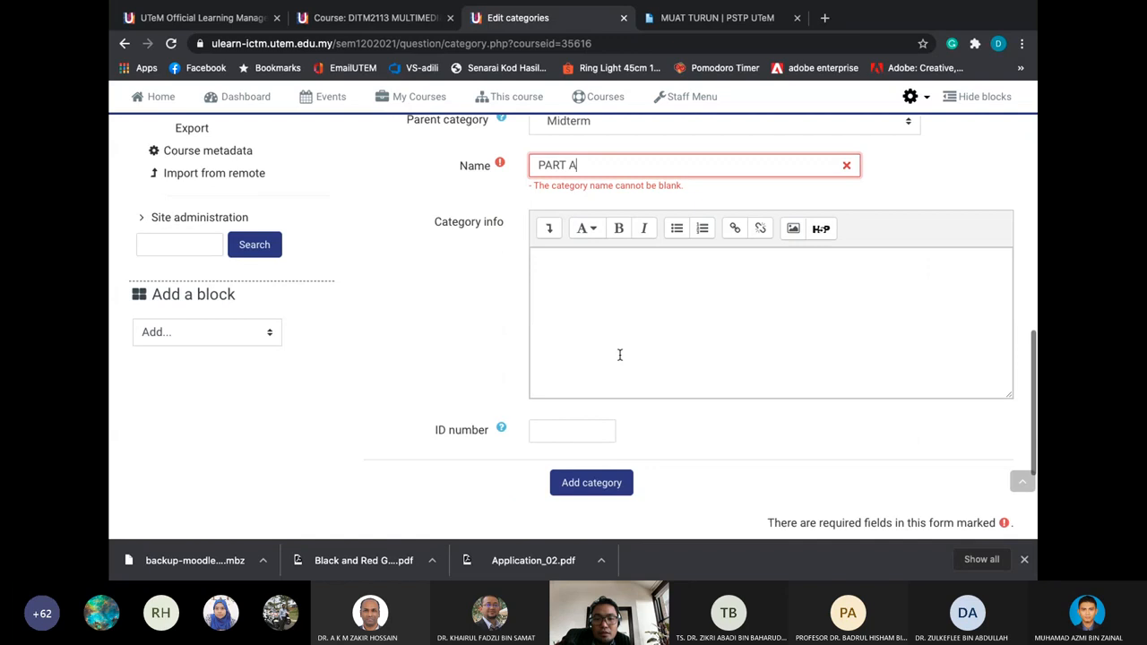
Enter the description 'This is the part for objective questions' and add the category
{"action": "left_click", "coordinate": [639, 308]}
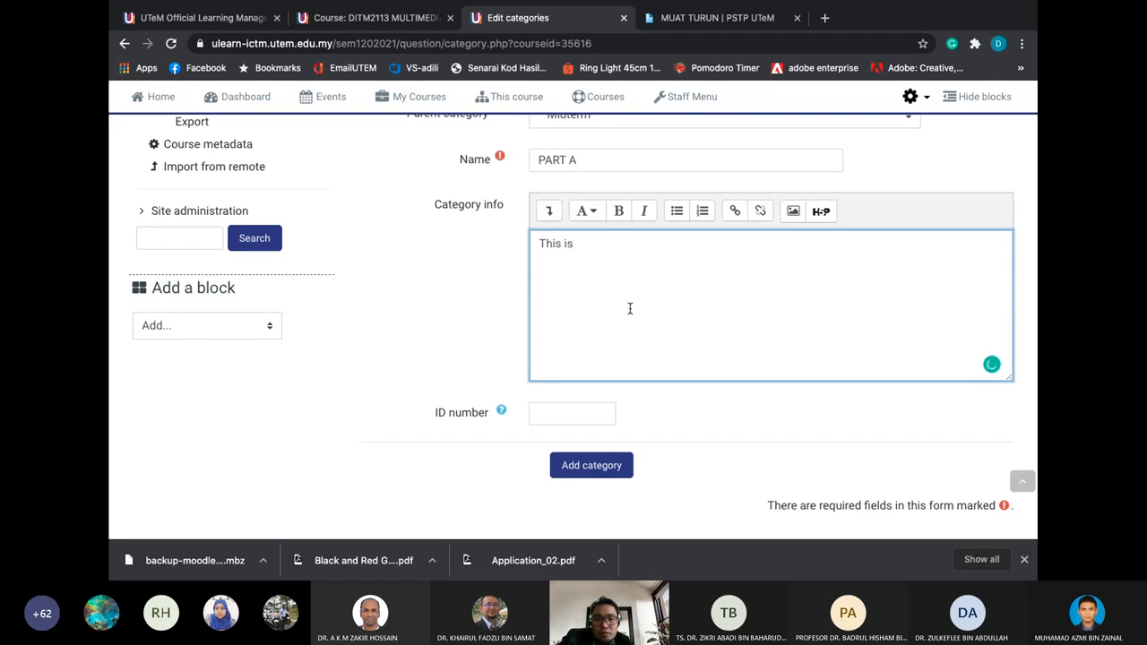
{"action": "key", "text": "BackSpace"}
{"action": "type", "text": "a part for objective qu"}
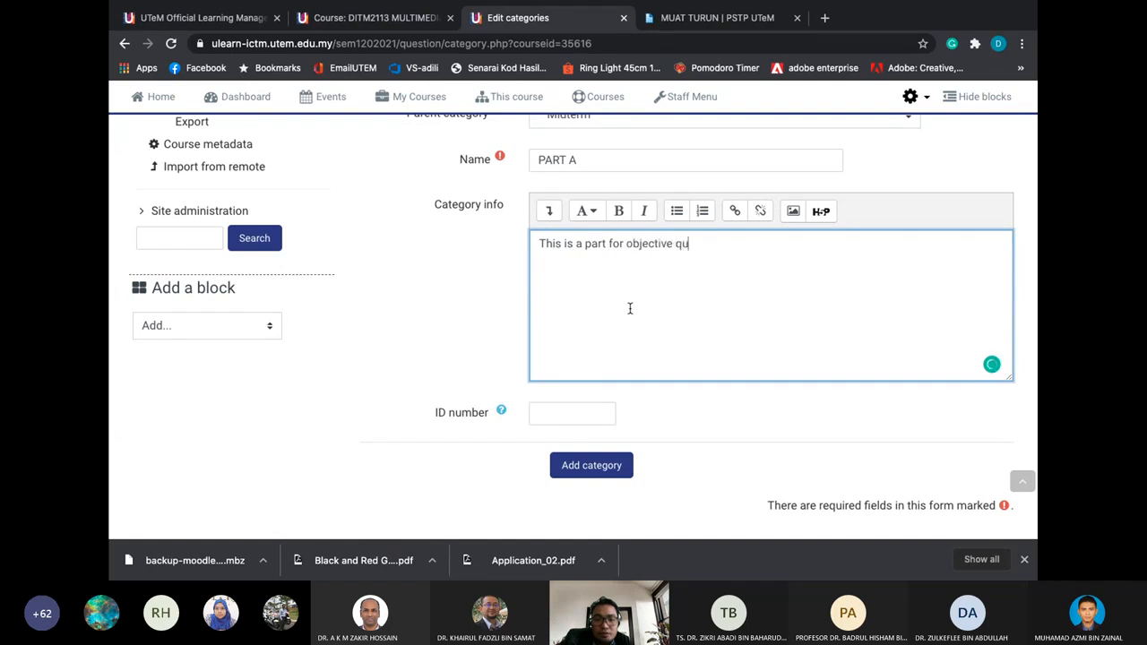
{"action": "type", "text": "estions"}
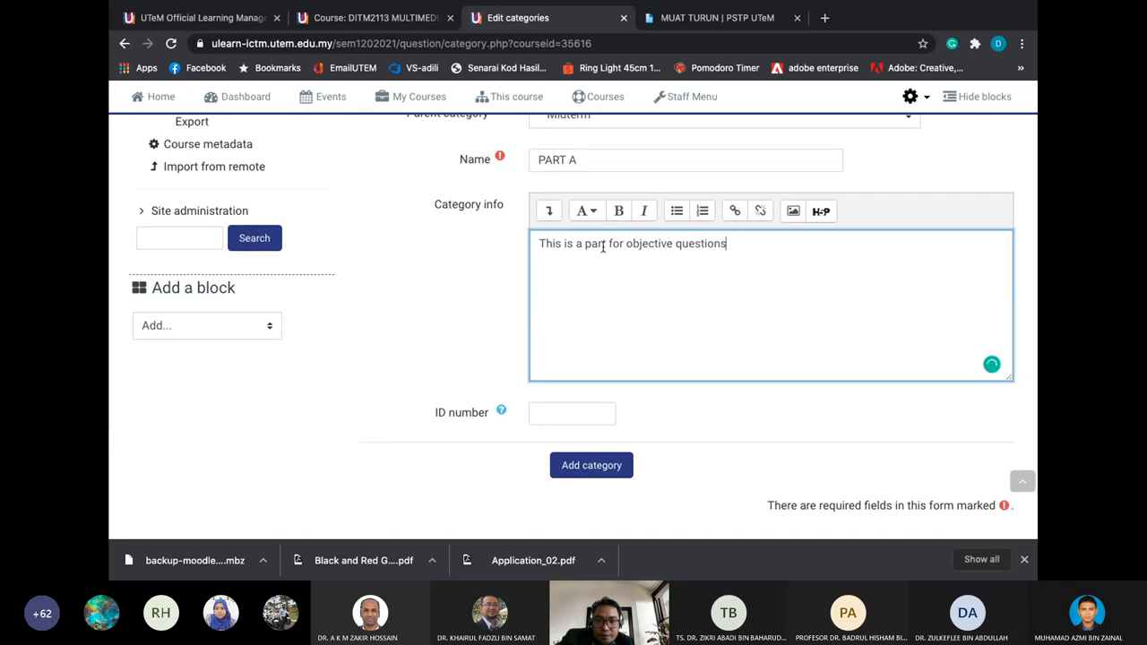
{"action": "left_click", "coordinate": [582, 242]}
{"action": "key", "text": "BackSpace"}
{"action": "key", "text": "BackSpace"}
{"action": "type", "text": "the"}
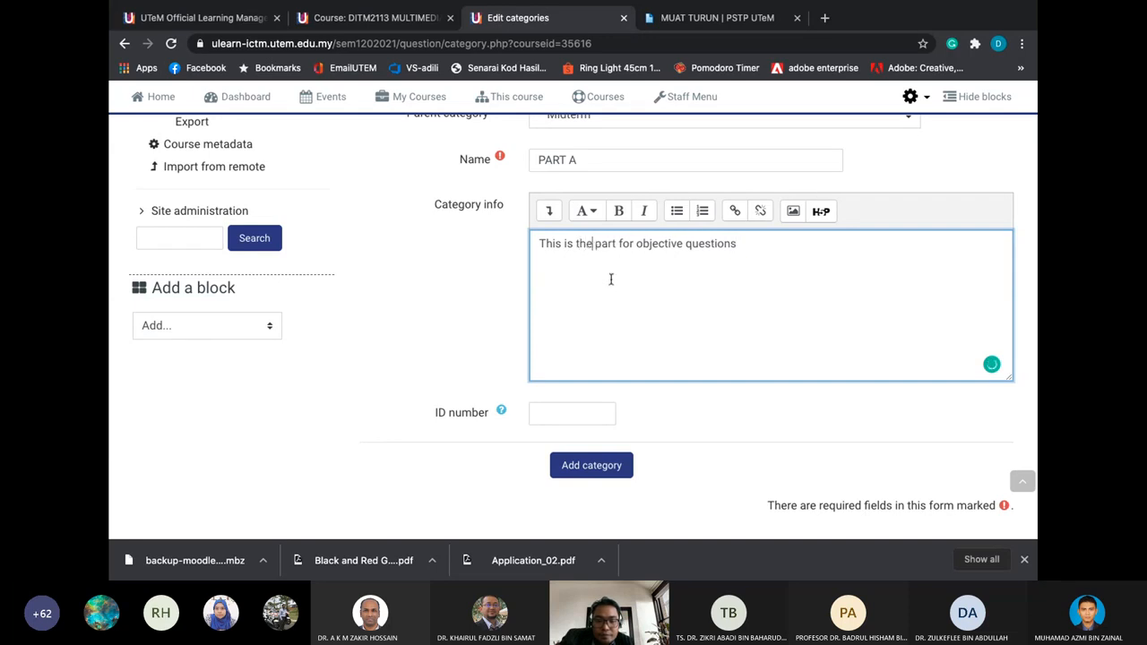
{"action": "left_click", "coordinate": [594, 466]}
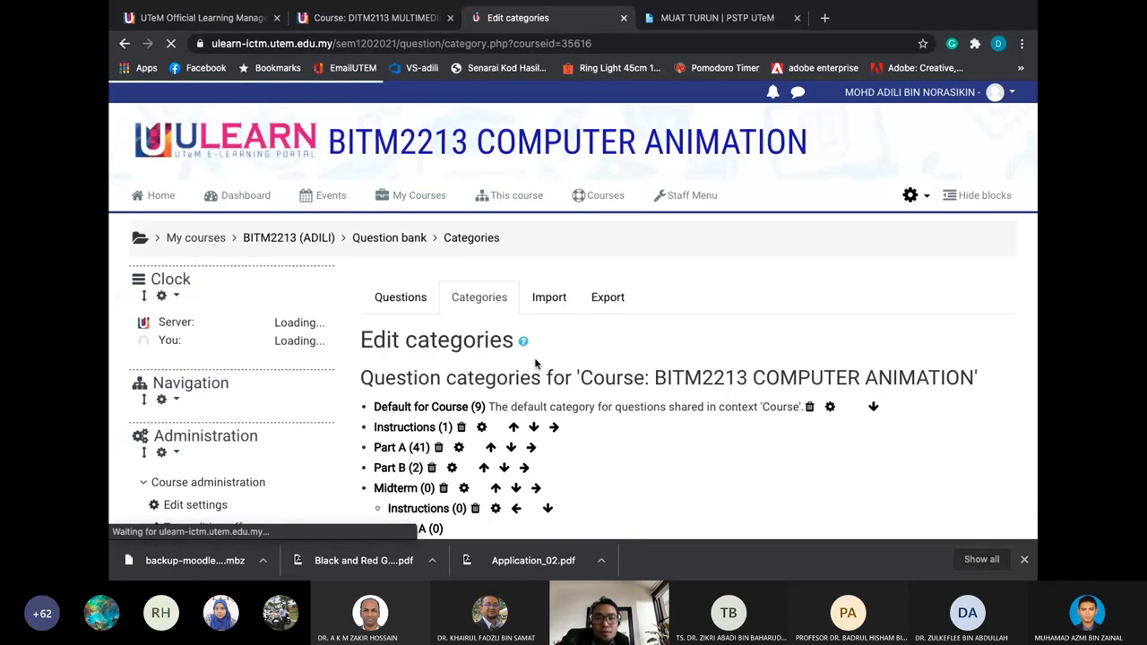
{"action": "scroll", "coordinate": [536, 362], "scroll_direction": "down", "scroll_amount": 2}
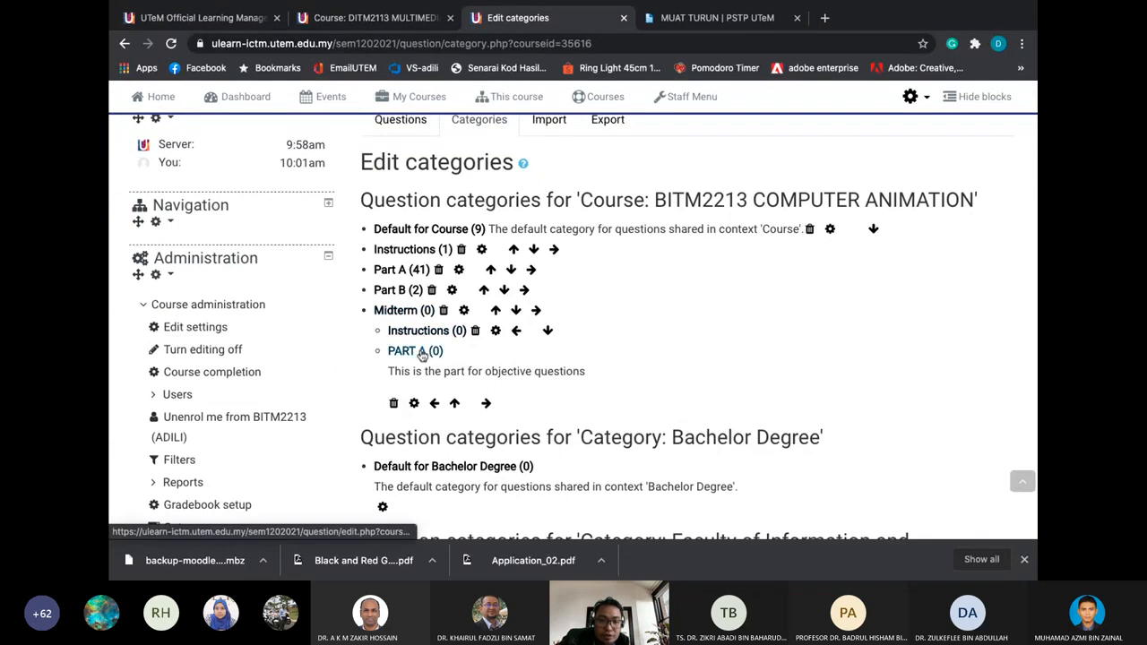
{"action": "scroll", "coordinate": [421, 358], "scroll_direction": "down", "scroll_amount": 6}
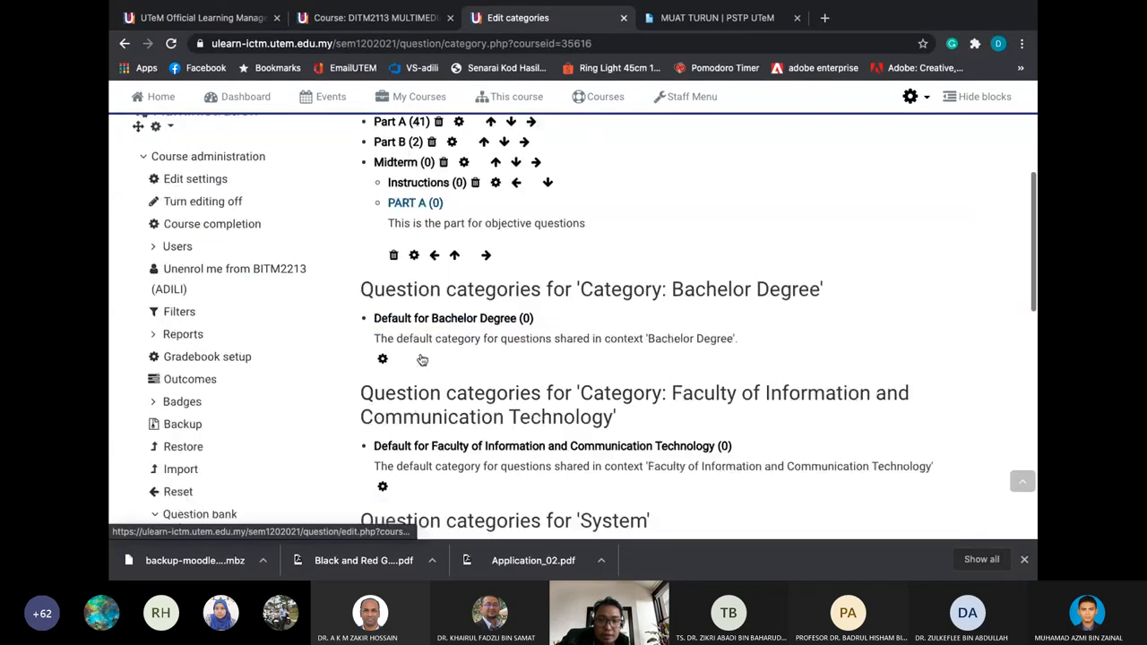
Start a new category named PART B with Midterm as its parent
{"action": "left_click", "coordinate": [598, 341]}
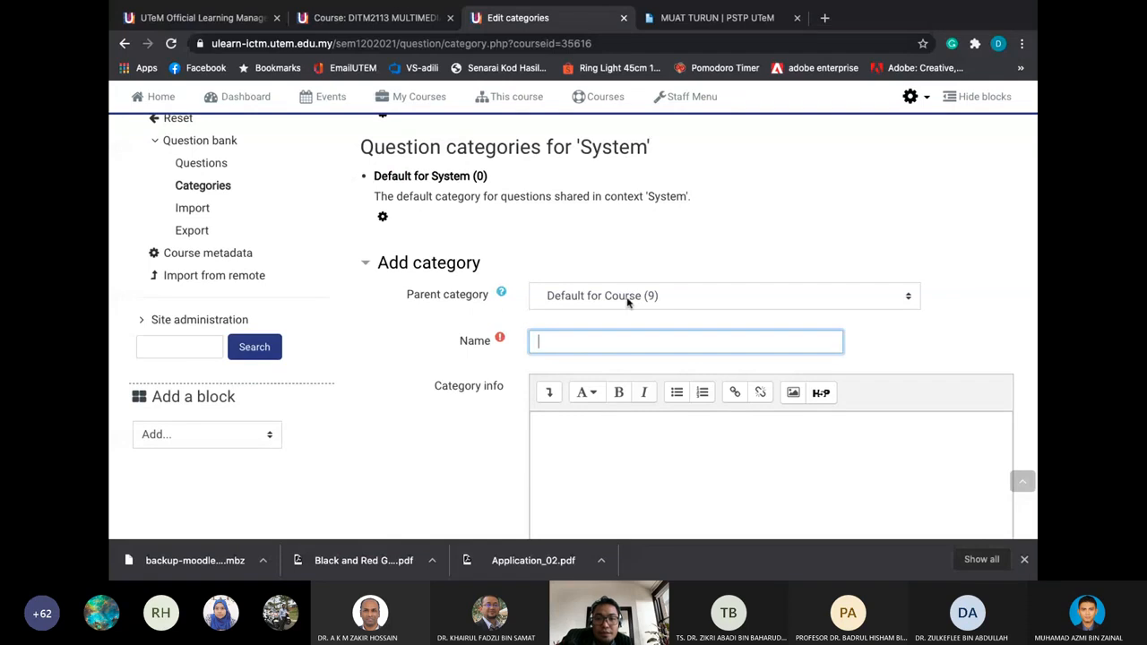
{"action": "left_click", "coordinate": [613, 295]}
{"action": "left_click", "coordinate": [613, 358]}
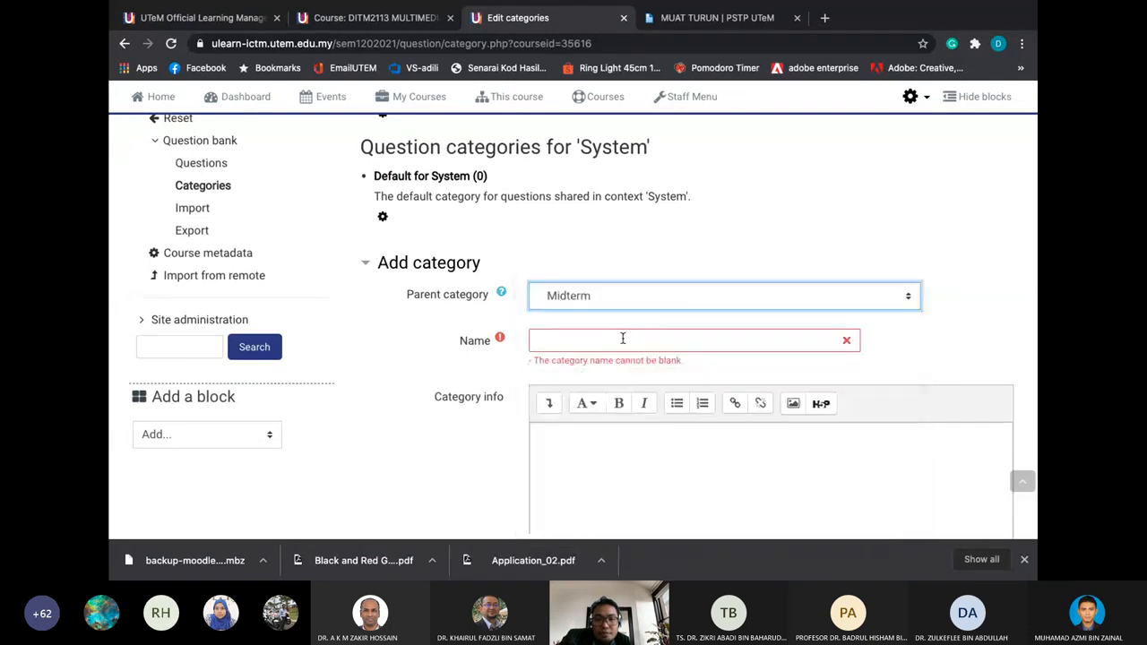
{"action": "left_click", "coordinate": [623, 339]}
{"action": "type", "text": "PART B"}
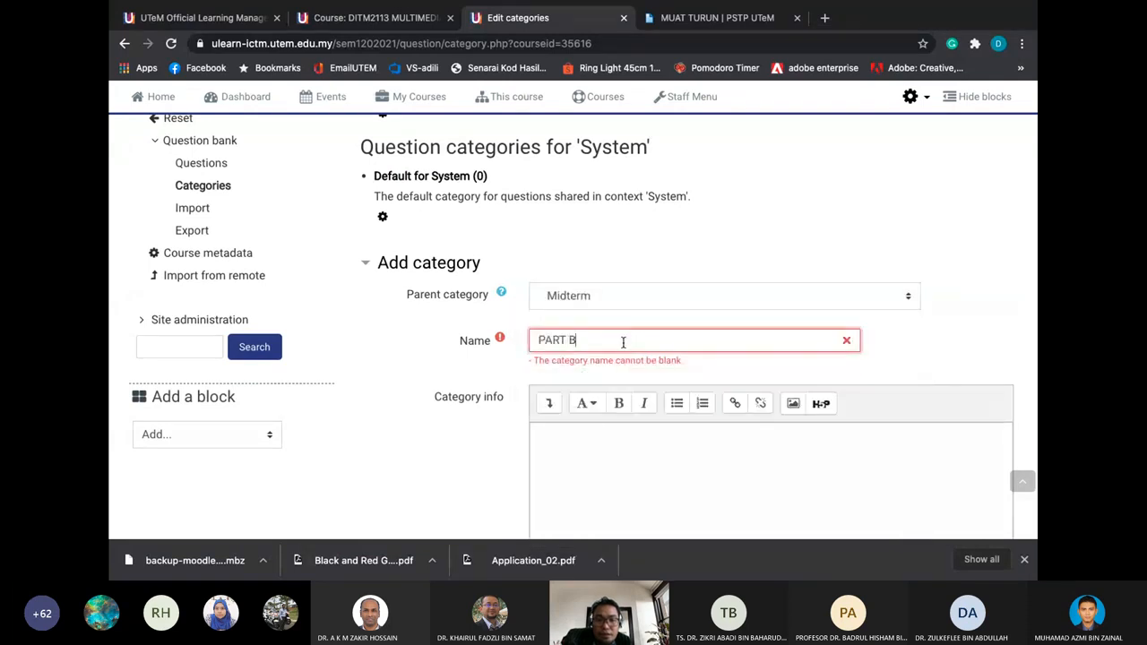
{"action": "scroll", "coordinate": [627, 342], "scroll_direction": "down", "scroll_amount": 3}
Describe it as 'This is the part for structured questions' and save the category
{"action": "left_click", "coordinate": [633, 344]}
{"action": "type", "text": "T"}
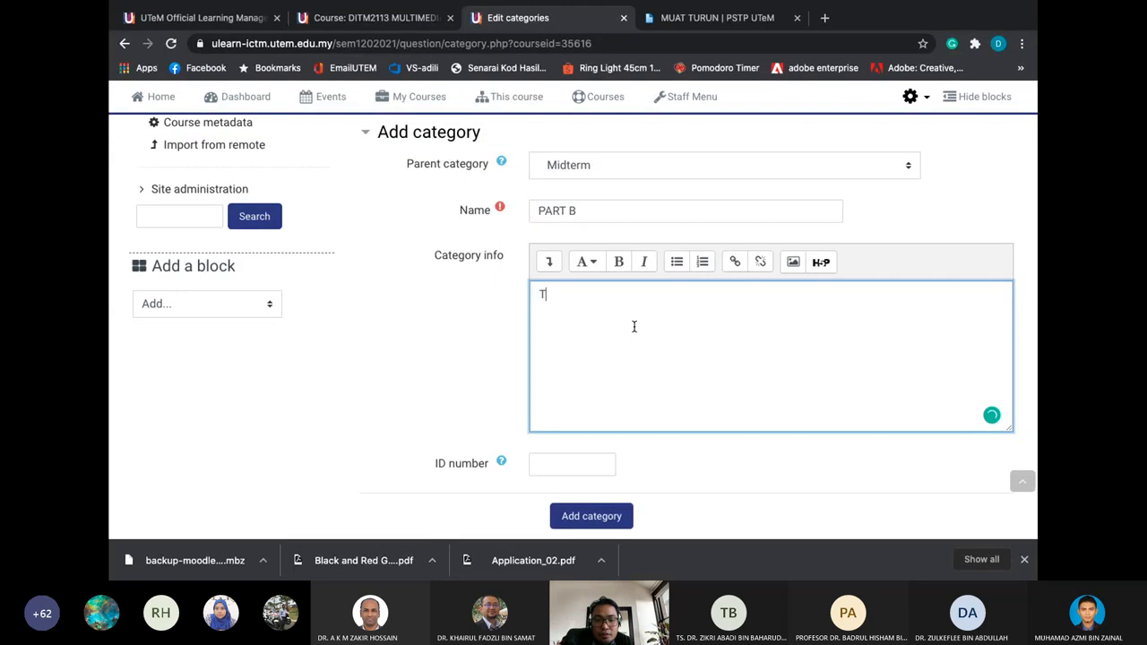
{"action": "type", "text": "His his is the part "}
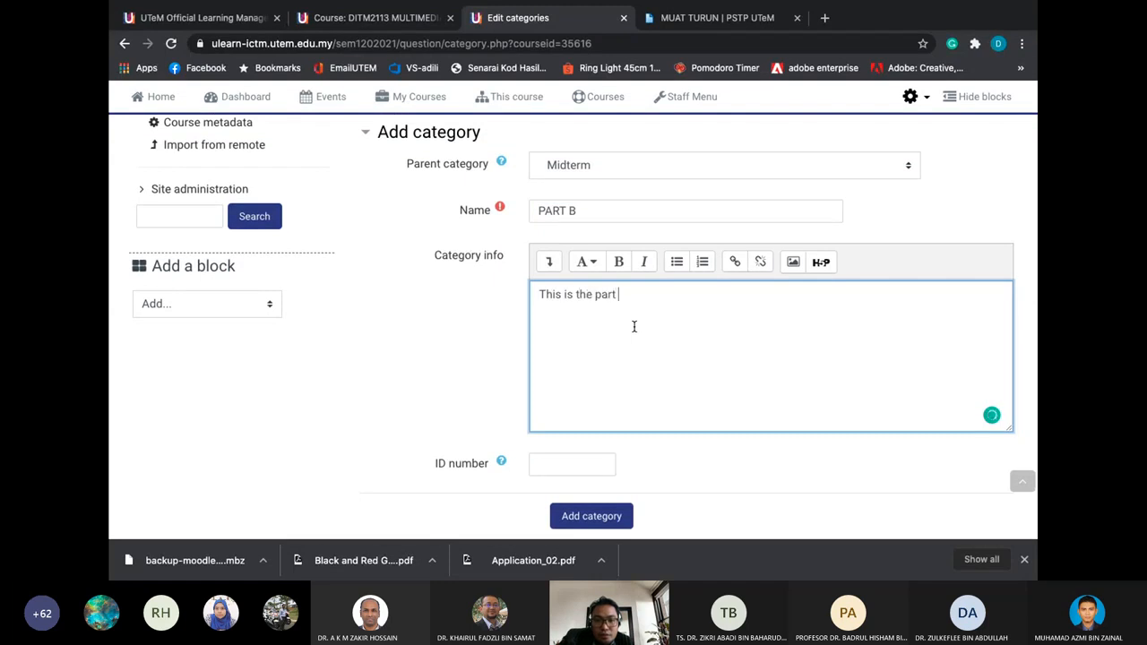
{"action": "type", "text": "for stu"}
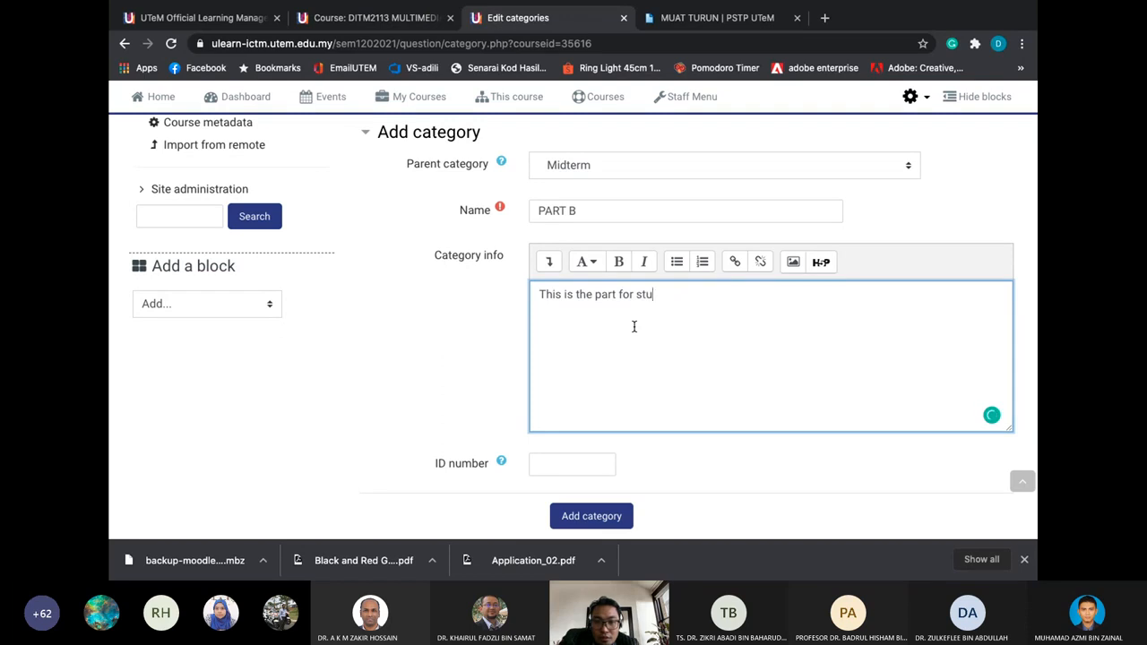
{"action": "key", "text": "BackSpace"}
{"action": "type", "text": "ructured"}
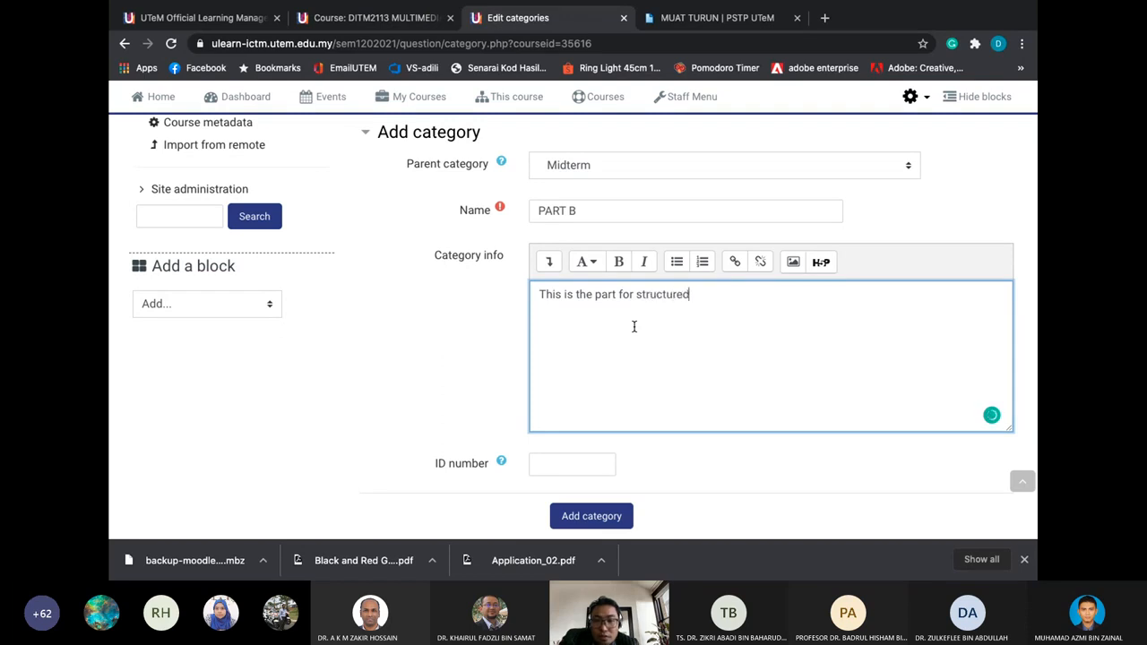
{"action": "type", "text": " questions"}
{"action": "scroll", "coordinate": [617, 402], "scroll_direction": "down", "scroll_amount": 2}
{"action": "left_click", "coordinate": [604, 379]}
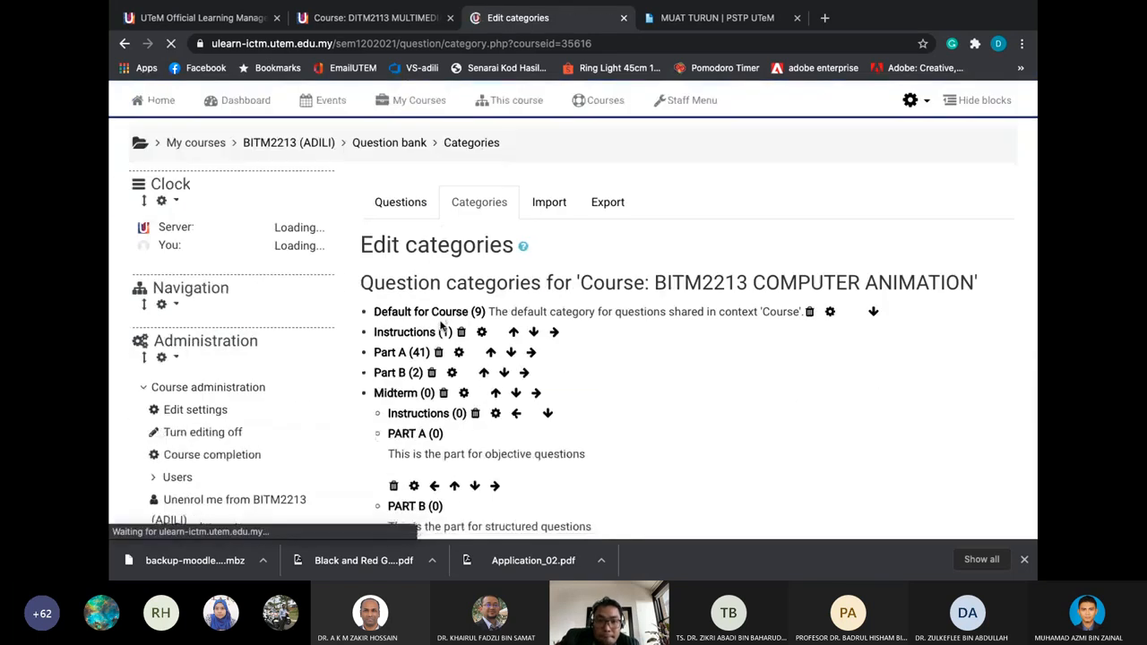
{"action": "scroll", "coordinate": [440, 326], "scroll_direction": "down", "scroll_amount": 1}
{"action": "scroll", "coordinate": [430, 340], "scroll_direction": "down", "scroll_amount": 1}
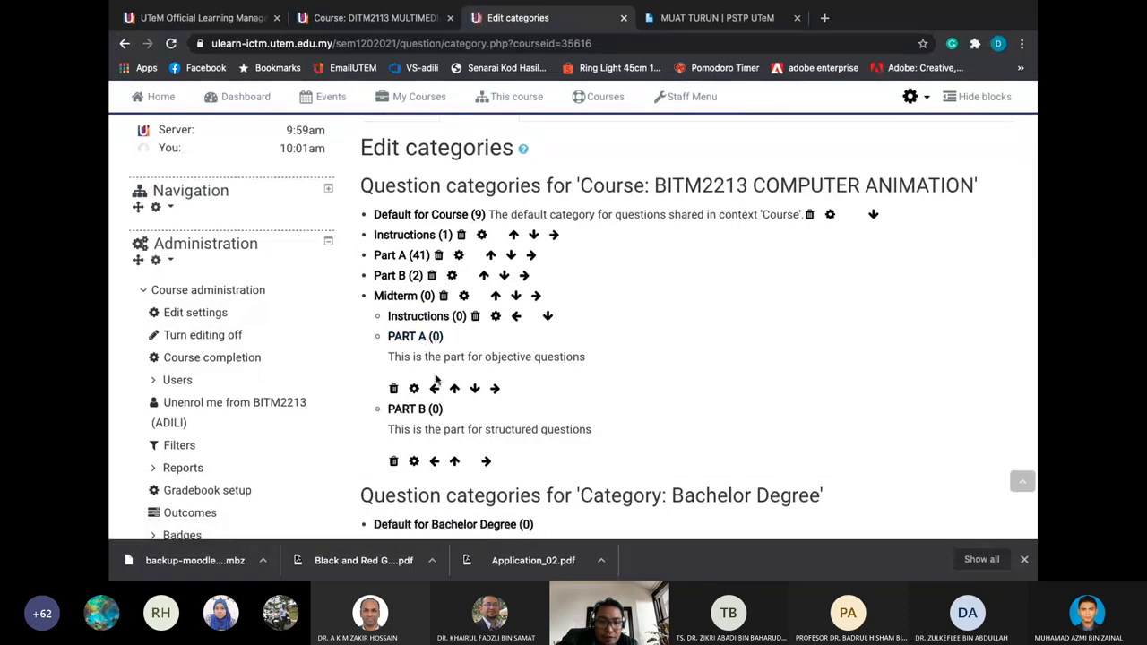
{"action": "scroll", "coordinate": [437, 380], "scroll_direction": "down", "scroll_amount": 1}
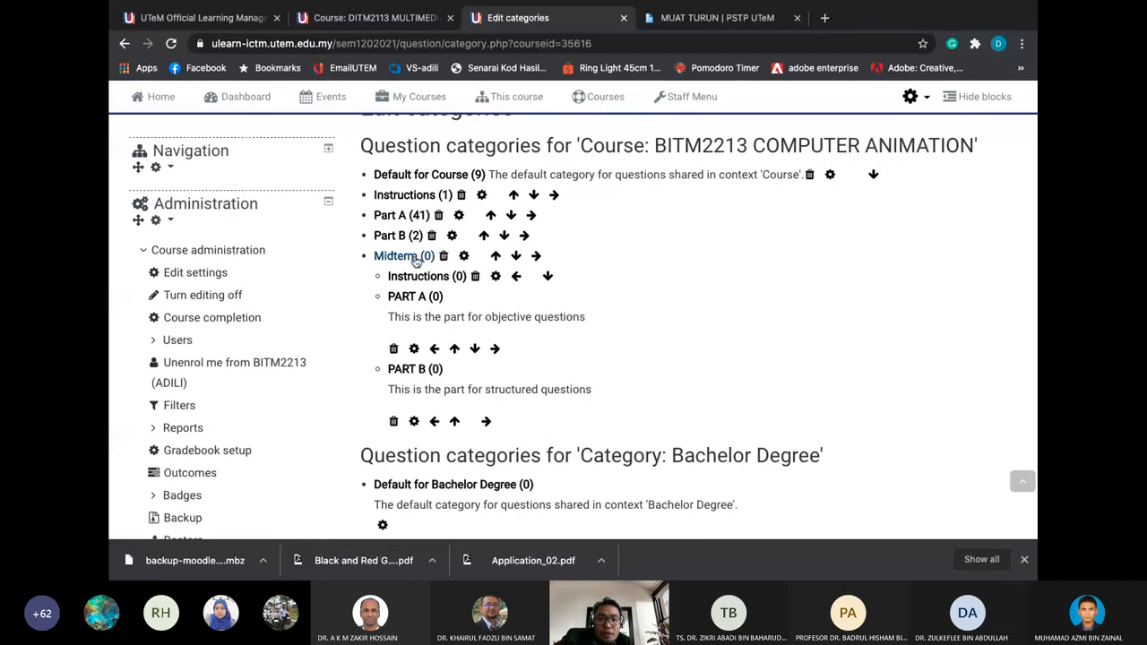
{"action": "scroll", "coordinate": [415, 261], "scroll_direction": "up", "scroll_amount": 3}
{"action": "scroll", "coordinate": [416, 261], "scroll_direction": "down", "scroll_amount": 2}
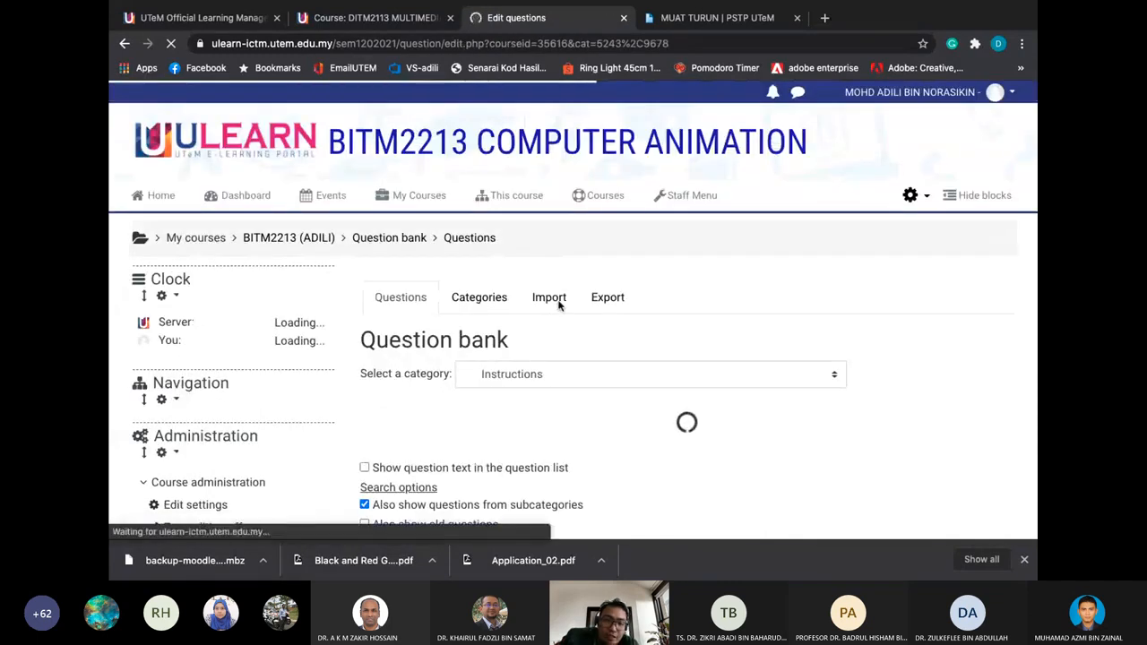
{"action": "mouse_move", "coordinate": [412, 196]}
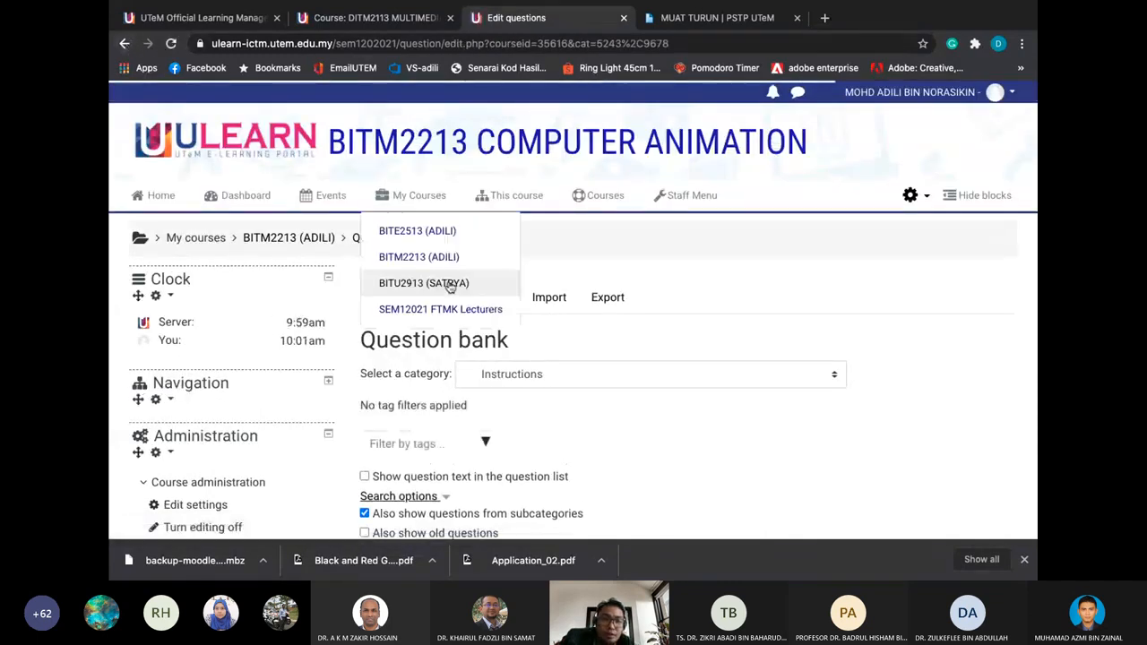
{"action": "scroll", "coordinate": [457, 269], "scroll_direction": "down", "scroll_amount": 3}
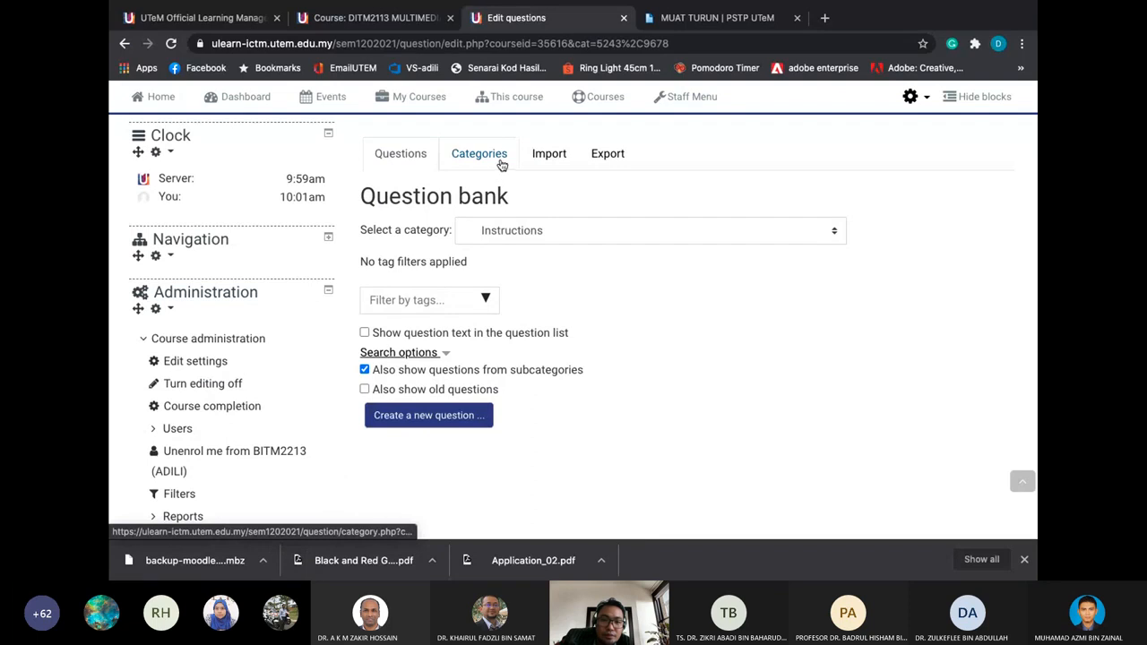
{"action": "left_click", "coordinate": [501, 165]}
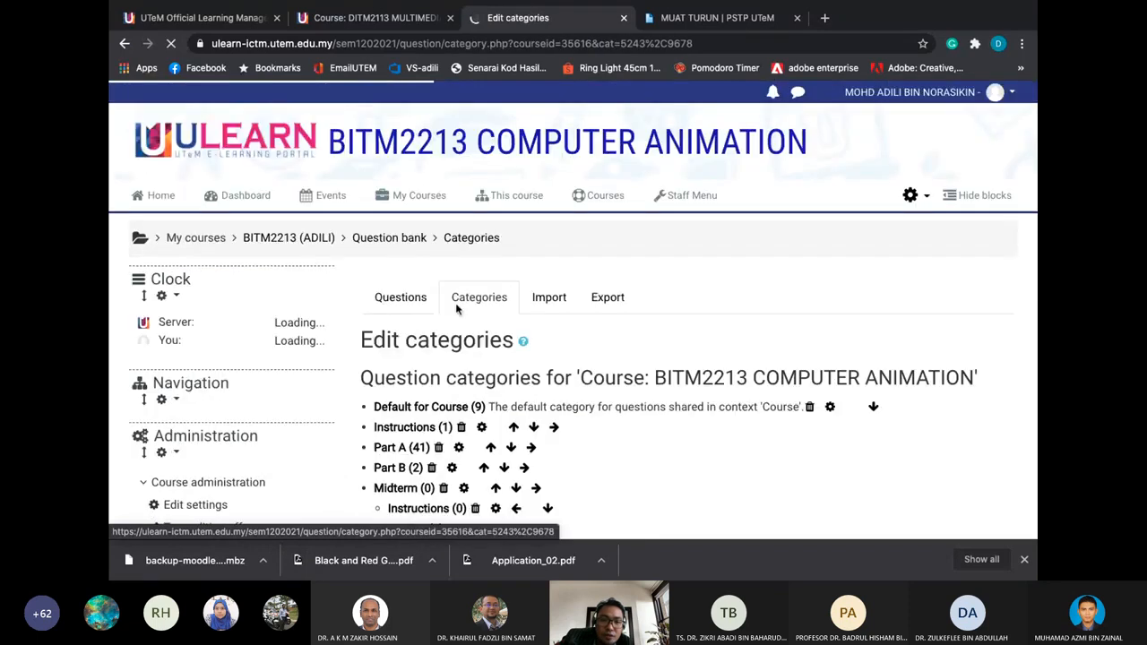
{"action": "scroll", "coordinate": [452, 305], "scroll_direction": "down", "scroll_amount": 3}
{"action": "scroll", "coordinate": [412, 288], "scroll_direction": "down", "scroll_amount": 2}
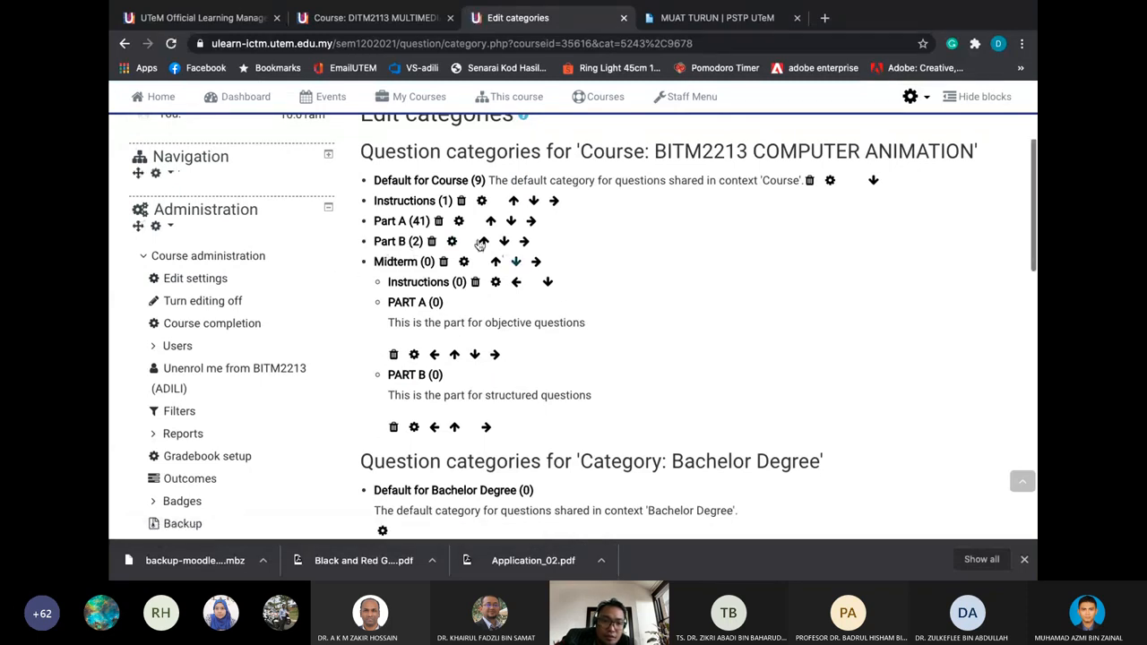
Open Midterm's Instructions category and add a new Description-type item
{"action": "left_click", "coordinate": [420, 283]}
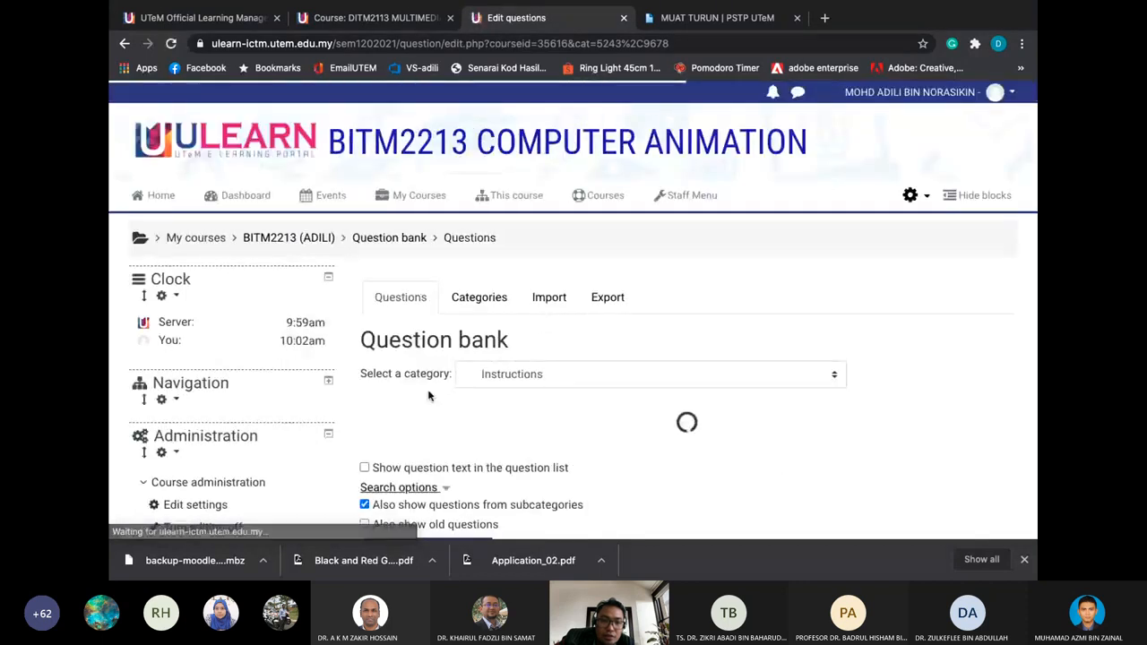
{"action": "scroll", "coordinate": [429, 395], "scroll_direction": "down", "scroll_amount": 2}
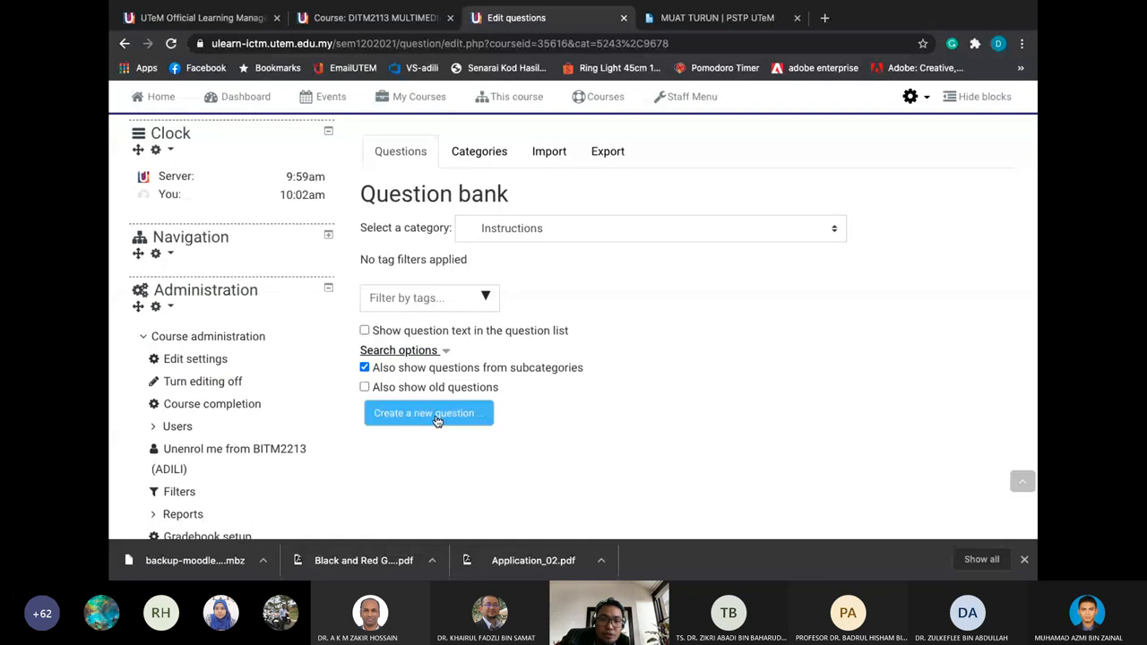
{"action": "left_click", "coordinate": [437, 419]}
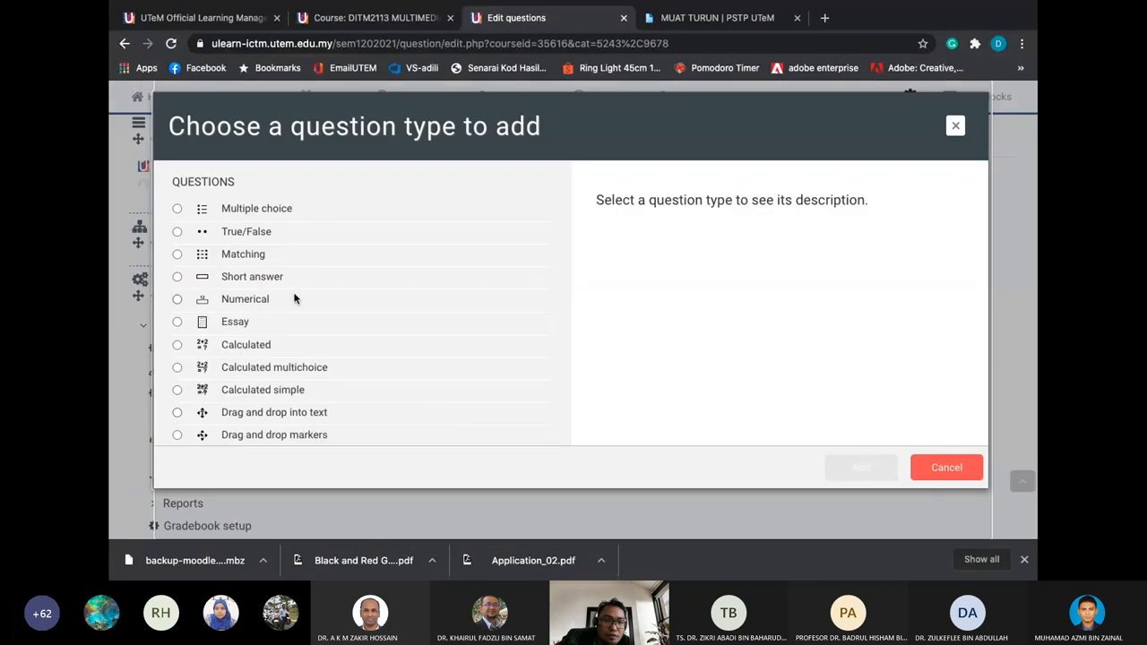
{"action": "scroll", "coordinate": [294, 298], "scroll_direction": "down", "scroll_amount": 3}
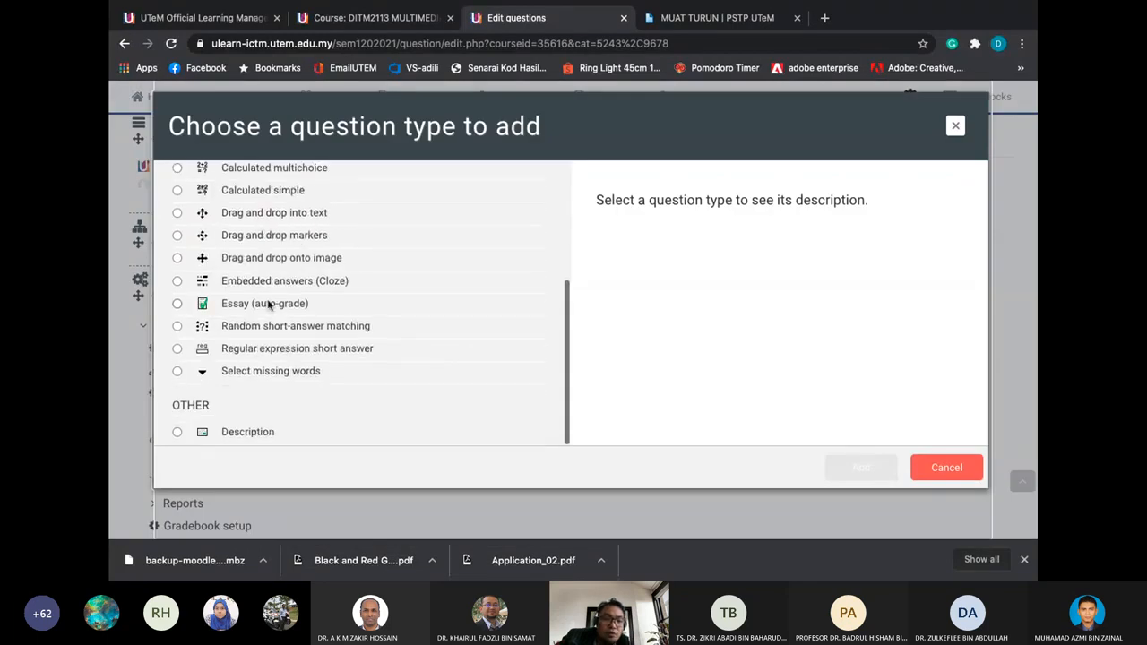
{"action": "scroll", "coordinate": [230, 205], "scroll_direction": "up", "scroll_amount": 3}
{"action": "scroll", "coordinate": [236, 294], "scroll_direction": "down", "scroll_amount": 3}
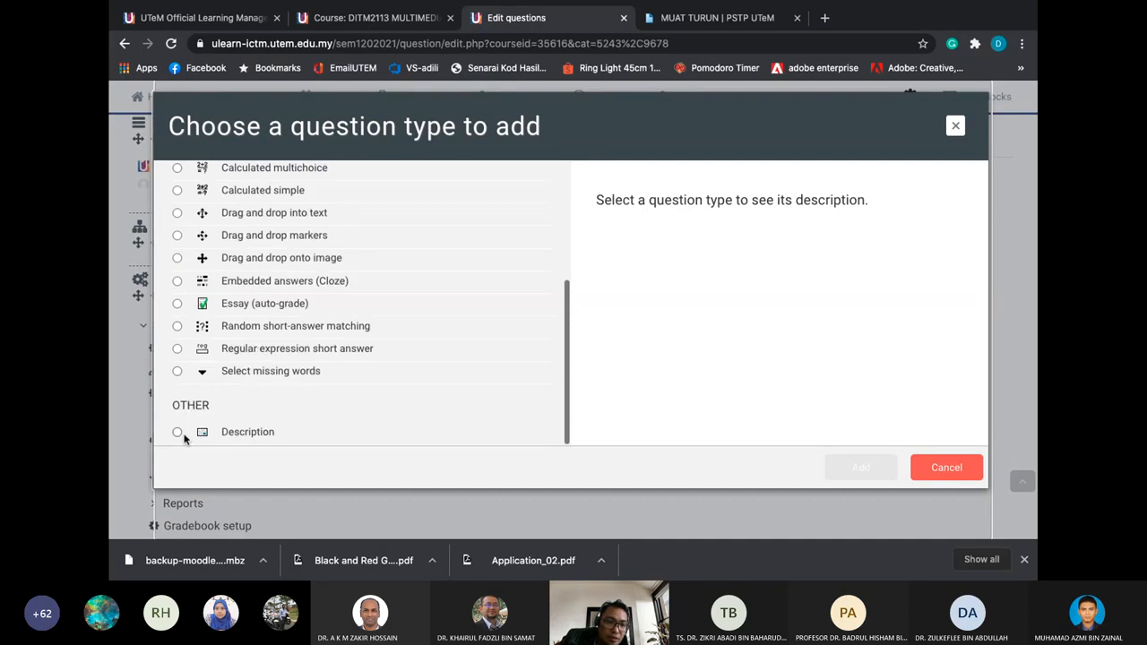
{"action": "left_click", "coordinate": [179, 434]}
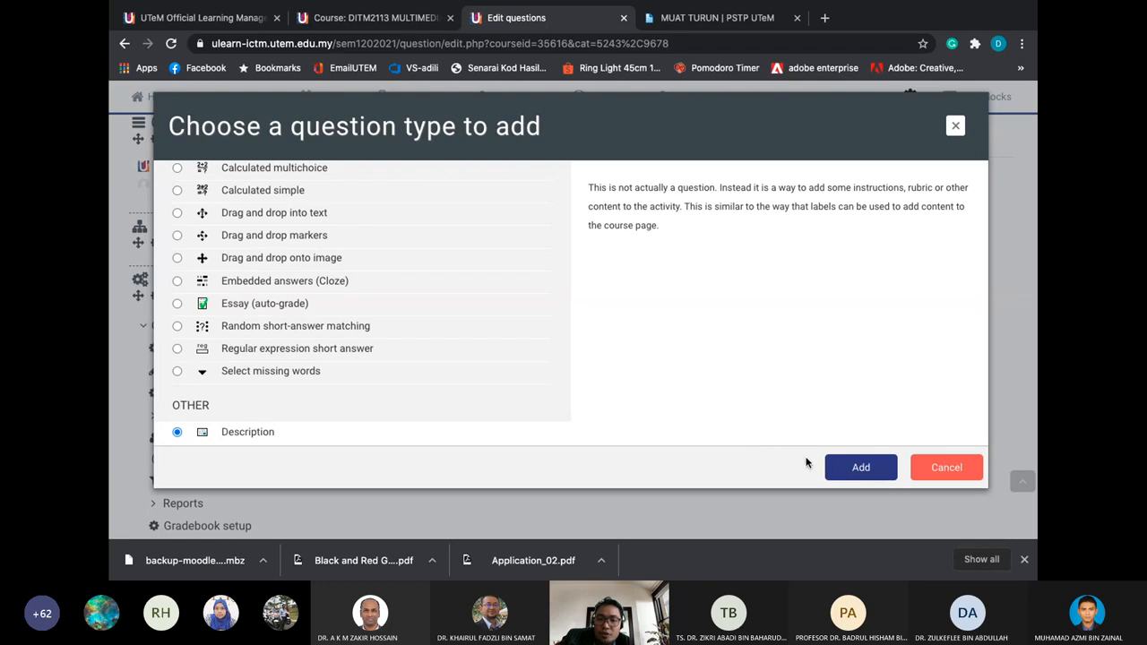
{"action": "left_click", "coordinate": [846, 467]}
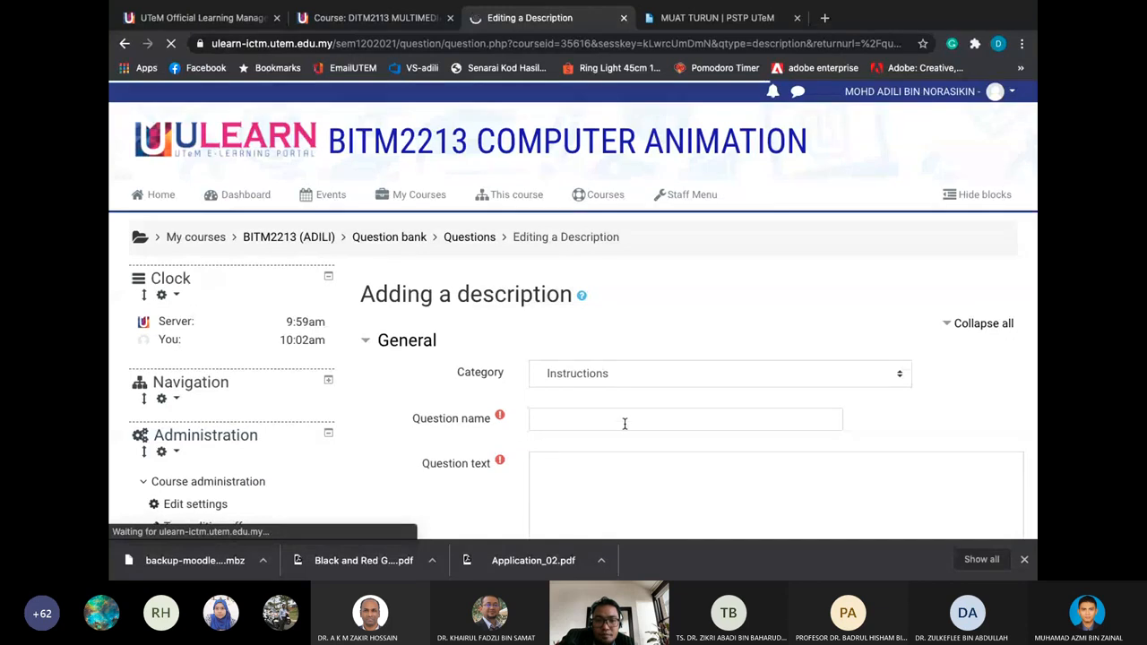
Name the item Instructions and type the intro listing PART A (Objectives 50 questions)
{"action": "left_click", "coordinate": [624, 423]}
{"action": "type", "text": "Instructions to students"}
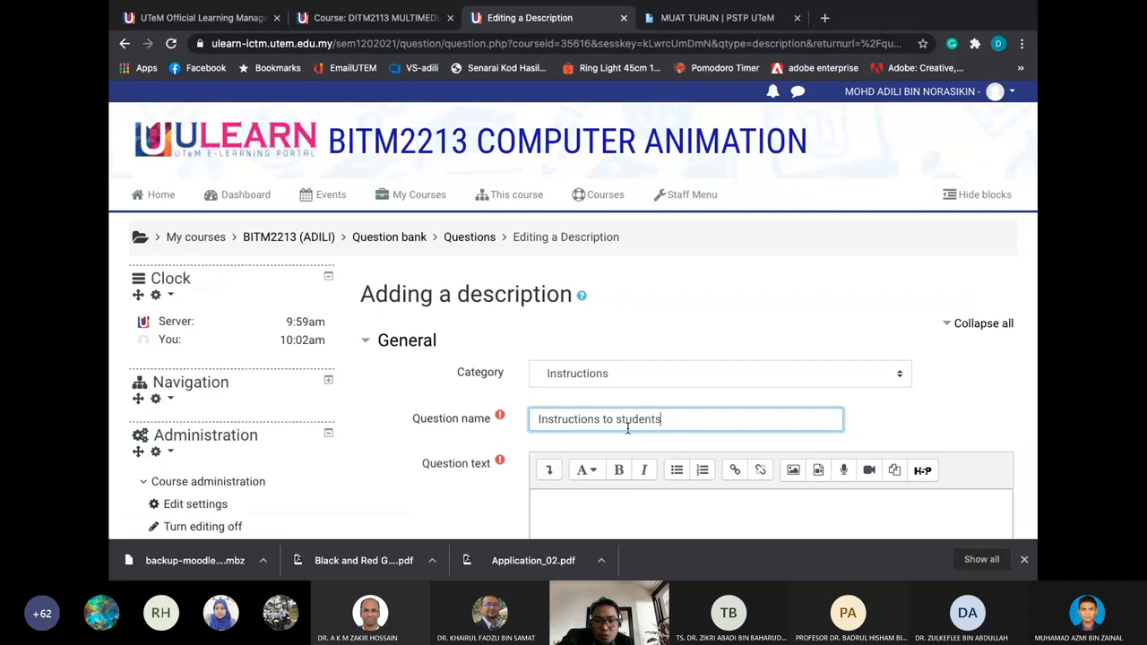
{"action": "scroll", "coordinate": [627, 429], "scroll_direction": "down", "scroll_amount": 3}
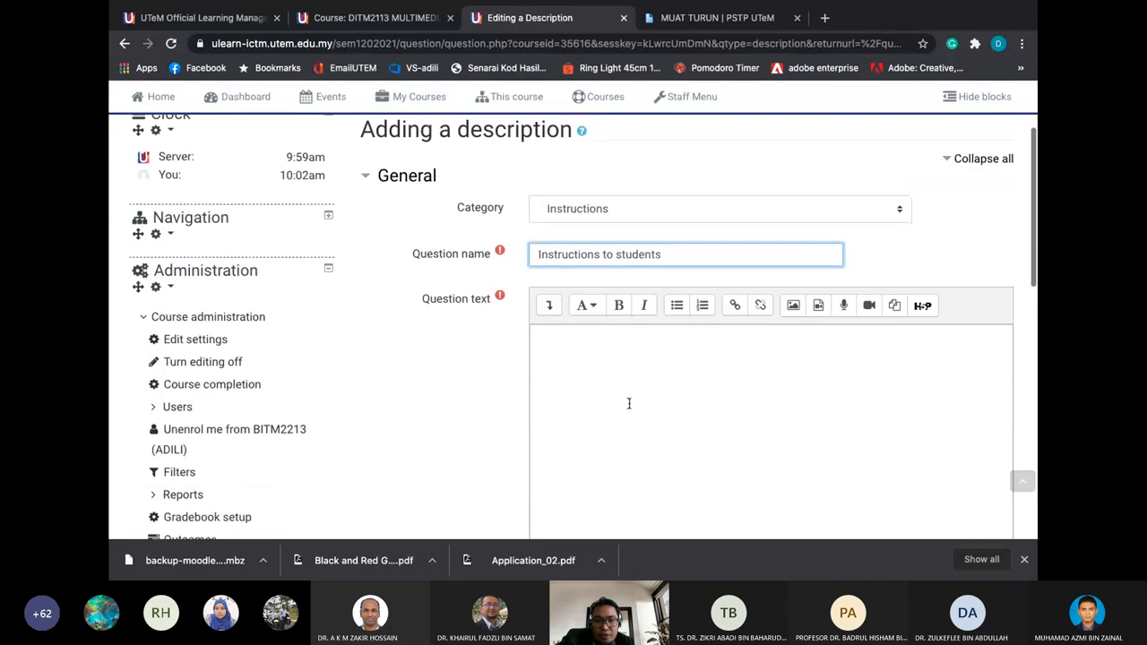
{"action": "left_click", "coordinate": [630, 401]}
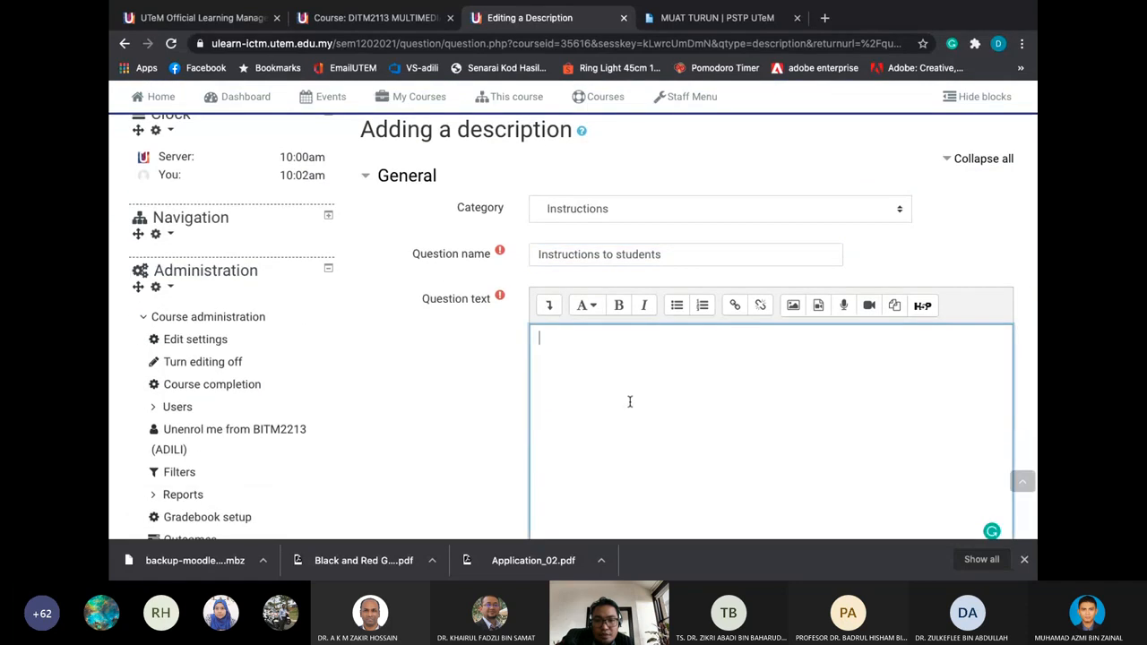
{"action": "type", "text": "In this midterm"}
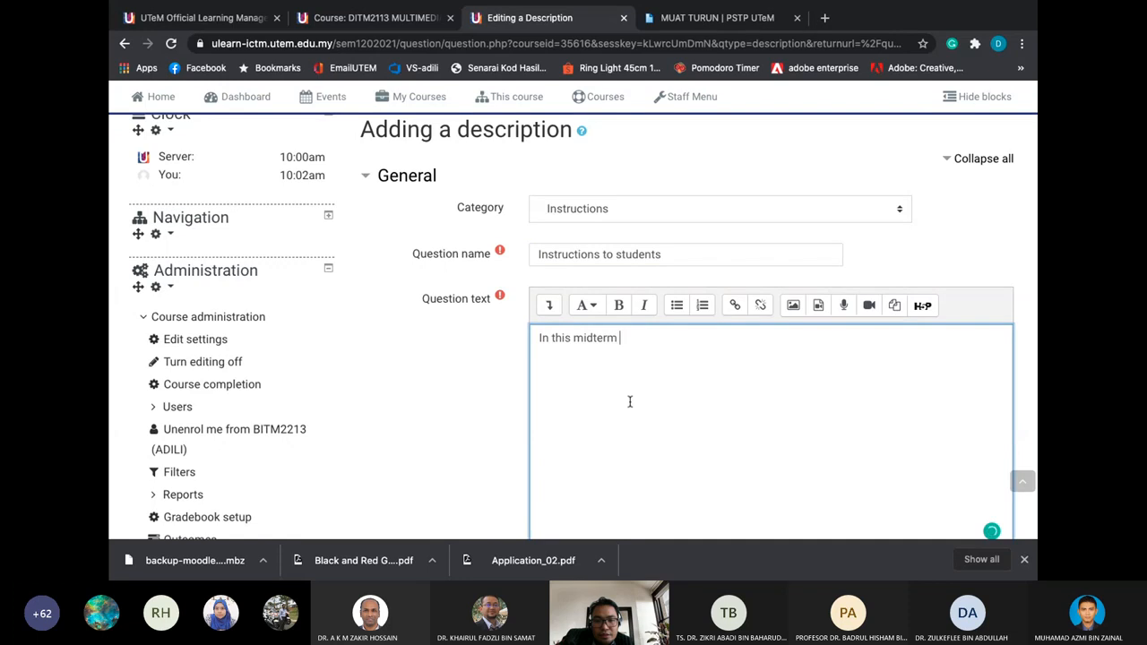
{"action": "type", "text": " test there are two parts: PART A ("}
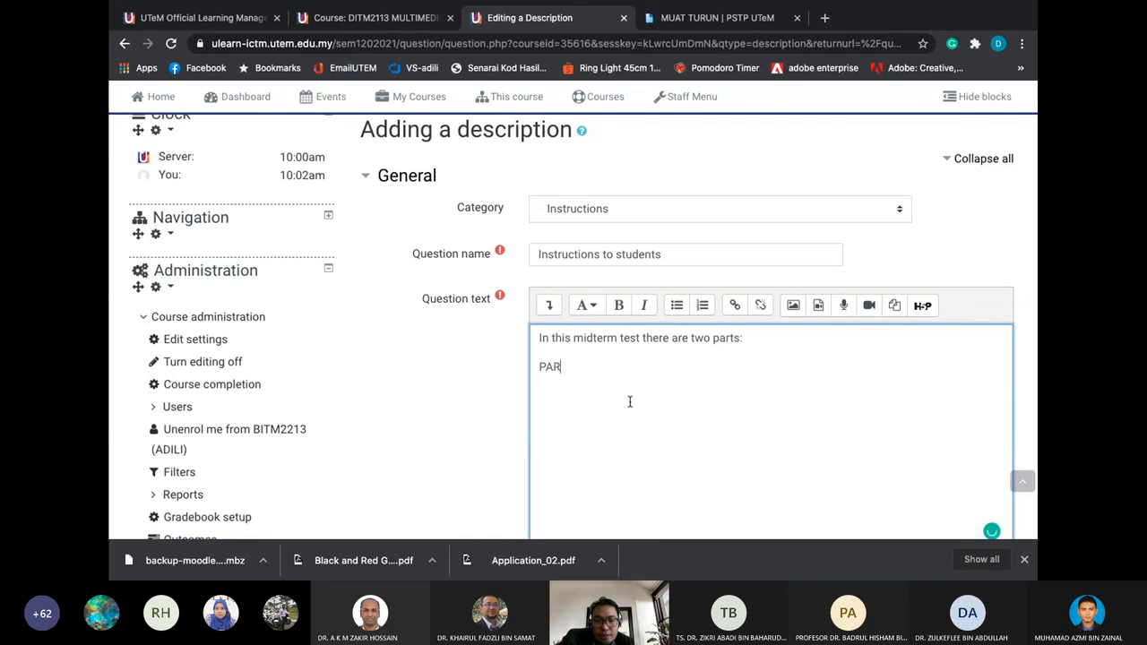
{"action": "type", "text": "Objec"}
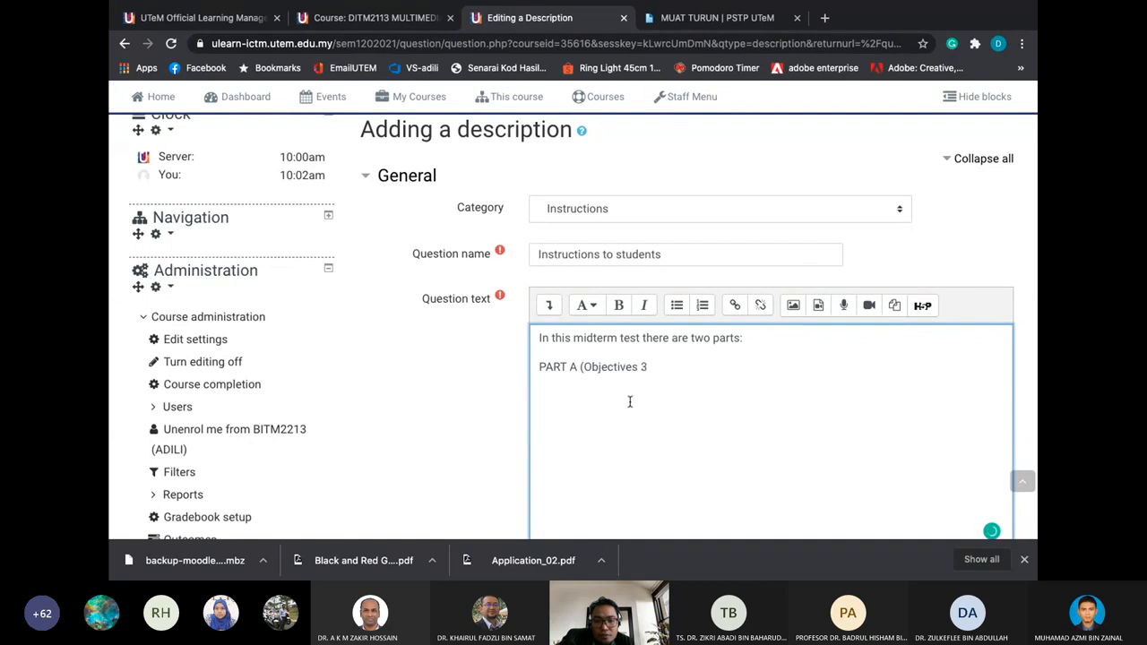
{"action": "type", "text": "tives 50 questions"}
Add 'random' to the PART A line, close its bracket, and add the essay questions line
{"action": "left_click", "coordinate": [655, 367]}
{"action": "type", "text": "random questions"}
{"action": "left_click", "coordinate": [754, 366]}
{"action": "type", "text": ")"}
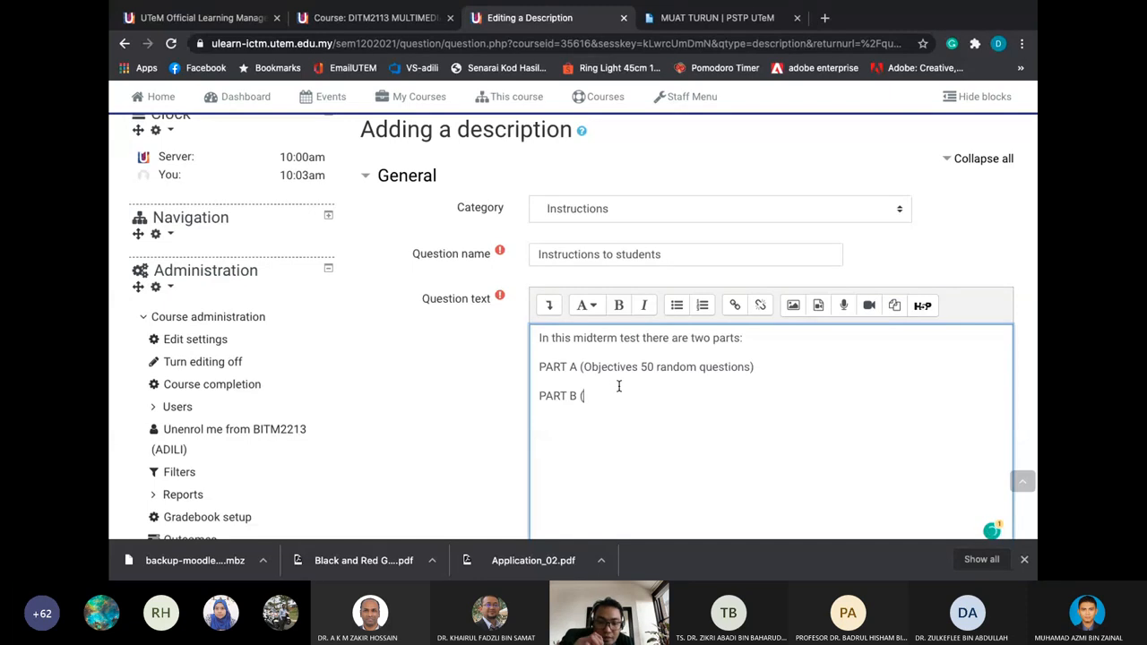
{"action": "type", "text": "S"}
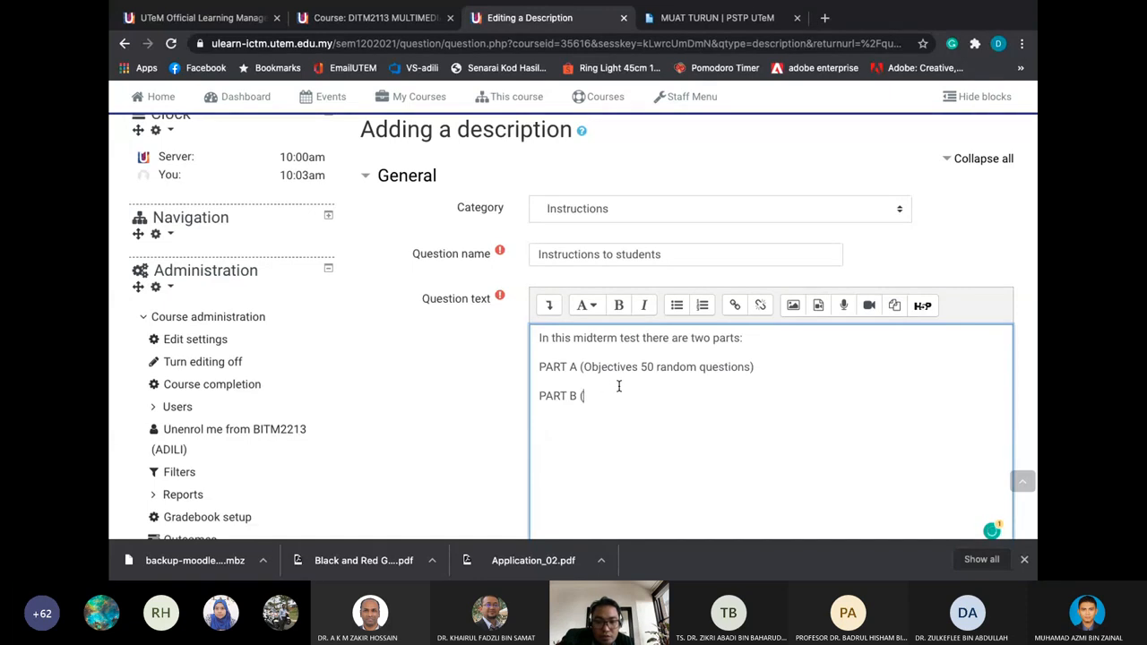
{"action": "type", "text": "ssay"}
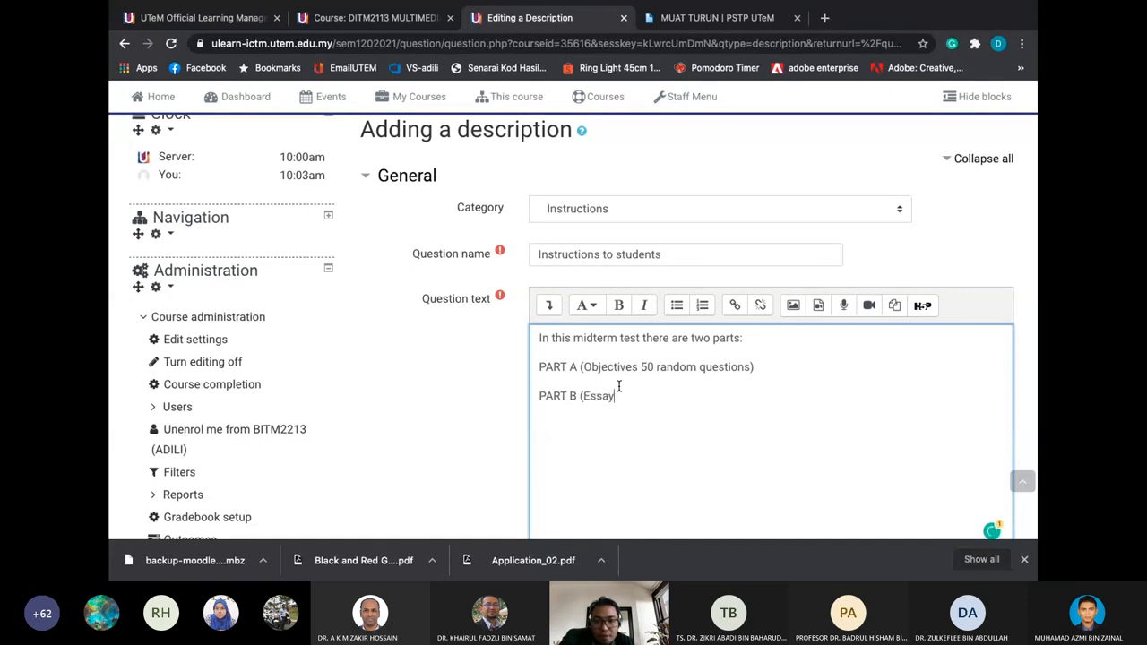
{"action": "type", "text": ")"}
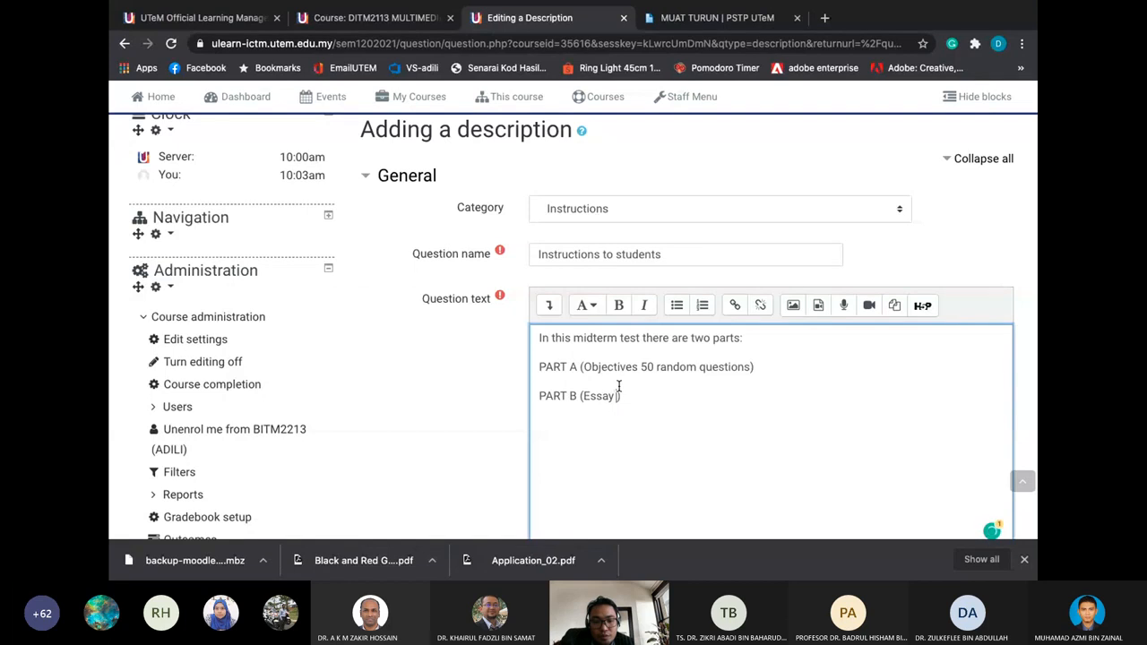
{"action": "type", "text": " questions"}
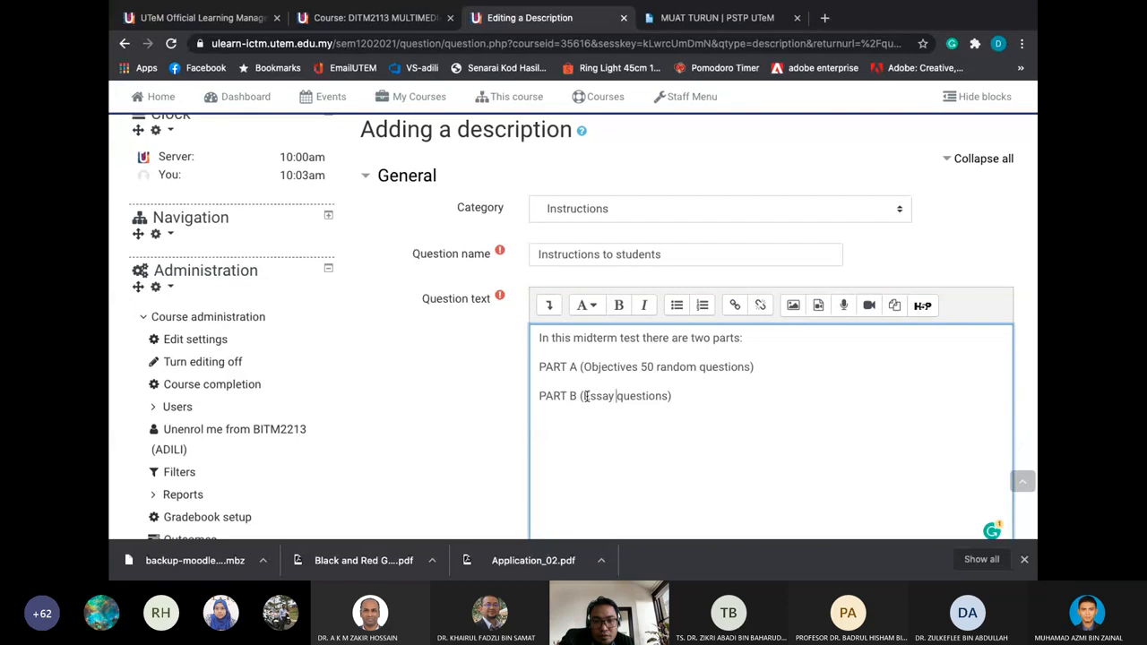
Correct the PART B line to read 'PART B (Random essay questions)'
{"action": "left_click", "coordinate": [583, 397]}
{"action": "type", "text": "Random"}
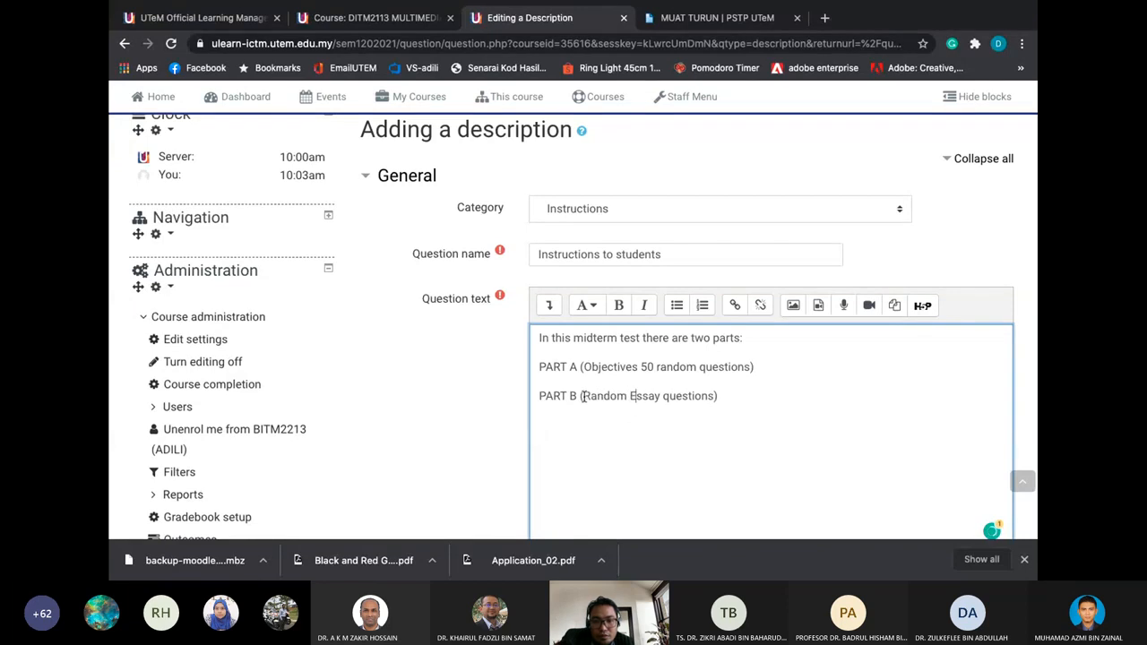
{"action": "key", "text": "Delete"}
{"action": "type", "text": "e"}
{"action": "scroll", "coordinate": [663, 408], "scroll_direction": "down", "scroll_amount": 4}
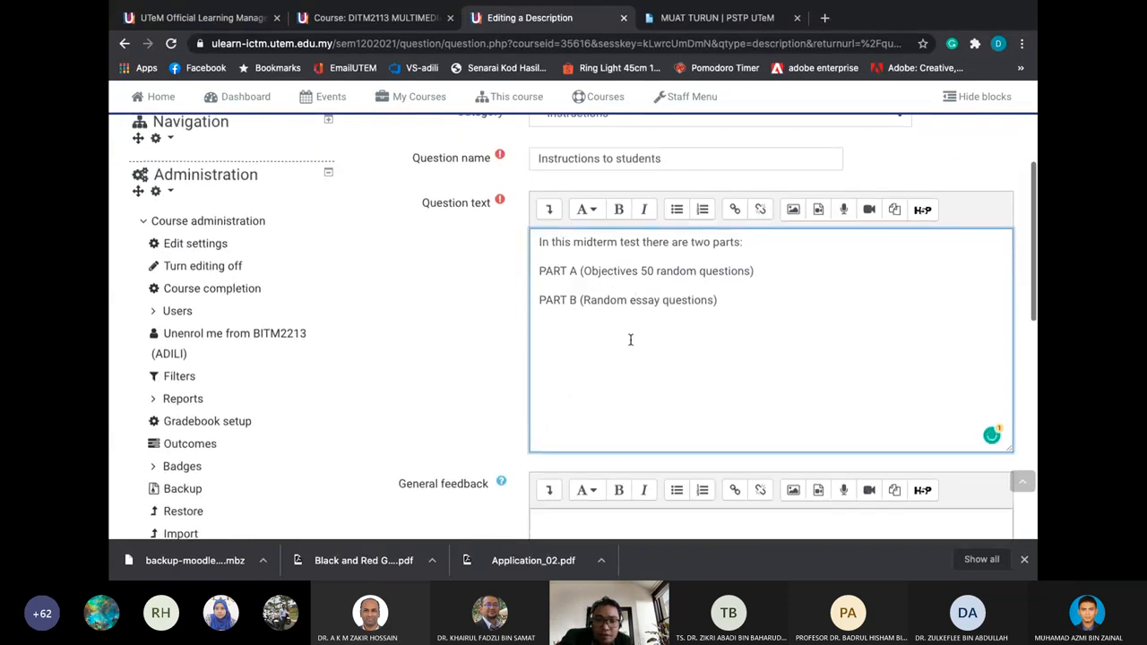
{"action": "scroll", "coordinate": [609, 371], "scroll_direction": "down", "scroll_amount": 10}
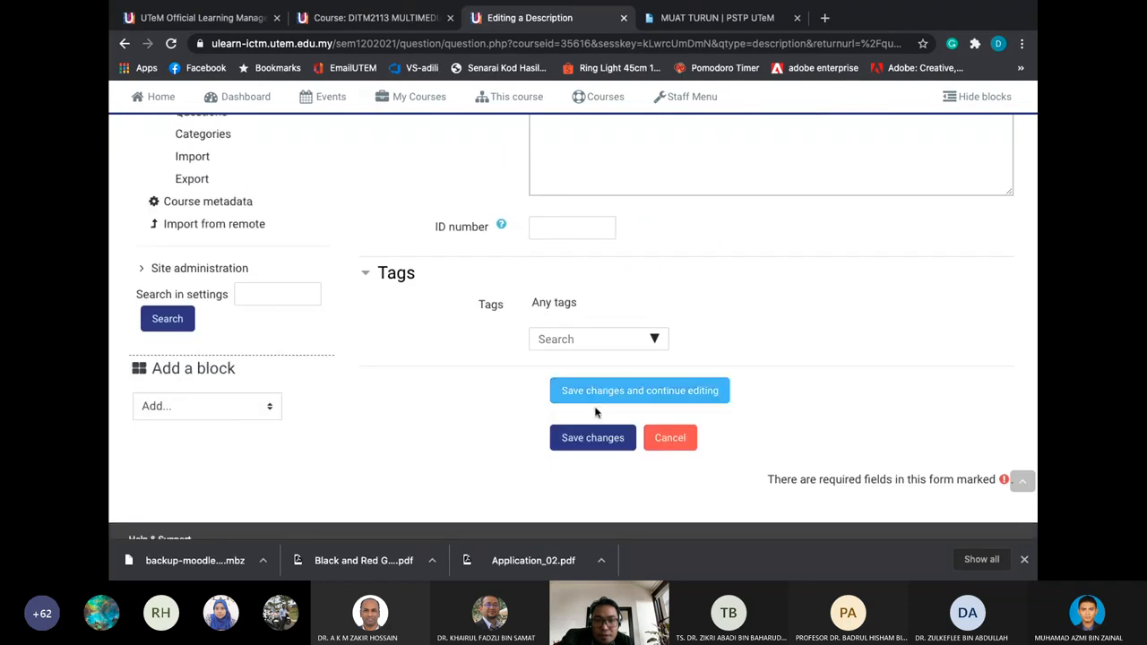
Save the Instructions to students description and view the course's question categories
{"action": "left_click", "coordinate": [590, 437]}
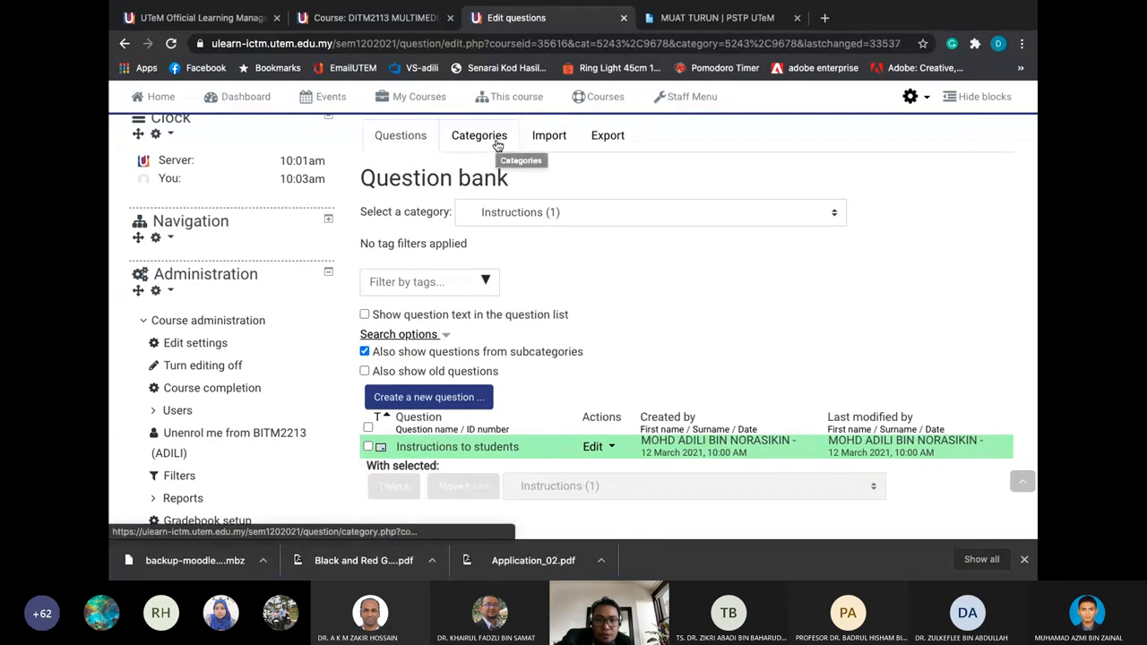
{"action": "left_click", "coordinate": [498, 143]}
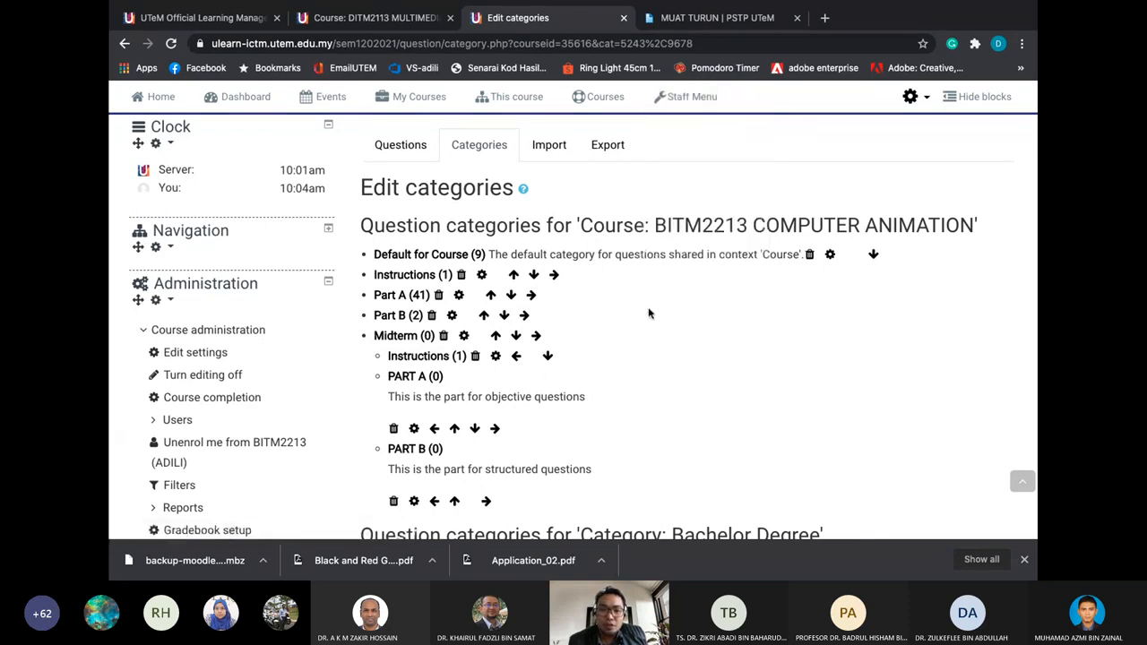
{"action": "mouse_move", "coordinate": [685, 104]}
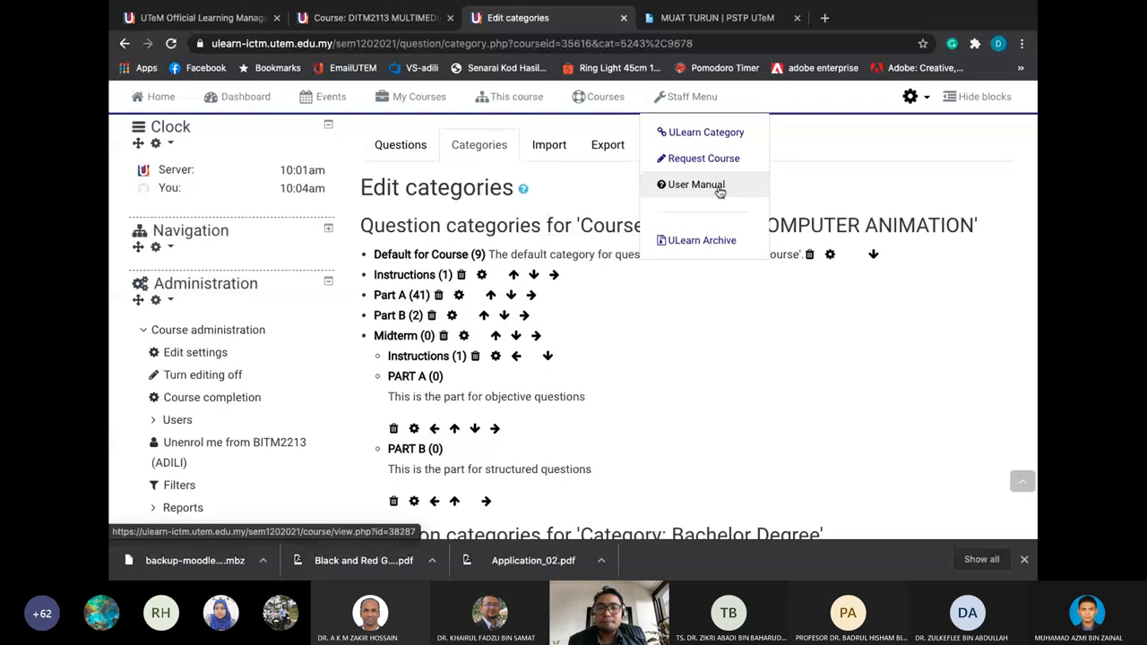
Open the User Manual course and highlight 'Ms Word' in the Create and Manage Quiz import heading
{"action": "left_click", "coordinate": [719, 192]}
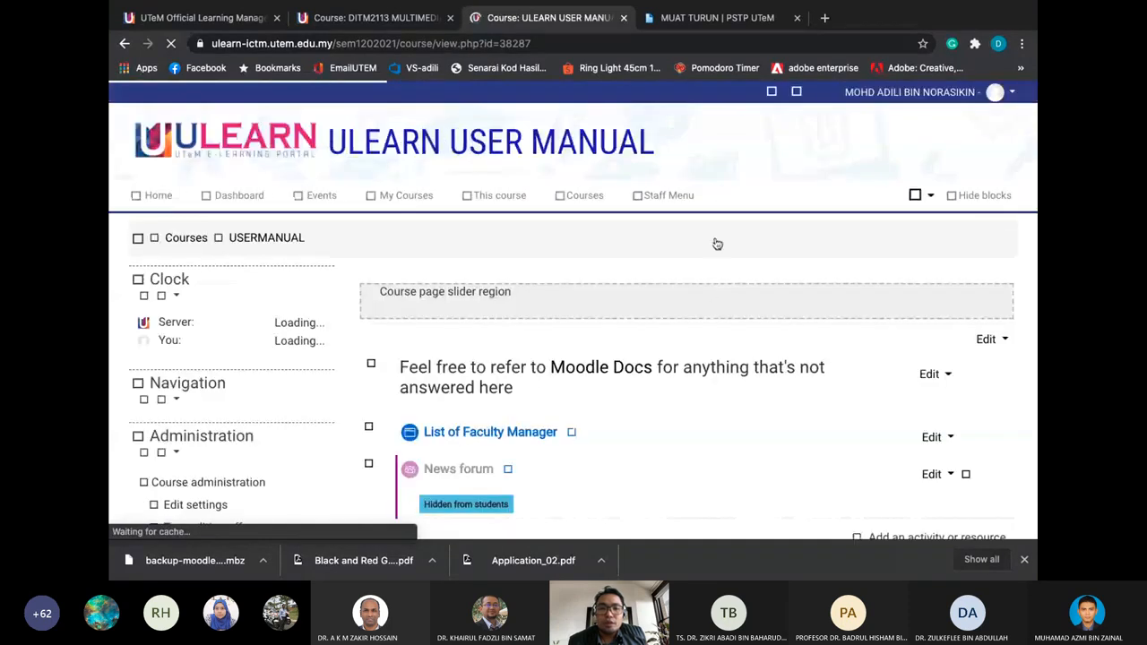
{"action": "scroll", "coordinate": [707, 287], "scroll_direction": "down", "scroll_amount": 3}
{"action": "scroll", "coordinate": [707, 288], "scroll_direction": "down", "scroll_amount": 2}
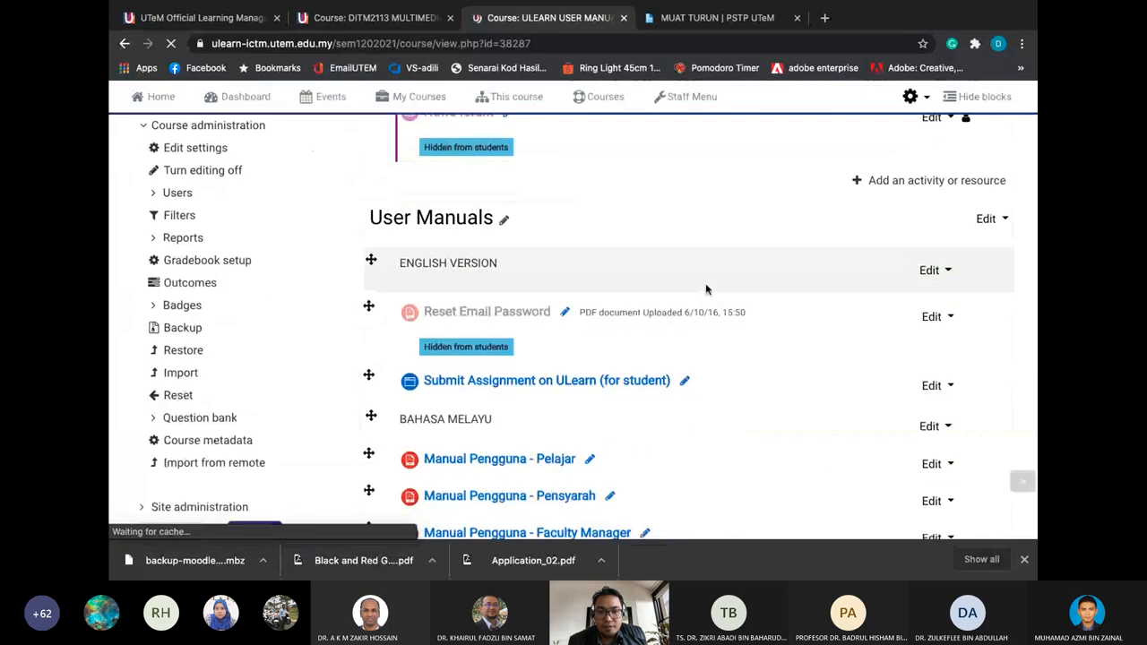
{"action": "scroll", "coordinate": [707, 288], "scroll_direction": "down", "scroll_amount": 2}
{"action": "scroll", "coordinate": [707, 289], "scroll_direction": "down", "scroll_amount": 6}
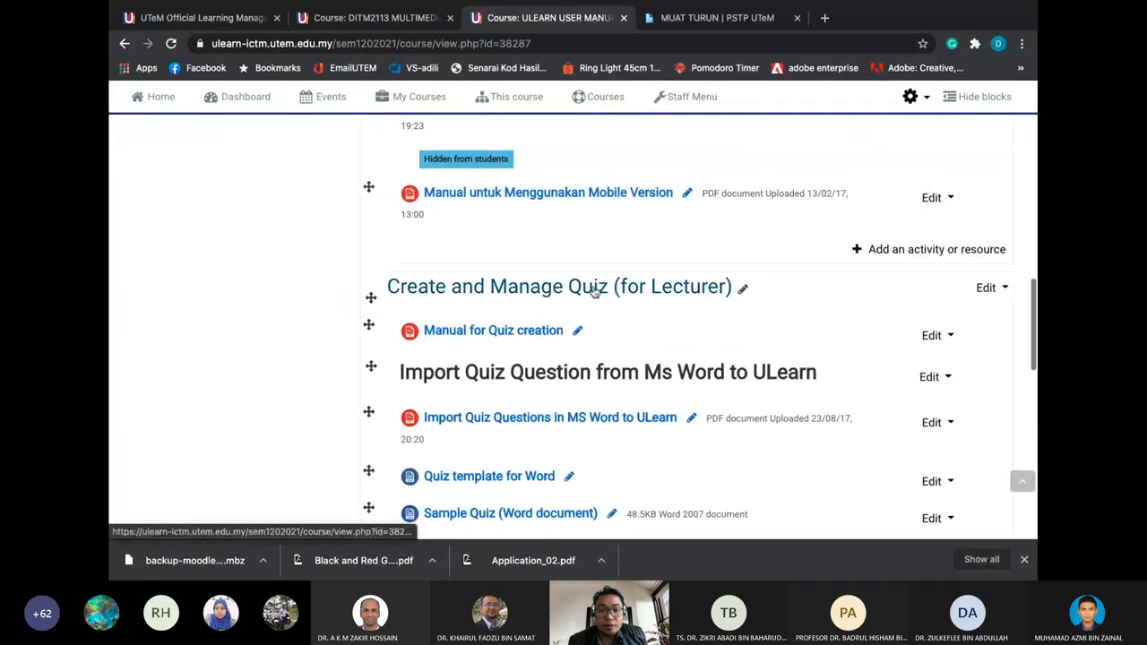
{"action": "scroll", "coordinate": [745, 289], "scroll_direction": "down", "scroll_amount": 1}
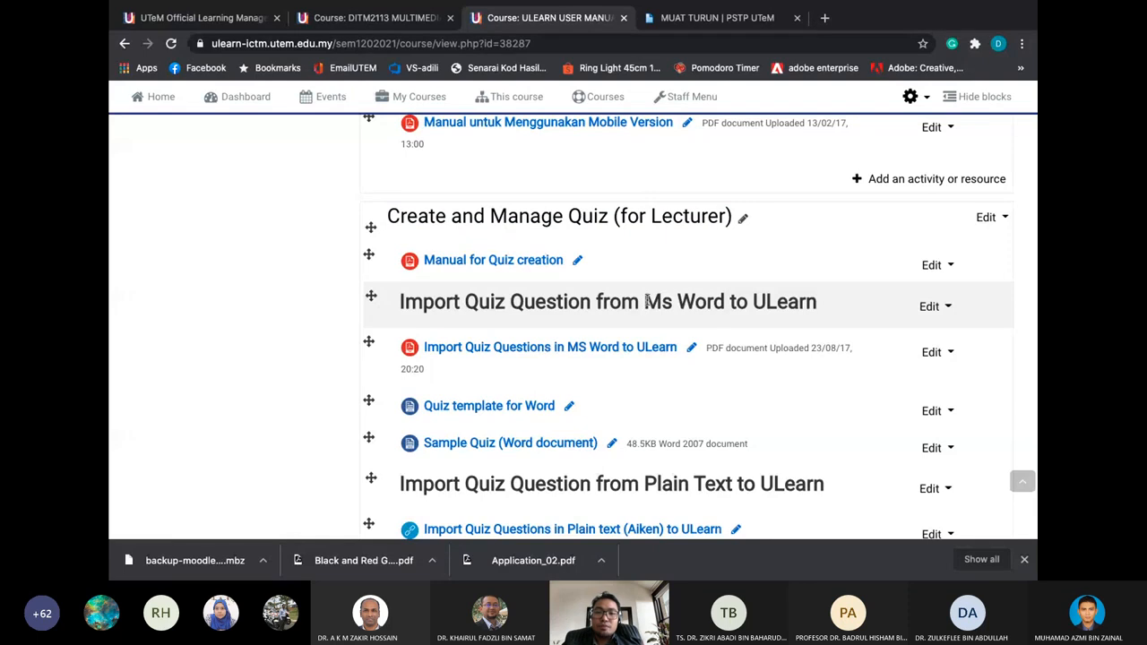
{"action": "left_click_drag", "start_coordinate": [646, 302], "coordinate": [733, 295]}
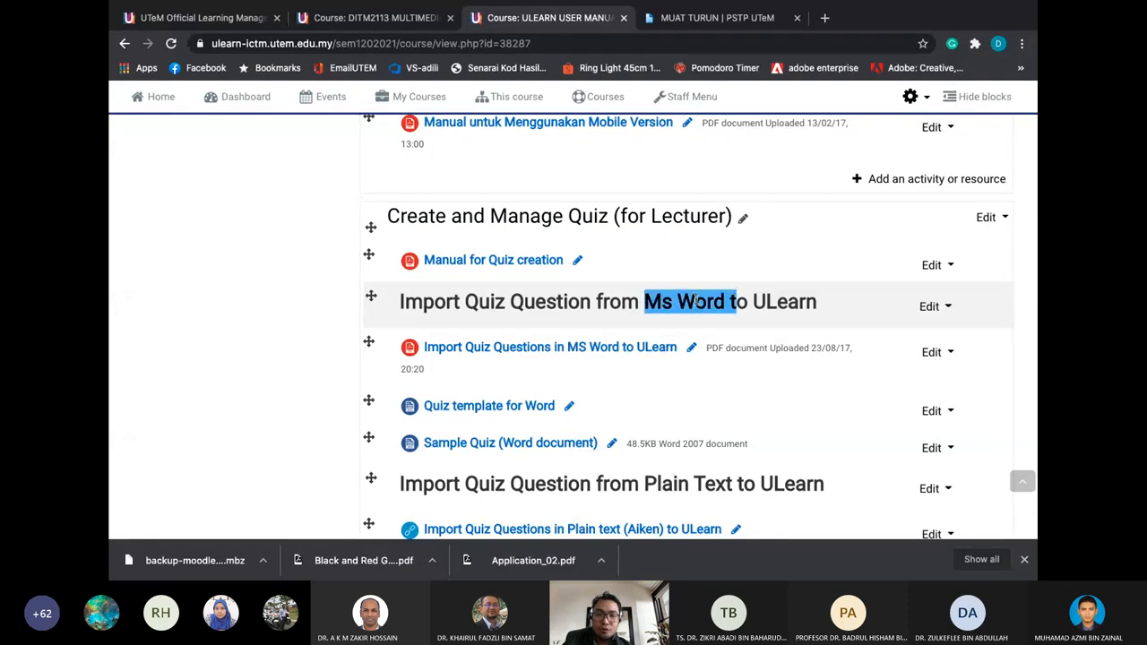
{"action": "scroll", "coordinate": [697, 301], "scroll_direction": "down", "scroll_amount": 1}
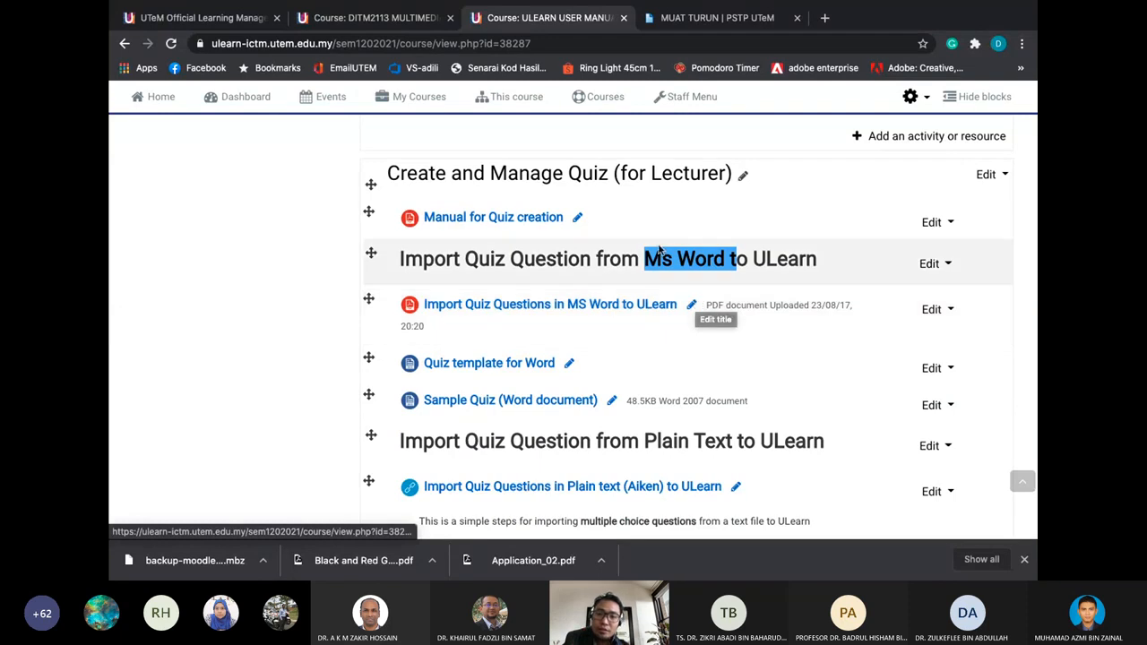
{"action": "left_click_drag", "start_coordinate": [643, 258], "coordinate": [714, 262]}
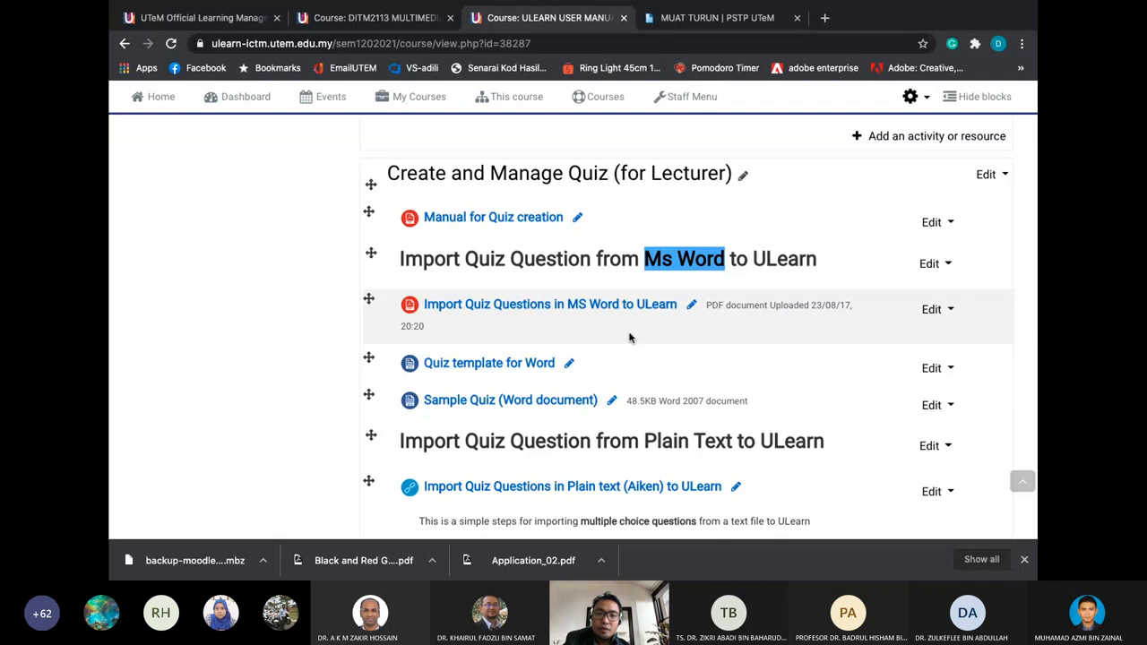
{"action": "scroll", "coordinate": [630, 338], "scroll_direction": "down", "scroll_amount": 2}
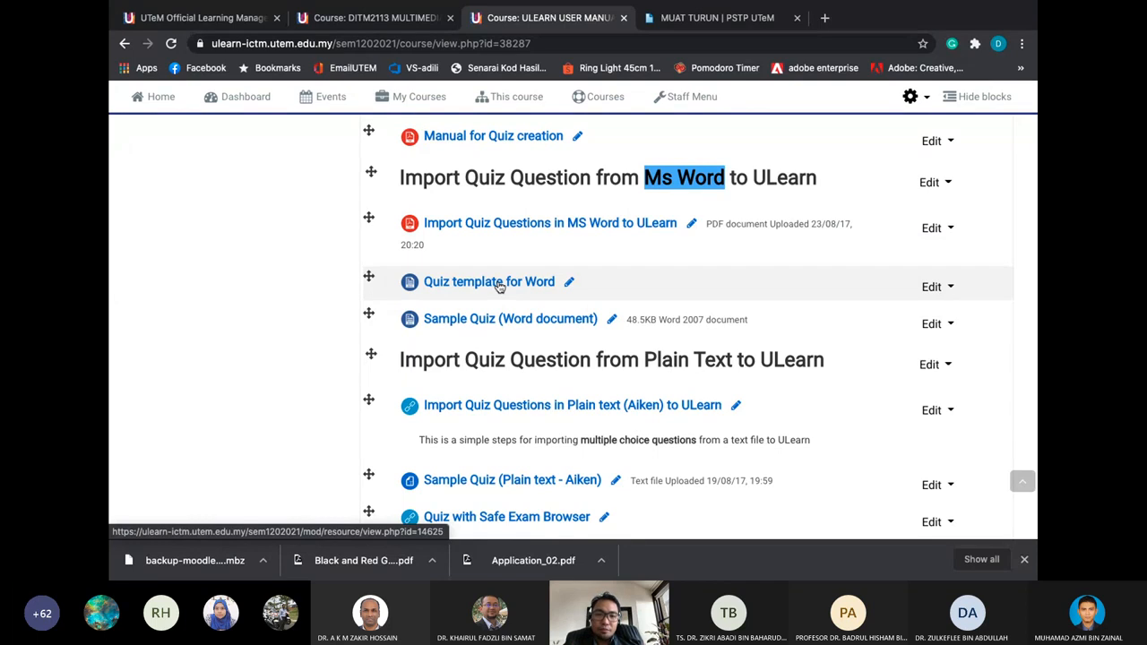
{"action": "scroll", "coordinate": [499, 284], "scroll_direction": "down", "scroll_amount": 2}
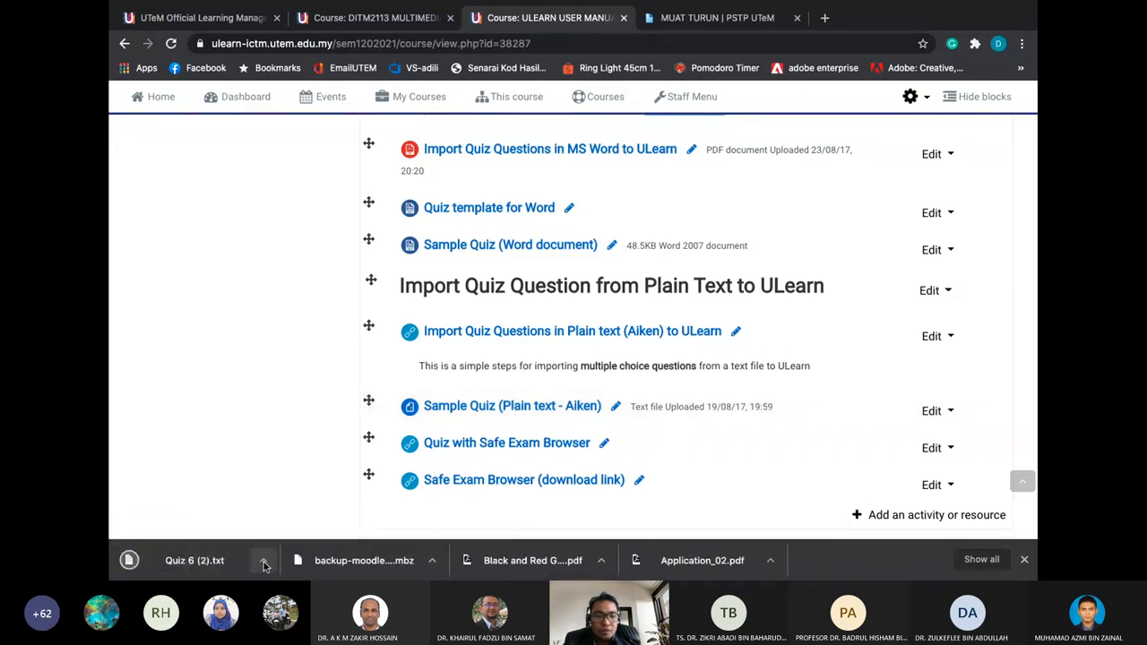
Open Quiz 6 (2).txt, highlight its question, options A–D and ANSWER: D line, then close it
{"action": "left_click", "coordinate": [224, 561]}
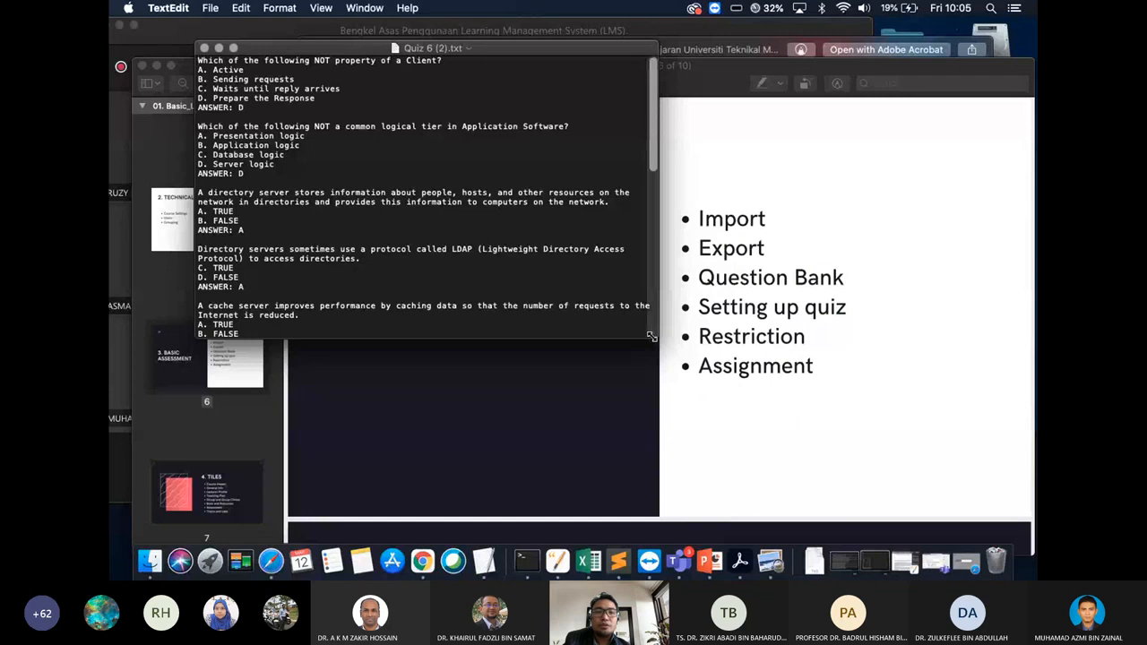
{"action": "left_click_drag", "start_coordinate": [652, 336], "coordinate": [785, 391]}
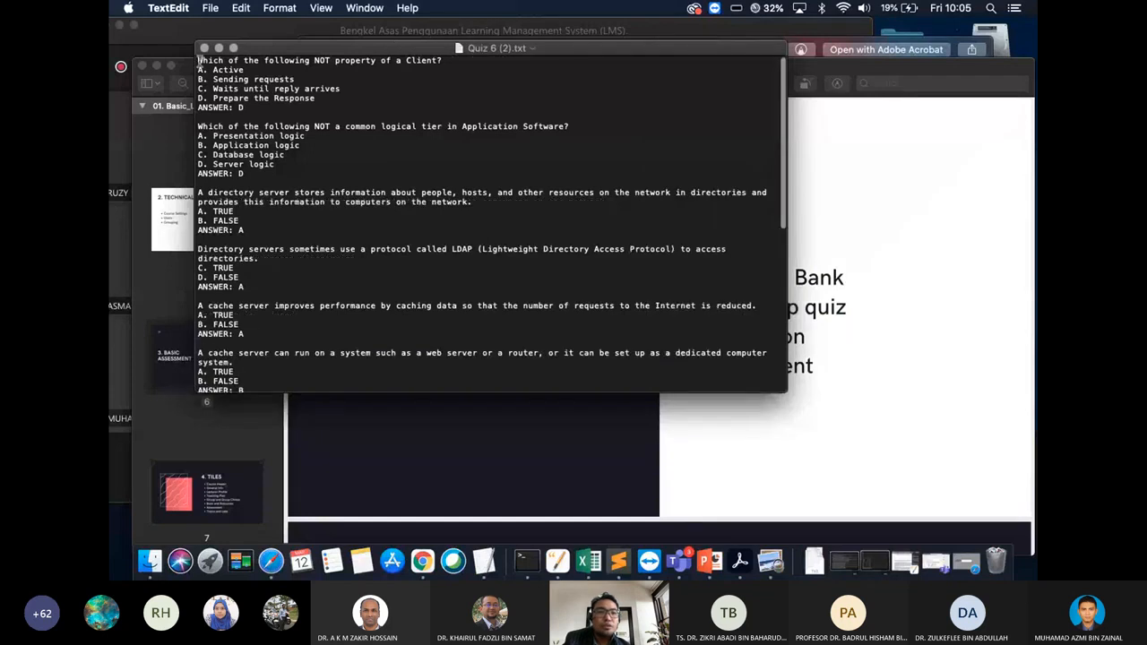
{"action": "left_click_drag", "start_coordinate": [199, 61], "coordinate": [447, 60]}
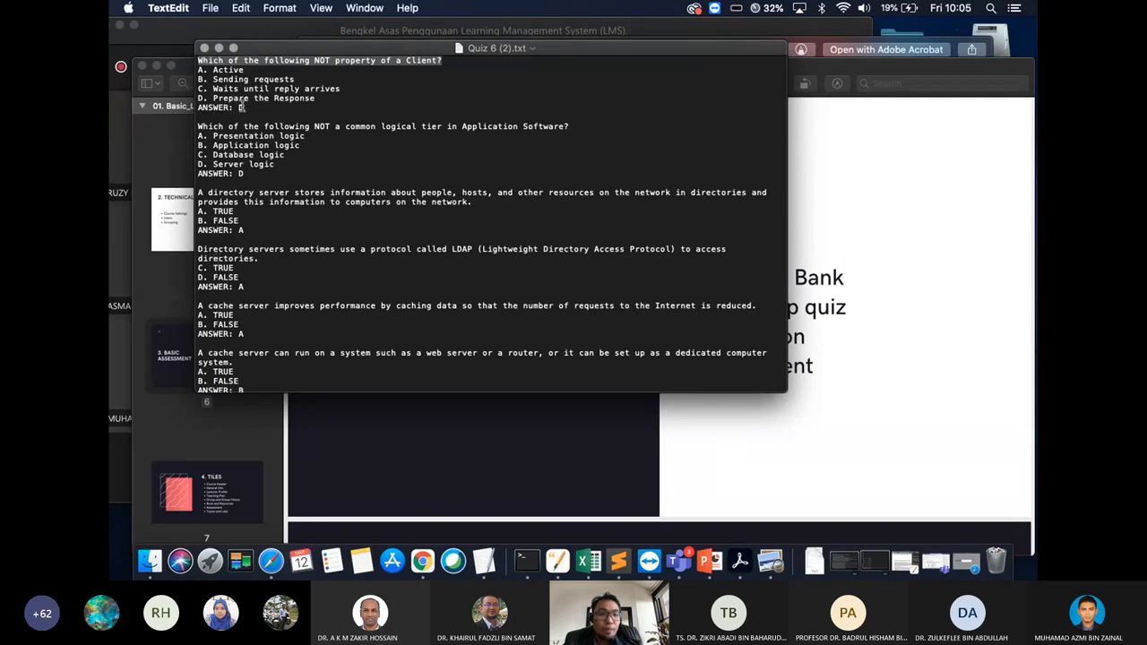
{"action": "left_click_drag", "start_coordinate": [244, 108], "coordinate": [198, 112]}
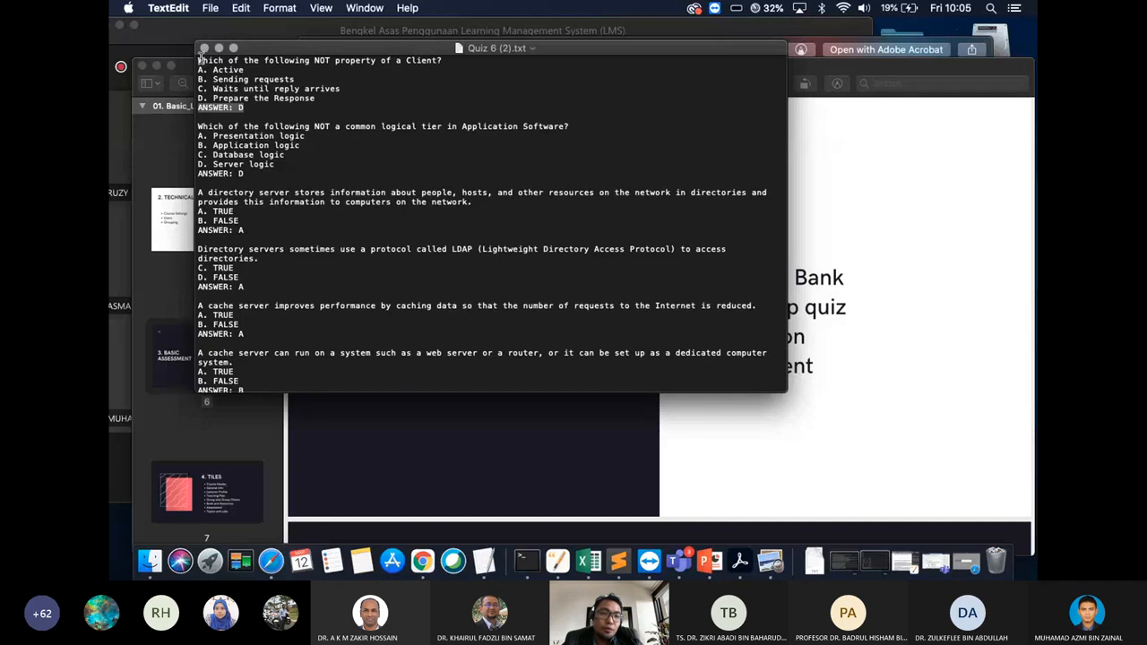
{"action": "left_click_drag", "start_coordinate": [201, 56], "coordinate": [451, 60]}
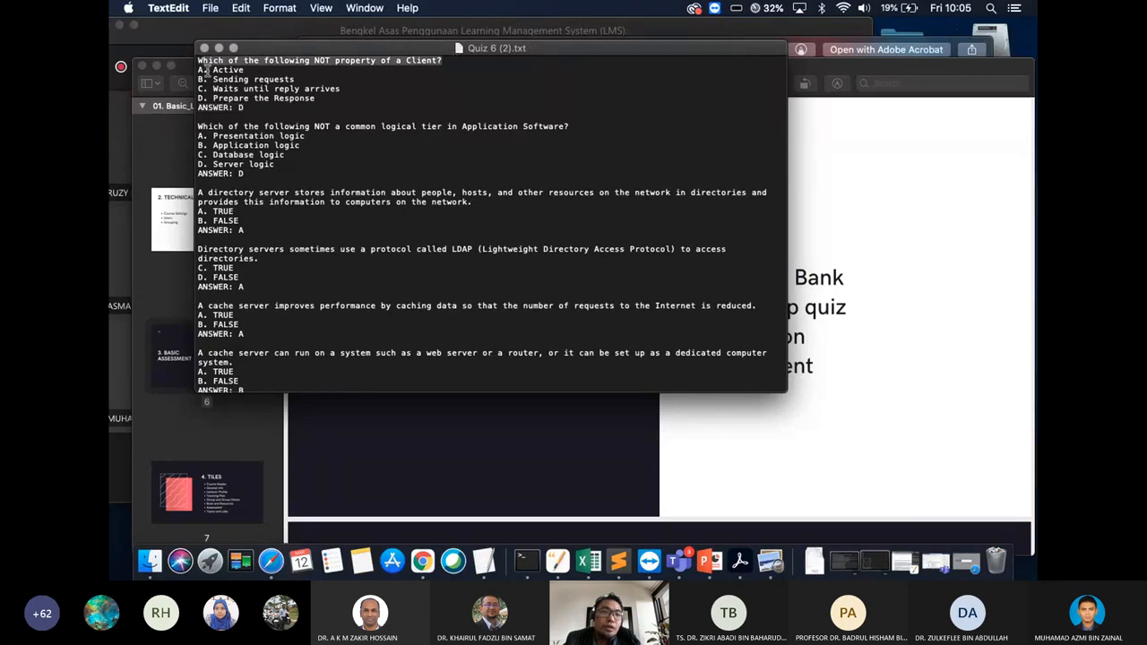
{"action": "left_click_drag", "start_coordinate": [201, 70], "coordinate": [334, 105]}
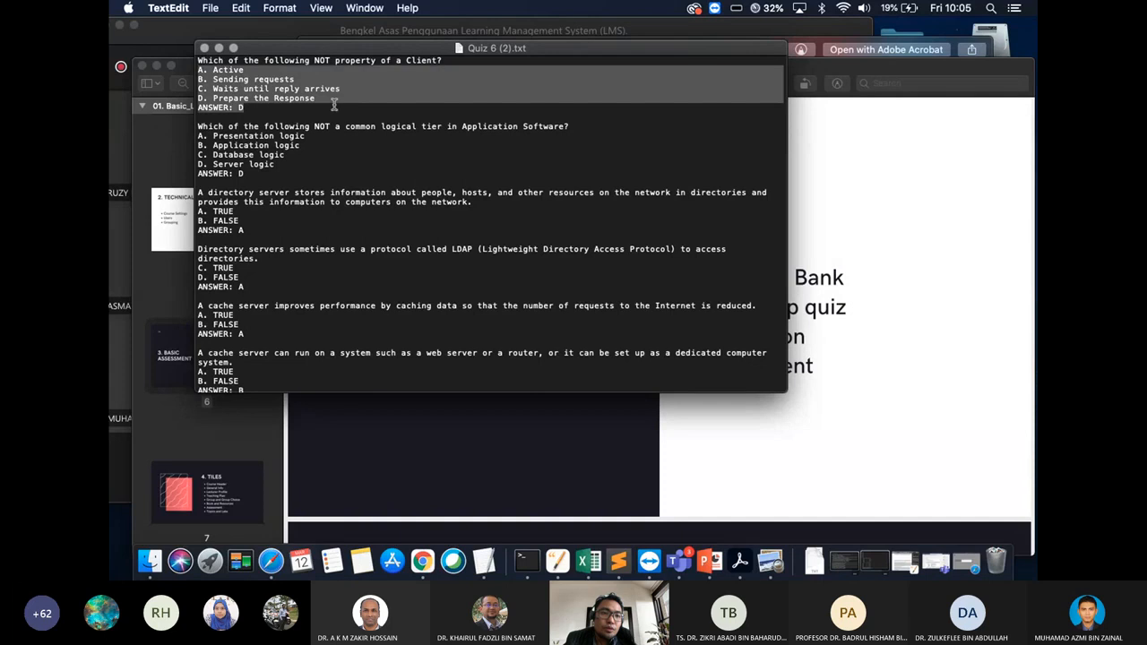
{"action": "left_click", "coordinate": [334, 98]}
{"action": "left_click_drag", "start_coordinate": [260, 107], "coordinate": [190, 57]}
{"action": "left_click", "coordinate": [254, 107]}
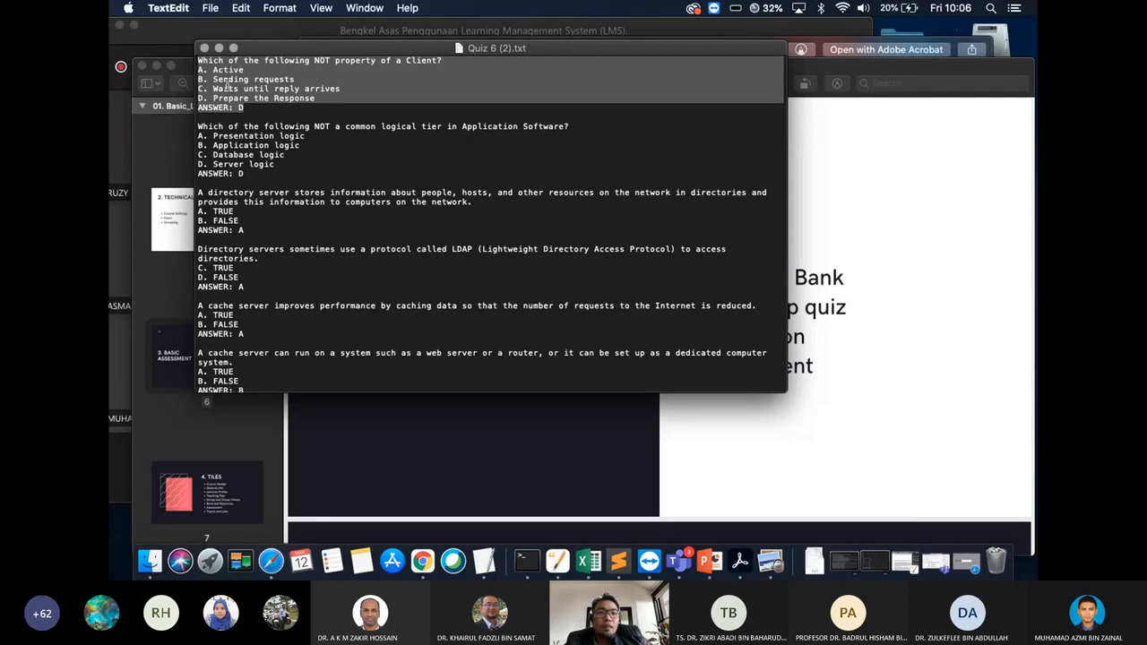
{"action": "left_click", "coordinate": [204, 47]}
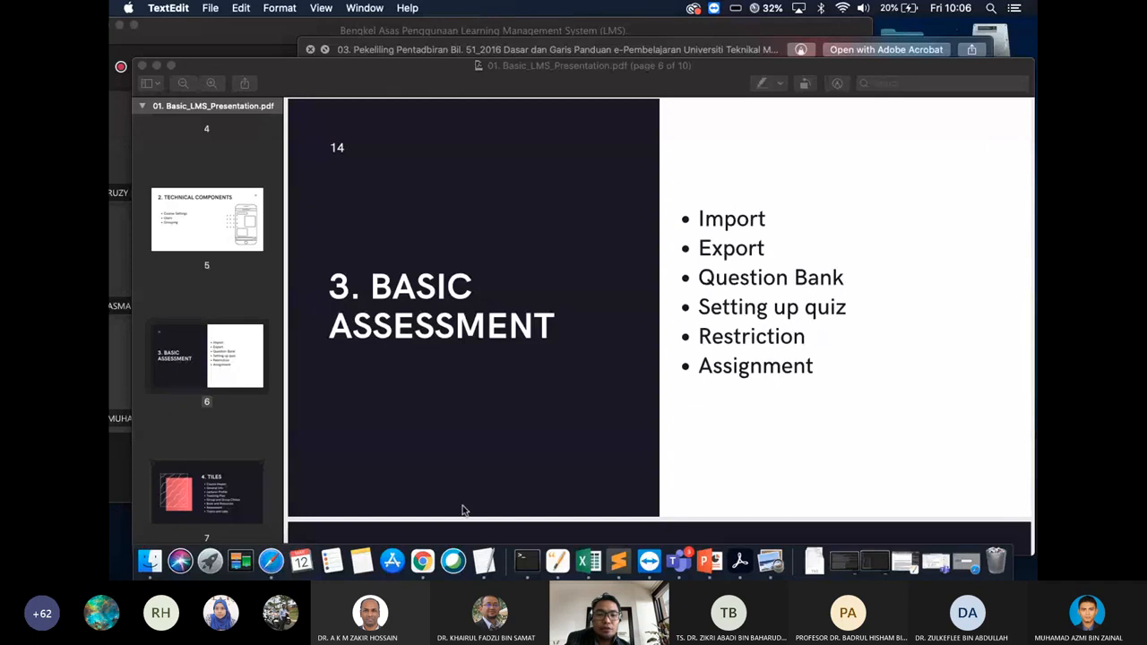
Return to the browser and open the User Manual course's question categories
{"action": "left_click", "coordinate": [422, 561]}
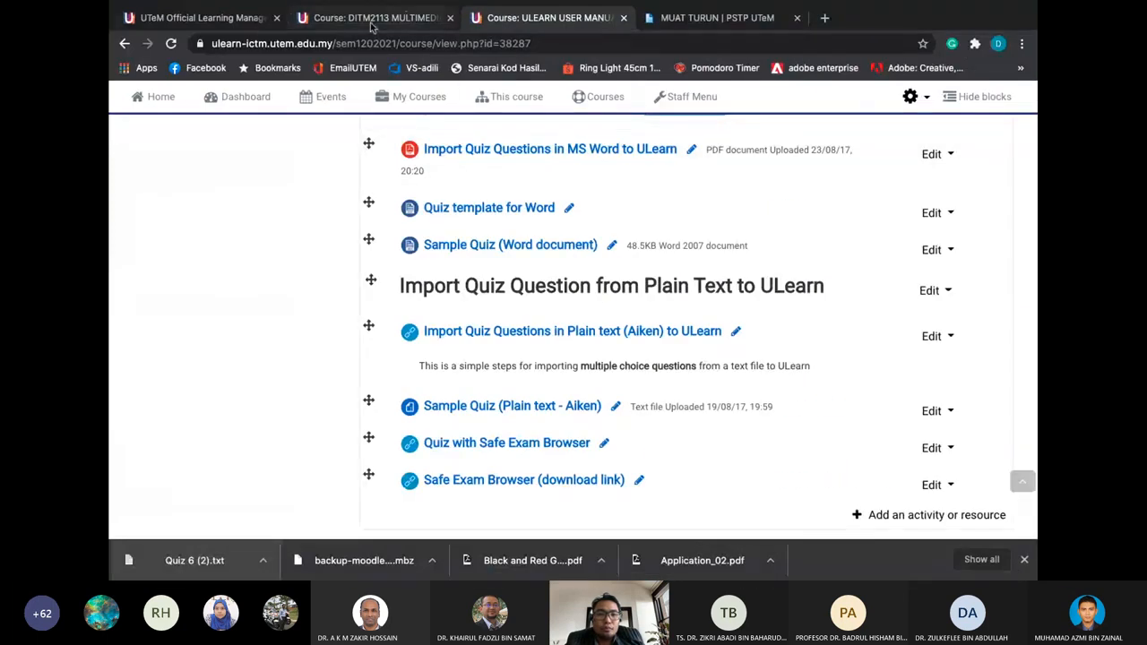
{"action": "scroll", "coordinate": [172, 139], "scroll_direction": "up", "scroll_amount": 10}
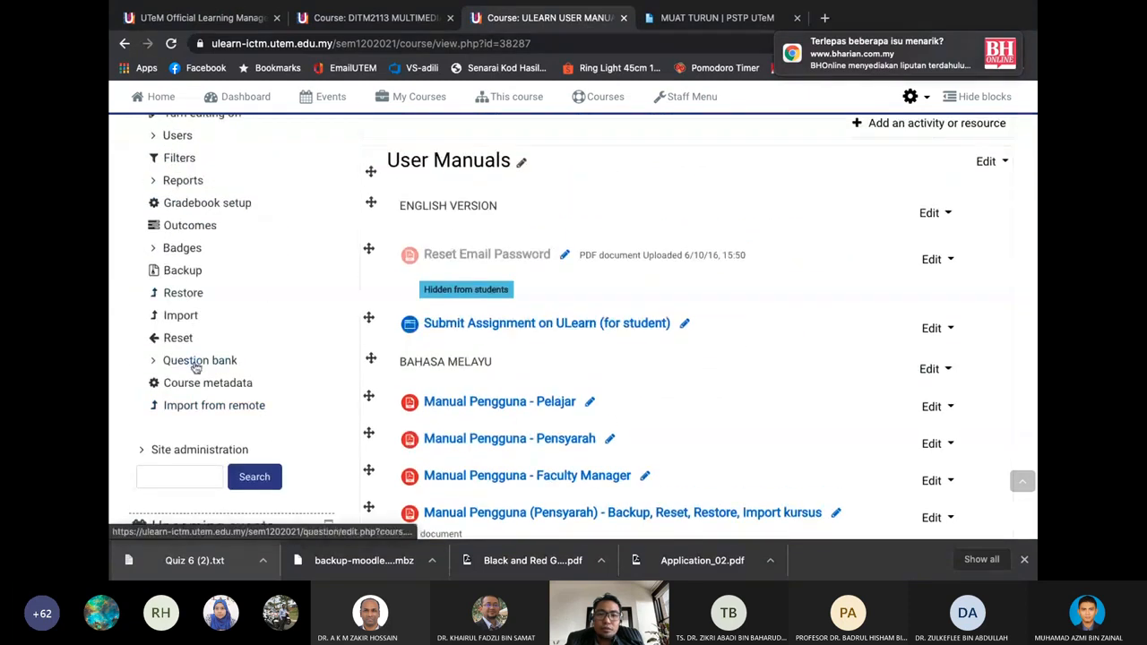
{"action": "left_click", "coordinate": [195, 361]}
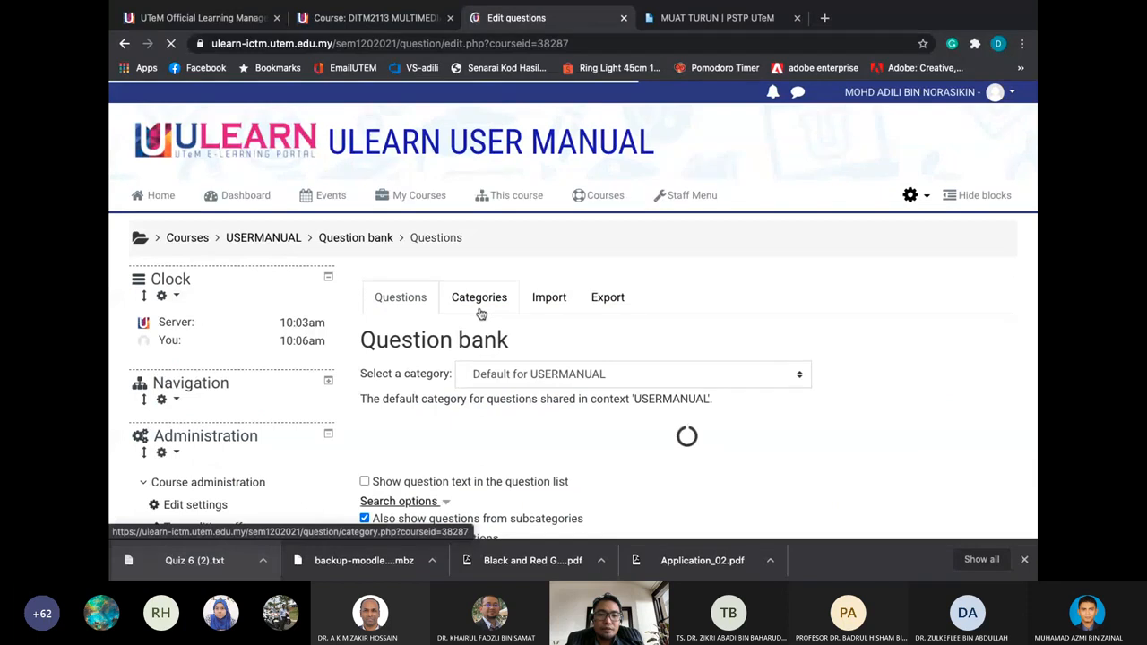
{"action": "left_click", "coordinate": [478, 296]}
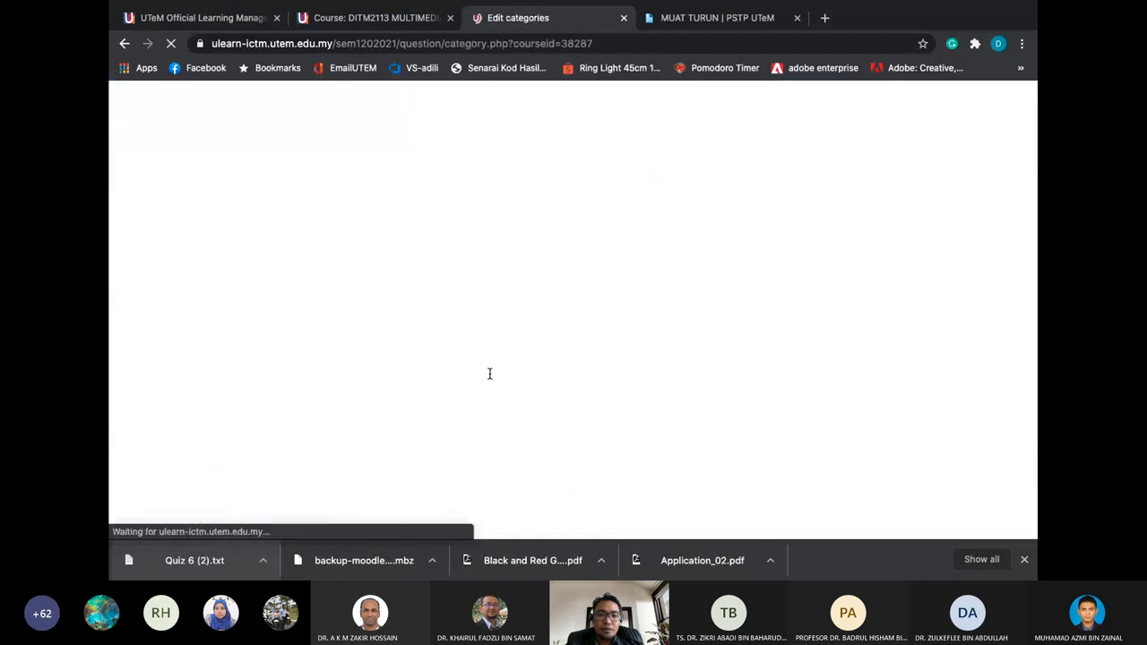
{"action": "scroll", "coordinate": [489, 373], "scroll_direction": "down", "scroll_amount": 3}
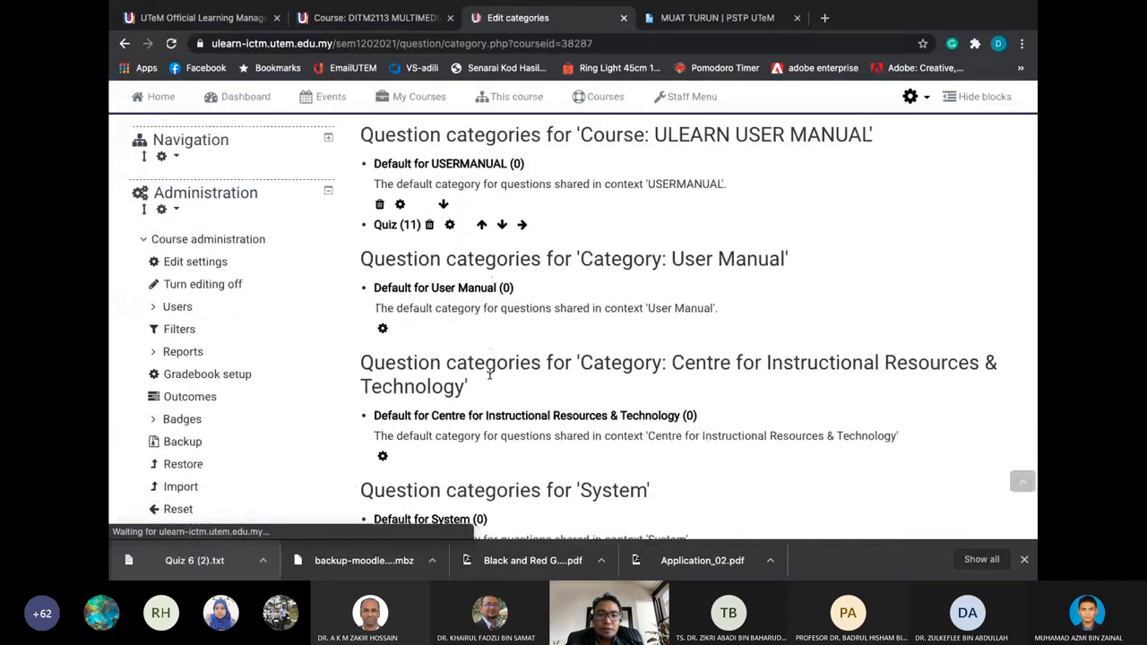
{"action": "scroll", "coordinate": [489, 373], "scroll_direction": "up", "scroll_amount": 3}
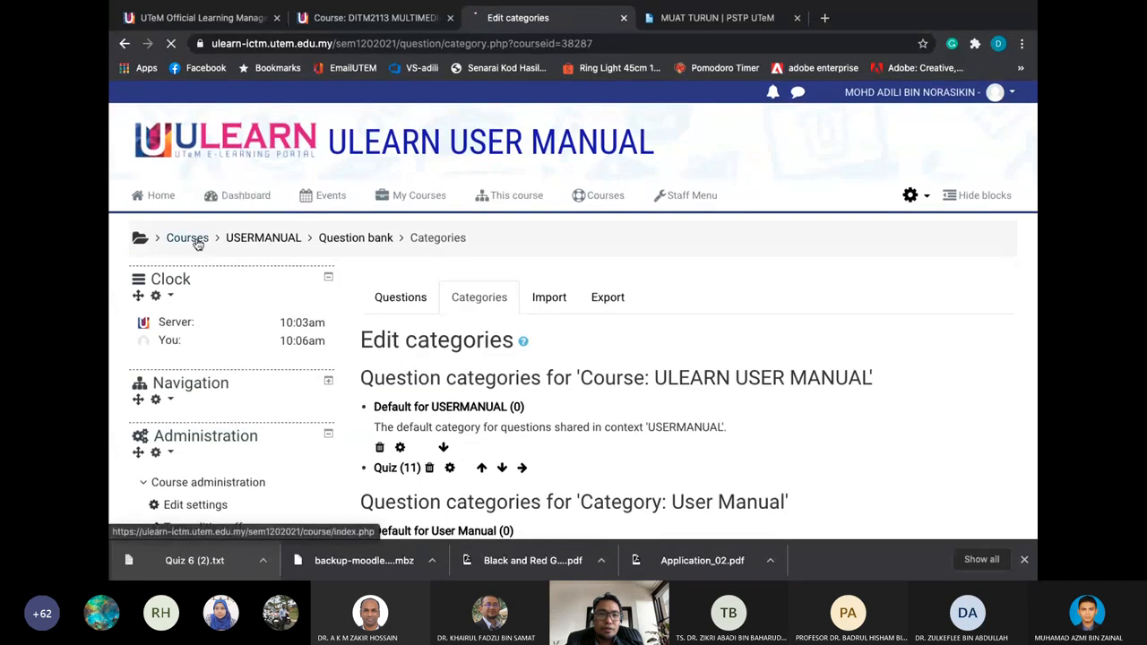
Go to the BITM2213 course and open its question bank Categories list
{"action": "mouse_move", "coordinate": [410, 195]}
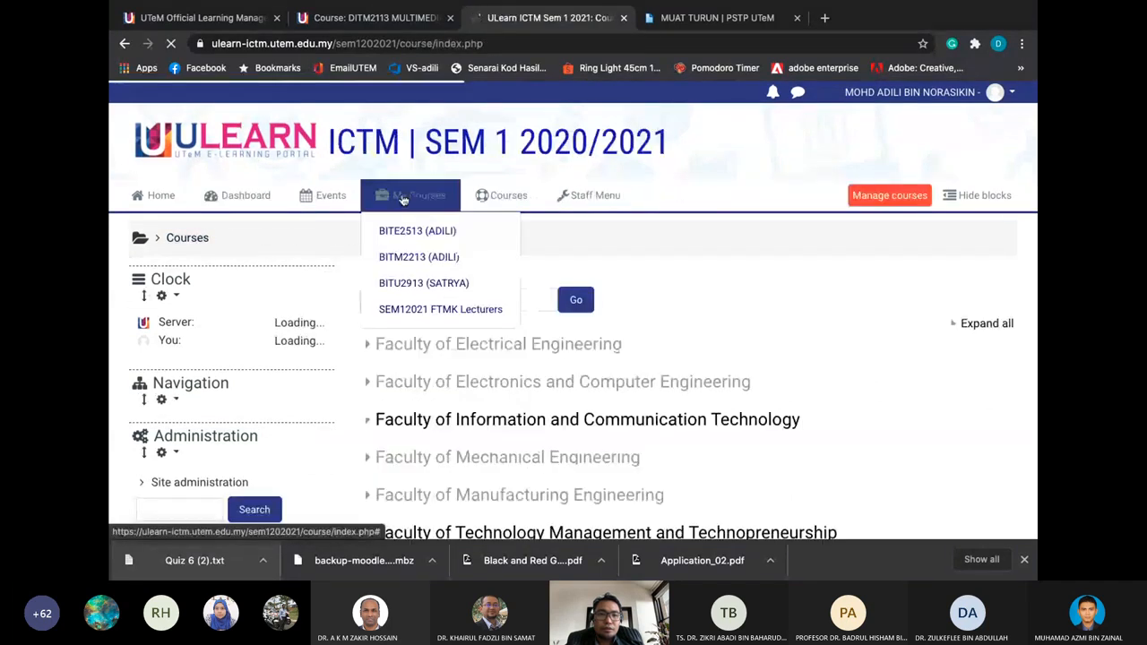
{"action": "left_click", "coordinate": [410, 258]}
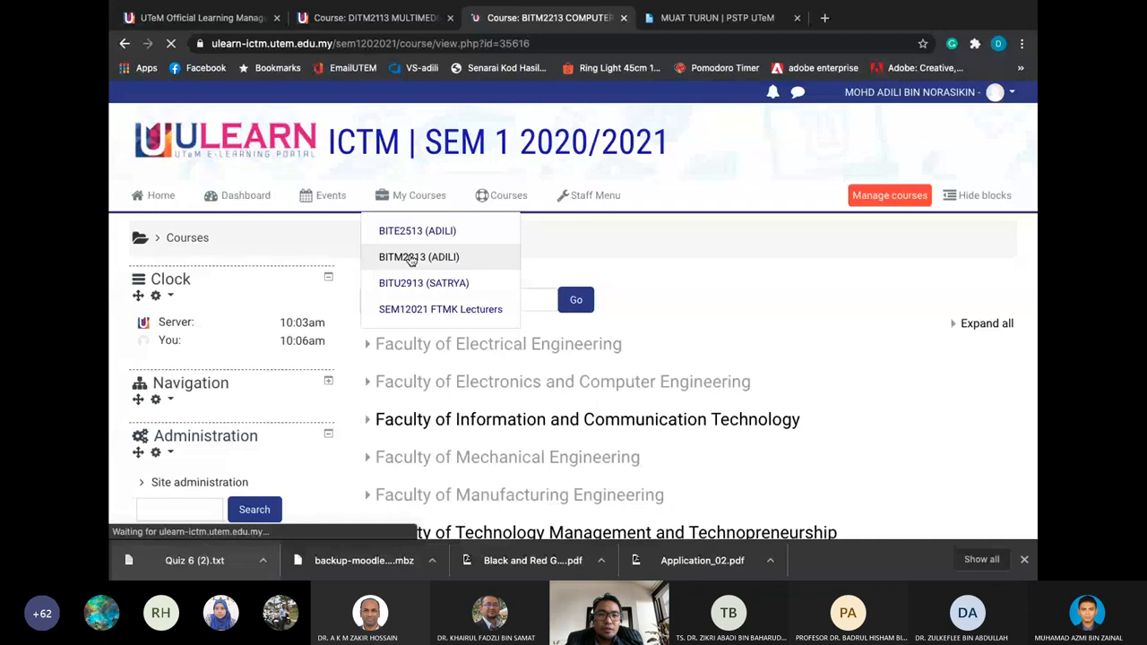
{"action": "scroll", "coordinate": [412, 259], "scroll_direction": "down", "scroll_amount": 6}
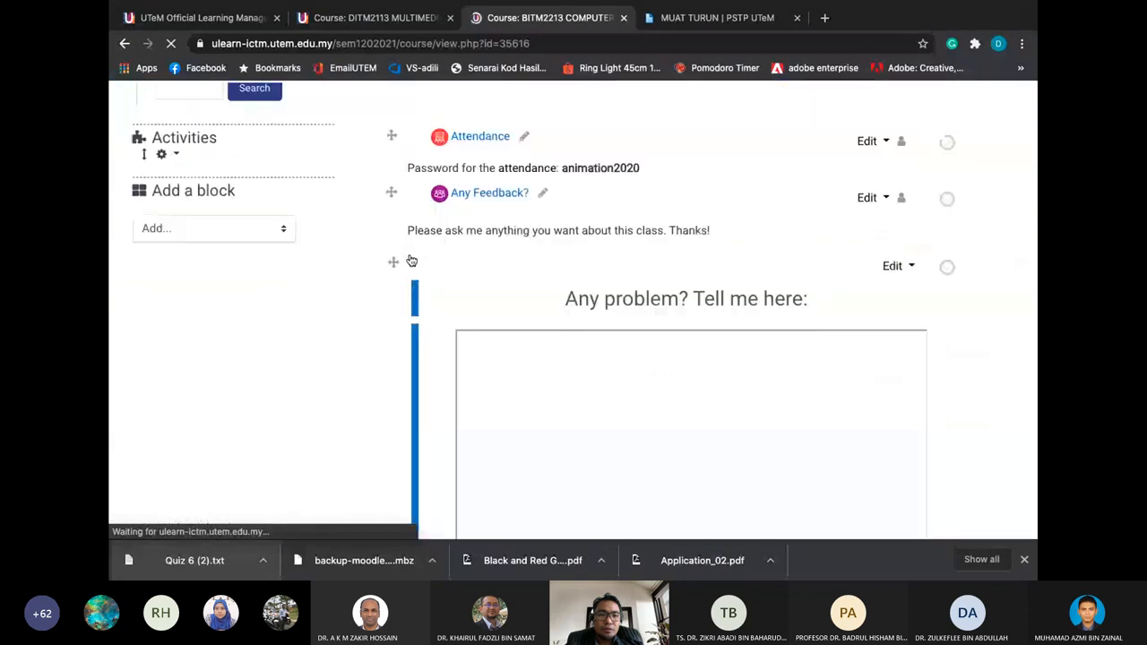
{"action": "scroll", "coordinate": [239, 159], "scroll_direction": "up", "scroll_amount": 4}
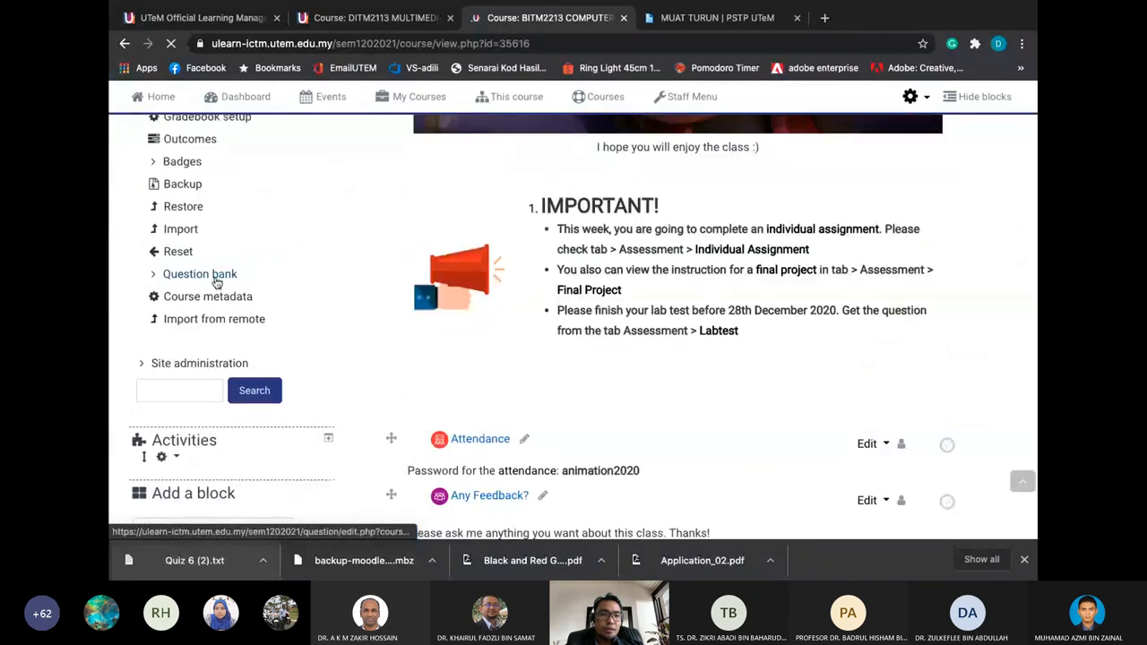
{"action": "left_click", "coordinate": [216, 277]}
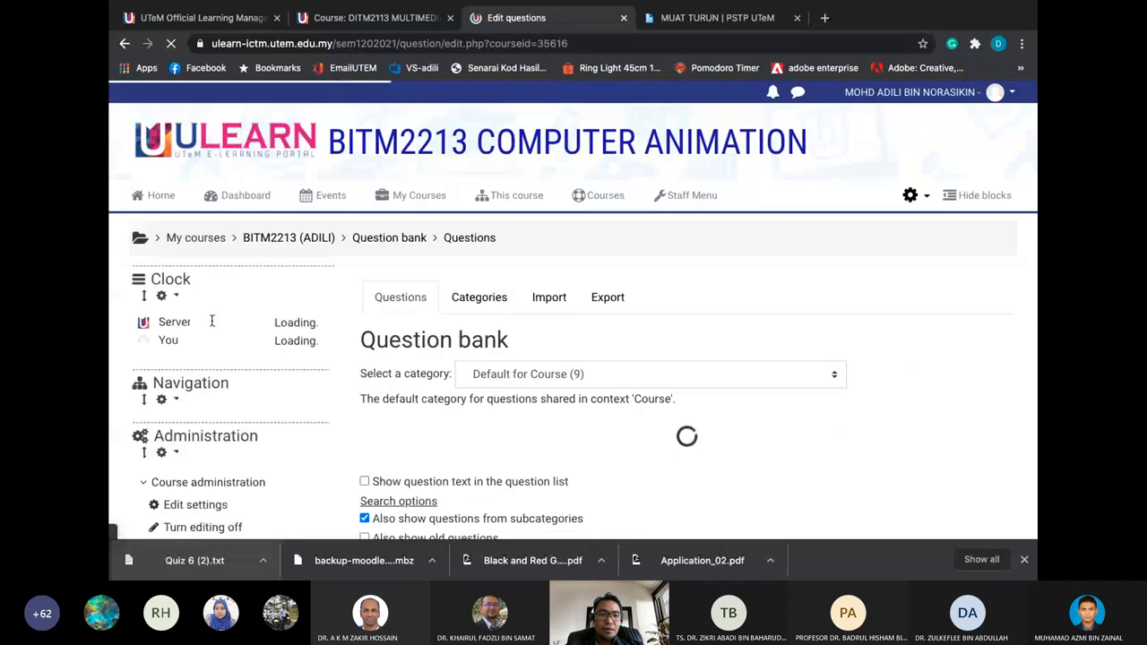
{"action": "left_click", "coordinate": [479, 298]}
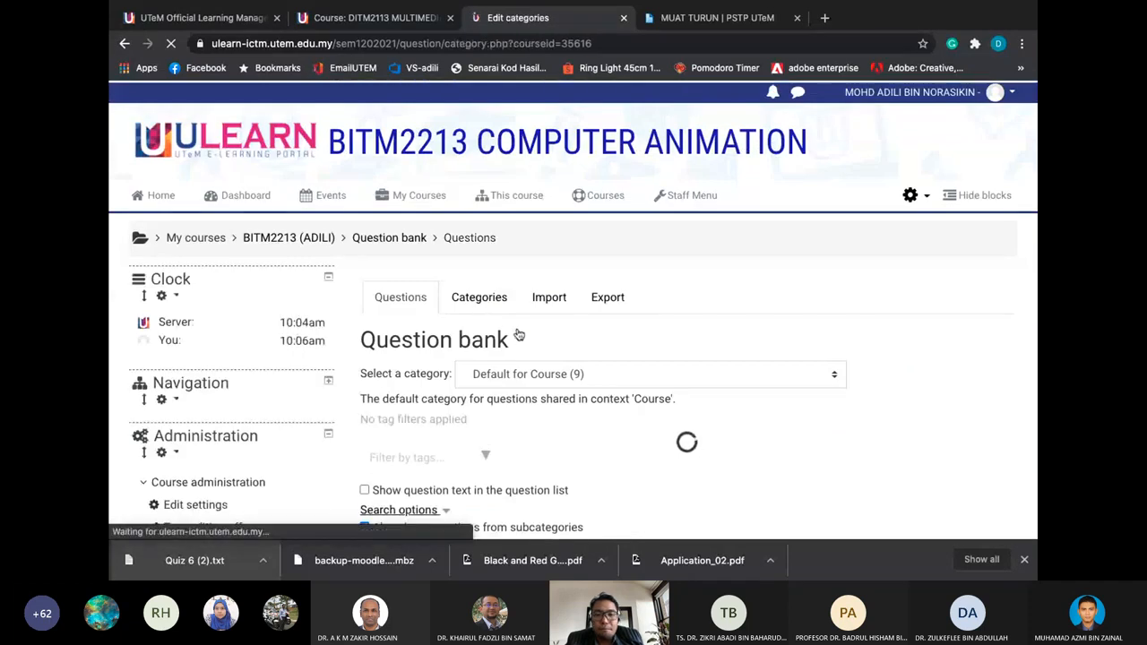
{"action": "scroll", "coordinate": [484, 344], "scroll_direction": "down", "scroll_amount": 2}
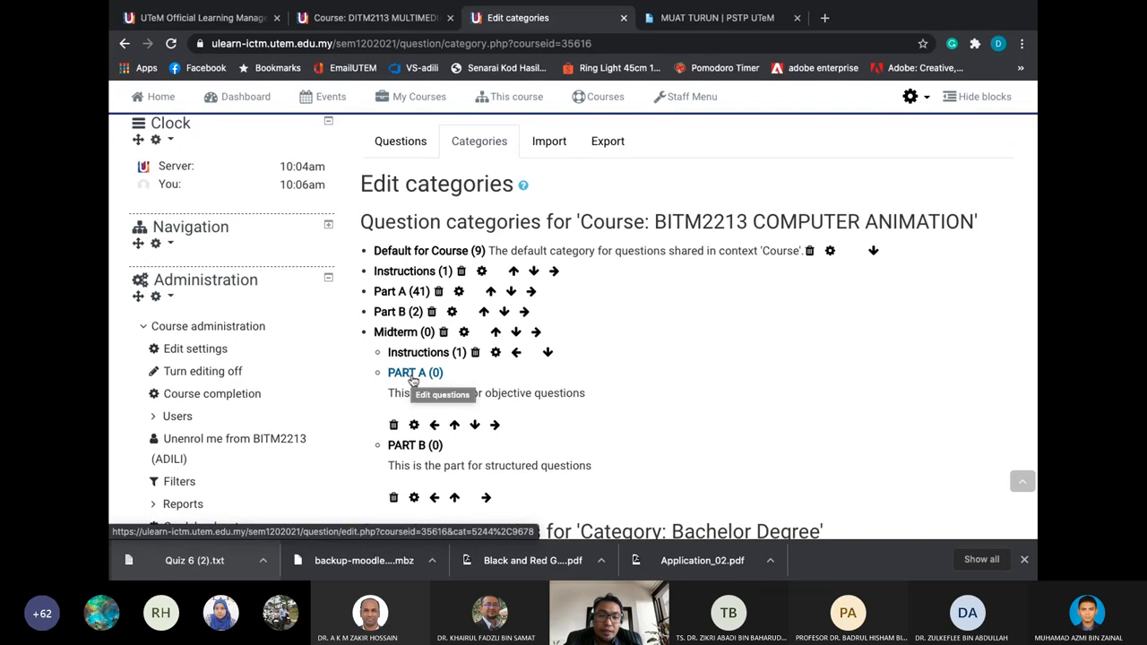
Open the question list of the empty PART A (0) category under Midterm
{"action": "left_click", "coordinate": [412, 379]}
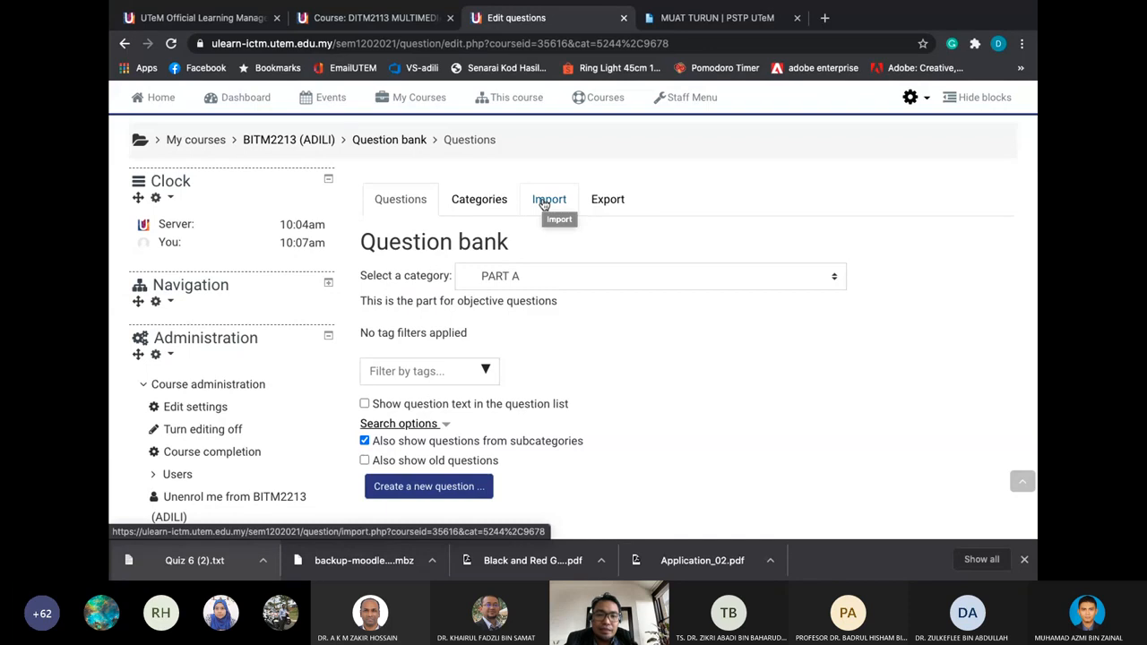
Start a question import into PART A using the Aiken file format
{"action": "left_click", "coordinate": [544, 201]}
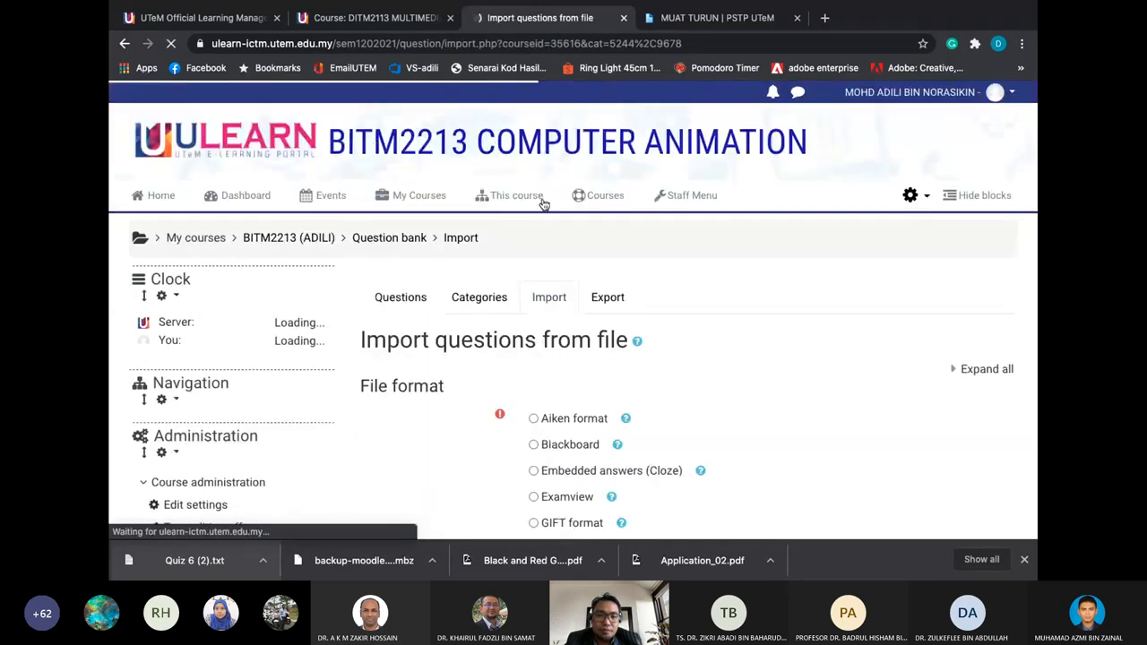
{"action": "scroll", "coordinate": [532, 325], "scroll_direction": "down", "scroll_amount": 1}
{"action": "scroll", "coordinate": [532, 325], "scroll_direction": "down", "scroll_amount": 2}
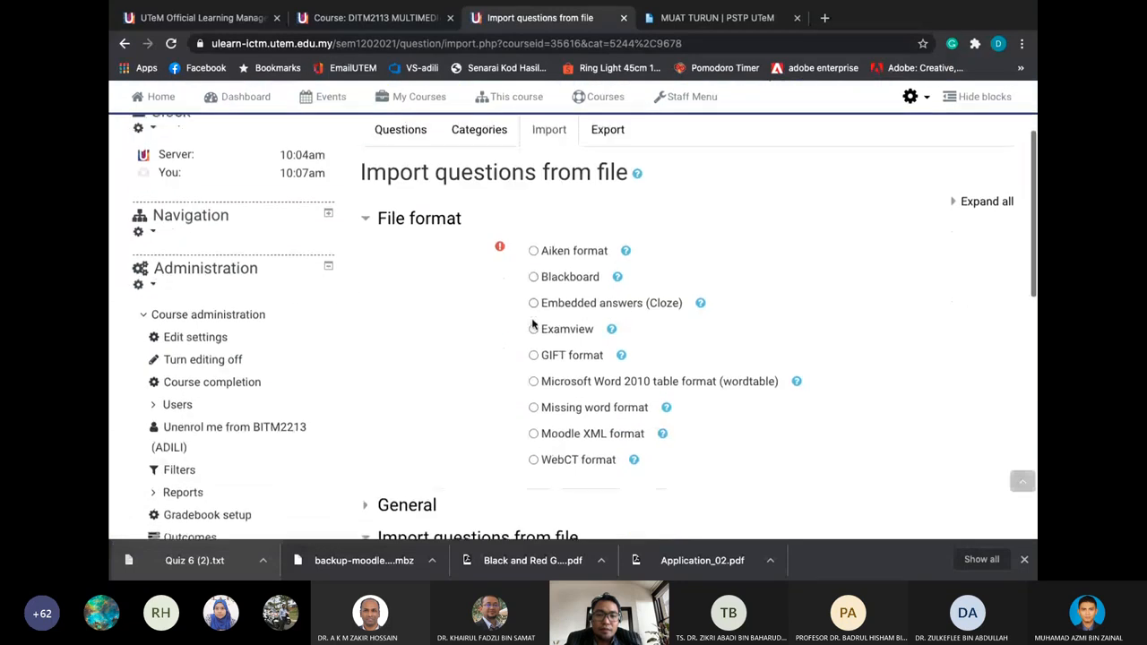
{"action": "left_click", "coordinate": [534, 249]}
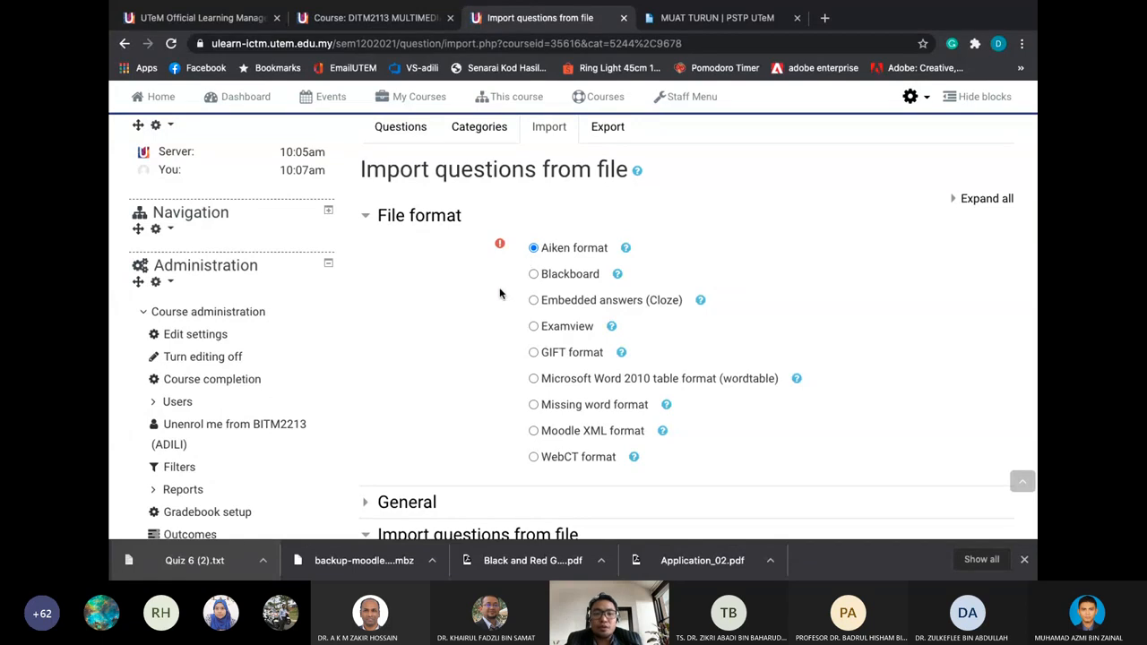
Reveal the downloaded Quiz 6 (2).txt file in Finder
{"action": "scroll", "coordinate": [500, 293], "scroll_direction": "down", "scroll_amount": 2}
{"action": "scroll", "coordinate": [582, 430], "scroll_direction": "down", "scroll_amount": 2}
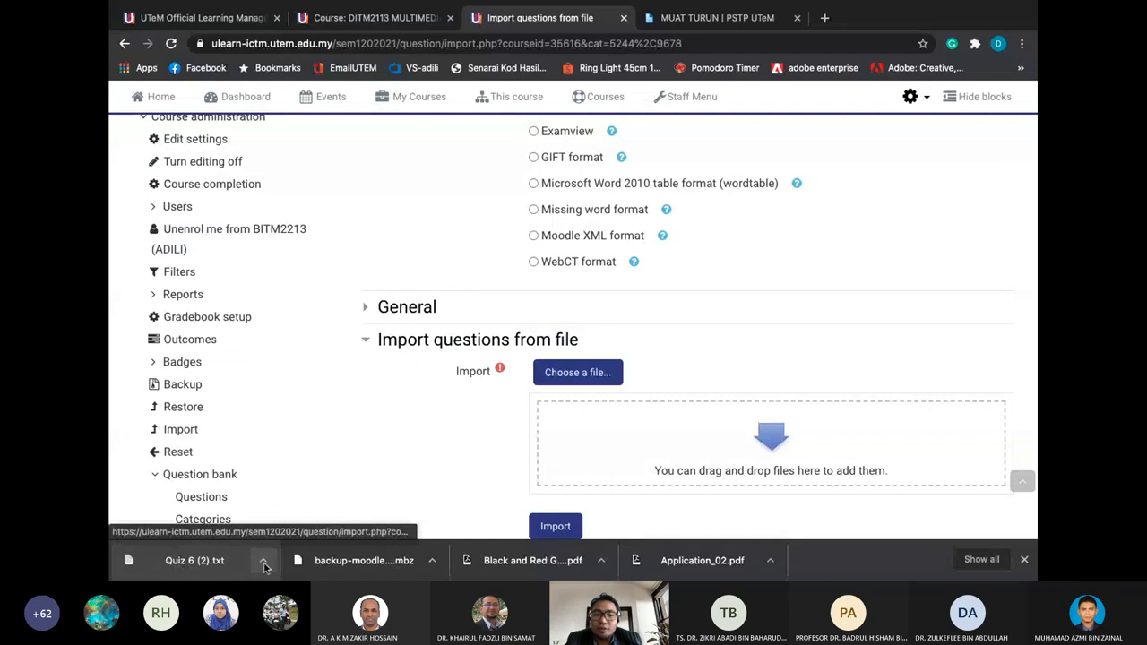
{"action": "left_click", "coordinate": [264, 565]}
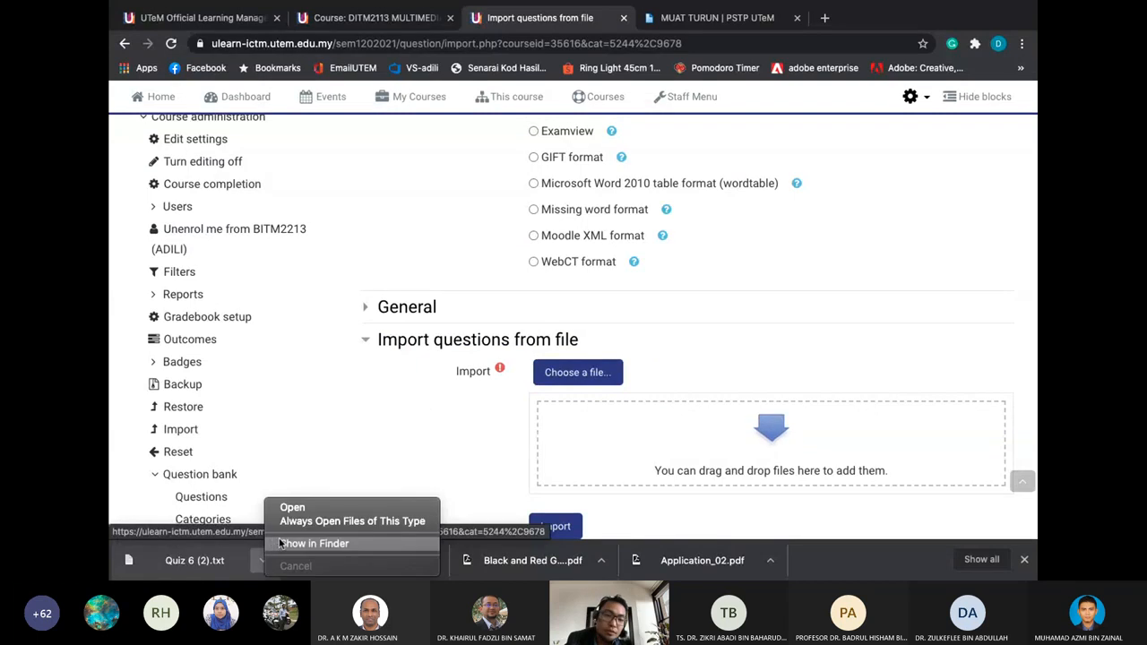
{"action": "left_click", "coordinate": [279, 543]}
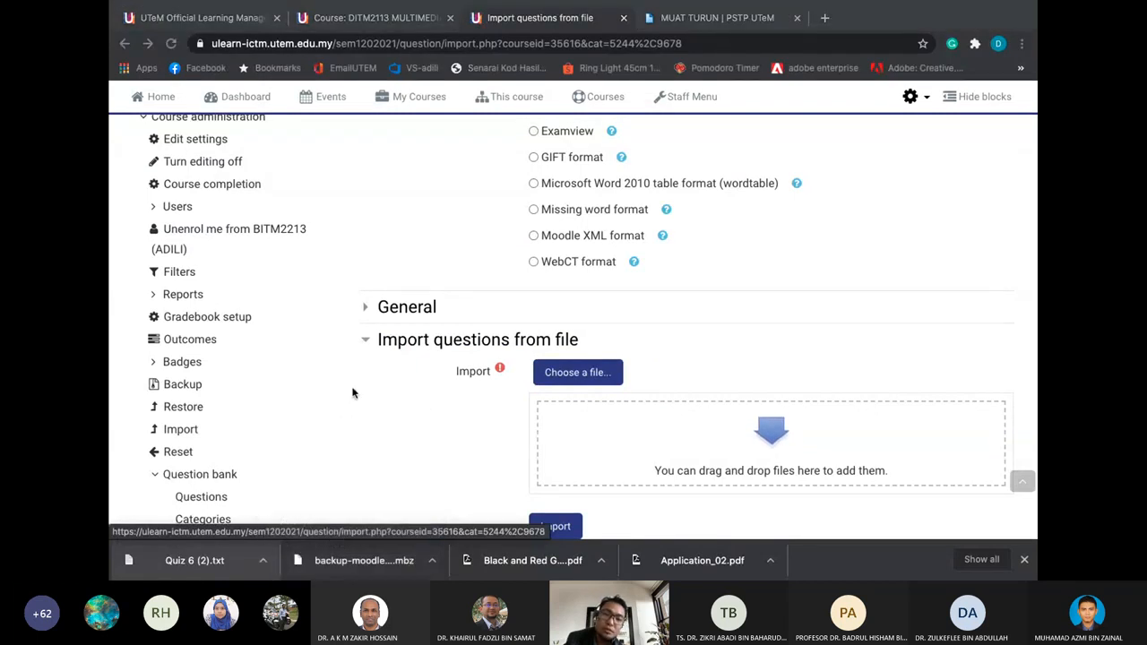
Preview Quiz 6 (2).txt's questions, then drag the file into the Moodle import drop zone
{"action": "key", "text": "space"}
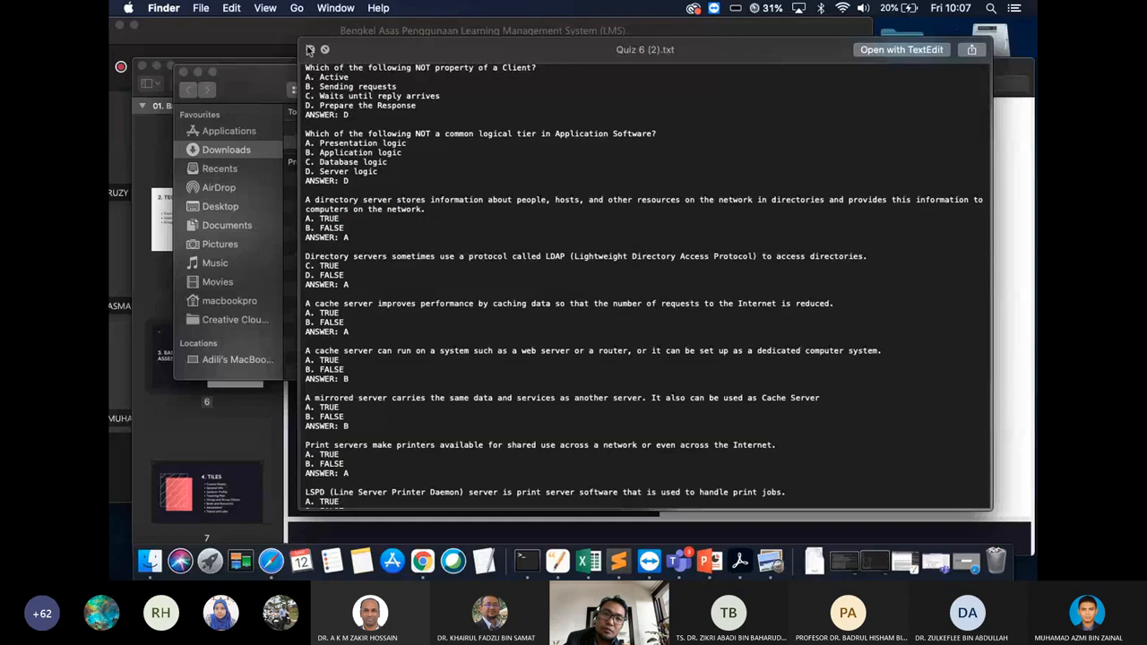
{"action": "left_click", "coordinate": [310, 50]}
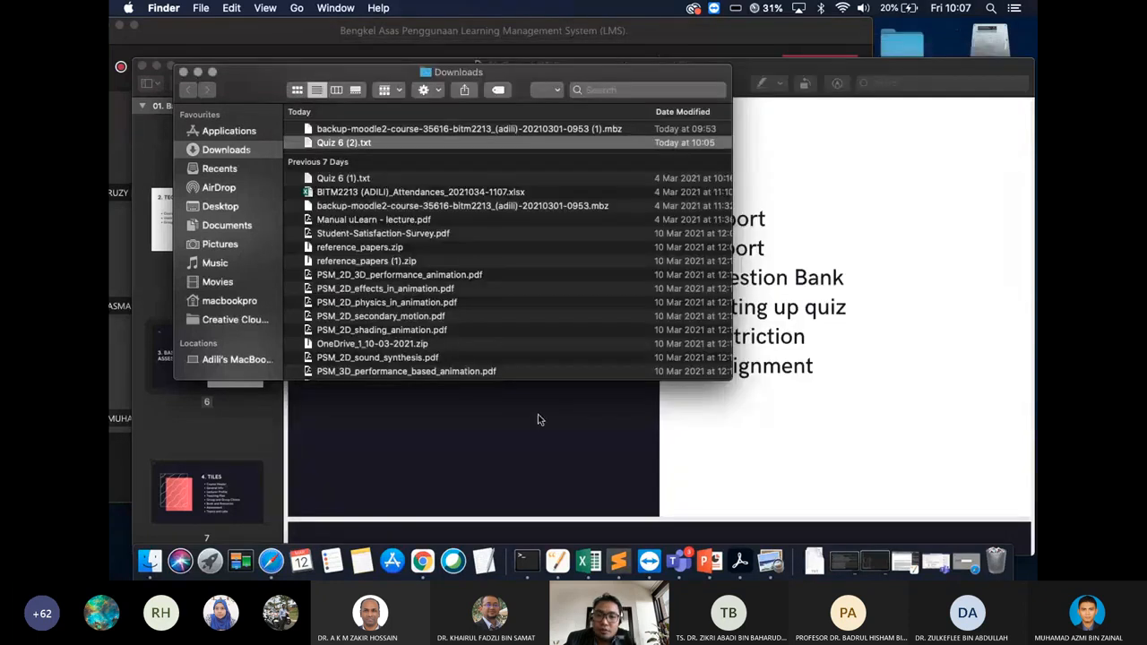
{"action": "left_click", "coordinate": [422, 555]}
{"action": "mouse_move", "coordinate": [154, 27]}
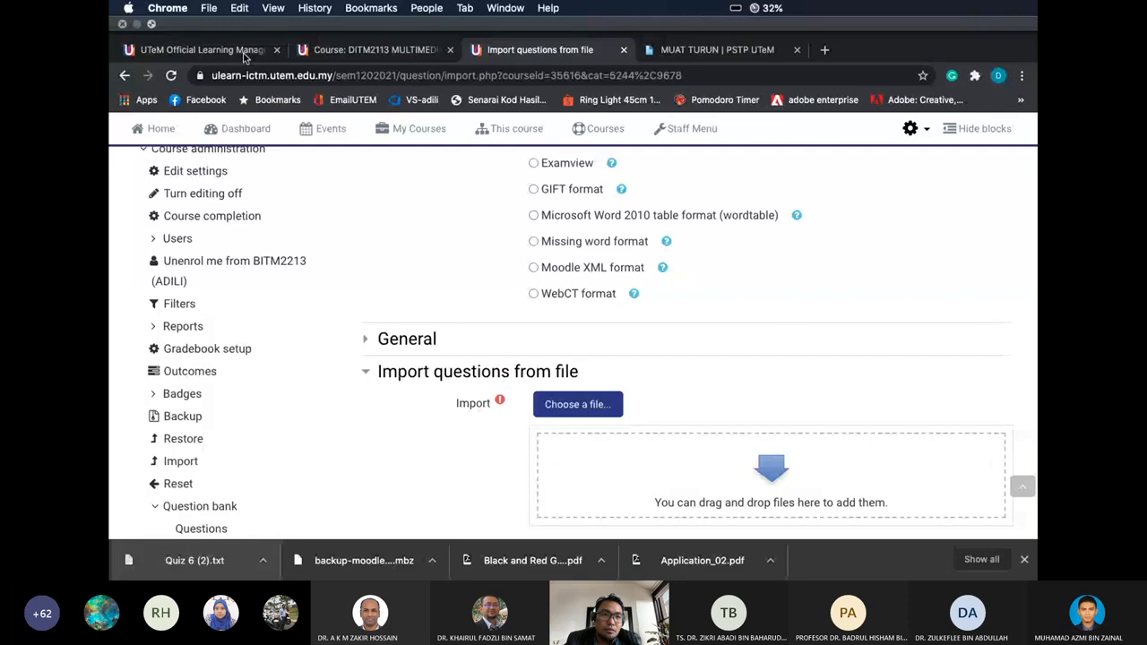
{"action": "key", "text": "ctrl+super+f"}
{"action": "left_click_drag", "start_coordinate": [338, 148], "coordinate": [856, 430]}
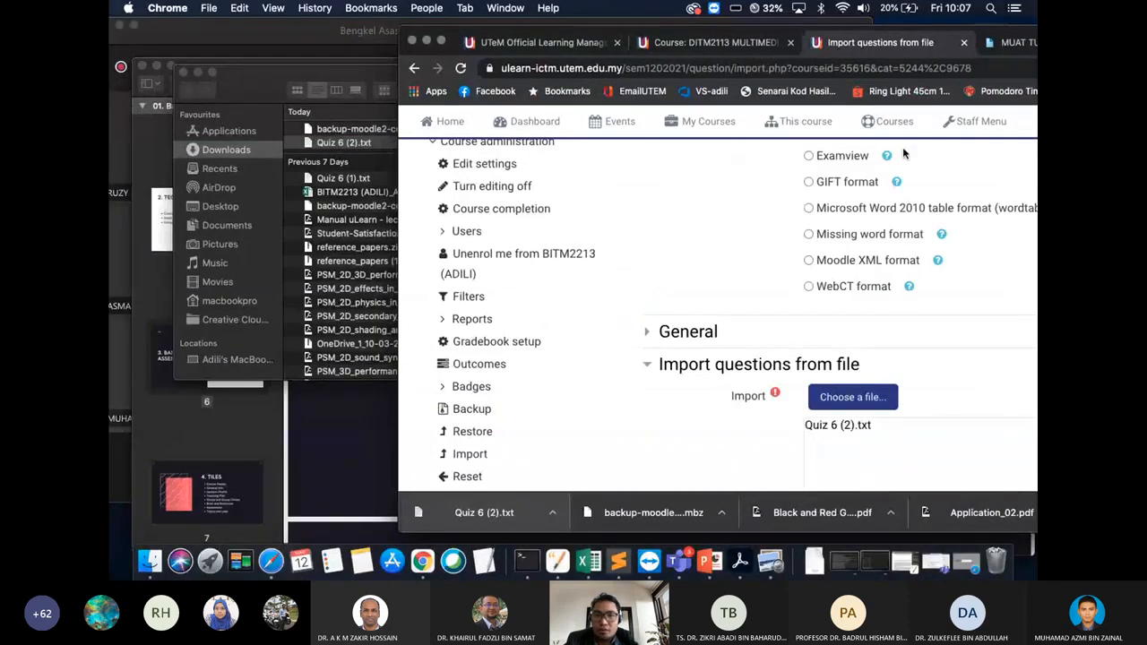
{"action": "left_click", "coordinate": [439, 41]}
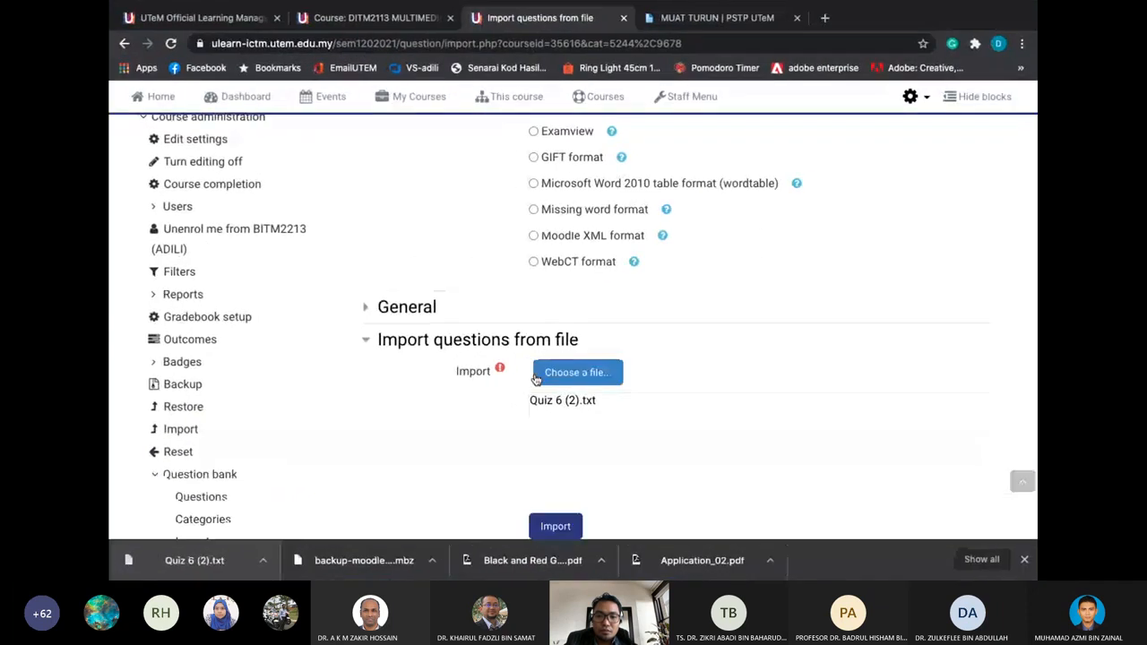
Import Quiz 6 (2).txt, confirm all 11 questions were parsed, and return to the question bank
{"action": "scroll", "coordinate": [606, 373], "scroll_direction": "down", "scroll_amount": 3}
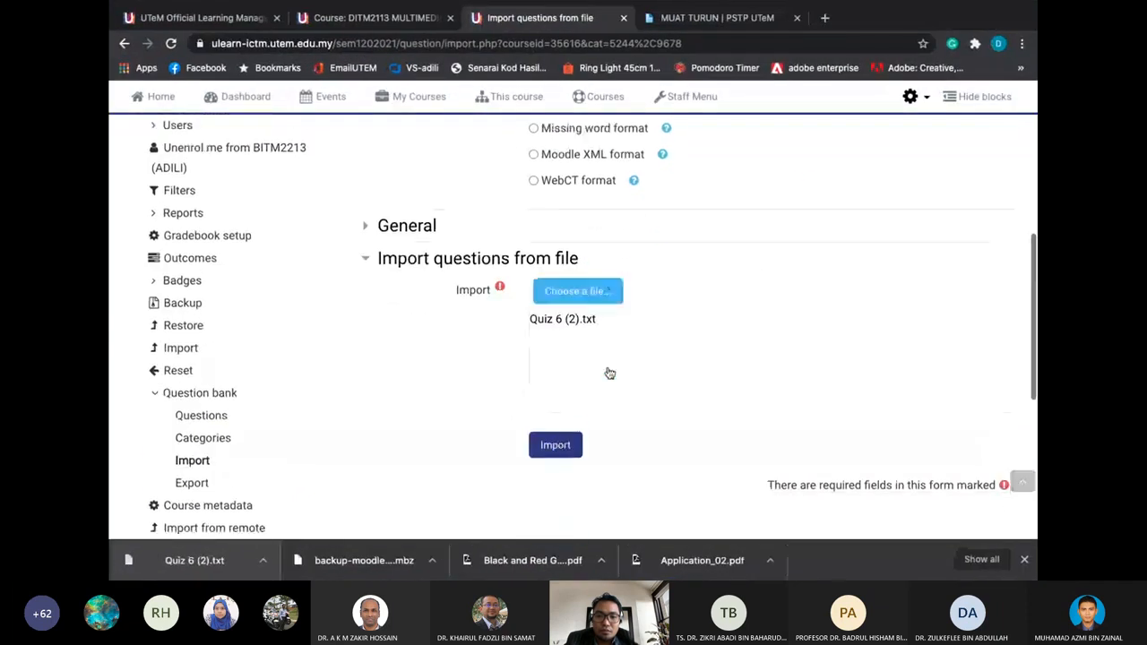
{"action": "left_click", "coordinate": [556, 431]}
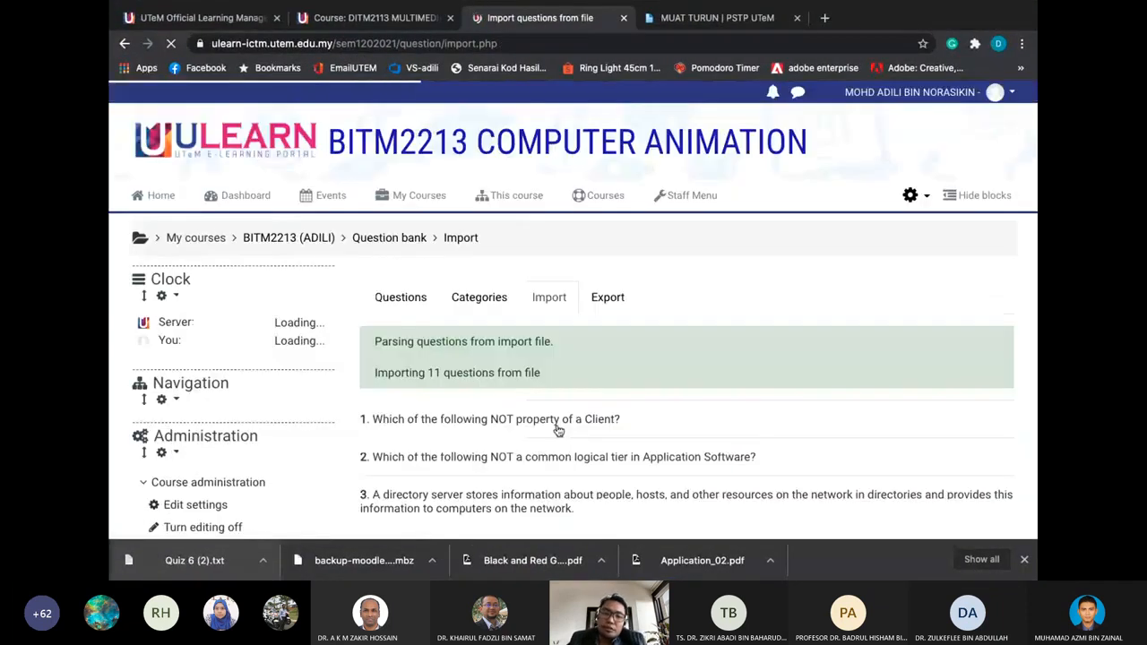
{"action": "scroll", "coordinate": [557, 430], "scroll_direction": "down", "scroll_amount": 1}
{"action": "scroll", "coordinate": [556, 431], "scroll_direction": "down", "scroll_amount": 2}
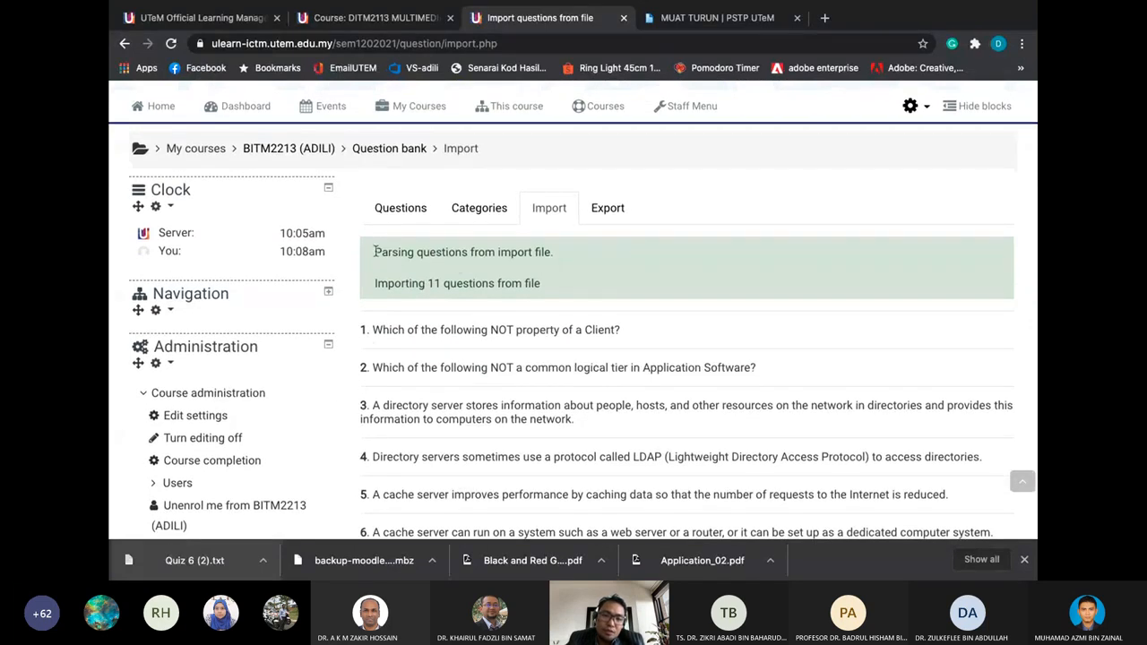
{"action": "left_click_drag", "start_coordinate": [376, 252], "coordinate": [457, 266]}
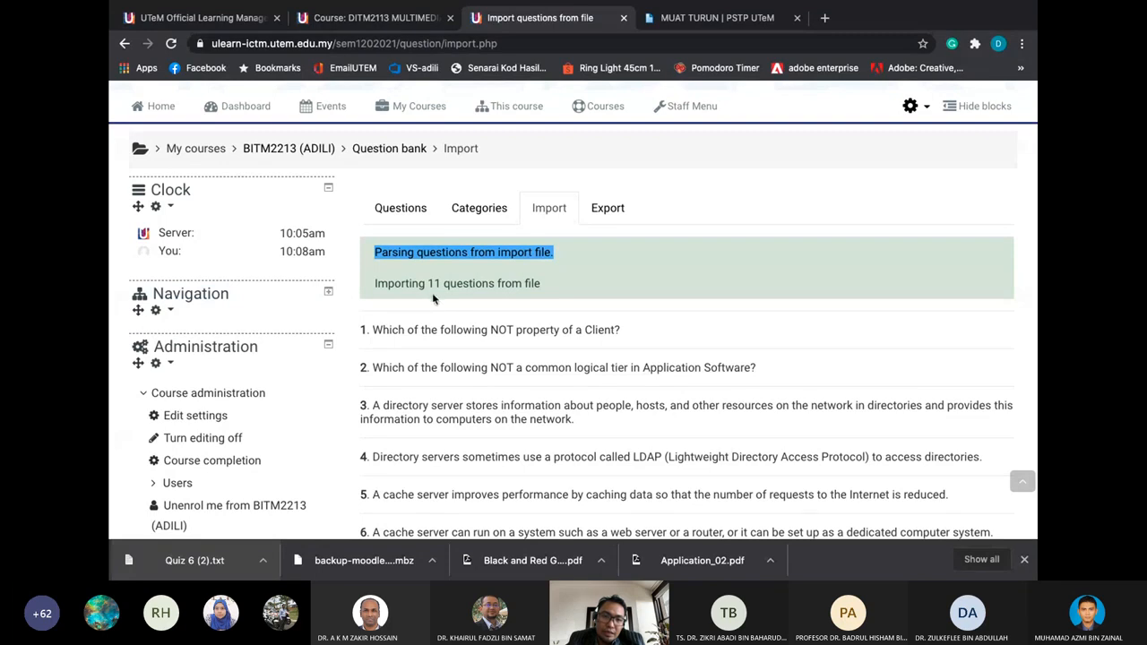
{"action": "left_click_drag", "start_coordinate": [428, 283], "coordinate": [442, 284]}
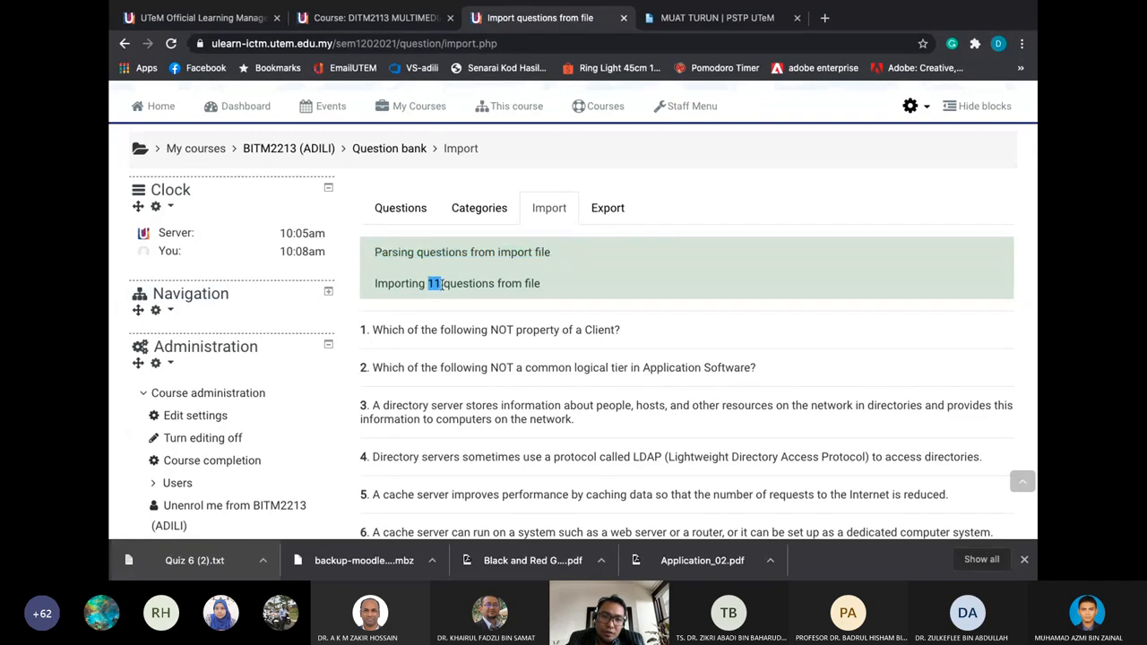
{"action": "scroll", "coordinate": [491, 292], "scroll_direction": "down", "scroll_amount": 5}
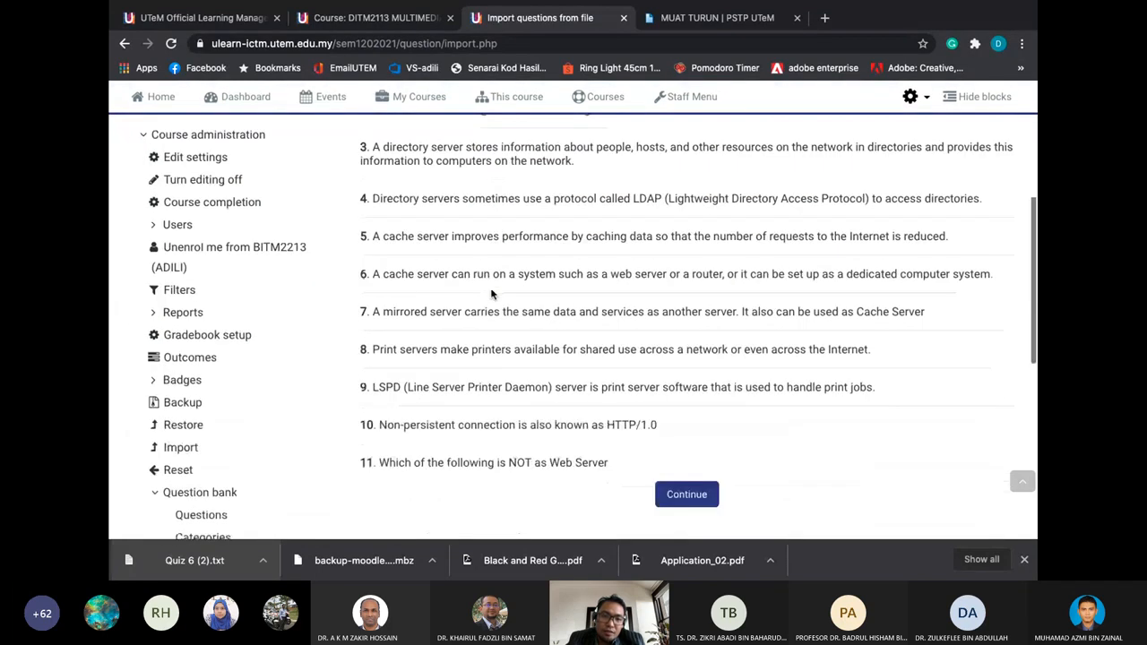
{"action": "scroll", "coordinate": [491, 293], "scroll_direction": "up", "scroll_amount": 4}
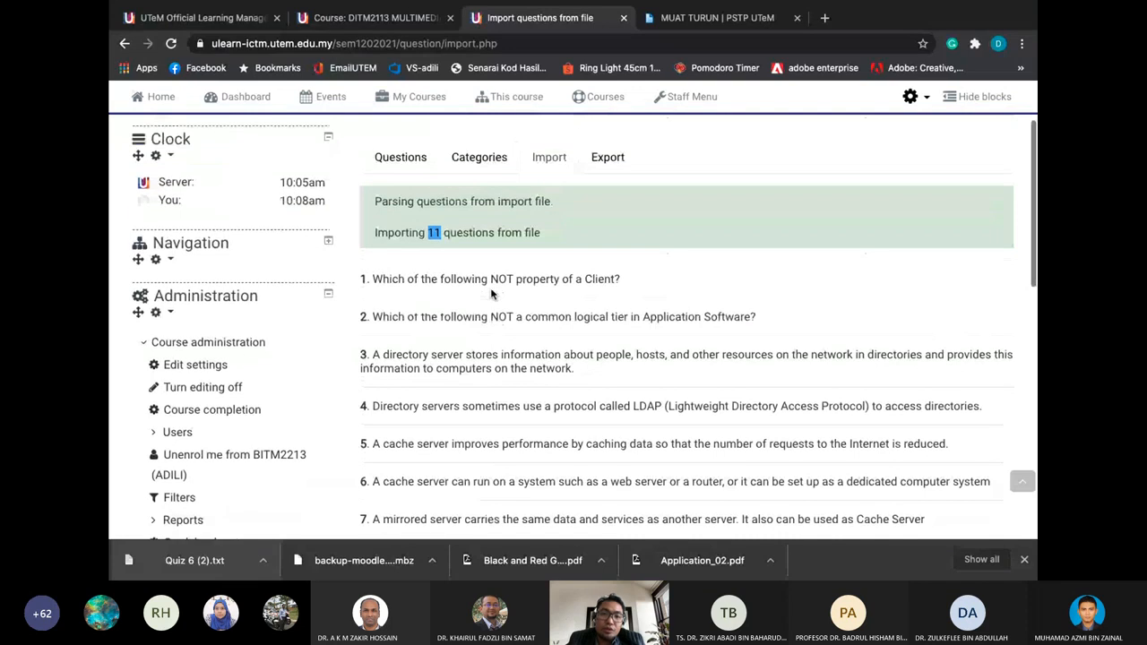
{"action": "scroll", "coordinate": [491, 293], "scroll_direction": "down", "scroll_amount": 5}
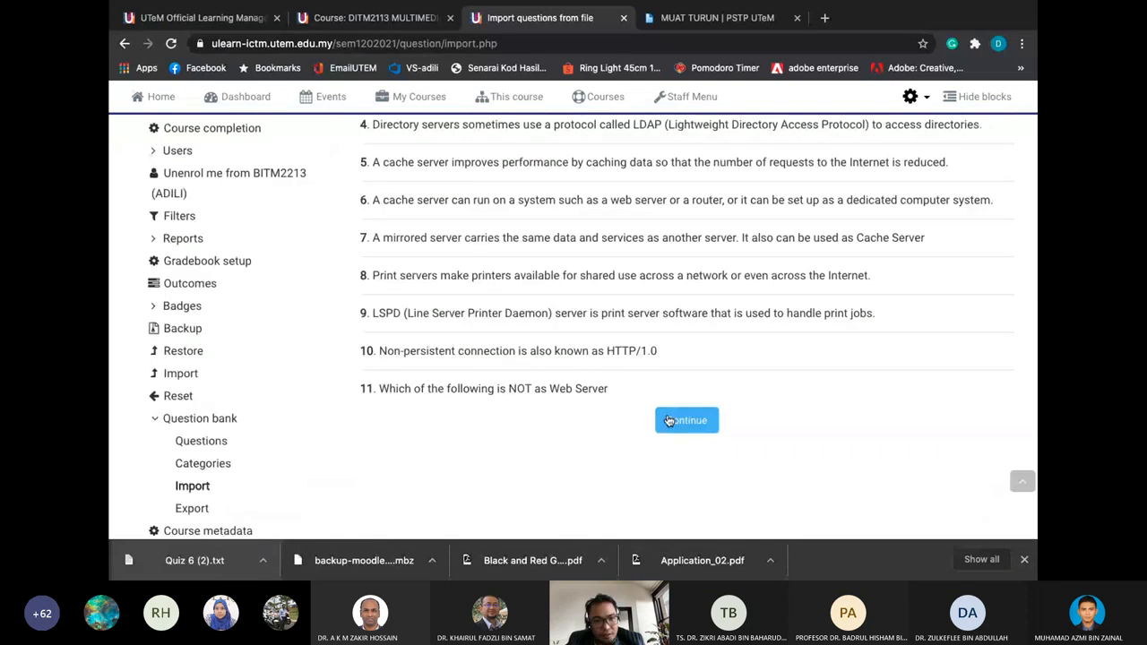
{"action": "left_click", "coordinate": [669, 421]}
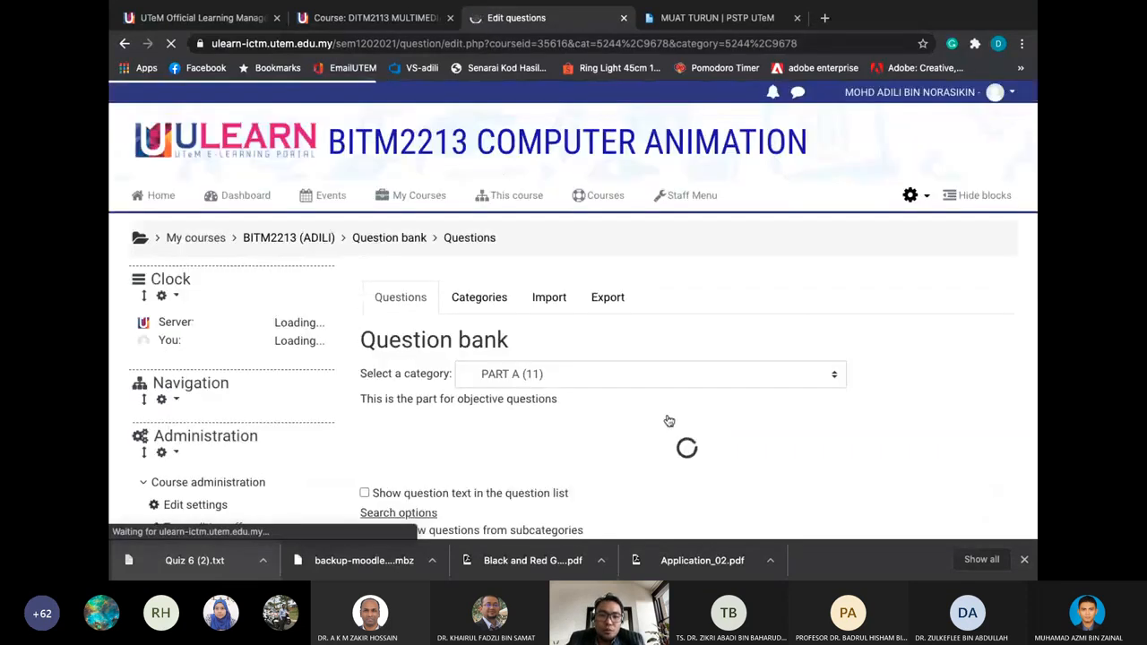
{"action": "scroll", "coordinate": [669, 420], "scroll_direction": "down", "scroll_amount": 3}
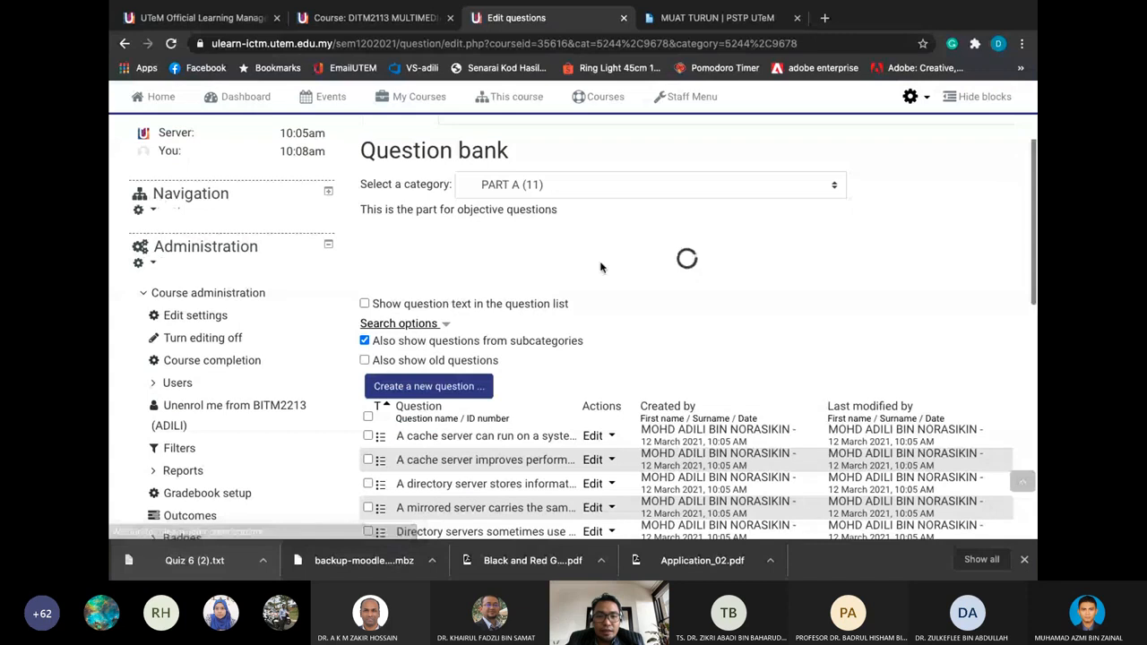
{"action": "scroll", "coordinate": [600, 267], "scroll_direction": "down", "scroll_amount": 3}
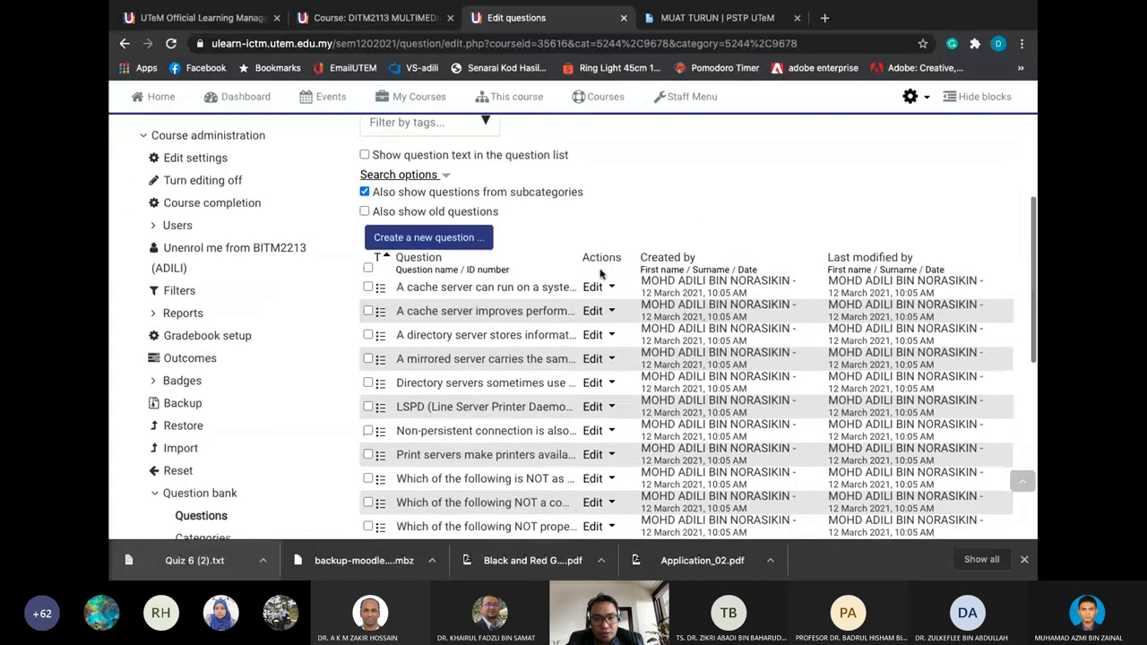
{"action": "scroll", "coordinate": [600, 274], "scroll_direction": "down", "scroll_amount": 2}
{"action": "scroll", "coordinate": [600, 273], "scroll_direction": "up", "scroll_amount": 3}
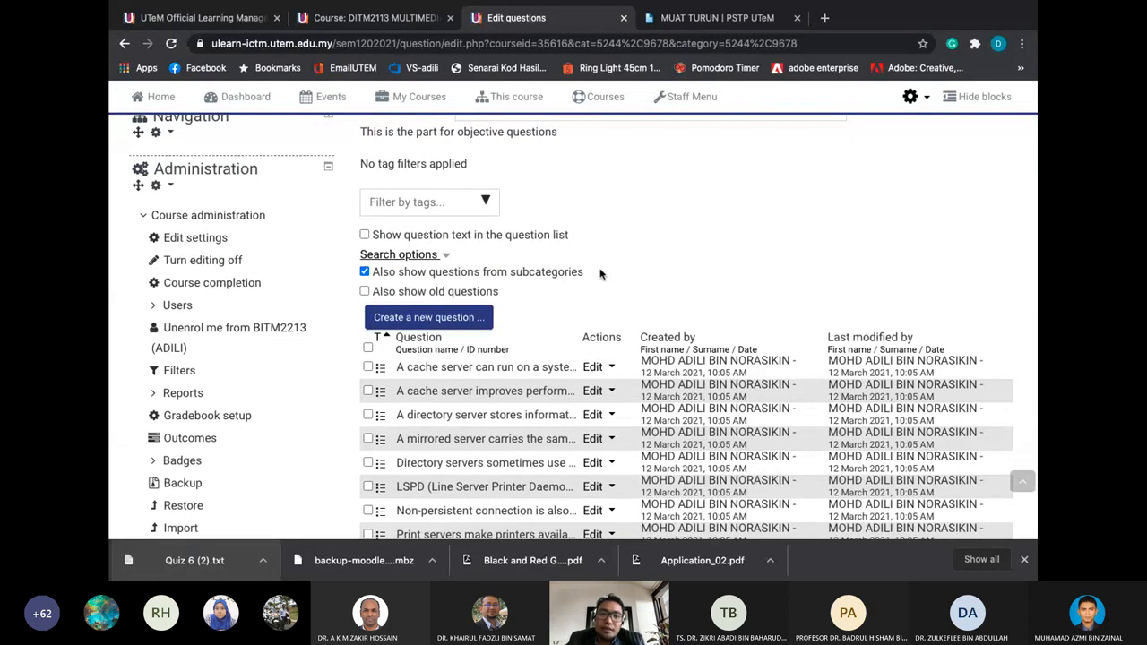
{"action": "scroll", "coordinate": [600, 273], "scroll_direction": "down", "scroll_amount": 1}
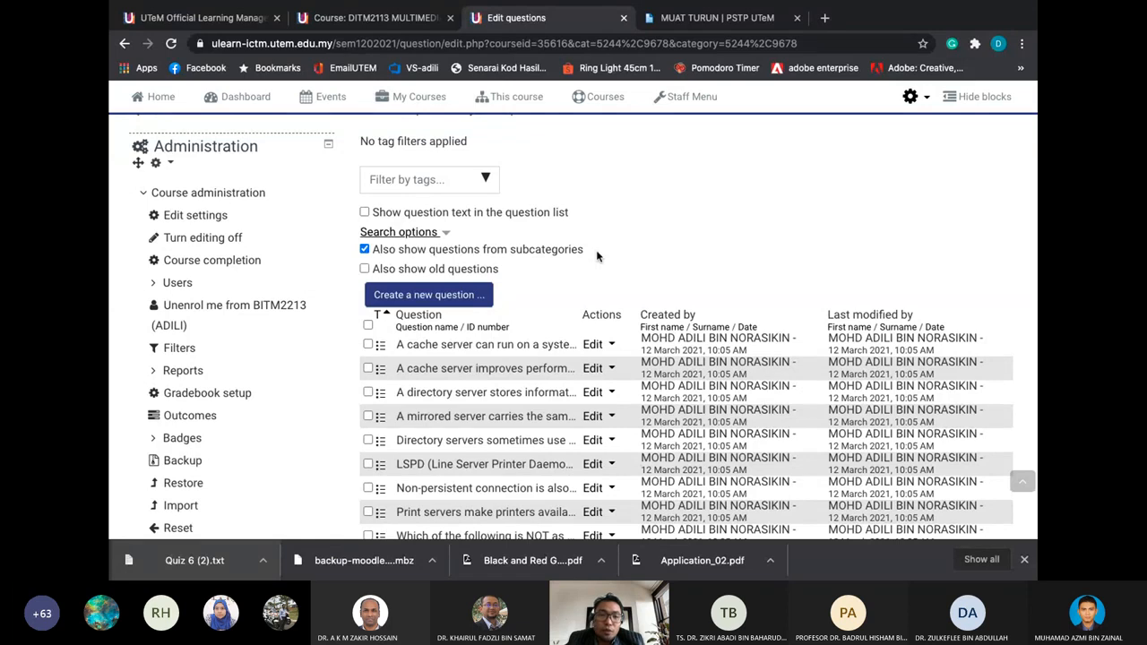
{"action": "scroll", "coordinate": [597, 257], "scroll_direction": "up", "scroll_amount": 5}
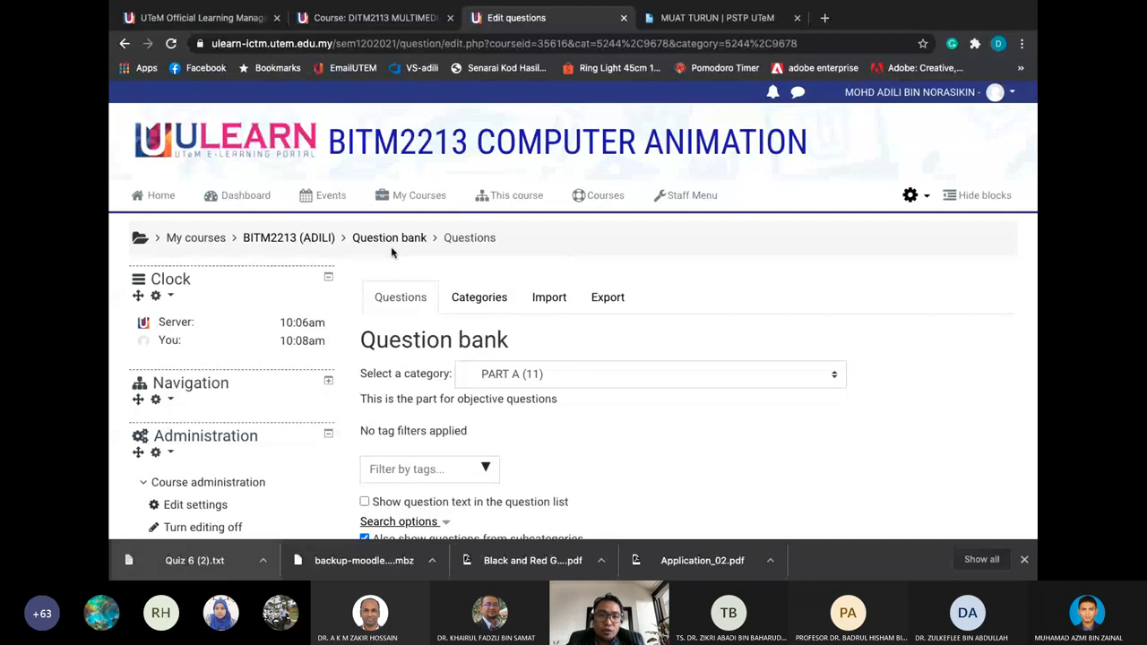
Add a Quiz activity to the BITM2213 ASSESSMENT section, opening its blank settings form
{"action": "left_click", "coordinate": [288, 240]}
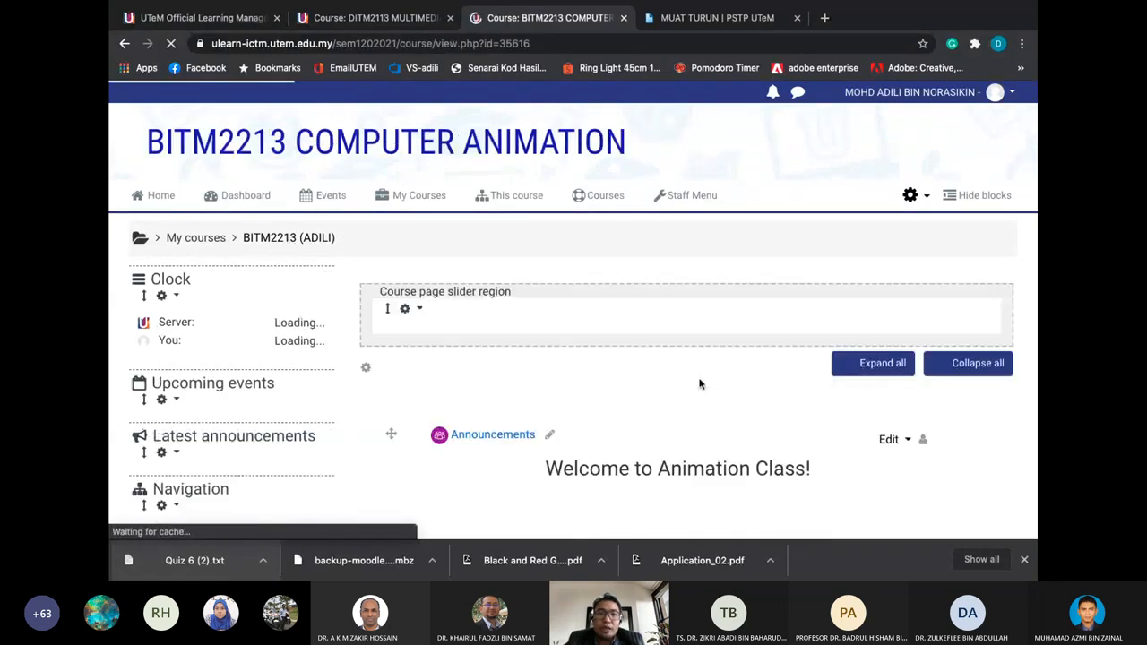
{"action": "scroll", "coordinate": [699, 383], "scroll_direction": "down", "scroll_amount": 15}
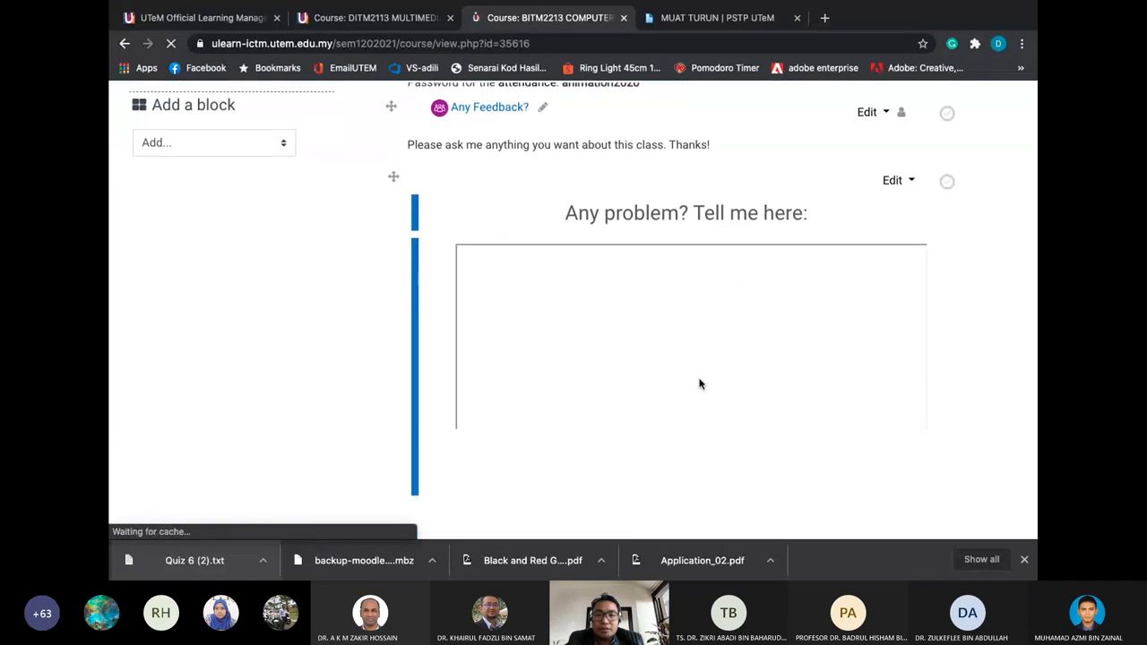
{"action": "scroll", "coordinate": [700, 383], "scroll_direction": "down", "scroll_amount": 5}
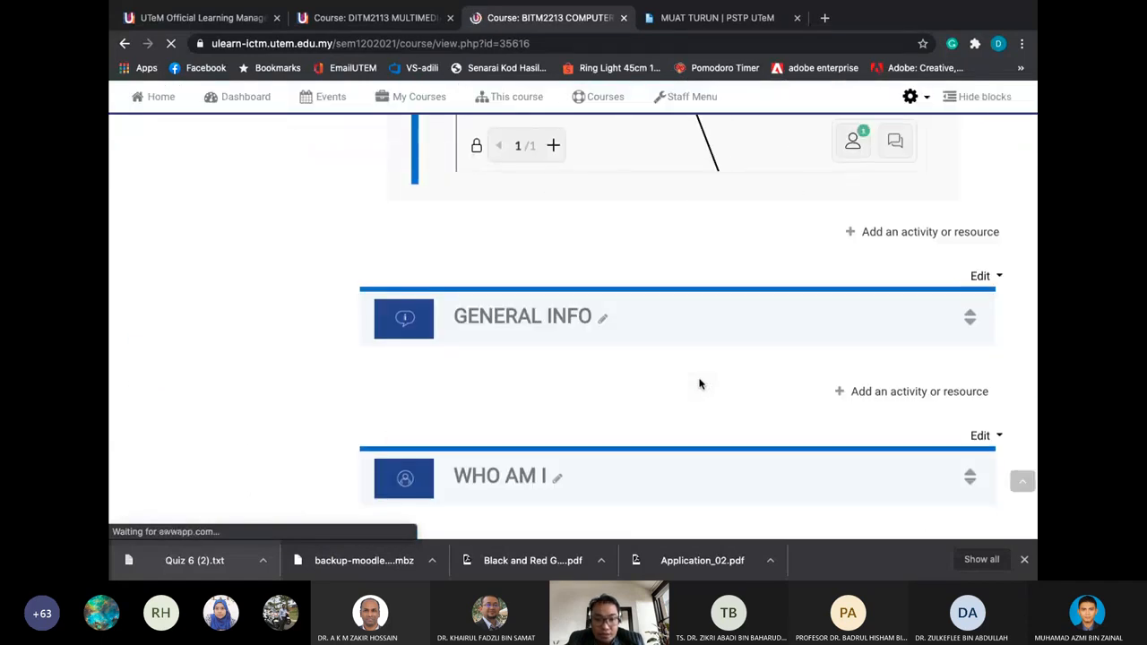
{"action": "scroll", "coordinate": [700, 384], "scroll_direction": "down", "scroll_amount": 2}
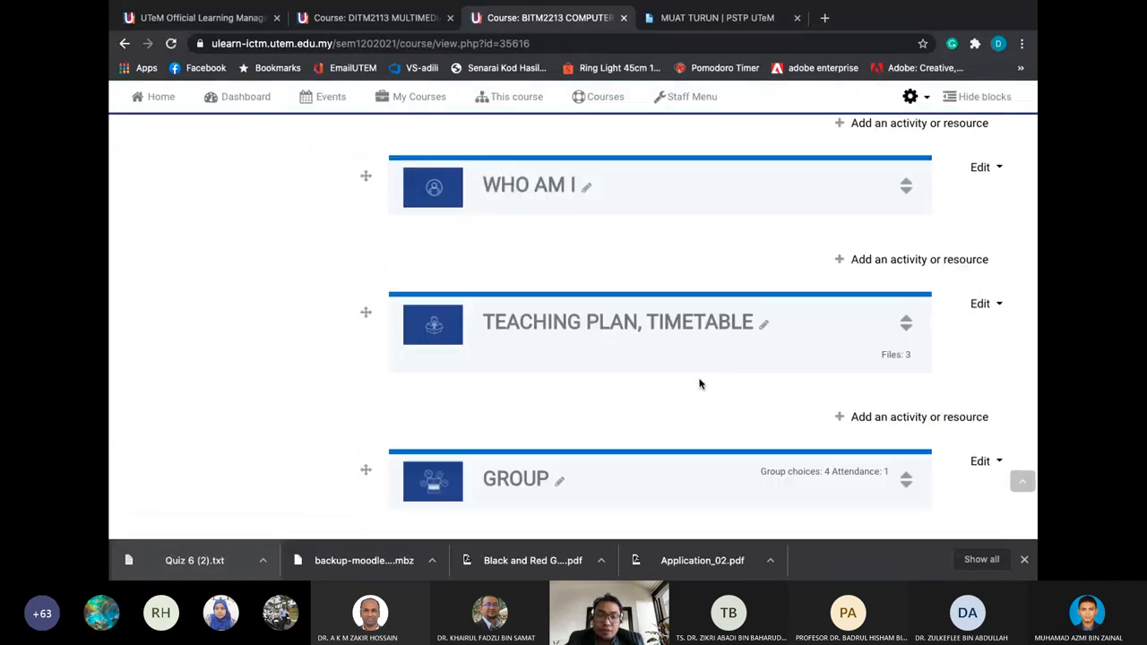
{"action": "scroll", "coordinate": [700, 383], "scroll_direction": "down", "scroll_amount": 5}
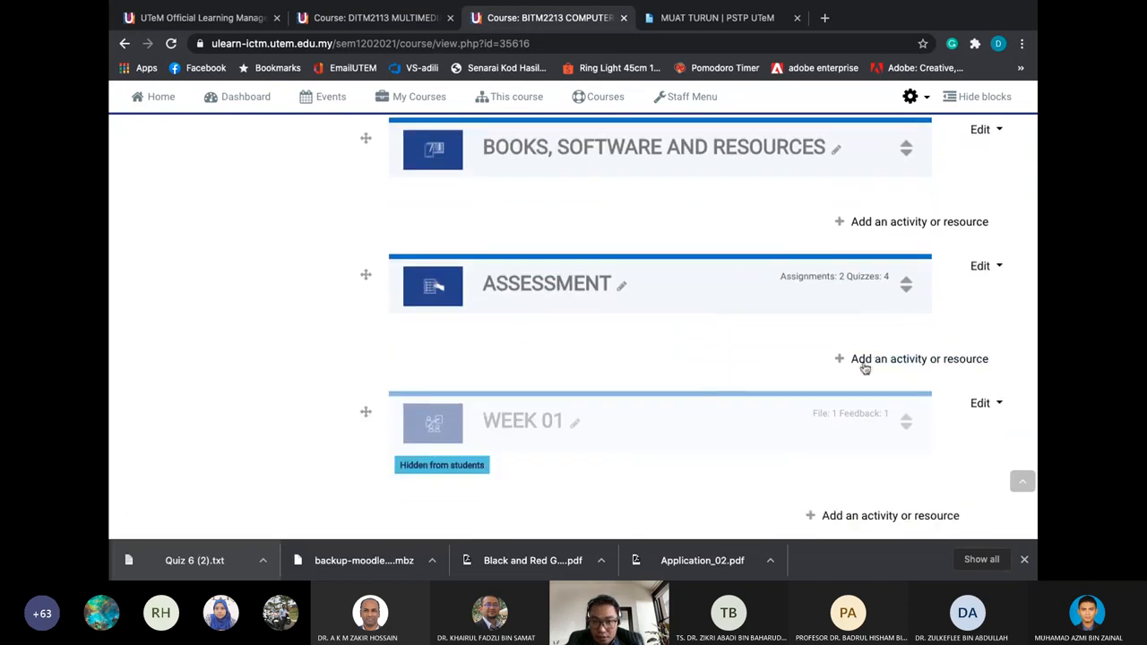
{"action": "left_click", "coordinate": [868, 360]}
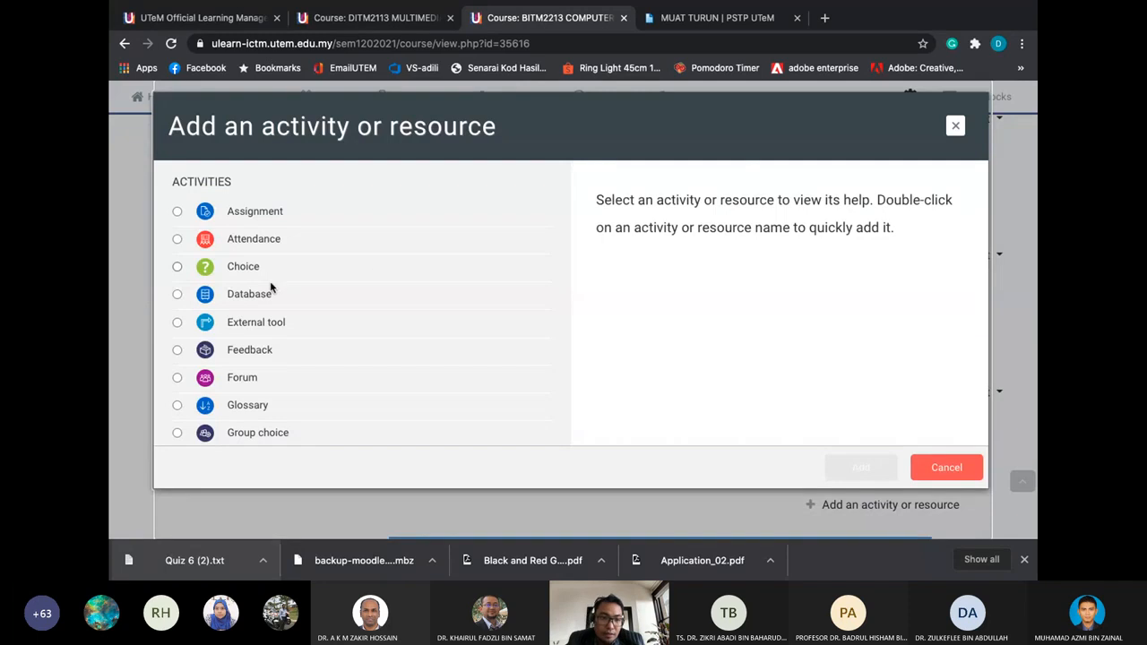
{"action": "scroll", "coordinate": [271, 286], "scroll_direction": "down", "scroll_amount": 3}
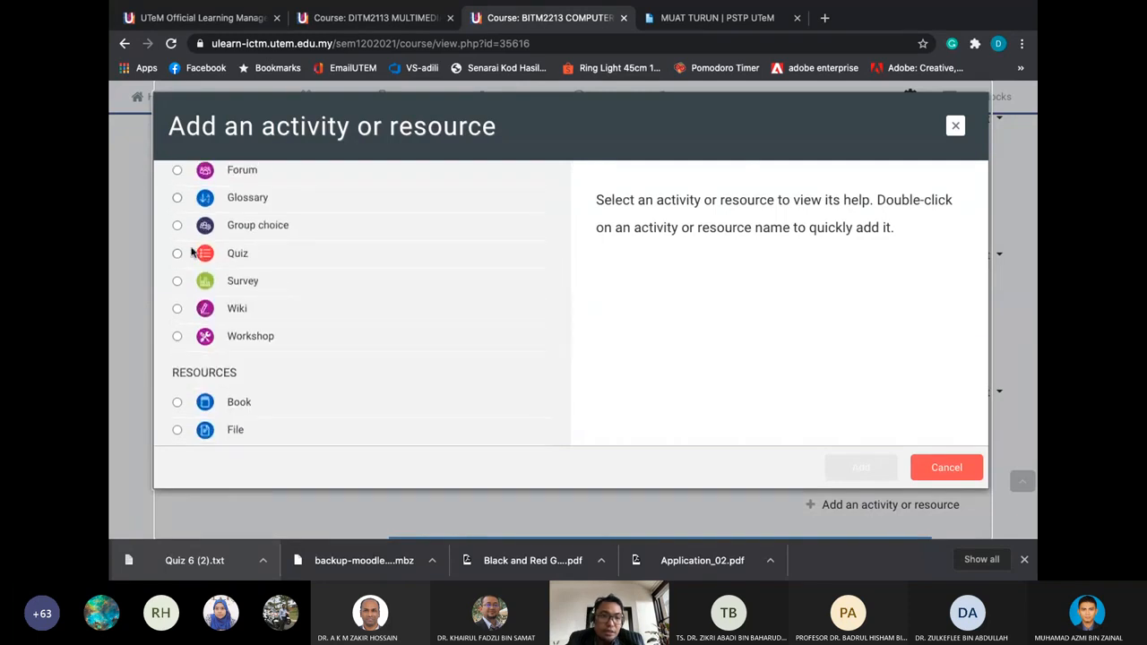
{"action": "left_click", "coordinate": [176, 254]}
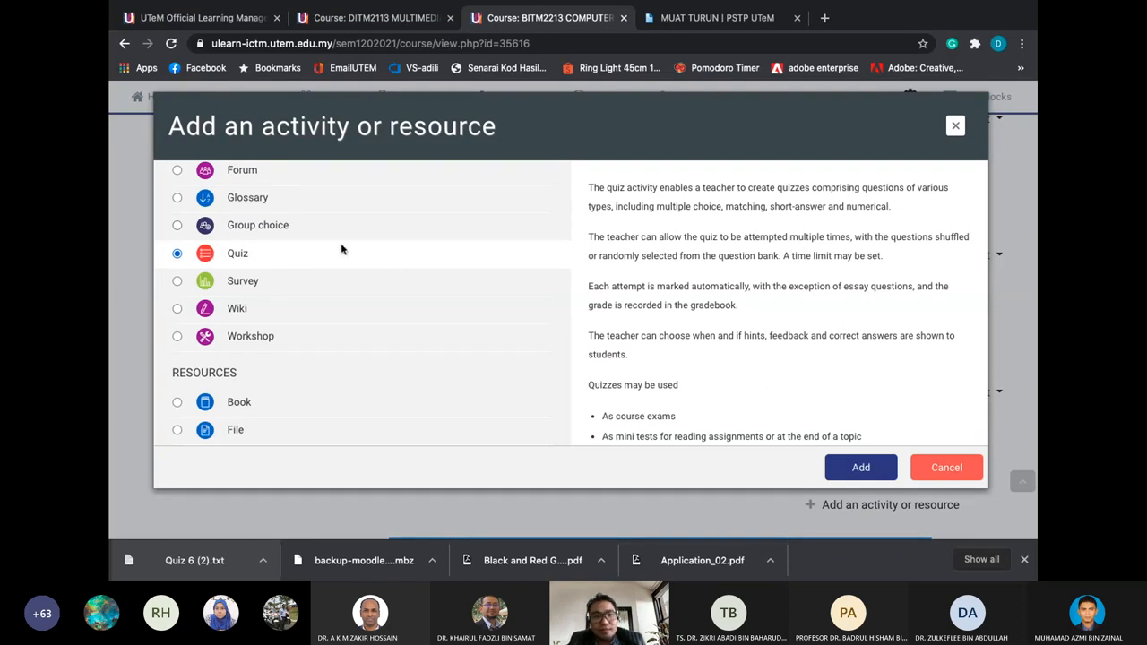
{"action": "left_click", "coordinate": [858, 464]}
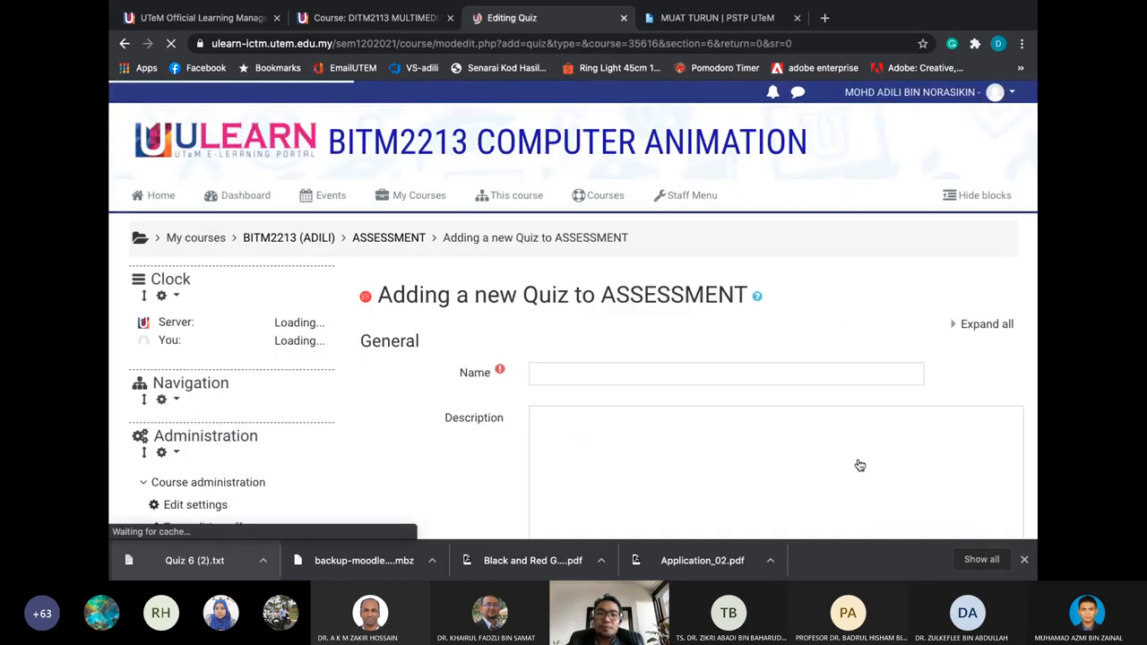
{"action": "left_click", "coordinate": [636, 374]}
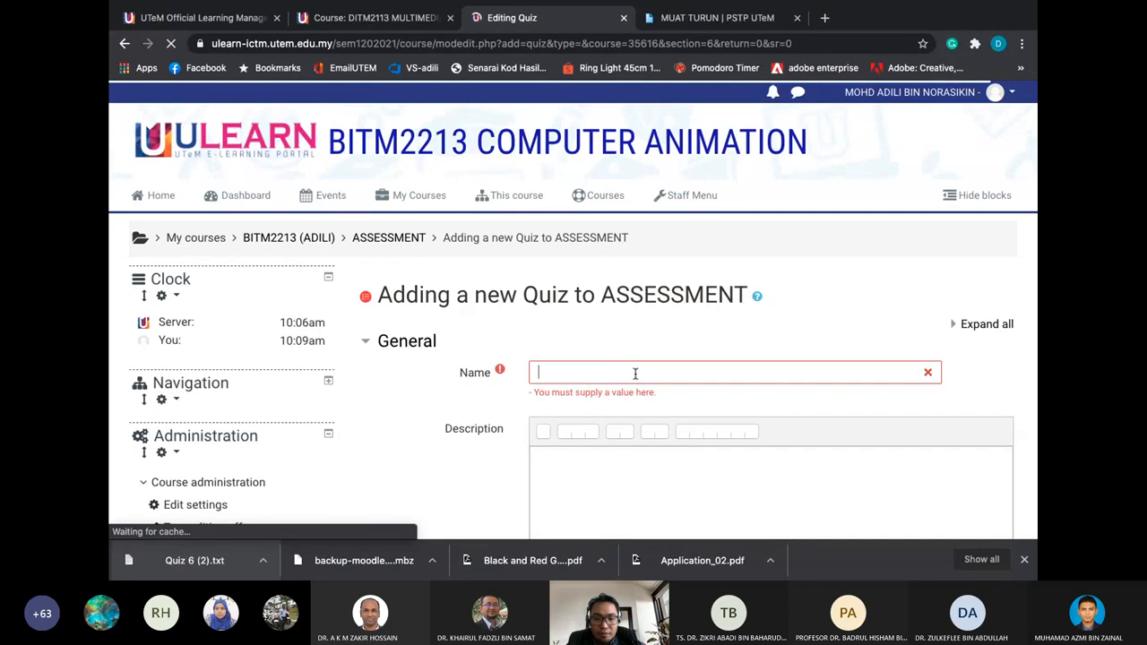
Name the quiz 'Midterm Test' and describe it as 'Dear students please answer all question.'
{"action": "type", "text": "Midterm "}
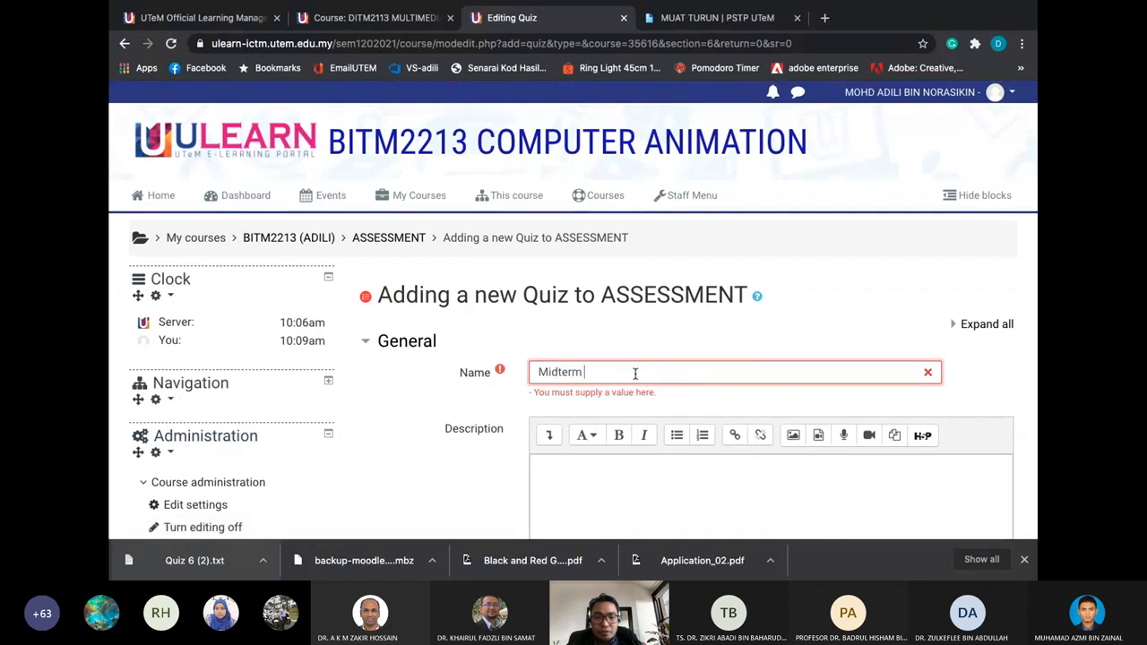
{"action": "type", "text": "Test"}
{"action": "scroll", "coordinate": [627, 391], "scroll_direction": "down", "scroll_amount": 2}
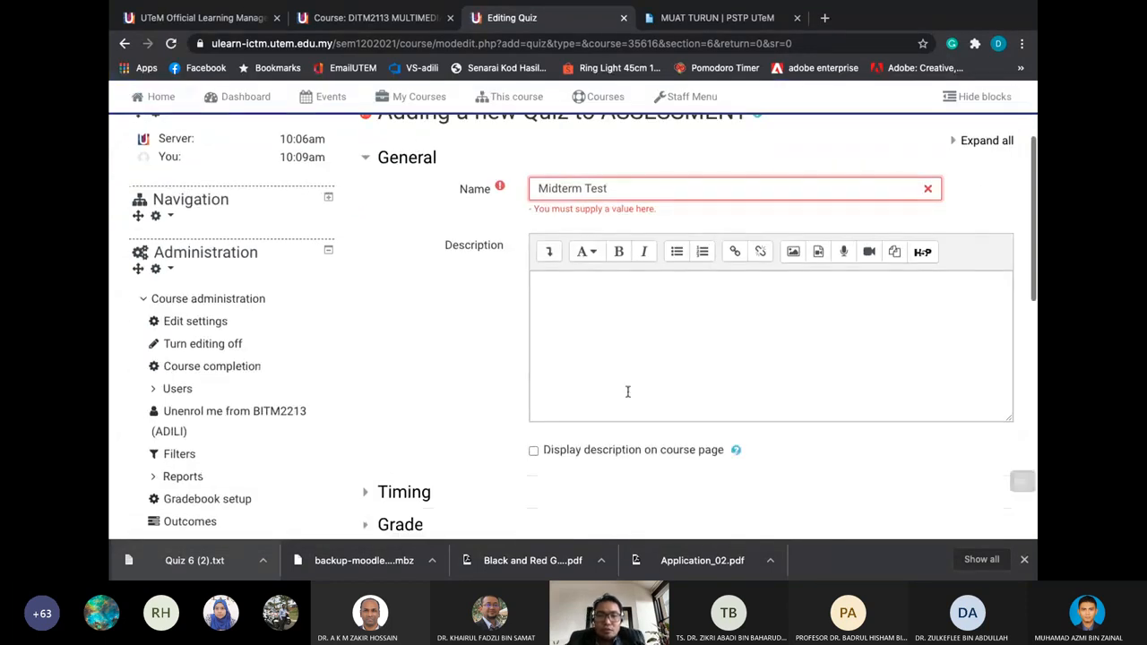
{"action": "left_click", "coordinate": [634, 326]}
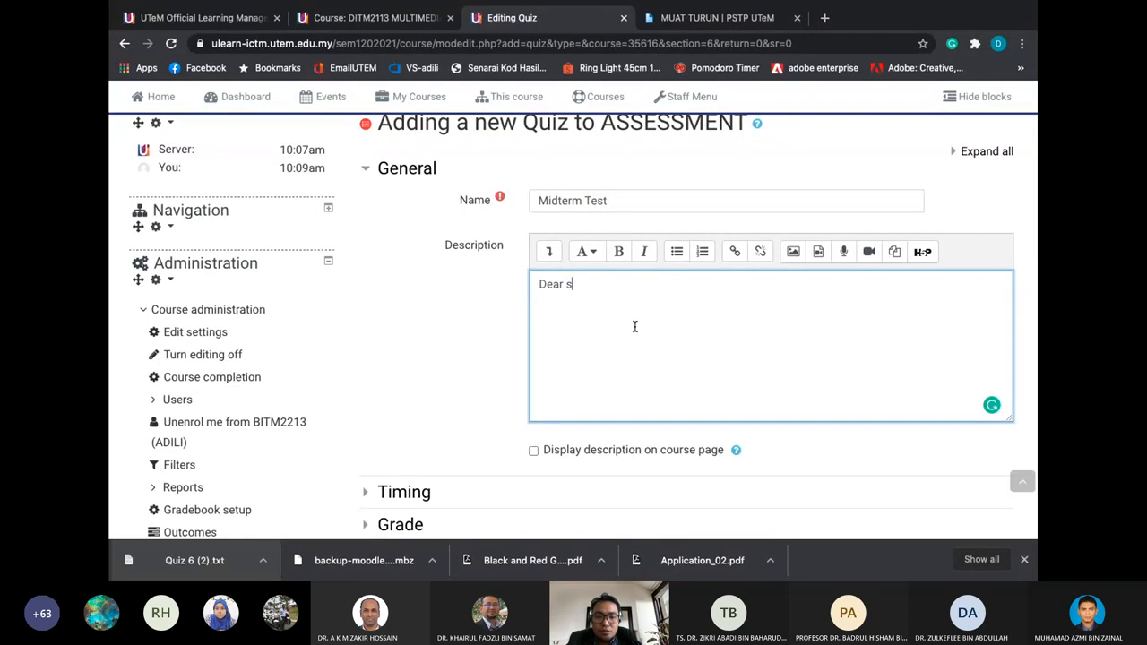
{"action": "type", "text": "Dear students plase"}
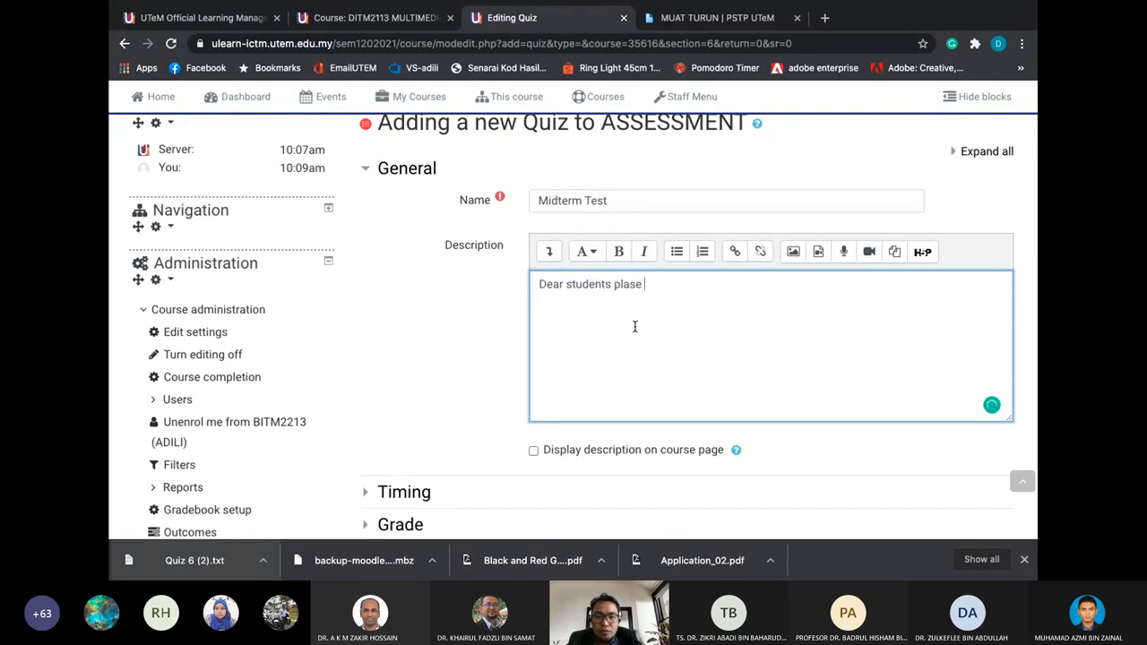
{"action": "type", "text": " answer all question."}
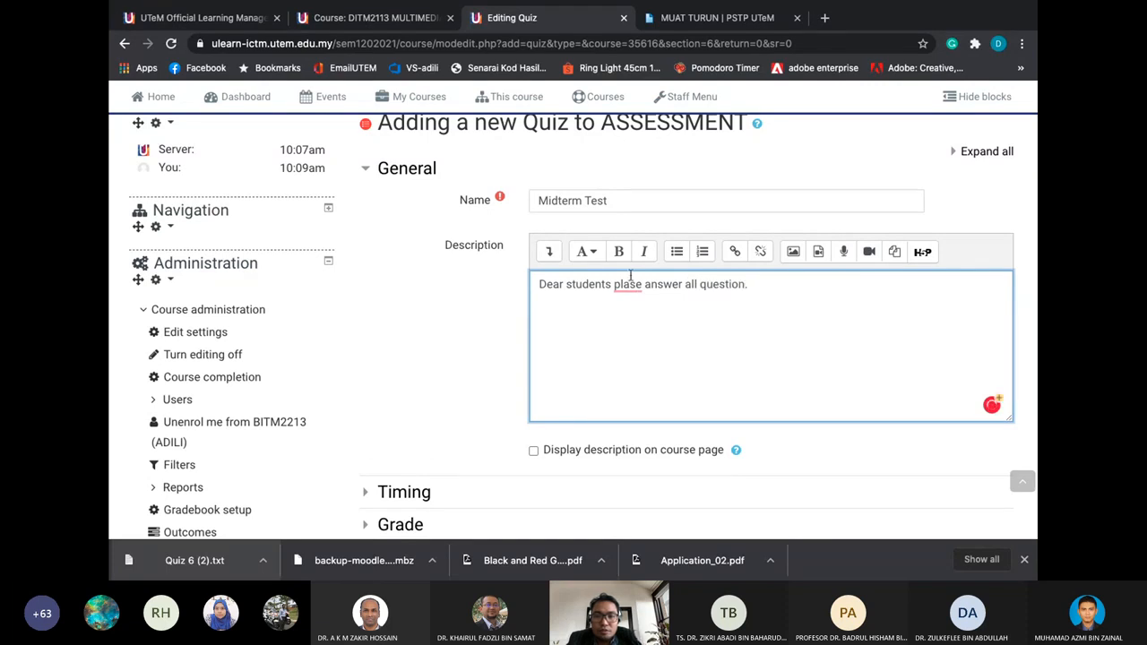
{"action": "left_click", "coordinate": [630, 284]}
{"action": "left_click", "coordinate": [667, 324]}
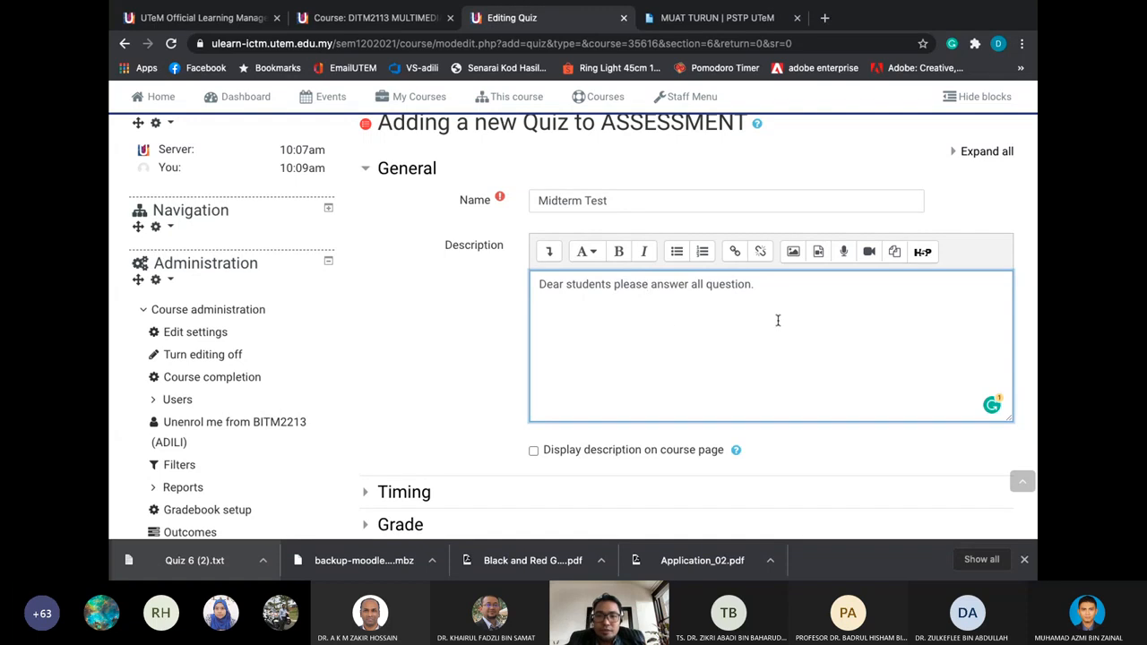
{"action": "scroll", "coordinate": [772, 295], "scroll_direction": "down", "scroll_amount": 3}
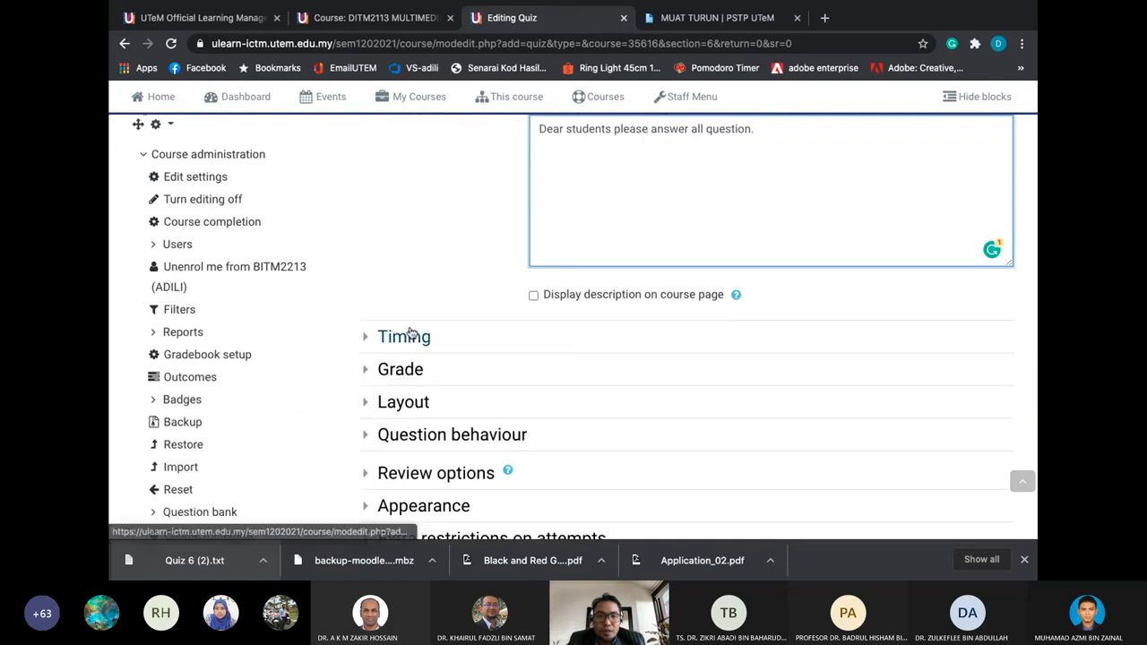
Enable a 60-minute time limit in the quiz Timing settings
{"action": "left_click", "coordinate": [410, 332]}
{"action": "scroll", "coordinate": [410, 330], "scroll_direction": "down", "scroll_amount": 2}
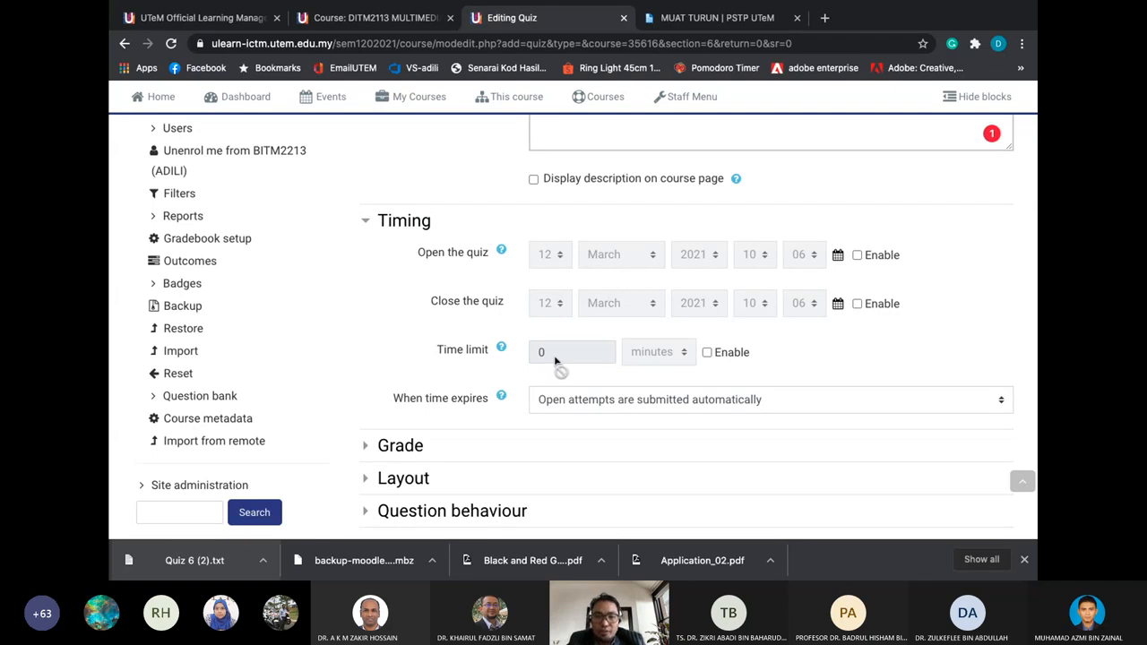
{"action": "left_click", "coordinate": [708, 353]}
{"action": "left_click_drag", "start_coordinate": [586, 353], "coordinate": [491, 361]}
{"action": "type", "text": "60"}
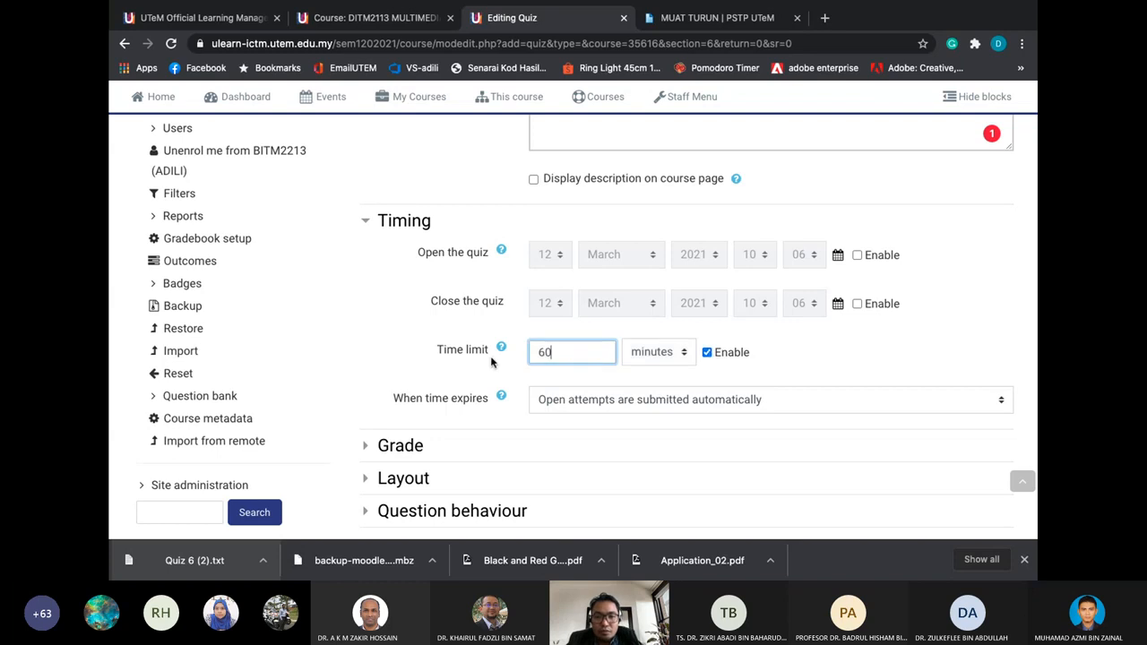
Enable opening on 12 March 2021 and closing on 28 March 2021 at 10:06
{"action": "left_click", "coordinate": [856, 255]}
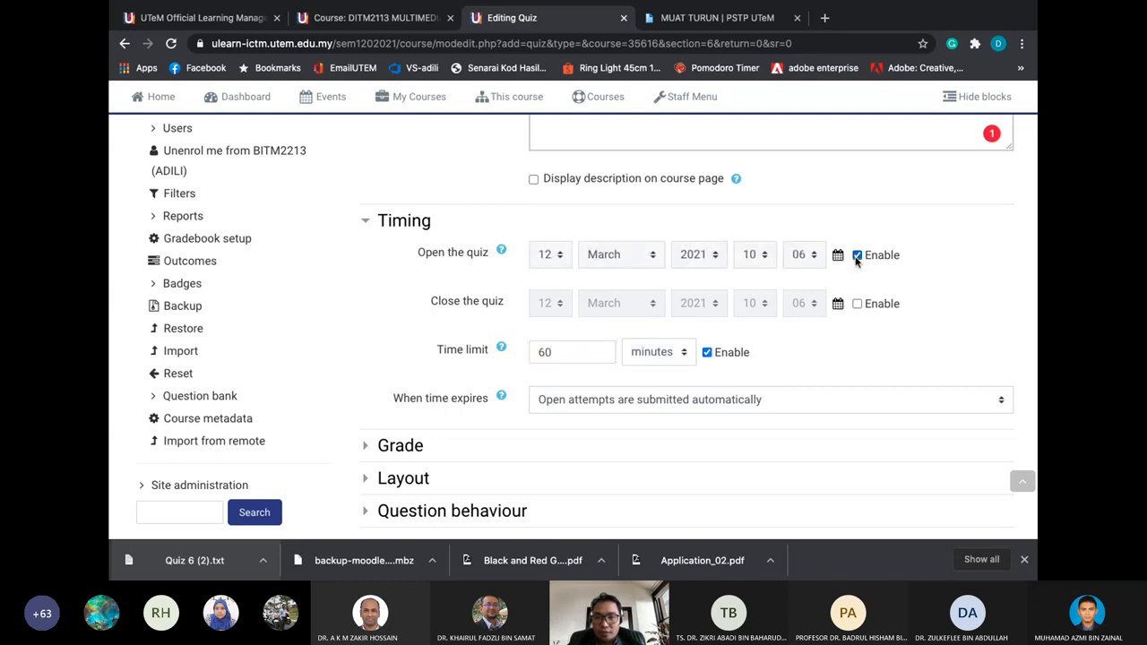
{"action": "left_click", "coordinate": [857, 304]}
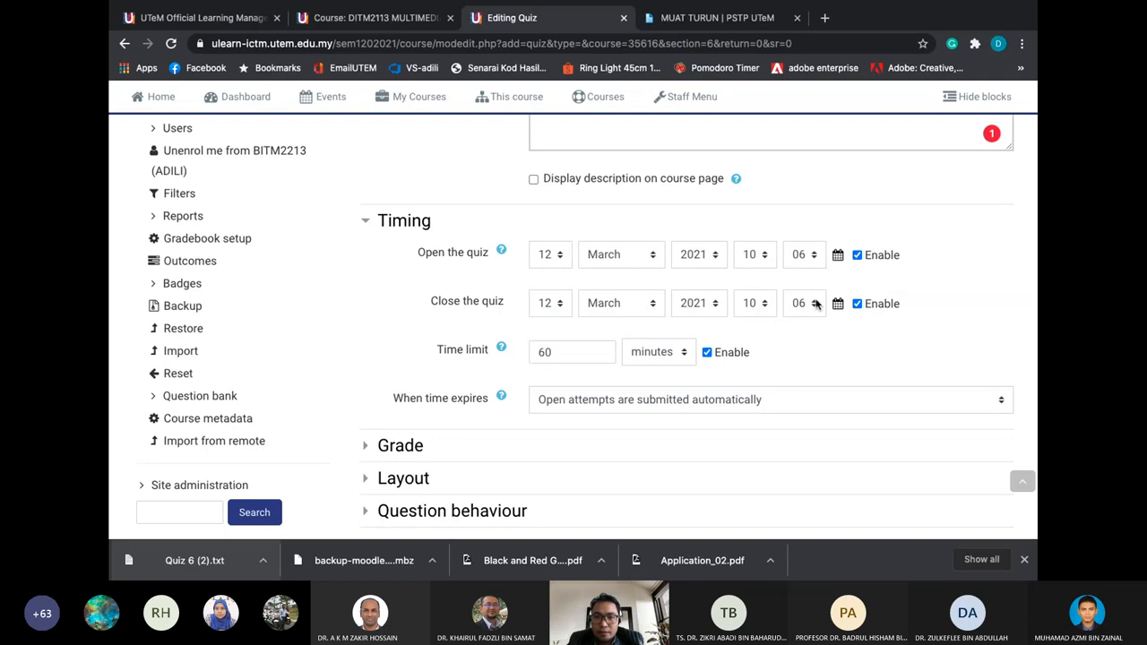
{"action": "left_click", "coordinate": [557, 304]}
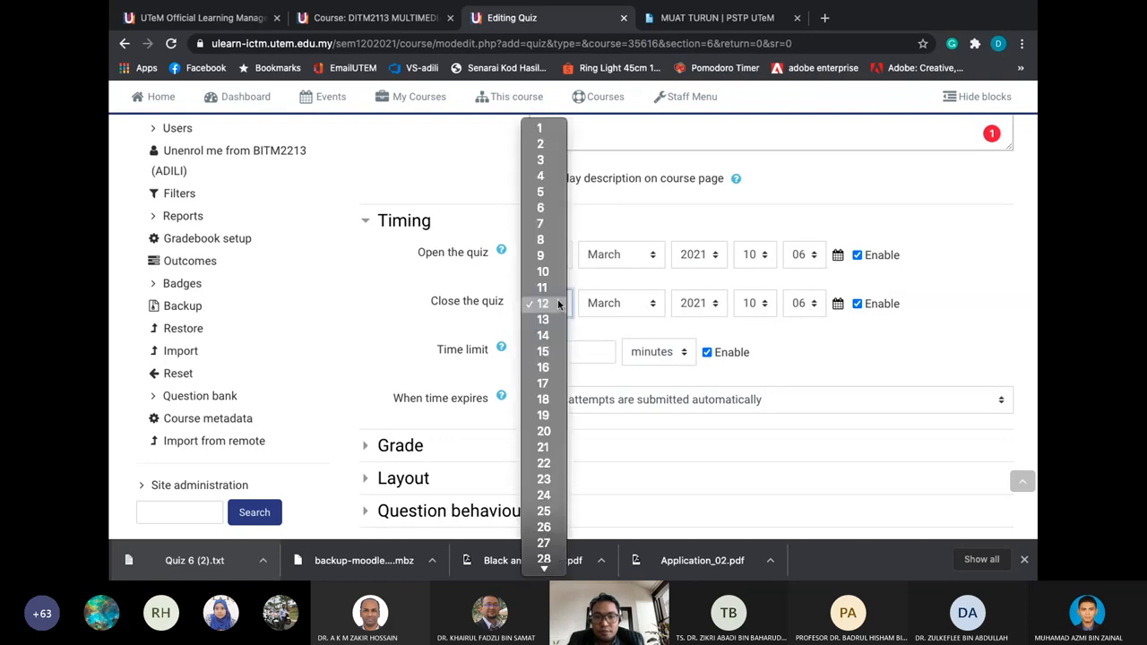
{"action": "left_click", "coordinate": [552, 555]}
{"action": "scroll", "coordinate": [786, 352], "scroll_direction": "down", "scroll_amount": 1}
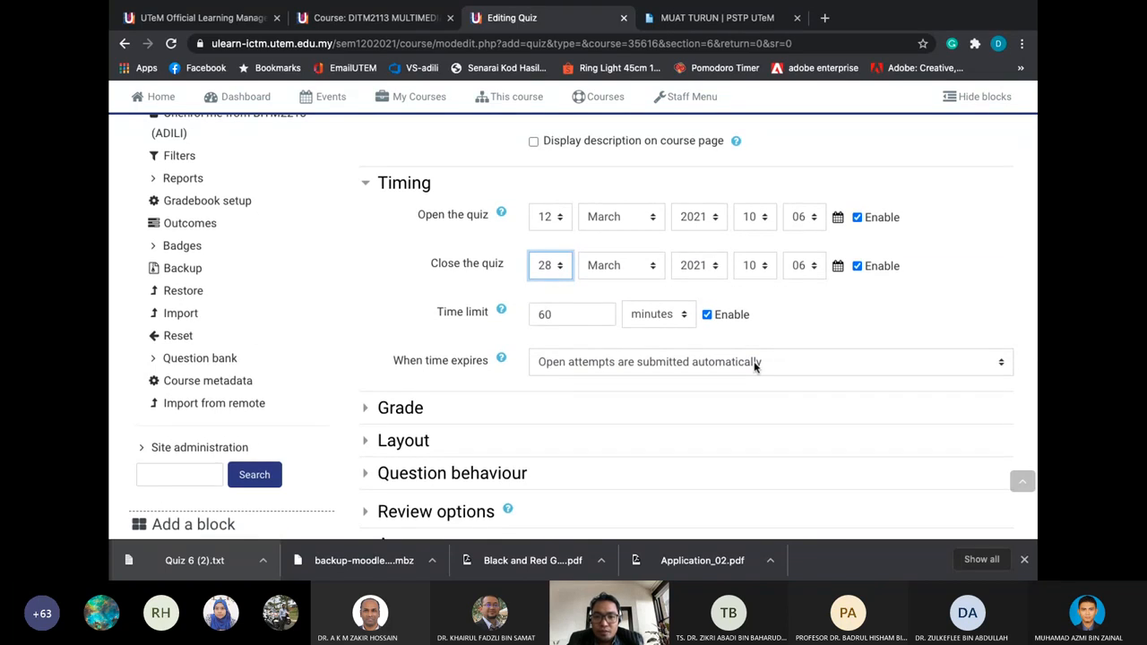
{"action": "scroll", "coordinate": [754, 366], "scroll_direction": "down", "scroll_amount": 3}
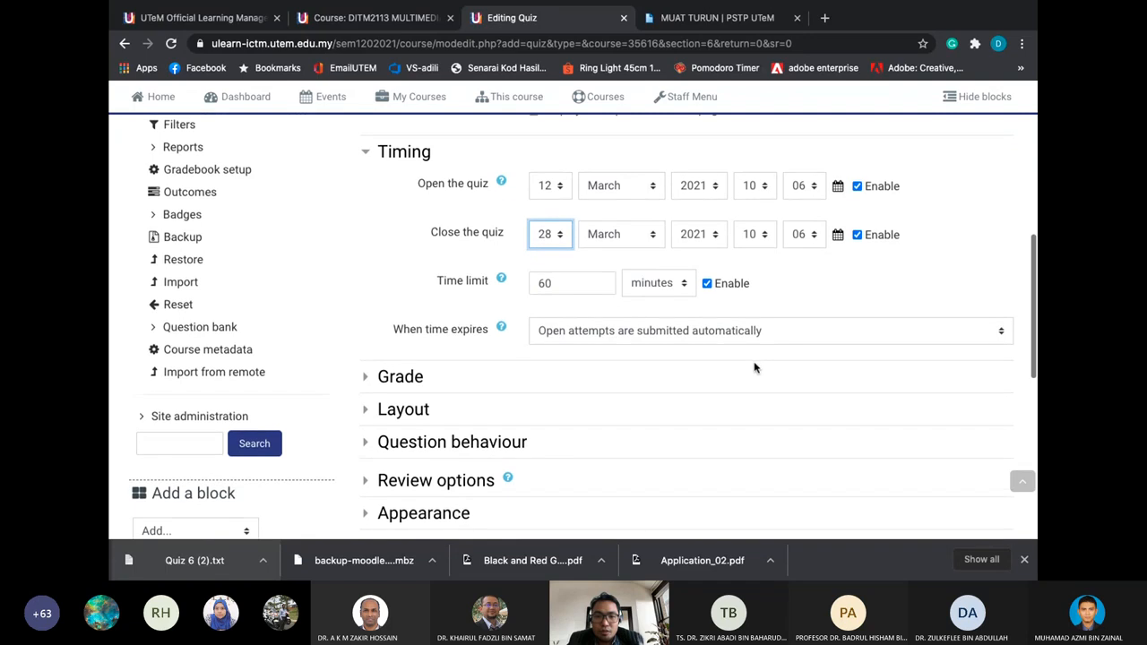
Set Attempts allowed to 1 in the Grade settings
{"action": "left_click", "coordinate": [382, 310]}
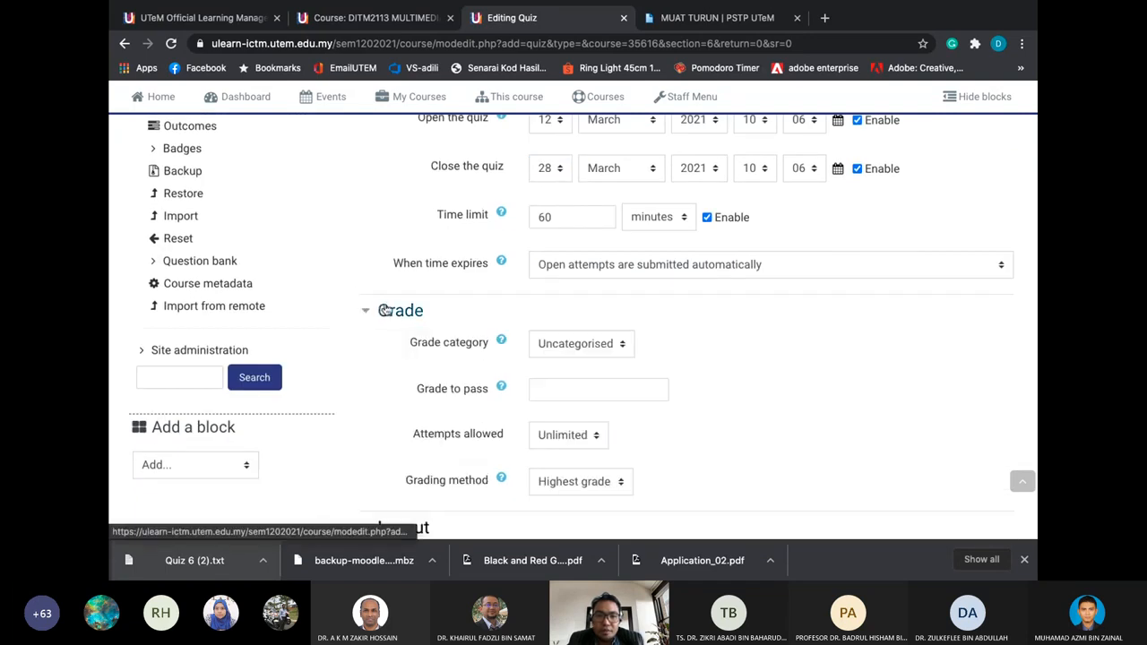
{"action": "scroll", "coordinate": [383, 310], "scroll_direction": "down", "scroll_amount": 1}
{"action": "left_click", "coordinate": [574, 385]}
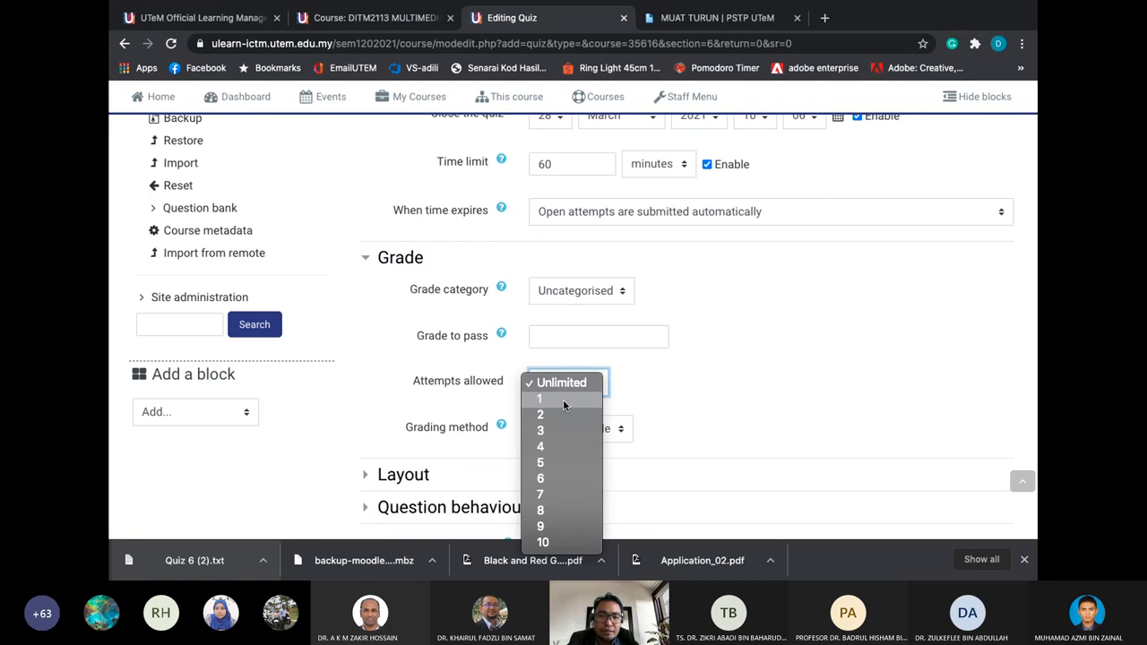
{"action": "left_click", "coordinate": [563, 399]}
{"action": "scroll", "coordinate": [663, 382], "scroll_direction": "down", "scroll_amount": 2}
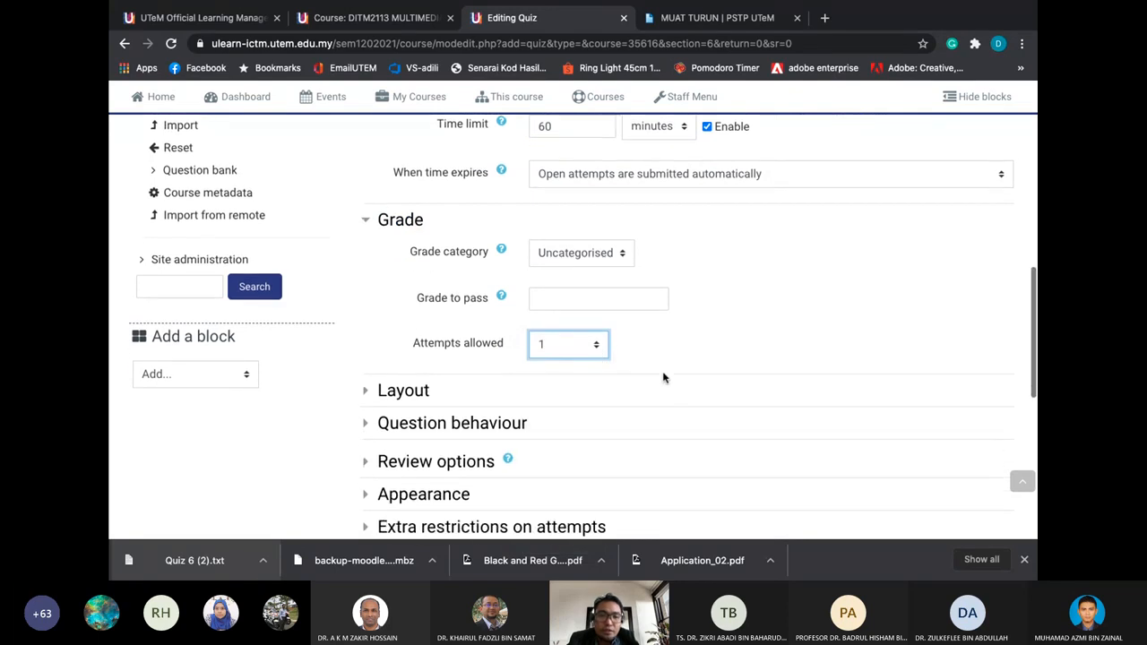
Keep the layout placing every question on a new page
{"action": "left_click", "coordinate": [388, 353]}
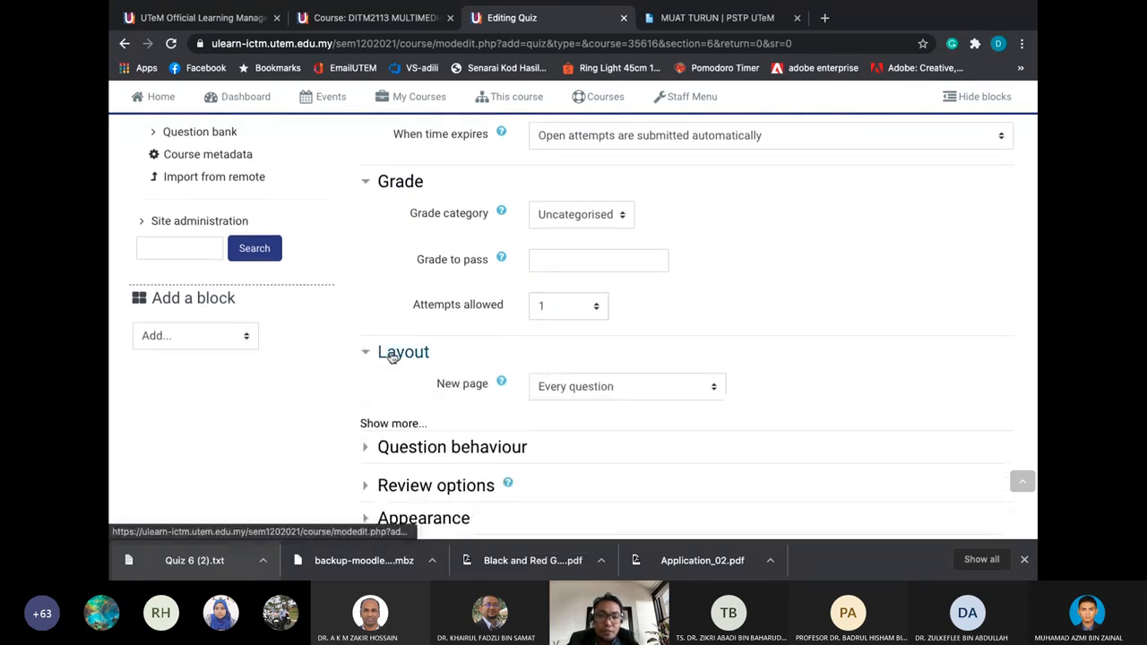
{"action": "scroll", "coordinate": [389, 358], "scroll_direction": "down", "scroll_amount": 1}
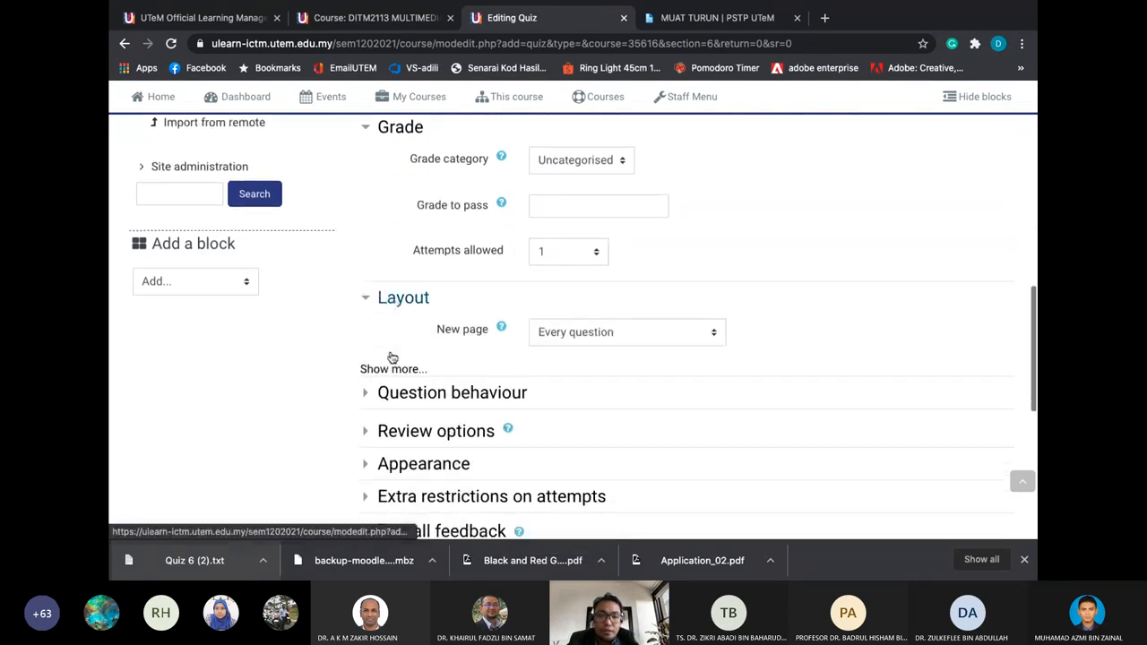
{"action": "left_click", "coordinate": [583, 337]}
{"action": "left_click", "coordinate": [583, 337]}
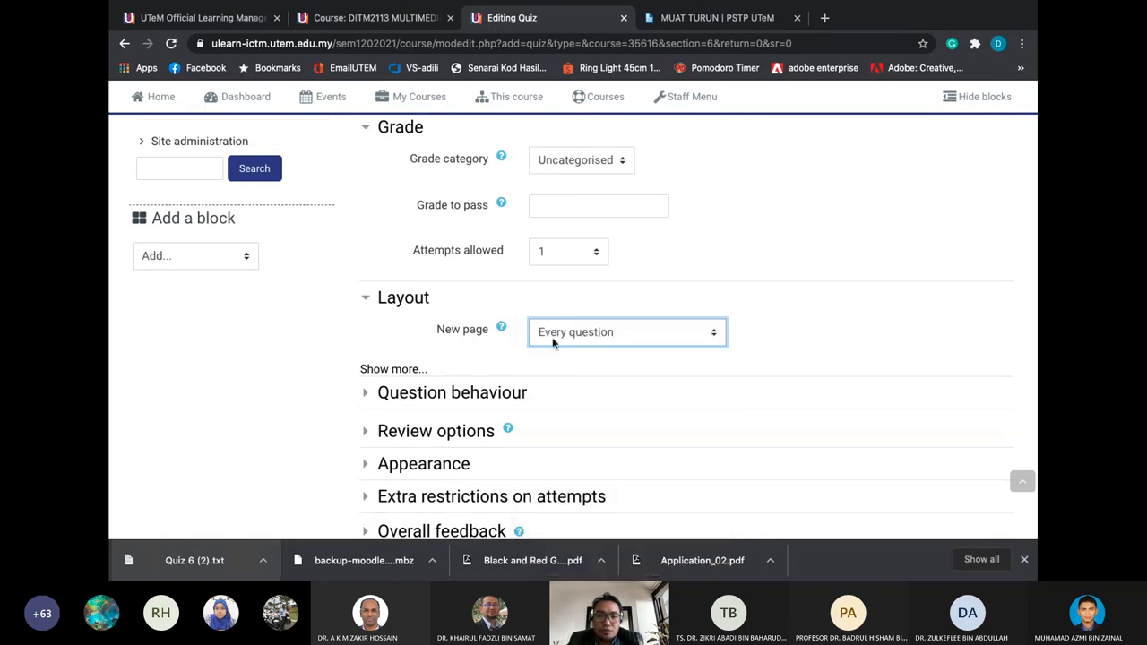
Keep Shuffle within questions set to Yes and expand the Review options
{"action": "left_click", "coordinate": [464, 395]}
{"action": "scroll", "coordinate": [463, 400], "scroll_direction": "down", "scroll_amount": 1}
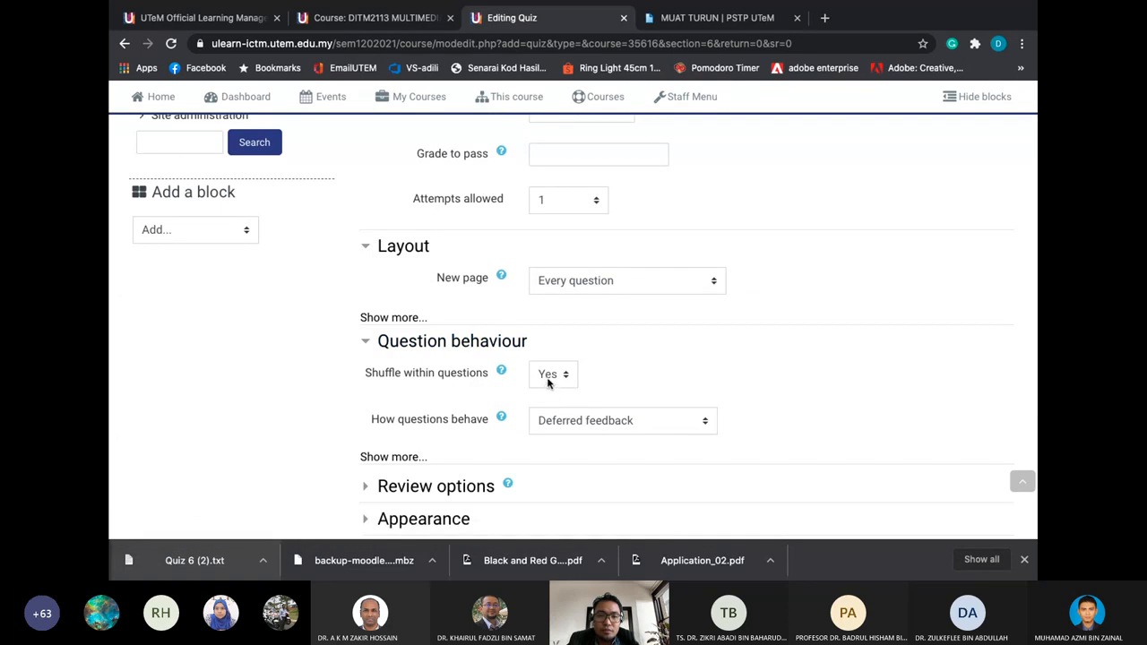
{"action": "left_click", "coordinate": [549, 382]}
{"action": "scroll", "coordinate": [627, 366], "scroll_direction": "down", "scroll_amount": 2}
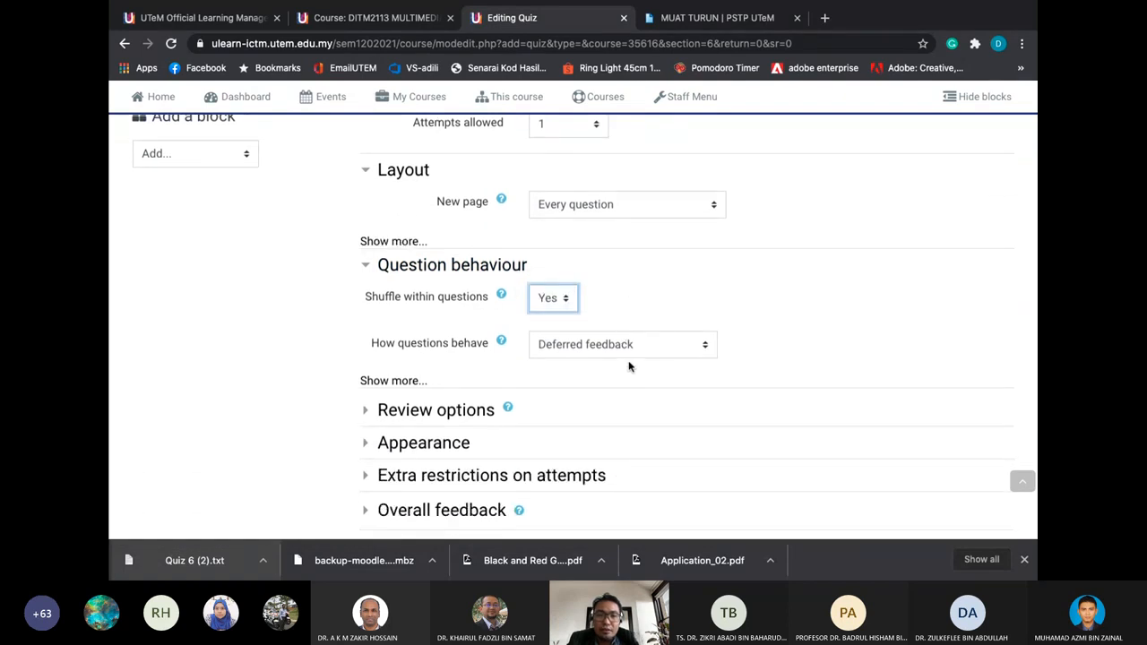
{"action": "scroll", "coordinate": [629, 365], "scroll_direction": "down", "scroll_amount": 1}
{"action": "left_click", "coordinate": [450, 377]}
{"action": "scroll", "coordinate": [453, 380], "scroll_direction": "down", "scroll_amount": 4}
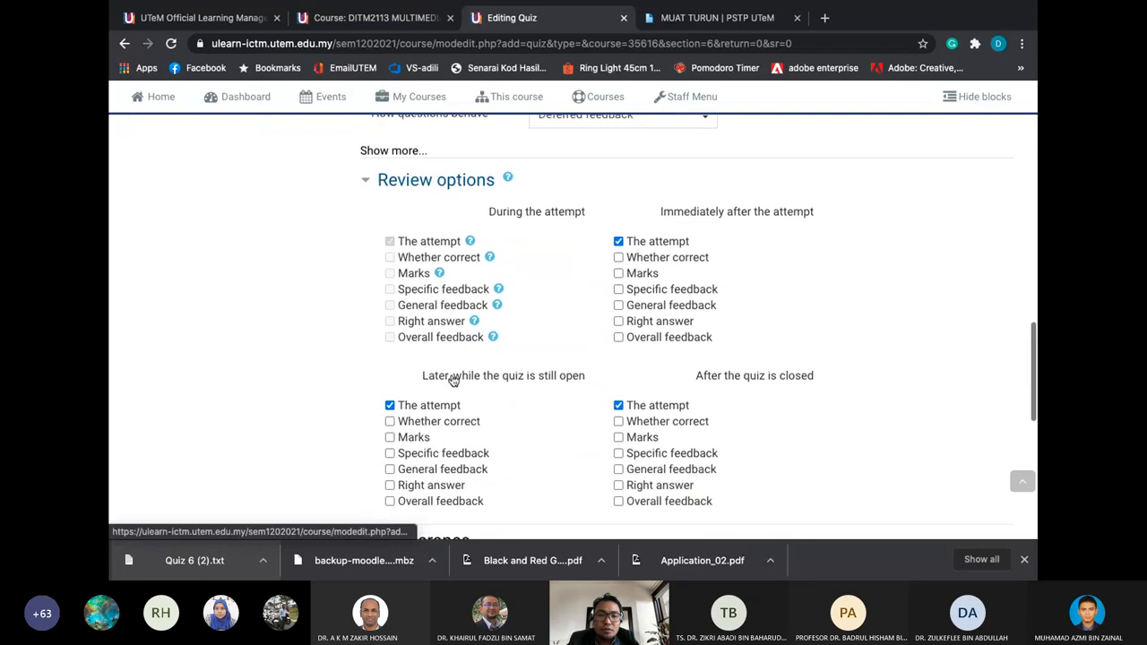
Expand the Appearance, Extra restrictions on attempts and Overall feedback sections
{"action": "scroll", "coordinate": [453, 380], "scroll_direction": "down", "scroll_amount": 3}
{"action": "left_click", "coordinate": [442, 278]}
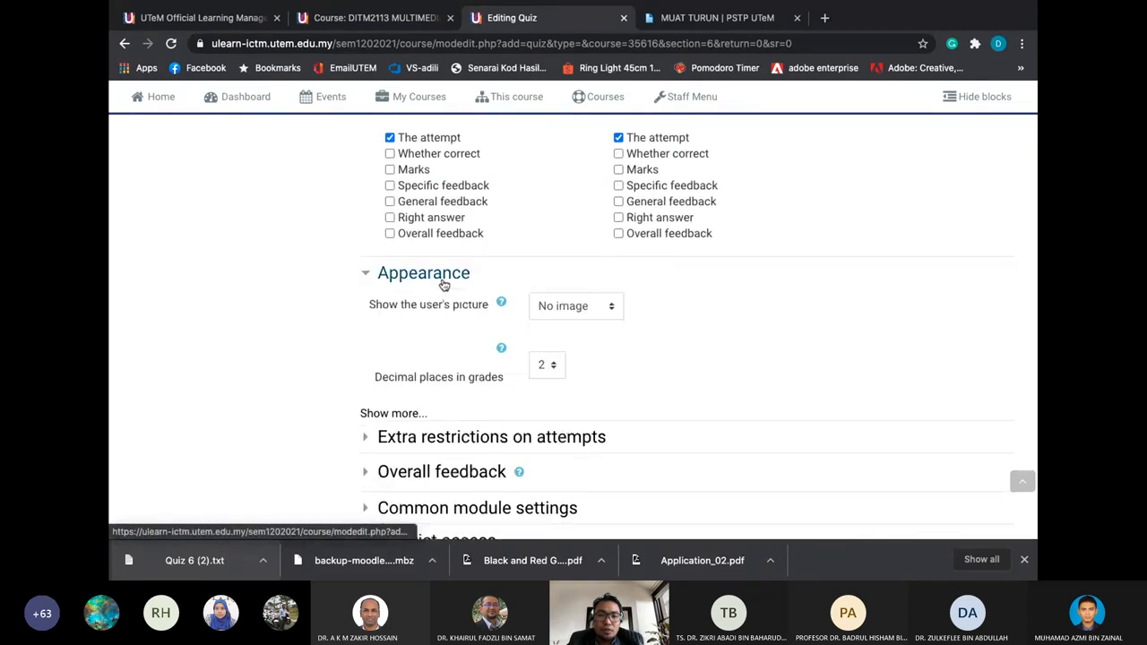
{"action": "scroll", "coordinate": [442, 284], "scroll_direction": "down", "scroll_amount": 2}
{"action": "left_click", "coordinate": [448, 348]}
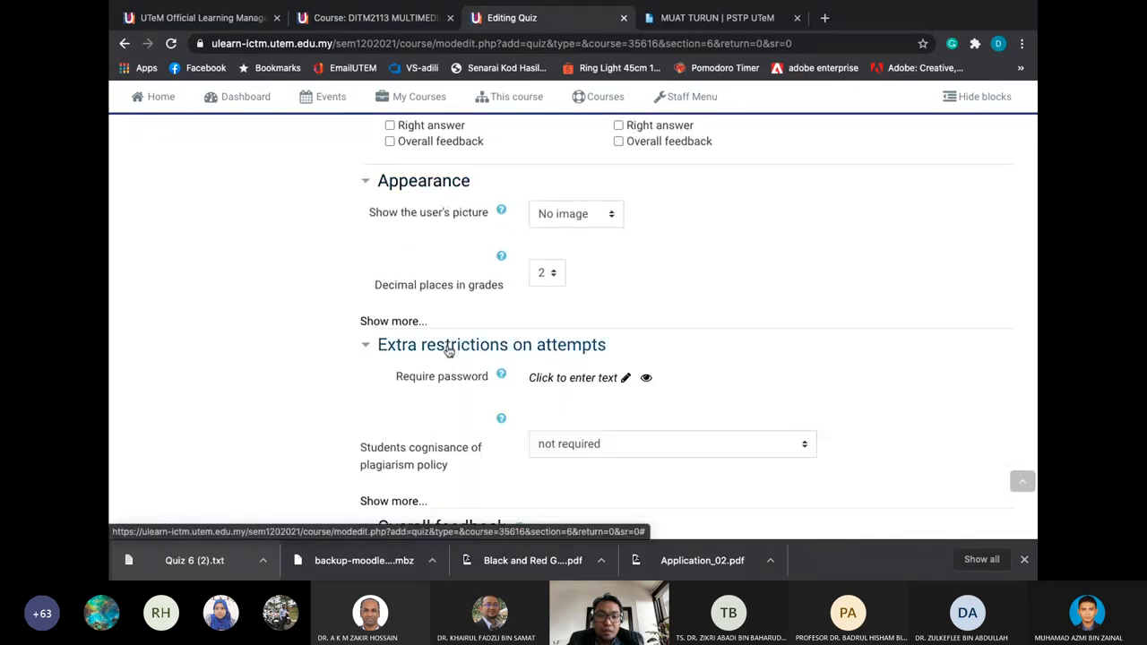
{"action": "scroll", "coordinate": [448, 351], "scroll_direction": "down", "scroll_amount": 2}
{"action": "scroll", "coordinate": [439, 408], "scroll_direction": "down", "scroll_amount": 1}
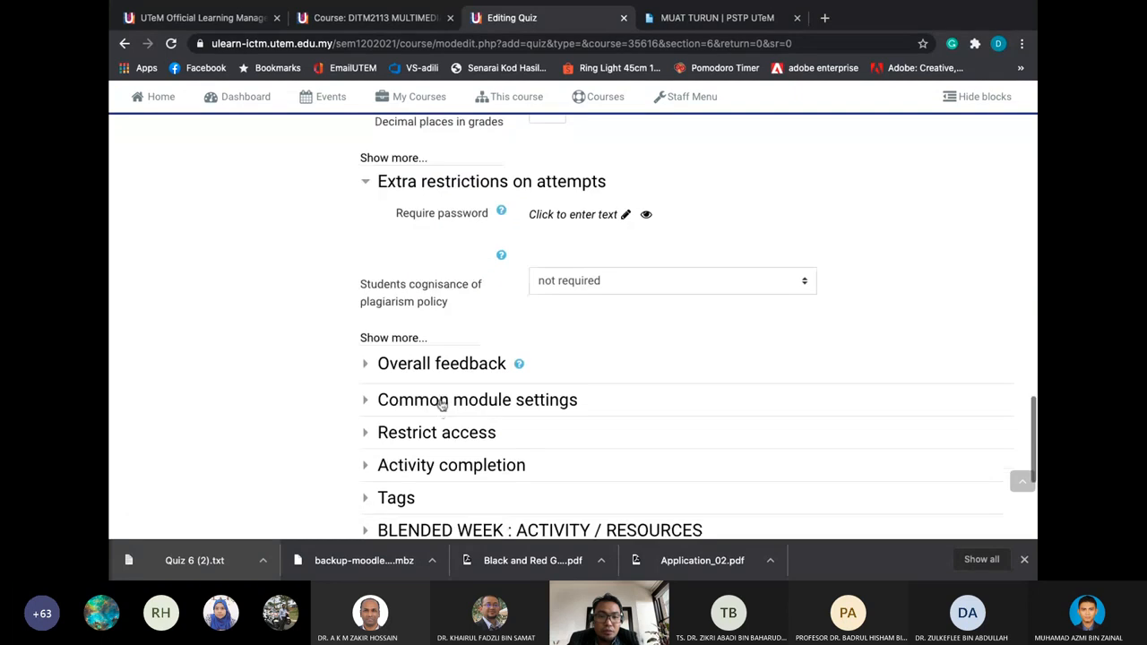
{"action": "left_click", "coordinate": [453, 364]}
{"action": "scroll", "coordinate": [454, 365], "scroll_direction": "down", "scroll_amount": 4}
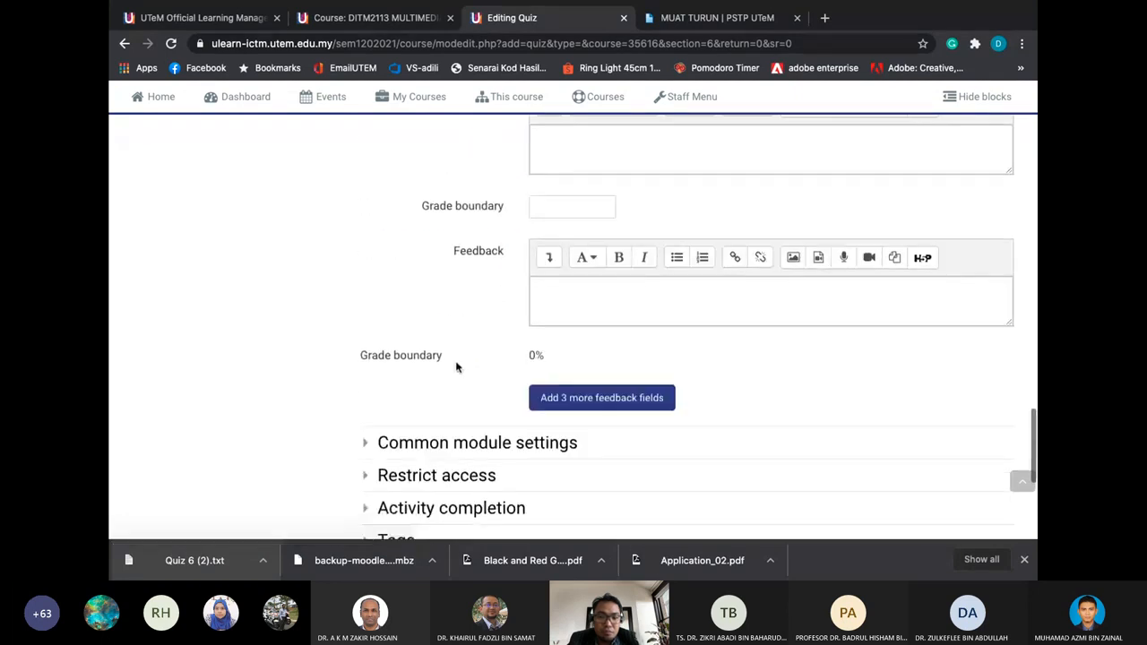
{"action": "scroll", "coordinate": [455, 365], "scroll_direction": "down", "scroll_amount": 1}
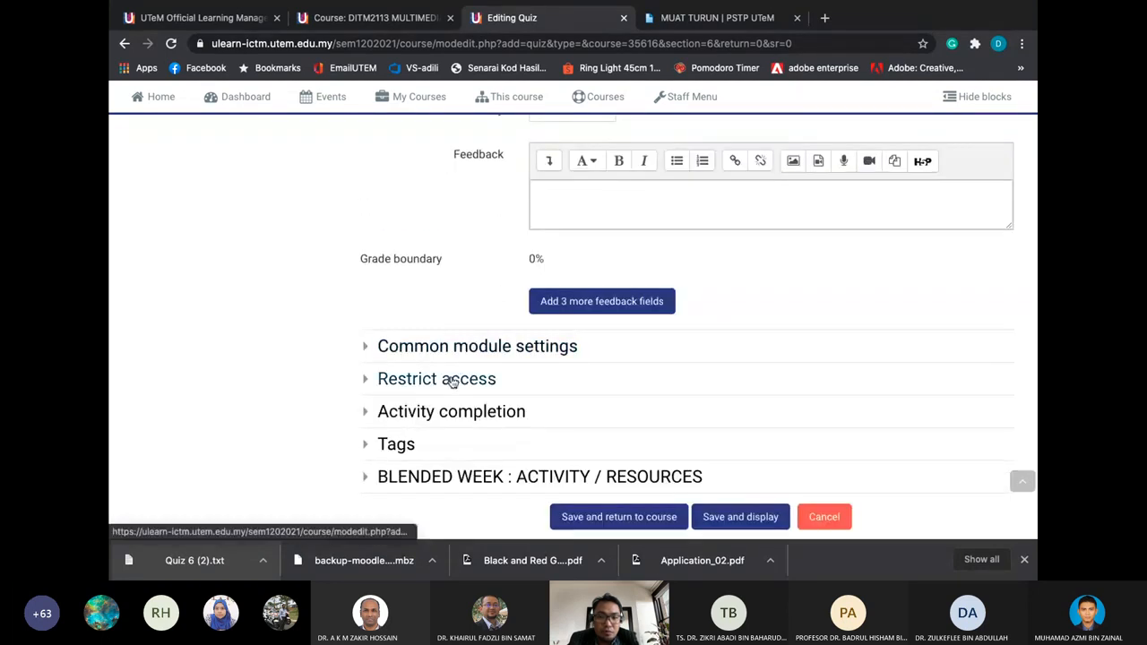
Expand Activity completion and Restrict access, and start adding an access restriction
{"action": "left_click", "coordinate": [445, 412]}
{"action": "scroll", "coordinate": [448, 409], "scroll_direction": "down", "scroll_amount": 1}
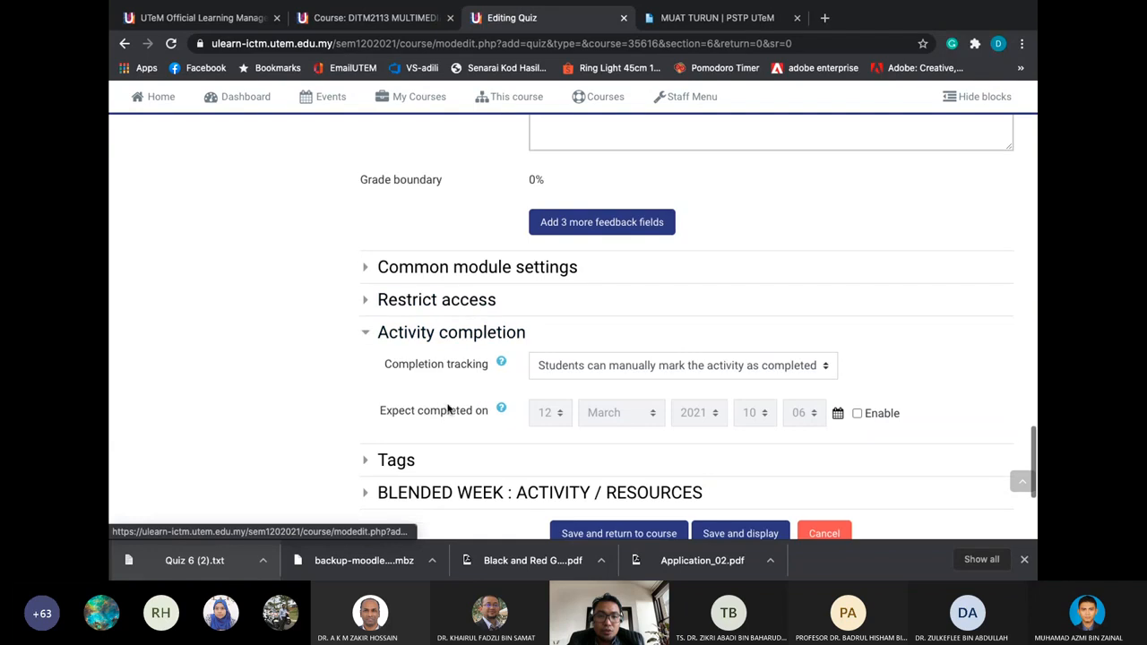
{"action": "left_click", "coordinate": [456, 305]}
{"action": "scroll", "coordinate": [453, 309], "scroll_direction": "down", "scroll_amount": 1}
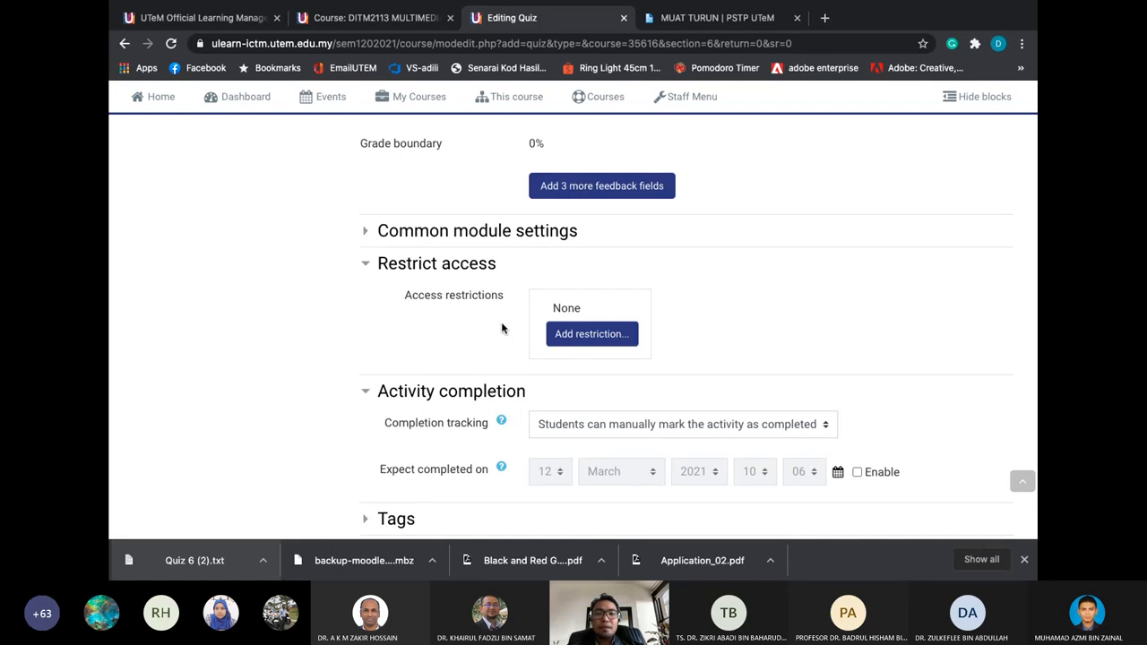
{"action": "left_click", "coordinate": [591, 339]}
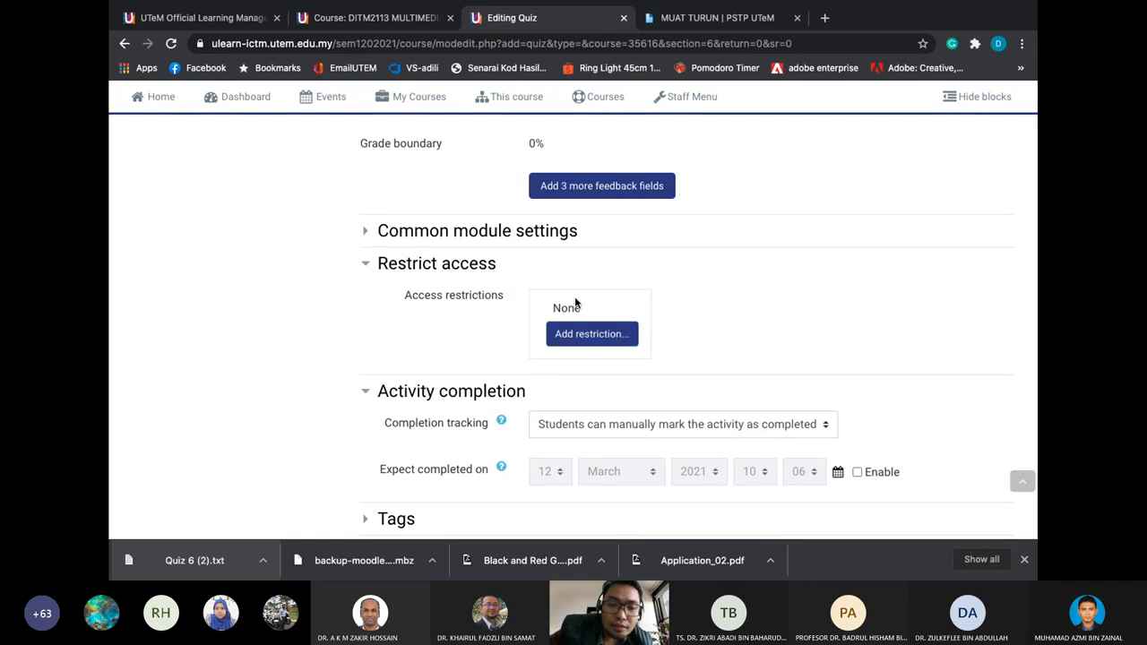
{"action": "scroll", "coordinate": [570, 318], "scroll_direction": "down", "scroll_amount": 1}
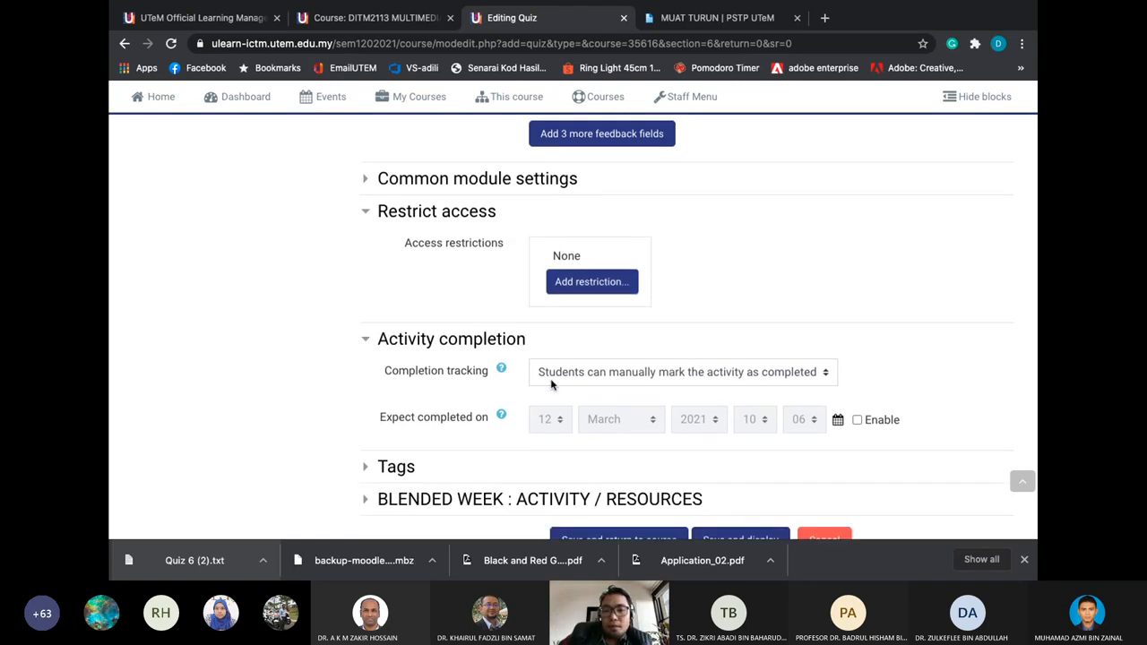
Make completion 'when conditions are met' requiring only a view, without a grade, and save
{"action": "left_click", "coordinate": [550, 375]}
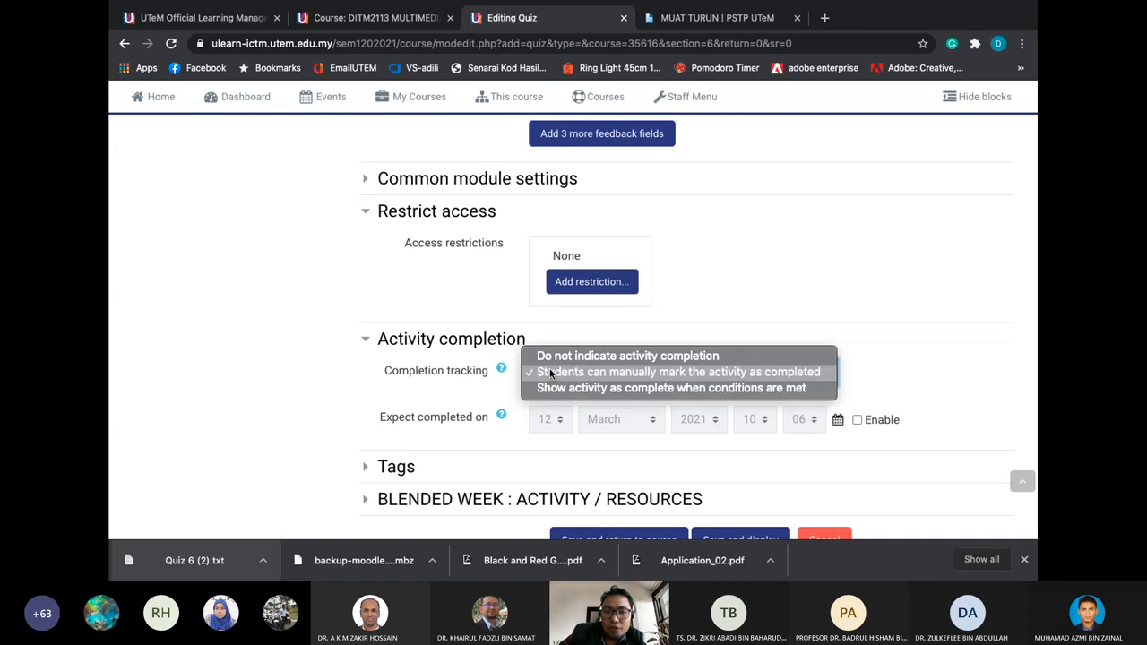
{"action": "left_click", "coordinate": [555, 388]}
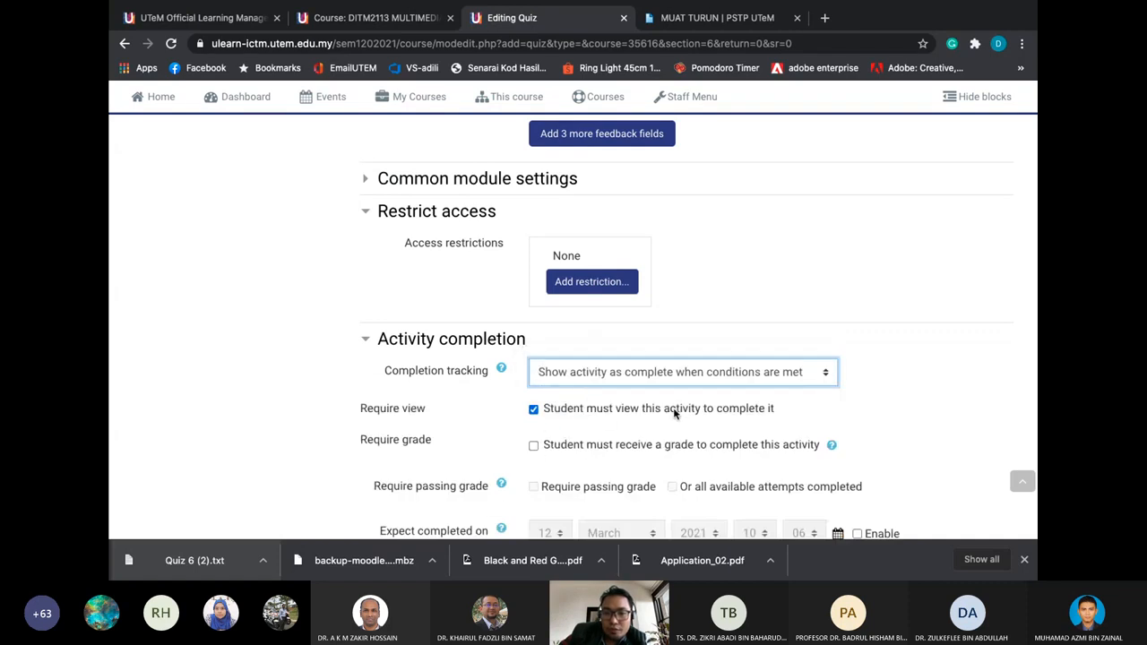
{"action": "left_click", "coordinate": [535, 445]}
{"action": "scroll", "coordinate": [536, 448], "scroll_direction": "down", "scroll_amount": 1}
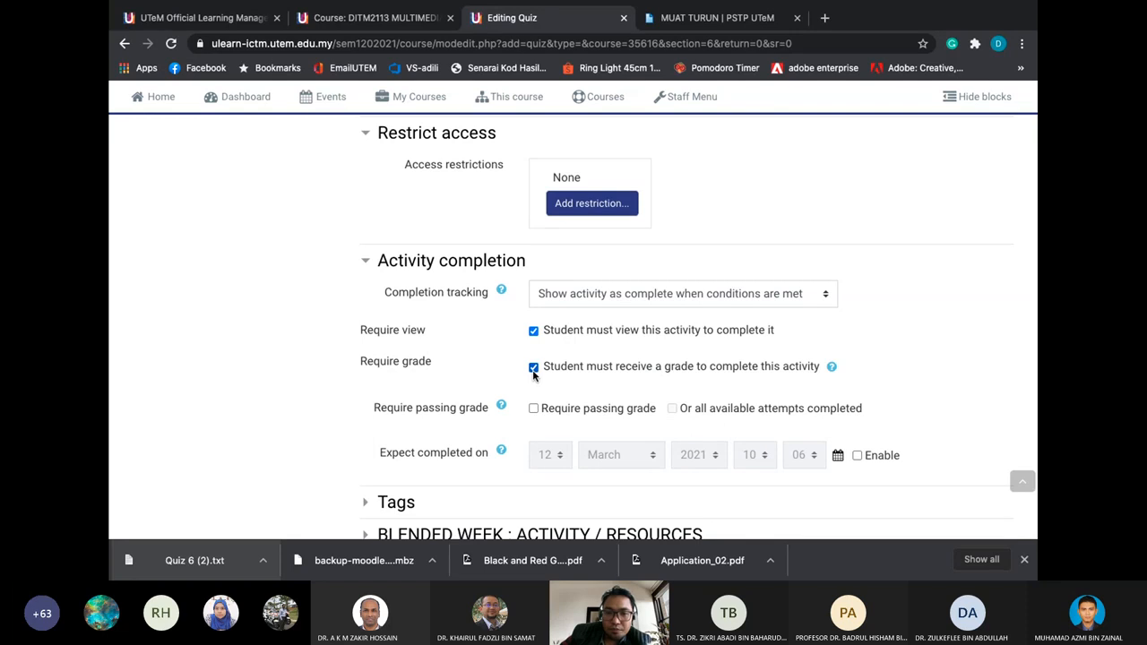
{"action": "left_click", "coordinate": [533, 367]}
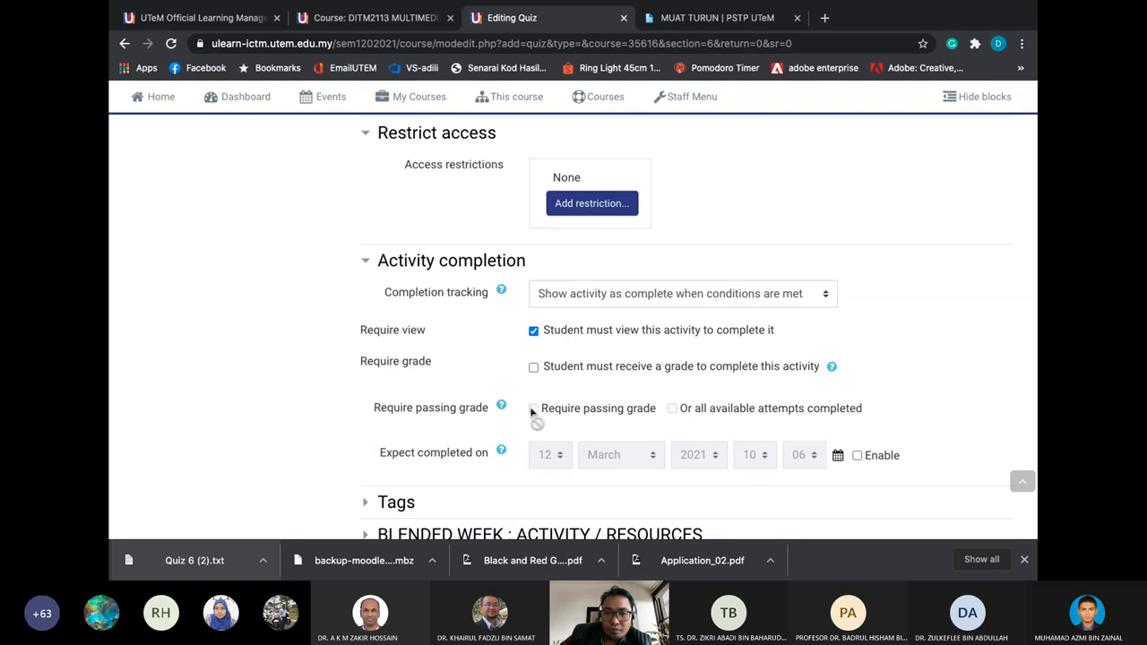
{"action": "scroll", "coordinate": [562, 366], "scroll_direction": "down", "scroll_amount": 2}
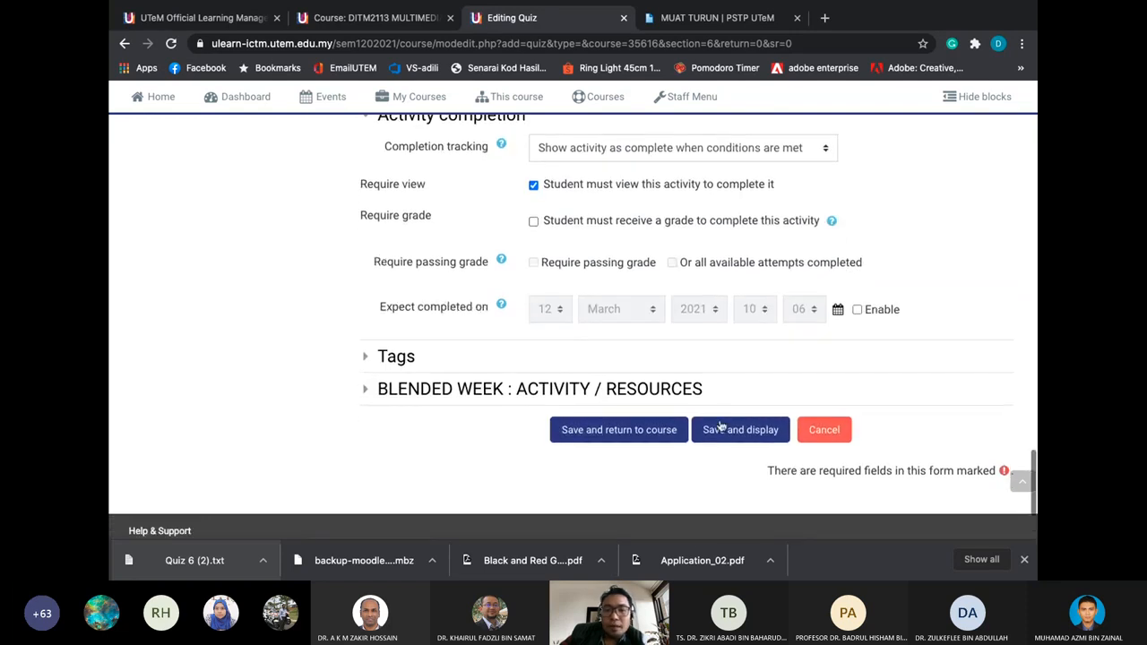
{"action": "left_click", "coordinate": [733, 431]}
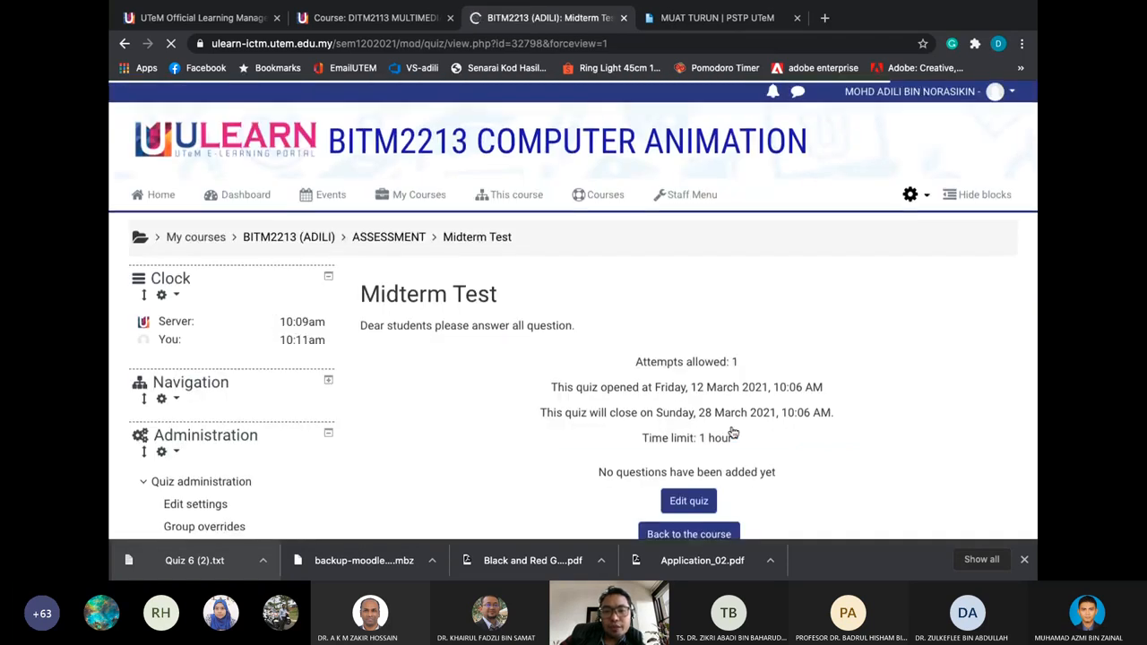
Open the empty Midterm Test question editor and bring up its Add menu
{"action": "scroll", "coordinate": [681, 445], "scroll_direction": "down", "scroll_amount": 1}
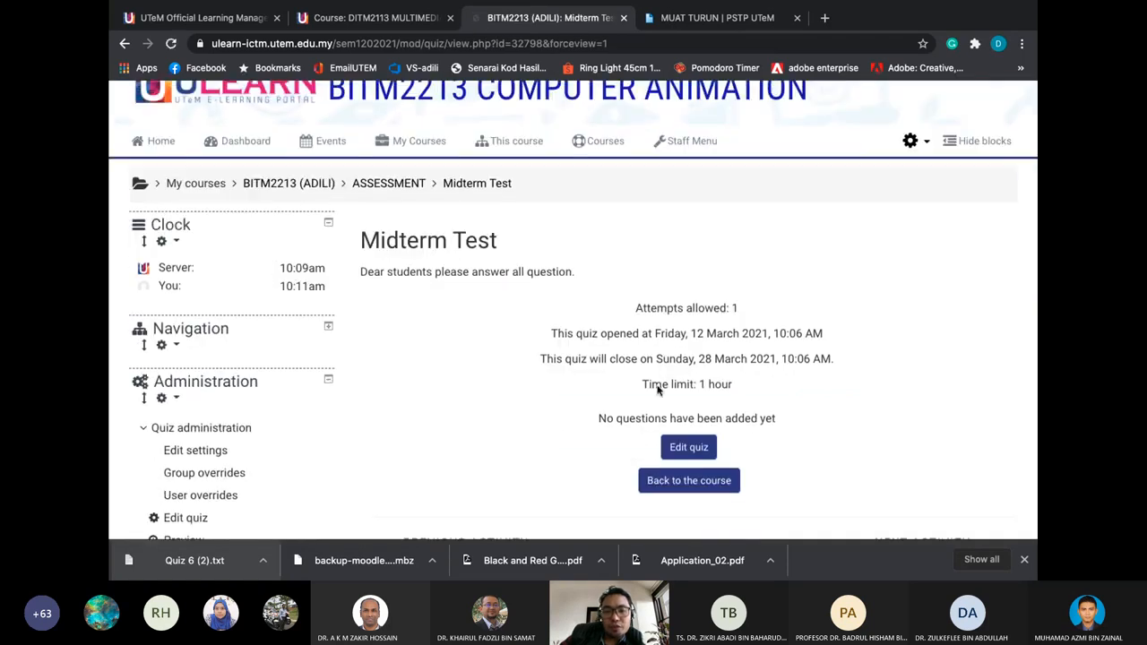
{"action": "left_click", "coordinate": [681, 447]}
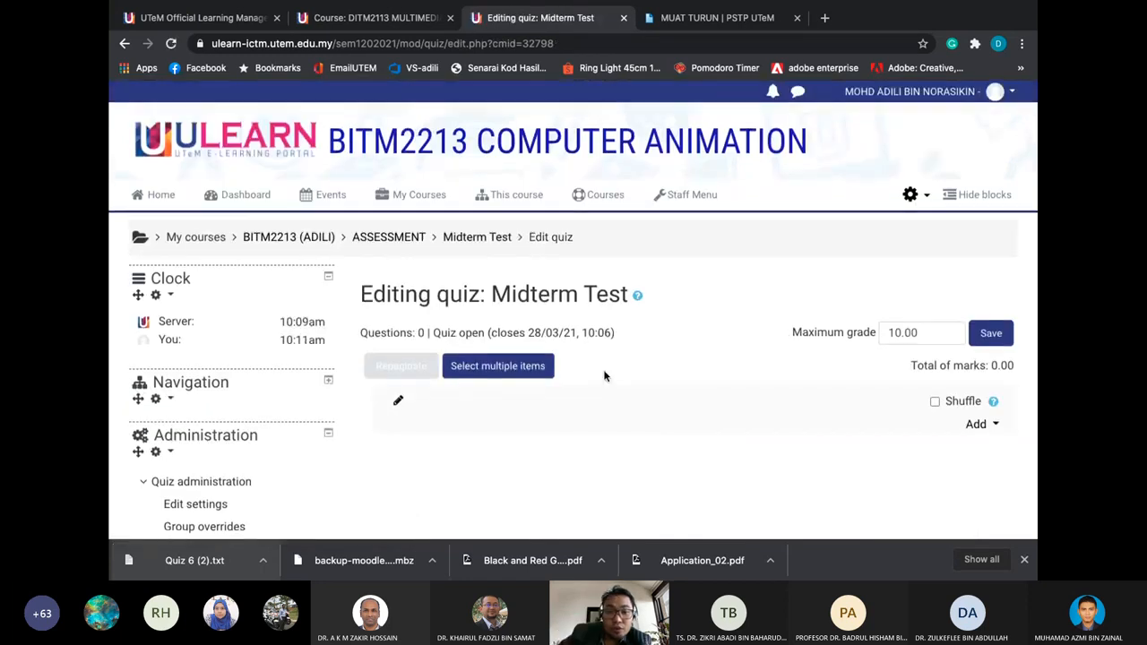
{"action": "scroll", "coordinate": [1001, 401], "scroll_direction": "down", "scroll_amount": 1}
{"action": "left_click", "coordinate": [992, 374]}
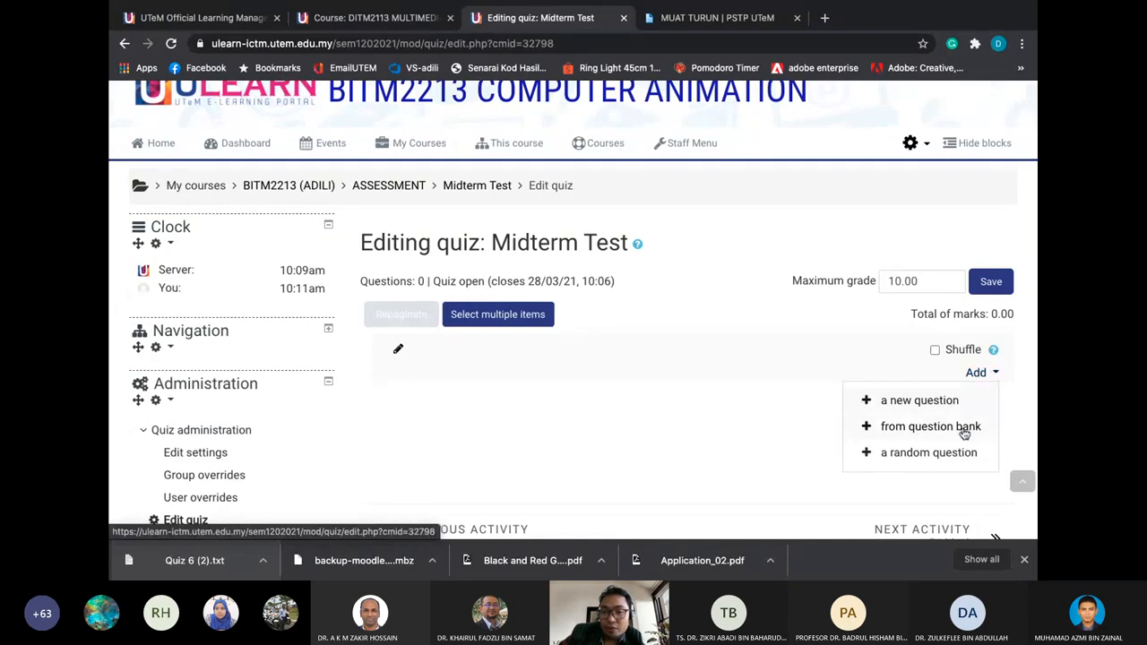
{"action": "left_click", "coordinate": [744, 365]}
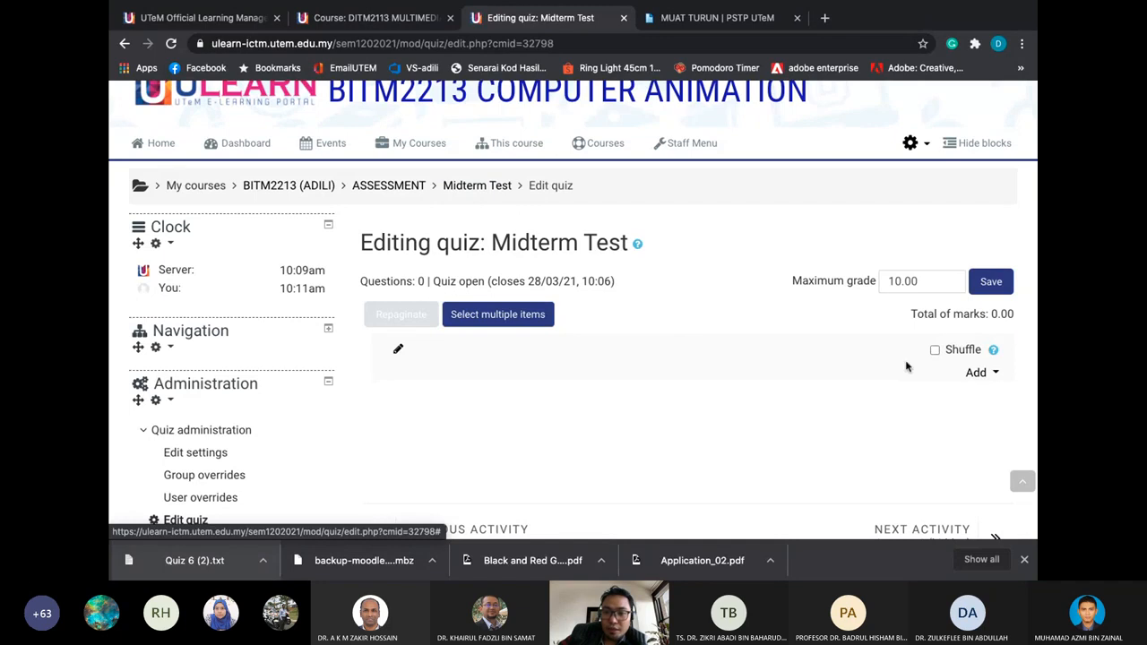
{"action": "left_click", "coordinate": [985, 371]}
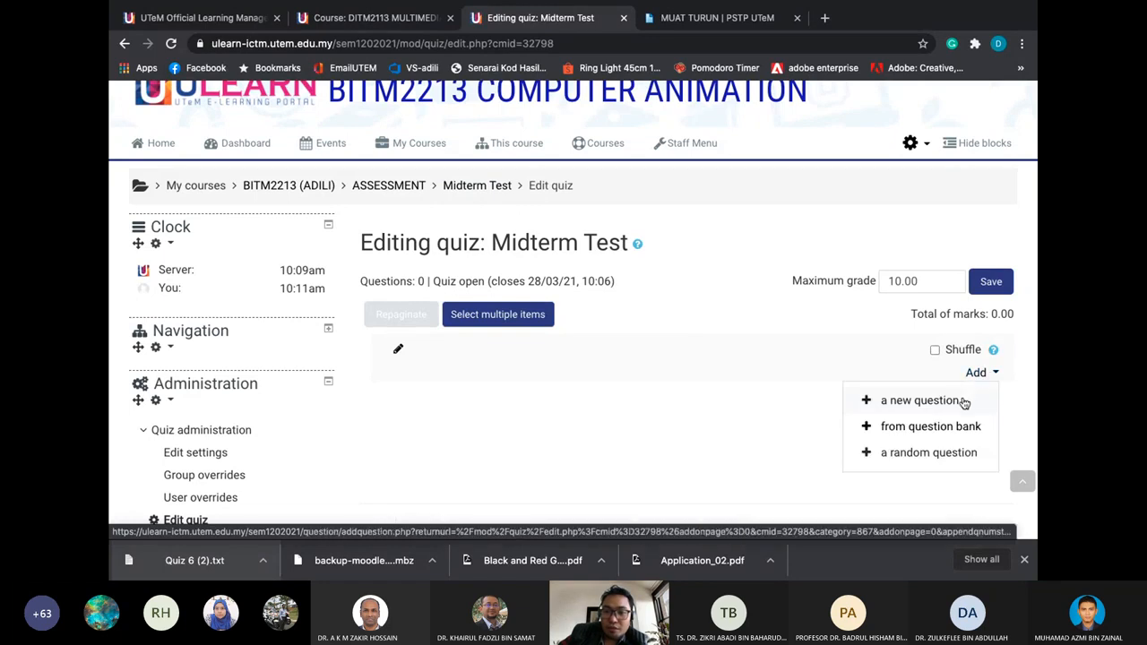
Add 'Instructions to students' from the Midterm Instructions category to the quiz from the question bank
{"action": "left_click", "coordinate": [953, 427]}
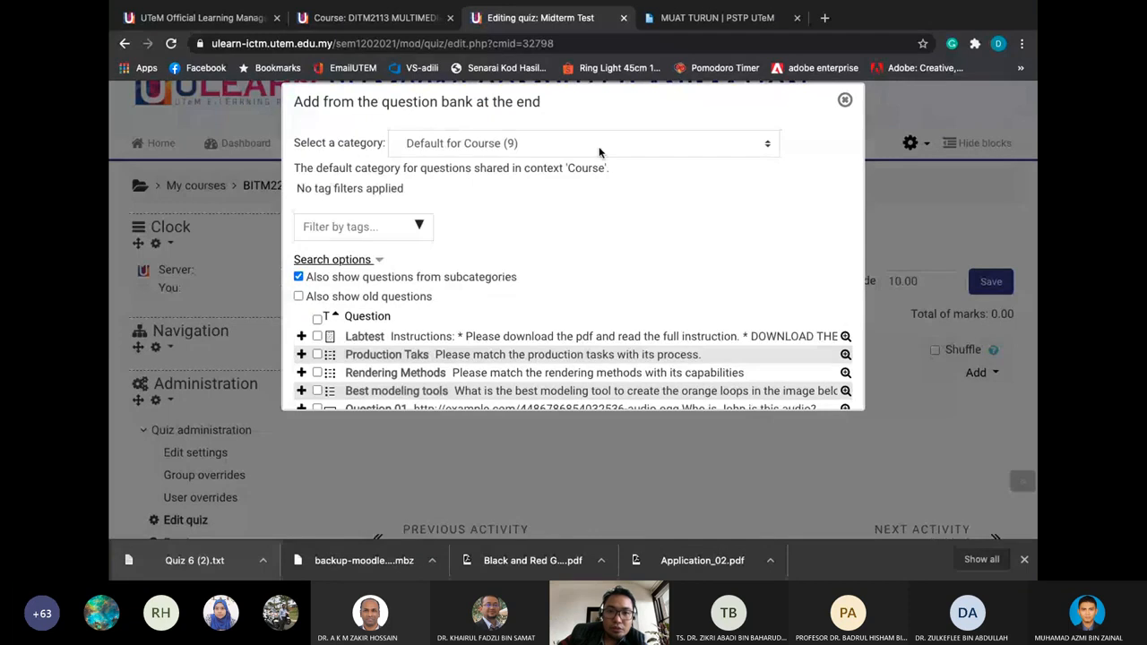
{"action": "left_click", "coordinate": [598, 143]}
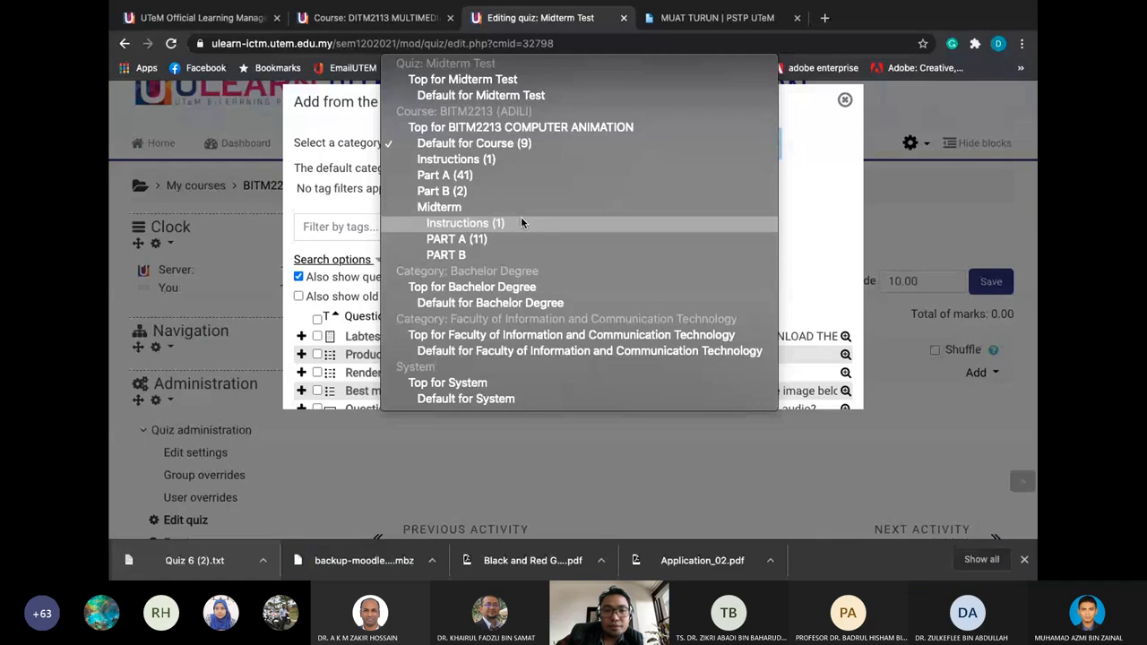
{"action": "left_click", "coordinate": [521, 222]}
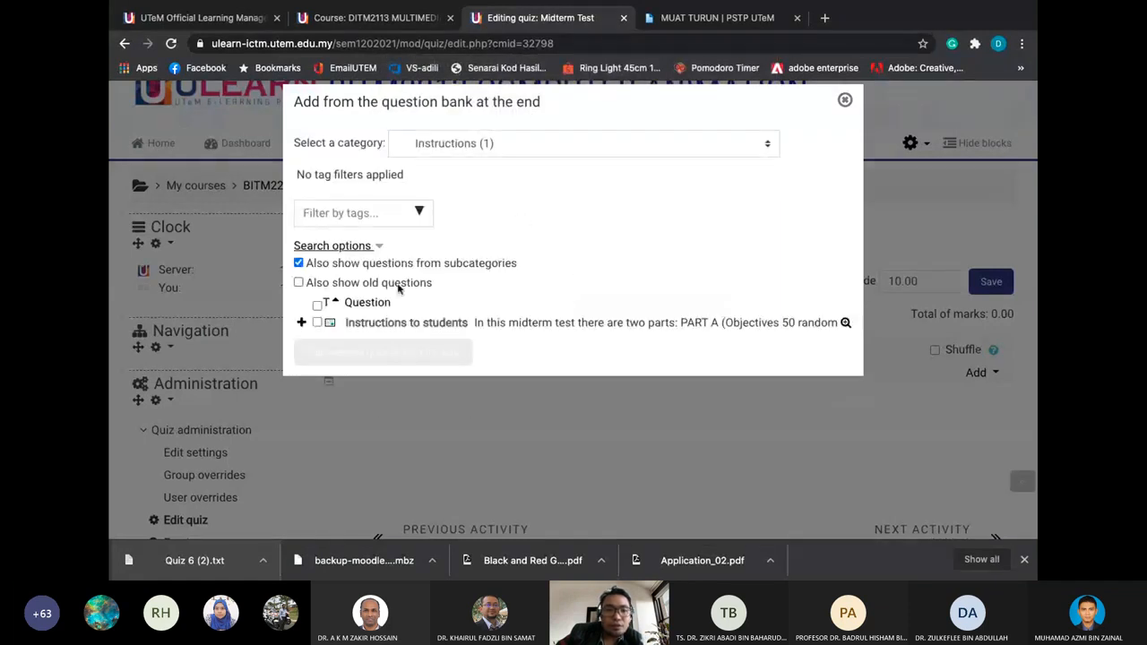
{"action": "left_click", "coordinate": [317, 323]}
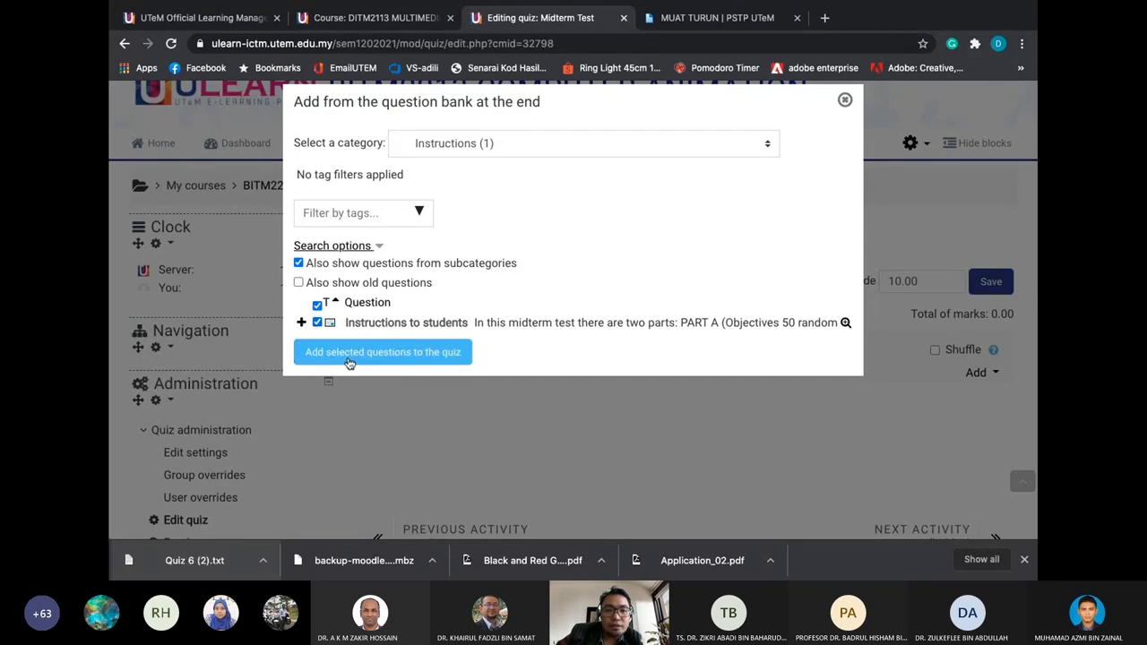
{"action": "left_click", "coordinate": [349, 358]}
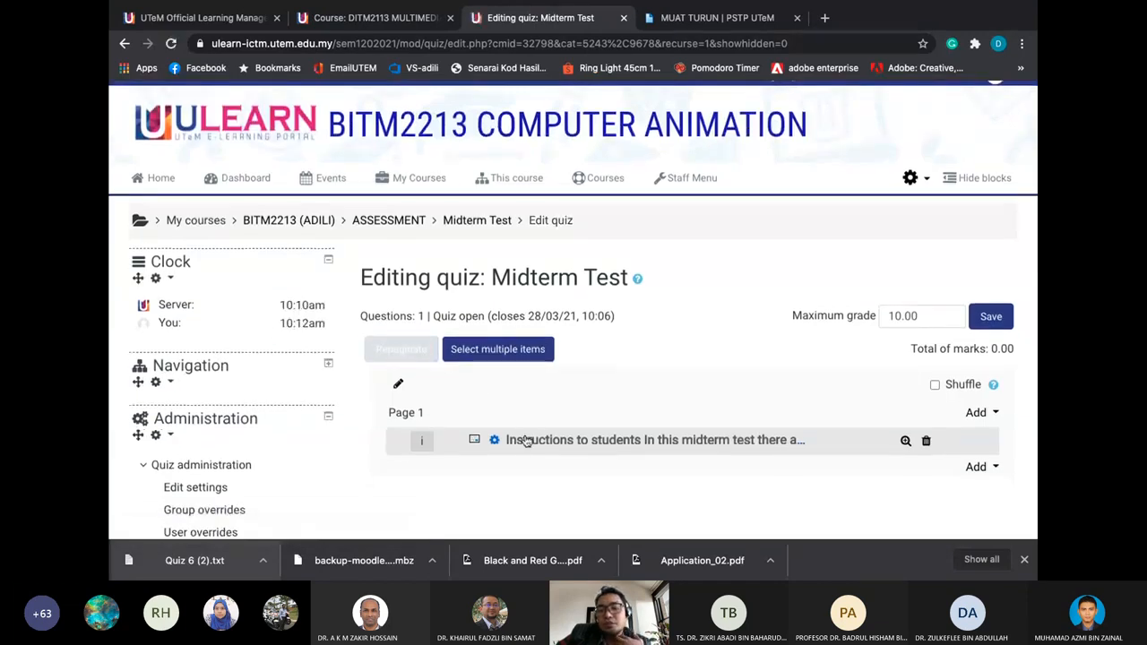
Open the Add menu below the instructions item, cancelling a random-question form first
{"action": "scroll", "coordinate": [535, 451], "scroll_direction": "down", "scroll_amount": 1}
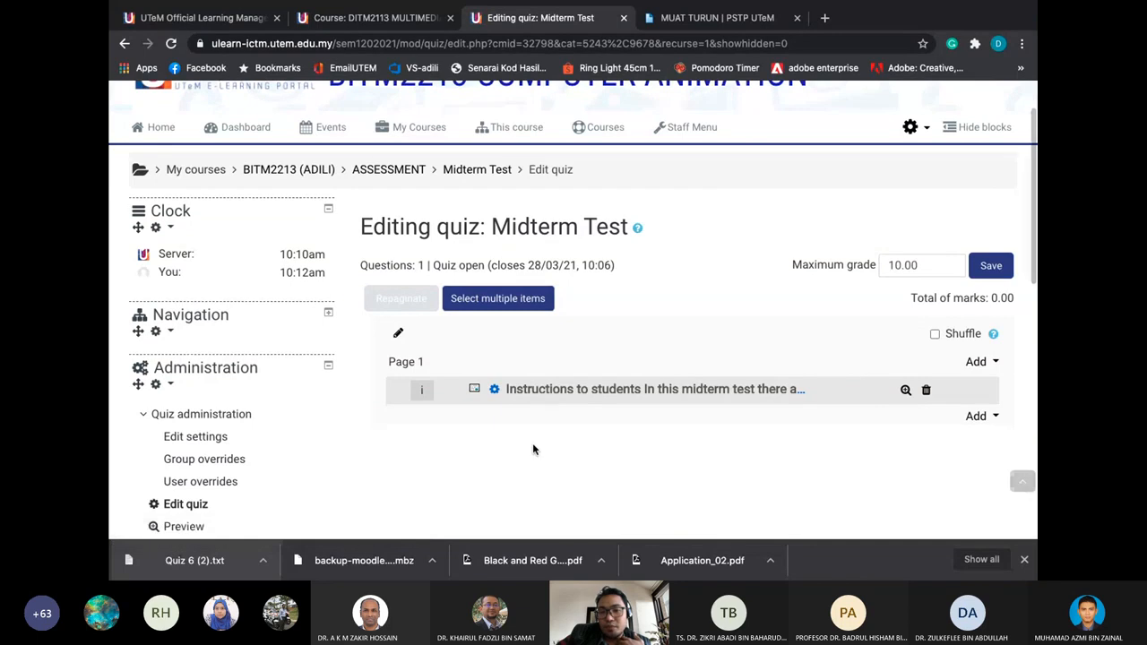
{"action": "left_click", "coordinate": [976, 417]}
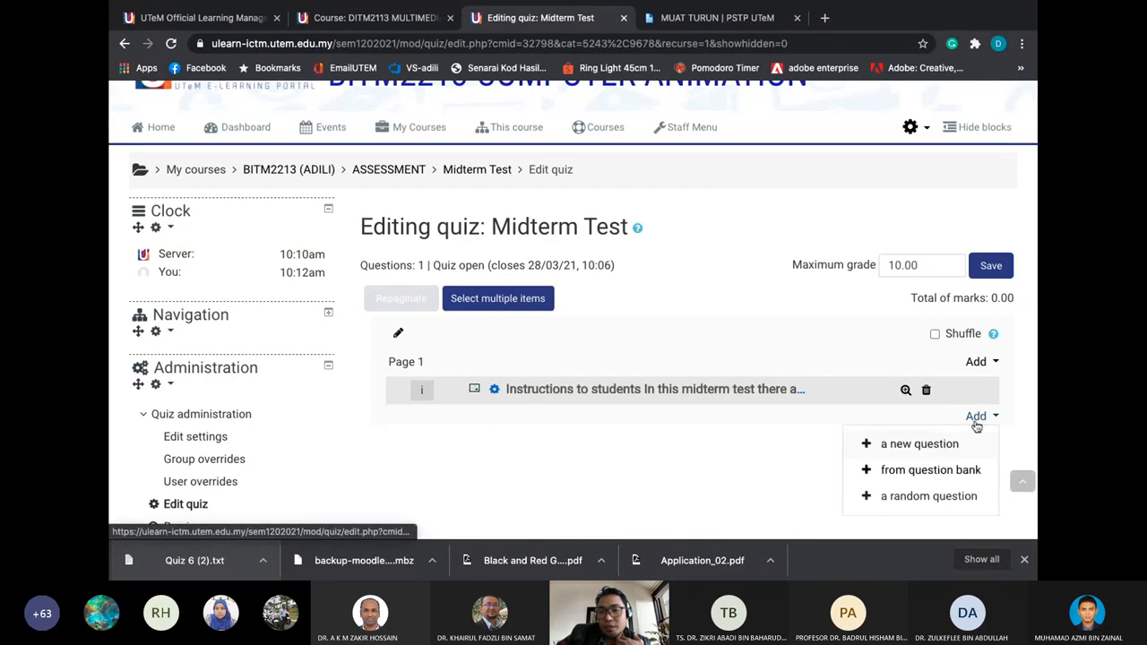
{"action": "left_click", "coordinate": [940, 496]}
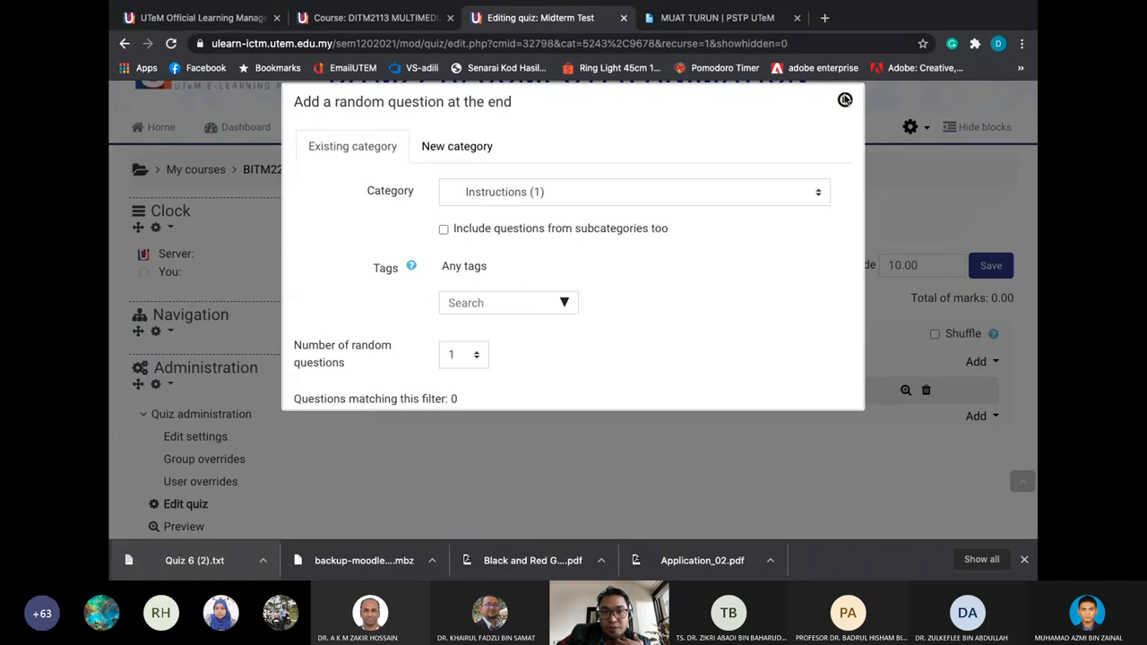
{"action": "left_click", "coordinate": [843, 99]}
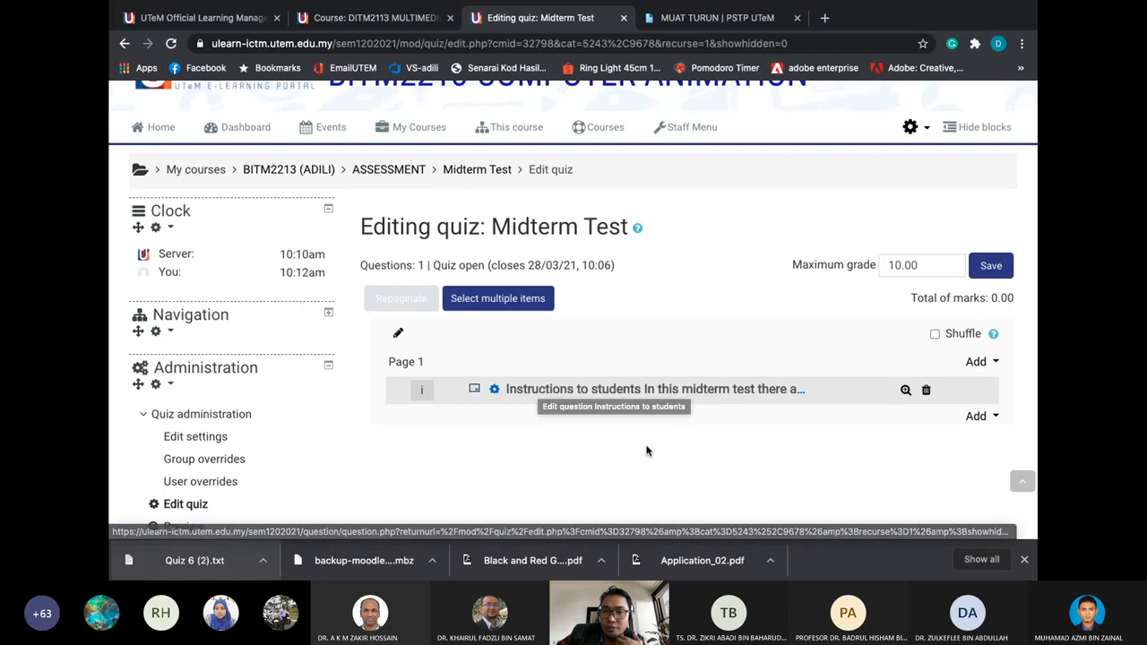
{"action": "left_click", "coordinate": [981, 417]}
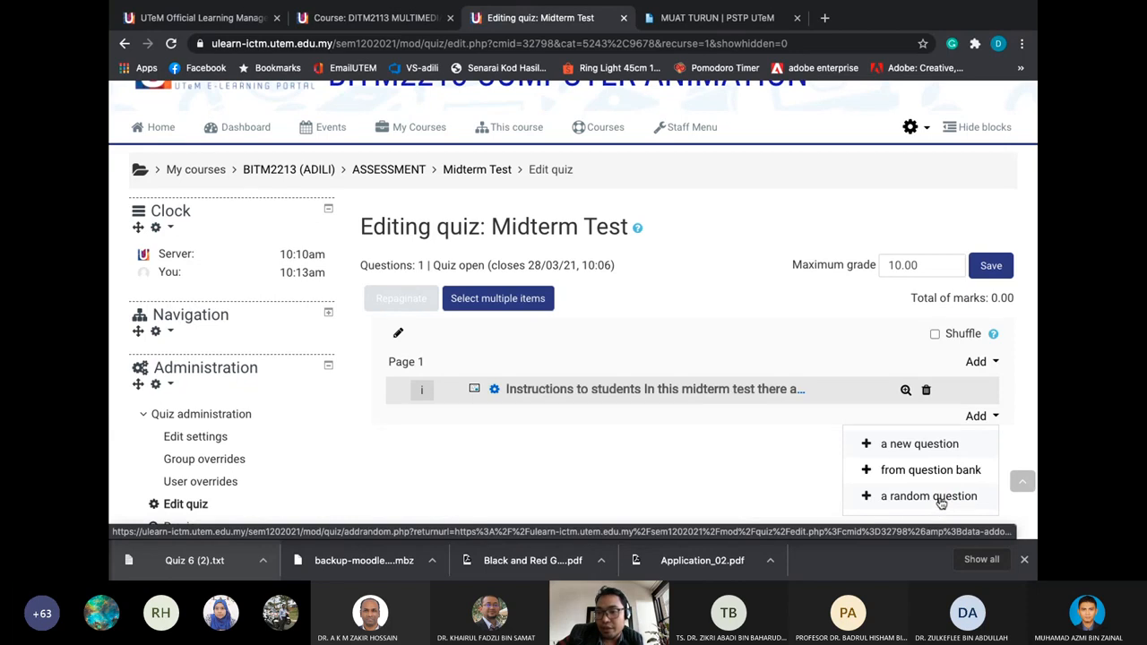
Add 5 random questions from the PART A (11) category to the Midterm Test
{"action": "left_click", "coordinate": [928, 496]}
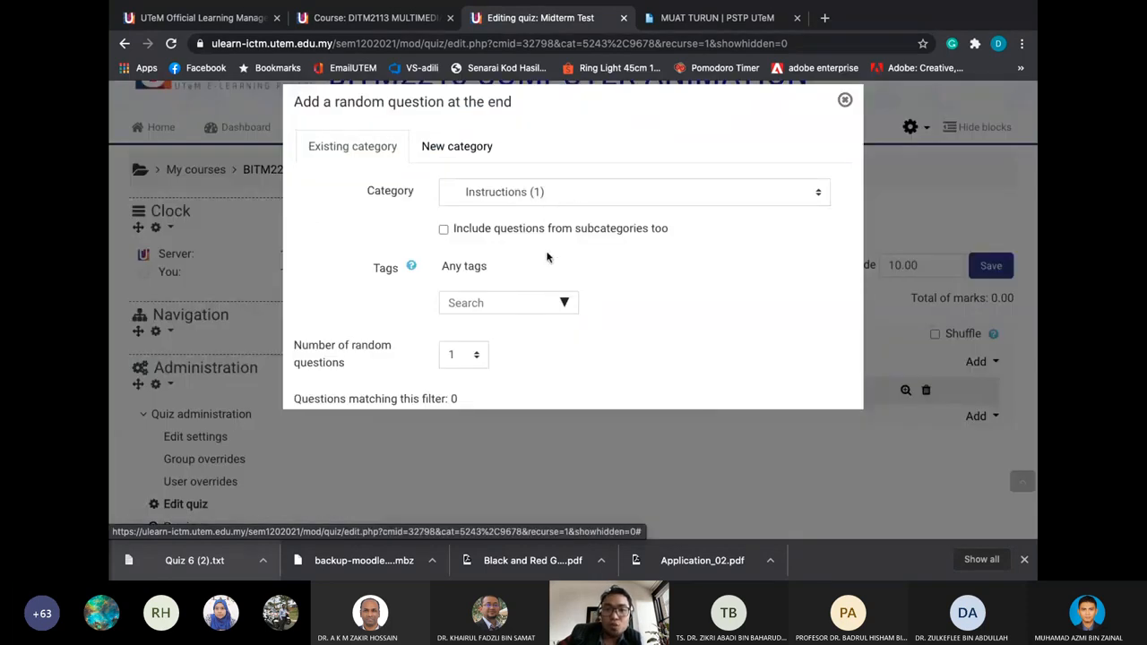
{"action": "left_click", "coordinate": [527, 197]}
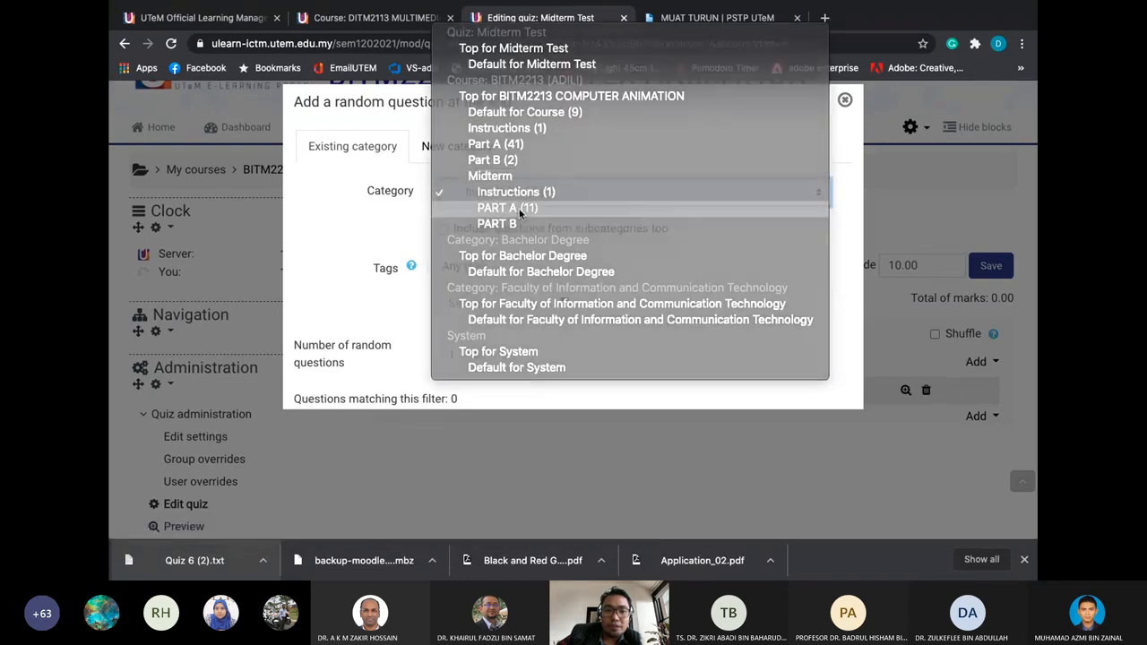
{"action": "left_click", "coordinate": [521, 208]}
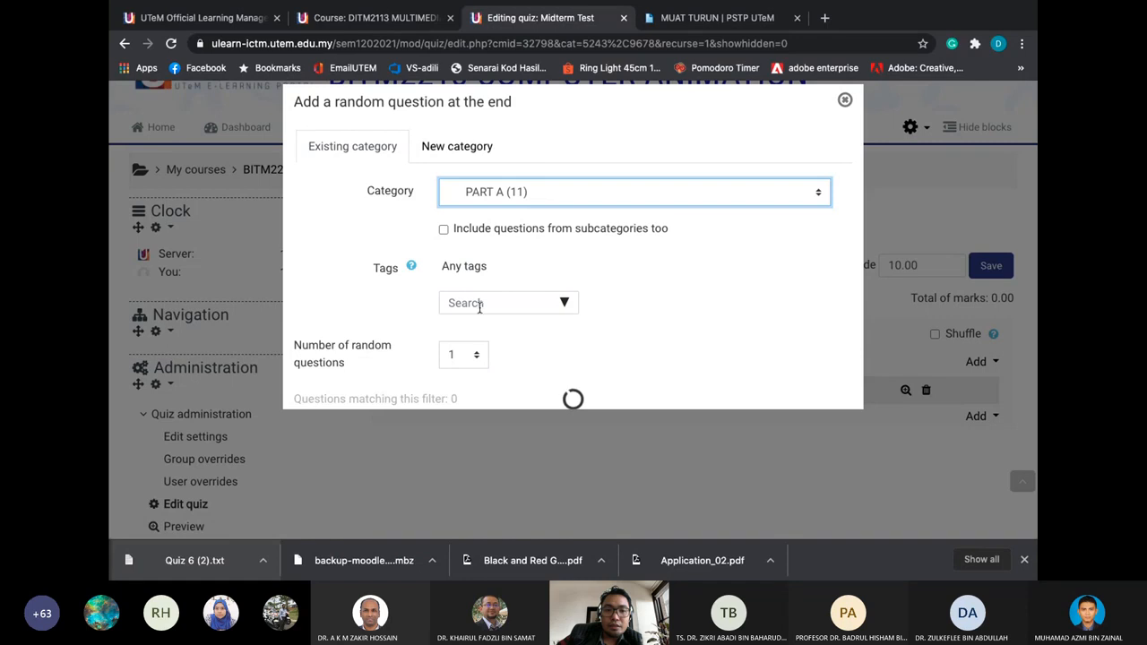
{"action": "scroll", "coordinate": [487, 337], "scroll_direction": "down", "scroll_amount": 1}
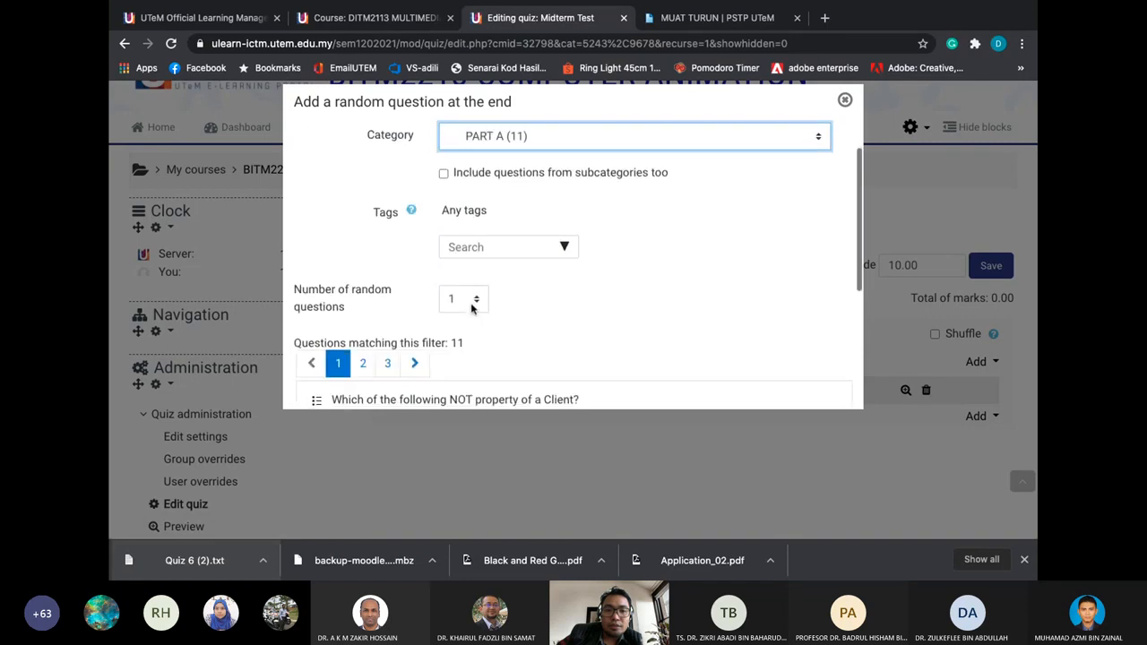
{"action": "left_click", "coordinate": [470, 303]}
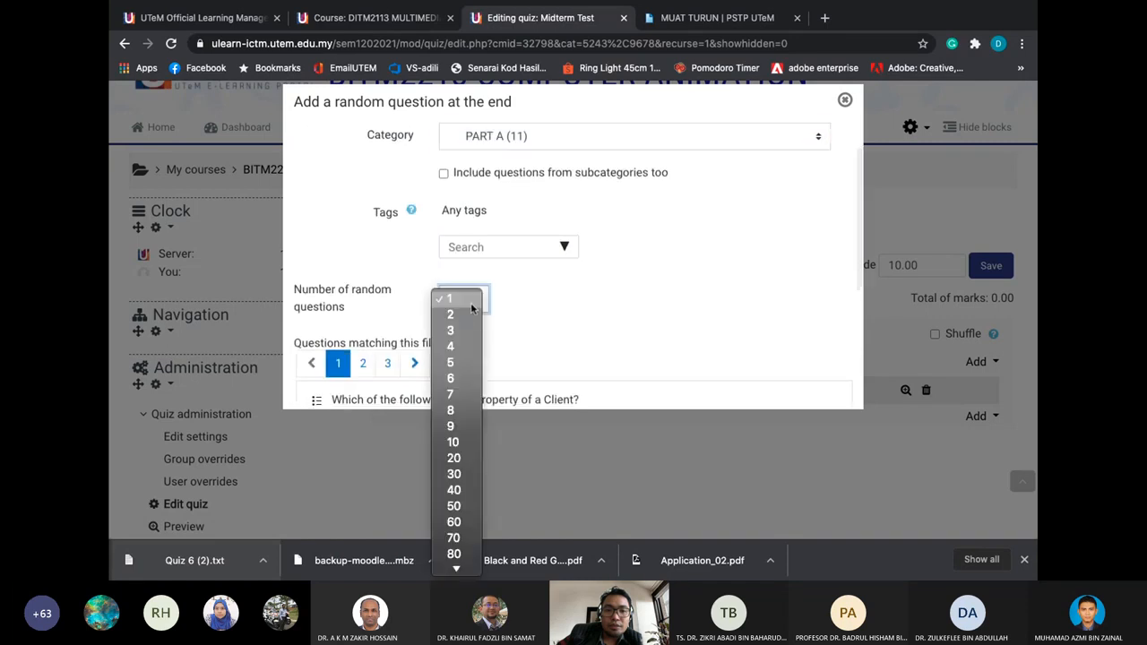
{"action": "left_click", "coordinate": [461, 362]}
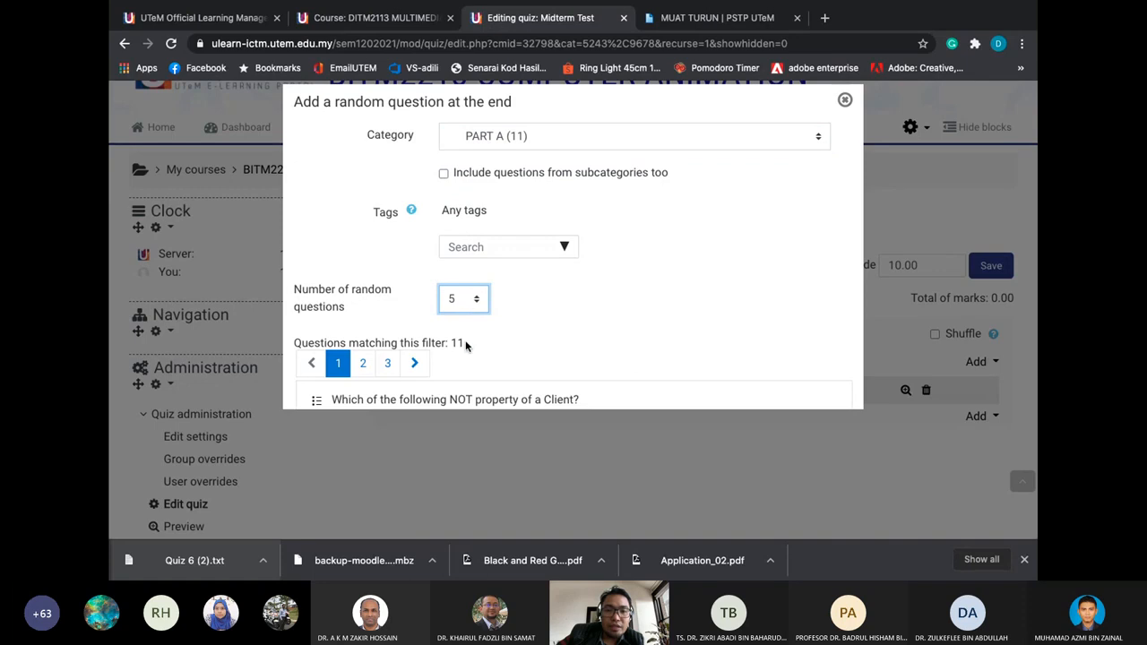
{"action": "scroll", "coordinate": [521, 314], "scroll_direction": "down", "scroll_amount": 4}
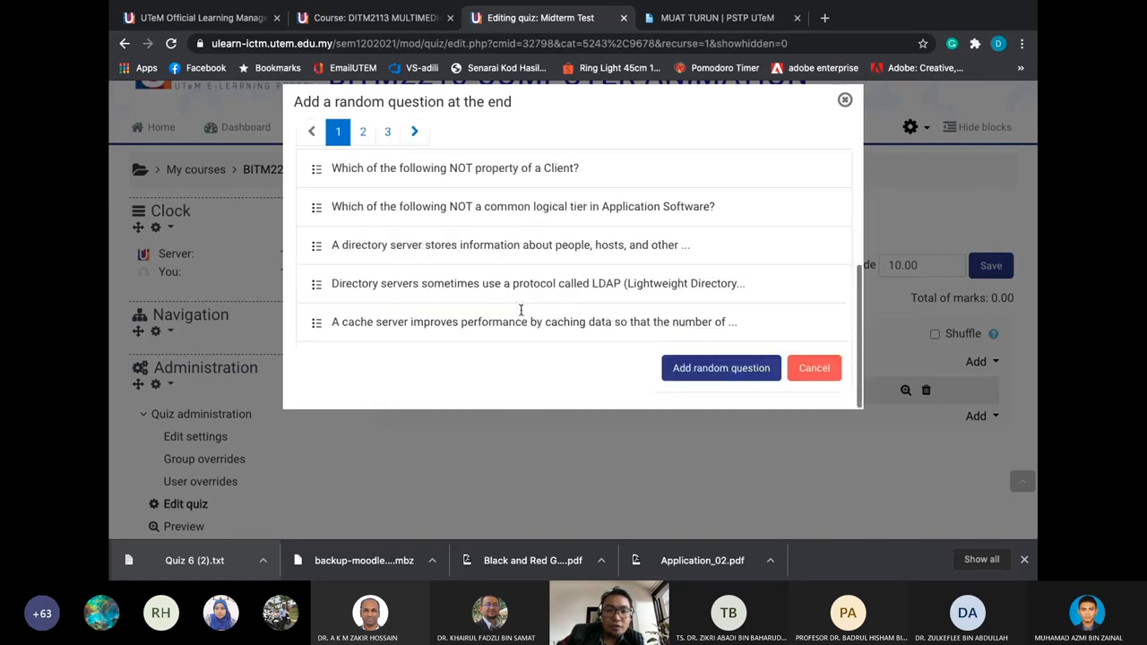
{"action": "left_click", "coordinate": [720, 375]}
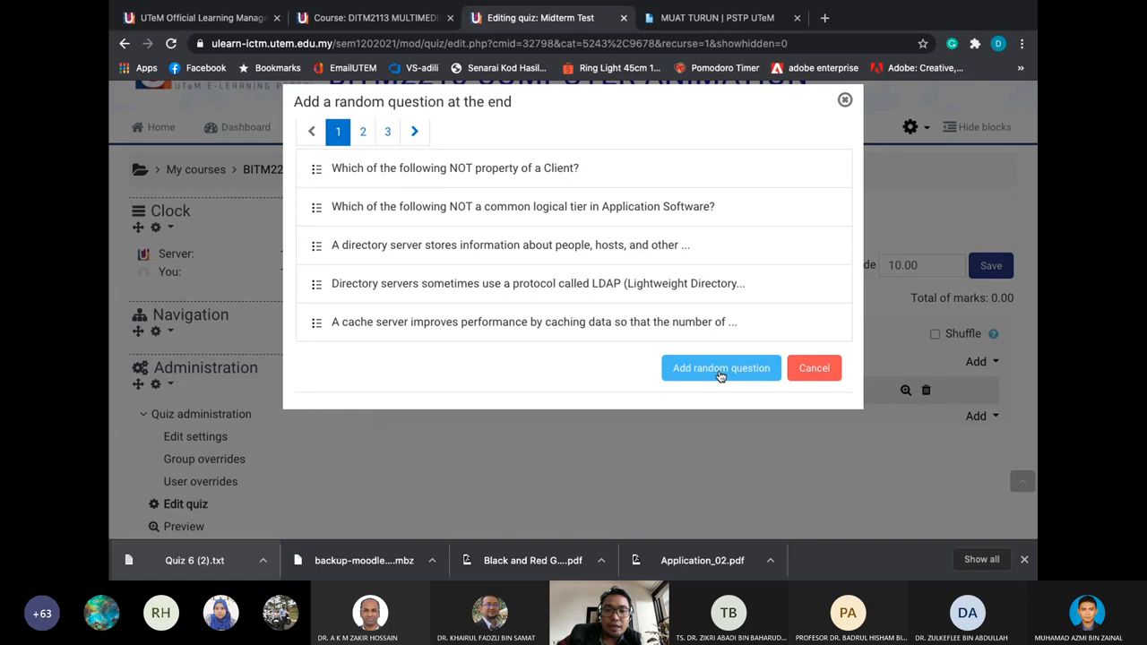
{"action": "left_click", "coordinate": [721, 374]}
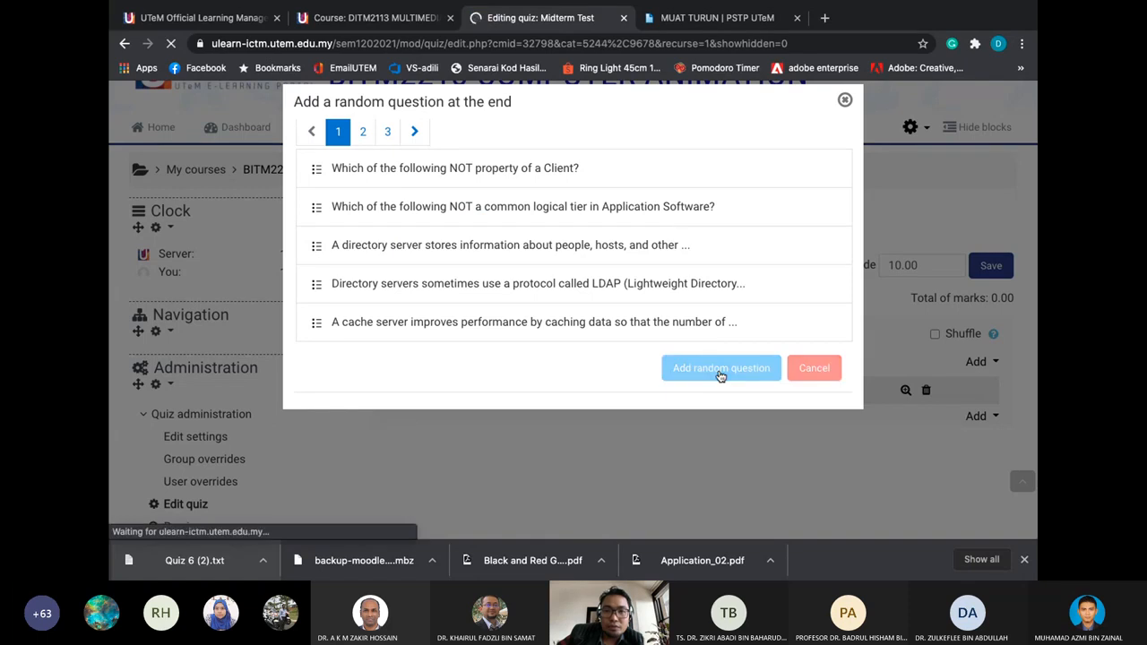
{"action": "scroll", "coordinate": [722, 377], "scroll_direction": "down", "scroll_amount": 3}
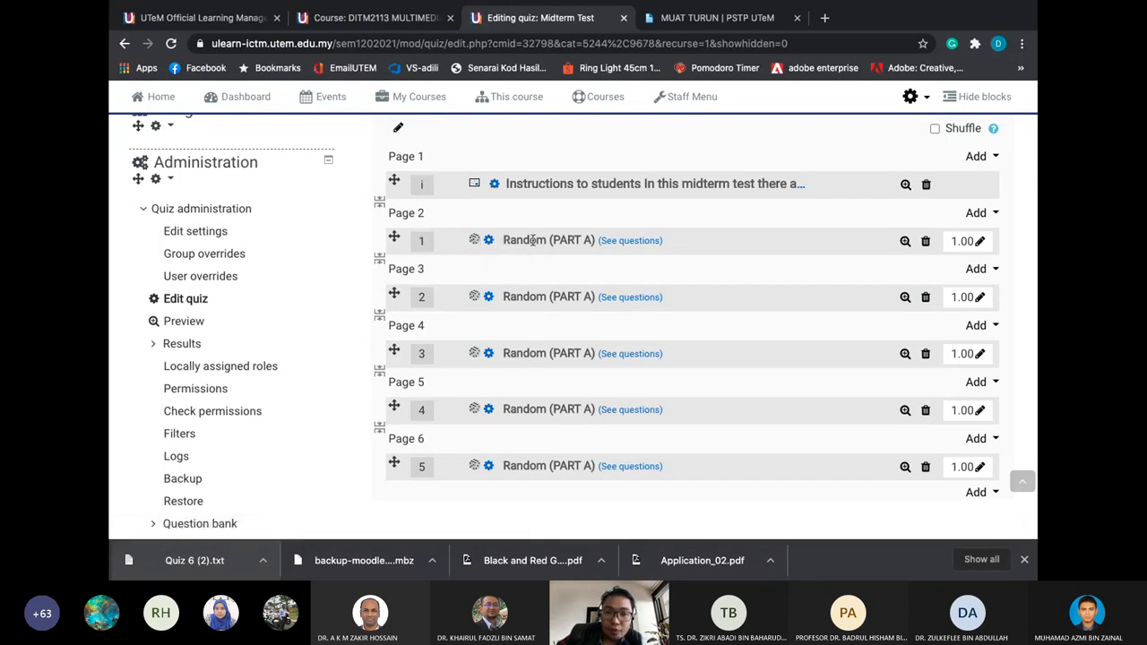
{"action": "left_click", "coordinate": [612, 243]}
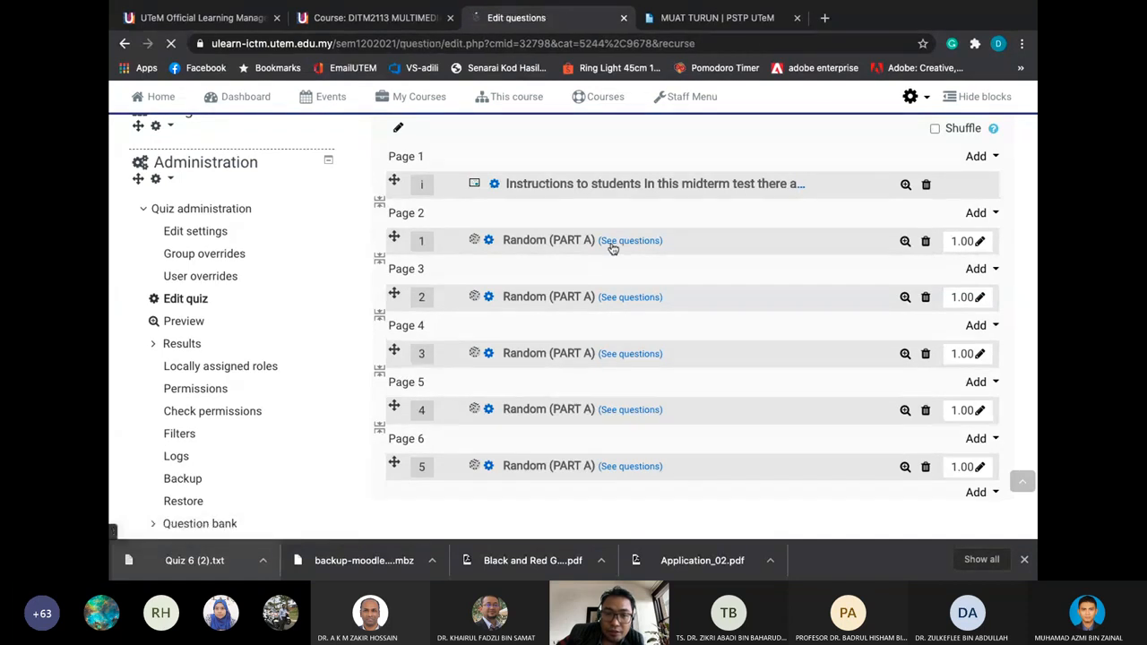
{"action": "scroll", "coordinate": [613, 249], "scroll_direction": "down", "scroll_amount": 3}
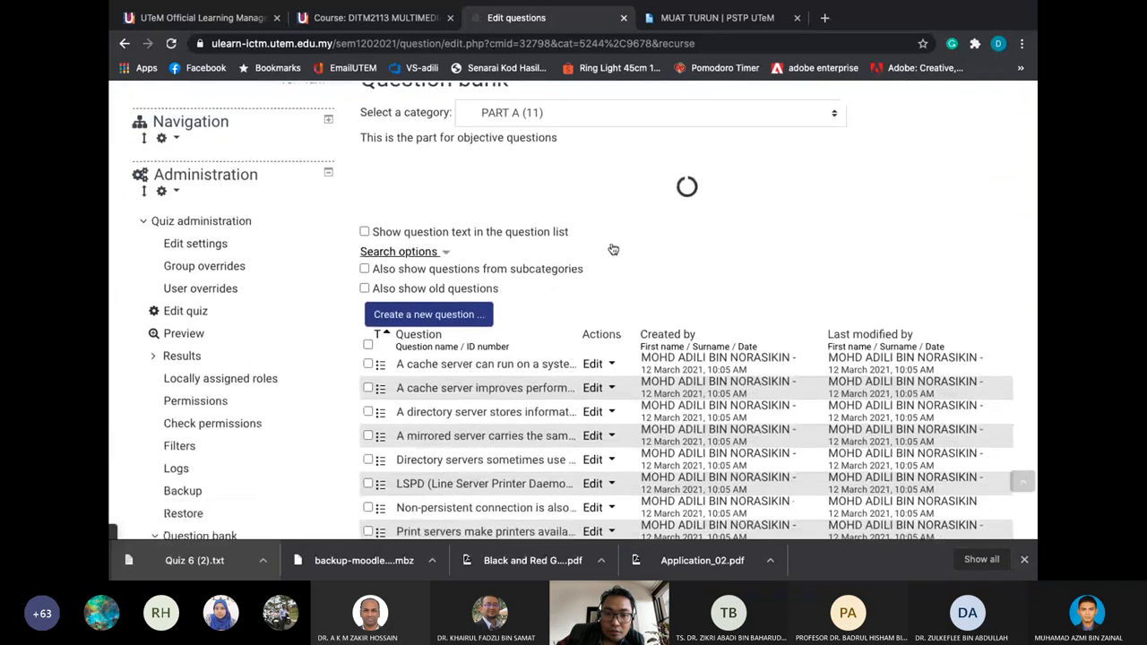
{"action": "scroll", "coordinate": [612, 249], "scroll_direction": "down", "scroll_amount": 5}
{"action": "scroll", "coordinate": [421, 285], "scroll_direction": "up", "scroll_amount": 4}
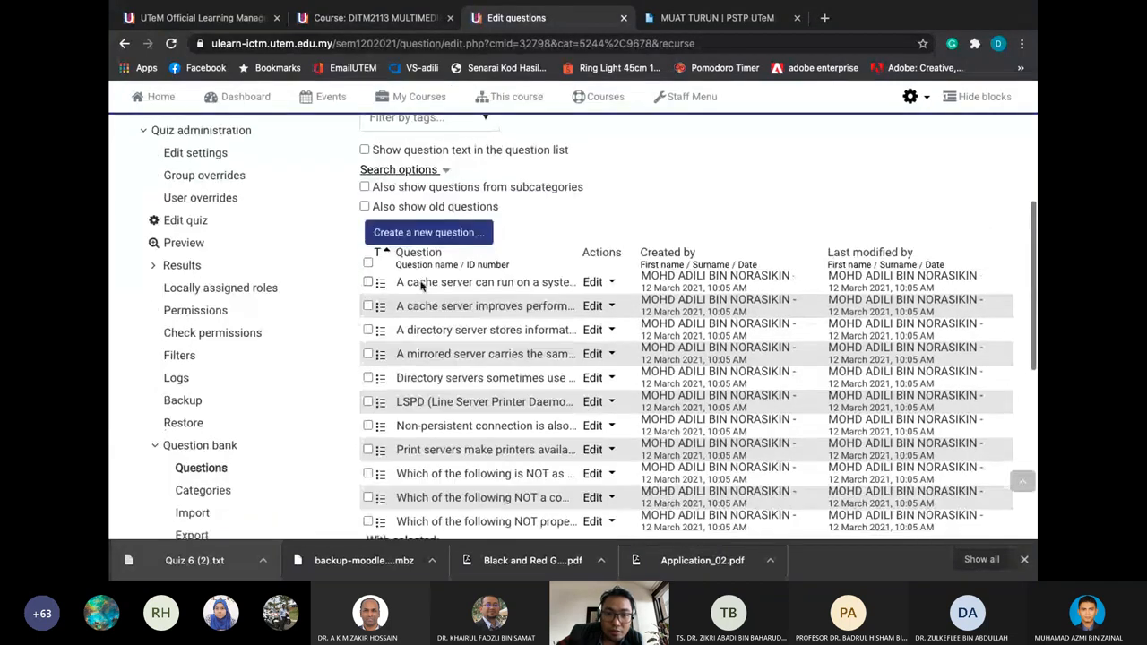
{"action": "scroll", "coordinate": [421, 285], "scroll_direction": "down", "scroll_amount": 1}
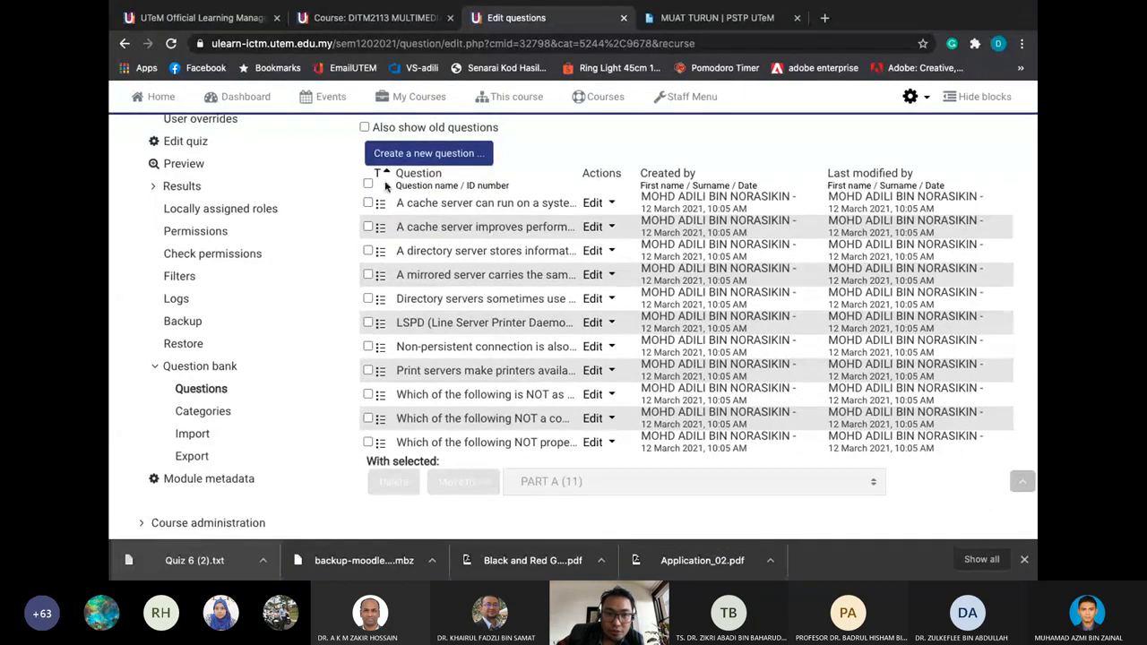
{"action": "scroll", "coordinate": [386, 185], "scroll_direction": "up", "scroll_amount": 2}
{"action": "left_click", "coordinate": [125, 45]}
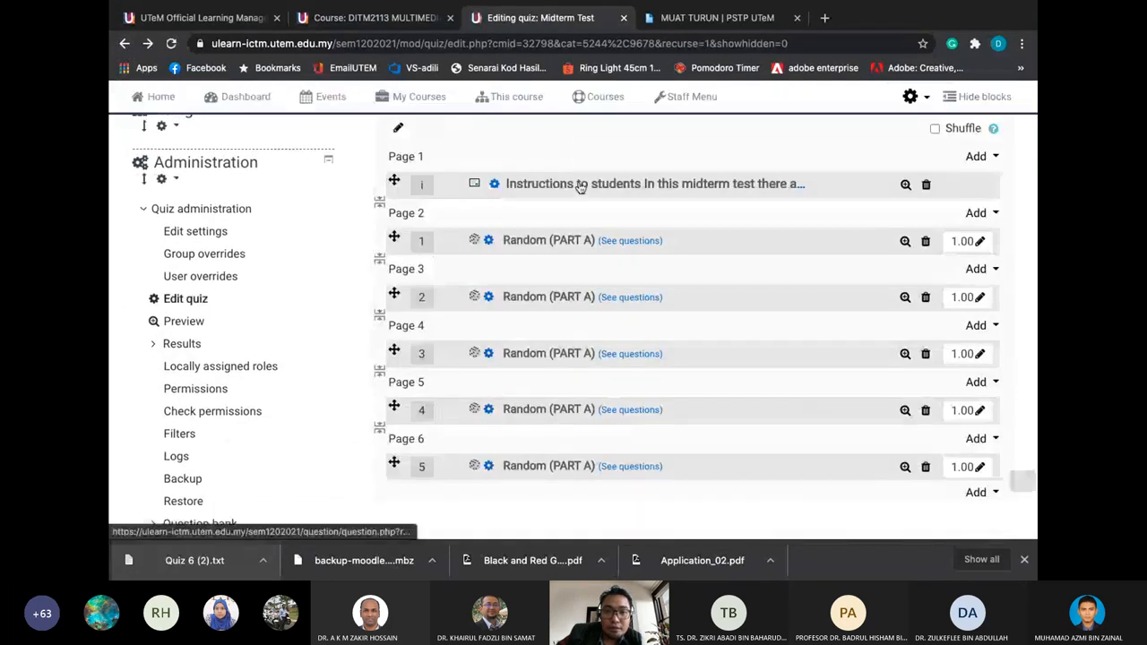
{"action": "scroll", "coordinate": [634, 186], "scroll_direction": "down", "scroll_amount": 1}
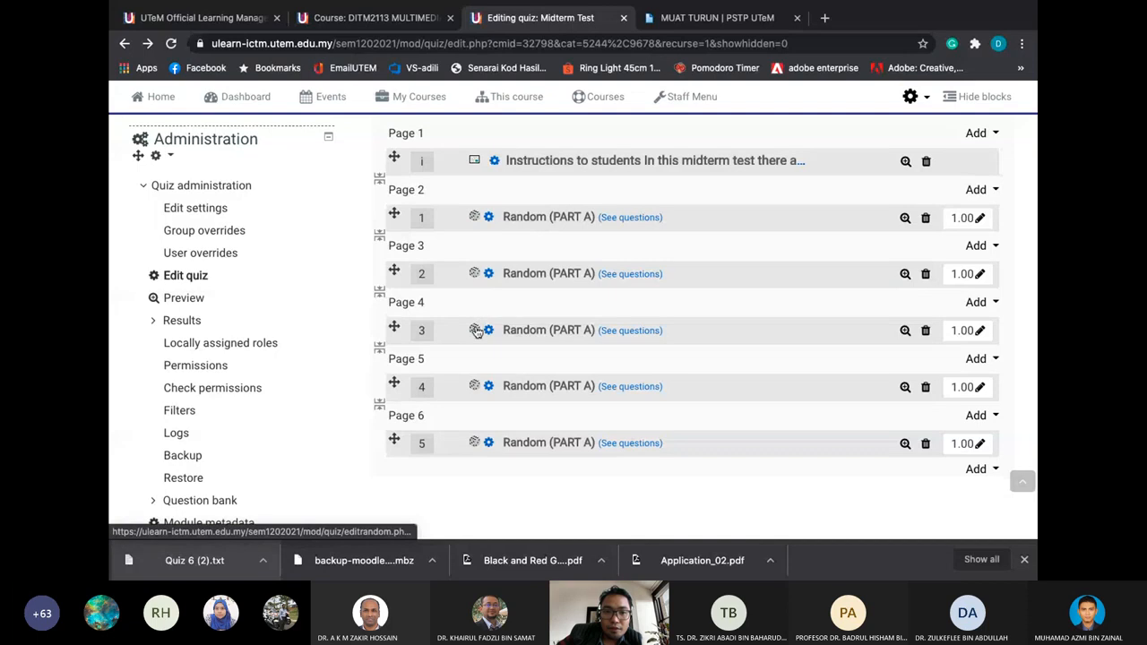
{"action": "scroll", "coordinate": [476, 442], "scroll_direction": "up", "scroll_amount": 1}
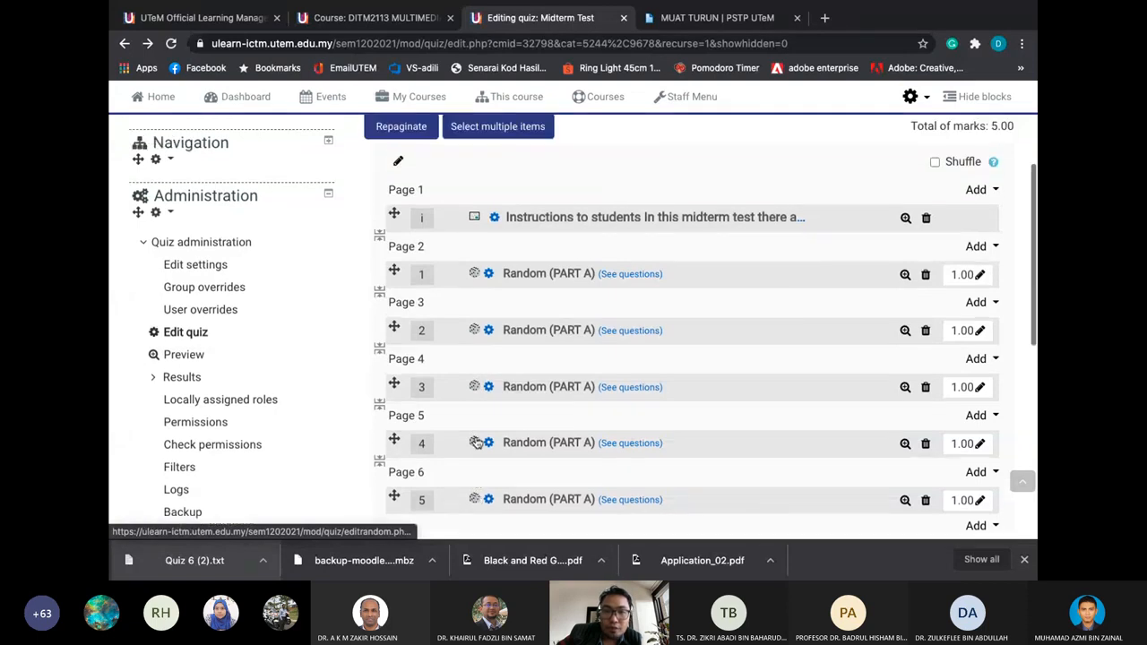
{"action": "scroll", "coordinate": [475, 443], "scroll_direction": "up", "scroll_amount": 1}
{"action": "scroll", "coordinate": [549, 307], "scroll_direction": "down", "scroll_amount": 2}
{"action": "scroll", "coordinate": [550, 311], "scroll_direction": "down", "scroll_amount": 3}
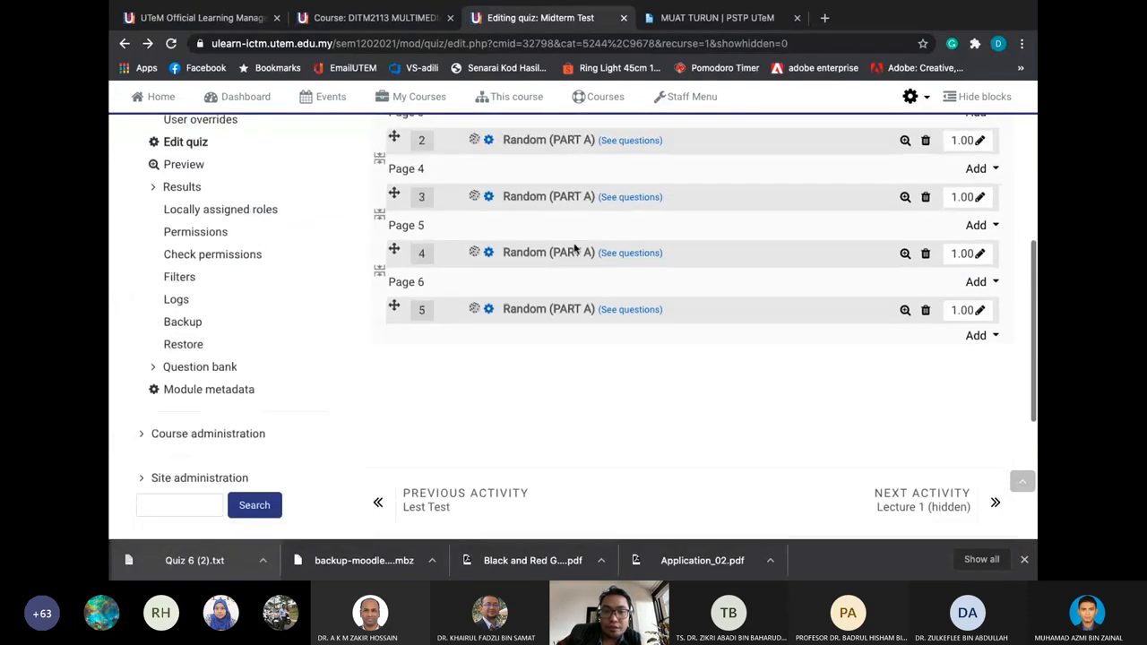
{"action": "scroll", "coordinate": [906, 294], "scroll_direction": "up", "scroll_amount": 2}
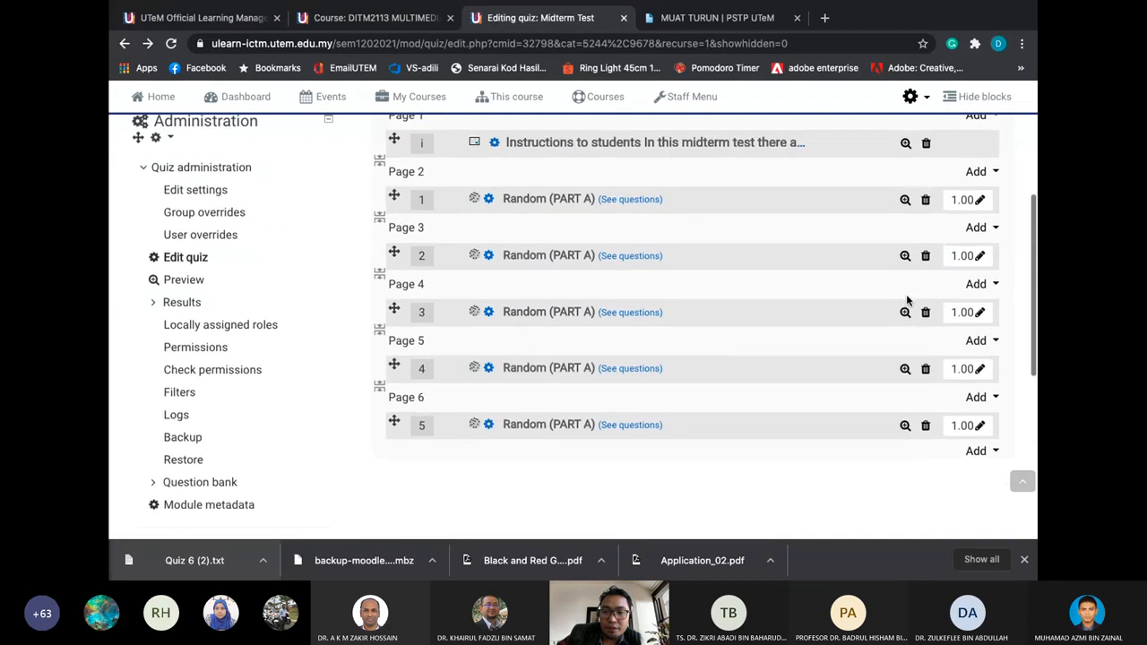
{"action": "scroll", "coordinate": [860, 251], "scroll_direction": "up", "scroll_amount": 2}
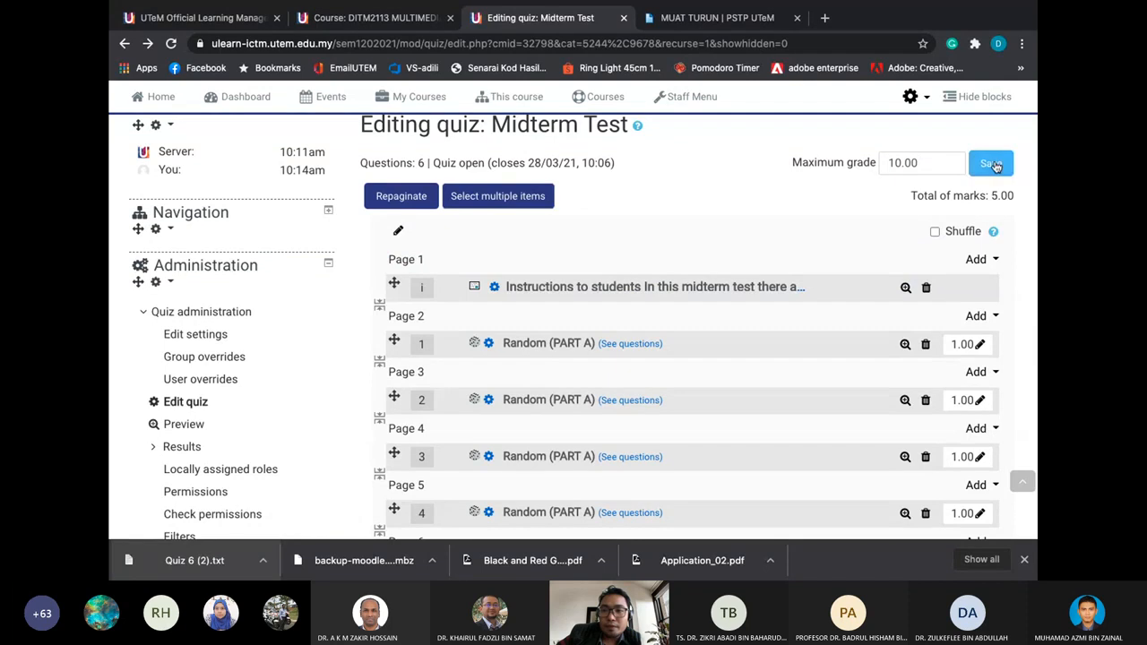
Replace the maximum grade of 10.00 with 5
{"action": "left_click", "coordinate": [927, 164]}
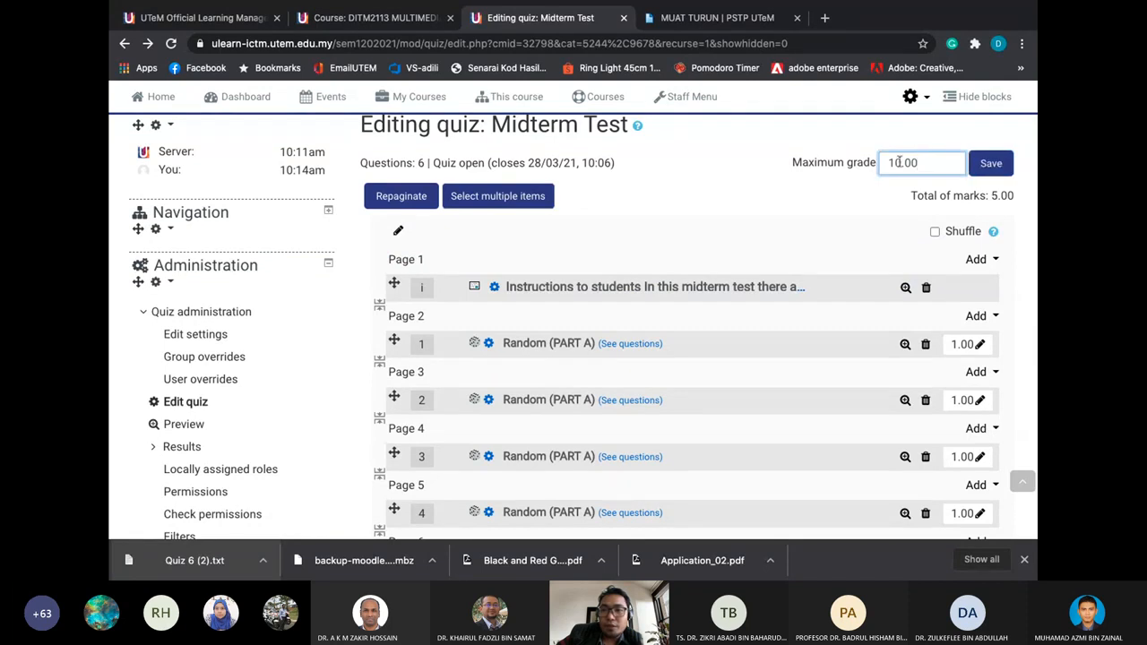
{"action": "key", "text": "shift+Left"}
{"action": "key", "text": "shift+Left"}
{"action": "key", "text": "shift+Left"}
{"action": "key", "text": "shift+Left"}
{"action": "key", "text": "shift+Left"}
{"action": "left_click", "coordinate": [803, 232]}
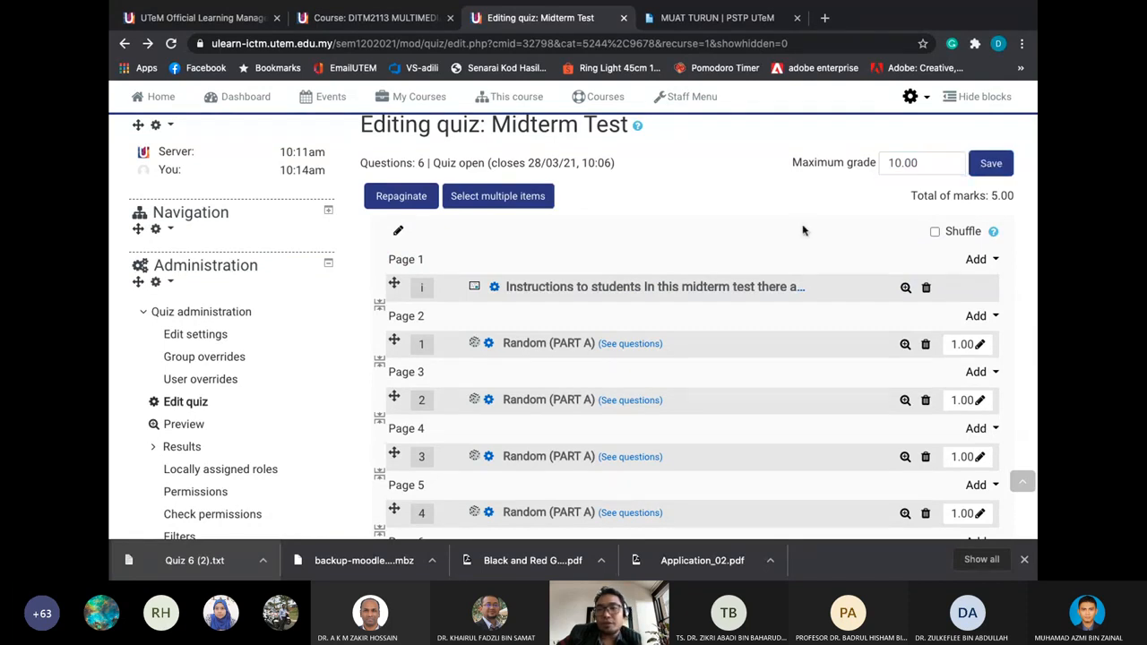
{"action": "left_click", "coordinate": [924, 164]}
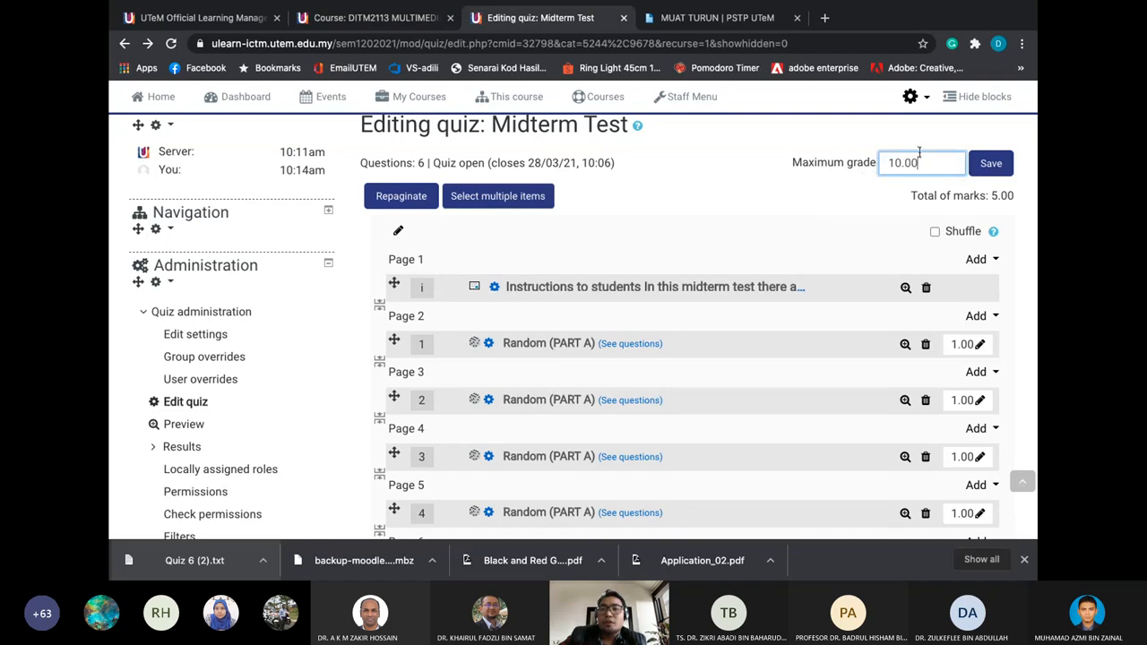
{"action": "double_click", "coordinate": [903, 162]}
{"action": "type", "text": "5"}
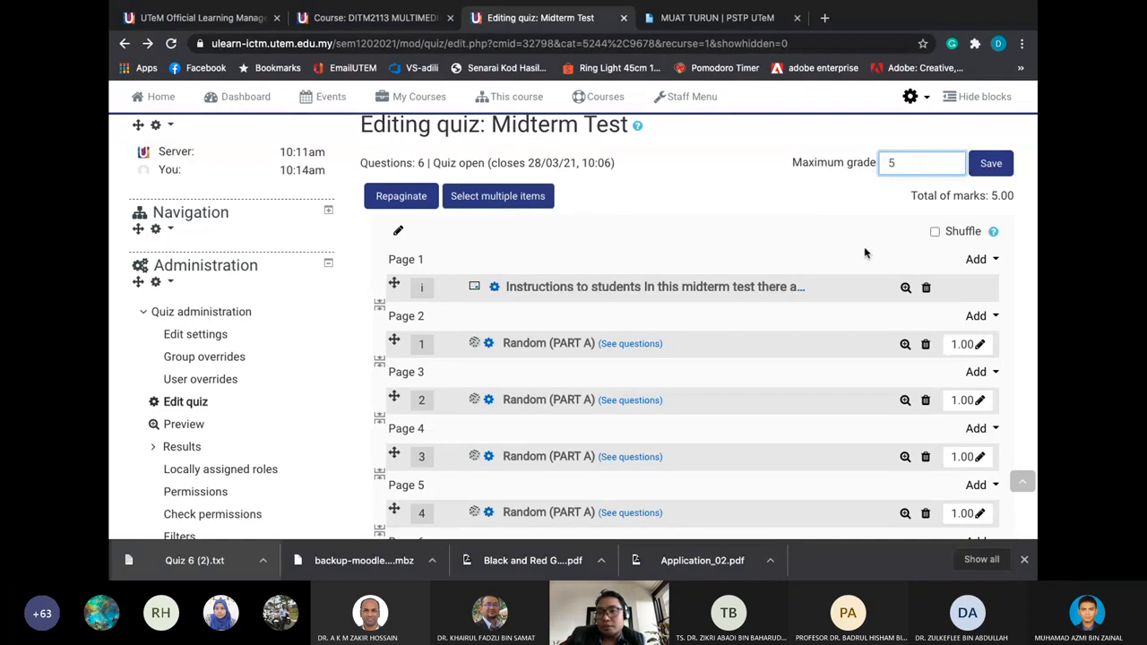
{"action": "left_click", "coordinate": [865, 253]}
Correct the maximum grade field after a mistyped 20, leaving it at 5
{"action": "left_click", "coordinate": [903, 162]}
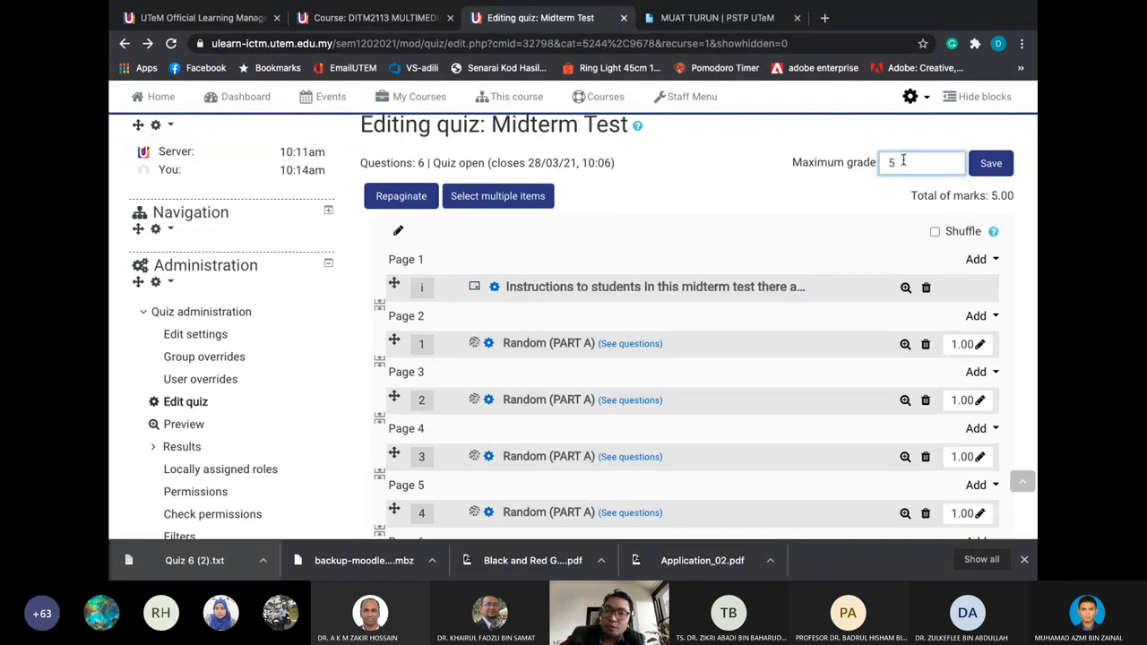
{"action": "left_click_drag", "start_coordinate": [914, 168], "coordinate": [859, 161]}
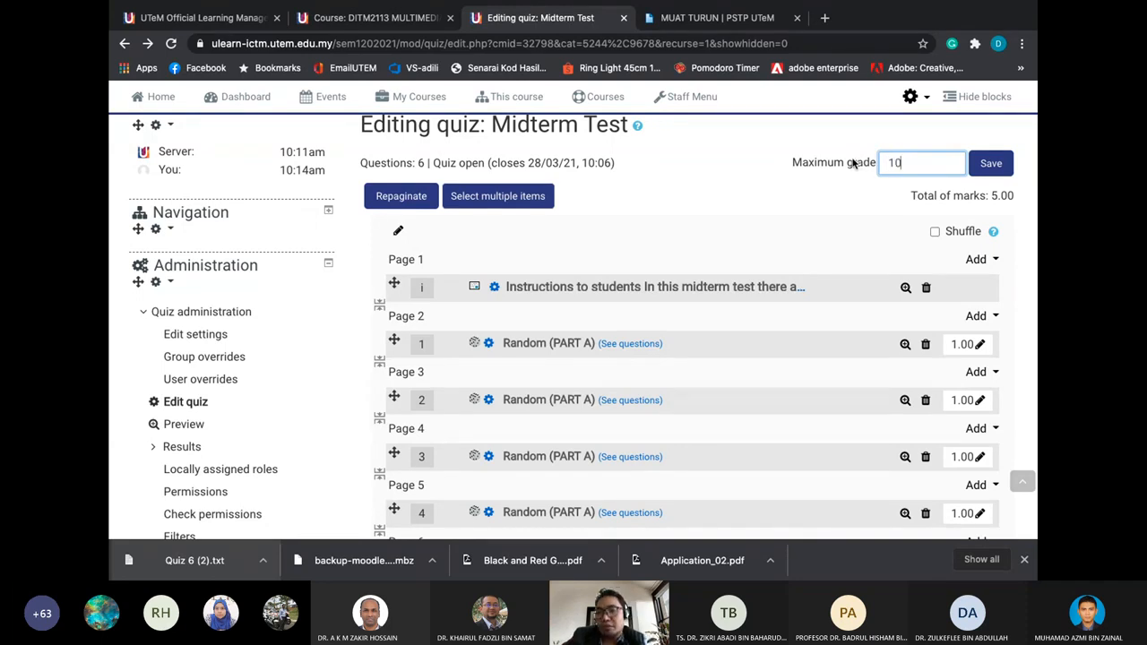
{"action": "key", "text": "BackSpace"}
{"action": "type", "text": "20"}
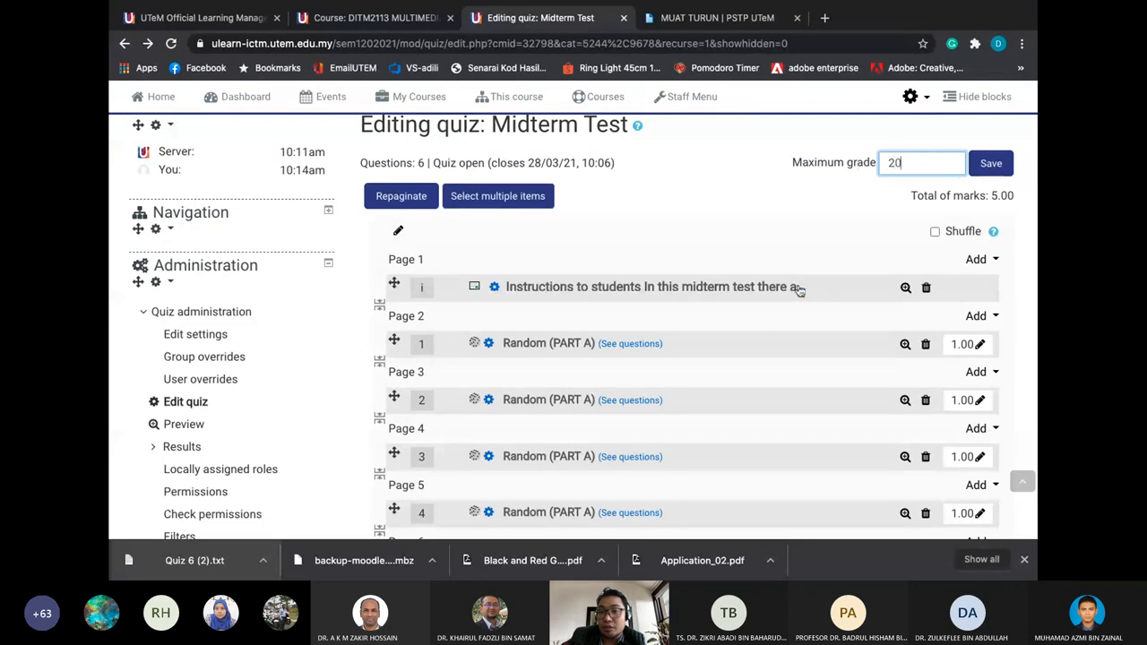
{"action": "left_click", "coordinate": [801, 216]}
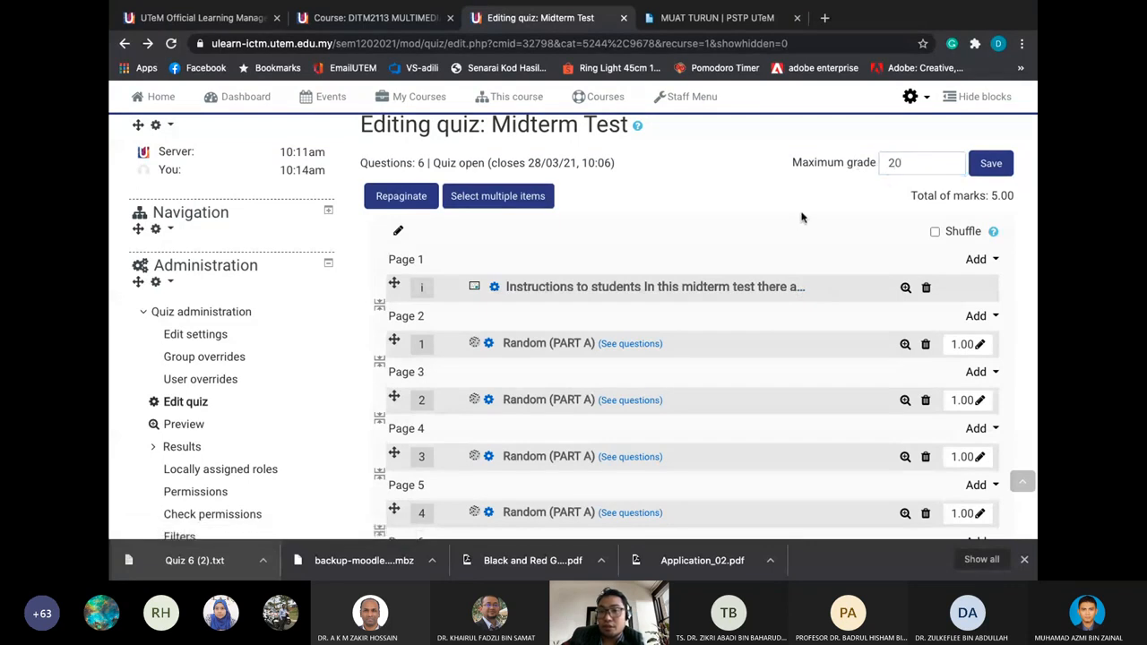
{"action": "left_click_drag", "start_coordinate": [904, 162], "coordinate": [838, 173]}
{"action": "left_click", "coordinate": [917, 168]}
{"action": "type", "text": "5"}
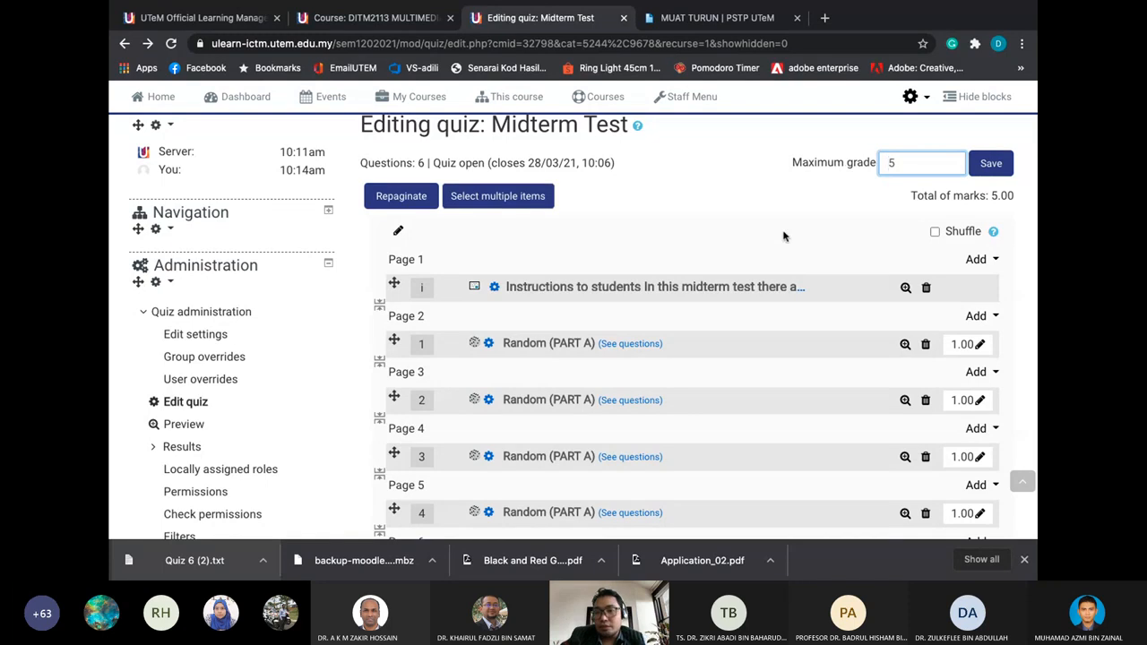
{"action": "left_click", "coordinate": [783, 235]}
Save the maximum grade of 5.00 and check that it matches the total marks
{"action": "left_click", "coordinate": [978, 161]}
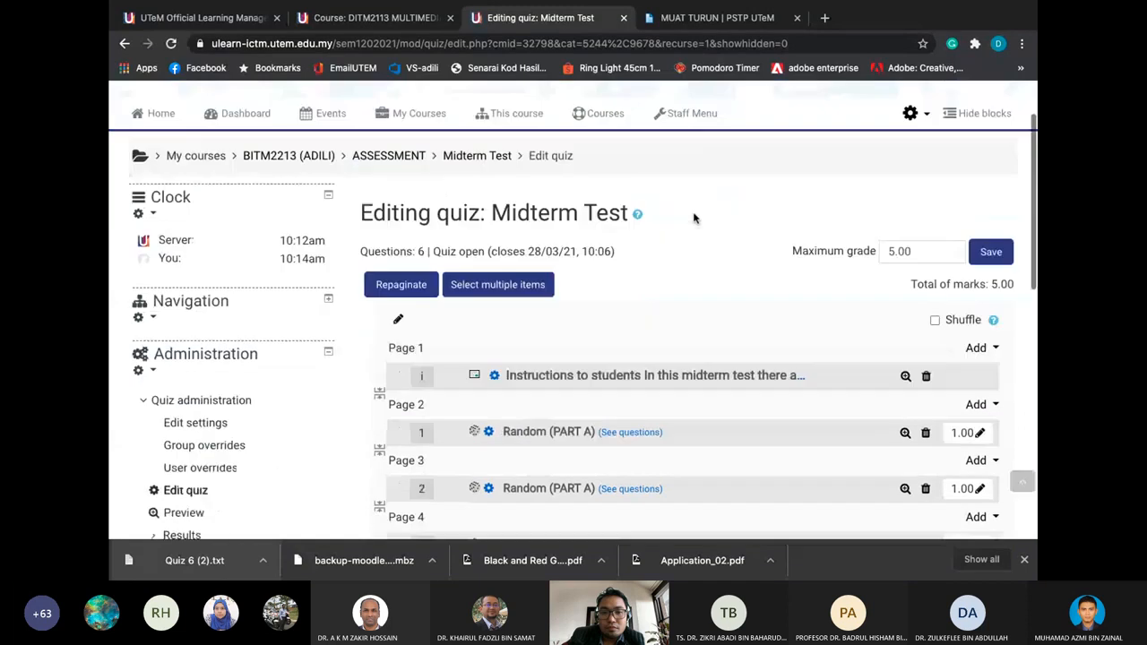
{"action": "scroll", "coordinate": [693, 218], "scroll_direction": "down", "scroll_amount": 5}
{"action": "scroll", "coordinate": [693, 218], "scroll_direction": "up", "scroll_amount": 10}
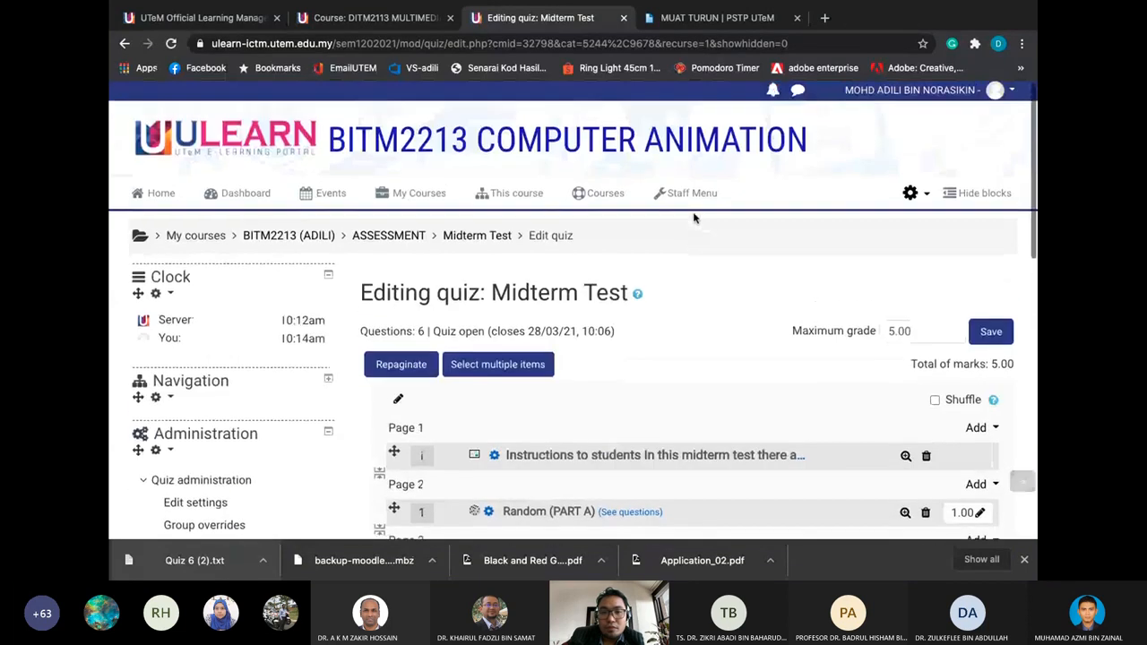
{"action": "scroll", "coordinate": [447, 300], "scroll_direction": "down", "scroll_amount": 3}
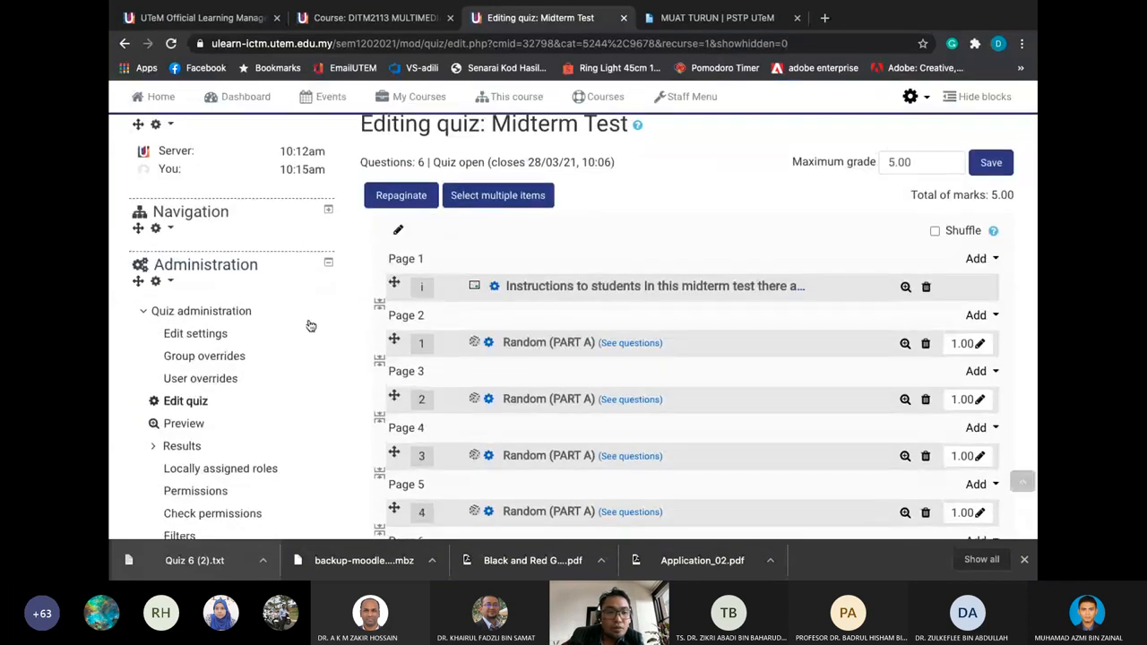
{"action": "scroll", "coordinate": [435, 212], "scroll_direction": "up", "scroll_amount": 2}
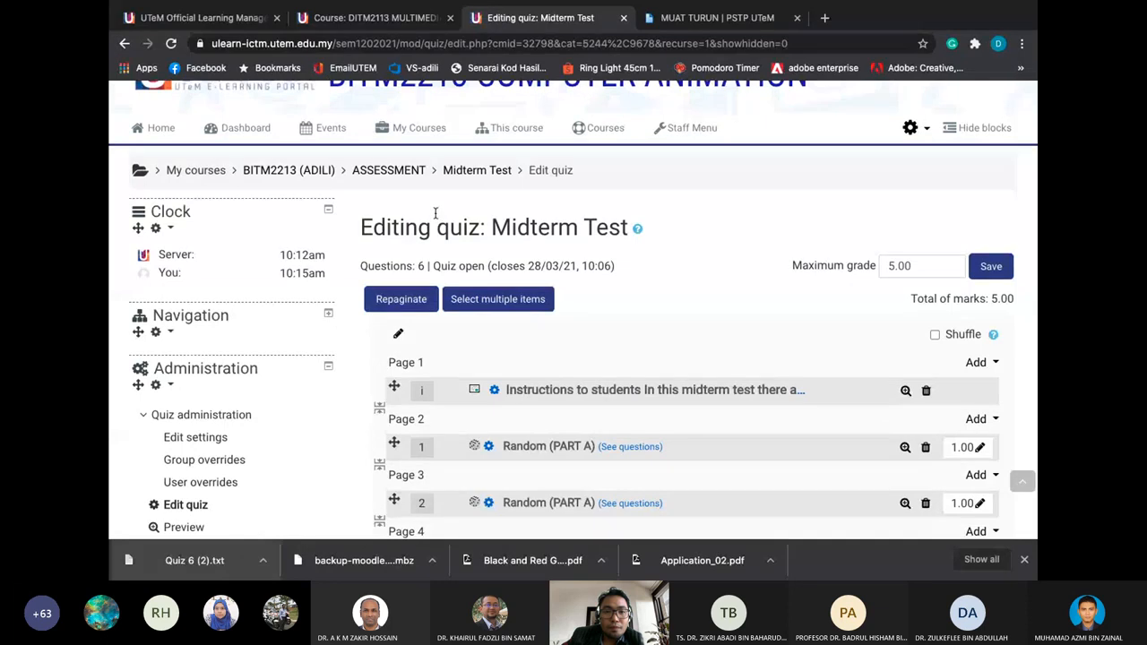
{"action": "scroll", "coordinate": [435, 215], "scroll_direction": "down", "scroll_amount": 2}
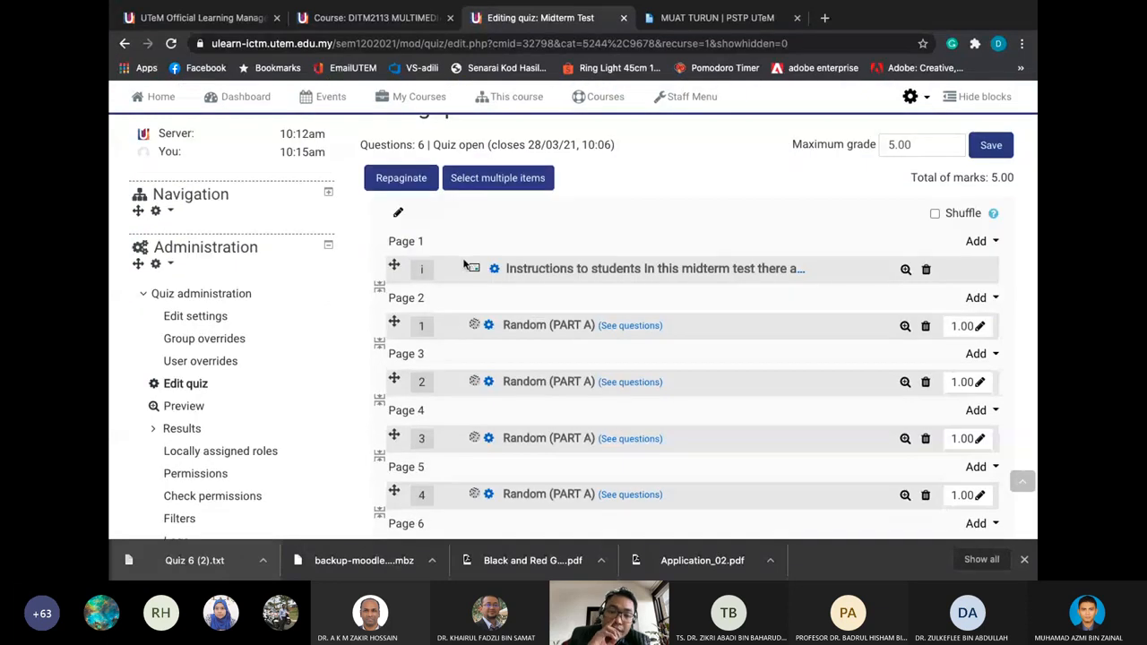
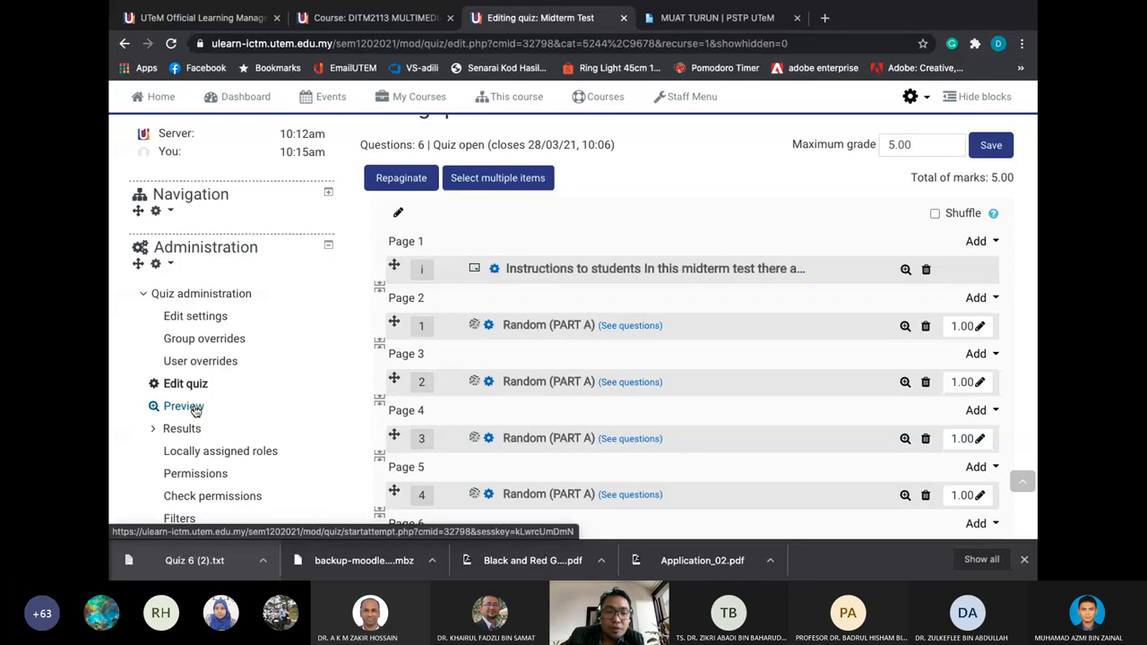
Preview the Midterm Test and highlight its description and 1-hour time limit notice
{"action": "scroll", "coordinate": [431, 245], "scroll_direction": "up", "scroll_amount": 3}
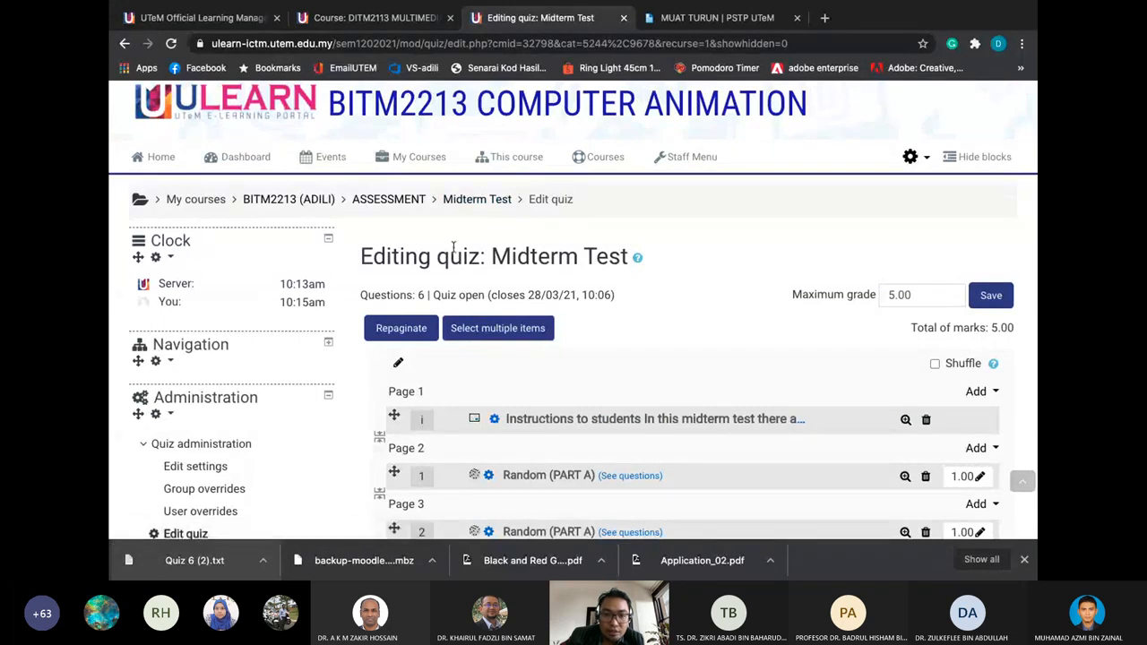
{"action": "scroll", "coordinate": [451, 253], "scroll_direction": "down", "scroll_amount": 3}
{"action": "scroll", "coordinate": [286, 355], "scroll_direction": "down", "scroll_amount": 1}
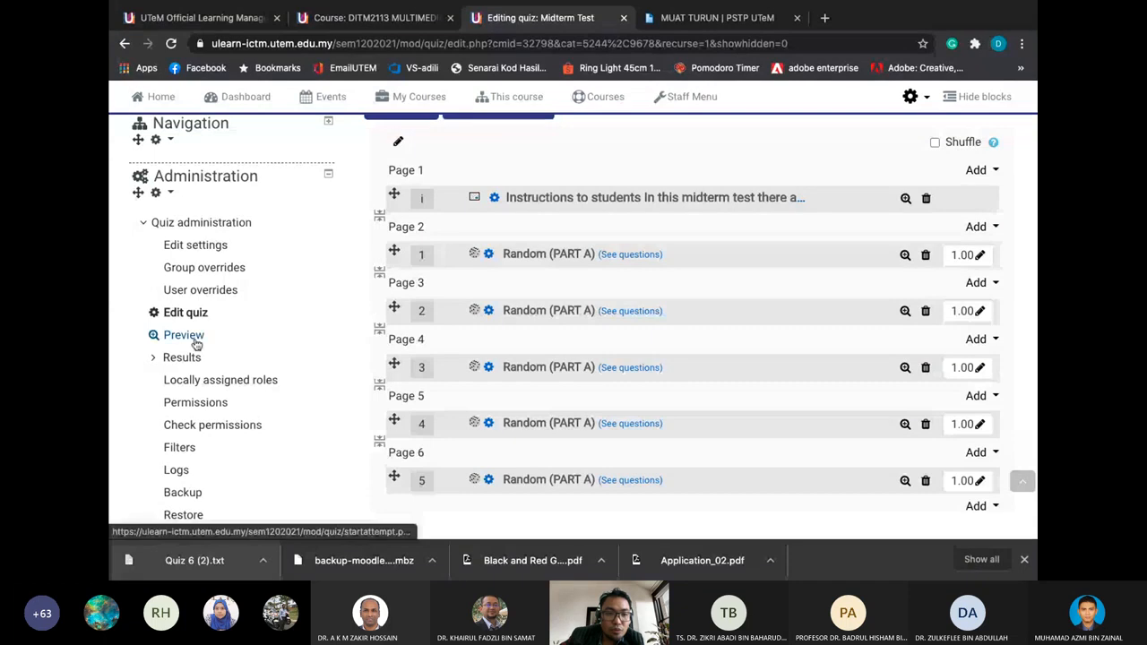
{"action": "left_click", "coordinate": [184, 336]}
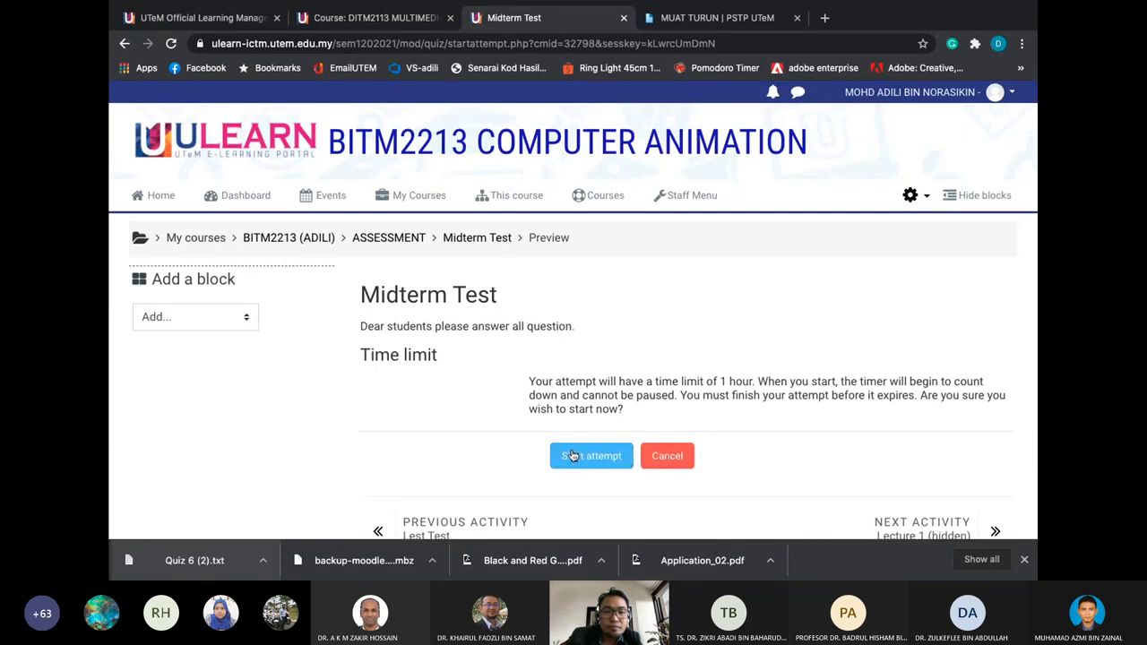
{"action": "scroll", "coordinate": [479, 404], "scroll_direction": "down", "scroll_amount": 3}
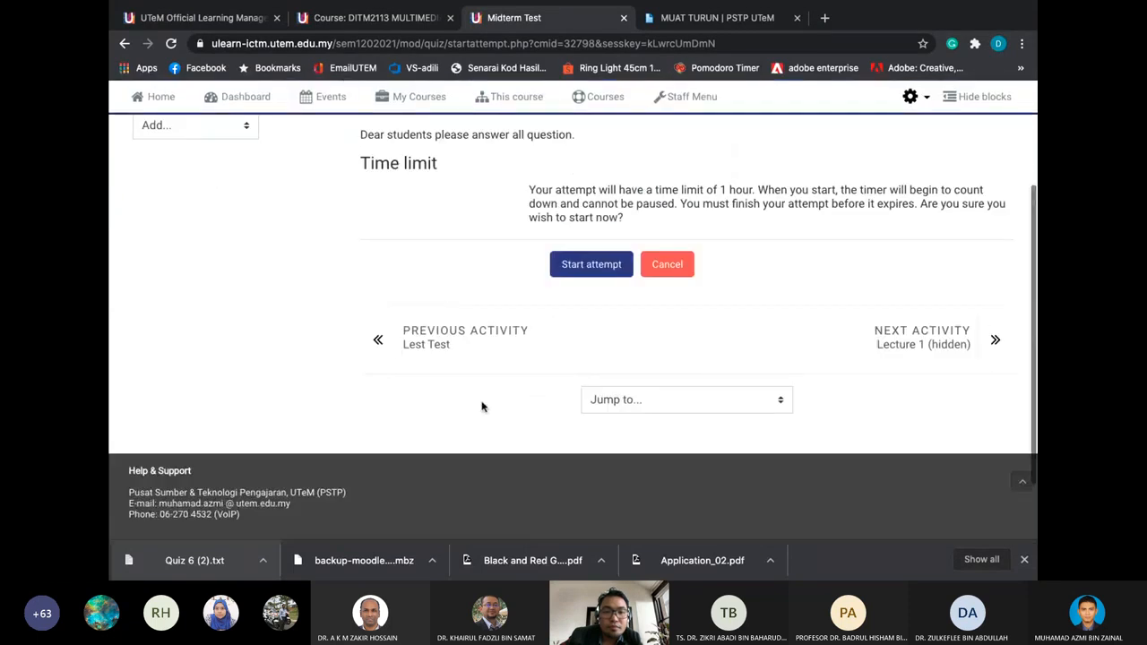
{"action": "scroll", "coordinate": [470, 295], "scroll_direction": "up", "scroll_amount": 2}
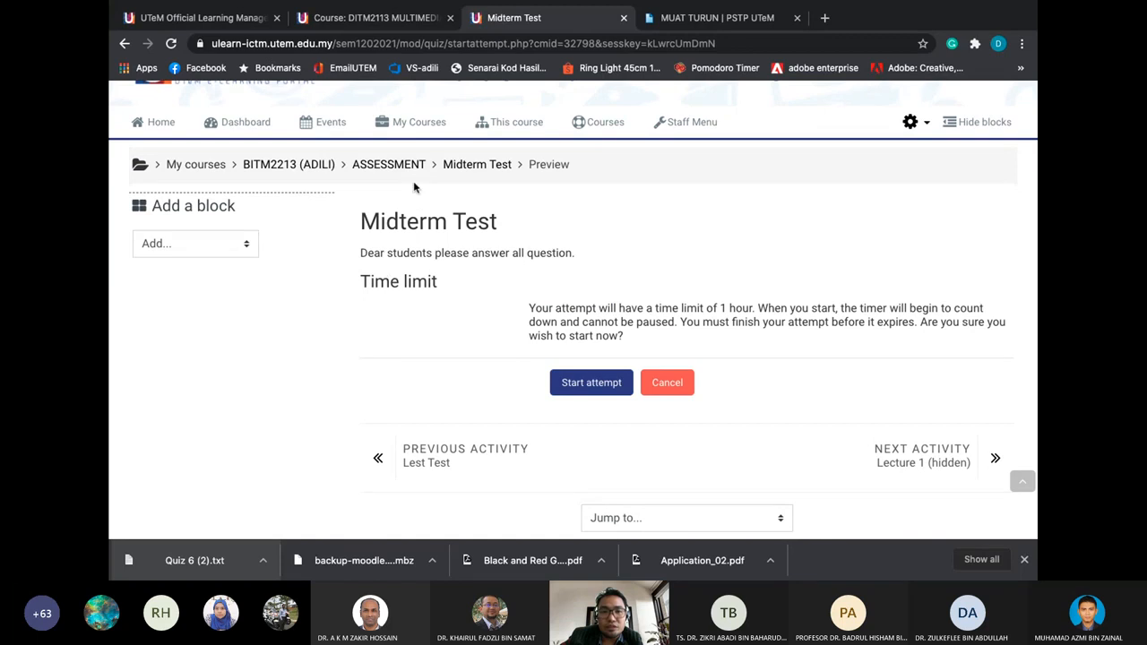
{"action": "scroll", "coordinate": [397, 299], "scroll_direction": "up", "scroll_amount": 1}
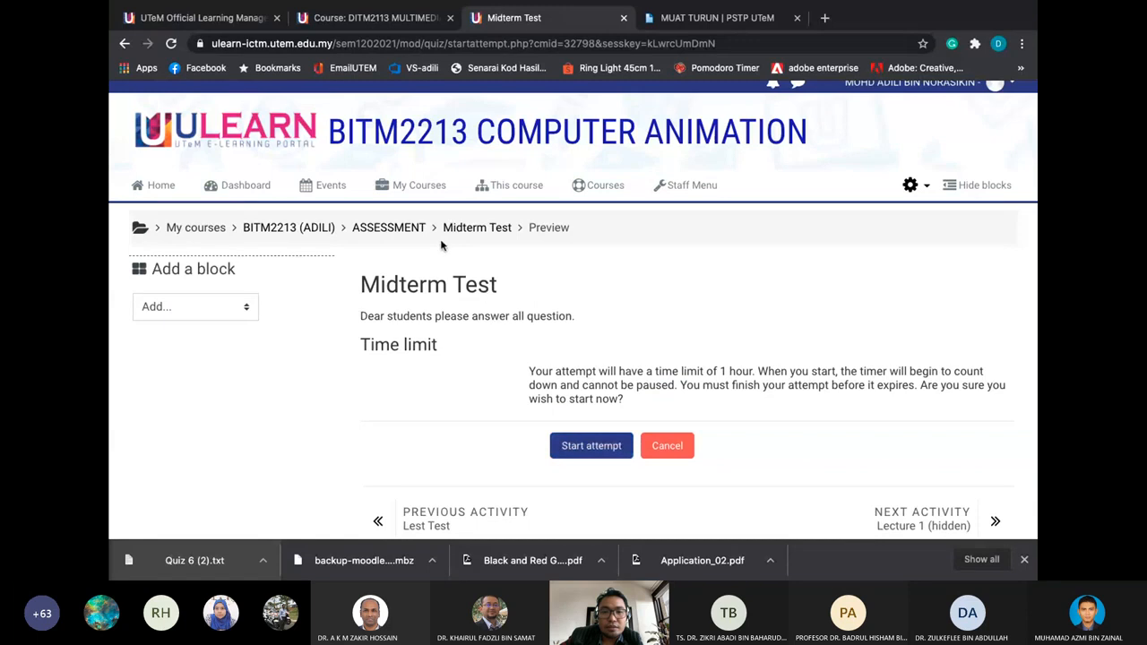
{"action": "left_click_drag", "start_coordinate": [360, 314], "coordinate": [540, 342]}
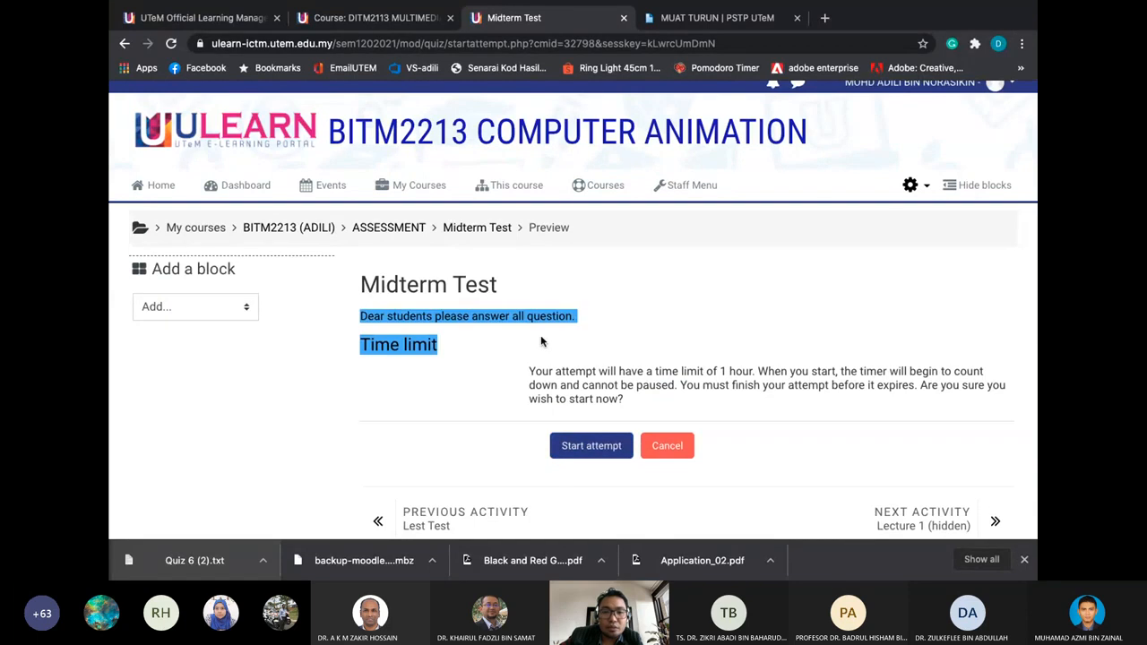
From the ASSESSMENT section, start a timed preview attempt of the Midterm Test
{"action": "left_click", "coordinate": [418, 231]}
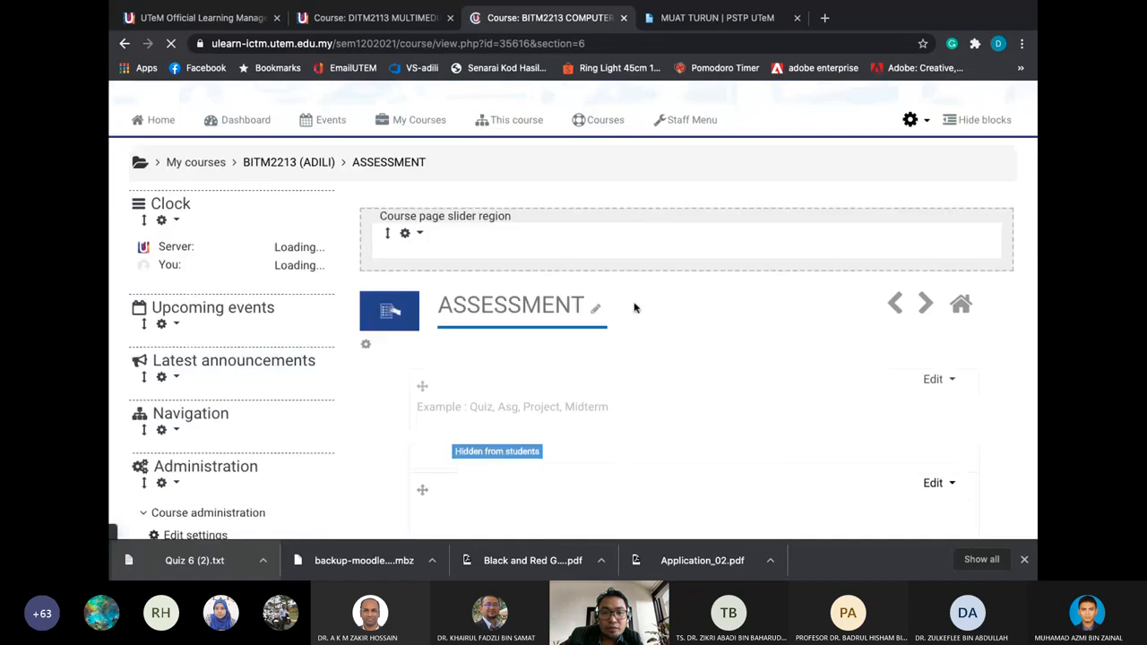
{"action": "scroll", "coordinate": [635, 306], "scroll_direction": "down", "scroll_amount": 4}
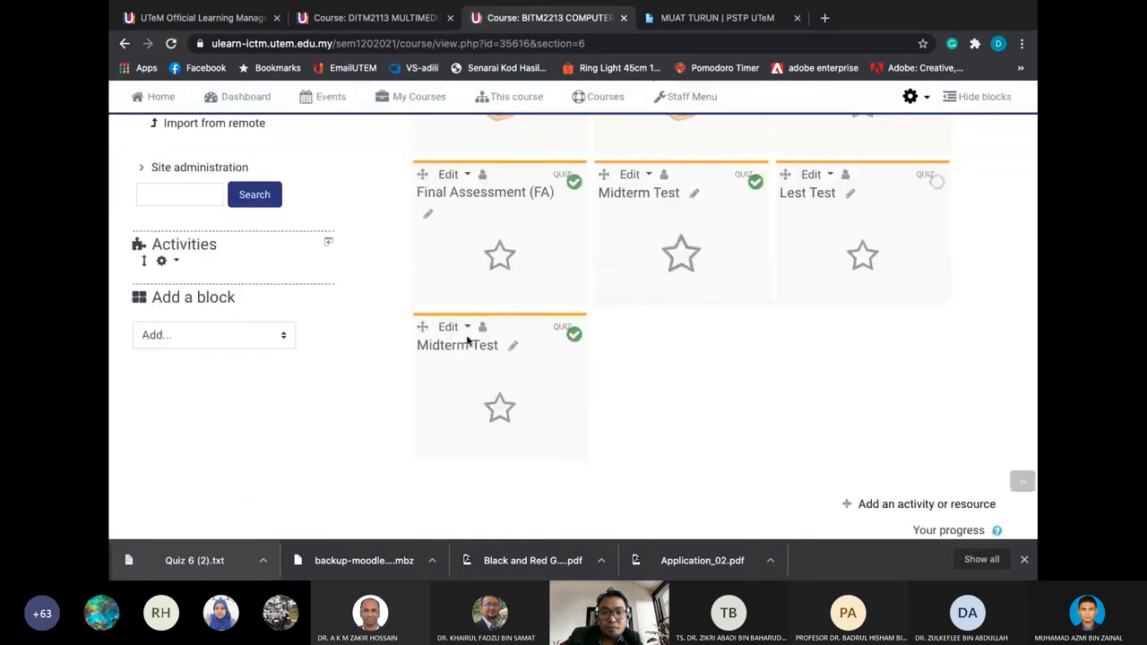
{"action": "left_click", "coordinate": [467, 347]}
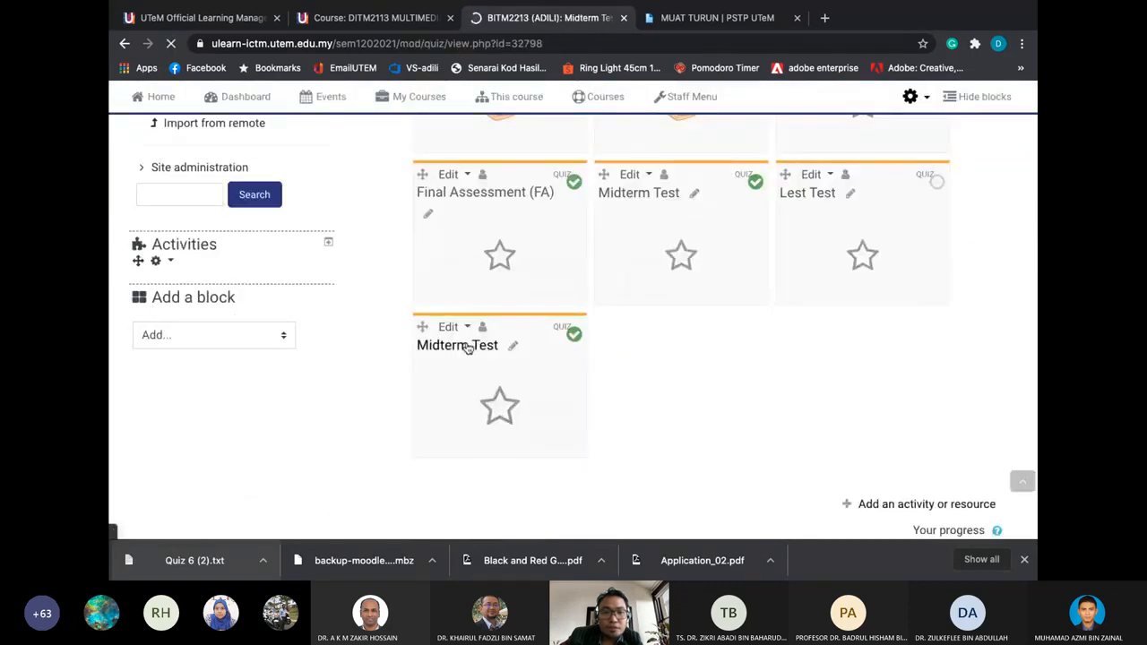
{"action": "scroll", "coordinate": [467, 347], "scroll_direction": "down", "scroll_amount": 1}
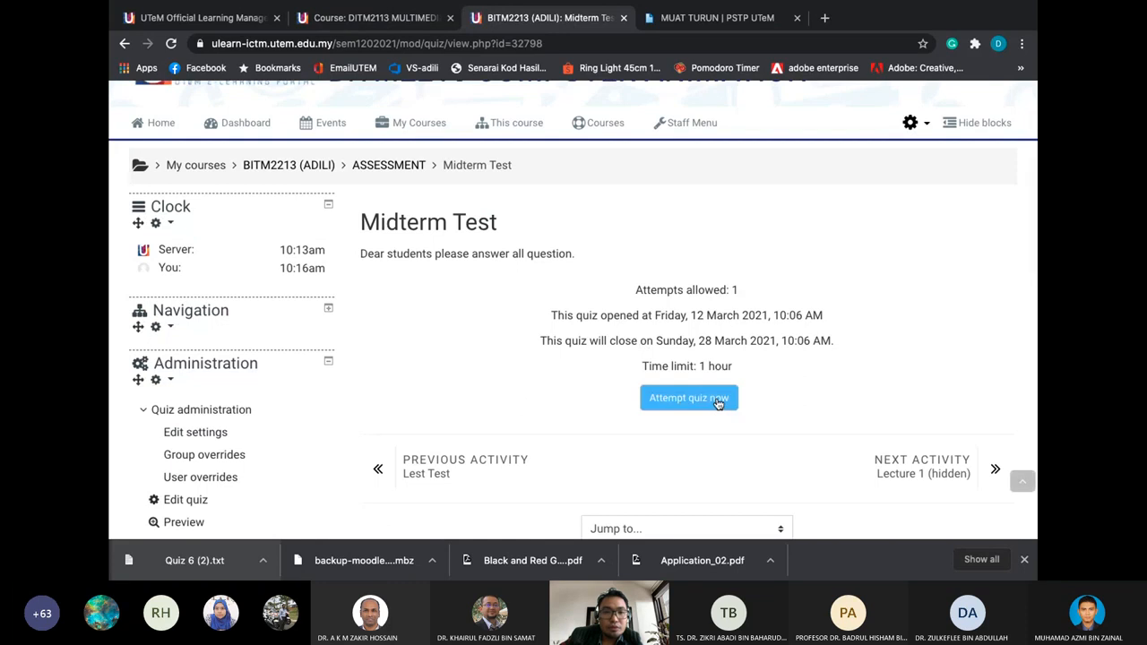
{"action": "left_click", "coordinate": [716, 403]}
{"action": "left_click", "coordinate": [522, 381]}
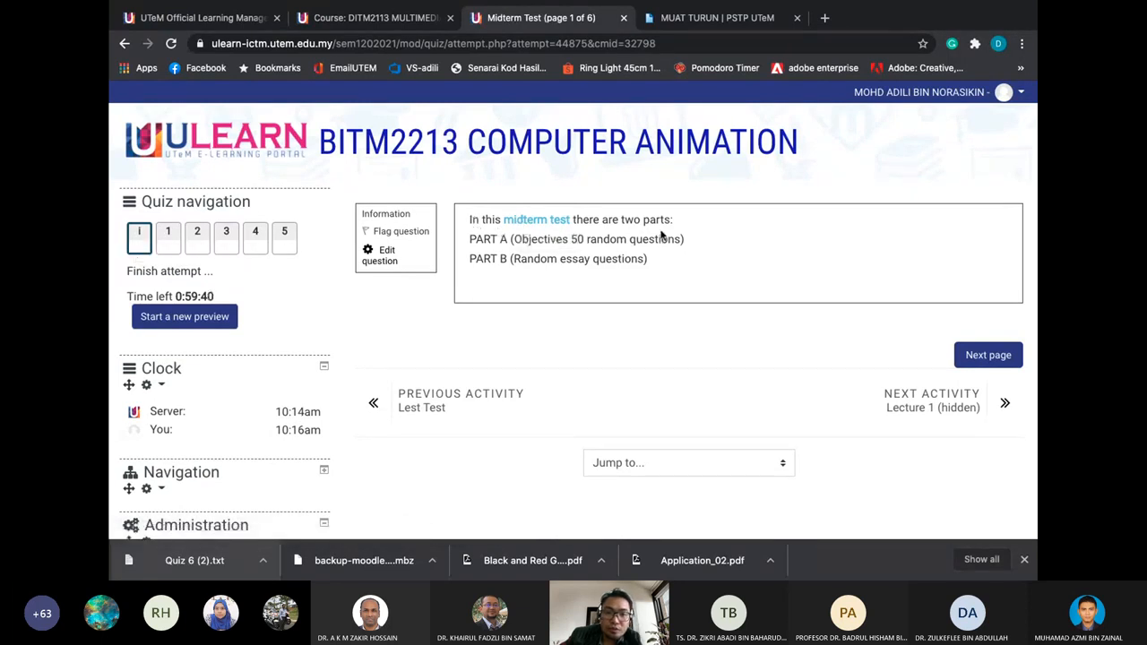
Step through quiz questions 1 to 5 with the quiz navigation buttons
{"action": "left_click", "coordinate": [170, 239]}
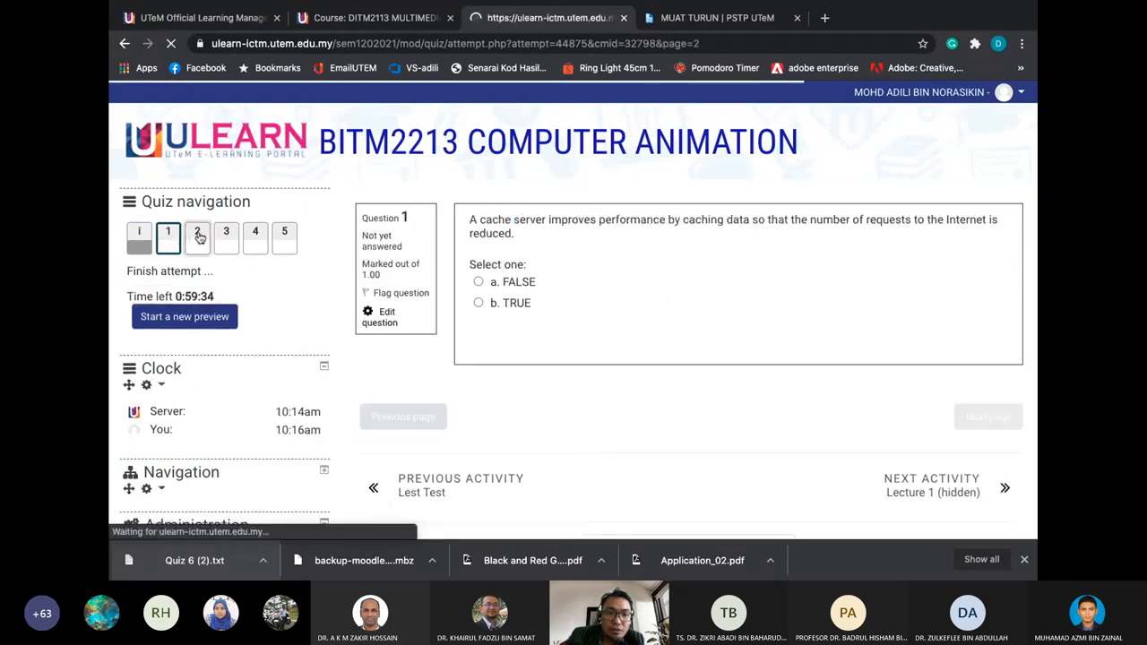
{"action": "left_click", "coordinate": [200, 236]}
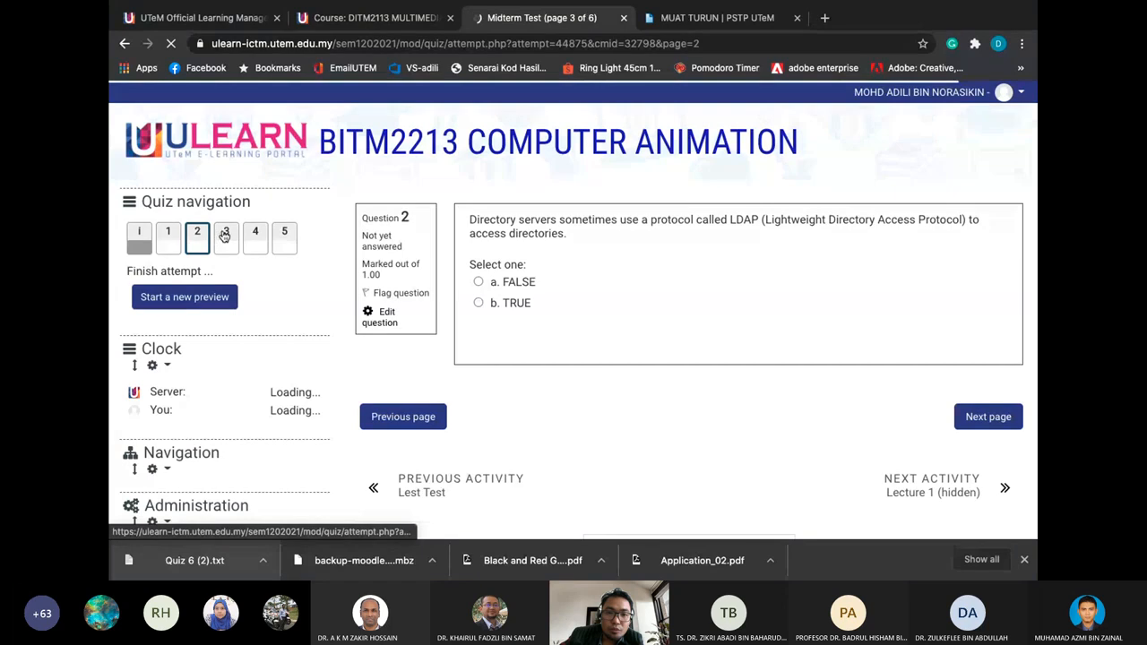
{"action": "left_click", "coordinate": [224, 235]}
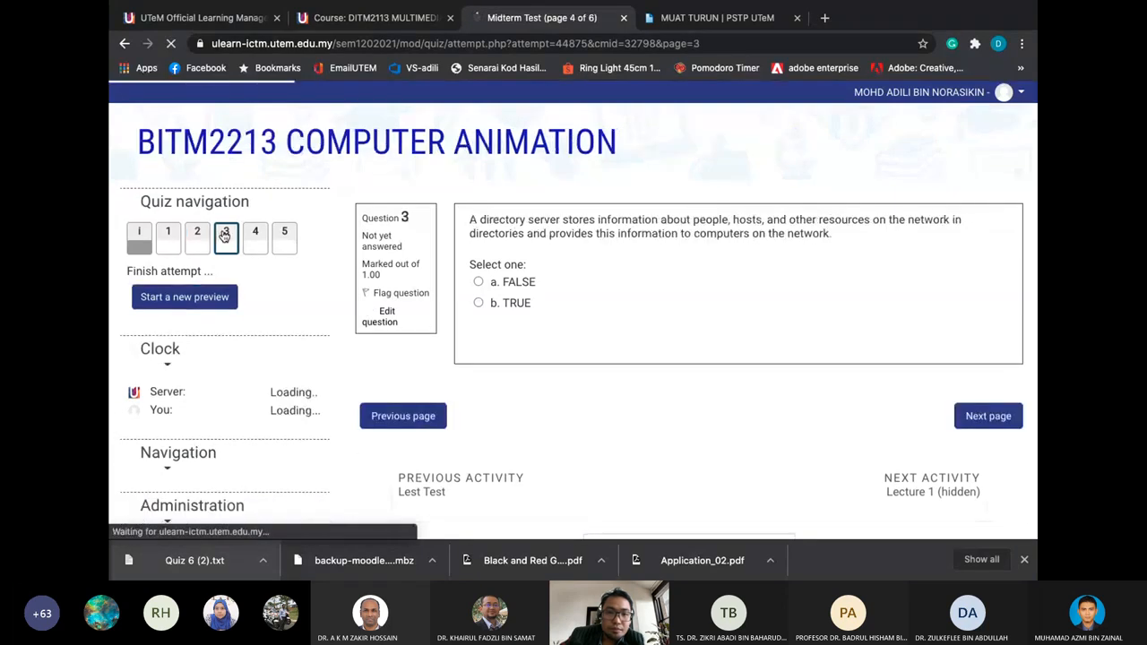
{"action": "left_click", "coordinate": [256, 234]}
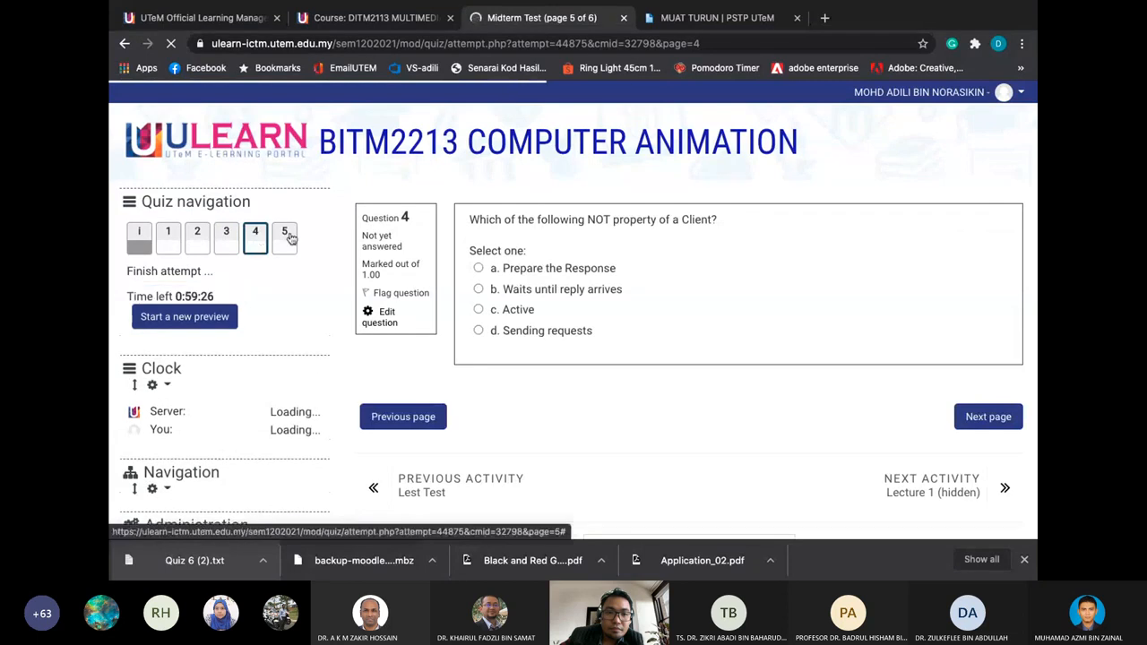
{"action": "left_click", "coordinate": [287, 235]}
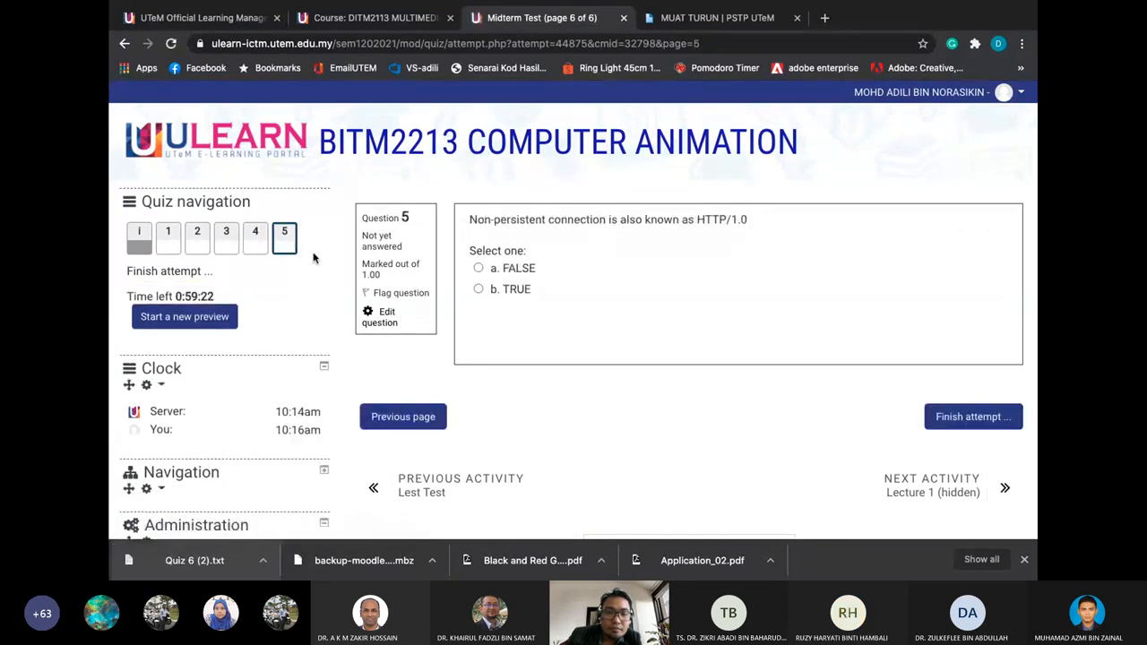
Expand the Course administration links in the Administration block
{"action": "scroll", "coordinate": [314, 258], "scroll_direction": "down", "scroll_amount": 1}
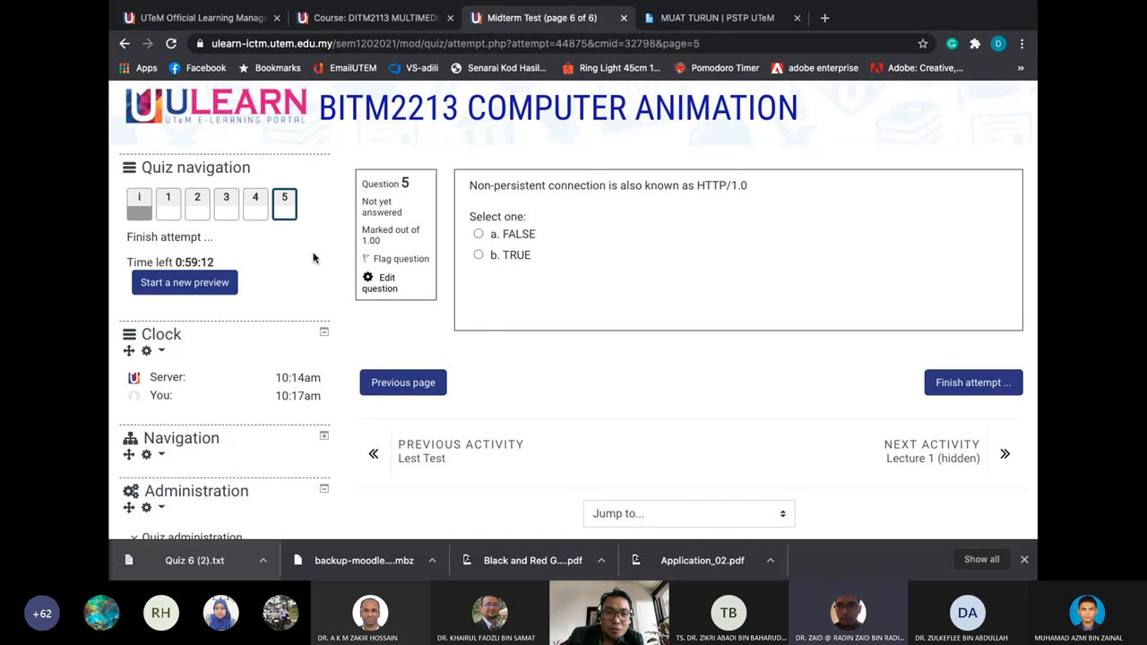
{"action": "scroll", "coordinate": [313, 258], "scroll_direction": "down", "scroll_amount": 2}
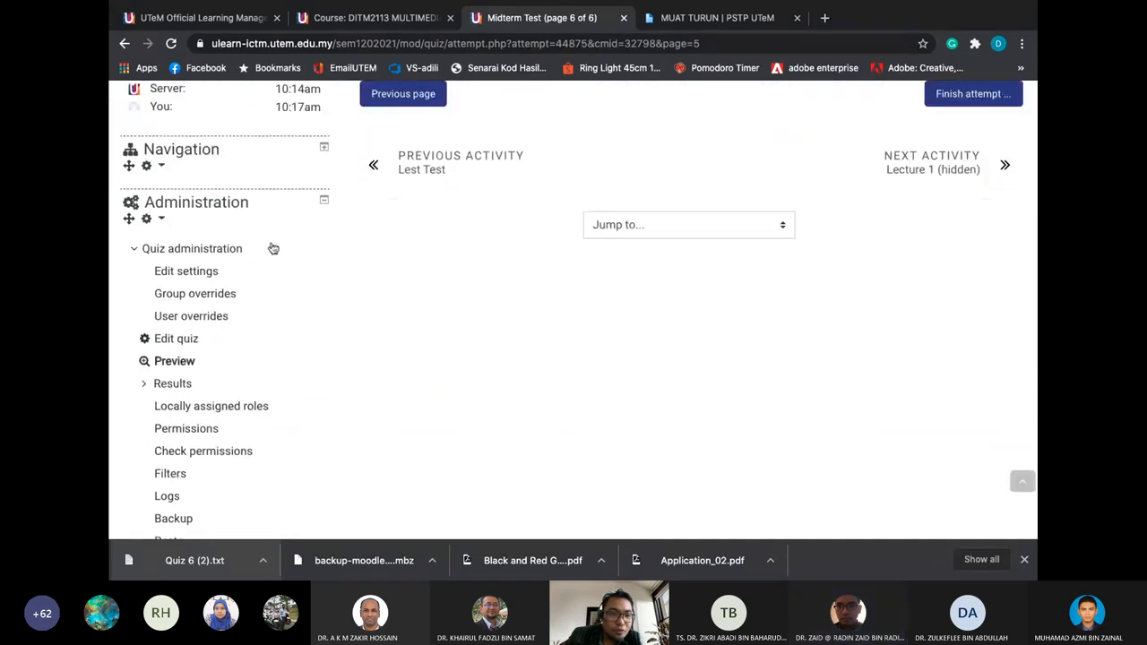
{"action": "scroll", "coordinate": [225, 257], "scroll_direction": "down", "scroll_amount": 2}
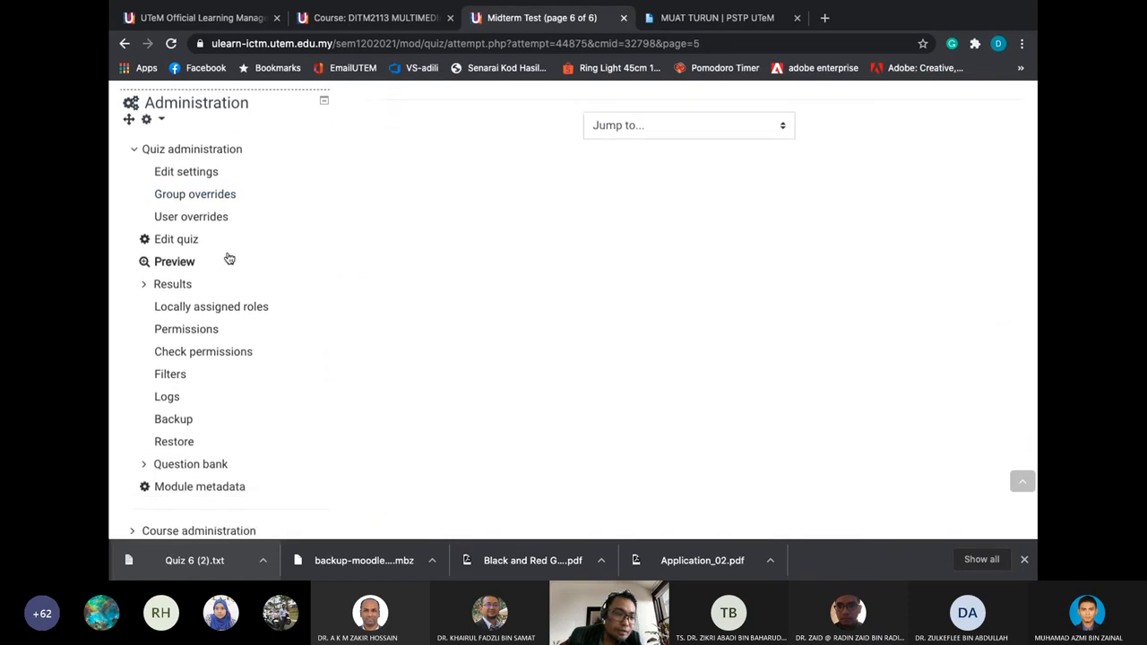
{"action": "scroll", "coordinate": [230, 259], "scroll_direction": "down", "scroll_amount": 2}
{"action": "left_click", "coordinate": [198, 442]}
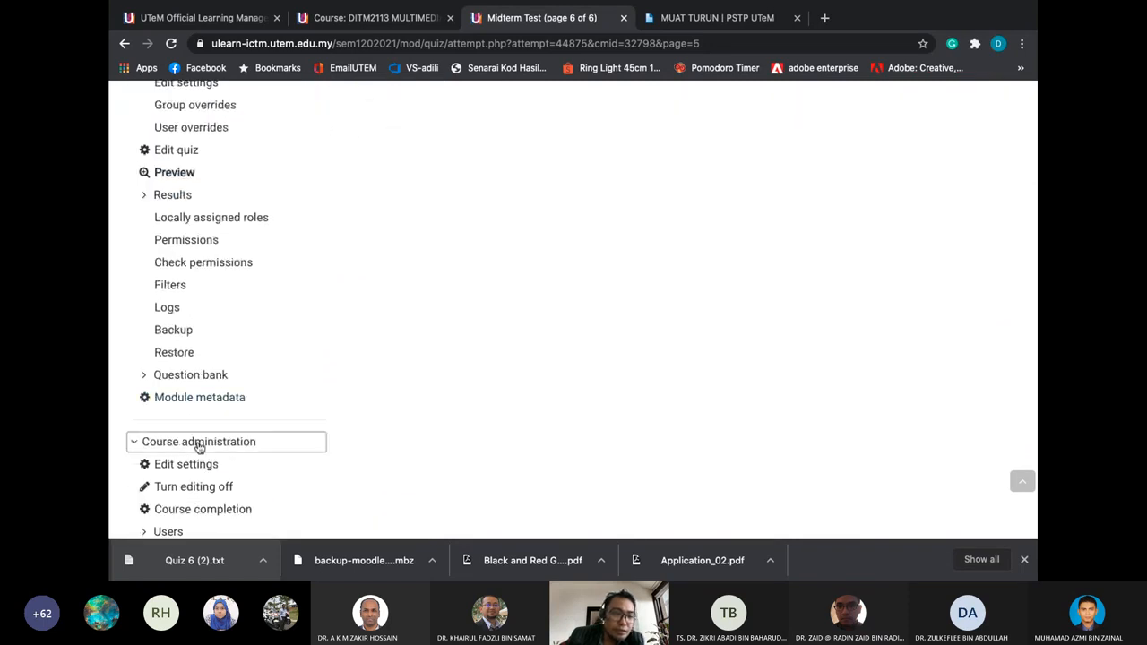
{"action": "scroll", "coordinate": [198, 446], "scroll_direction": "down", "scroll_amount": 2}
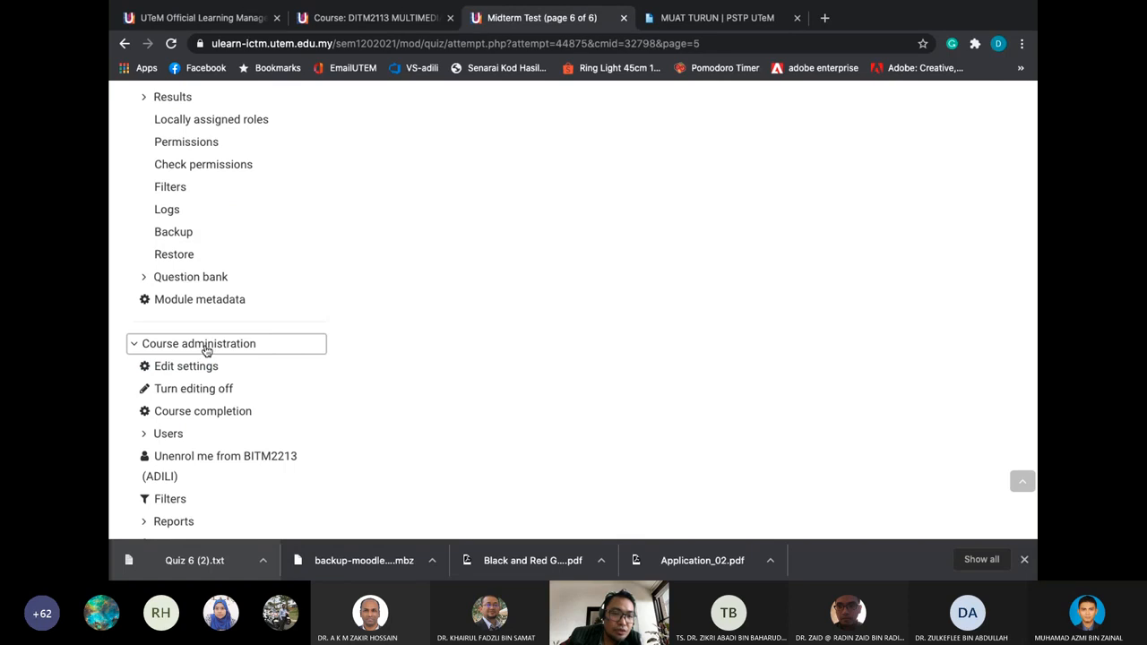
{"action": "scroll", "coordinate": [205, 369], "scroll_direction": "down", "scroll_amount": 1}
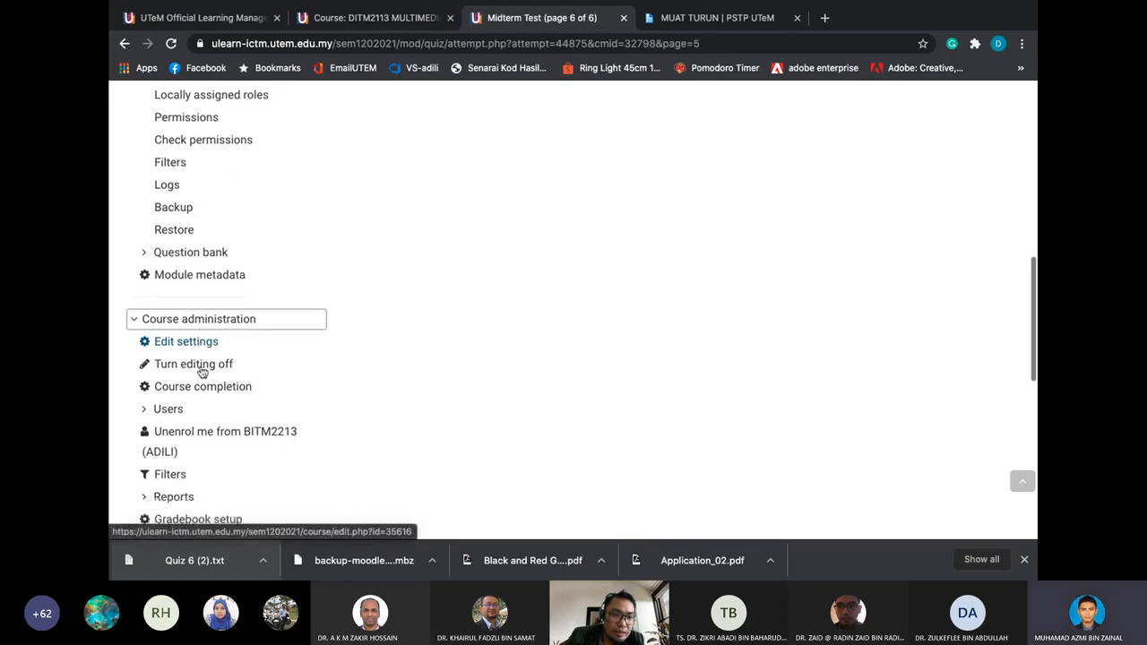
{"action": "scroll", "coordinate": [203, 373], "scroll_direction": "down", "scroll_amount": 1}
{"action": "scroll", "coordinate": [203, 373], "scroll_direction": "up", "scroll_amount": 5}
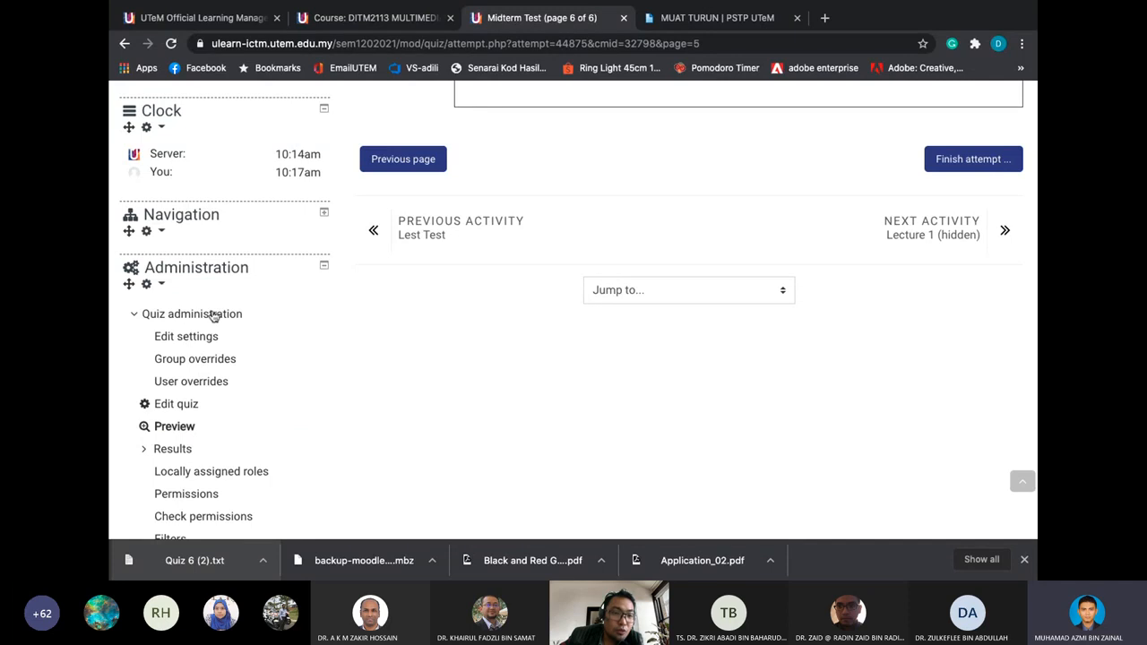
{"action": "scroll", "coordinate": [213, 312], "scroll_direction": "down", "scroll_amount": 1}
{"action": "scroll", "coordinate": [213, 315], "scroll_direction": "down", "scroll_amount": 3}
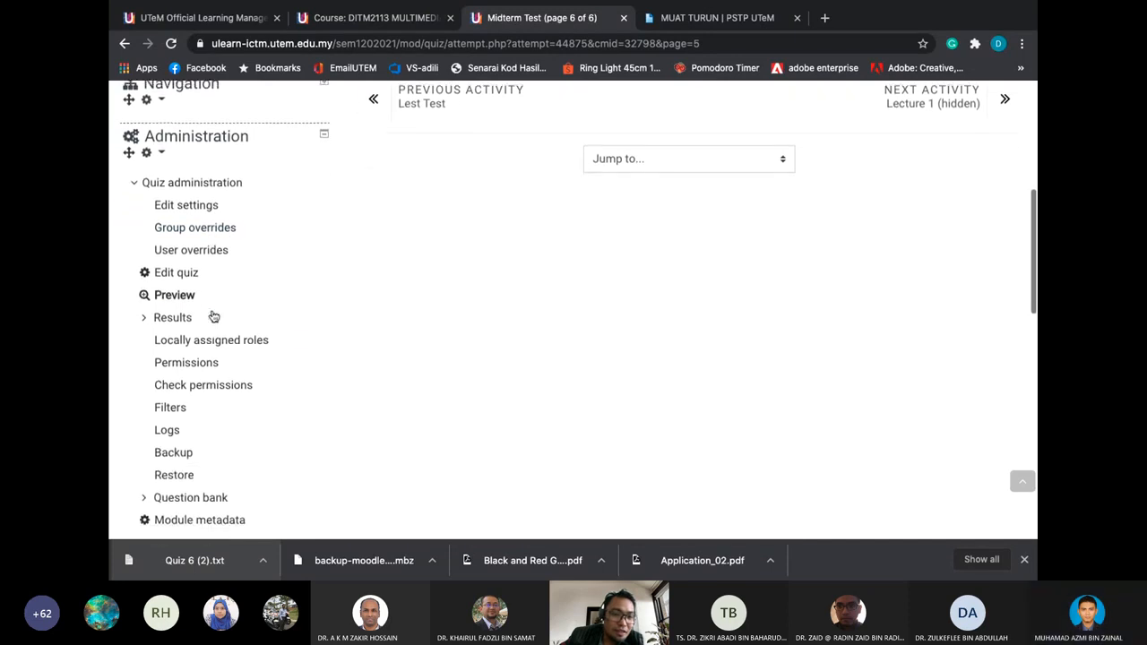
Open the Midterm Test settings, keep New page at Every question, and show more Layout options
{"action": "left_click", "coordinate": [206, 203]}
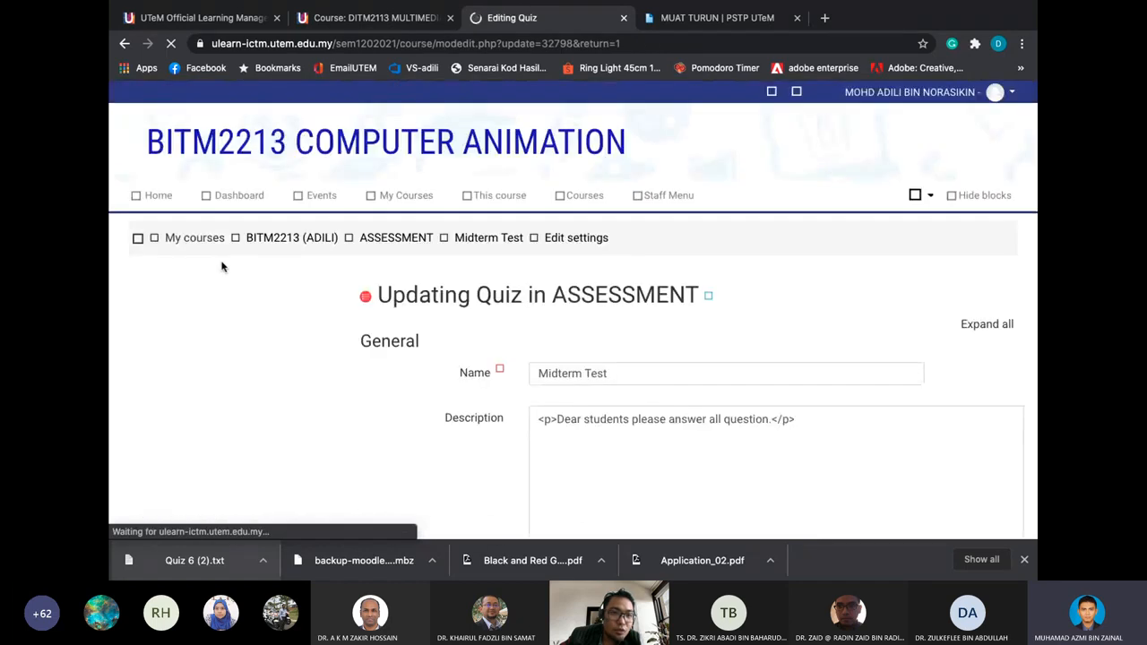
{"action": "scroll", "coordinate": [401, 349], "scroll_direction": "down", "scroll_amount": 3}
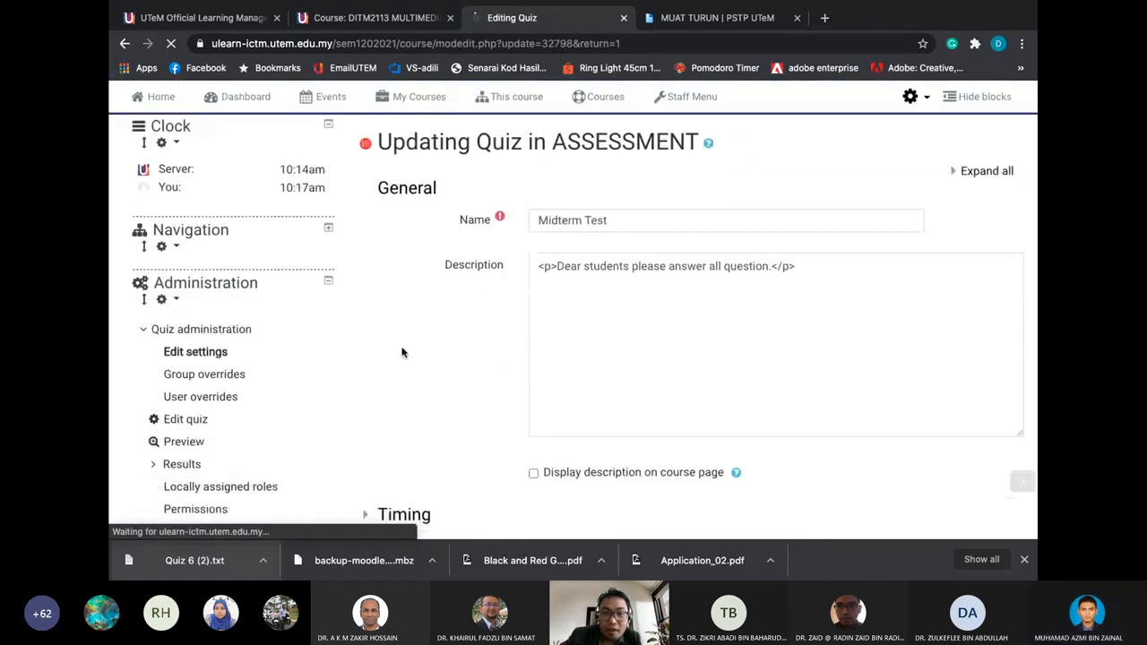
{"action": "scroll", "coordinate": [401, 352], "scroll_direction": "down", "scroll_amount": 5}
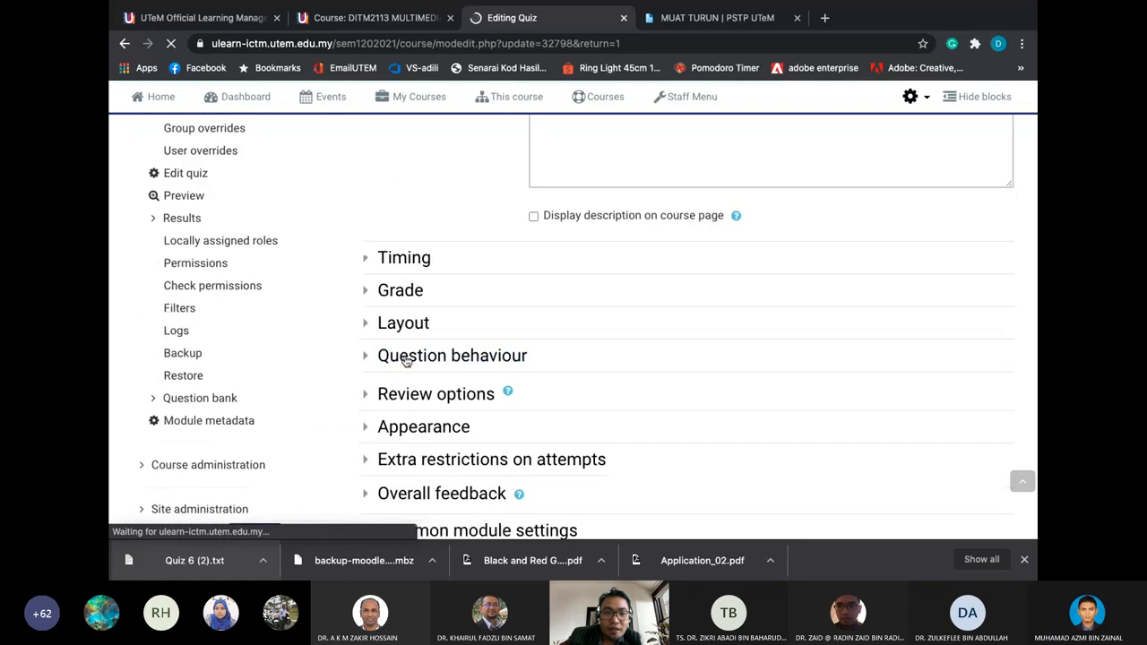
{"action": "left_click", "coordinate": [415, 327]}
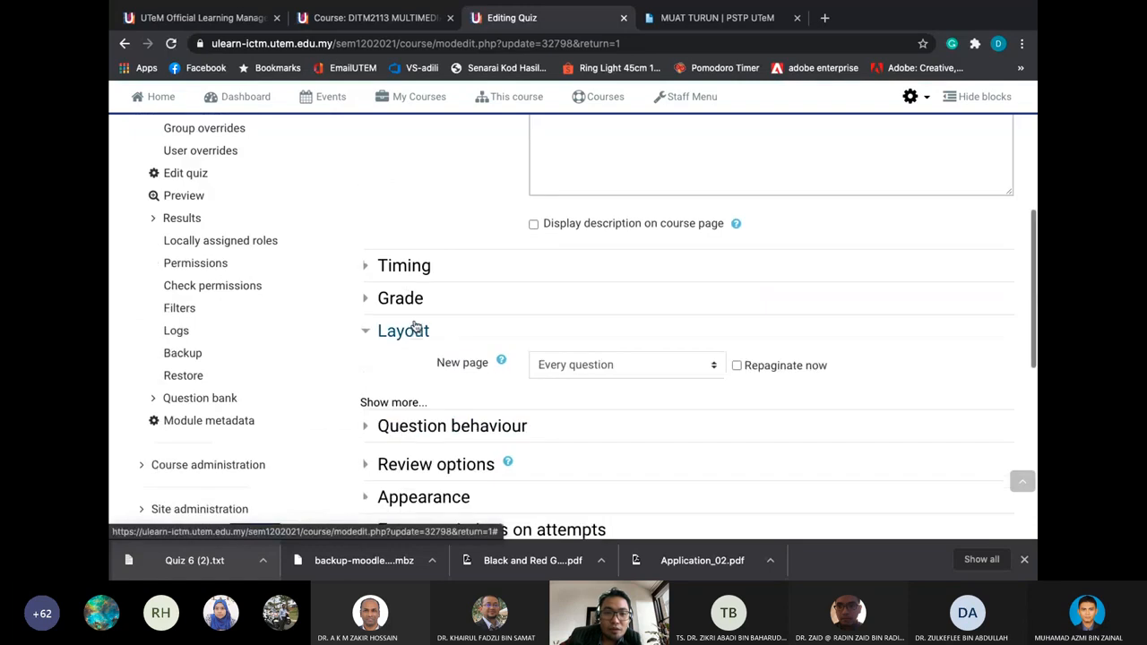
{"action": "left_click", "coordinate": [611, 363]}
{"action": "scroll", "coordinate": [609, 358], "scroll_direction": "down", "scroll_amount": 10}
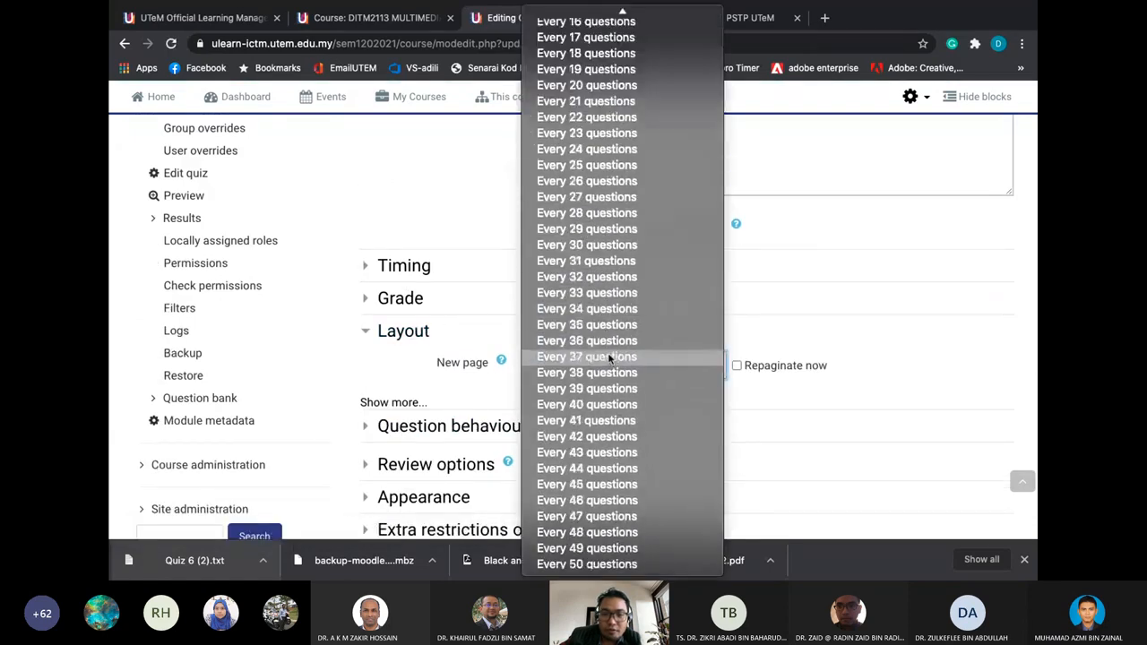
{"action": "left_click", "coordinate": [833, 342]}
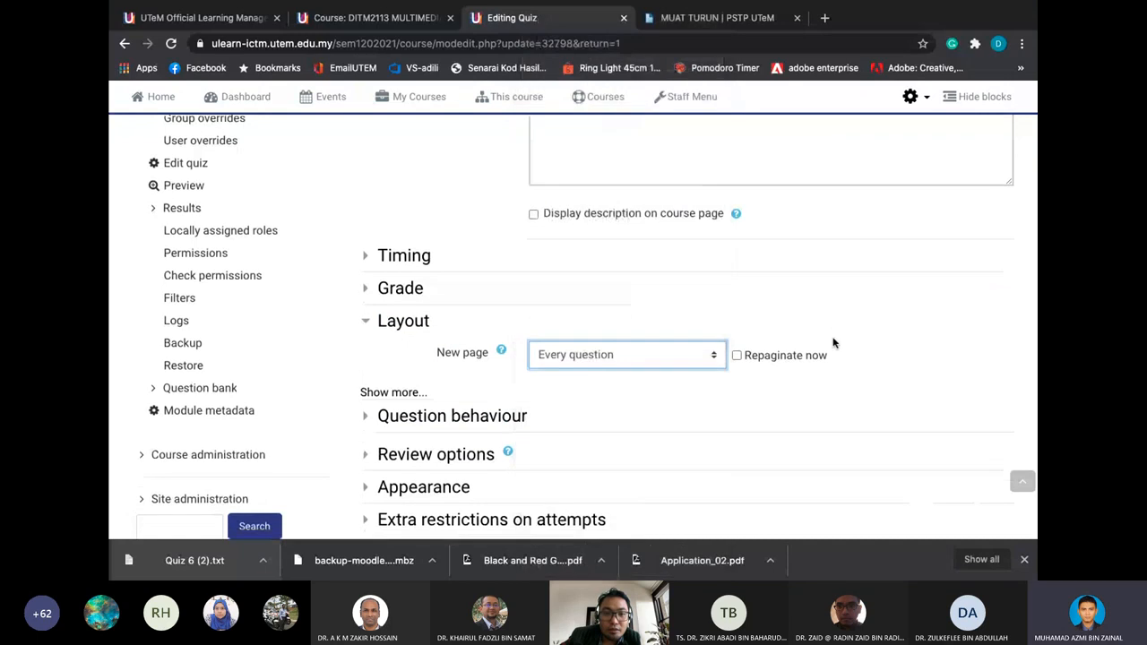
{"action": "scroll", "coordinate": [832, 337], "scroll_direction": "down", "scroll_amount": 4}
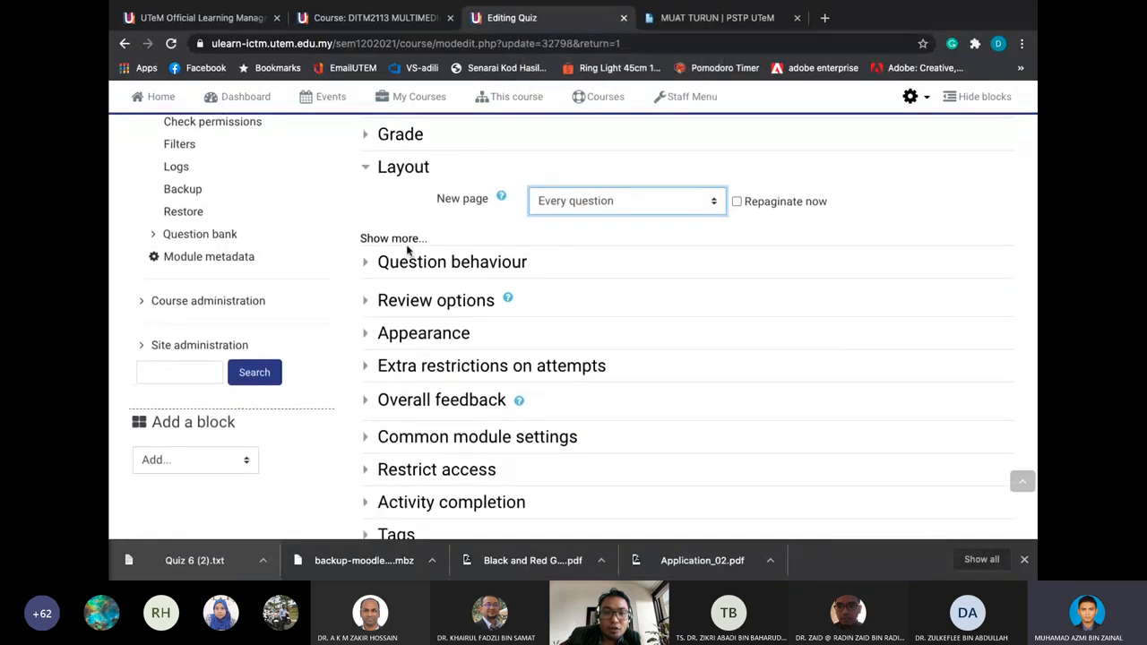
{"action": "left_click", "coordinate": [407, 240]}
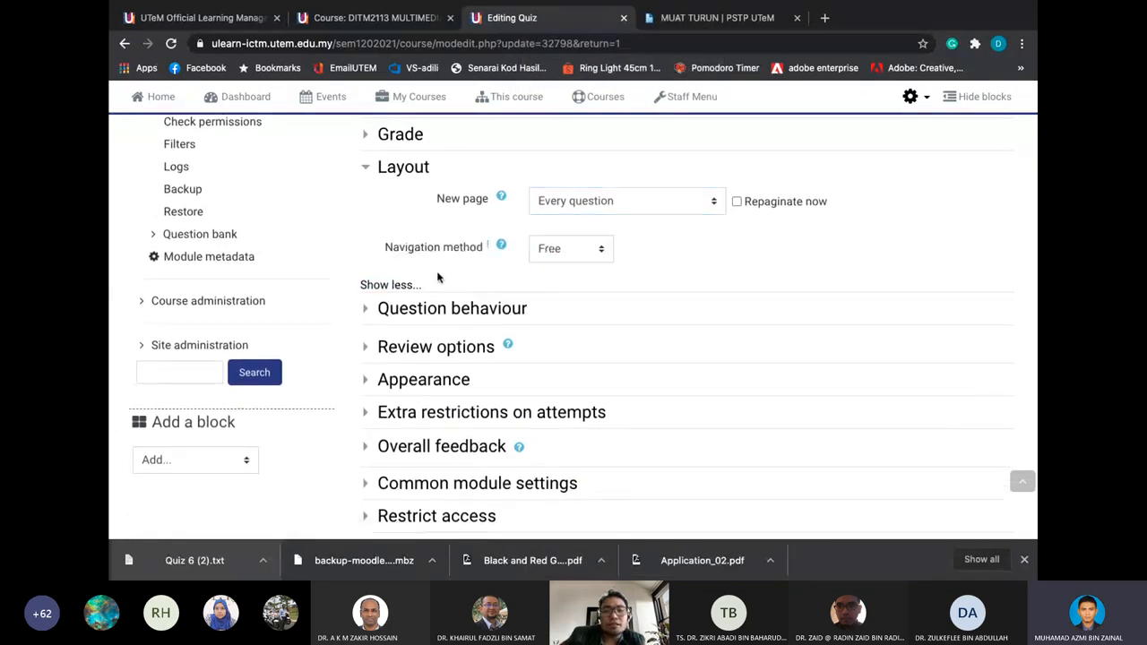
Set the quiz navigation method to Sequential in the Layout options
{"action": "left_click", "coordinate": [403, 285]}
{"action": "left_click", "coordinate": [408, 240]}
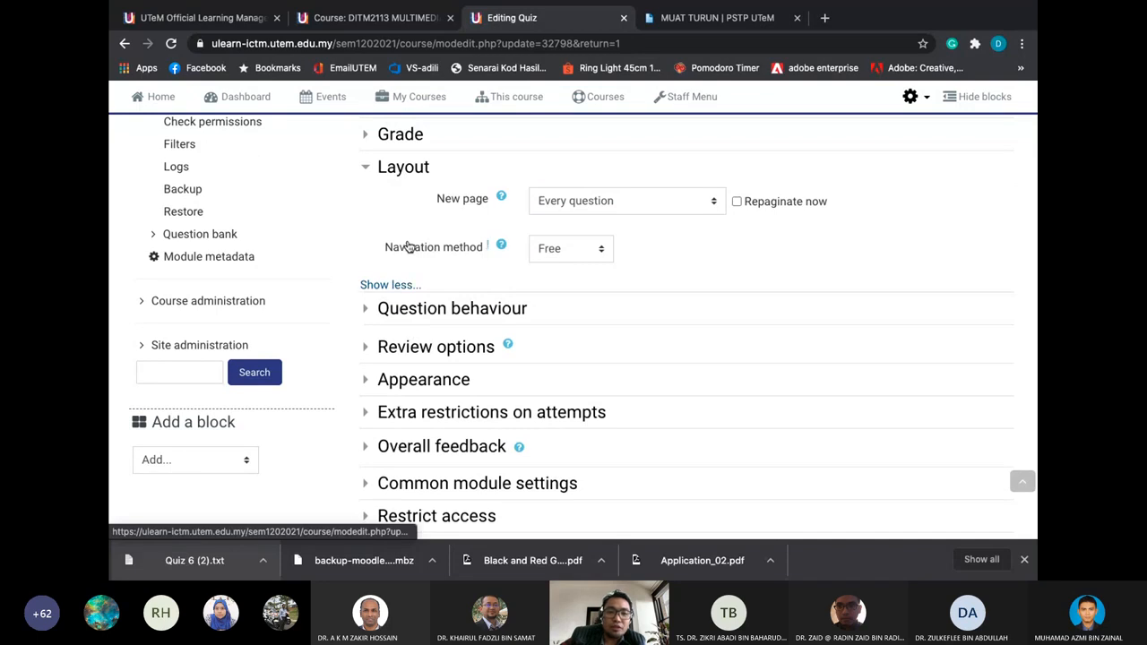
{"action": "left_click", "coordinate": [582, 259]}
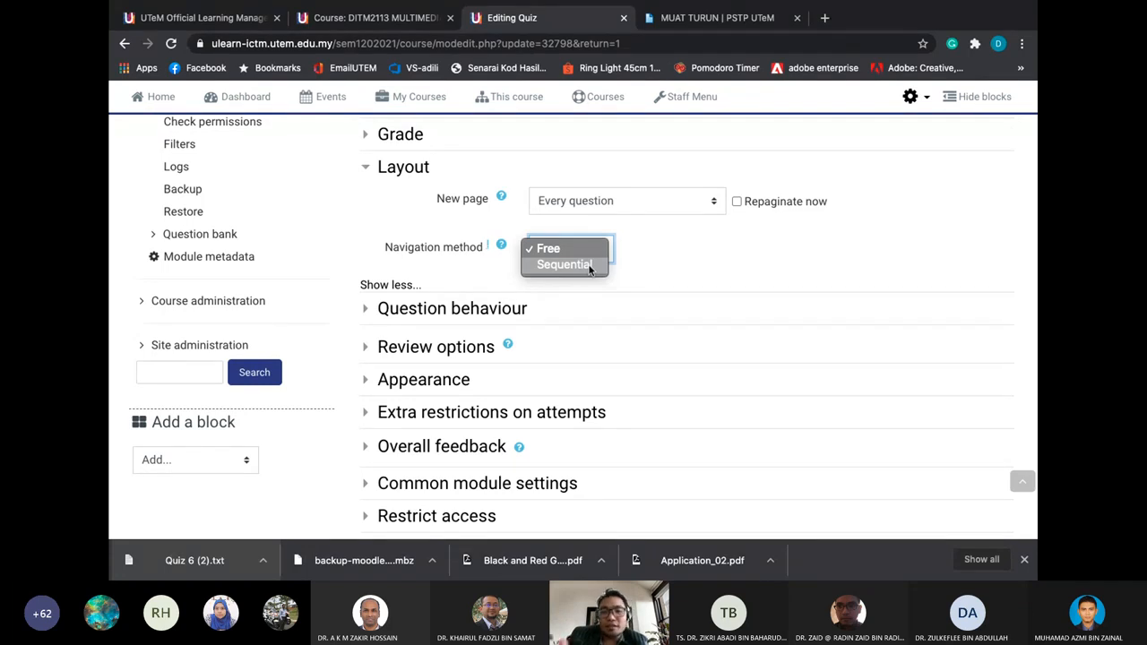
{"action": "left_click", "coordinate": [590, 267]}
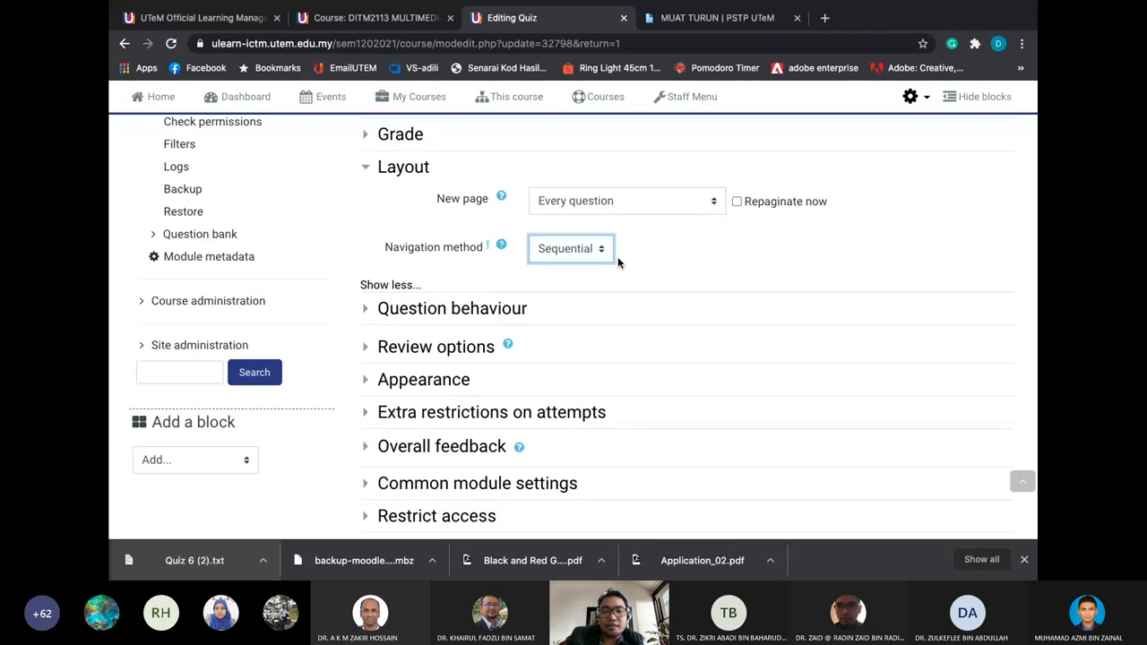
{"action": "scroll", "coordinate": [625, 263], "scroll_direction": "up", "scroll_amount": 1}
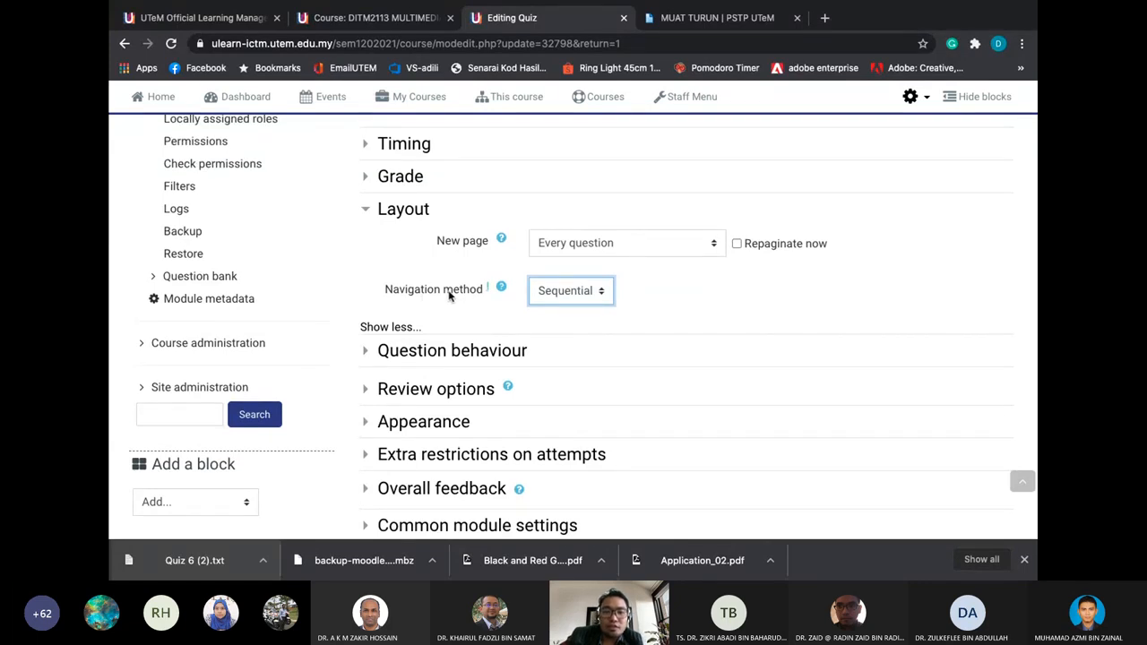
{"action": "left_click", "coordinate": [553, 293]}
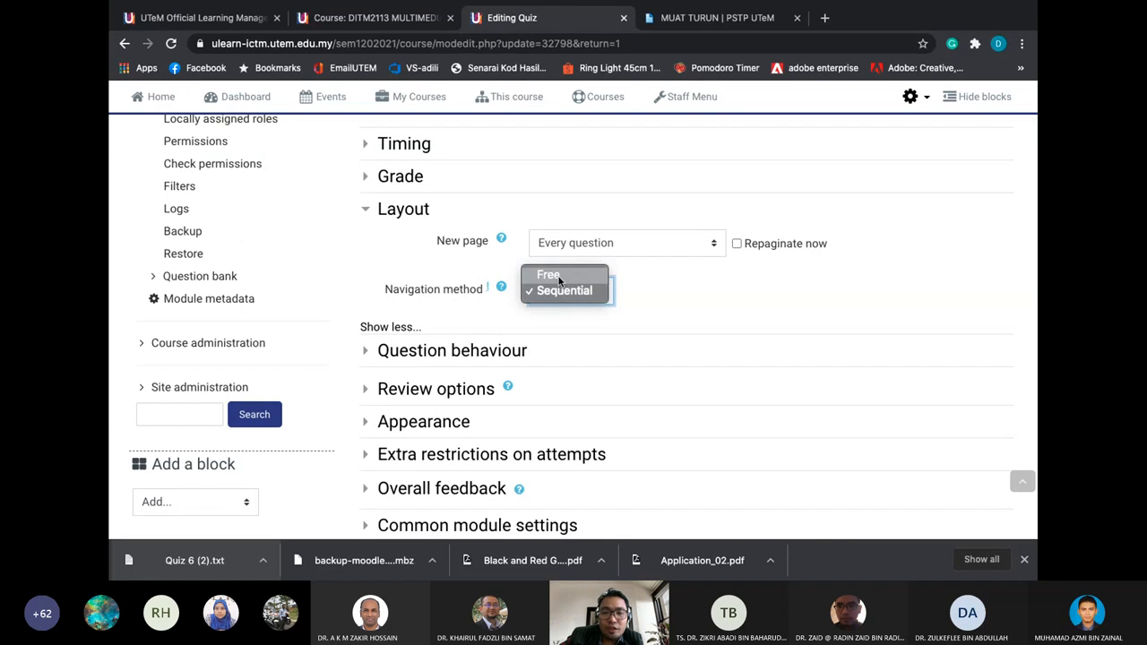
{"action": "left_click", "coordinate": [558, 277]}
{"action": "left_click", "coordinate": [557, 286]}
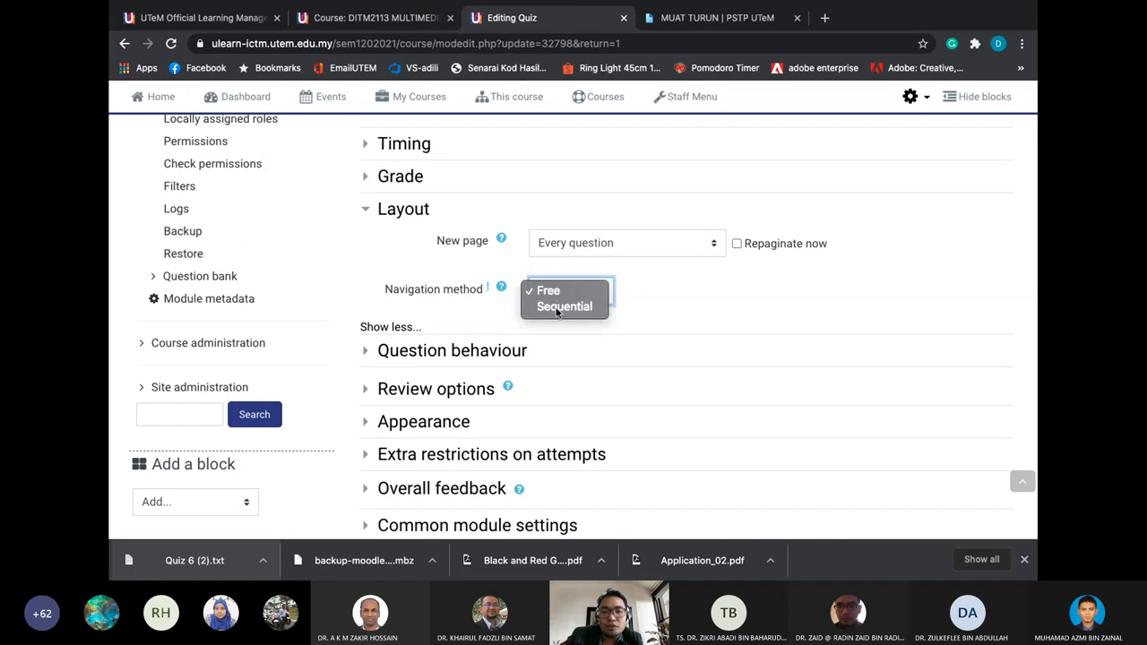
{"action": "left_click", "coordinate": [555, 307]}
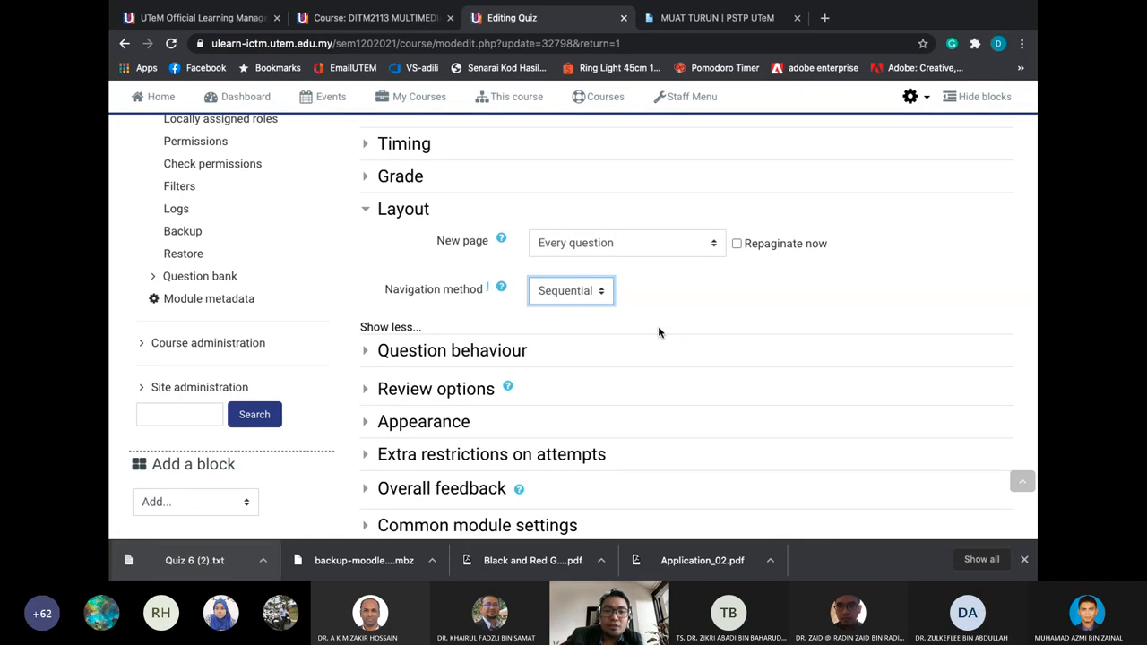
{"action": "scroll", "coordinate": [659, 332], "scroll_direction": "down", "scroll_amount": 1}
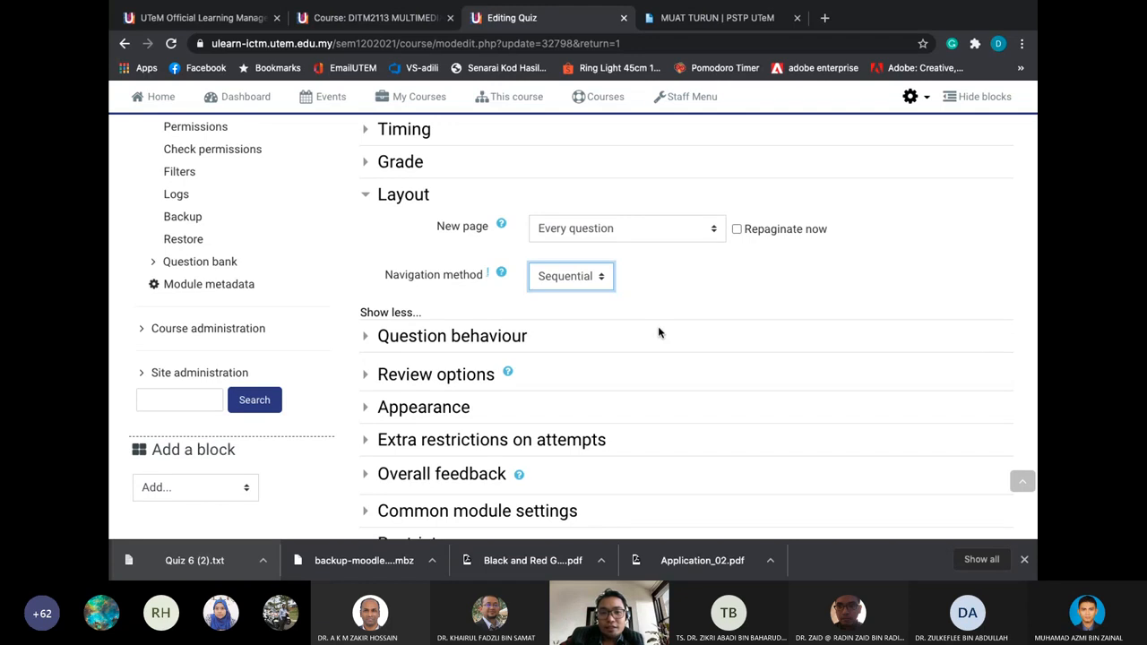
{"action": "scroll", "coordinate": [659, 333], "scroll_direction": "up", "scroll_amount": 5}
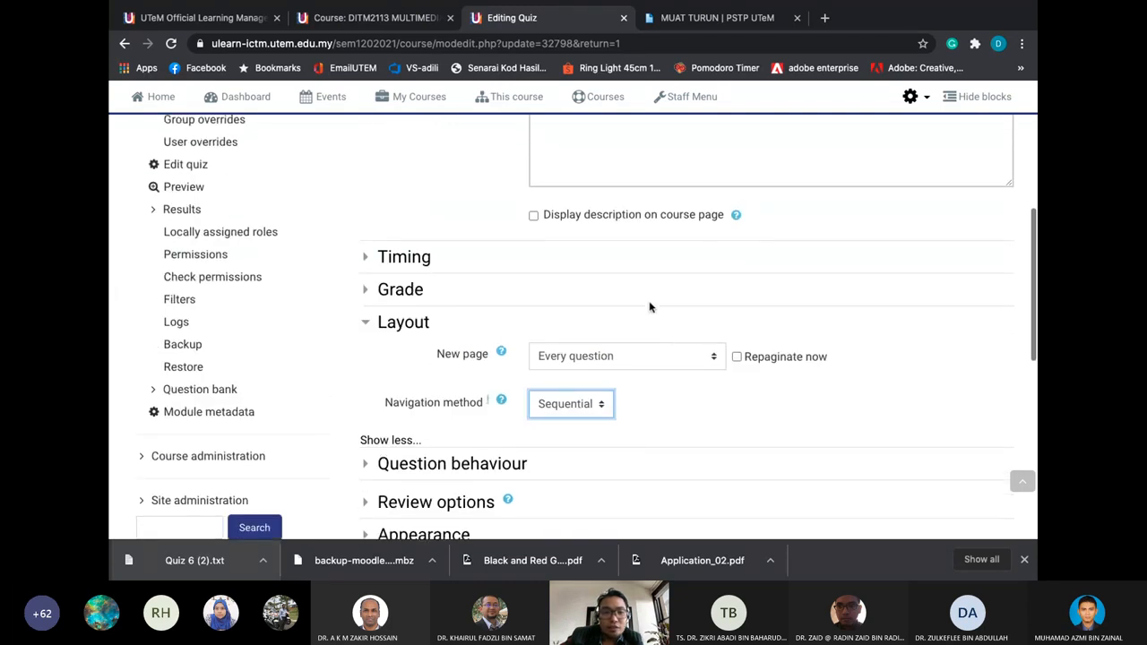
Re-expand the Layout options and leave navigation at Sequential after briefly trying Free
{"action": "right_click", "coordinate": [422, 243]}
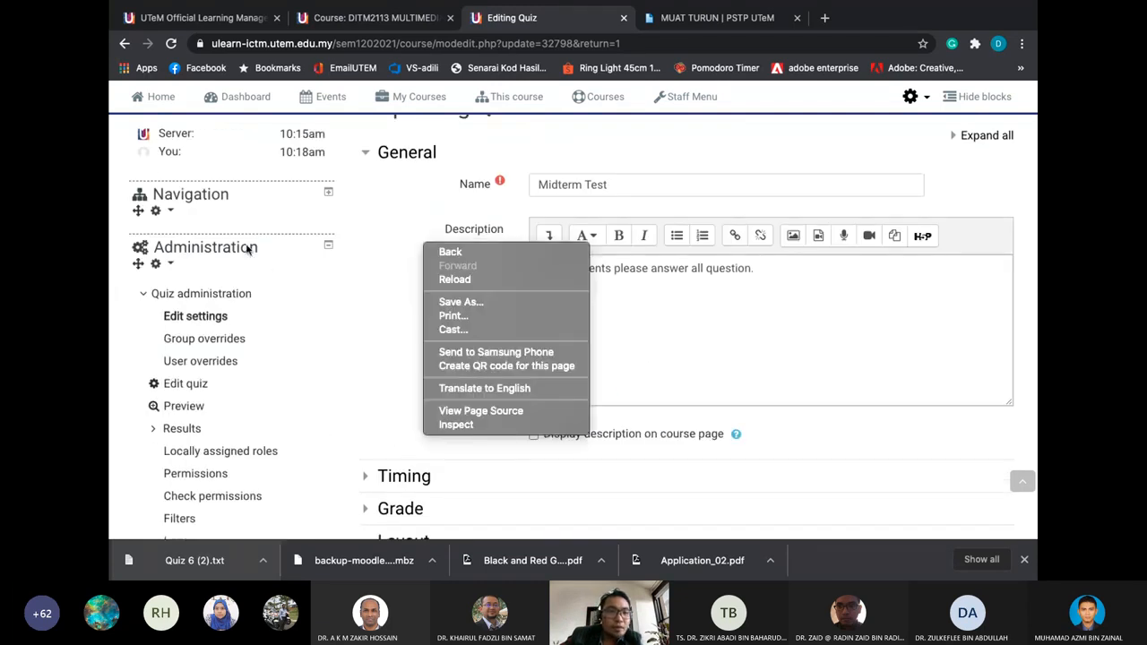
{"action": "left_click", "coordinate": [271, 287]}
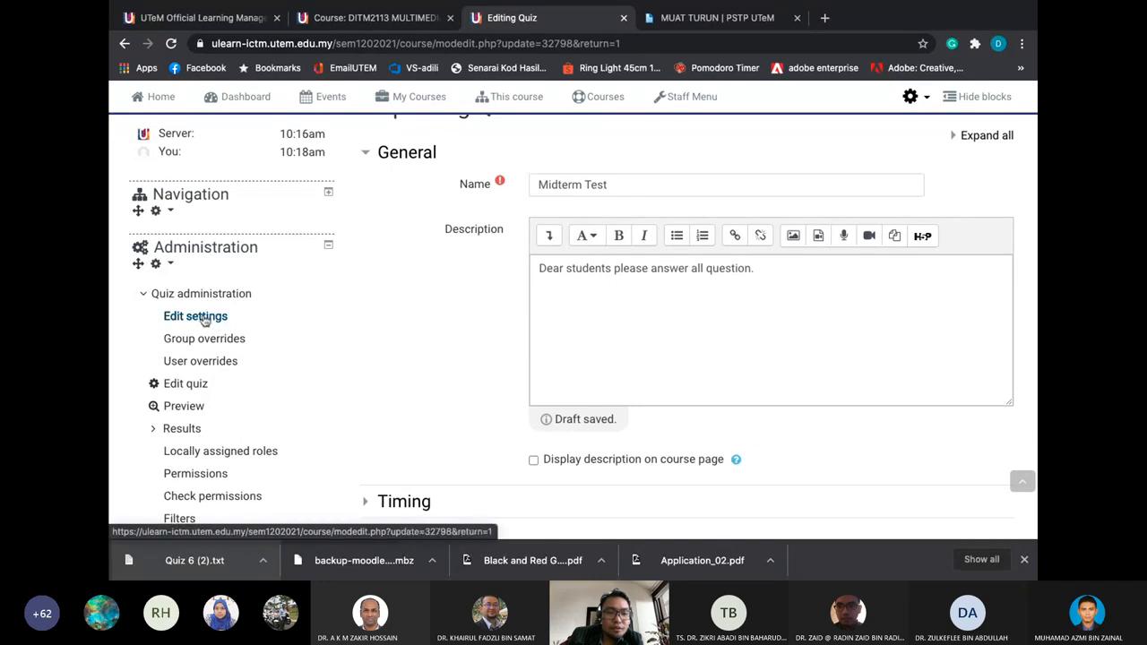
{"action": "scroll", "coordinate": [325, 377], "scroll_direction": "down", "scroll_amount": 5}
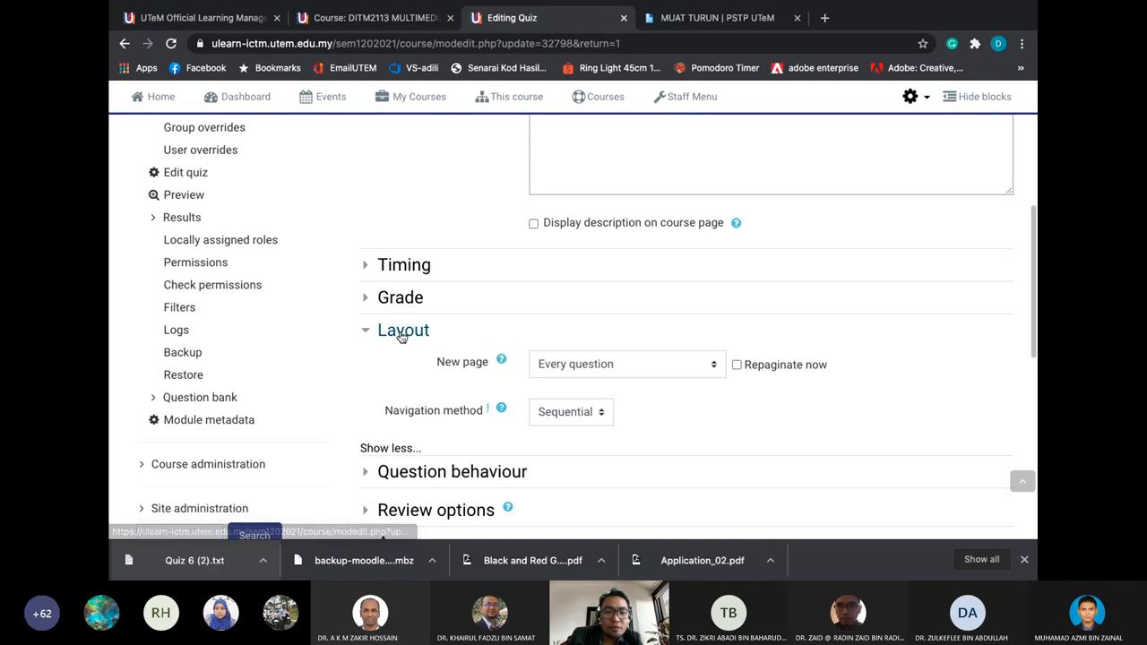
{"action": "left_click", "coordinate": [389, 446]}
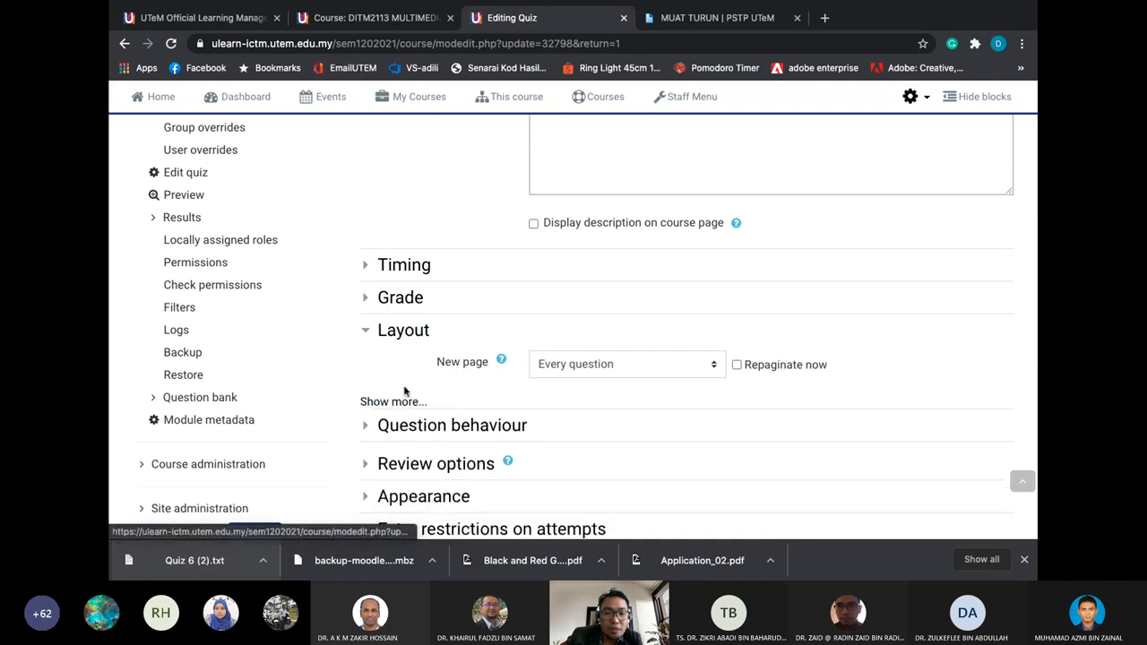
{"action": "left_click", "coordinate": [394, 402]}
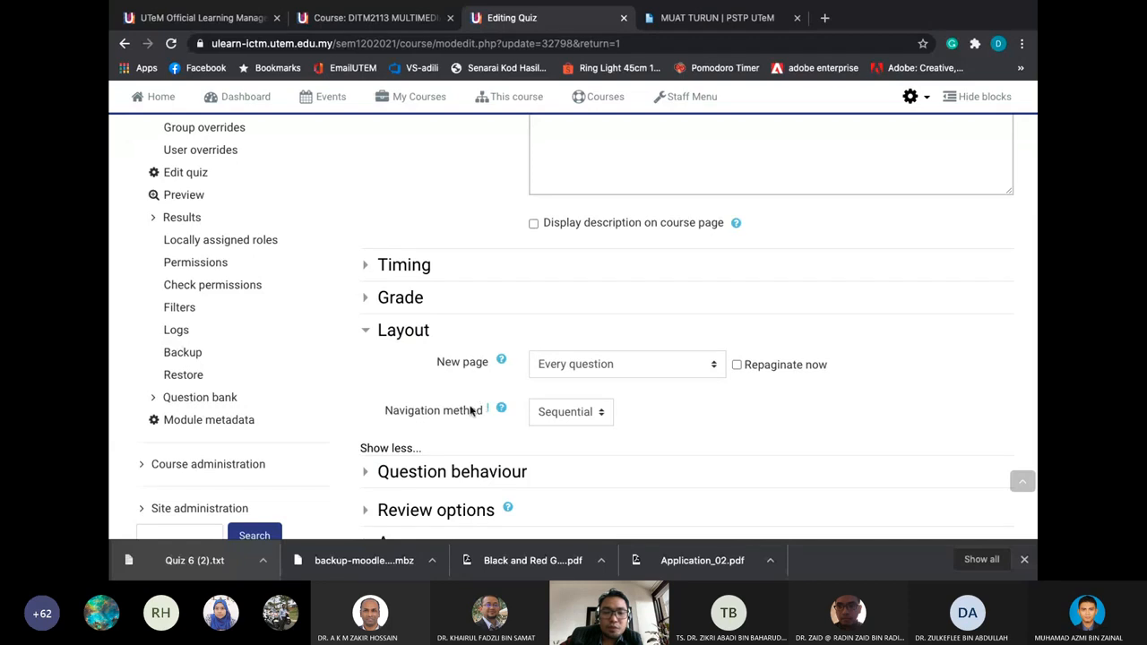
{"action": "left_click", "coordinate": [579, 417]}
{"action": "left_click", "coordinate": [577, 396]}
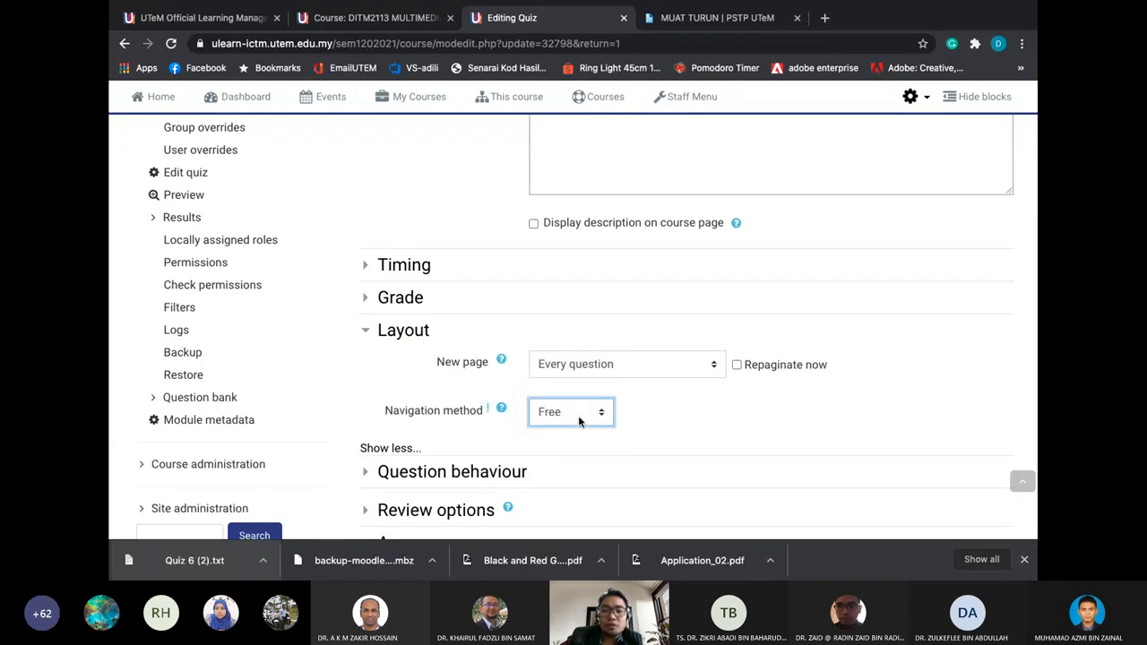
{"action": "left_click", "coordinate": [578, 417]}
{"action": "left_click", "coordinate": [573, 426]}
{"action": "scroll", "coordinate": [717, 422], "scroll_direction": "down", "scroll_amount": 2}
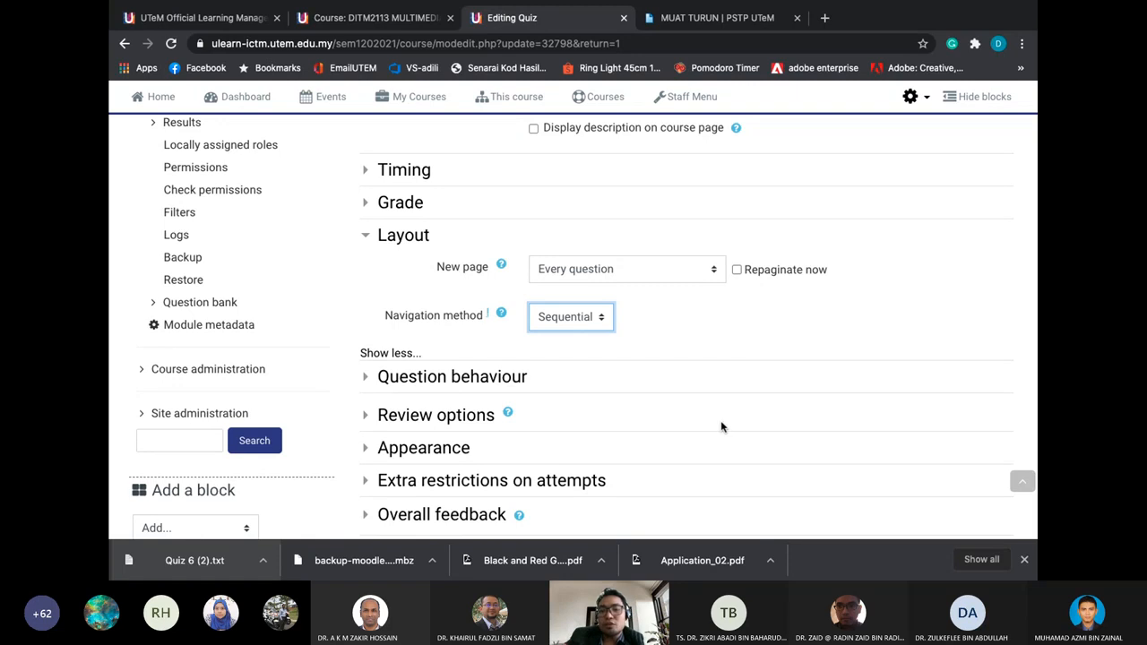
Keep New page at one question per page and scroll to the form bottom
{"action": "left_click", "coordinate": [678, 272]}
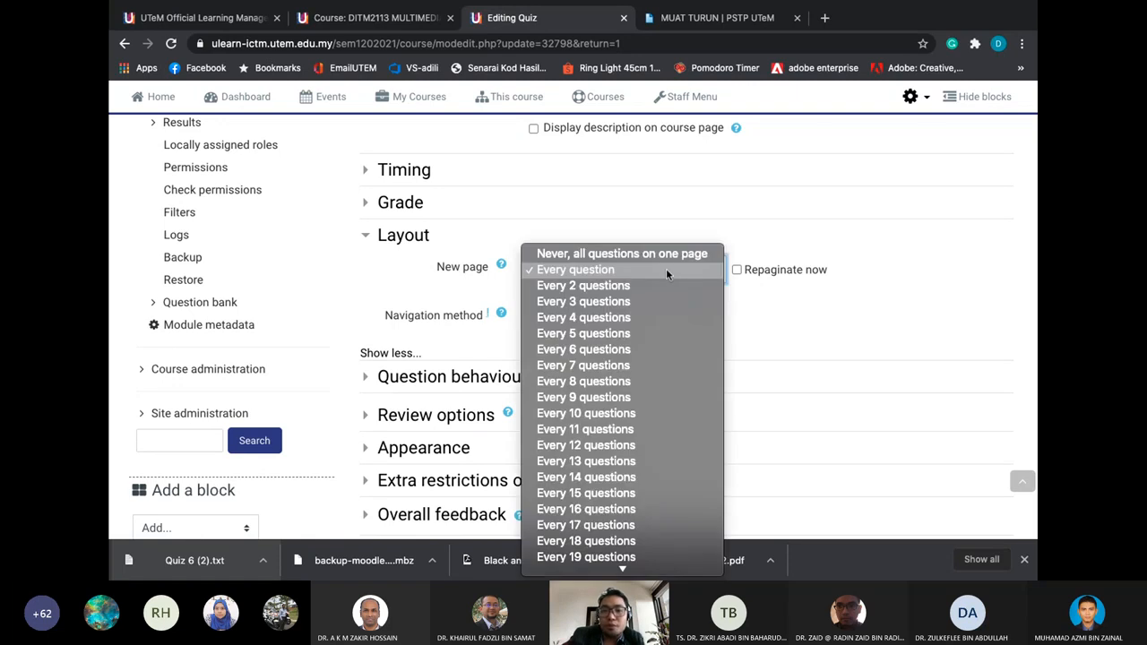
{"action": "left_click", "coordinate": [665, 268]}
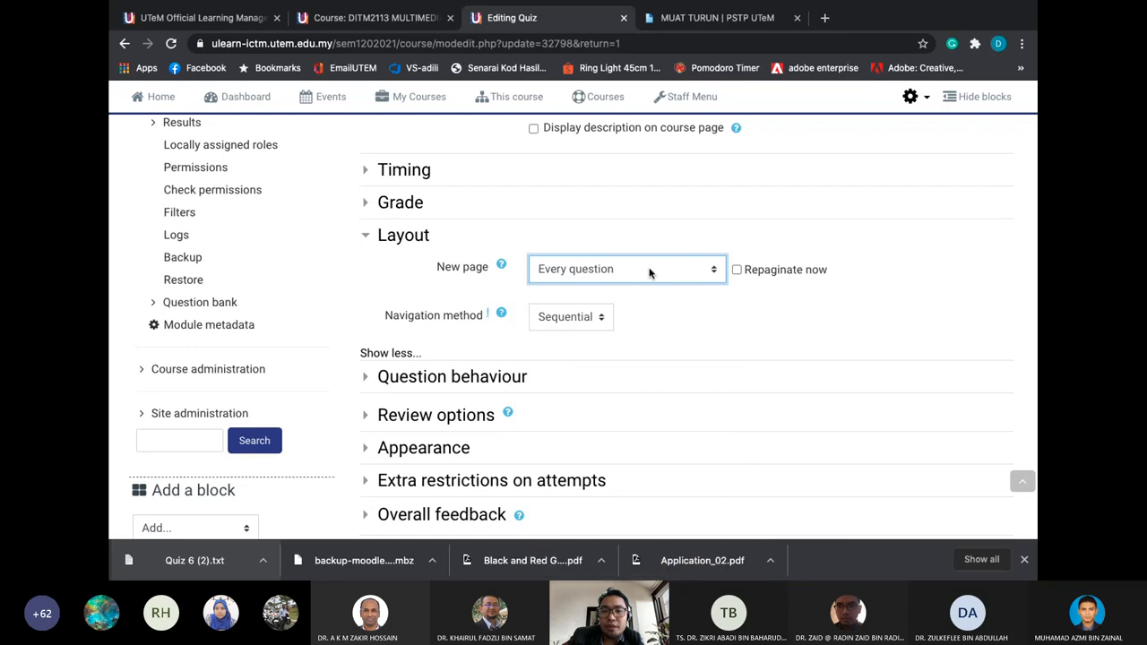
{"action": "left_click", "coordinate": [649, 272]}
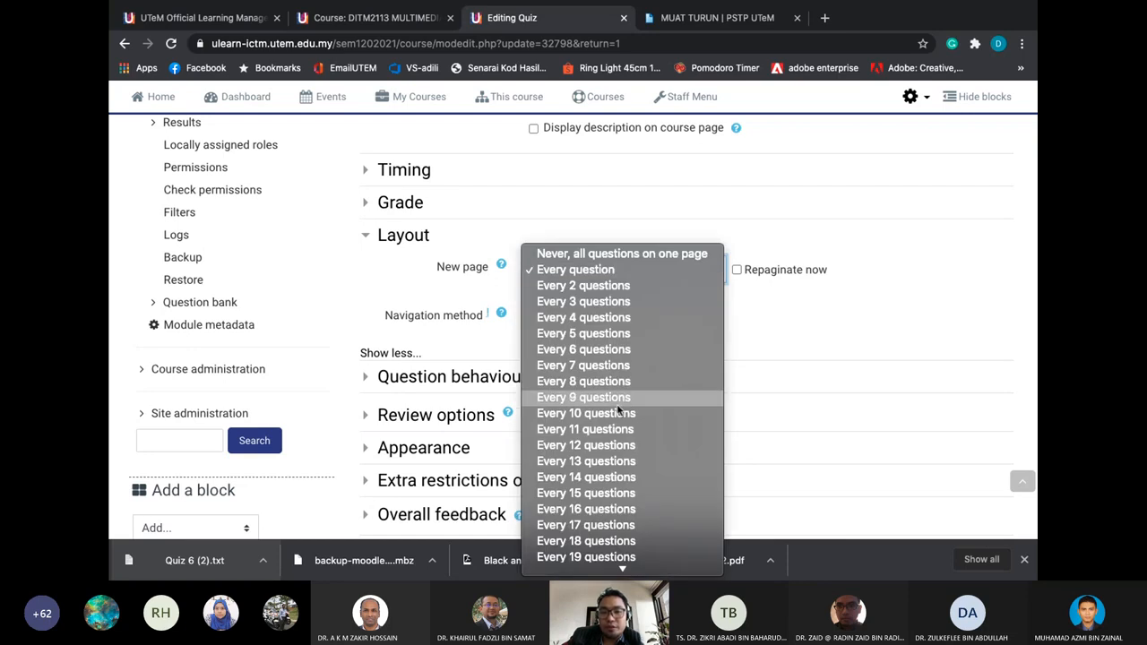
{"action": "left_click", "coordinate": [797, 342]}
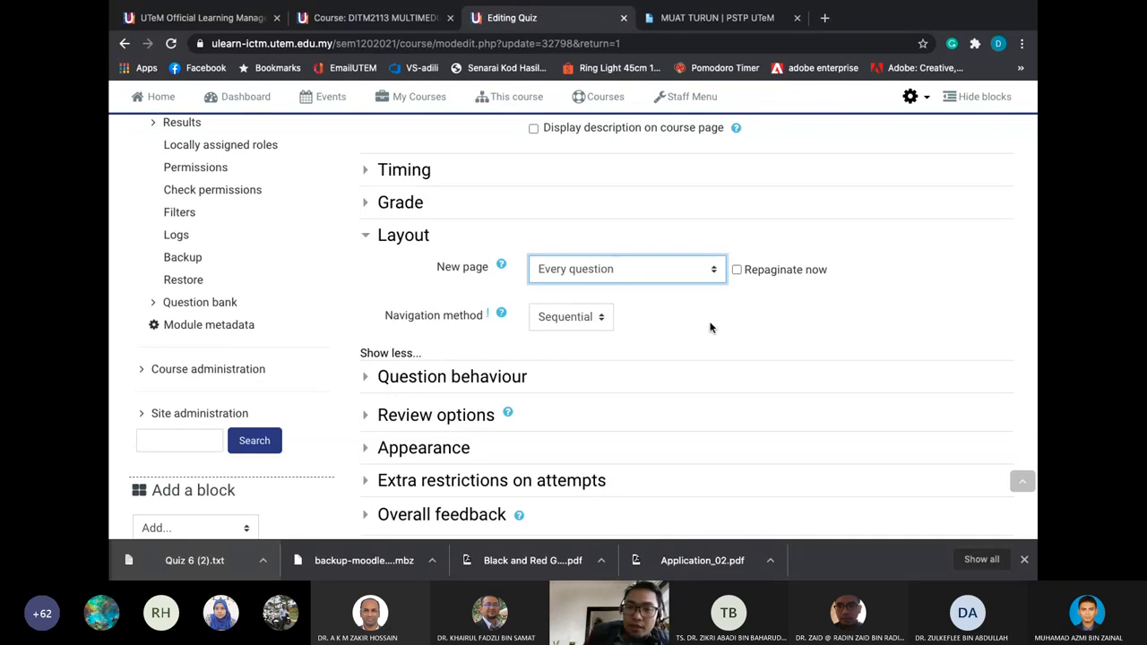
{"action": "scroll", "coordinate": [710, 328], "scroll_direction": "down", "scroll_amount": 5}
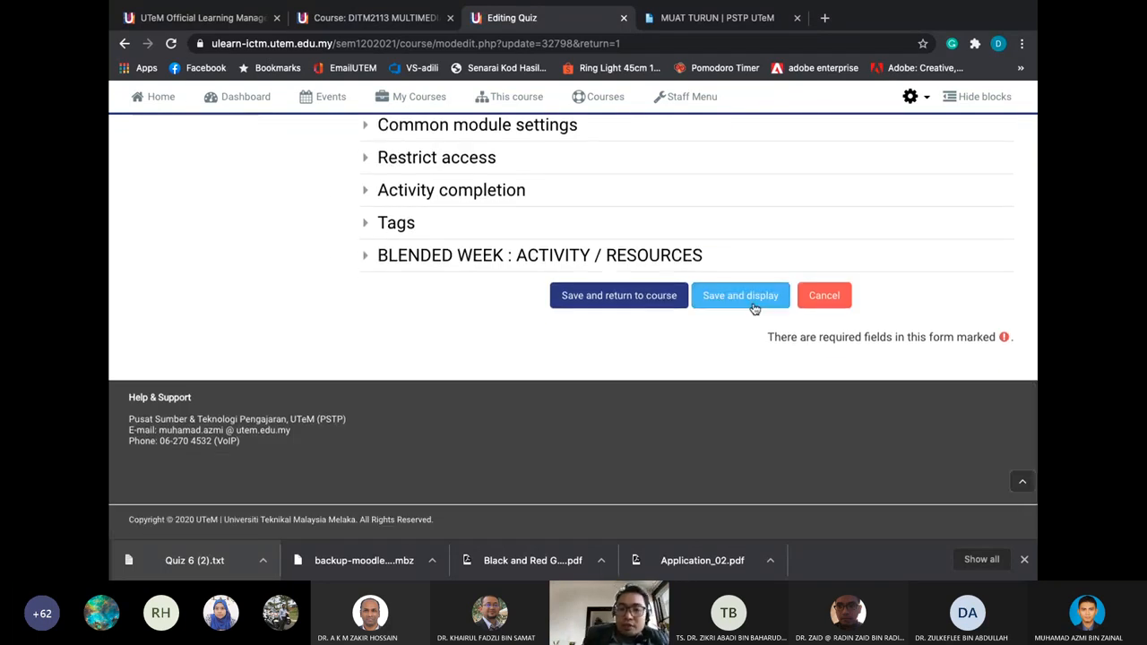
Save the quiz settings, start a new preview attempt, and go to question 1
{"action": "left_click", "coordinate": [740, 296]}
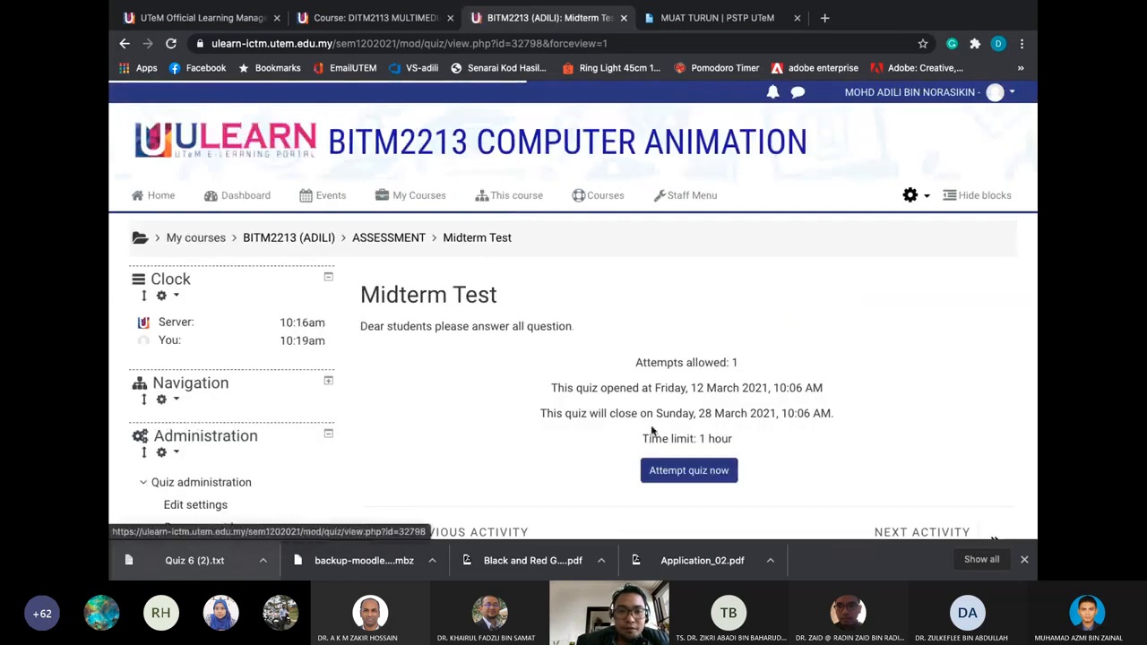
{"action": "left_click", "coordinate": [688, 470]}
{"action": "left_click", "coordinate": [527, 385]}
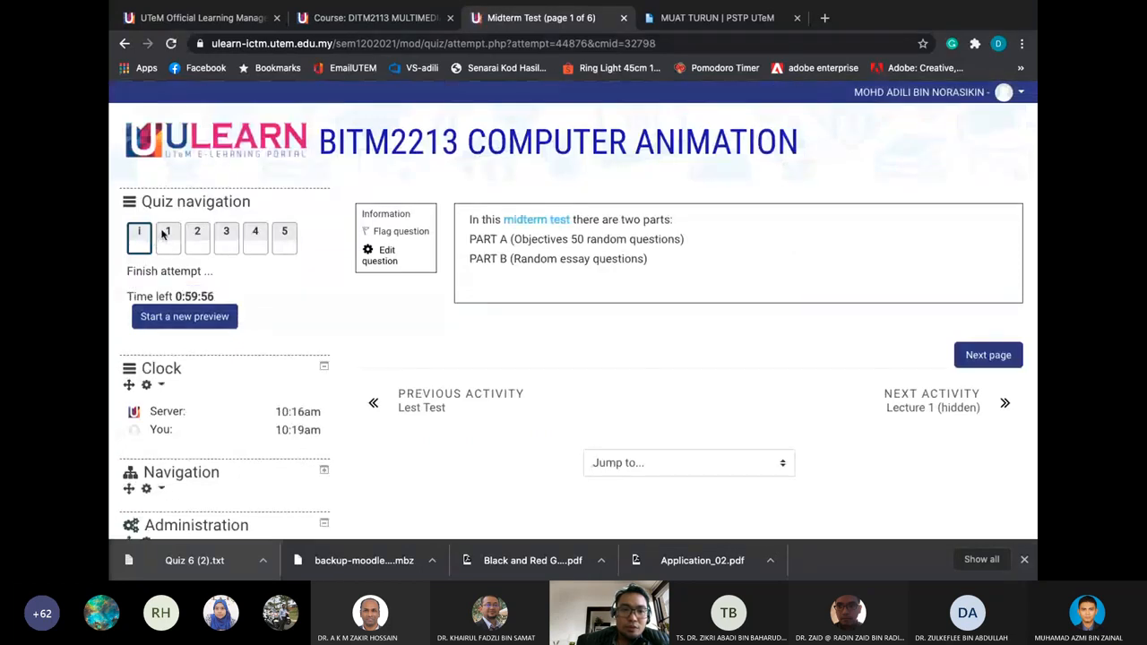
{"action": "left_click", "coordinate": [998, 361]}
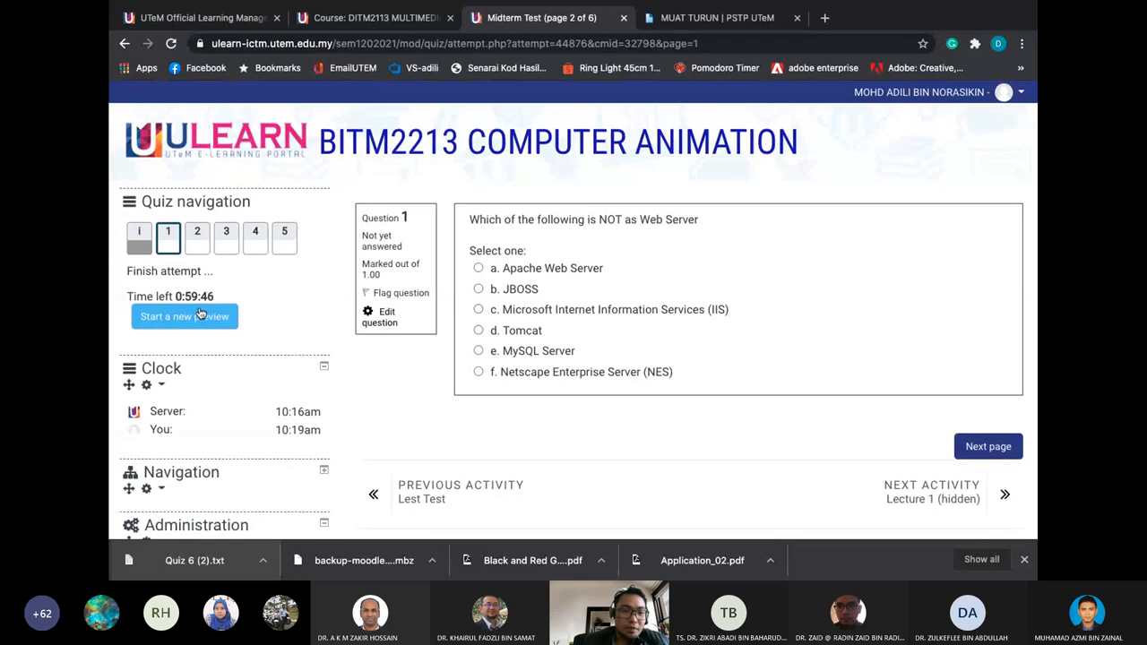
Highlight the remaining time, then switch to the presentation's desktop
{"action": "left_click_drag", "start_coordinate": [175, 296], "coordinate": [230, 296]}
{"action": "left_click", "coordinate": [425, 419]}
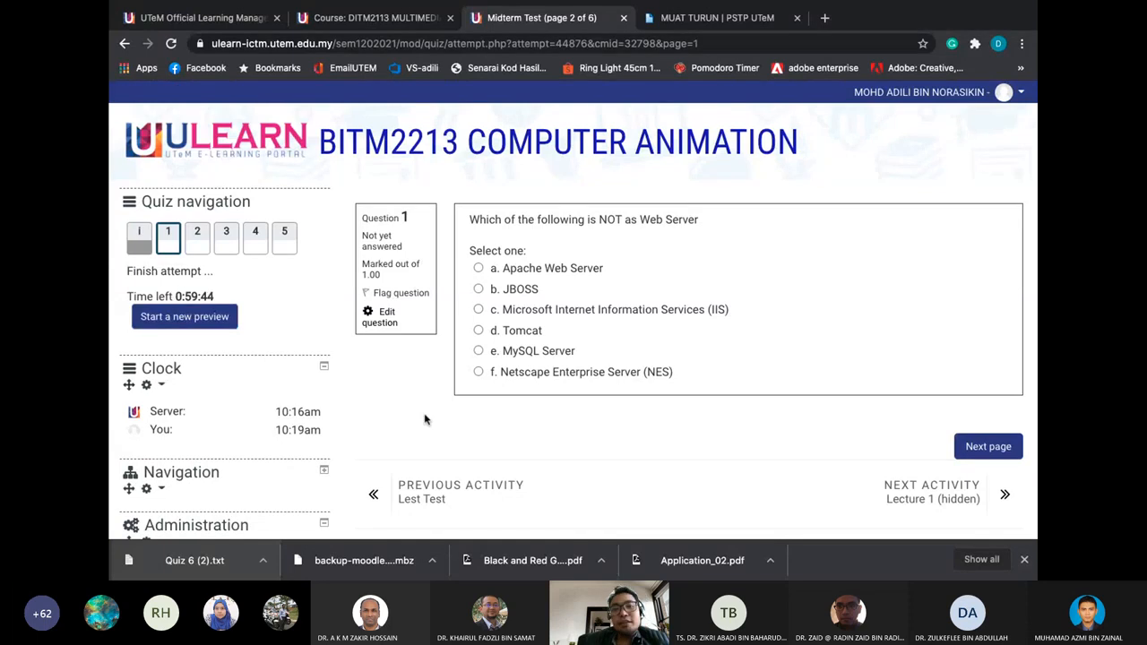
{"action": "key", "text": "ctrl+Left"}
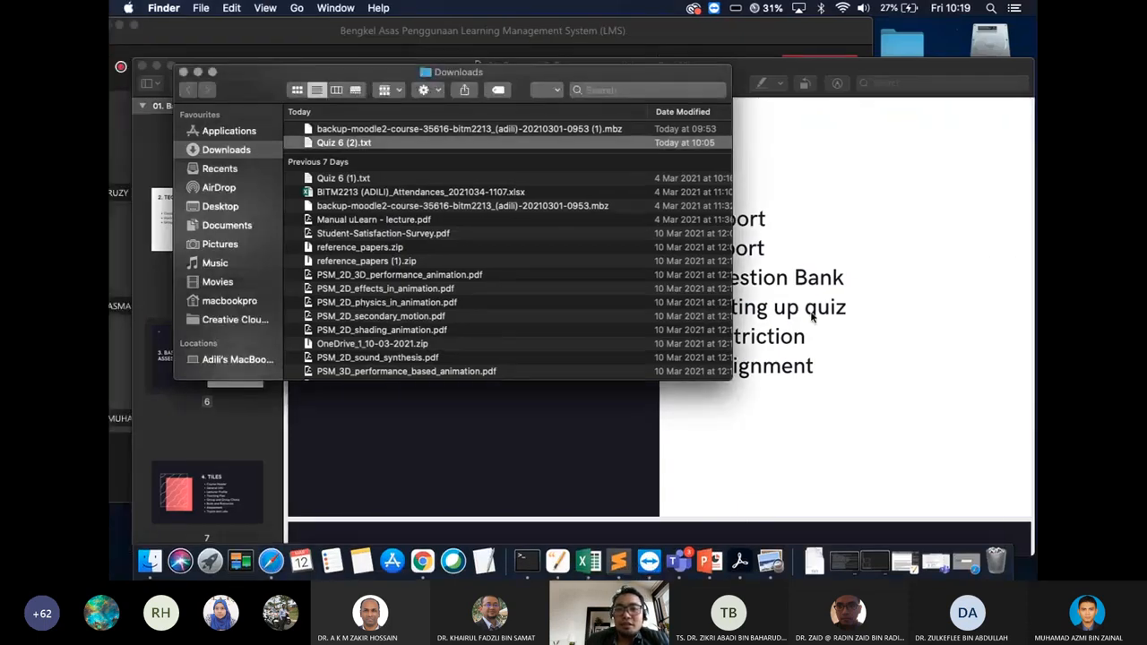
Bring the presentation to the Basic Assessment slide, then return to the quiz desktop
{"action": "left_click", "coordinate": [811, 316]}
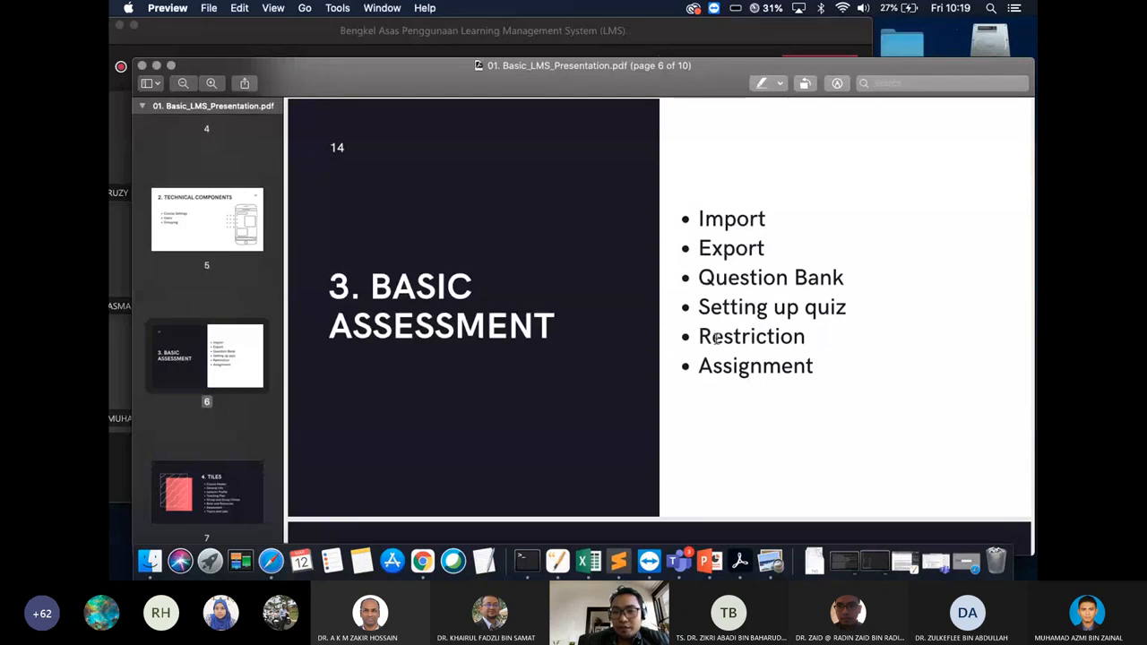
{"action": "scroll", "coordinate": [246, 357], "scroll_direction": "down", "scroll_amount": 1}
{"action": "scroll", "coordinate": [246, 356], "scroll_direction": "down", "scroll_amount": 1}
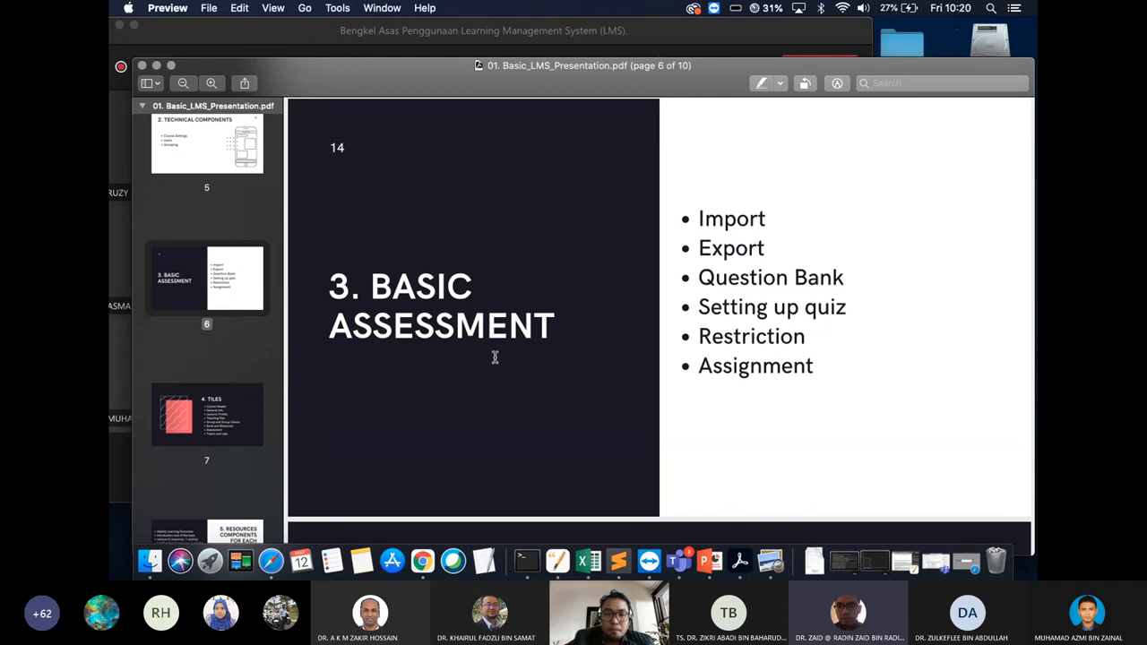
{"action": "key", "text": "ctrl+Right"}
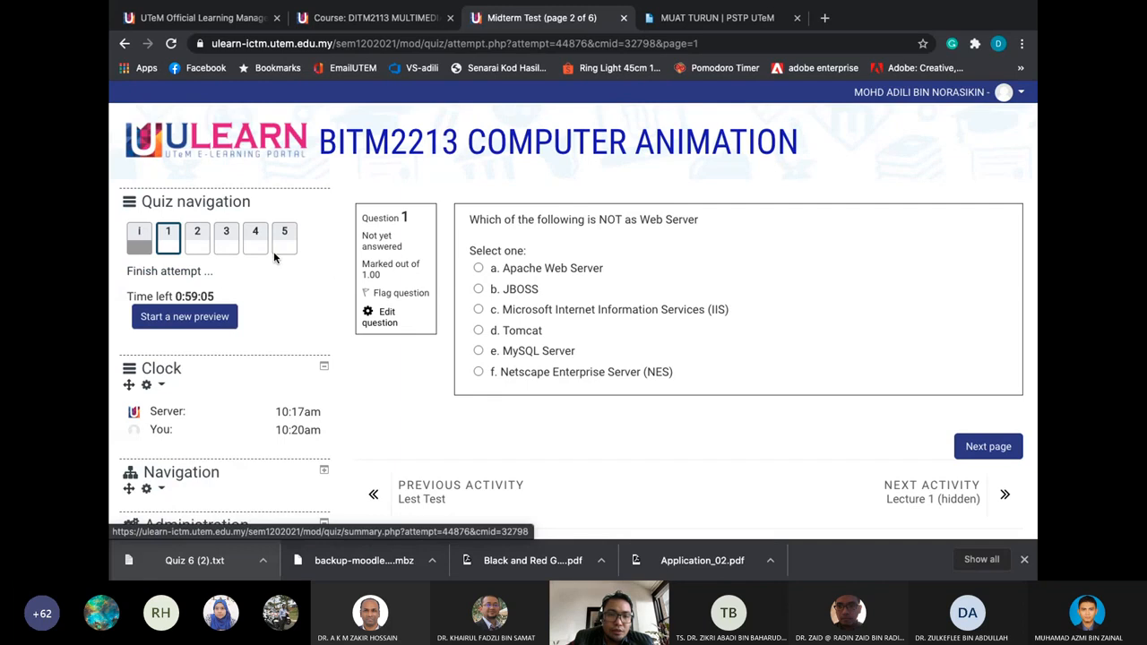
Open the Midterm Test grades report, regenerate it, and check the Attempts from choices
{"action": "scroll", "coordinate": [274, 251], "scroll_direction": "down", "scroll_amount": 1}
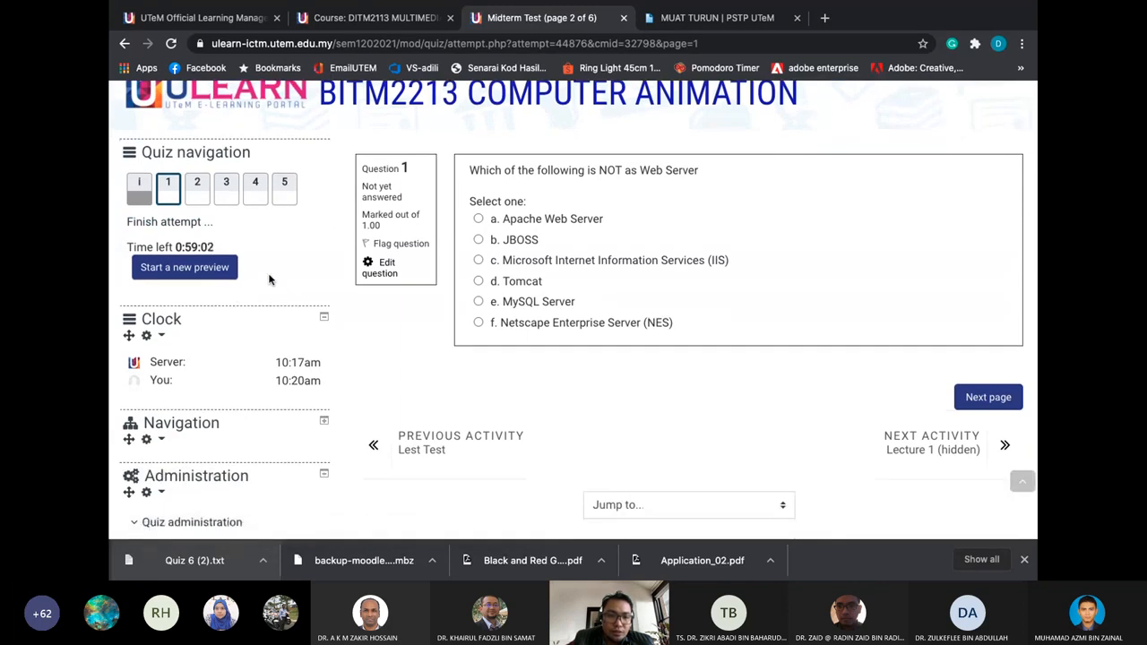
{"action": "scroll", "coordinate": [269, 278], "scroll_direction": "down", "scroll_amount": 5}
{"action": "scroll", "coordinate": [270, 274], "scroll_direction": "down", "scroll_amount": 2}
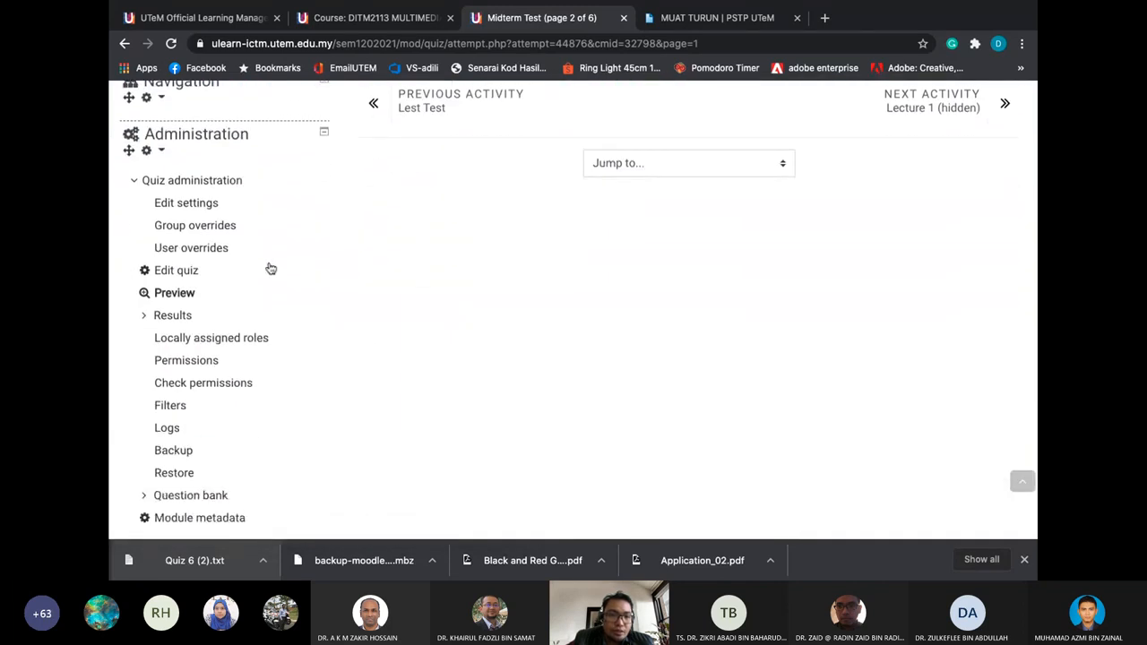
{"action": "left_click", "coordinate": [184, 319]}
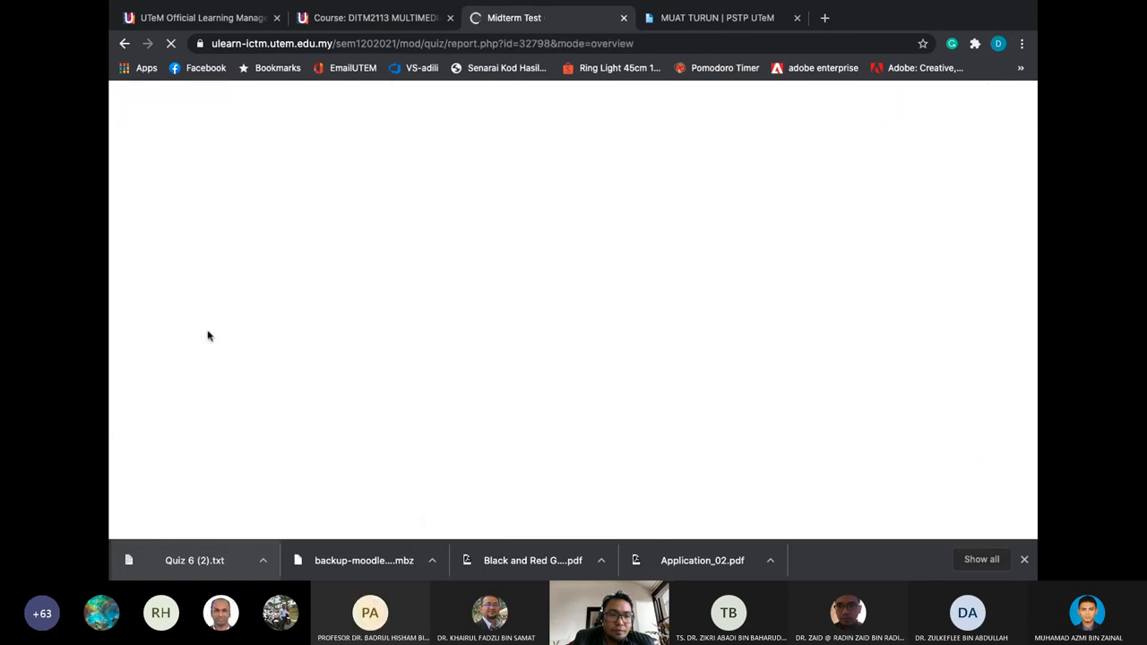
{"action": "scroll", "coordinate": [208, 336], "scroll_direction": "down", "scroll_amount": 3}
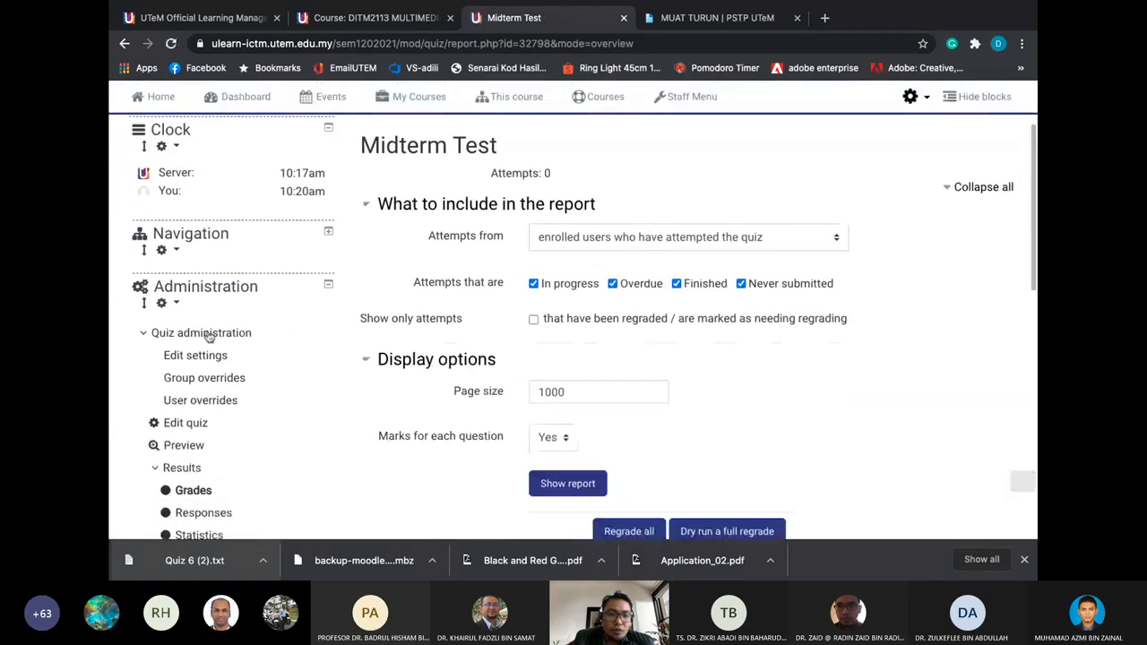
{"action": "scroll", "coordinate": [209, 336], "scroll_direction": "down", "scroll_amount": 1}
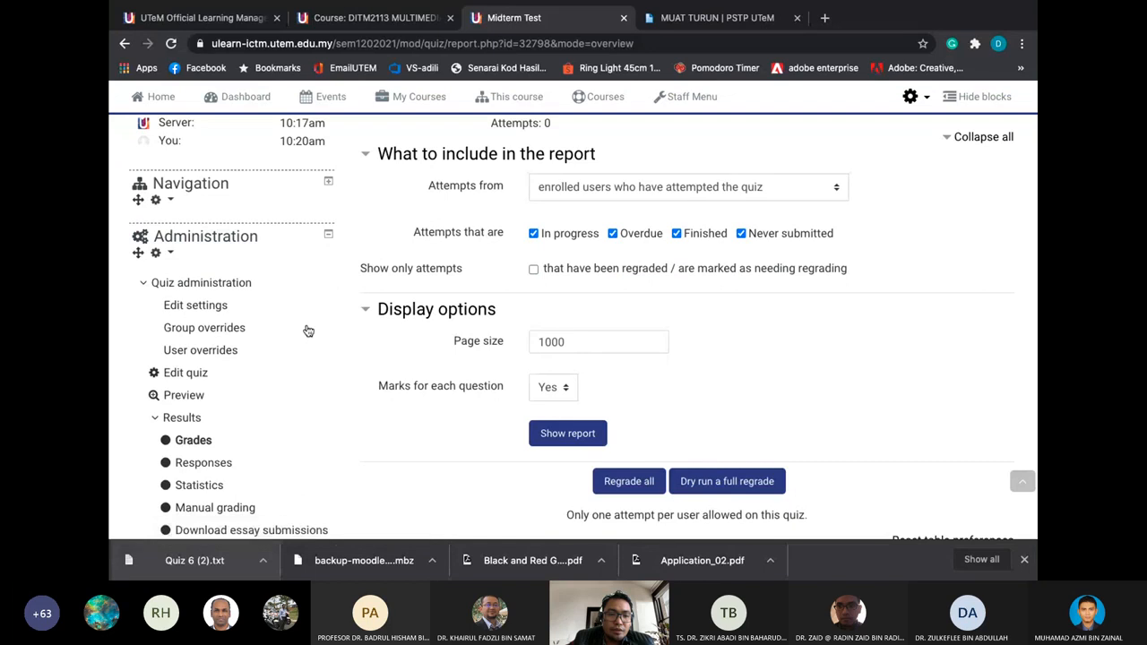
{"action": "scroll", "coordinate": [308, 332], "scroll_direction": "down", "scroll_amount": 1}
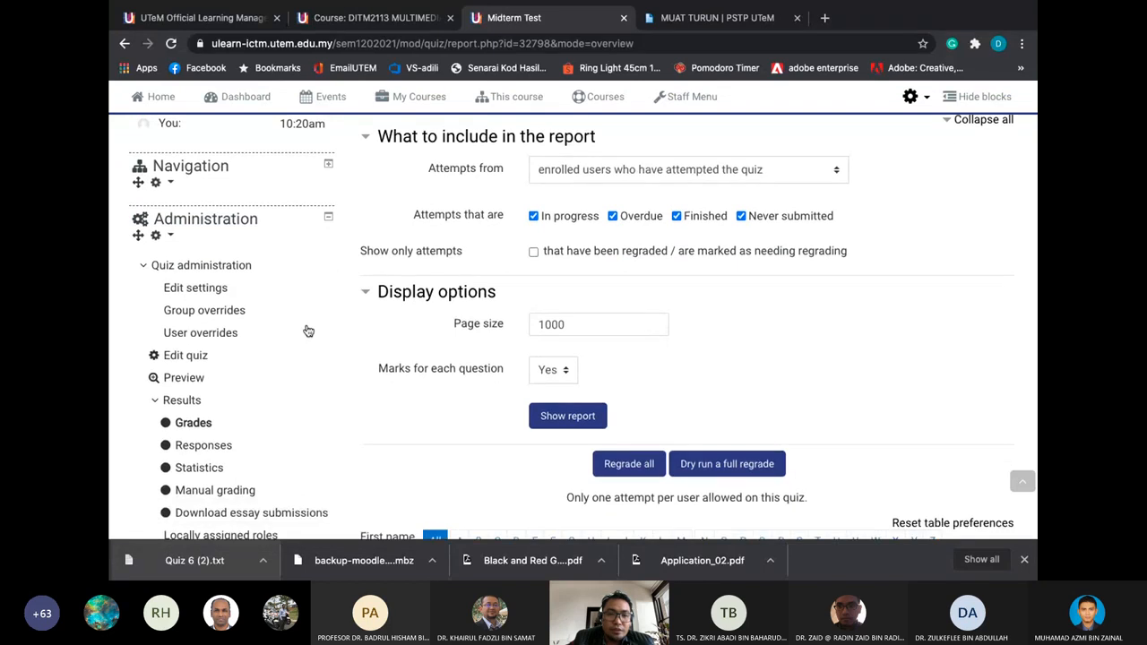
{"action": "scroll", "coordinate": [308, 332], "scroll_direction": "down", "scroll_amount": 1}
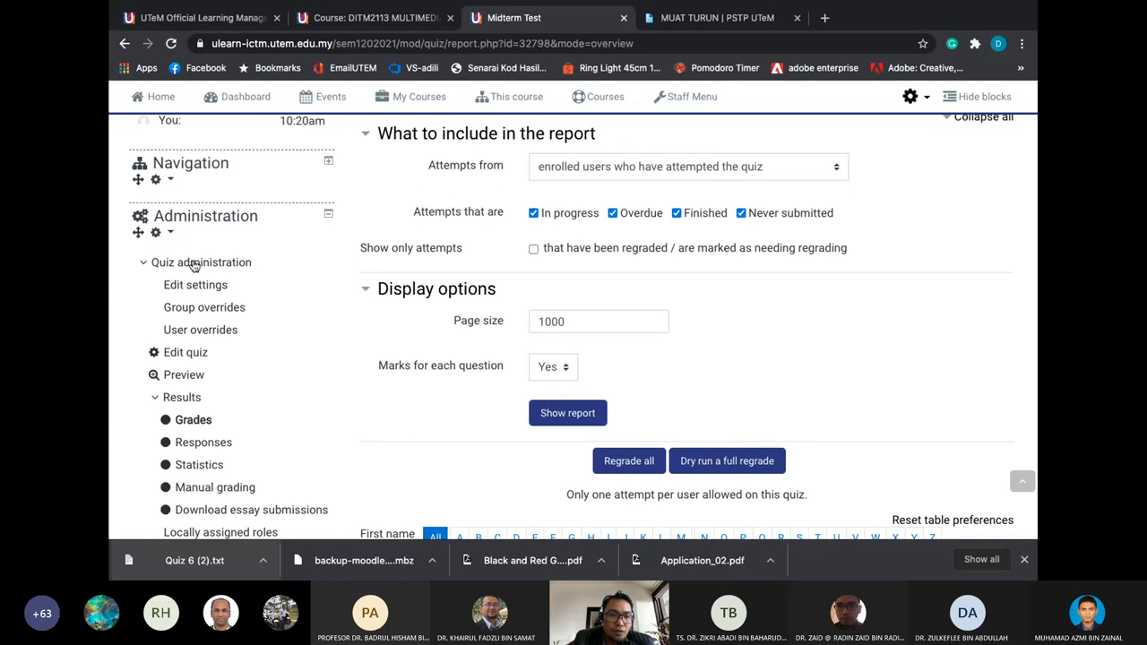
{"action": "scroll", "coordinate": [313, 369], "scroll_direction": "down", "scroll_amount": 3}
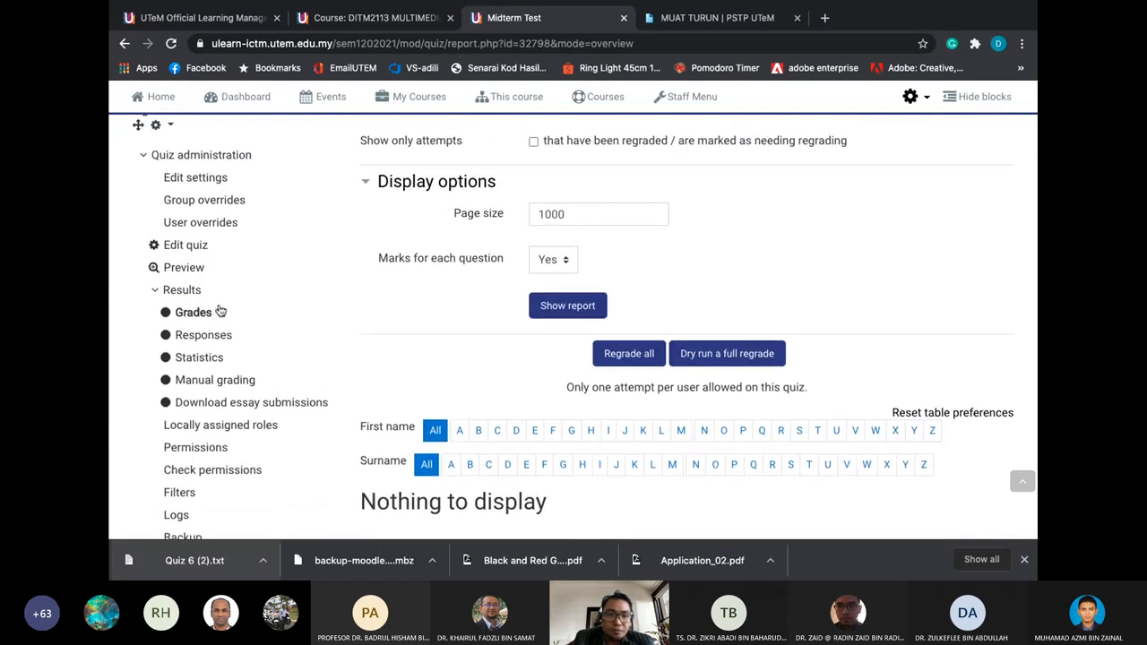
{"action": "scroll", "coordinate": [224, 313], "scroll_direction": "up", "scroll_amount": 2}
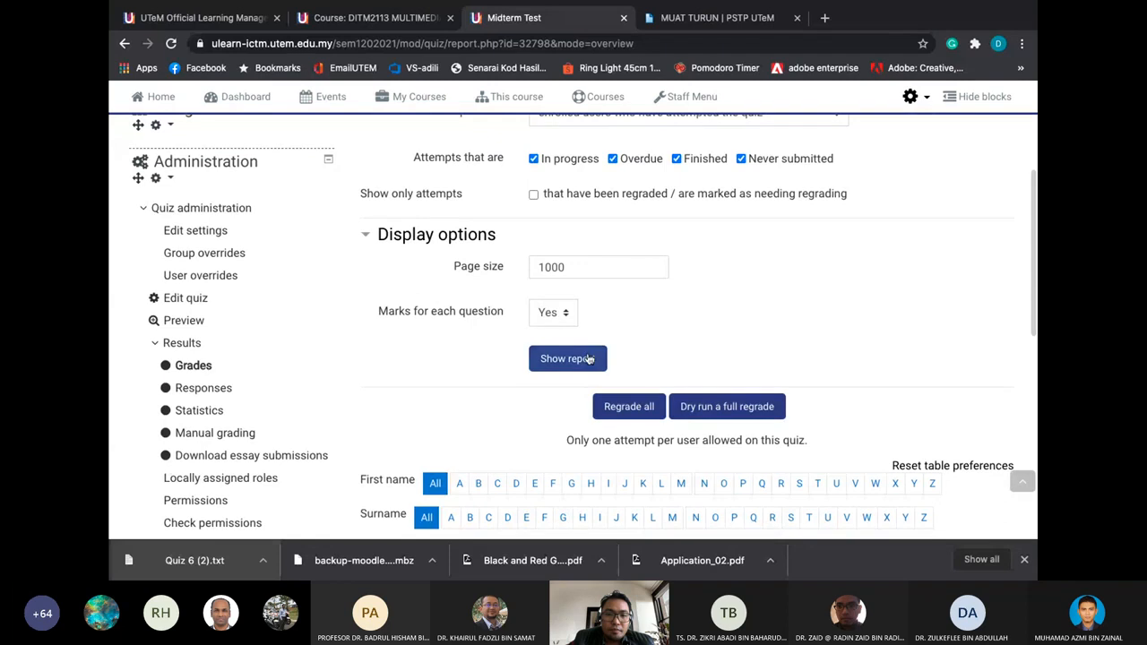
{"action": "left_click", "coordinate": [584, 358]}
{"action": "left_click", "coordinate": [615, 215]}
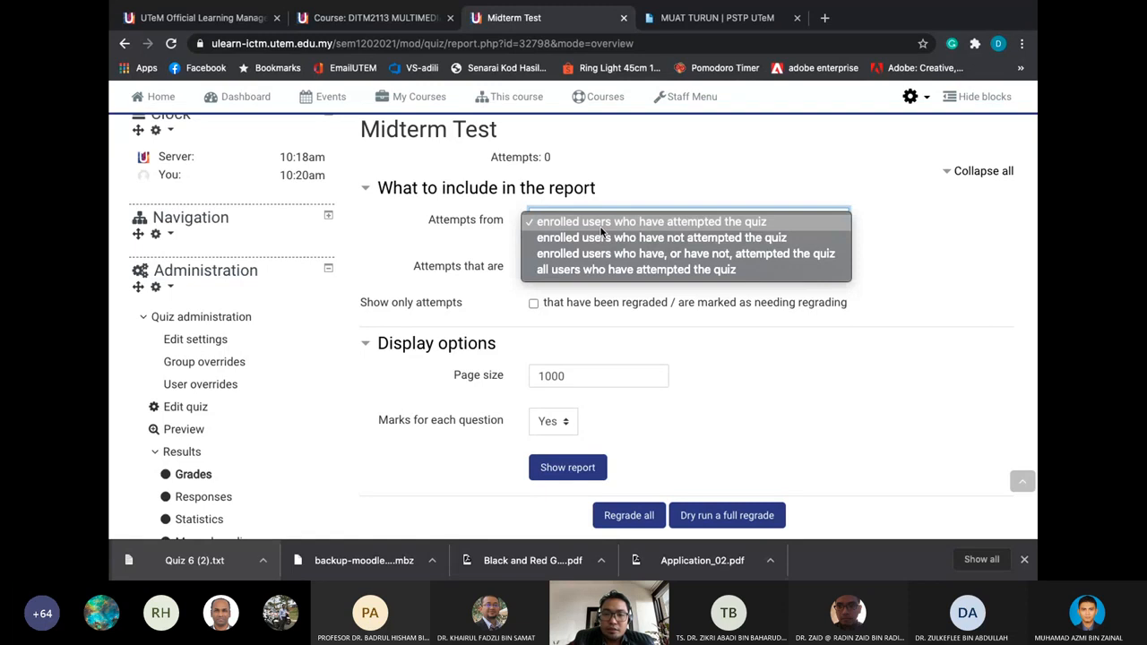
Close the Attempts from list unchanged, reload Grades and regenerate the report
{"action": "left_click", "coordinate": [602, 231]}
{"action": "scroll", "coordinate": [490, 327], "scroll_direction": "down", "scroll_amount": 2}
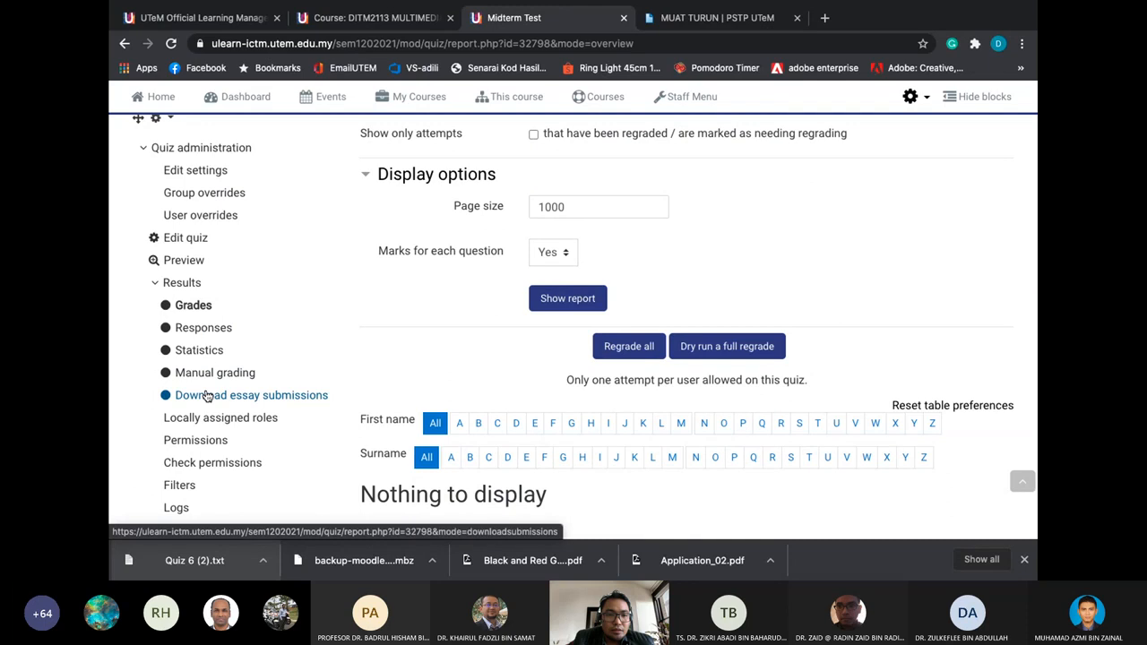
{"action": "left_click", "coordinate": [194, 306]}
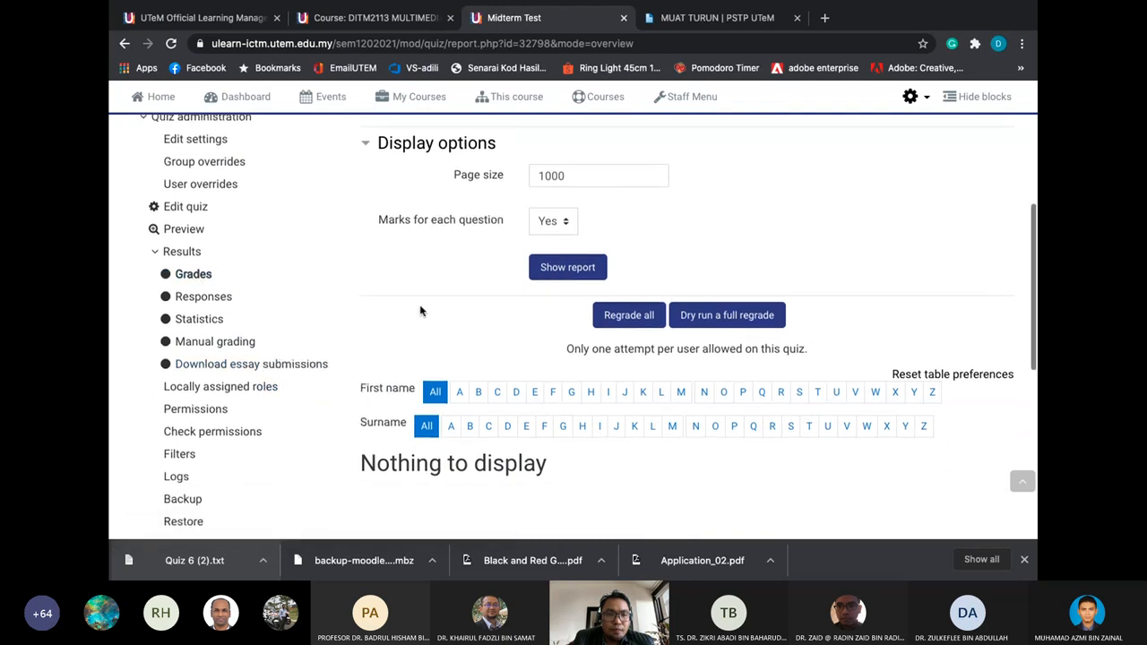
{"action": "scroll", "coordinate": [537, 358], "scroll_direction": "down", "scroll_amount": 1}
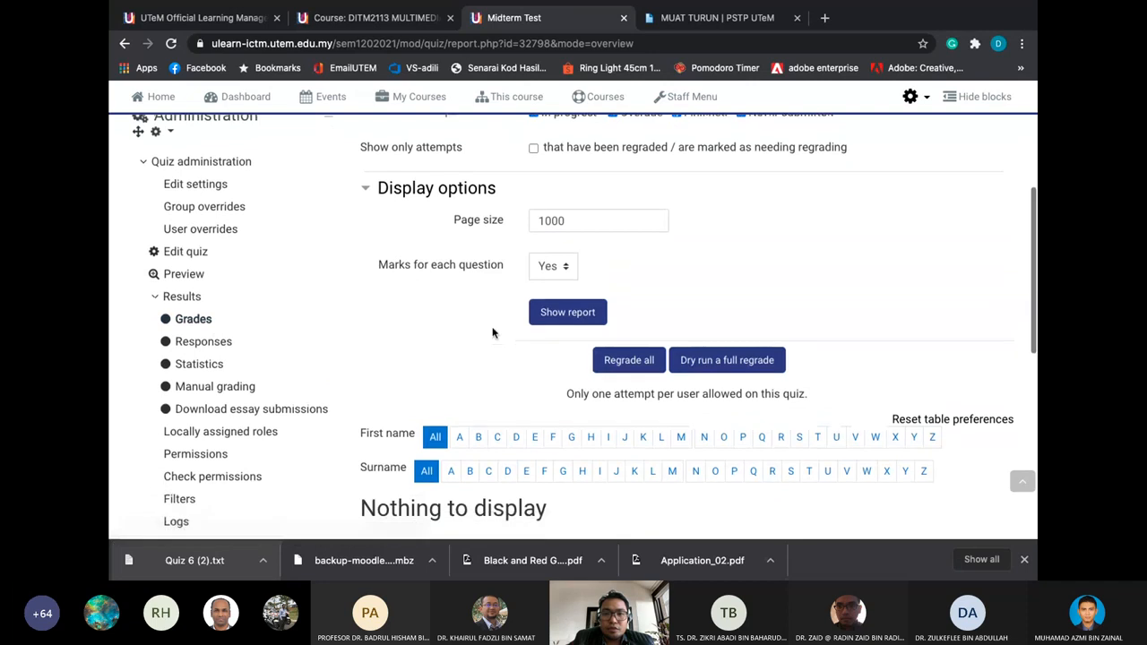
{"action": "scroll", "coordinate": [693, 421], "scroll_direction": "up", "scroll_amount": 2}
{"action": "scroll", "coordinate": [693, 421], "scroll_direction": "down", "scroll_amount": 1}
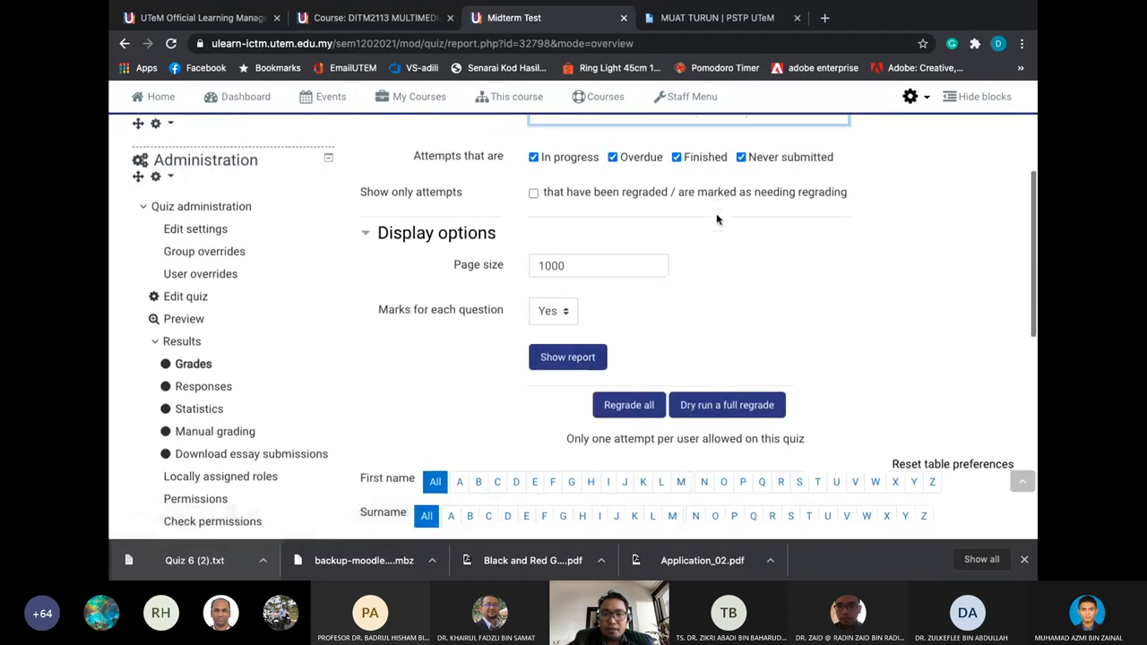
{"action": "scroll", "coordinate": [659, 475], "scroll_direction": "down", "scroll_amount": 2}
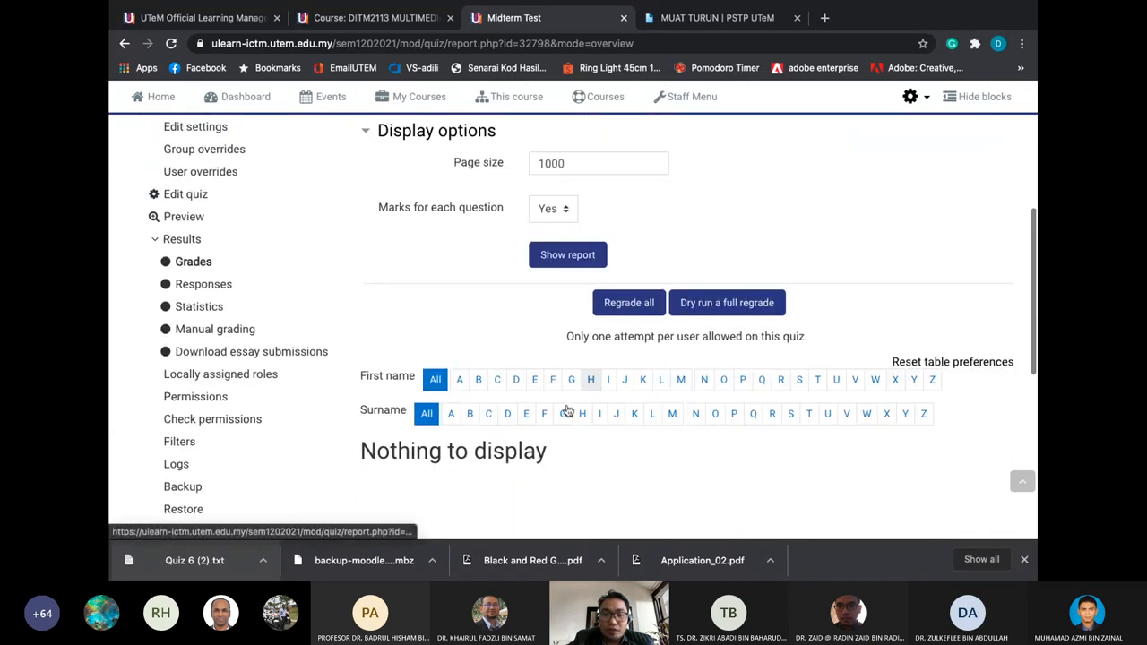
{"action": "scroll", "coordinate": [623, 497], "scroll_direction": "down", "scroll_amount": 1}
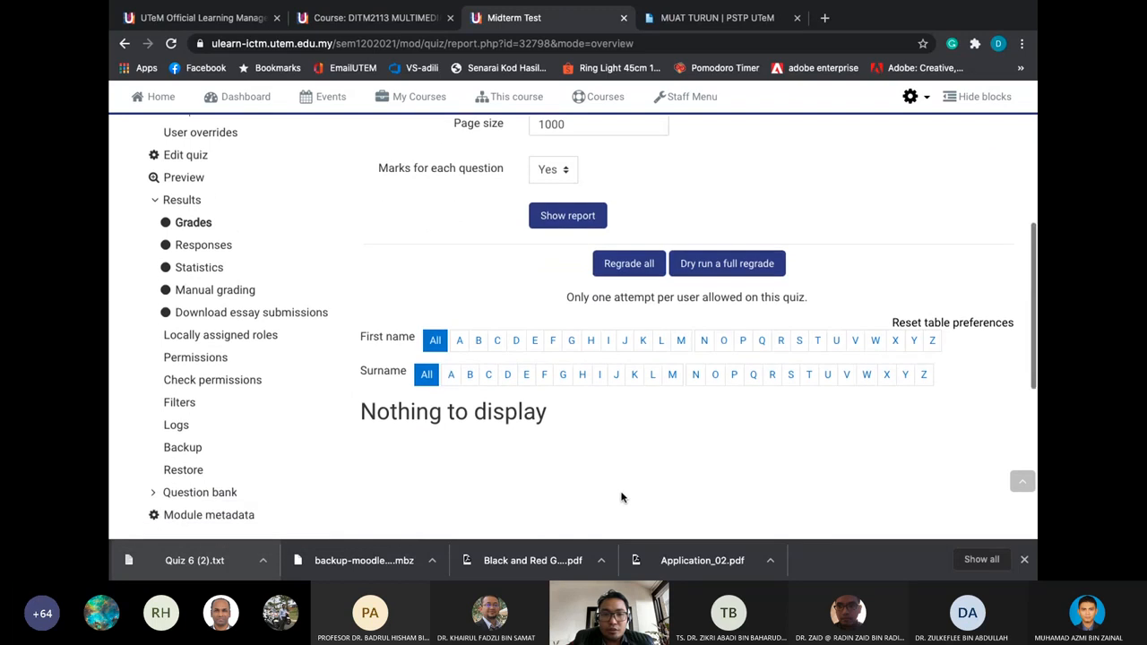
{"action": "scroll", "coordinate": [569, 452], "scroll_direction": "down", "scroll_amount": 1}
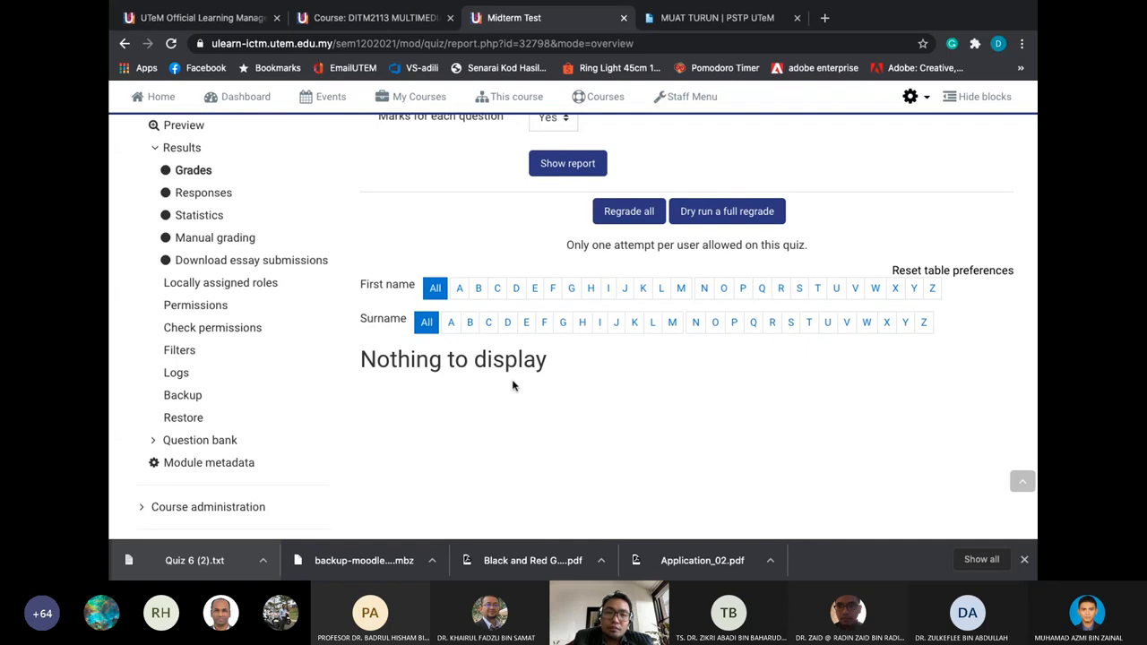
{"action": "scroll", "coordinate": [563, 207], "scroll_direction": "up", "scroll_amount": 1}
{"action": "left_click", "coordinate": [560, 217]}
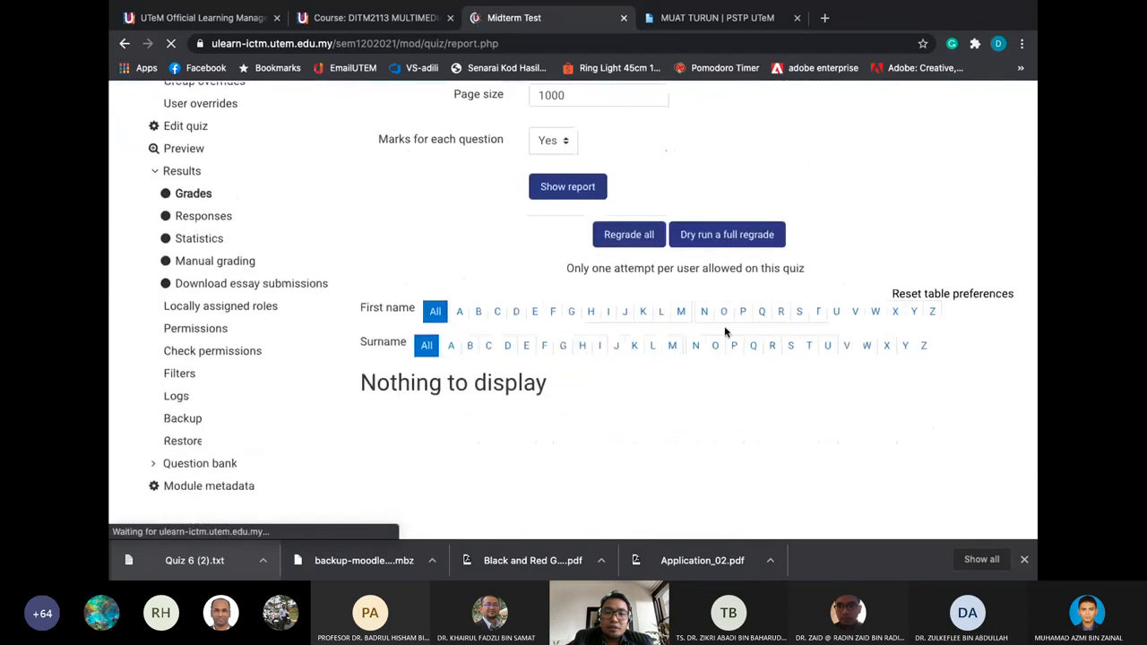
Go to Download essay submissions from the Results menu
{"action": "scroll", "coordinate": [725, 333], "scroll_direction": "up", "scroll_amount": 3}
{"action": "scroll", "coordinate": [726, 332], "scroll_direction": "up", "scroll_amount": 1}
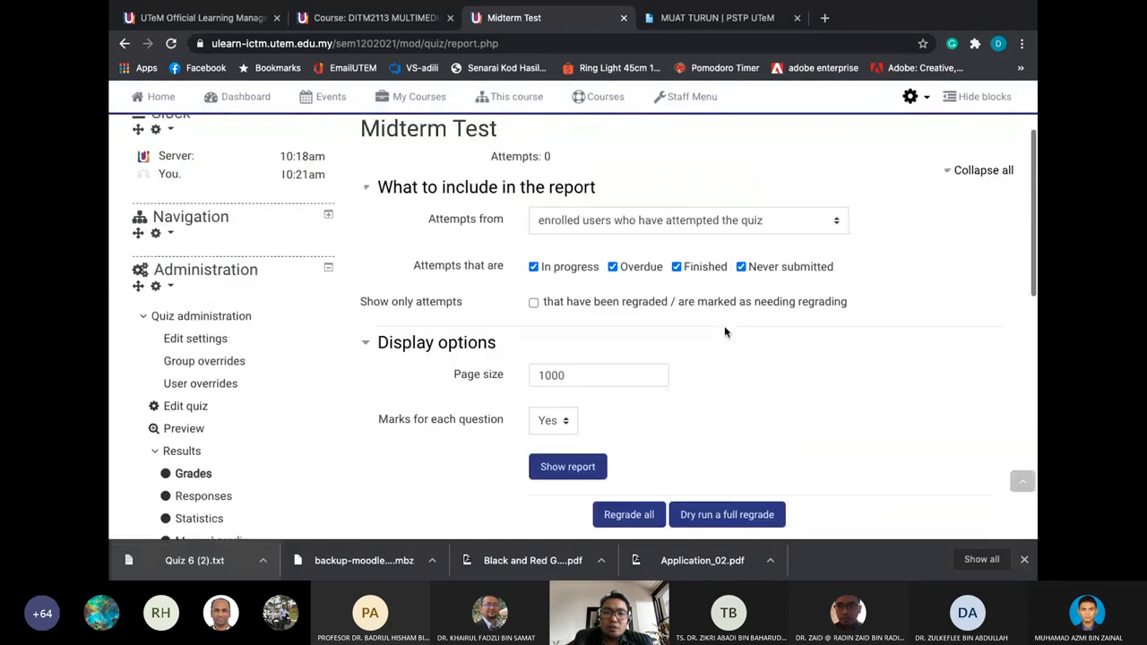
{"action": "scroll", "coordinate": [725, 332], "scroll_direction": "down", "scroll_amount": 3}
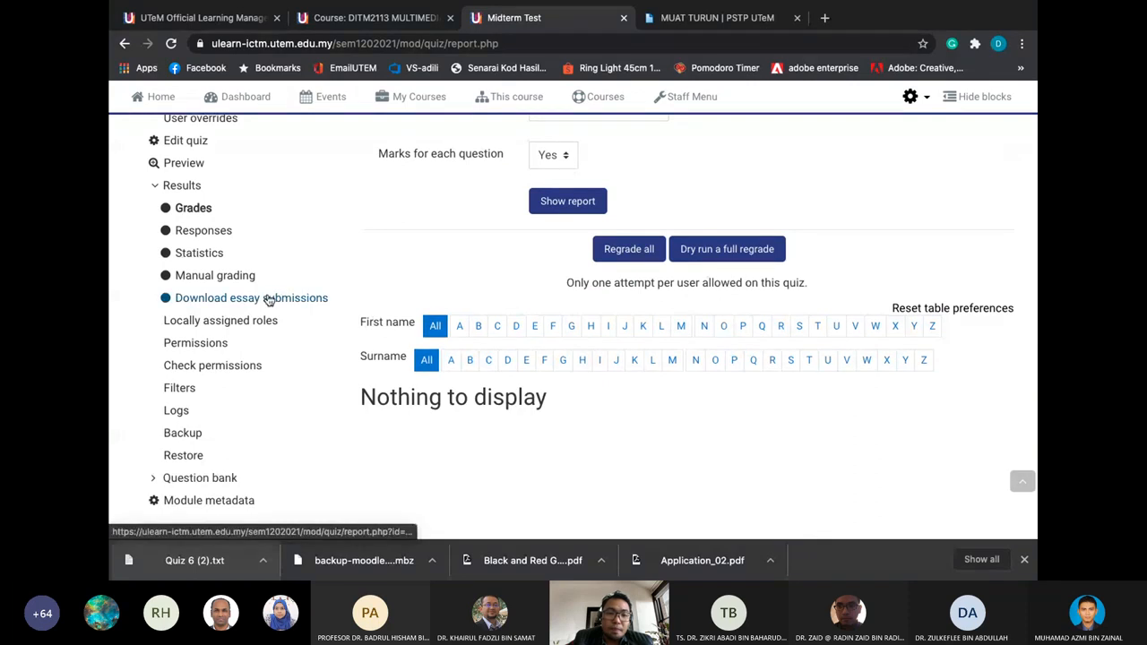
{"action": "scroll", "coordinate": [269, 300], "scroll_direction": "down", "scroll_amount": 1}
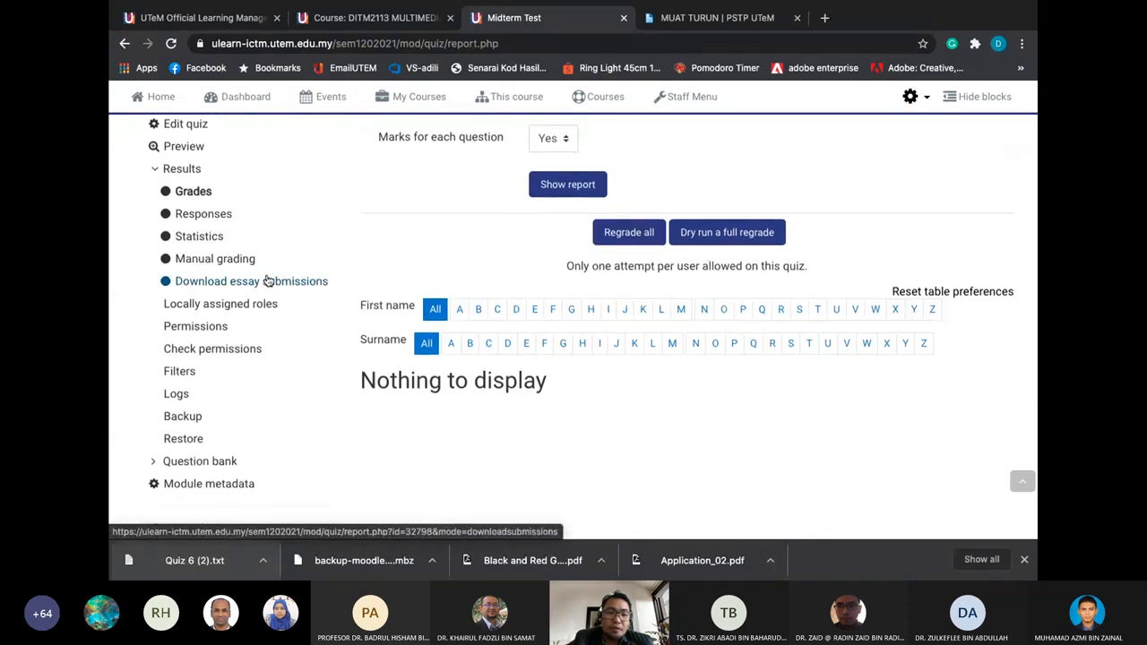
{"action": "left_click", "coordinate": [267, 280]}
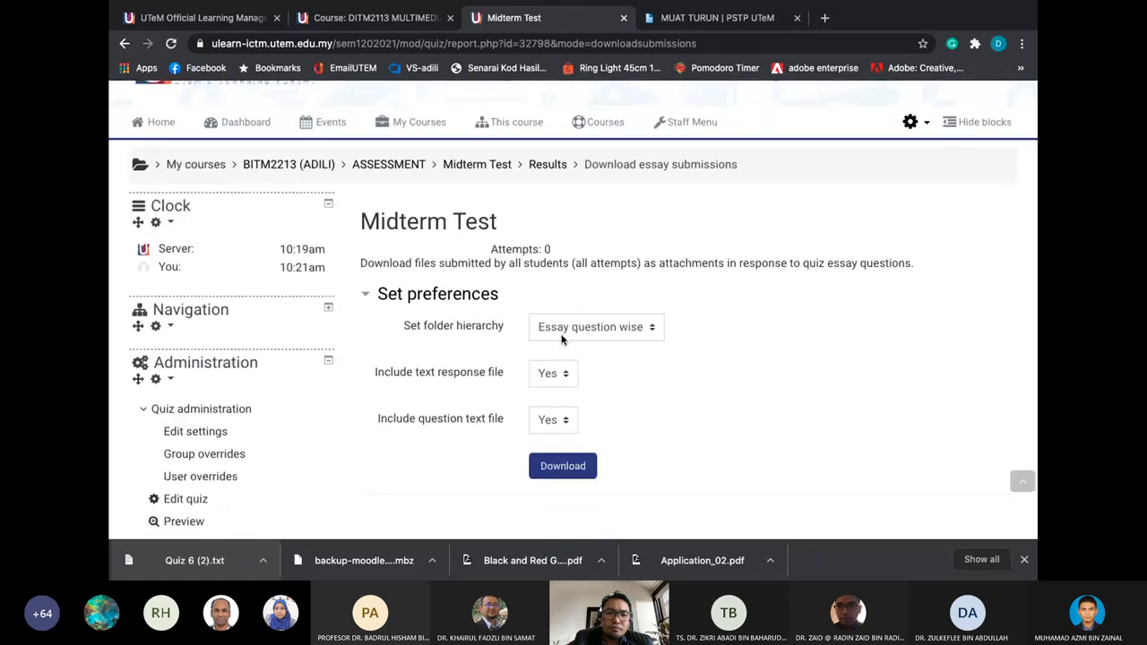
Keep the folder hierarchy at Essay question wise and bring up the My Courses list
{"action": "left_click", "coordinate": [562, 335]}
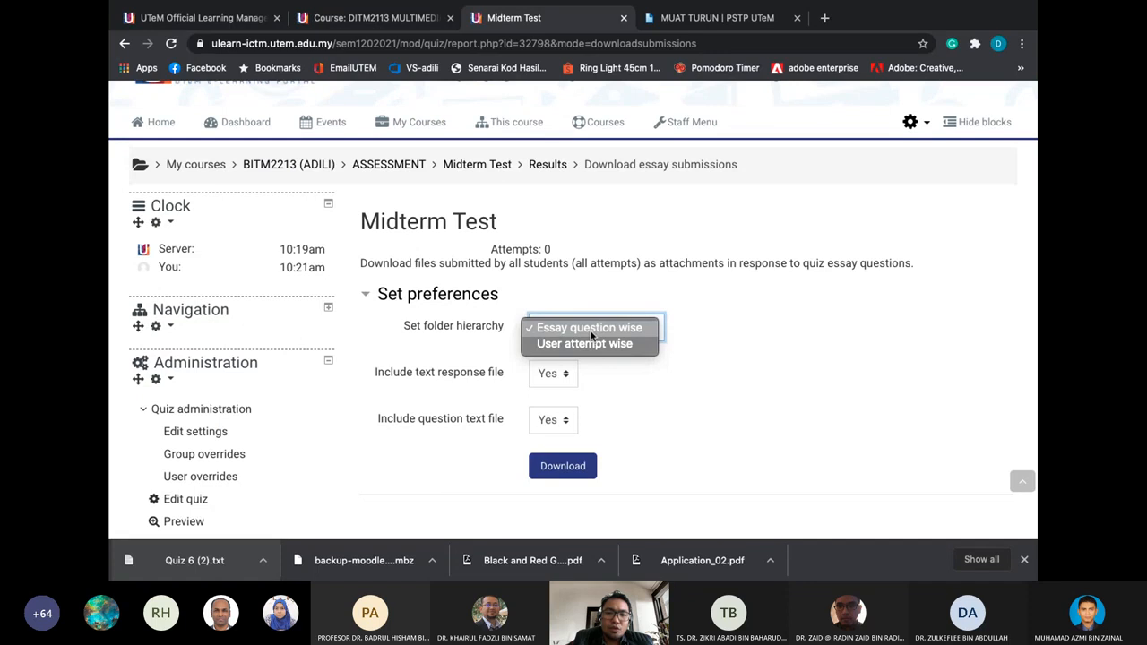
{"action": "left_click", "coordinate": [591, 332]}
{"action": "scroll", "coordinate": [582, 269], "scroll_direction": "down", "scroll_amount": 2}
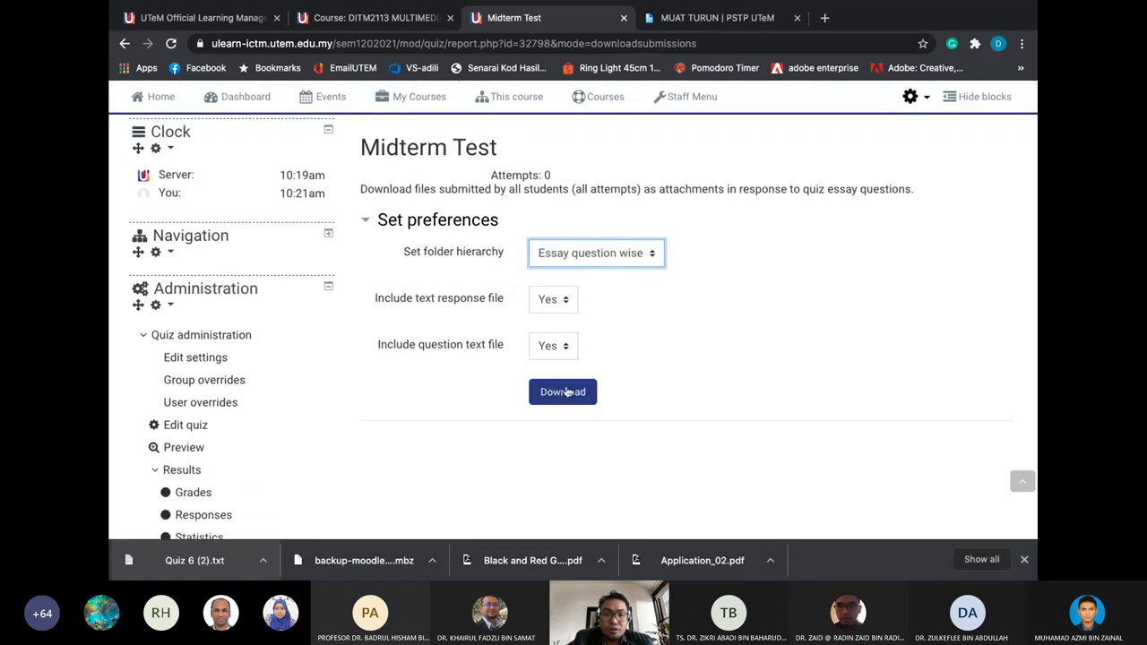
{"action": "scroll", "coordinate": [565, 396], "scroll_direction": "down", "scroll_amount": 2}
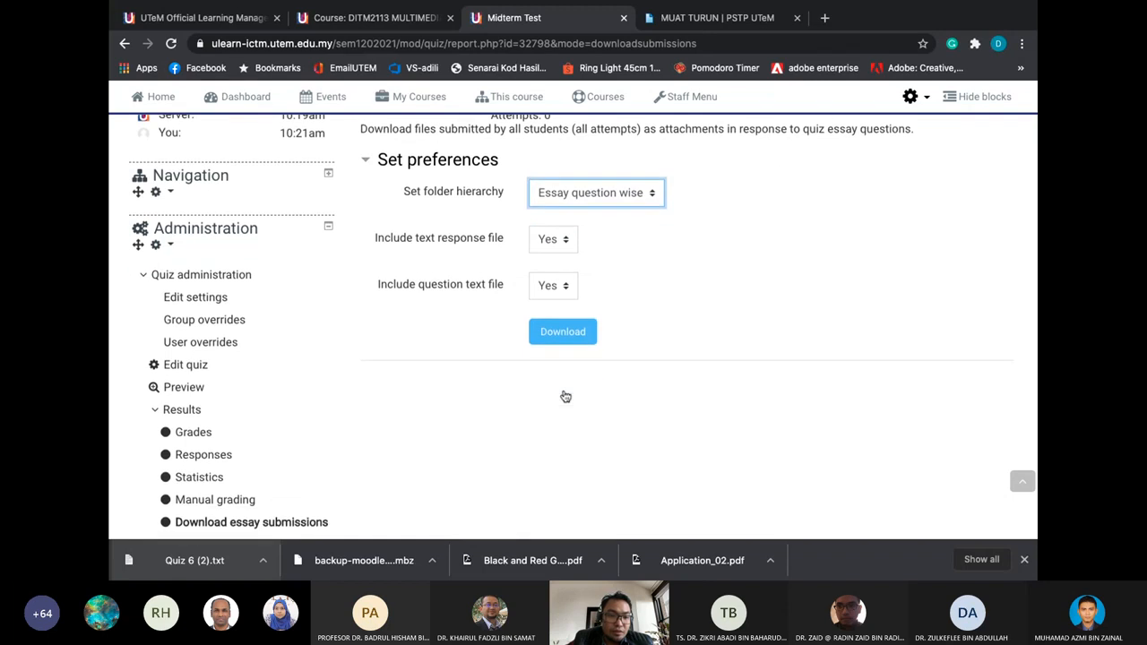
{"action": "scroll", "coordinate": [566, 396], "scroll_direction": "up", "scroll_amount": 5}
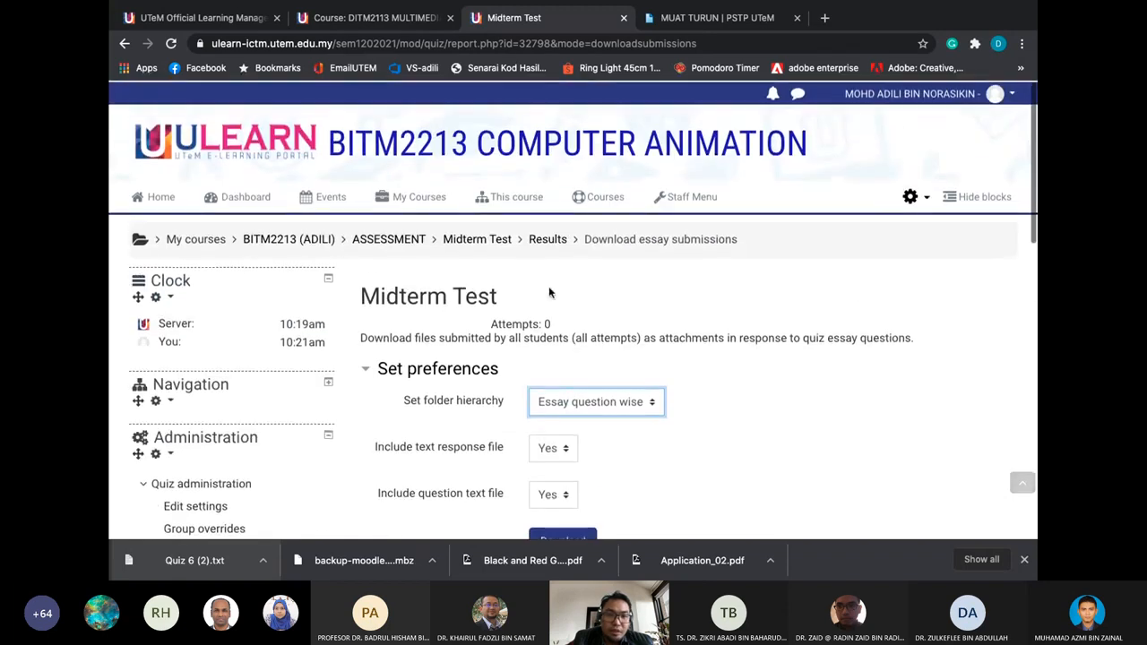
{"action": "left_click", "coordinate": [439, 204]}
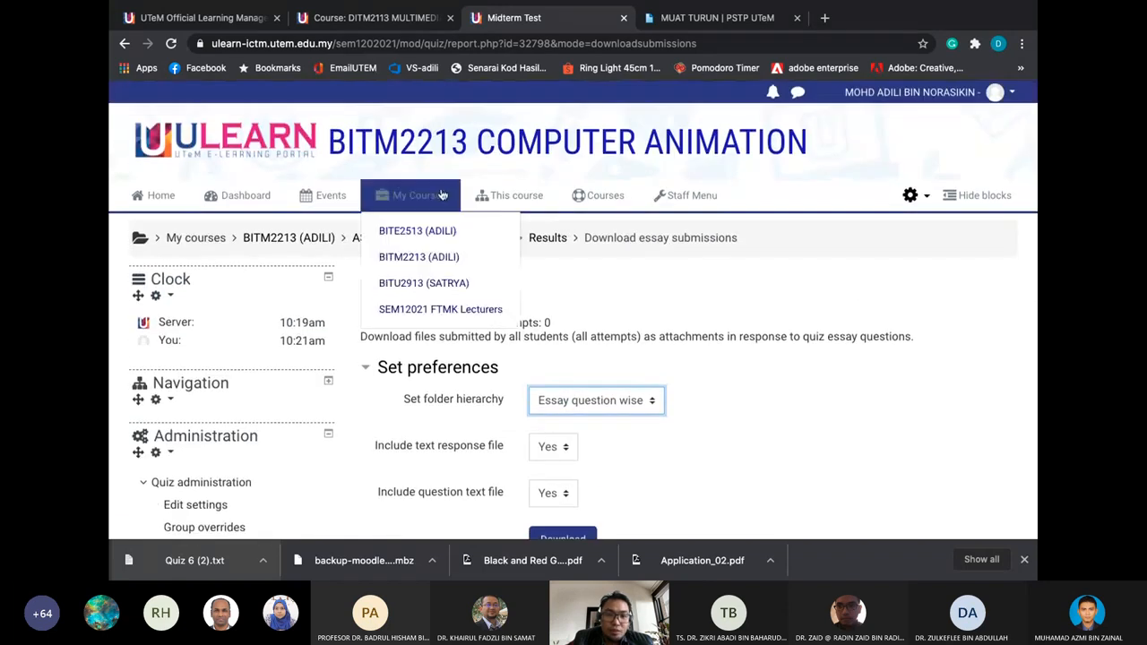
Go to the BITM2213 (ADILI) course page and scroll down to its Assessment section
{"action": "left_click", "coordinate": [430, 259]}
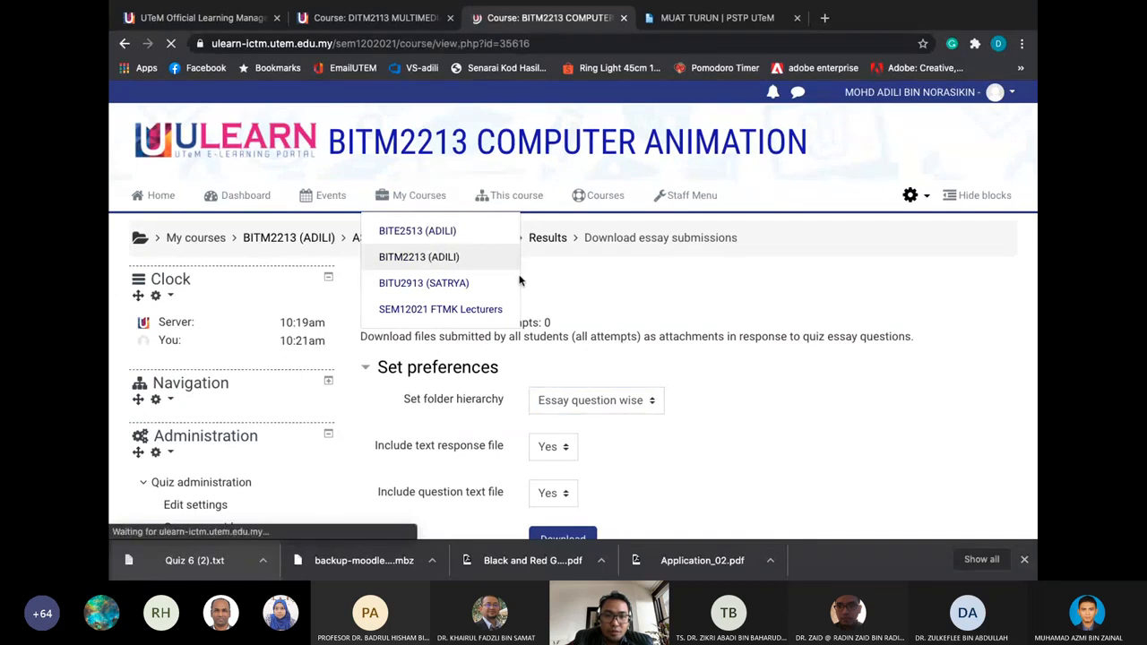
{"action": "scroll", "coordinate": [571, 313], "scroll_direction": "down", "scroll_amount": 2}
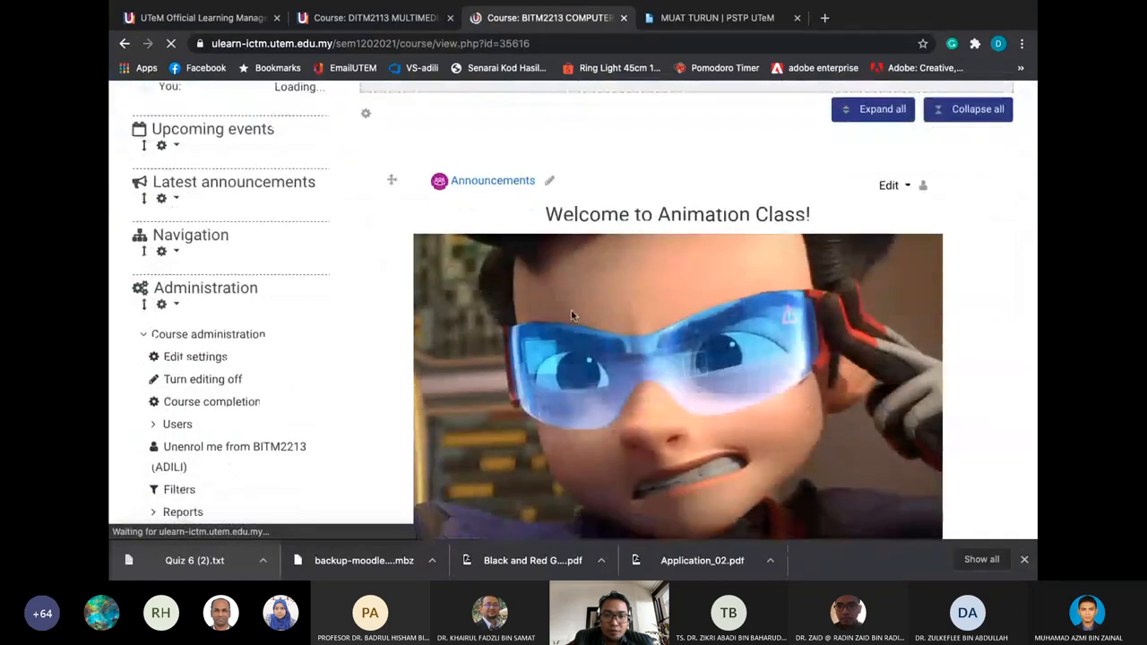
{"action": "scroll", "coordinate": [572, 315], "scroll_direction": "down", "scroll_amount": 15}
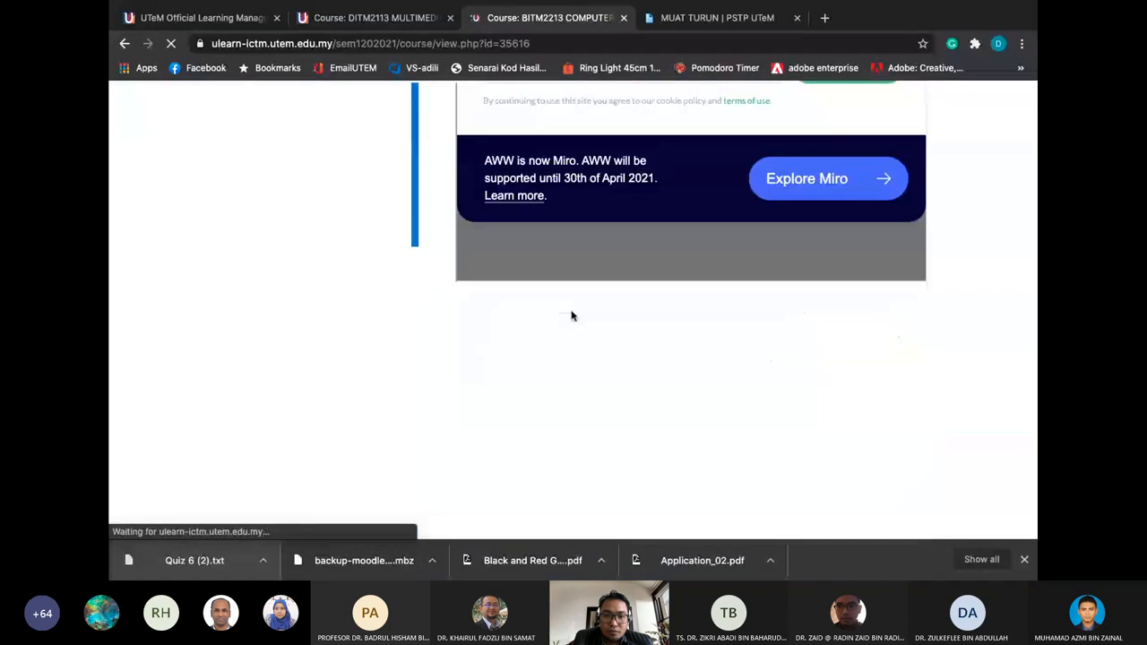
{"action": "scroll", "coordinate": [571, 316], "scroll_direction": "down", "scroll_amount": 15}
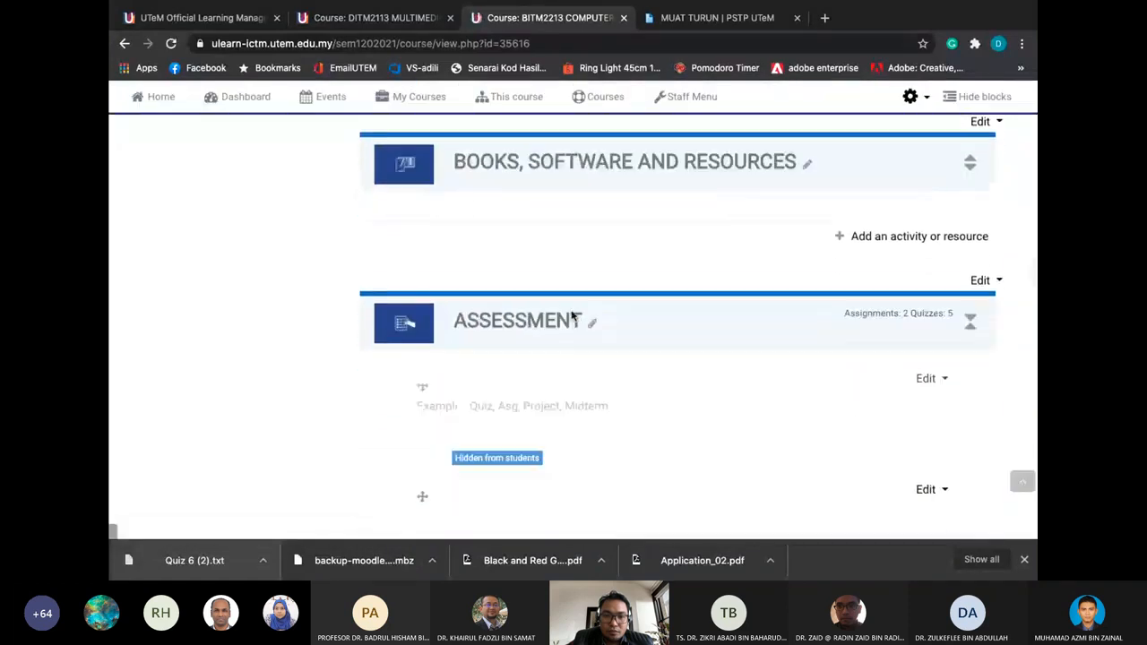
{"action": "scroll", "coordinate": [571, 315], "scroll_direction": "down", "scroll_amount": 8}
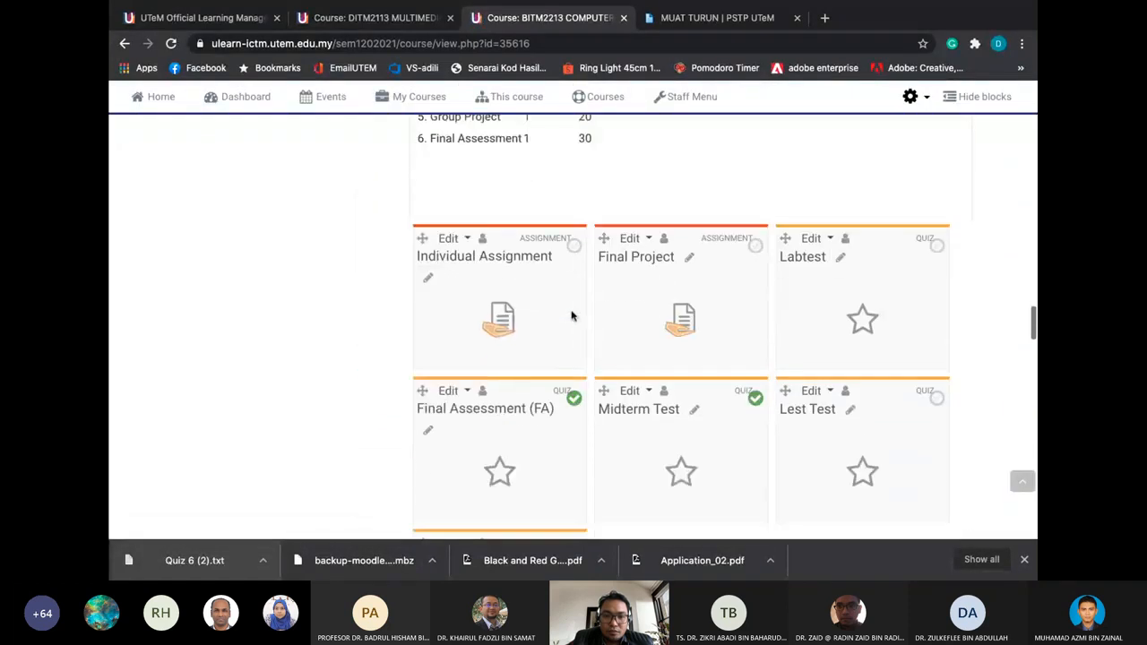
{"action": "scroll", "coordinate": [572, 316], "scroll_direction": "down", "scroll_amount": 1}
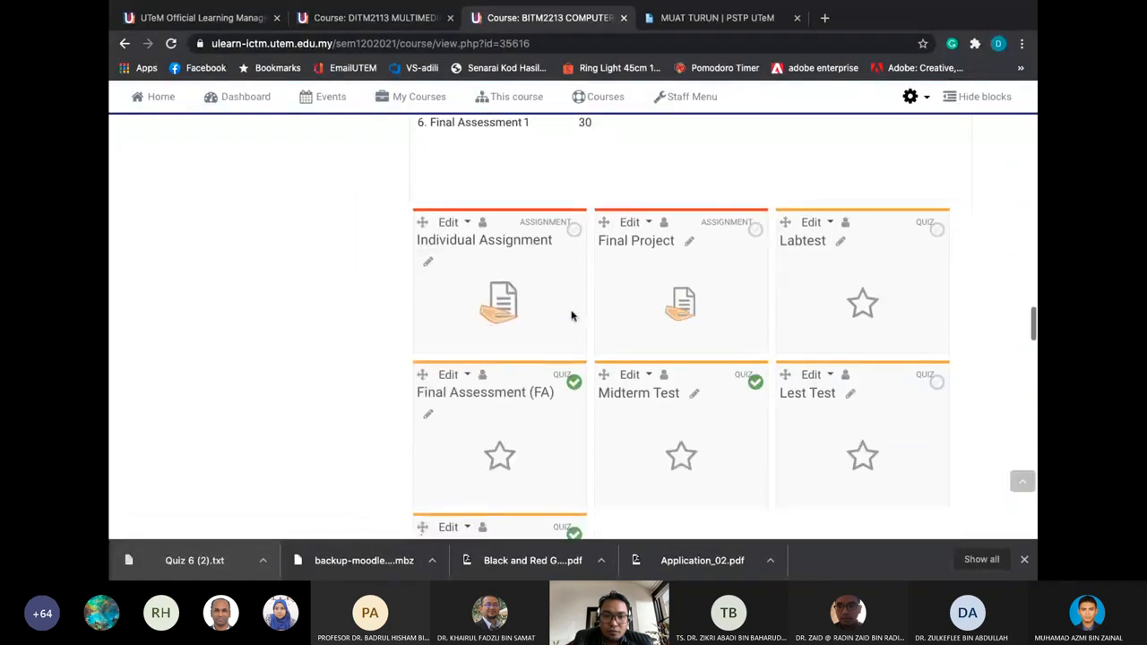
Open the Midterm Test quiz, closed since 8 March 2021 with a 2-hour limit
{"action": "left_click", "coordinate": [625, 392]}
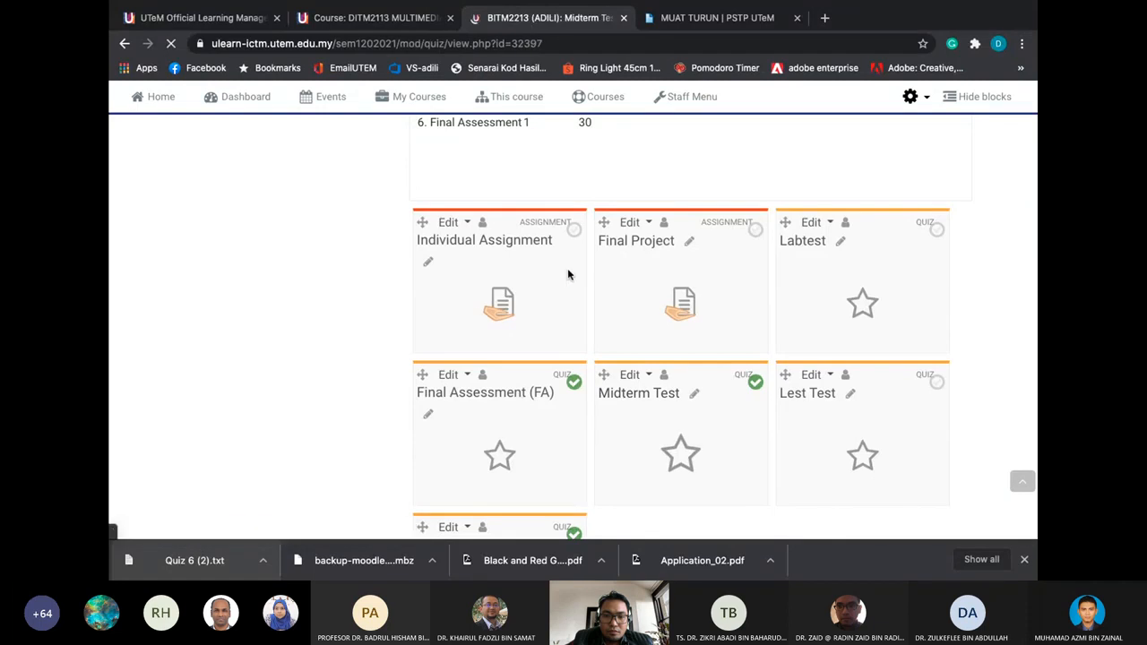
{"action": "scroll", "coordinate": [567, 274], "scroll_direction": "down", "scroll_amount": 2}
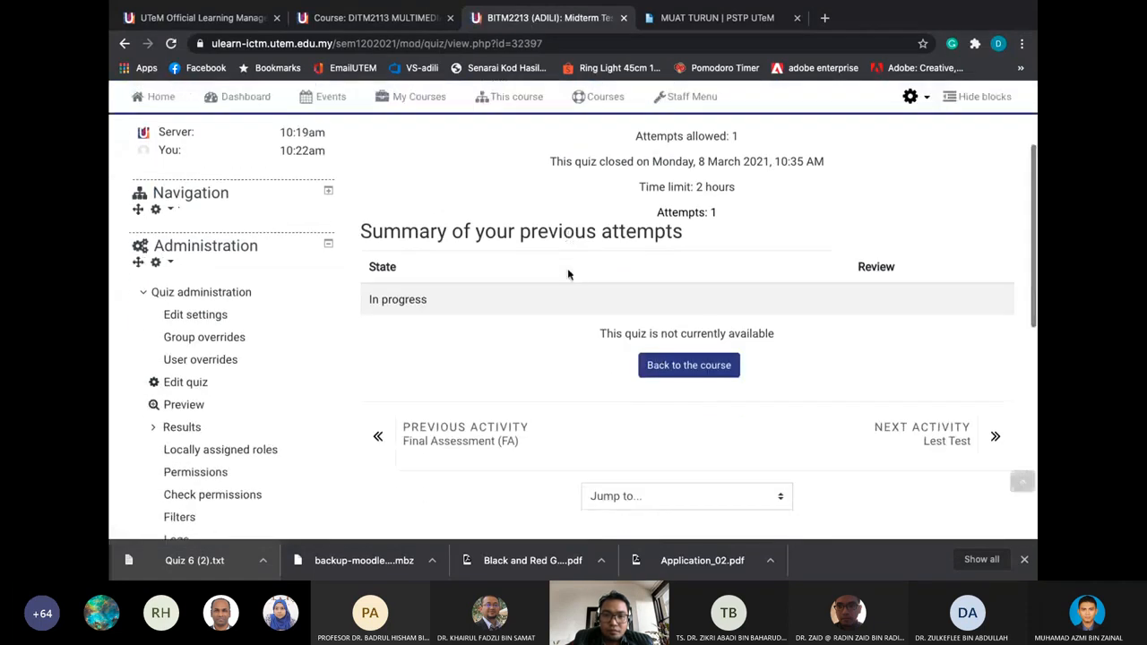
{"action": "scroll", "coordinate": [324, 371], "scroll_direction": "down", "scroll_amount": 1}
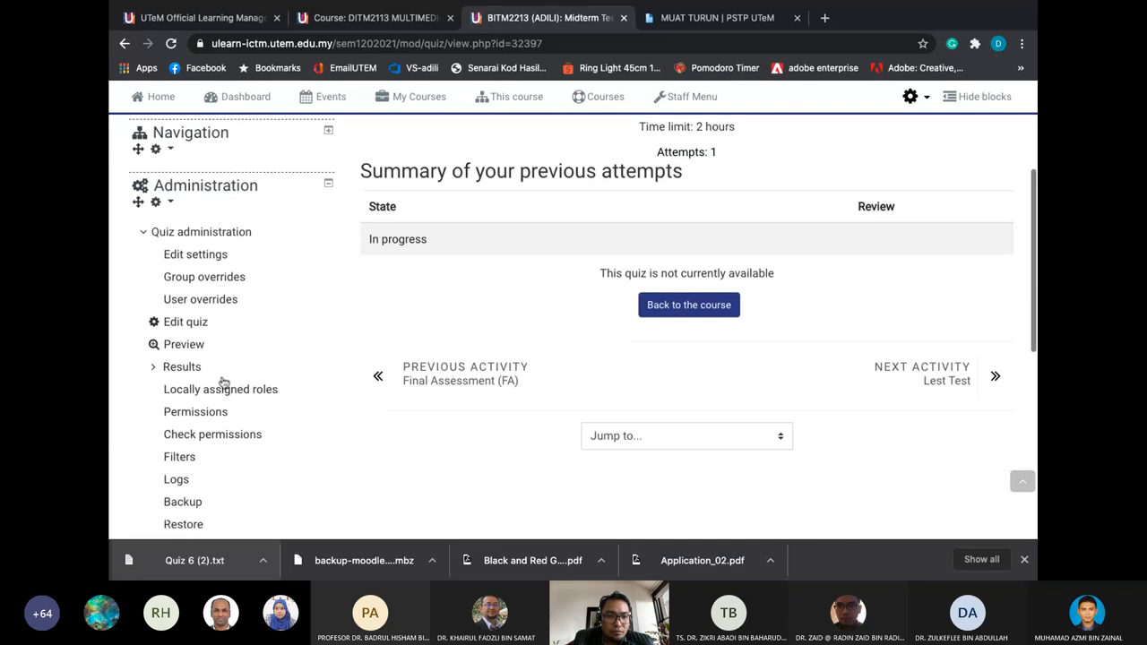
Open the Midterm Test grades report and look over its attempts table
{"action": "left_click", "coordinate": [183, 367]}
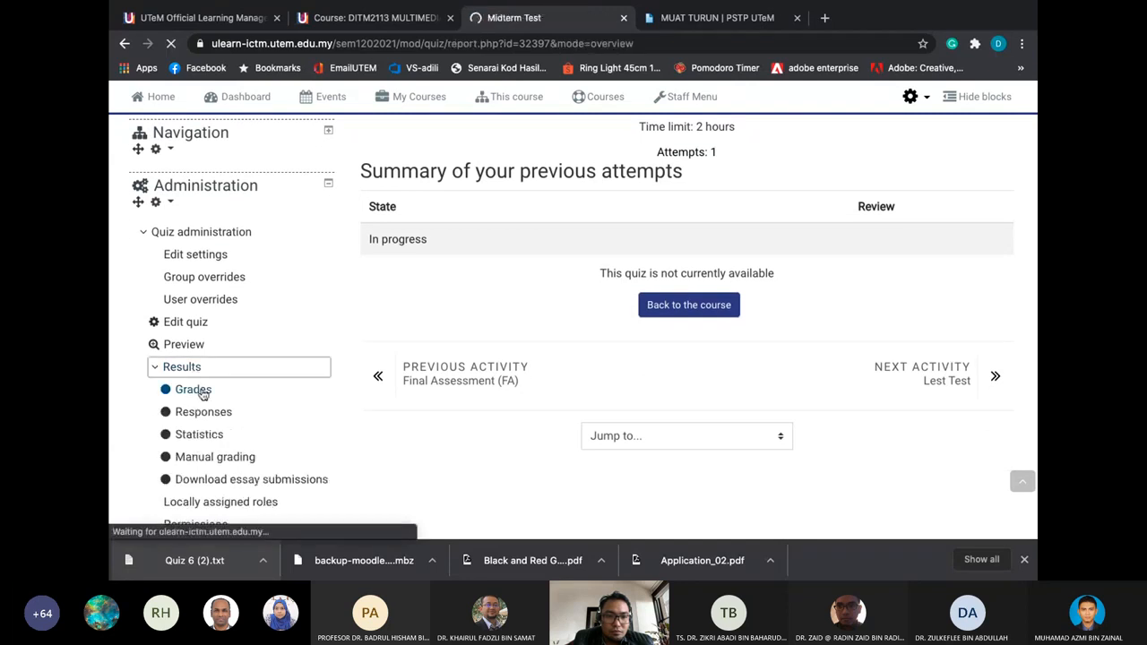
{"action": "scroll", "coordinate": [321, 348], "scroll_direction": "down", "scroll_amount": 2}
{"action": "scroll", "coordinate": [321, 348], "scroll_direction": "down", "scroll_amount": 5}
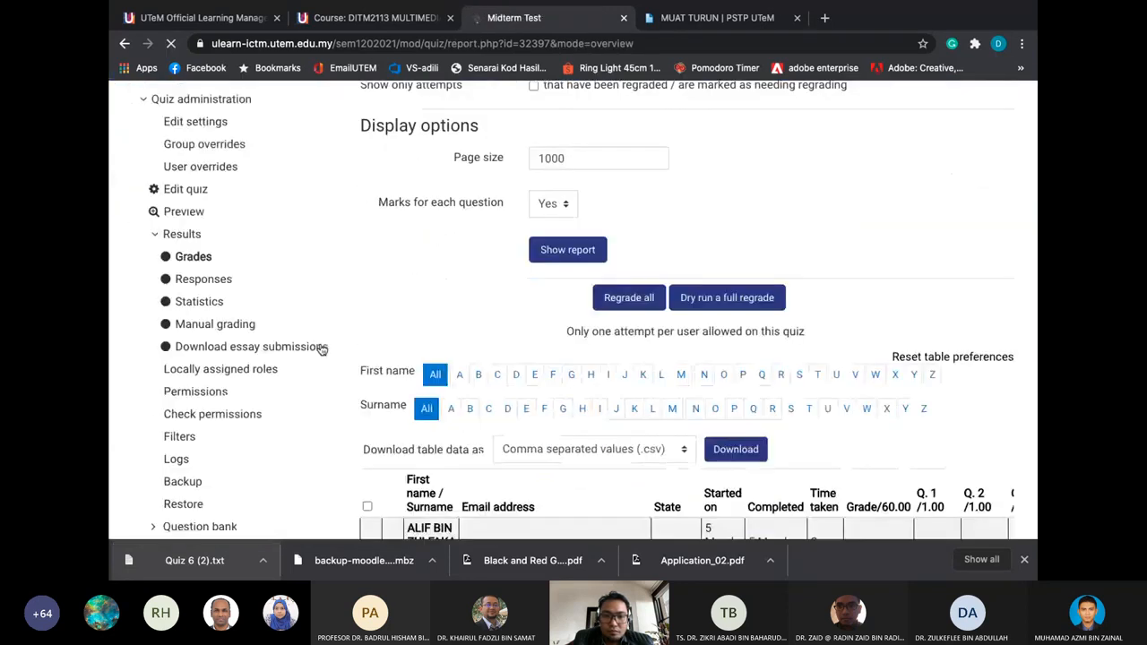
{"action": "scroll", "coordinate": [479, 352], "scroll_direction": "down", "scroll_amount": 2}
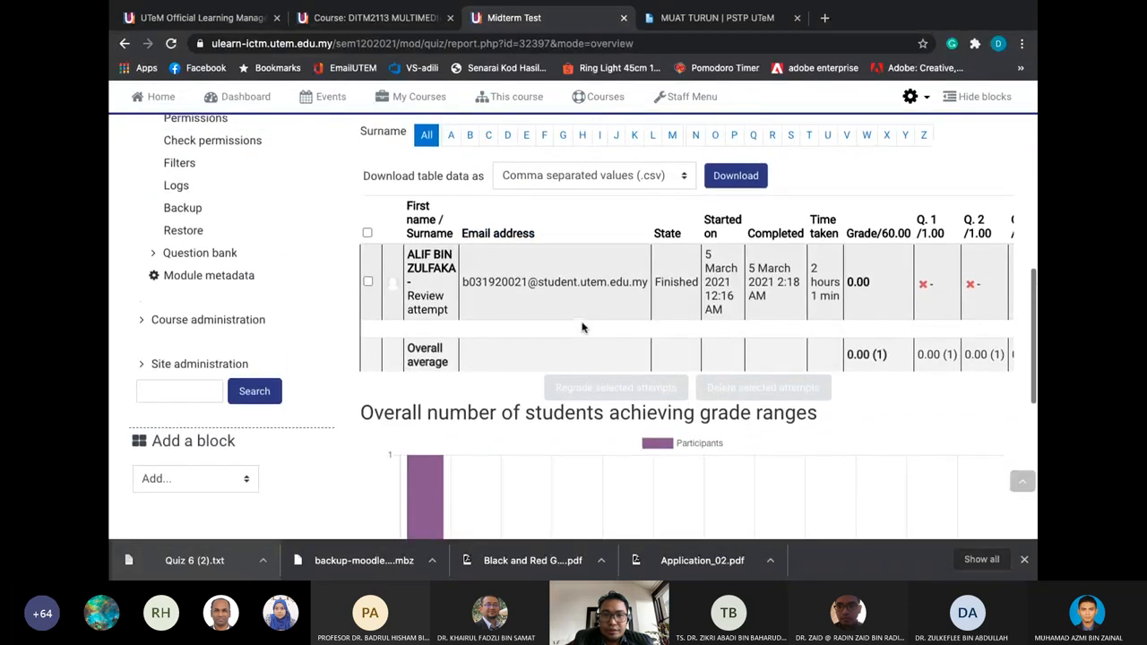
{"action": "scroll", "coordinate": [581, 328], "scroll_direction": "up", "scroll_amount": 2}
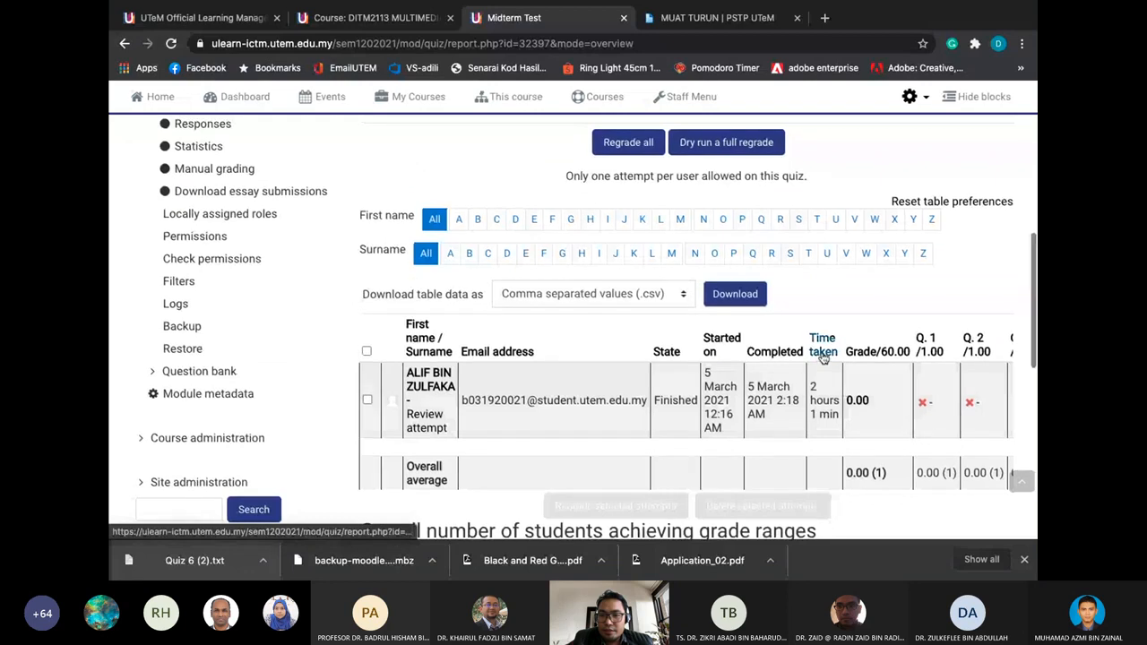
{"action": "scroll", "coordinate": [806, 376], "scroll_direction": "right", "scroll_amount": 3}
{"action": "scroll", "coordinate": [757, 405], "scroll_direction": "down", "scroll_amount": 1}
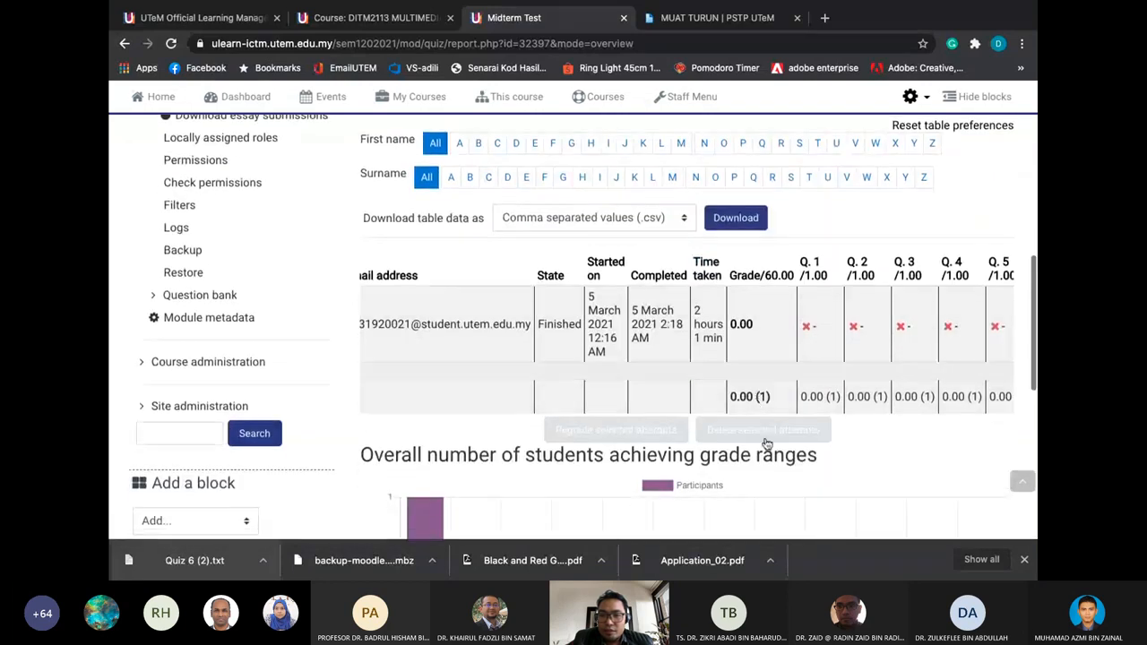
{"action": "scroll", "coordinate": [707, 334], "scroll_direction": "left", "scroll_amount": 2}
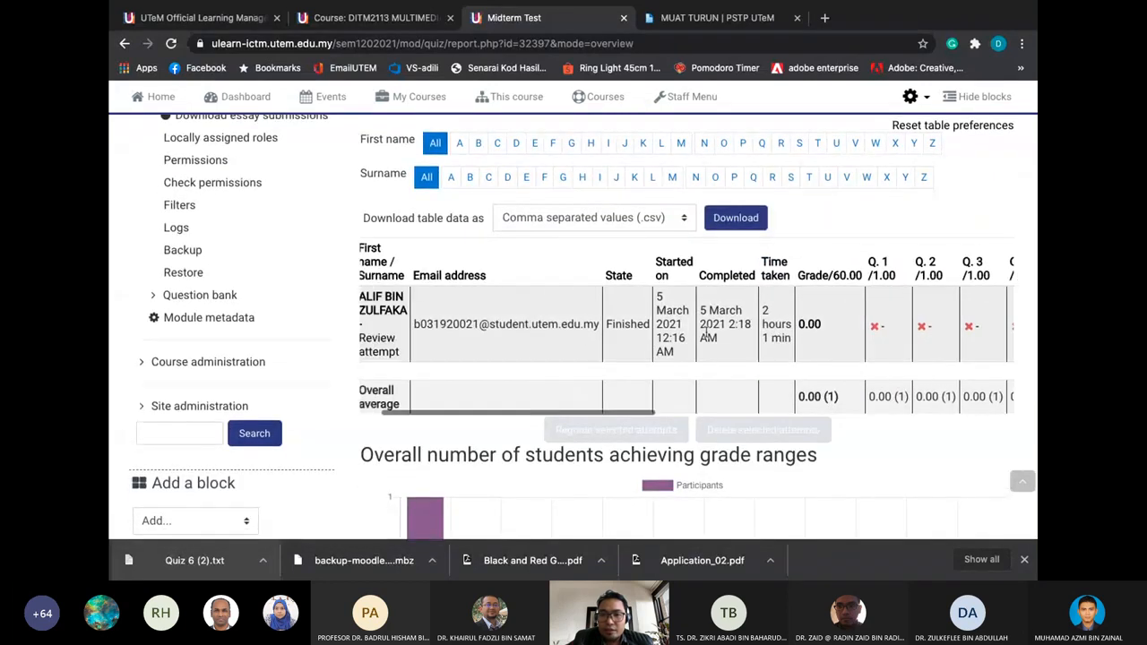
{"action": "scroll", "coordinate": [706, 322], "scroll_direction": "up", "scroll_amount": 1}
Keep 'Comma separated values (.csv)' as the table's download format
{"action": "left_click", "coordinate": [664, 285]}
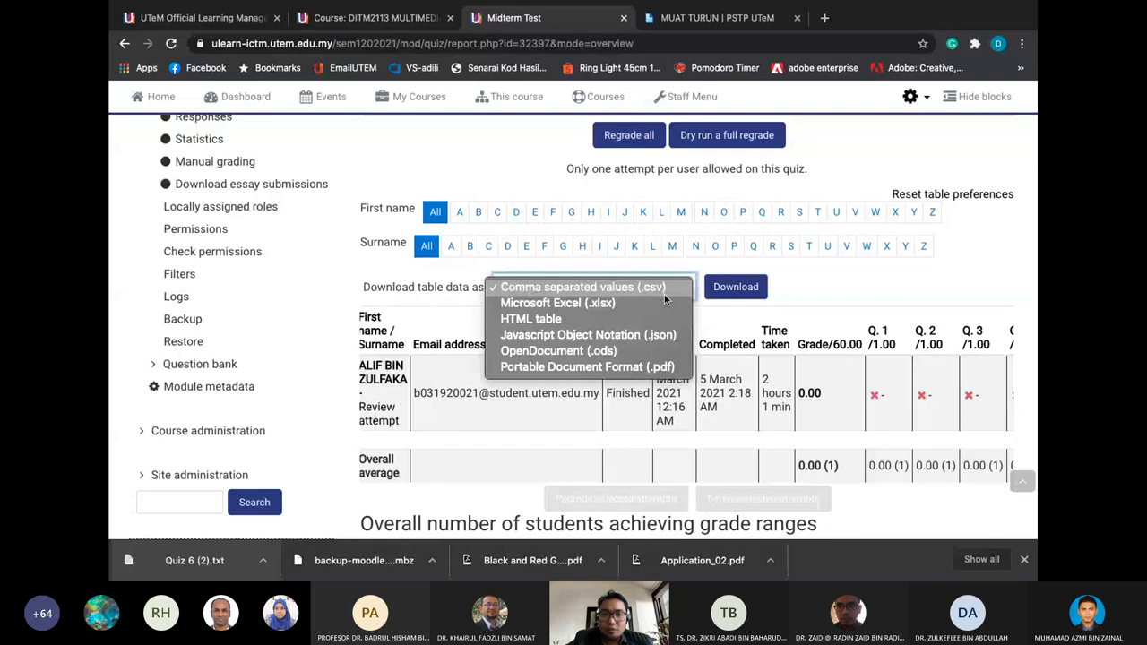
{"action": "left_click", "coordinate": [668, 285]}
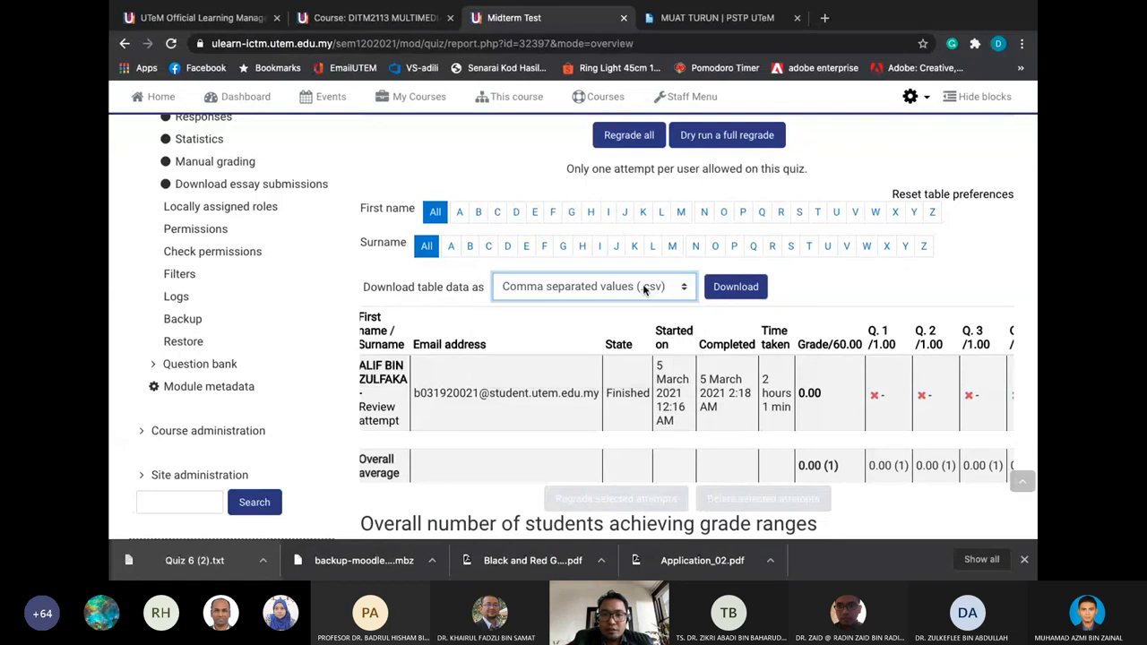
{"action": "left_click", "coordinate": [643, 288]}
{"action": "left_click", "coordinate": [808, 293]}
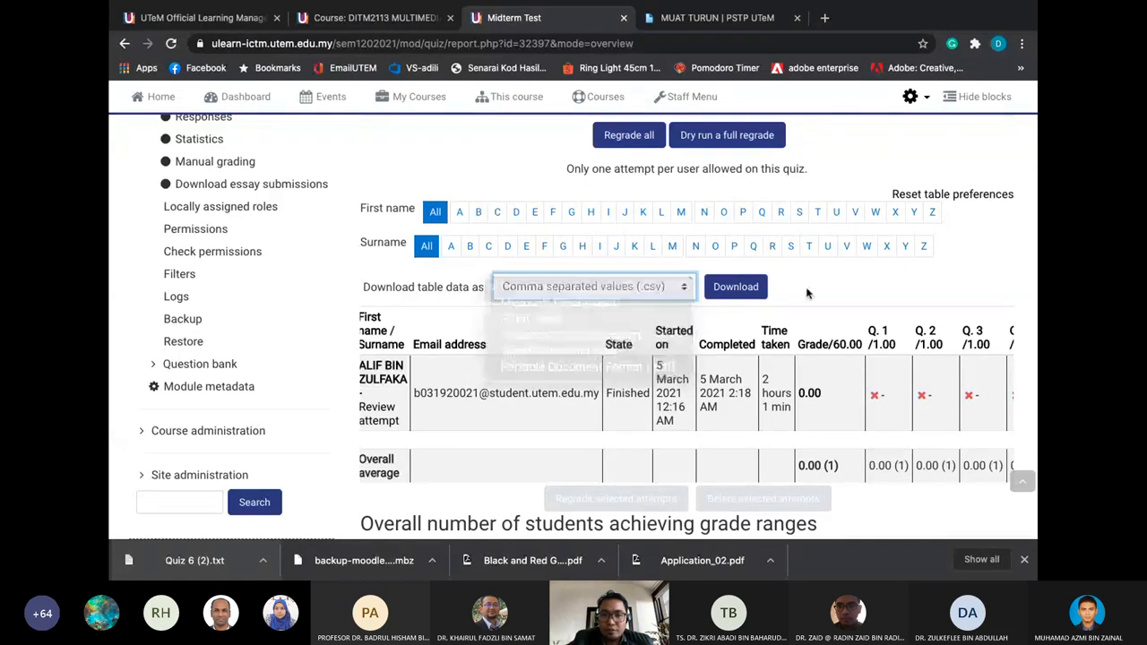
{"action": "scroll", "coordinate": [808, 293], "scroll_direction": "up", "scroll_amount": 1}
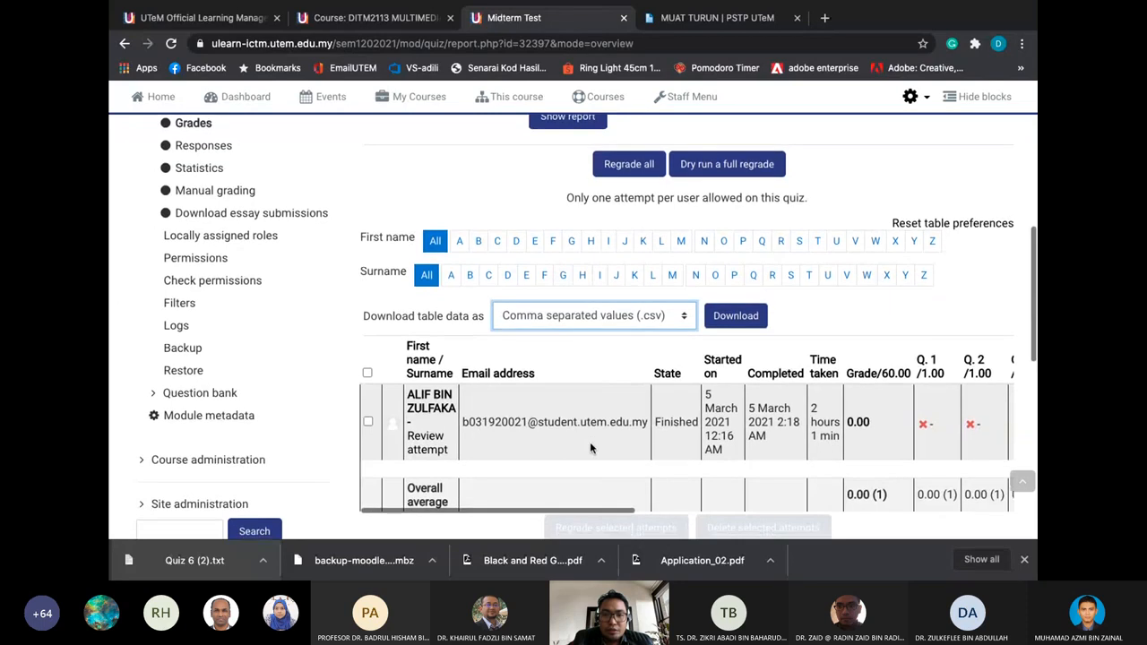
{"action": "scroll", "coordinate": [589, 439], "scroll_direction": "up", "scroll_amount": 5}
{"action": "scroll", "coordinate": [591, 425], "scroll_direction": "up", "scroll_amount": 3}
{"action": "left_click", "coordinate": [602, 369]}
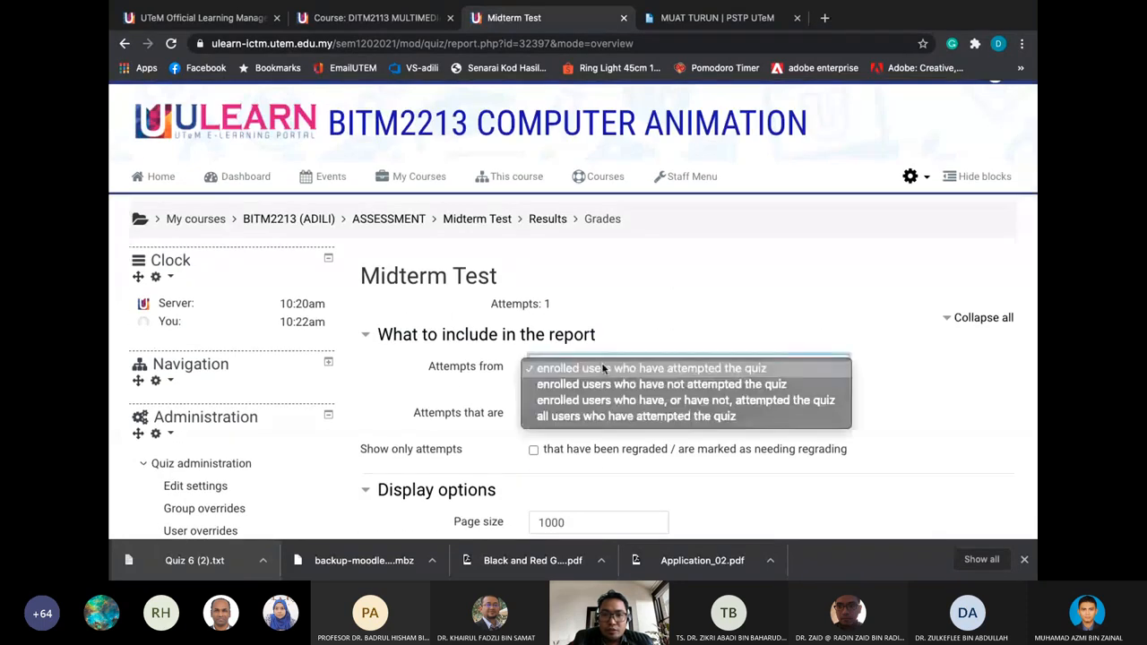
Regenerate the report for enrolled users who attempted, page size 1000, with marks for each question
{"action": "left_click", "coordinate": [602, 369]}
{"action": "scroll", "coordinate": [602, 369], "scroll_direction": "down", "scroll_amount": 2}
{"action": "left_click", "coordinate": [574, 384]}
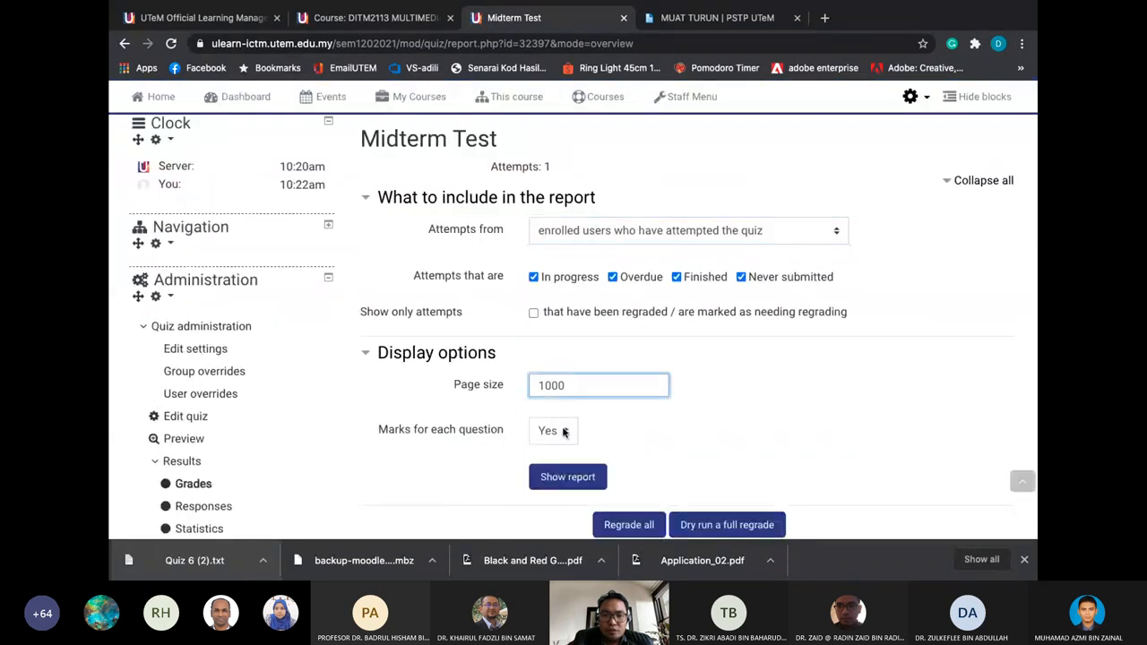
{"action": "left_click", "coordinate": [563, 431]}
{"action": "left_click", "coordinate": [563, 432]}
{"action": "scroll", "coordinate": [587, 410], "scroll_direction": "down", "scroll_amount": 1}
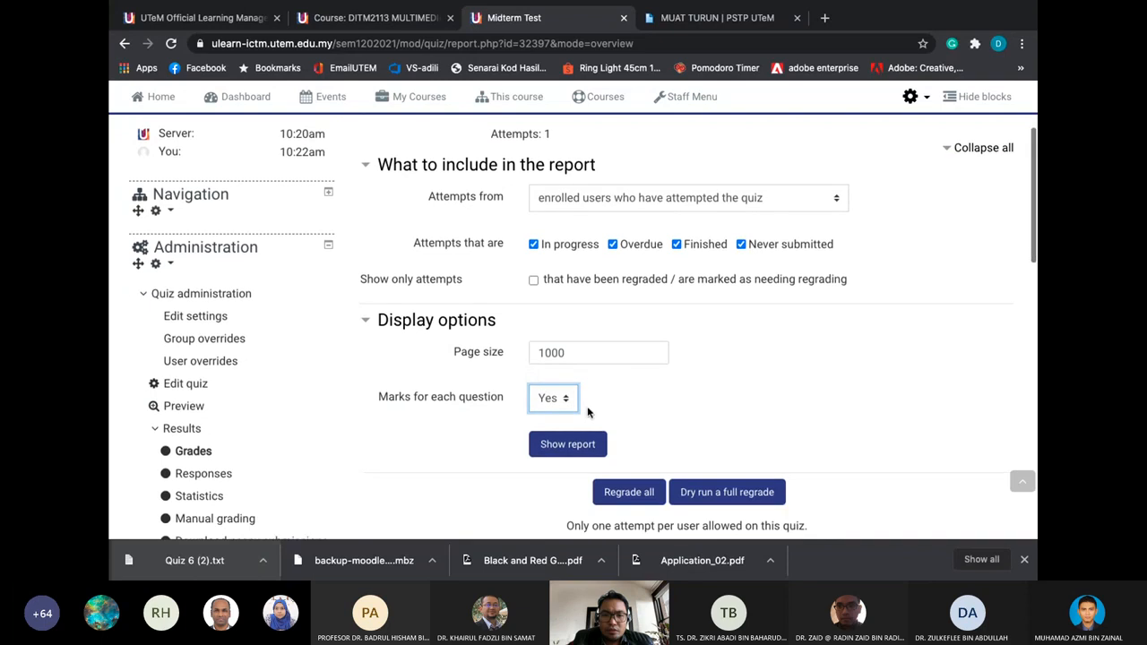
{"action": "left_click", "coordinate": [578, 444]}
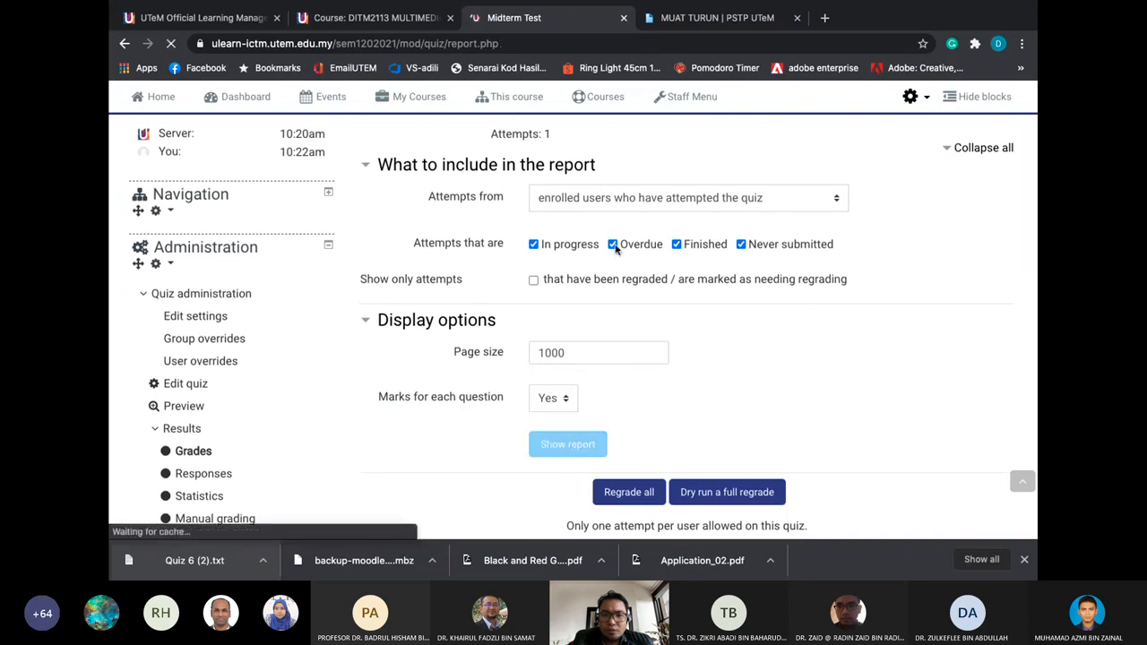
Exclude In progress and Overdue attempts and rebuild the report with only finished attempts
{"action": "scroll", "coordinate": [645, 358], "scroll_direction": "down", "scroll_amount": 1}
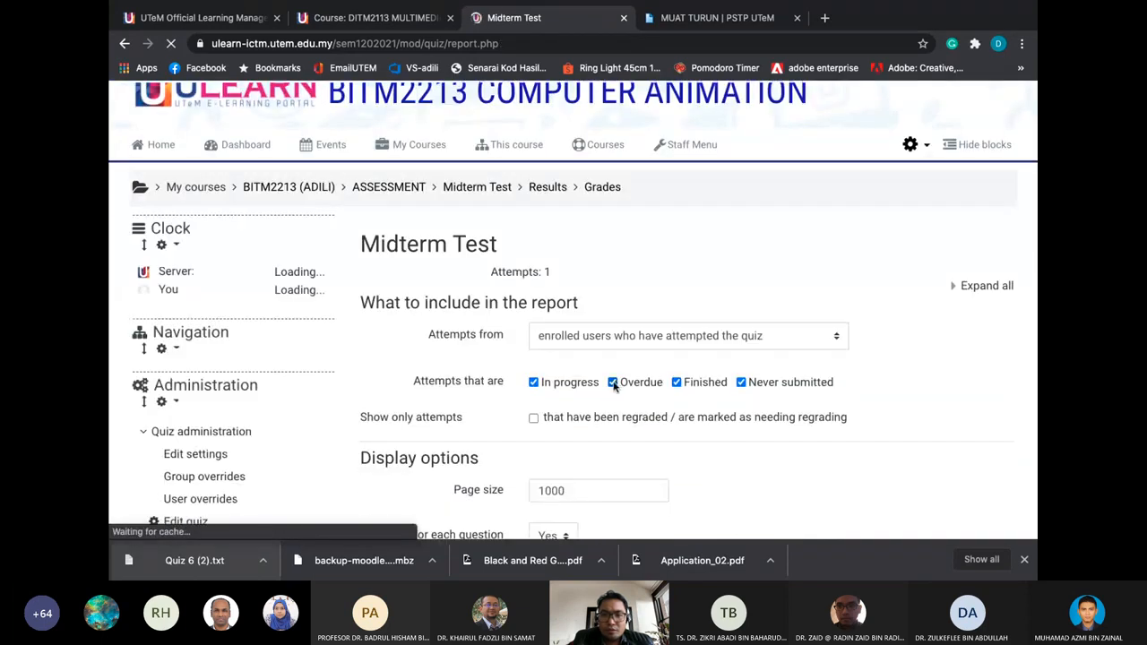
{"action": "left_click", "coordinate": [613, 382]}
{"action": "left_click", "coordinate": [533, 381]}
{"action": "scroll", "coordinate": [624, 386], "scroll_direction": "down", "scroll_amount": 1}
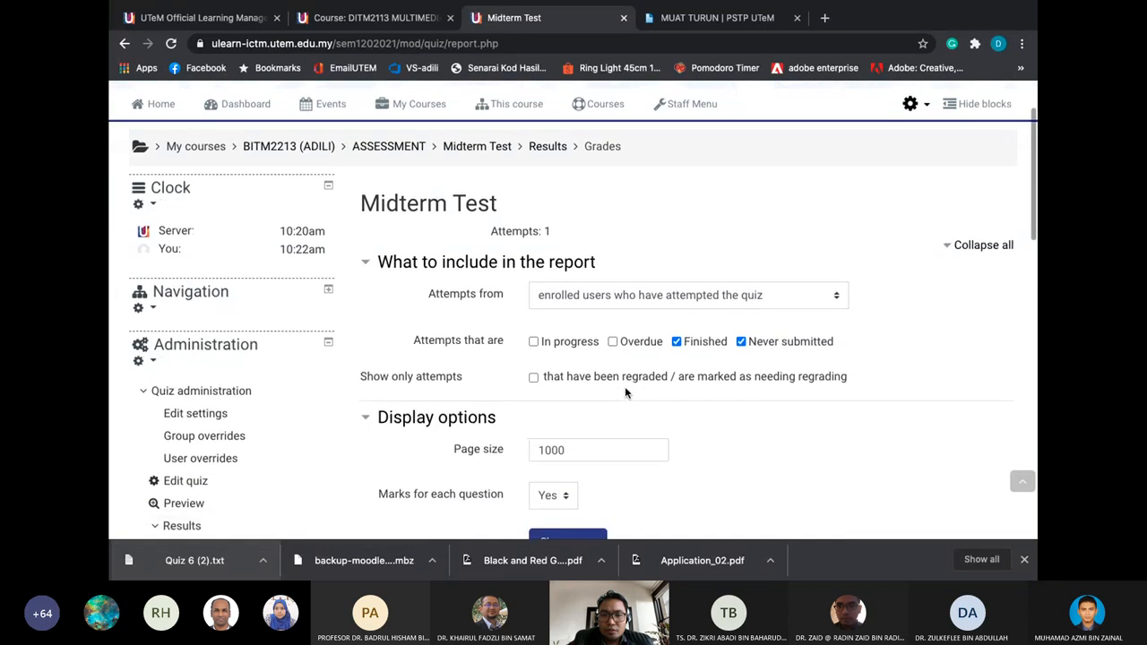
{"action": "scroll", "coordinate": [625, 386], "scroll_direction": "down", "scroll_amount": 1}
{"action": "scroll", "coordinate": [692, 401], "scroll_direction": "down", "scroll_amount": 1}
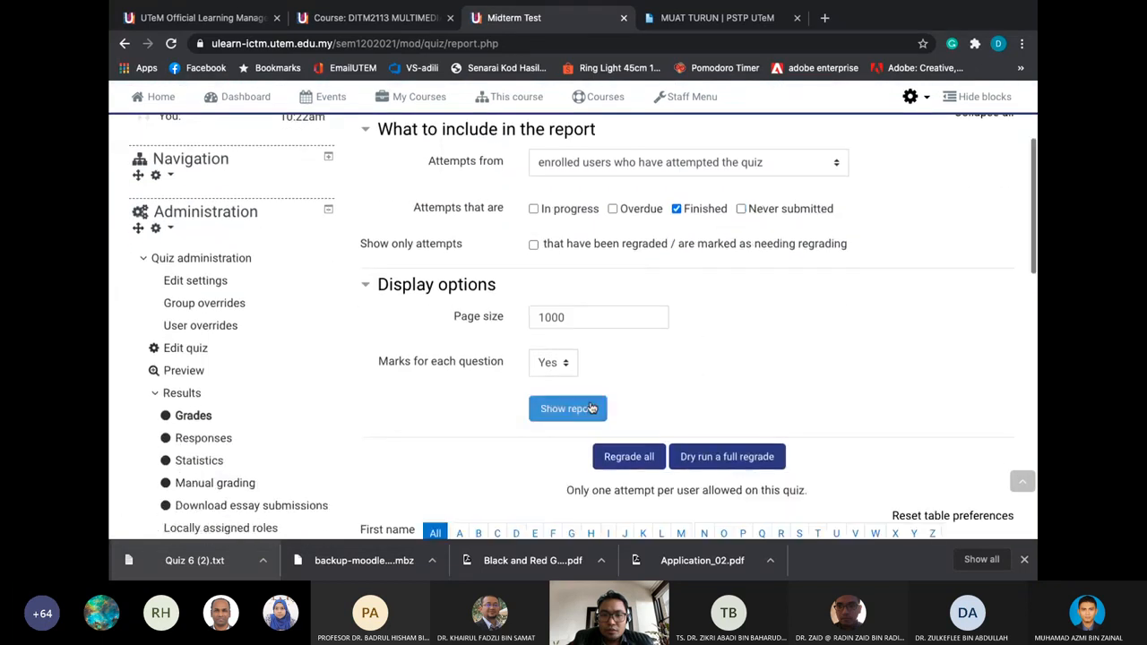
{"action": "left_click", "coordinate": [584, 408]}
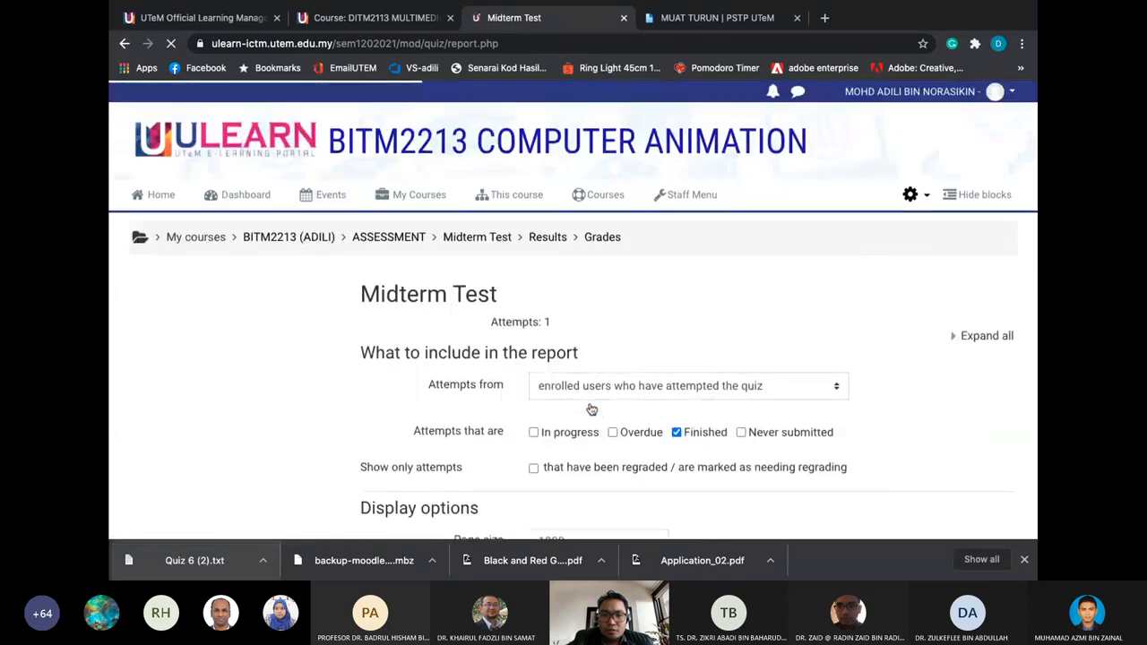
Check the download format options for the finished-attempts Midterm Test report
{"action": "scroll", "coordinate": [591, 409], "scroll_direction": "down", "scroll_amount": 5}
{"action": "scroll", "coordinate": [592, 410], "scroll_direction": "down", "scroll_amount": 3}
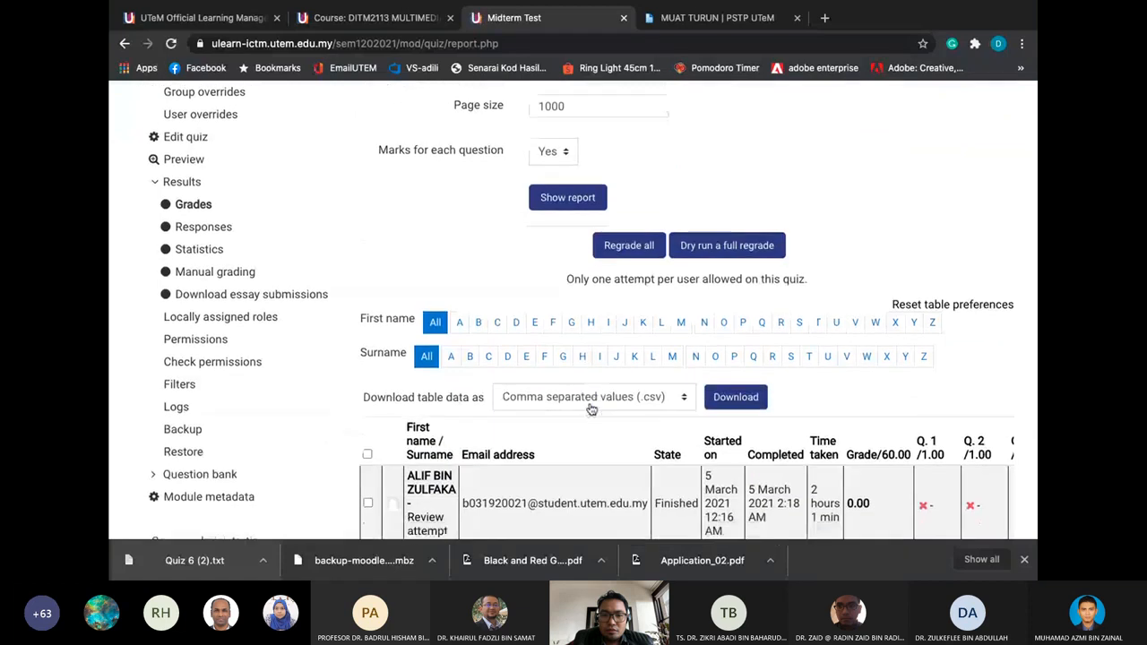
{"action": "left_click", "coordinate": [612, 283]}
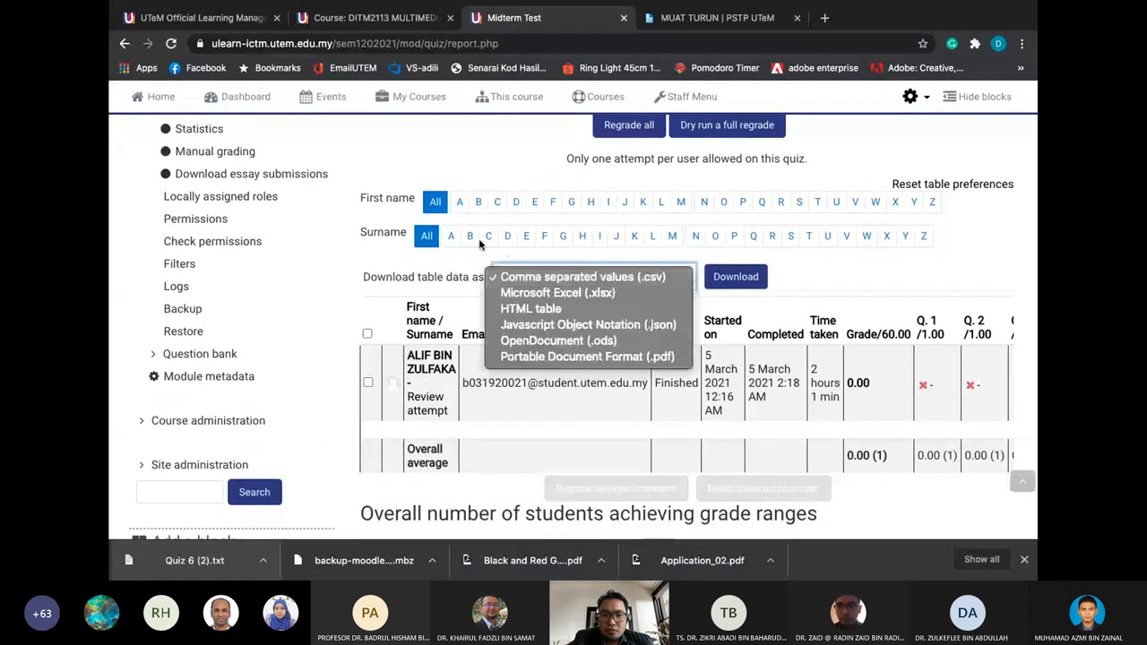
{"action": "scroll", "coordinate": [449, 261], "scroll_direction": "up", "scroll_amount": 10}
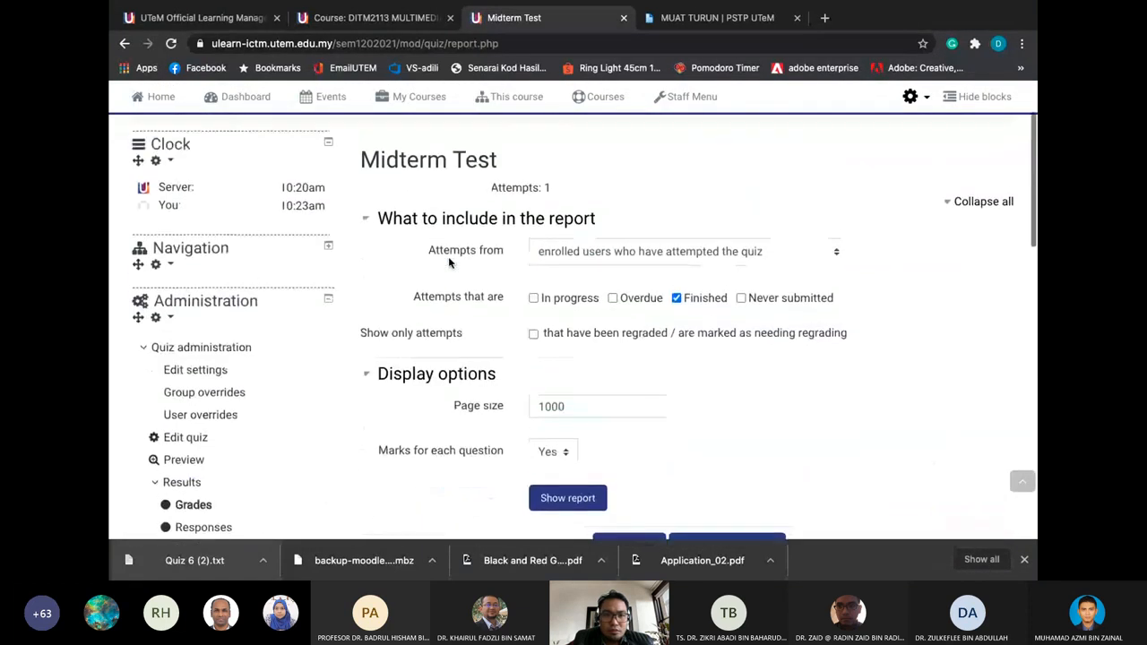
{"action": "scroll", "coordinate": [448, 256], "scroll_direction": "down", "scroll_amount": 10}
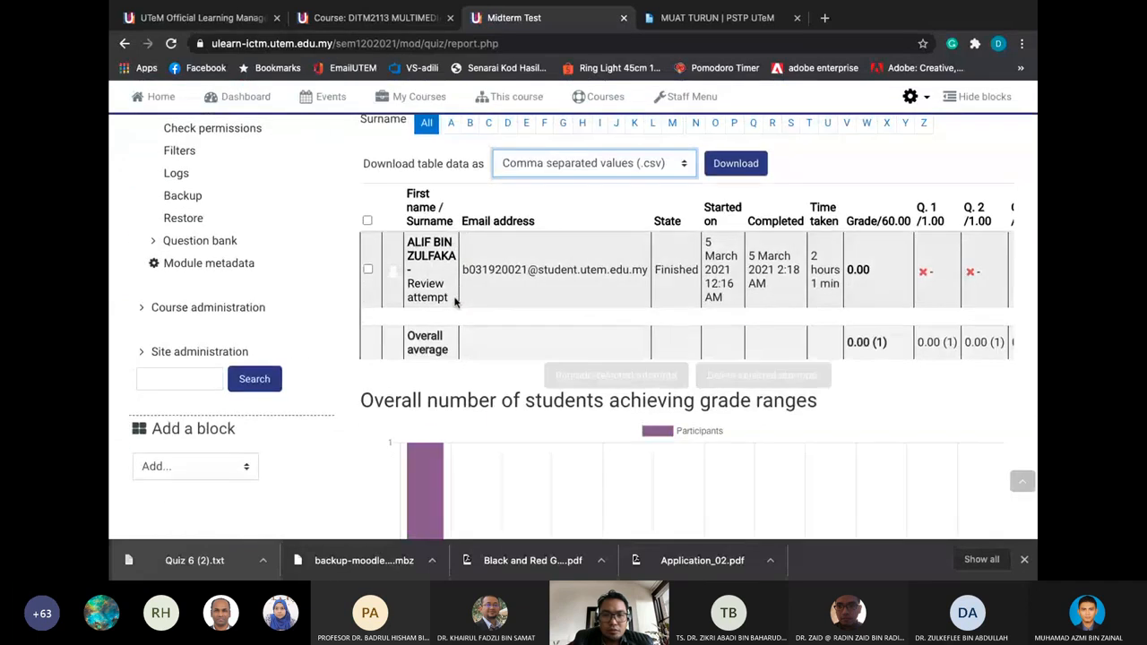
{"action": "scroll", "coordinate": [454, 302], "scroll_direction": "up", "scroll_amount": 7}
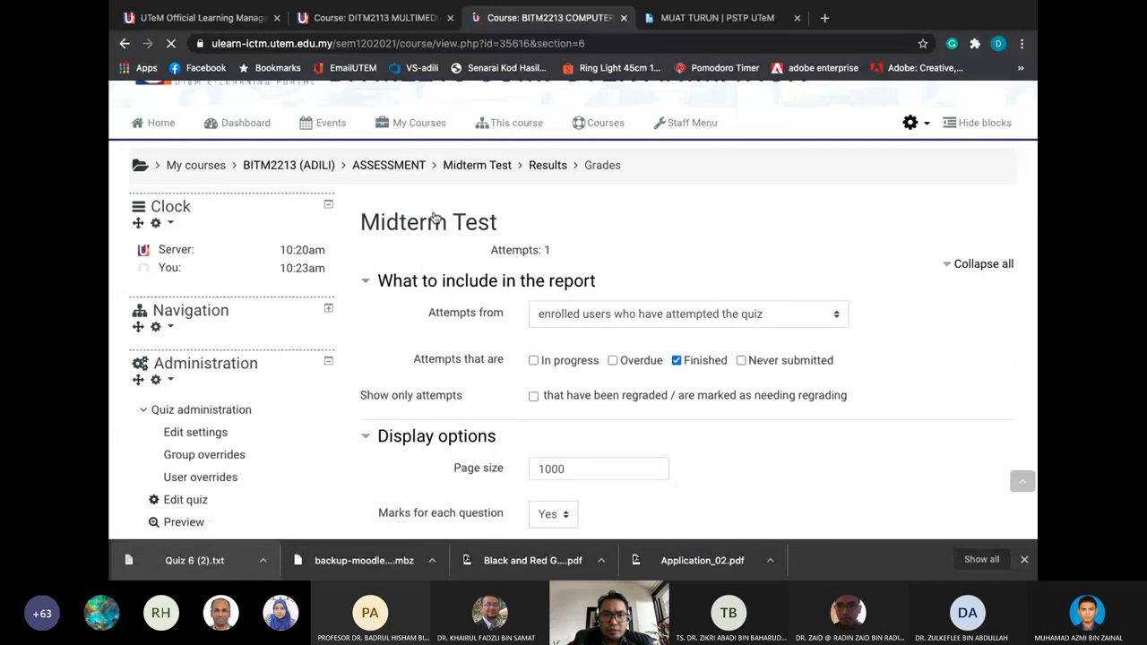
Open the Final Assessment (FA) quiz (51 attempts, 10-hour limit) and go to its grades report
{"action": "scroll", "coordinate": [516, 336], "scroll_direction": "down", "scroll_amount": 8}
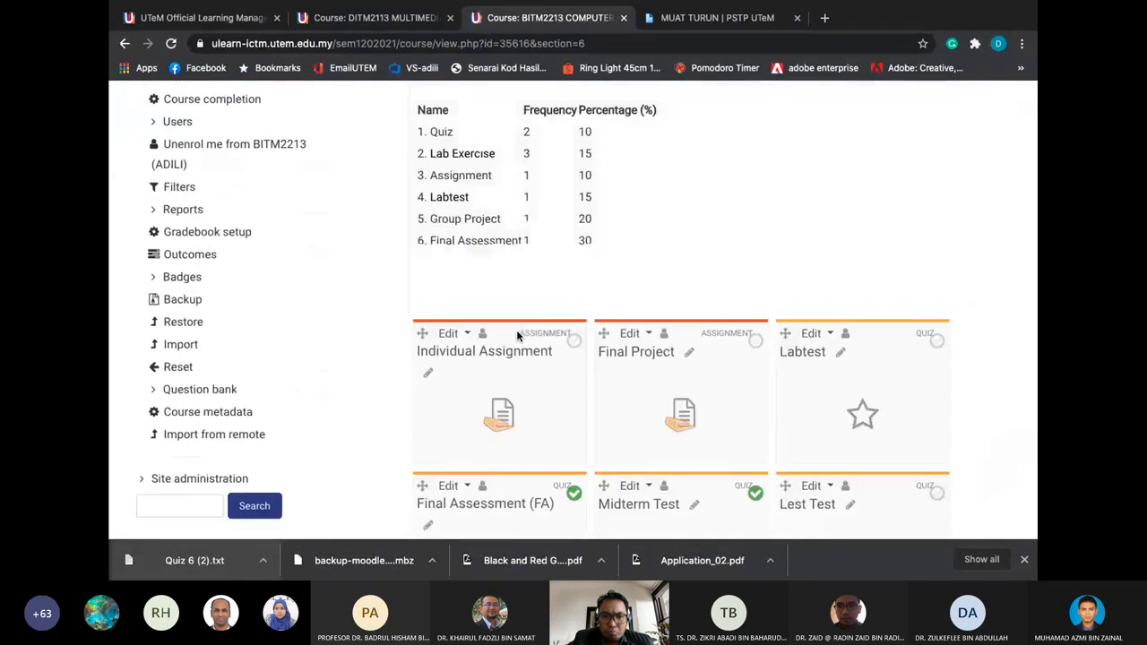
{"action": "scroll", "coordinate": [517, 336], "scroll_direction": "down", "scroll_amount": 1}
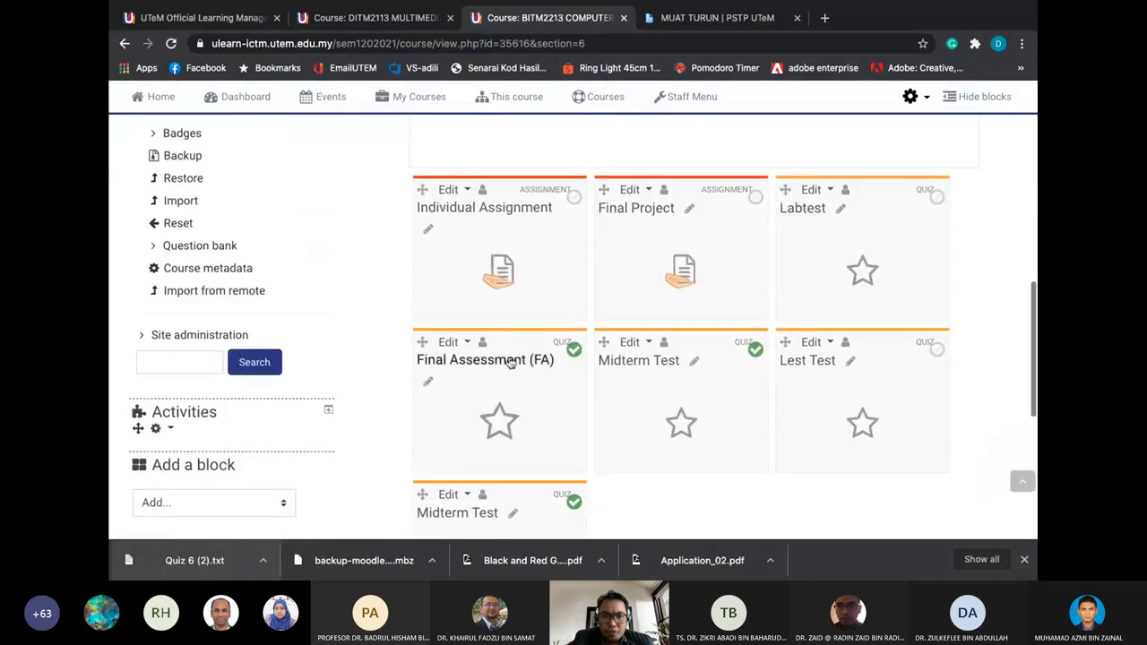
{"action": "left_click", "coordinate": [510, 360]}
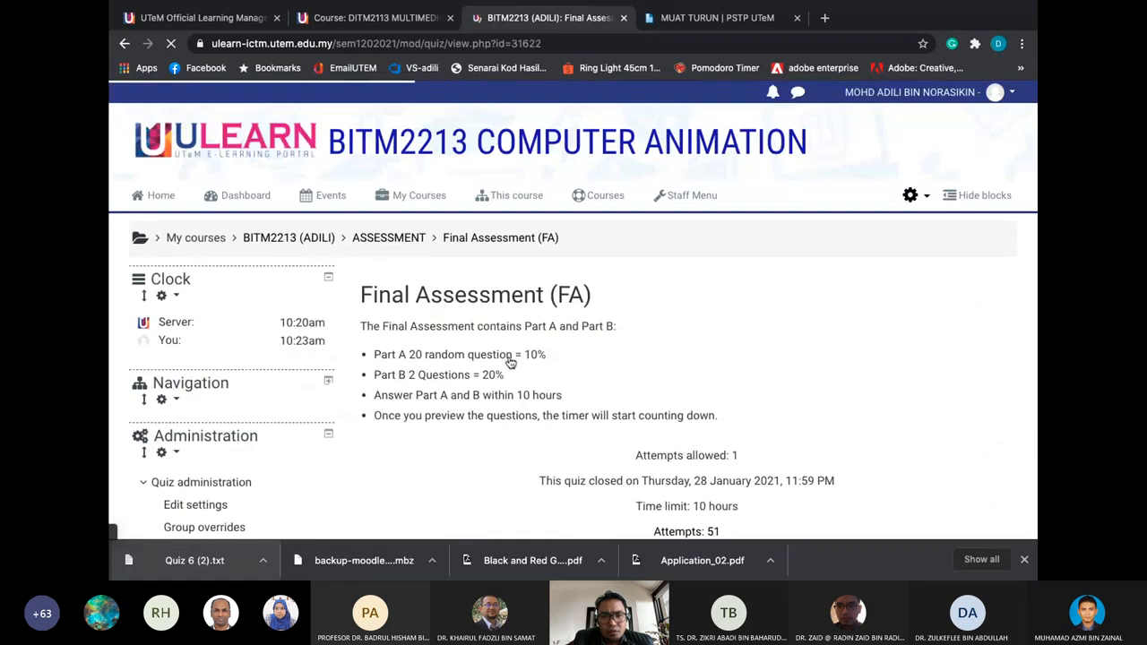
{"action": "scroll", "coordinate": [510, 361], "scroll_direction": "down", "scroll_amount": 5}
{"action": "scroll", "coordinate": [510, 361], "scroll_direction": "up", "scroll_amount": 1}
{"action": "scroll", "coordinate": [509, 361], "scroll_direction": "down", "scroll_amount": 3}
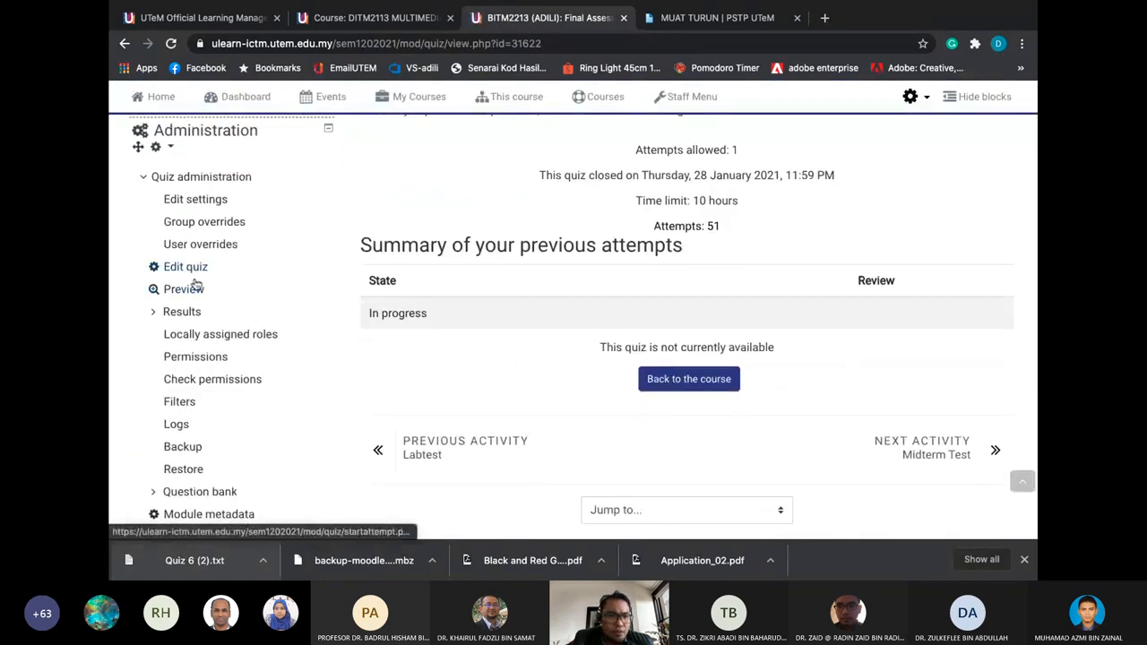
{"action": "left_click", "coordinate": [190, 313]}
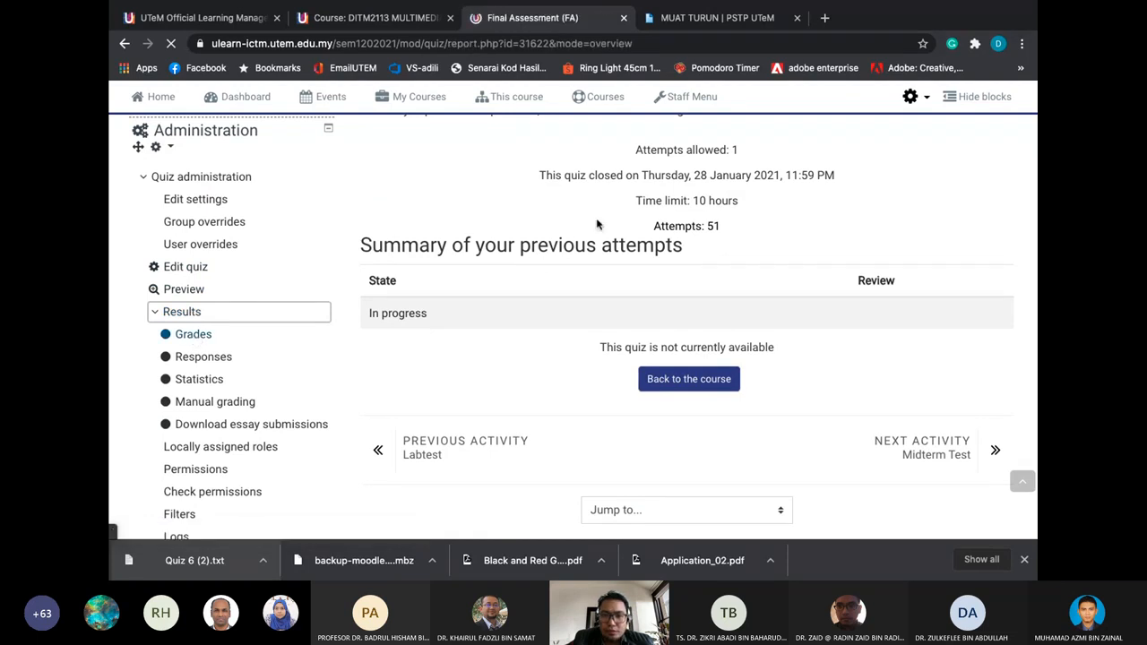
Scroll through the Final Assessment attempts table and its per-question mark columns
{"action": "scroll", "coordinate": [535, 211], "scroll_direction": "down", "scroll_amount": 2}
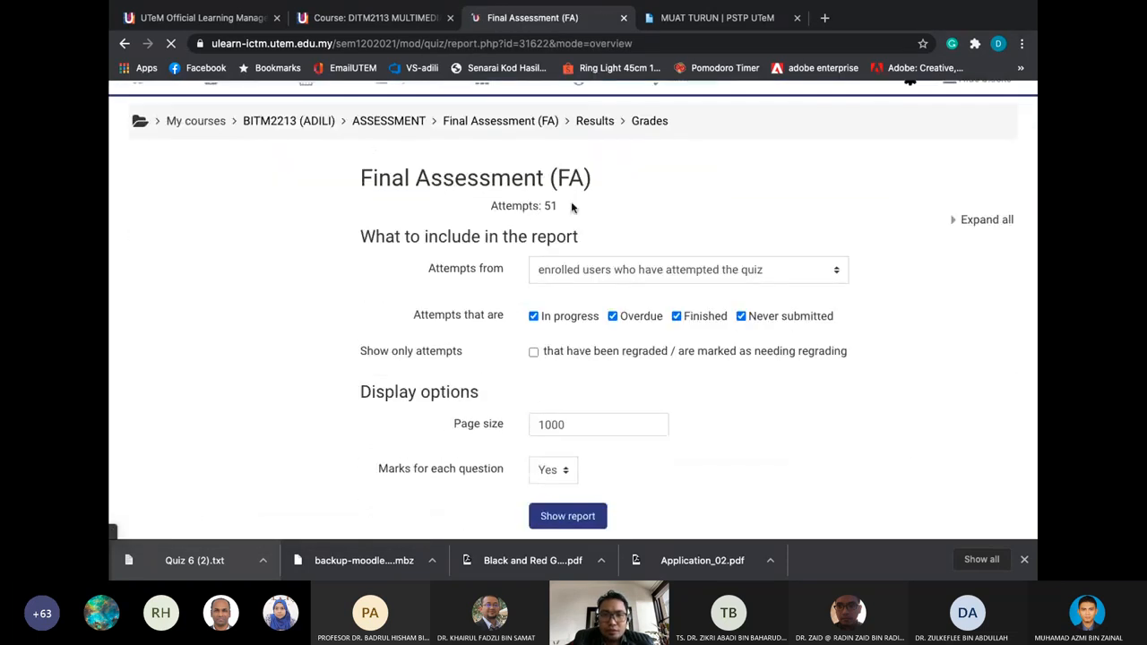
{"action": "scroll", "coordinate": [562, 215], "scroll_direction": "down", "scroll_amount": 5}
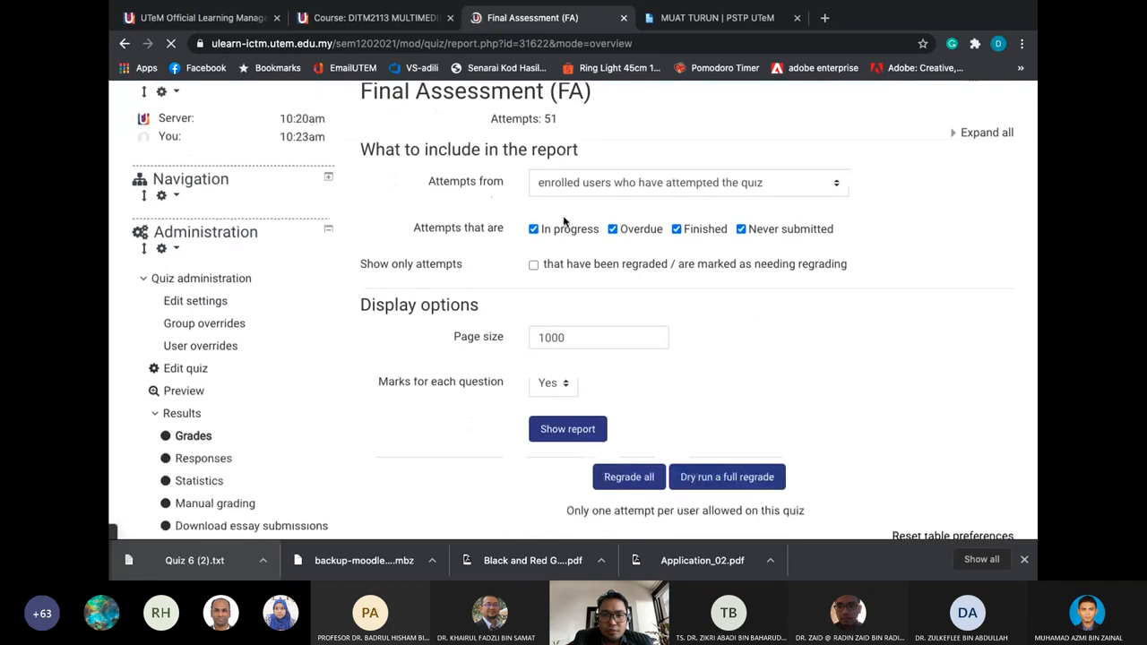
{"action": "scroll", "coordinate": [563, 215], "scroll_direction": "down", "scroll_amount": 3}
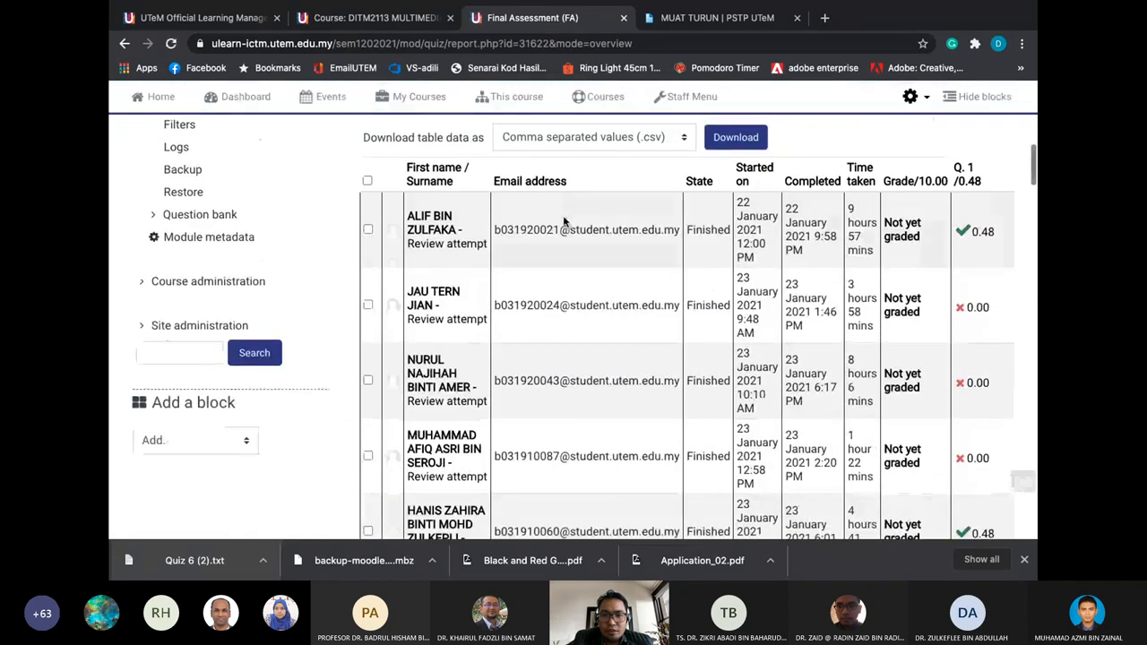
{"action": "scroll", "coordinate": [919, 241], "scroll_direction": "right", "scroll_amount": 2}
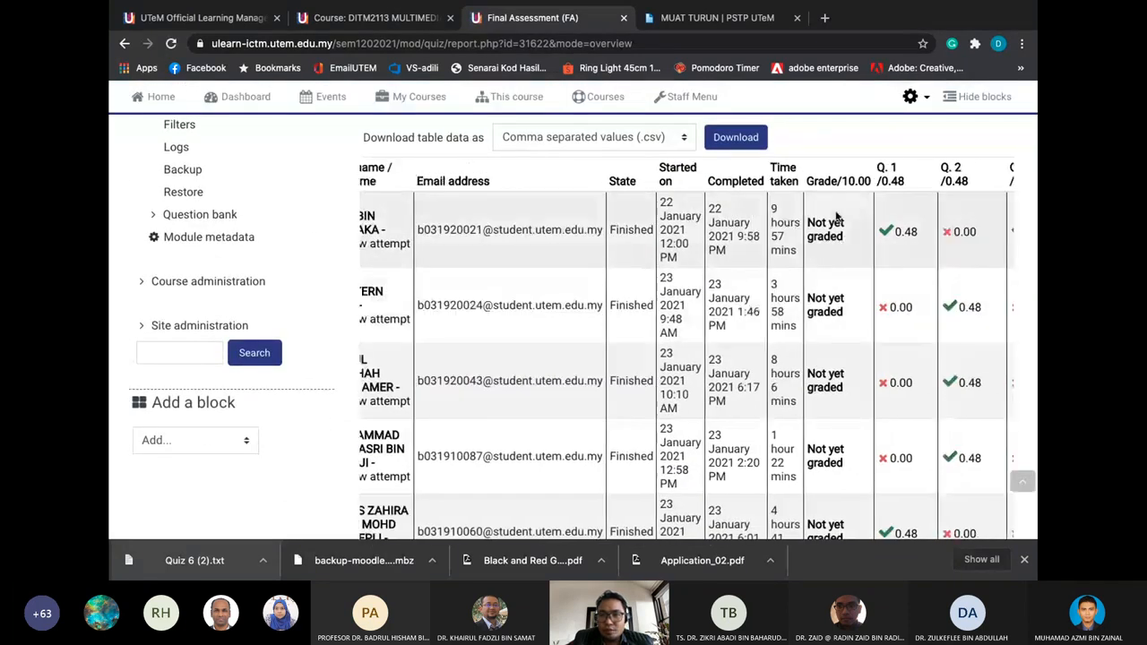
{"action": "scroll", "coordinate": [836, 215], "scroll_direction": "right", "scroll_amount": 4}
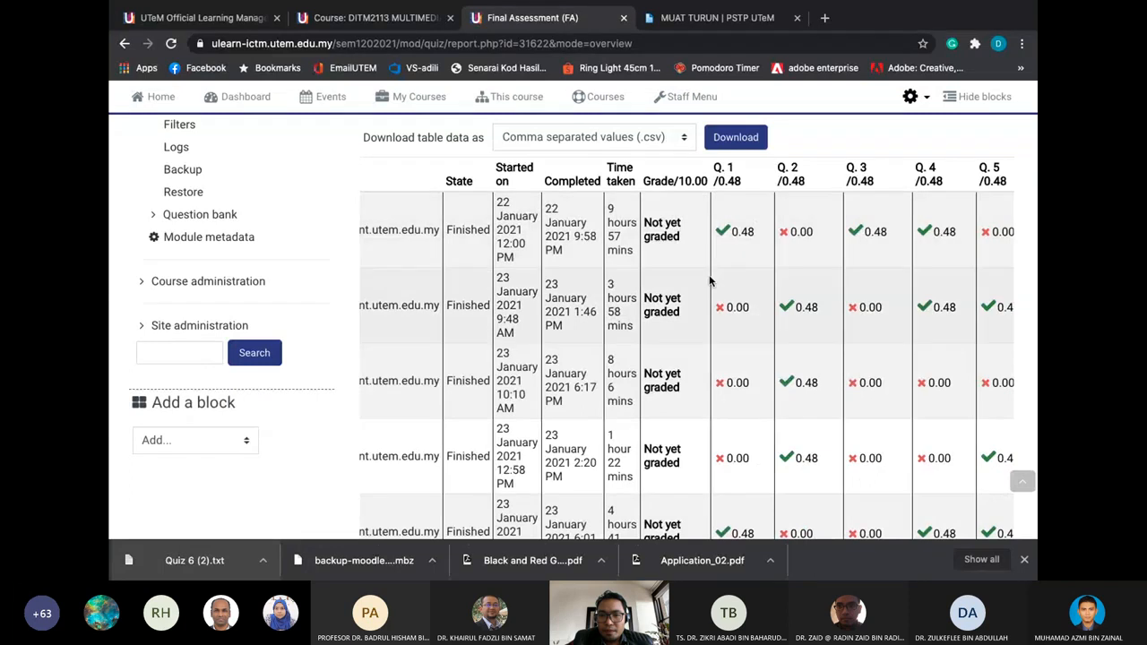
{"action": "scroll", "coordinate": [678, 217], "scroll_direction": "right", "scroll_amount": 5}
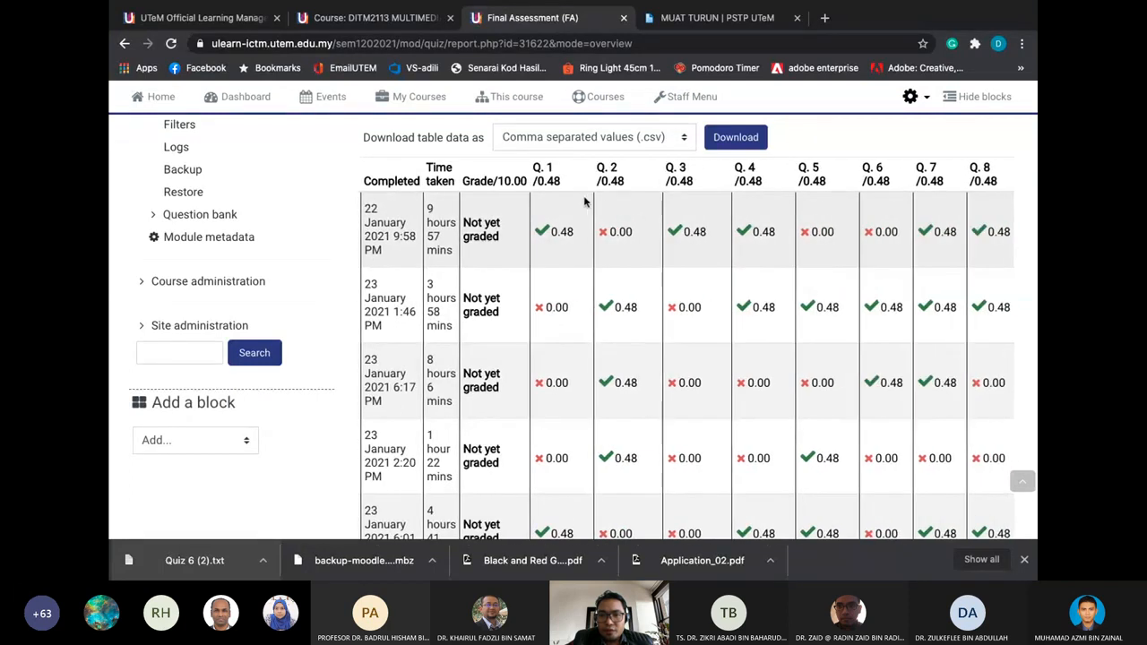
{"action": "scroll", "coordinate": [584, 203], "scroll_direction": "right", "scroll_amount": 8}
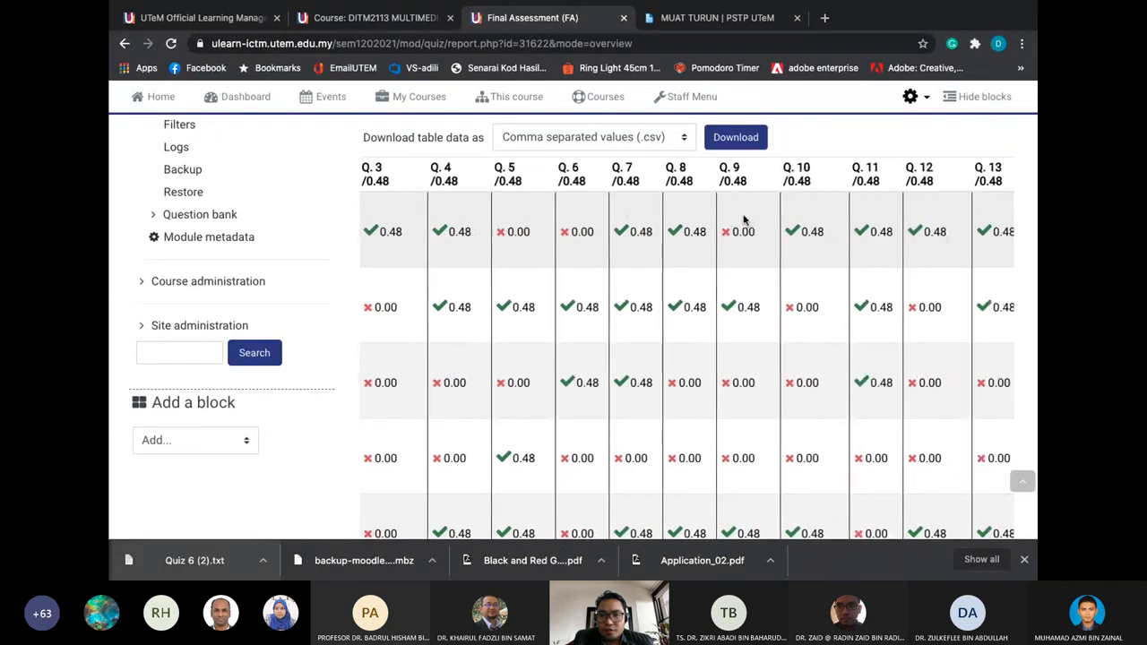
{"action": "scroll", "coordinate": [704, 221], "scroll_direction": "right", "scroll_amount": 10}
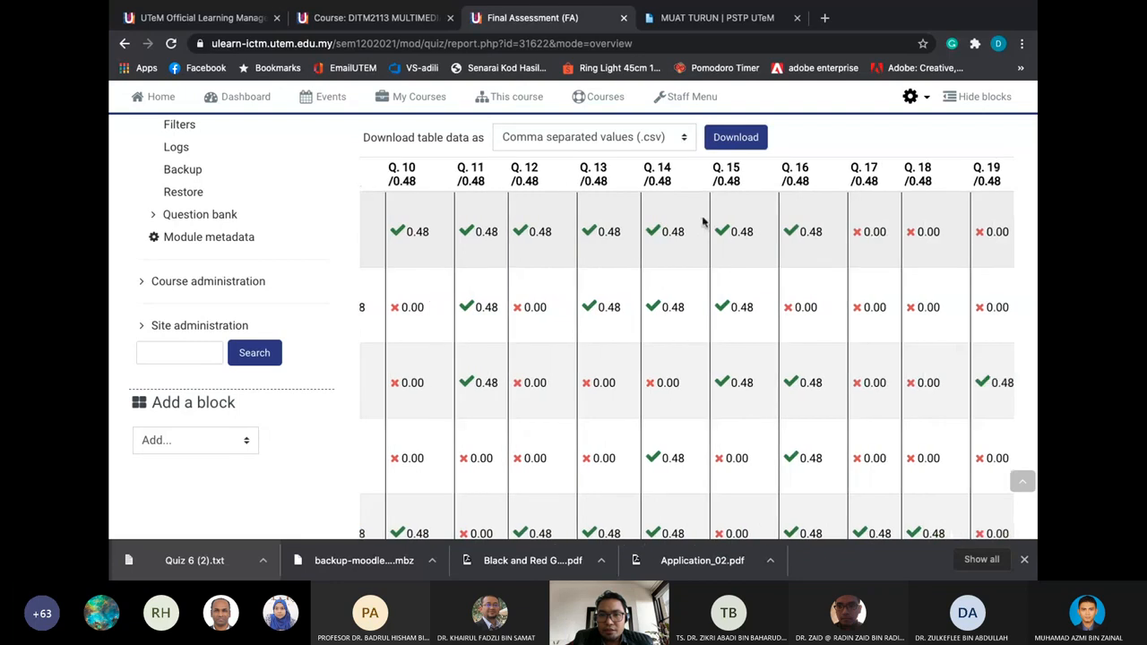
{"action": "scroll", "coordinate": [704, 222], "scroll_direction": "right", "scroll_amount": 3}
{"action": "scroll", "coordinate": [703, 222], "scroll_direction": "left", "scroll_amount": 15}
{"action": "scroll", "coordinate": [703, 222], "scroll_direction": "up", "scroll_amount": 3}
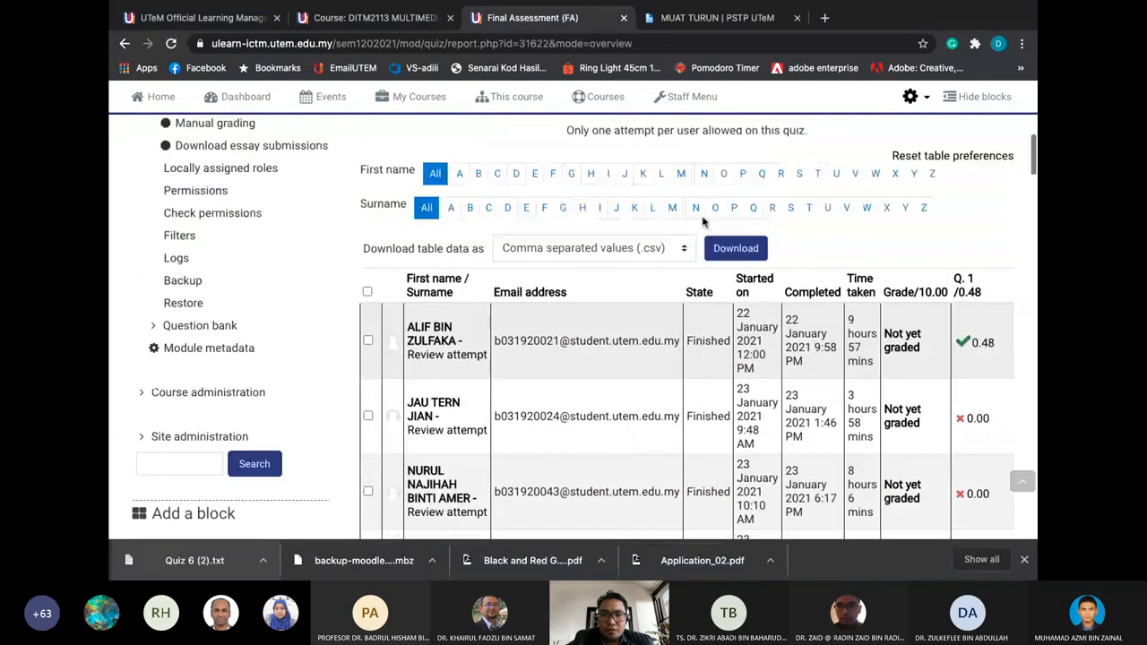
{"action": "left_click", "coordinate": [686, 251]}
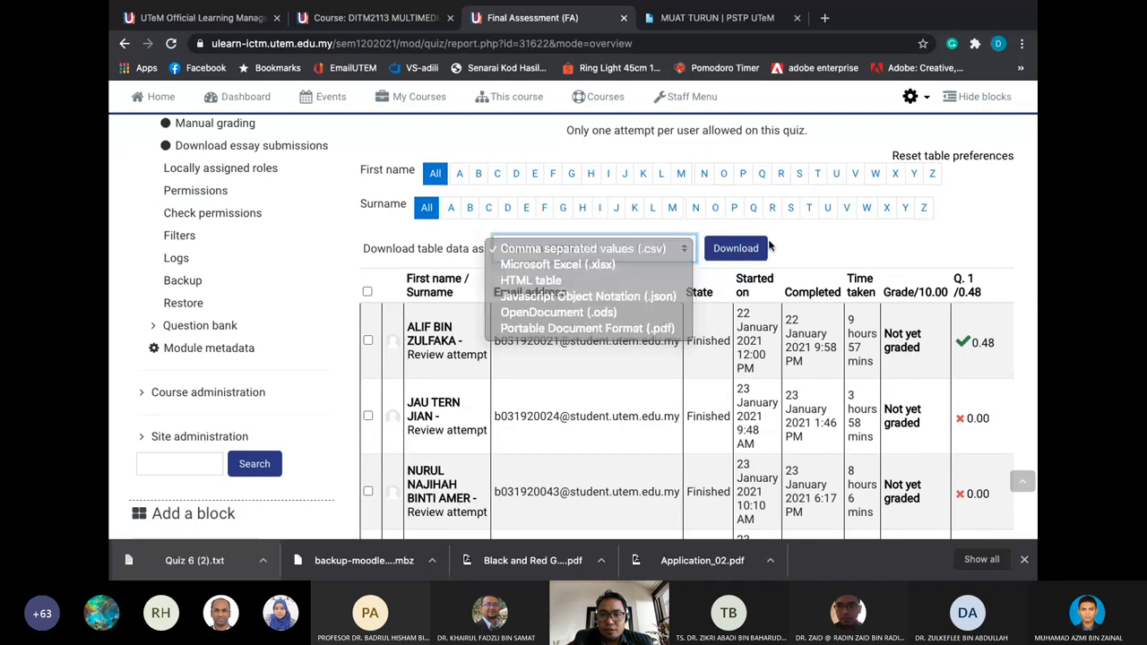
{"action": "scroll", "coordinate": [768, 245], "scroll_direction": "down", "scroll_amount": 9}
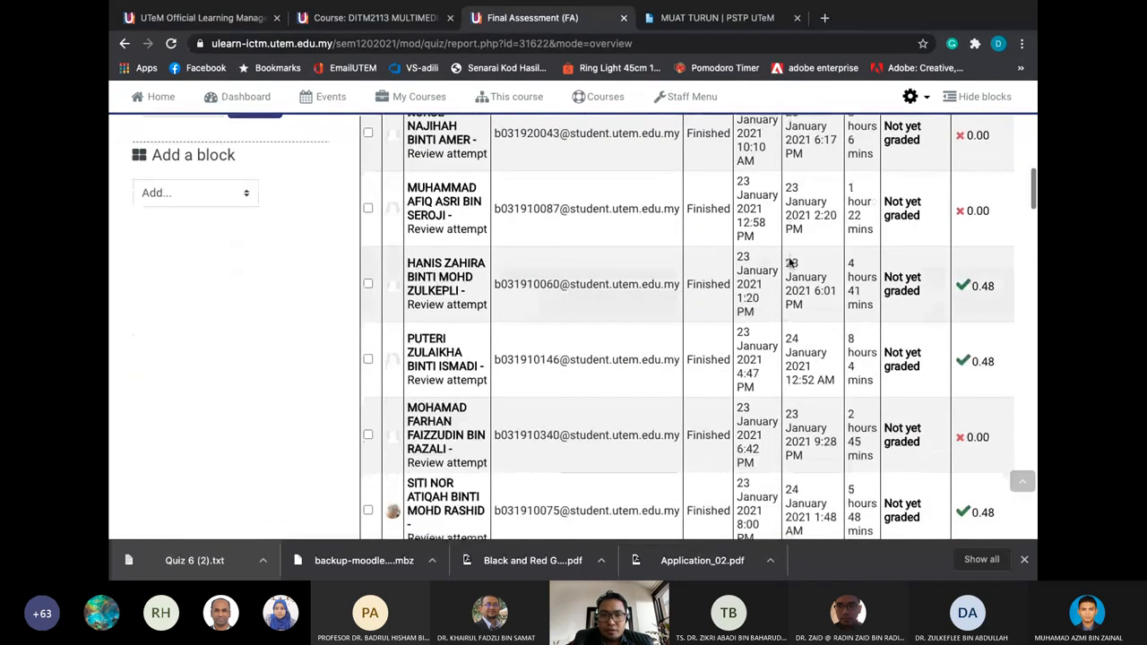
{"action": "scroll", "coordinate": [790, 261], "scroll_direction": "down", "scroll_amount": 5}
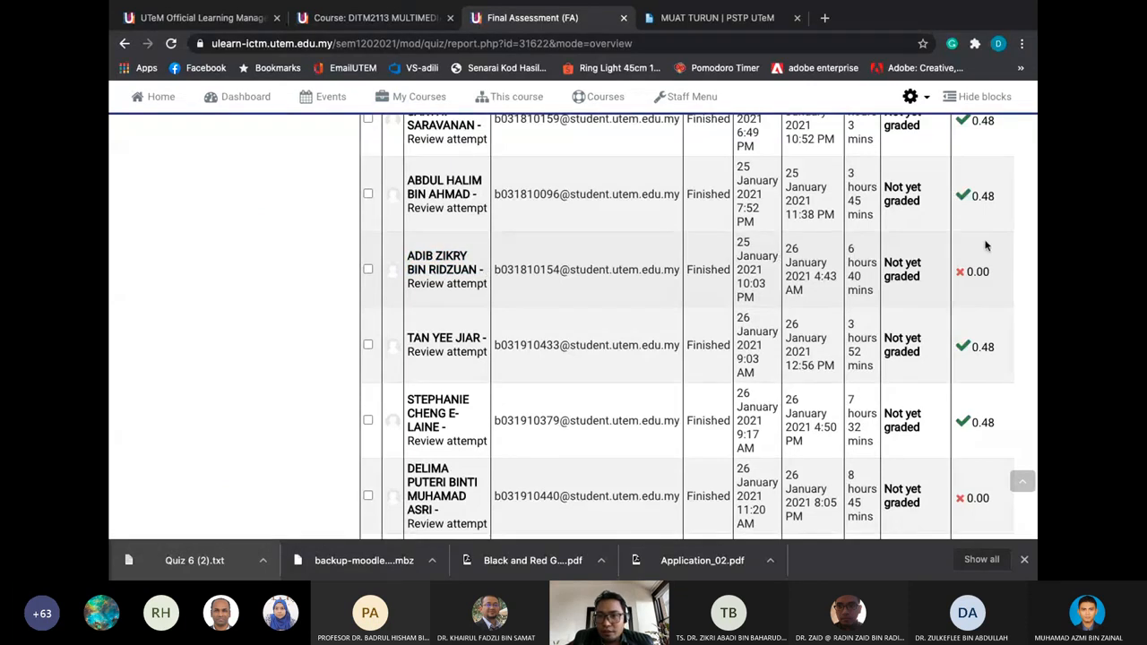
{"action": "scroll", "coordinate": [985, 245], "scroll_direction": "right", "scroll_amount": 3}
{"action": "scroll", "coordinate": [933, 250], "scroll_direction": "up", "scroll_amount": 5}
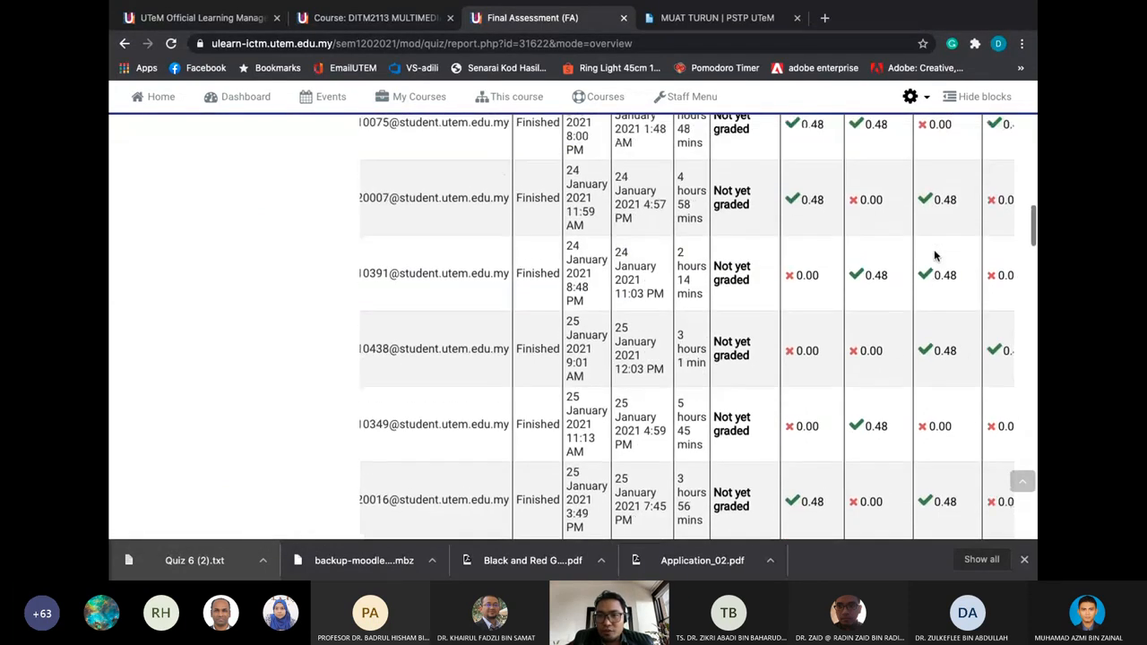
{"action": "scroll", "coordinate": [896, 224], "scroll_direction": "up", "scroll_amount": 10}
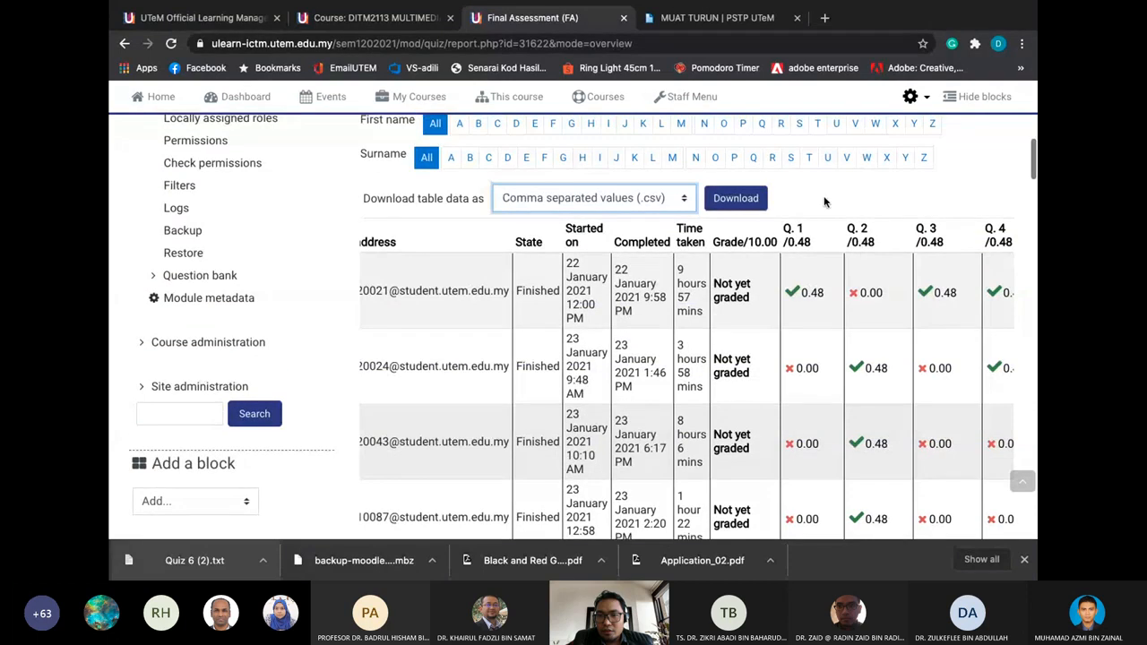
{"action": "scroll", "coordinate": [822, 197], "scroll_direction": "down", "scroll_amount": 10}
{"action": "key", "text": "super+Tab"}
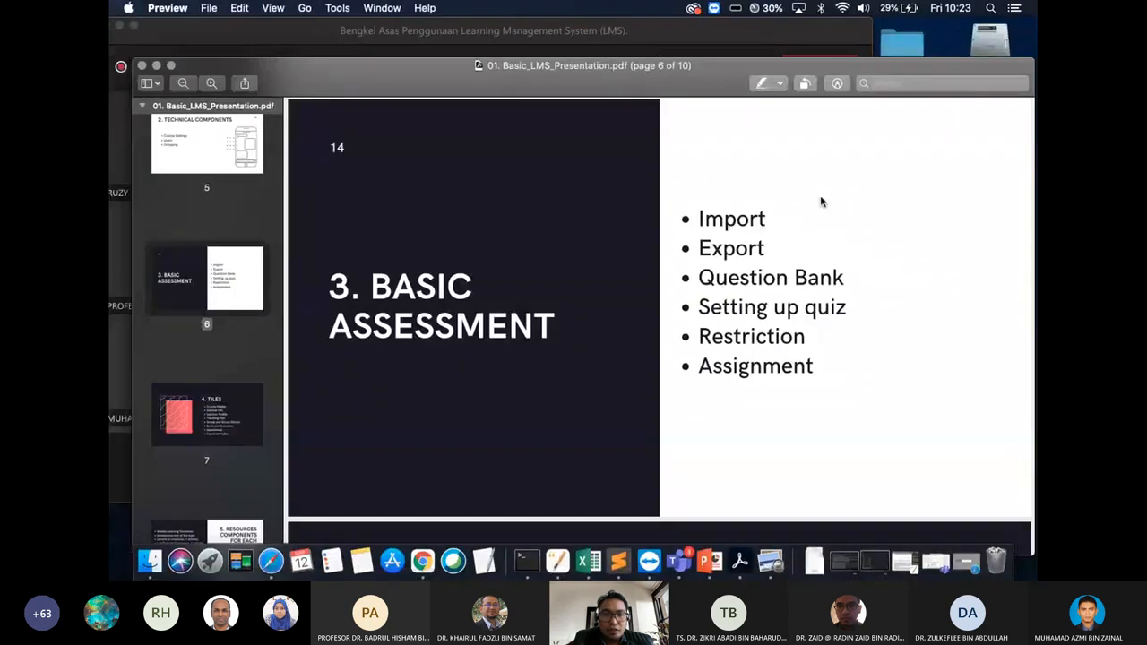
{"action": "key", "text": "super+Tab"}
{"action": "scroll", "coordinate": [542, 209], "scroll_direction": "left", "scroll_amount": 3}
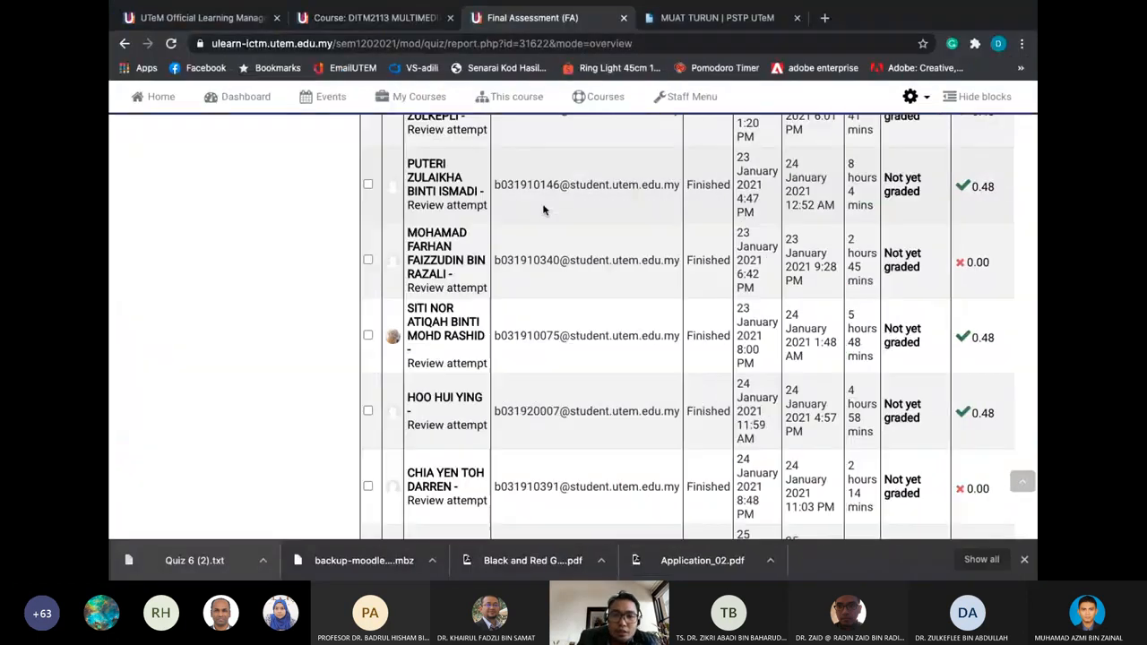
{"action": "key", "text": "super+Tab"}
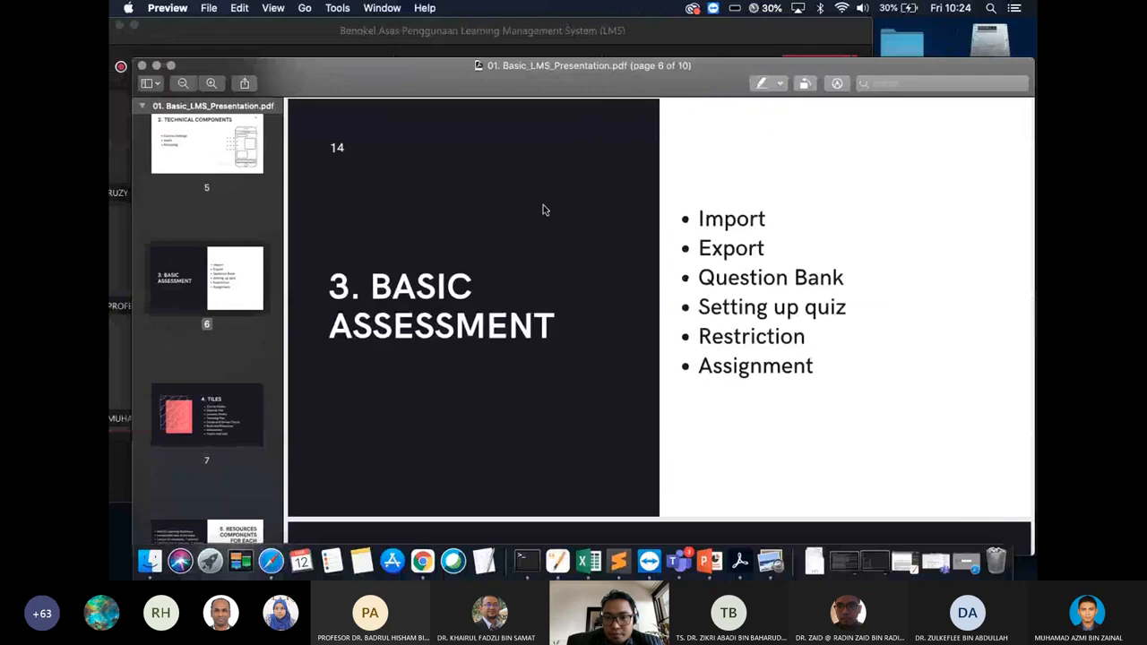
{"action": "key", "text": "super+Tab"}
{"action": "scroll", "coordinate": [541, 215], "scroll_direction": "up", "scroll_amount": 4}
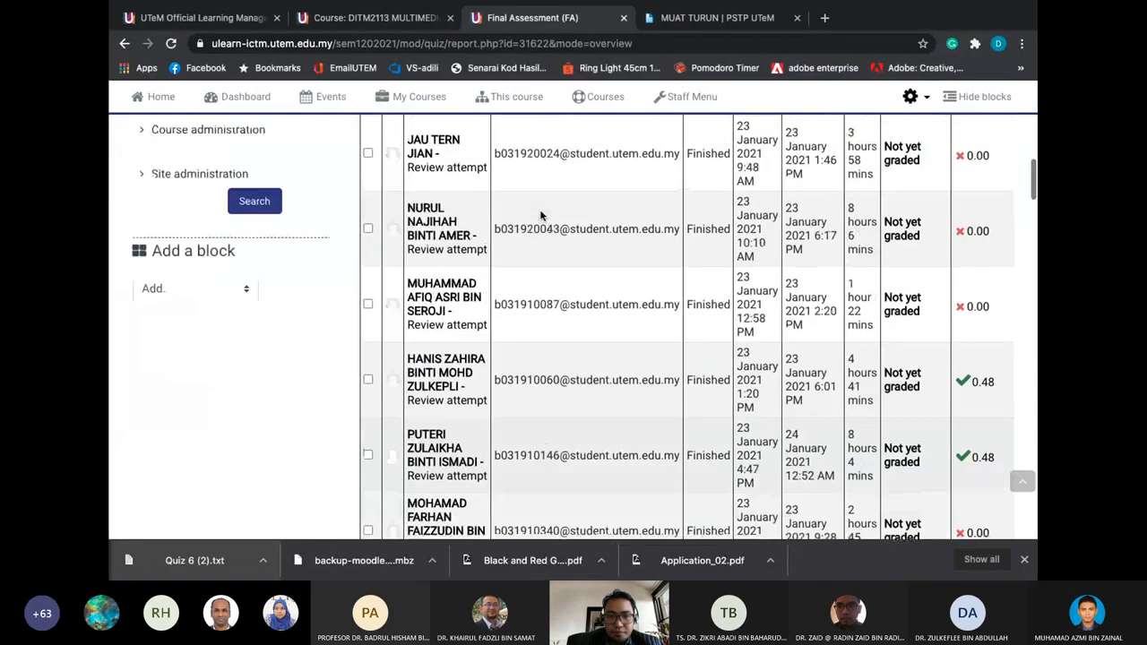
{"action": "scroll", "coordinate": [541, 215], "scroll_direction": "up", "scroll_amount": 5}
Download the Final Assessment grades table as a .csv file, then scroll back to the report top
{"action": "left_click", "coordinate": [728, 351]}
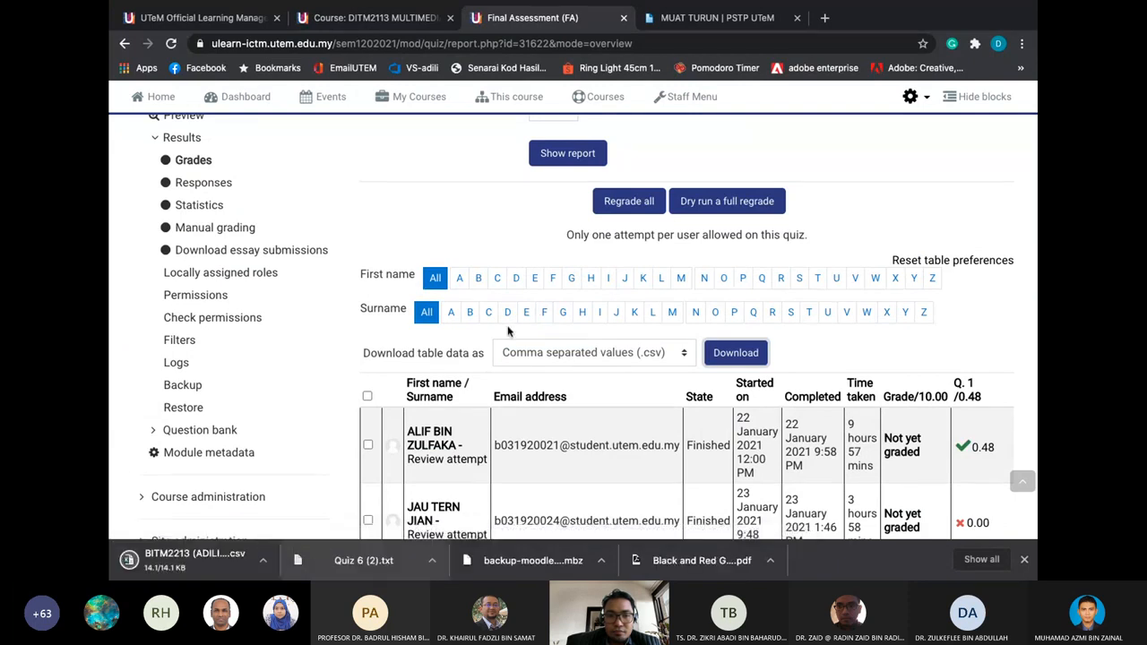
{"action": "scroll", "coordinate": [508, 331], "scroll_direction": "down", "scroll_amount": 2}
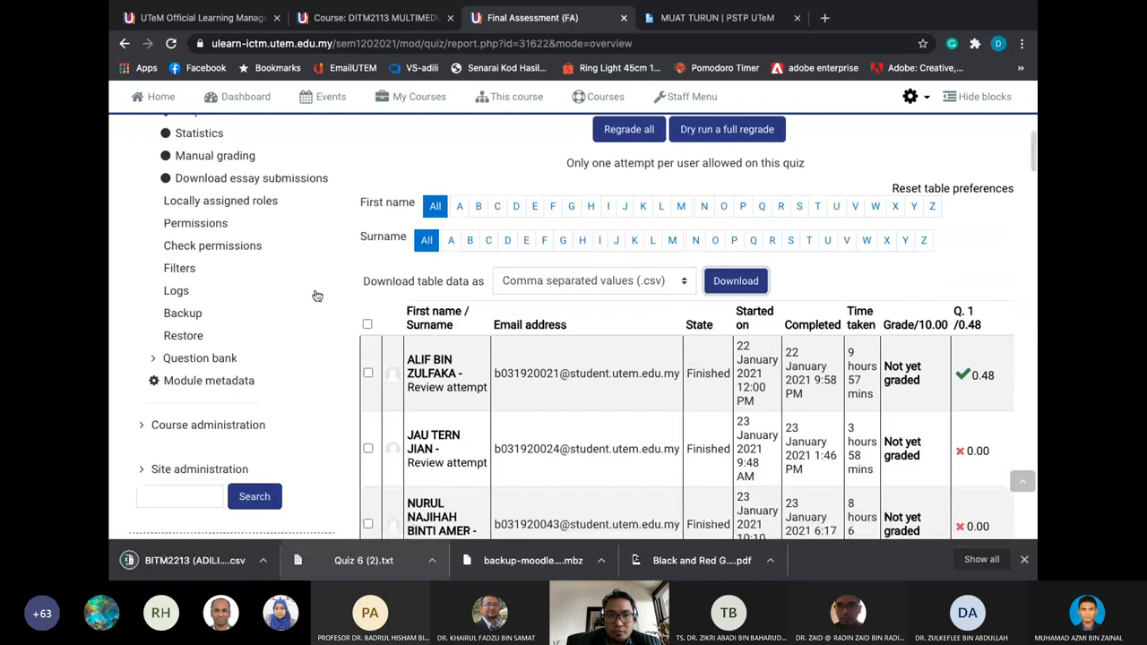
{"action": "scroll", "coordinate": [259, 146], "scroll_direction": "up", "scroll_amount": 2}
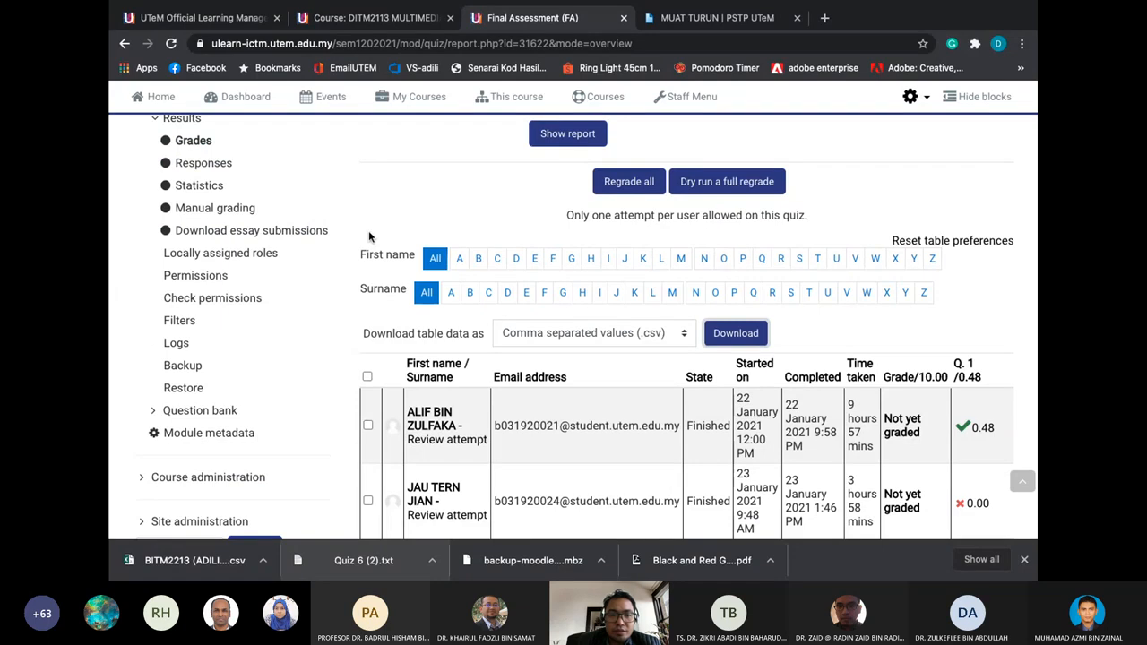
{"action": "scroll", "coordinate": [686, 448], "scroll_direction": "right", "scroll_amount": 3}
{"action": "scroll", "coordinate": [658, 262], "scroll_direction": "up", "scroll_amount": 5}
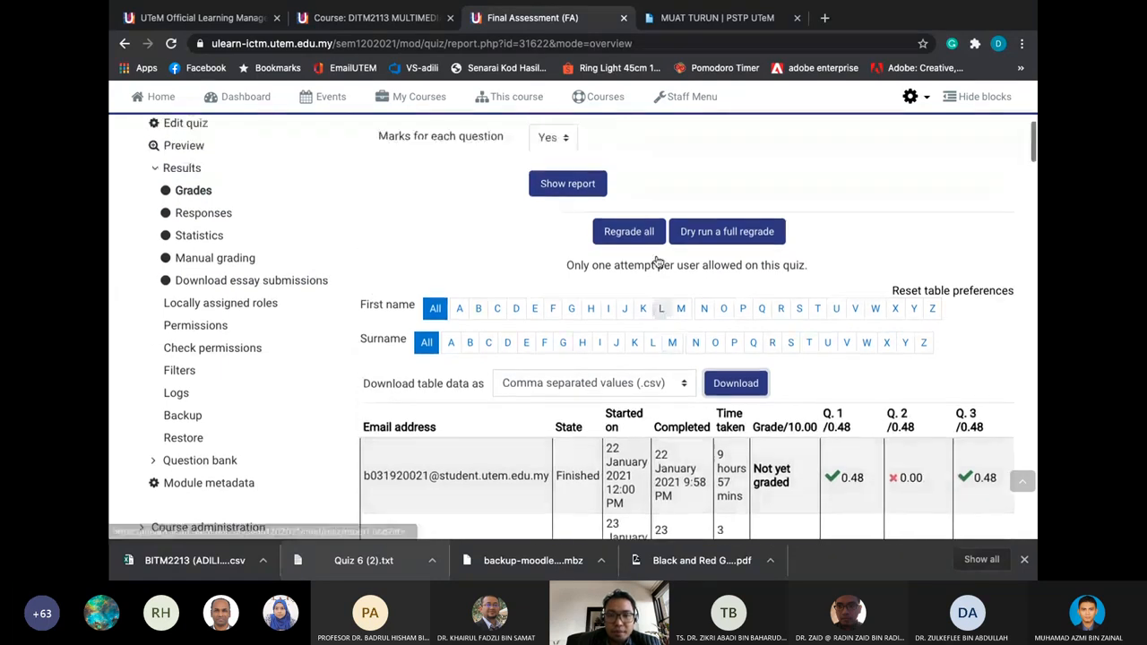
{"action": "scroll", "coordinate": [658, 261], "scroll_direction": "up", "scroll_amount": 3}
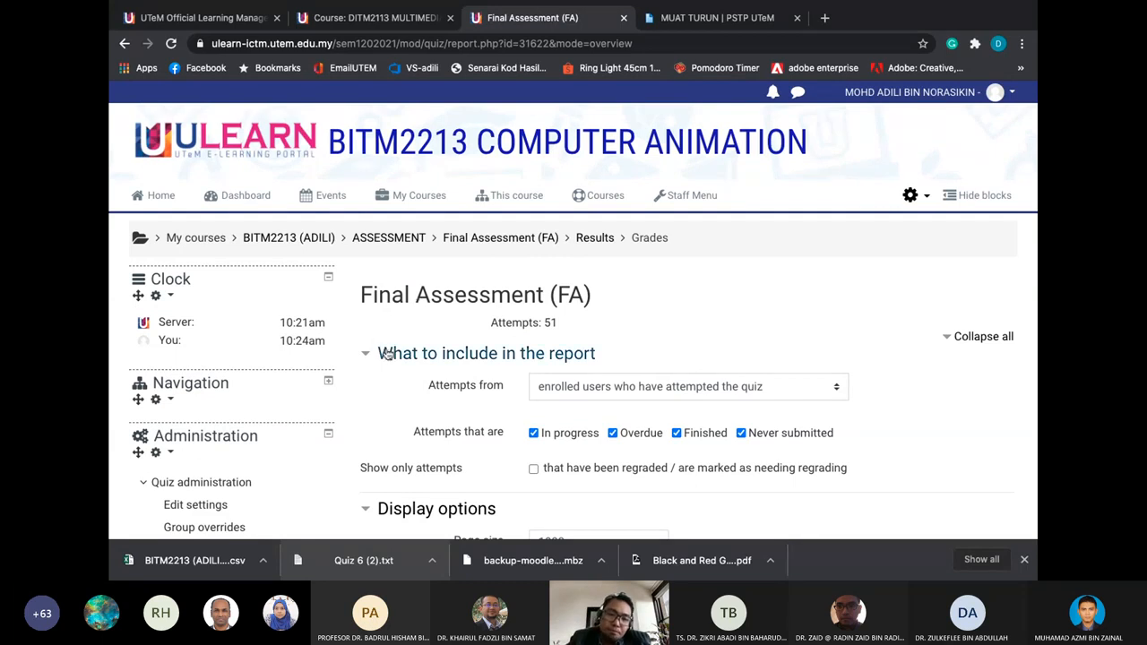
{"action": "scroll", "coordinate": [394, 347], "scroll_direction": "down", "scroll_amount": 1}
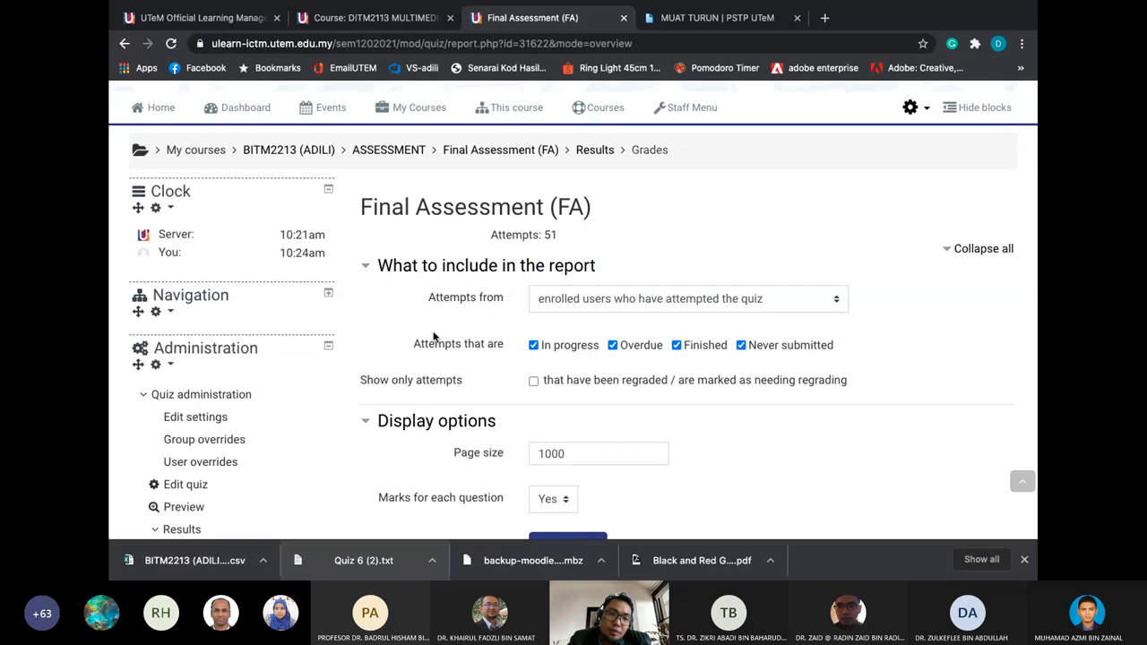
Jump to the 4. TILES slide (page 7) in Preview, then go back to Chrome
{"action": "key", "text": "ctrl+Left"}
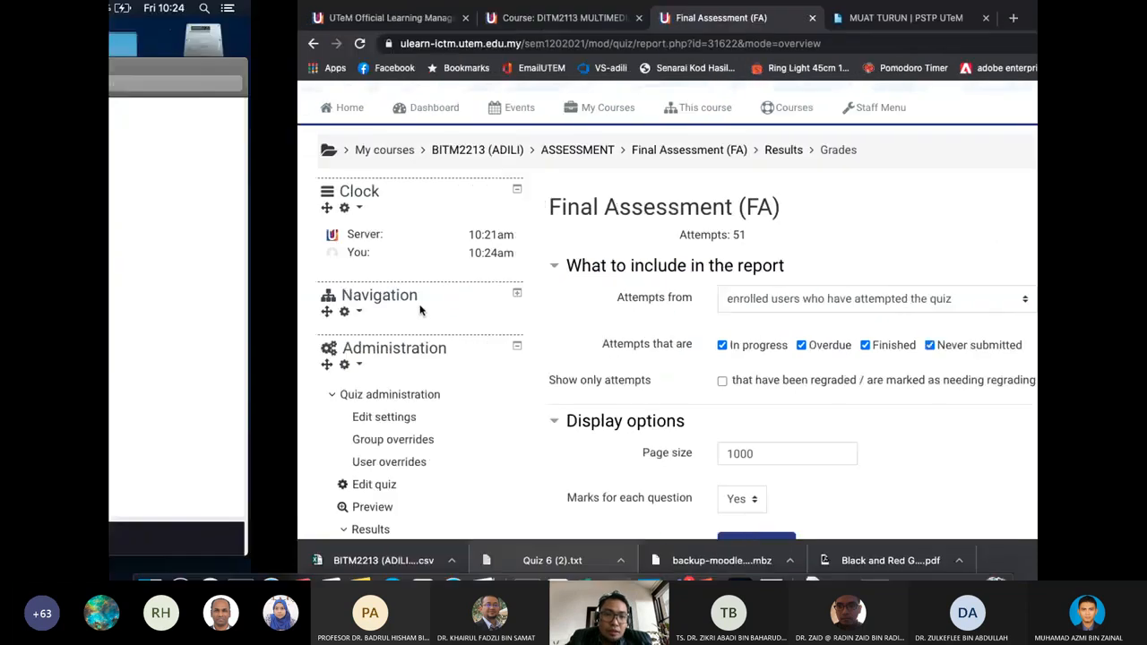
{"action": "left_click", "coordinate": [204, 399]}
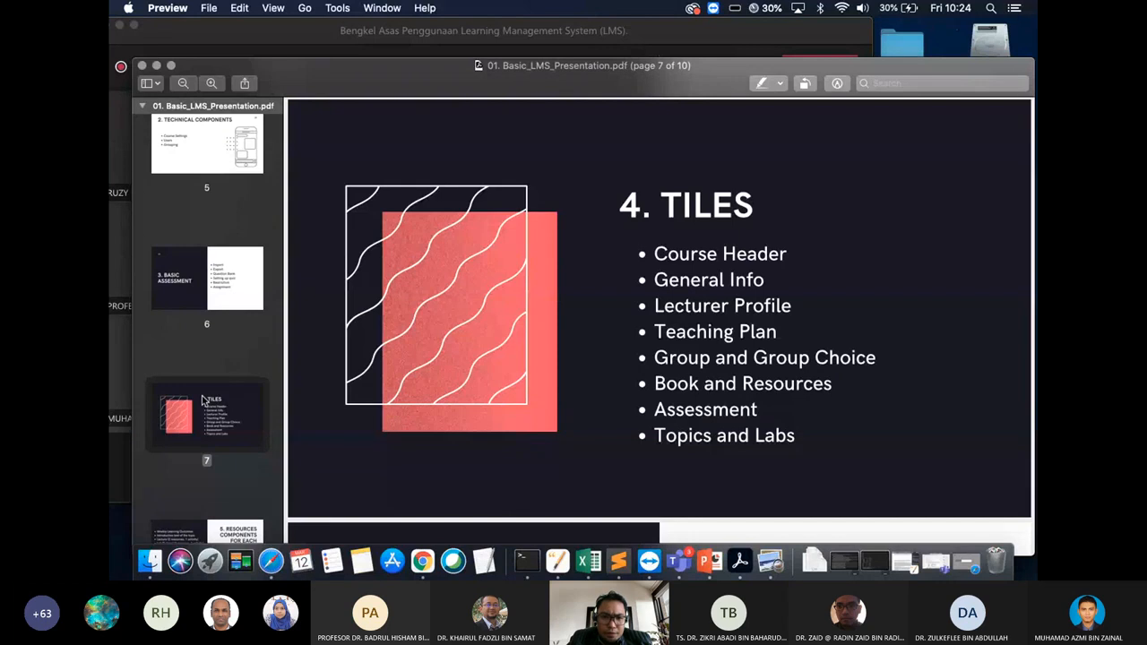
{"action": "scroll", "coordinate": [205, 400], "scroll_direction": "down", "scroll_amount": 3}
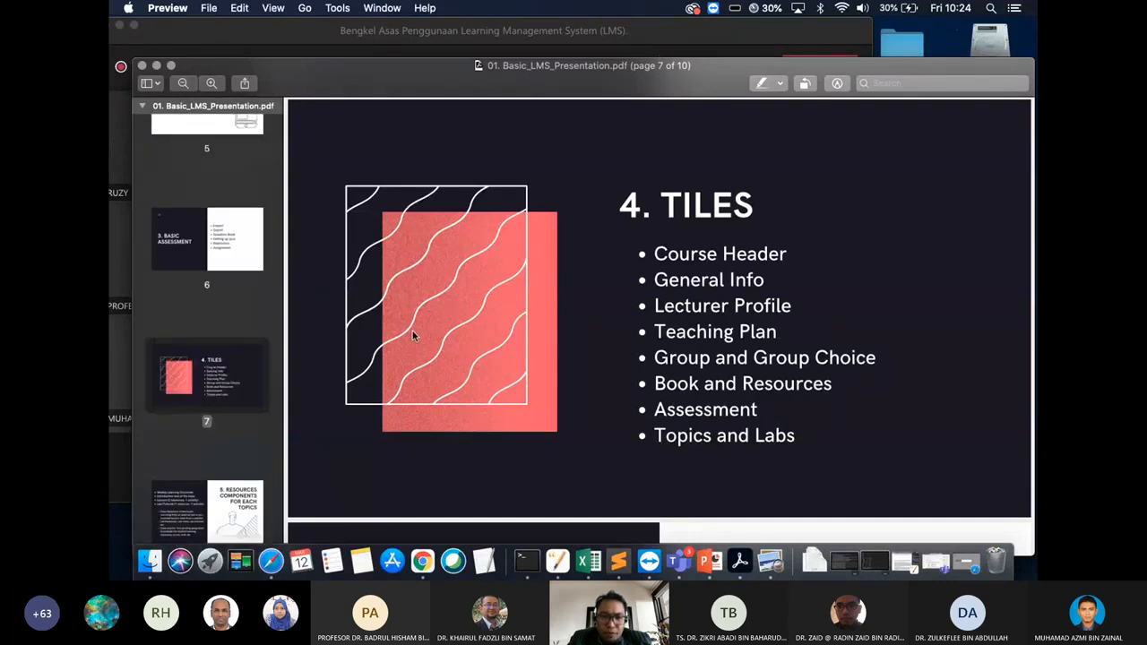
{"action": "scroll", "coordinate": [218, 273], "scroll_direction": "up", "scroll_amount": 3}
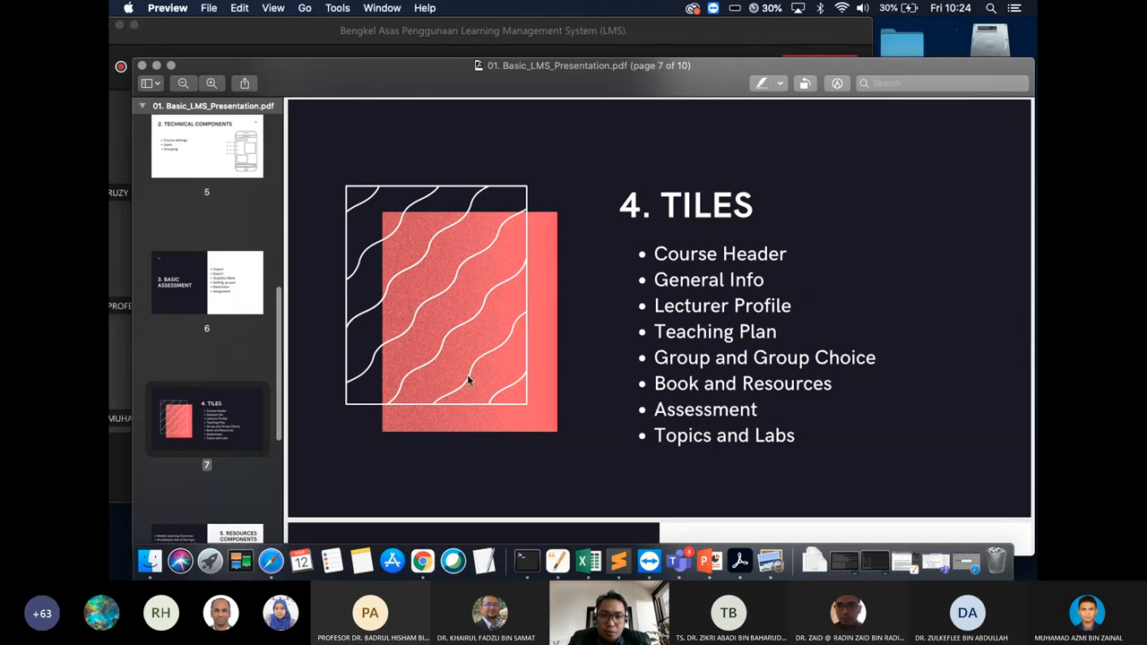
{"action": "key", "text": "super+Tab"}
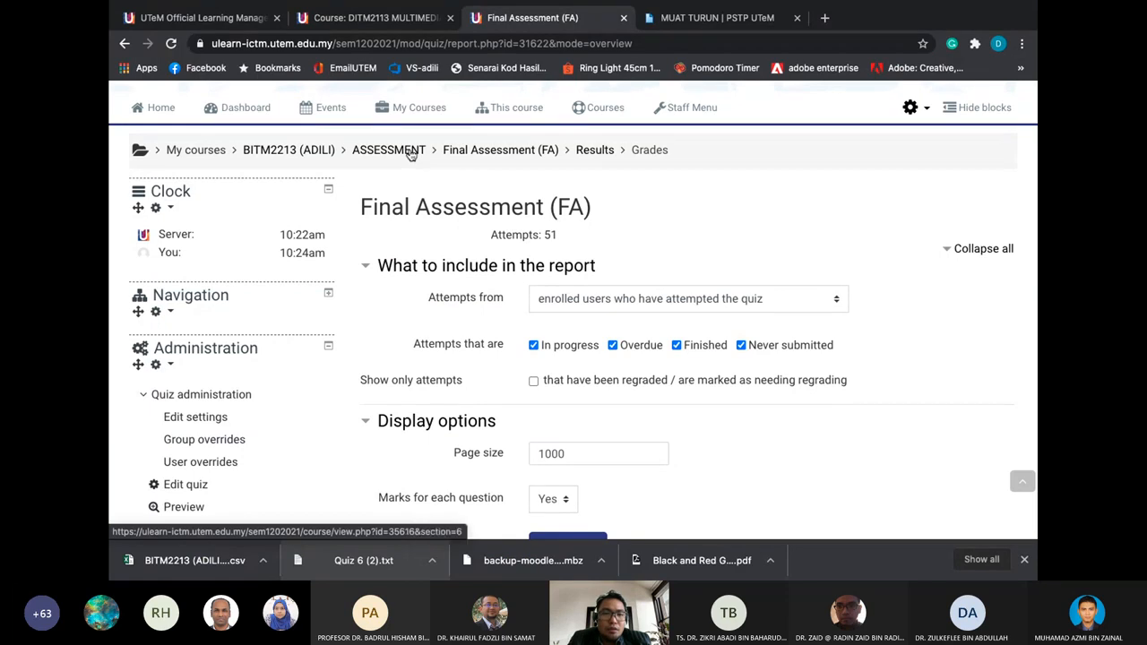
Return via the ASSESSMENT and BITM2213 breadcrumbs to the main course page
{"action": "left_click", "coordinate": [410, 154]}
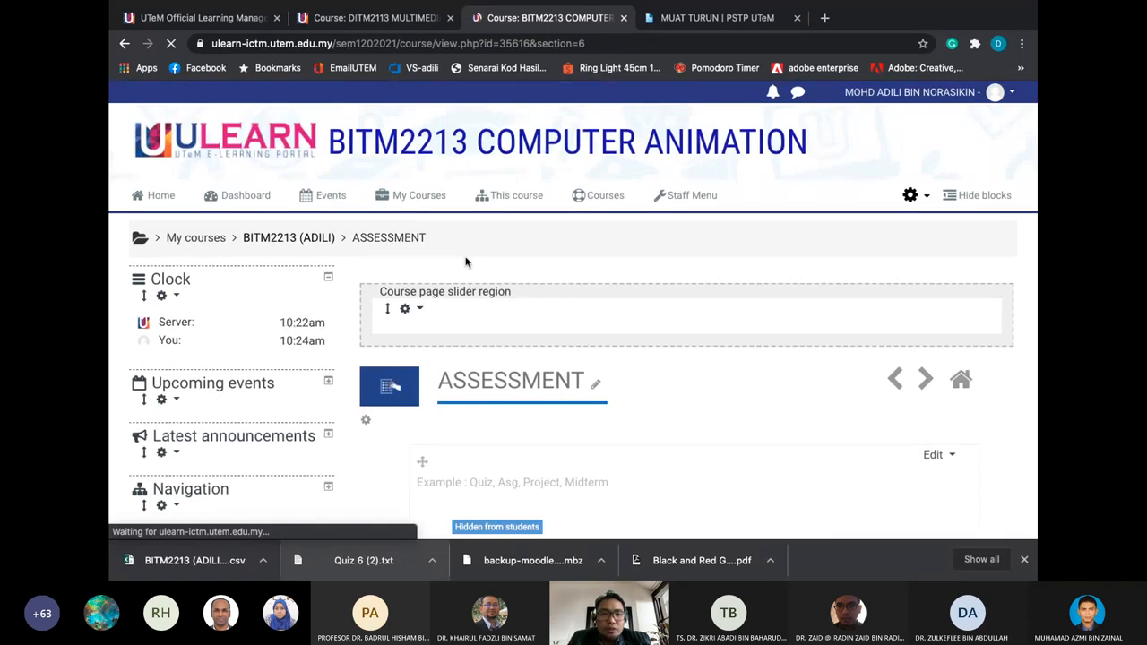
{"action": "left_click", "coordinate": [923, 196]}
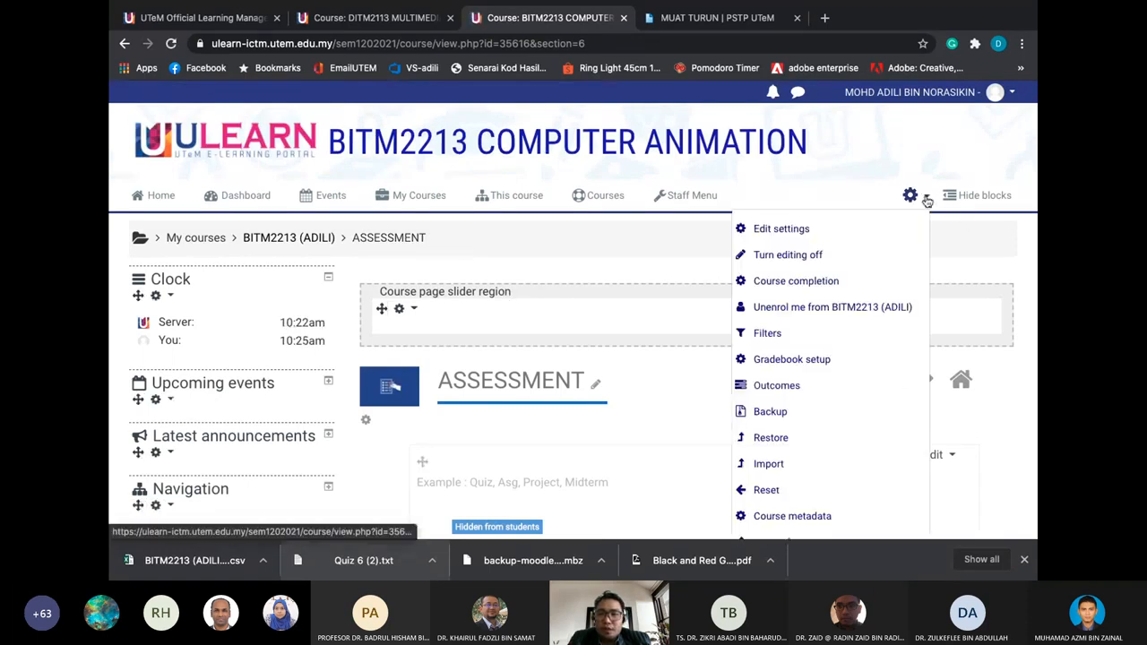
{"action": "left_click", "coordinate": [889, 251]}
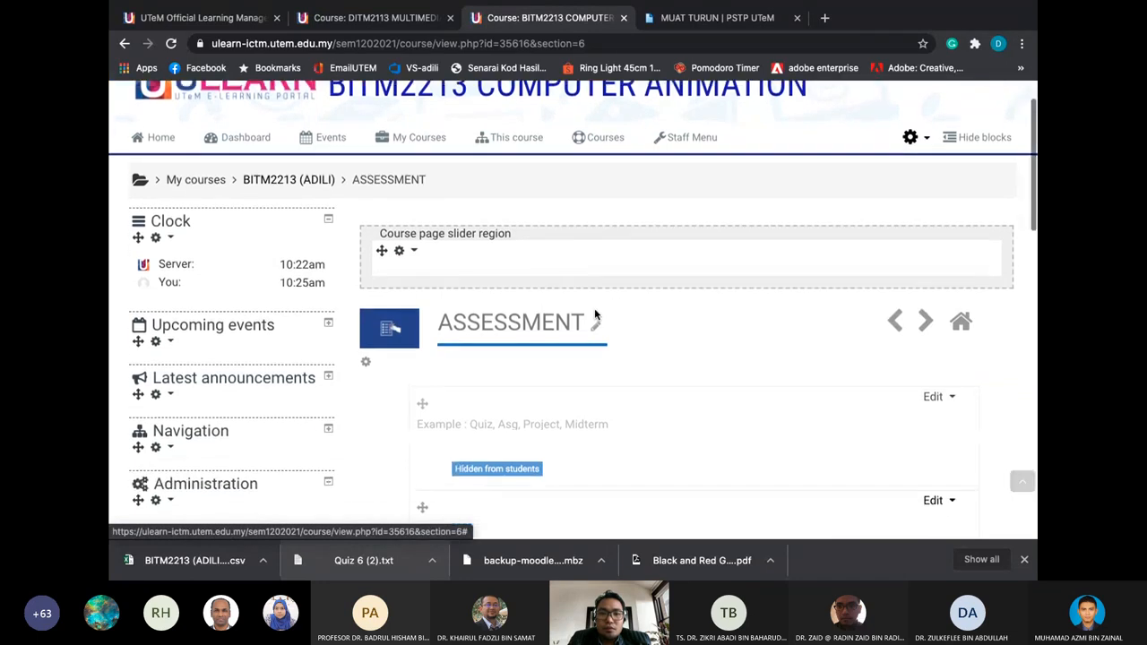
{"action": "left_click", "coordinate": [315, 182]}
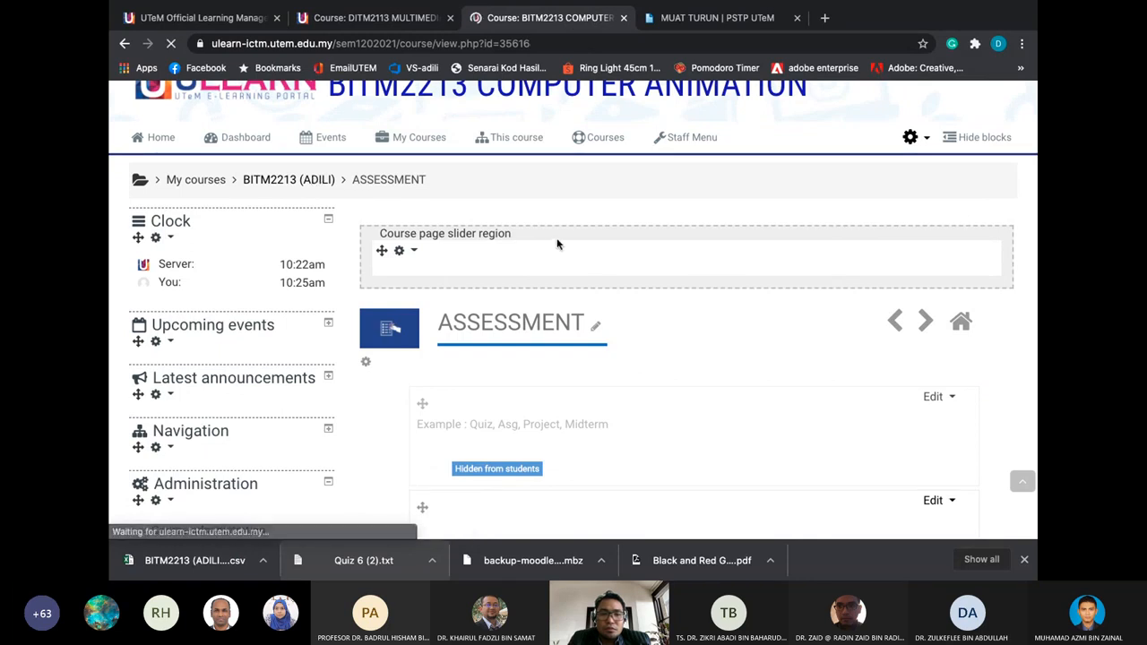
{"action": "scroll", "coordinate": [556, 244], "scroll_direction": "down", "scroll_amount": 10}
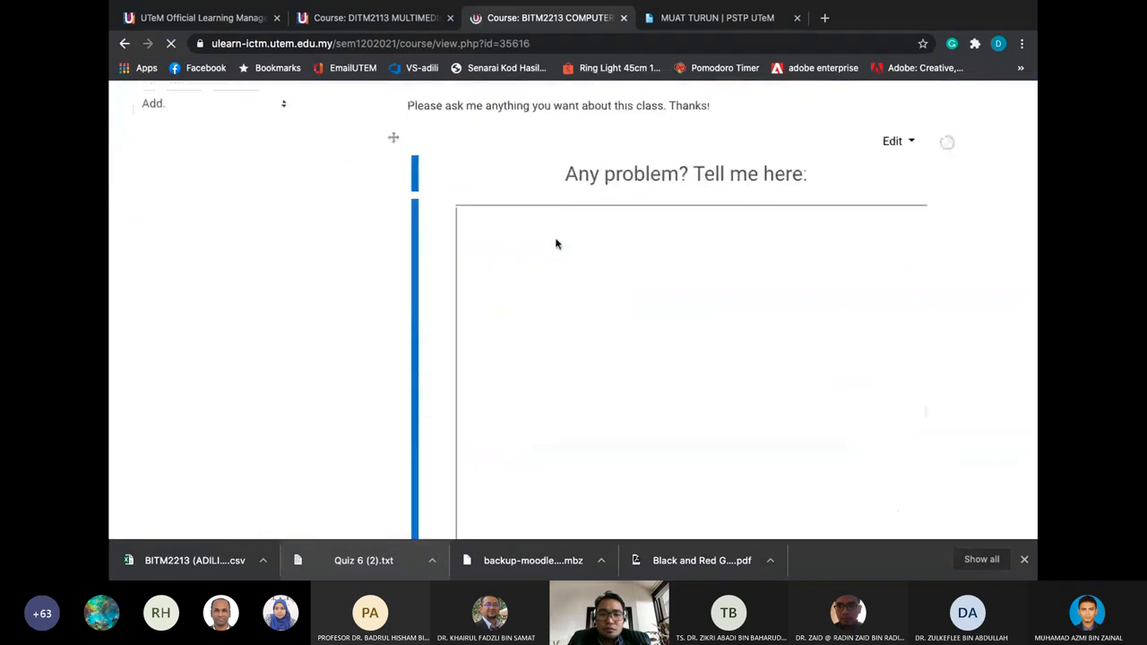
{"action": "scroll", "coordinate": [556, 243], "scroll_direction": "down", "scroll_amount": 10}
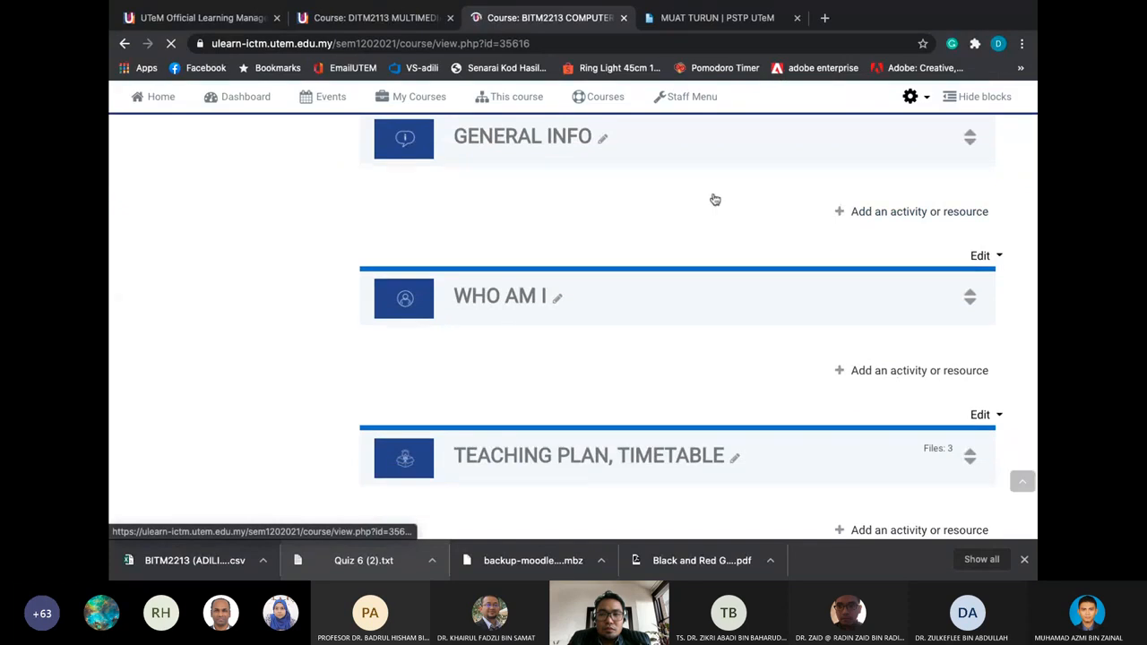
Turn editing off for the course and scroll down to the weekly topic tiles
{"action": "left_click", "coordinate": [931, 98]}
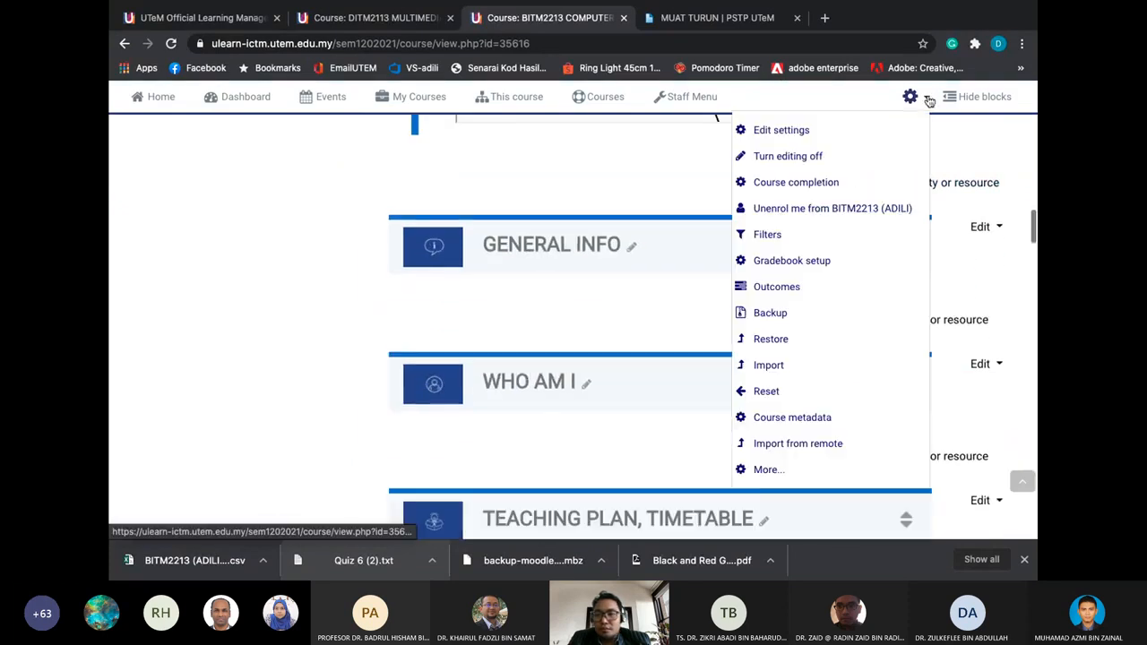
{"action": "left_click", "coordinate": [825, 161]}
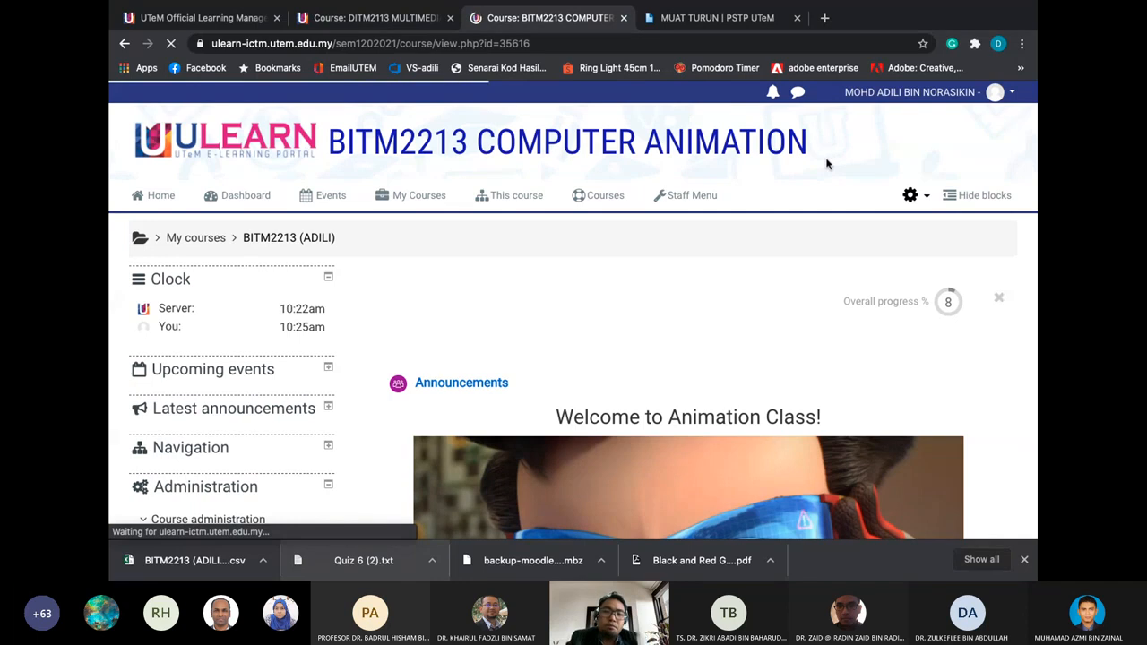
{"action": "scroll", "coordinate": [755, 213], "scroll_direction": "down", "scroll_amount": 3}
{"action": "scroll", "coordinate": [755, 212], "scroll_direction": "down", "scroll_amount": 10}
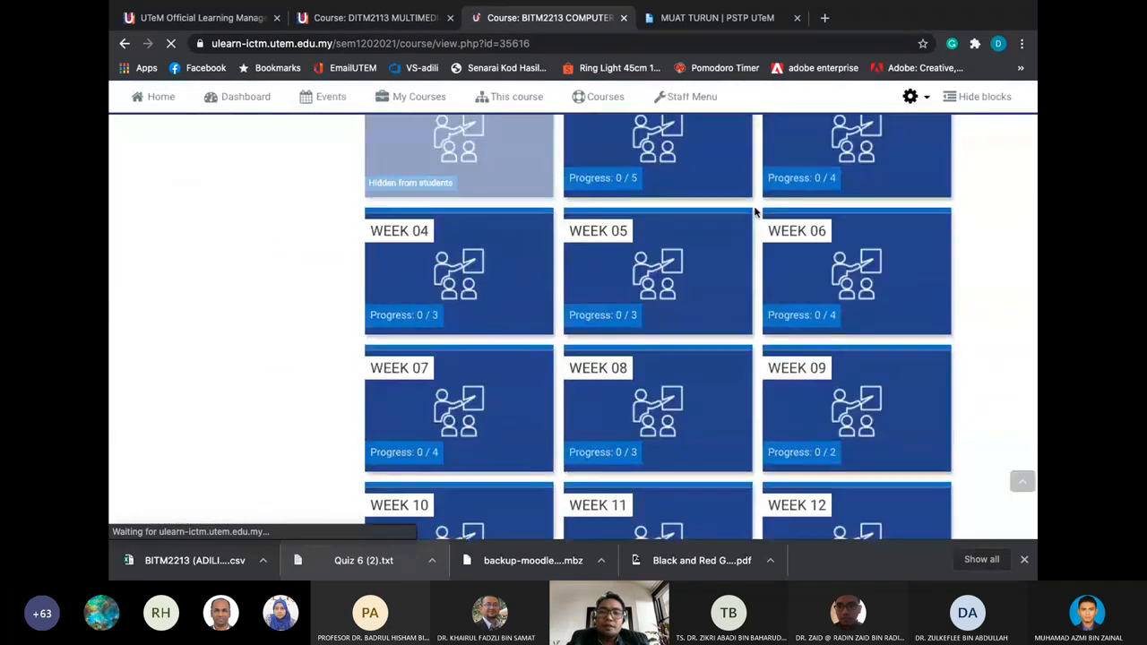